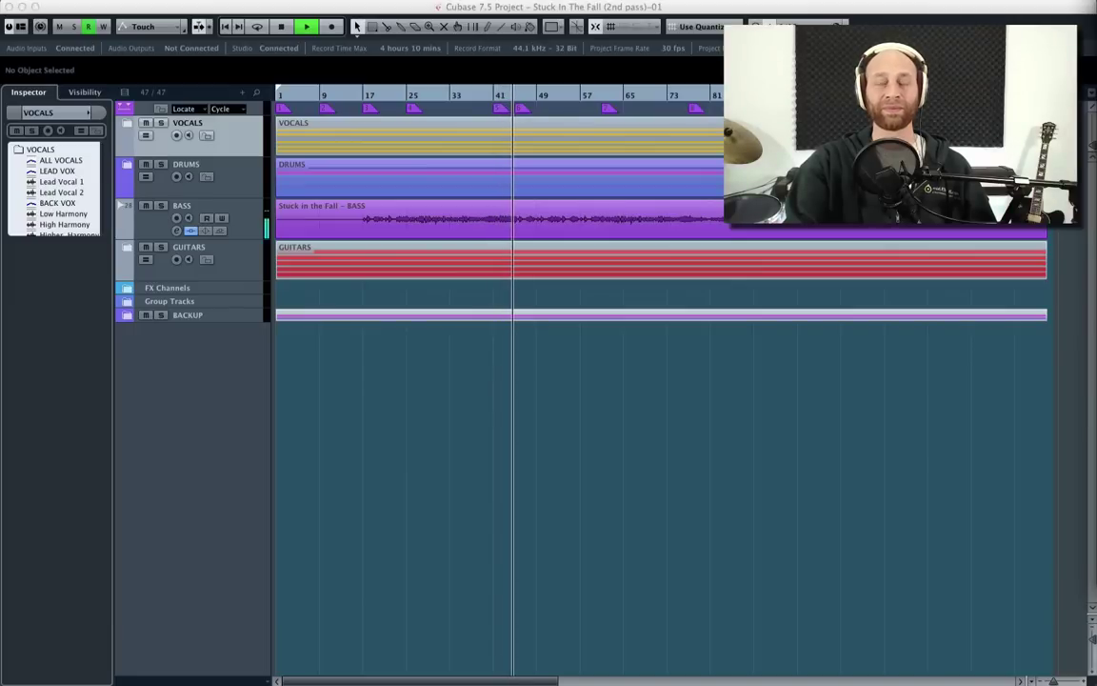
# - Play the full mix through the section before bar 49 and stop playback
pyautogui.press('space')
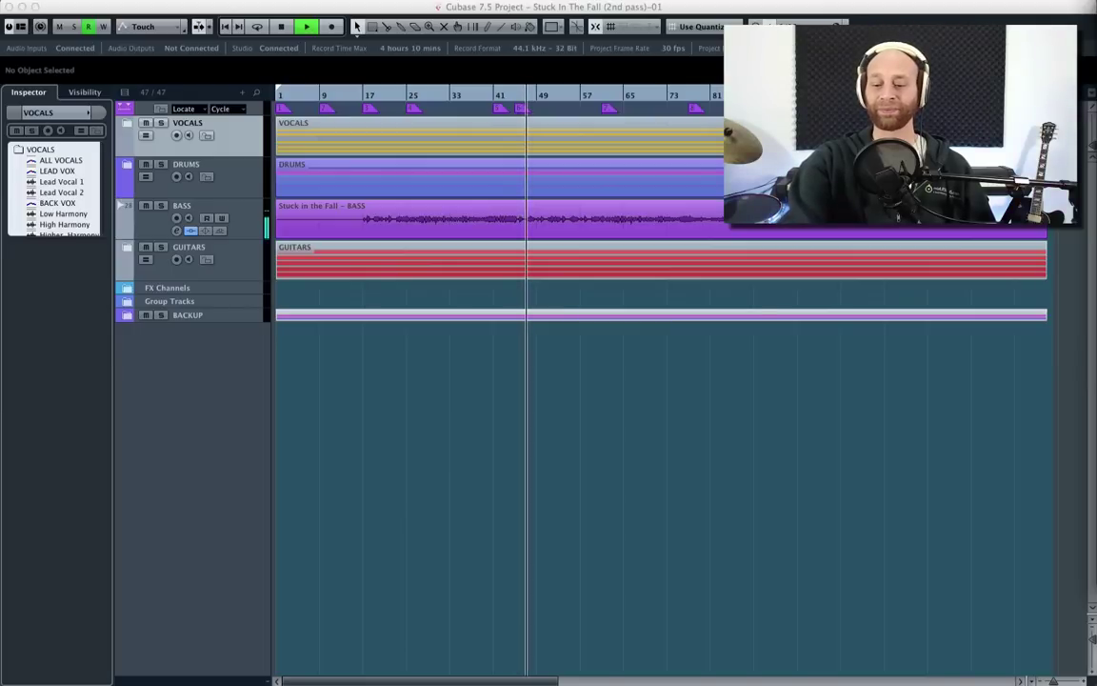
pyautogui.press('space')
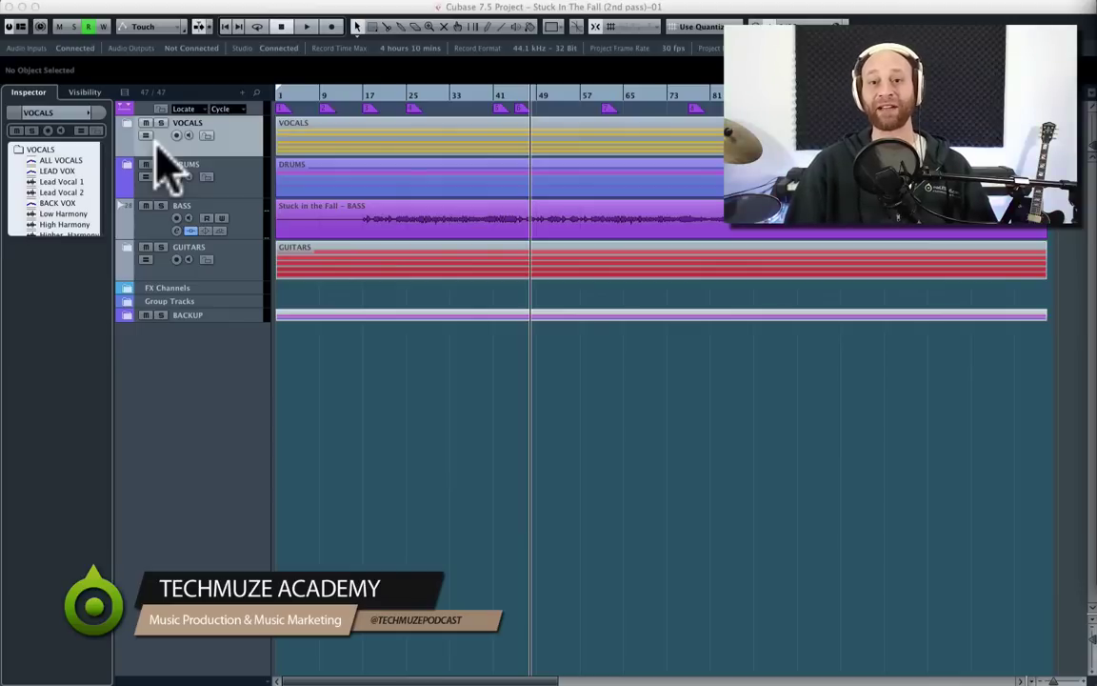
# - Expand the DRUMS folder track, audition its Kick track briefly in solo, and clear the solo
pyautogui.click(164, 188)
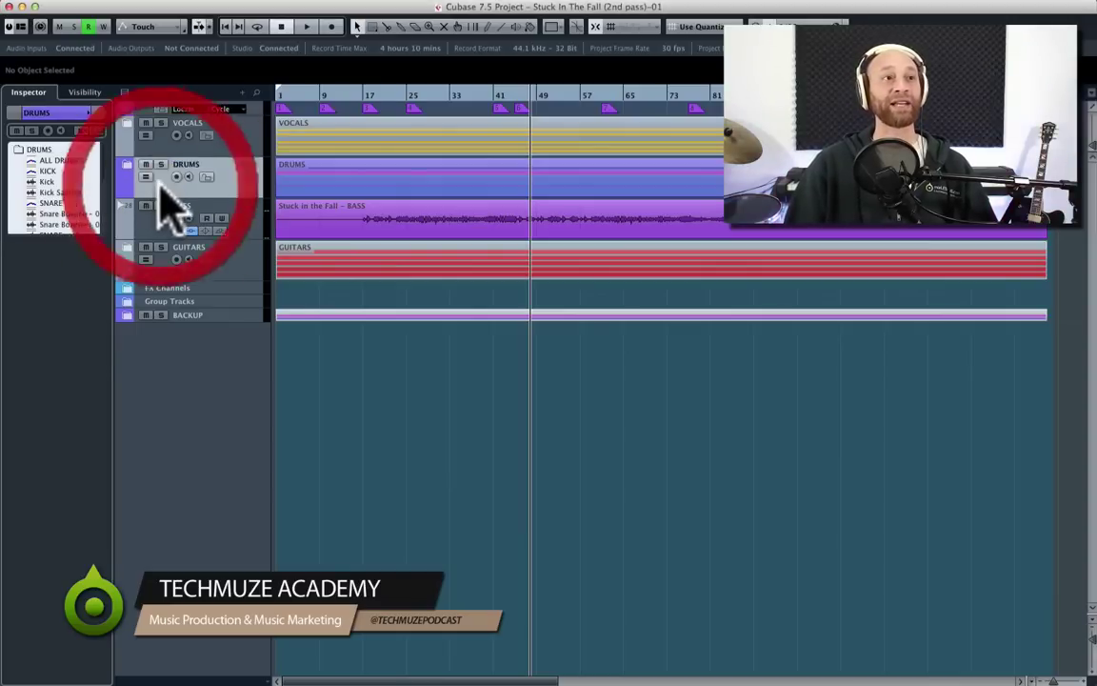
pyautogui.click(130, 172)
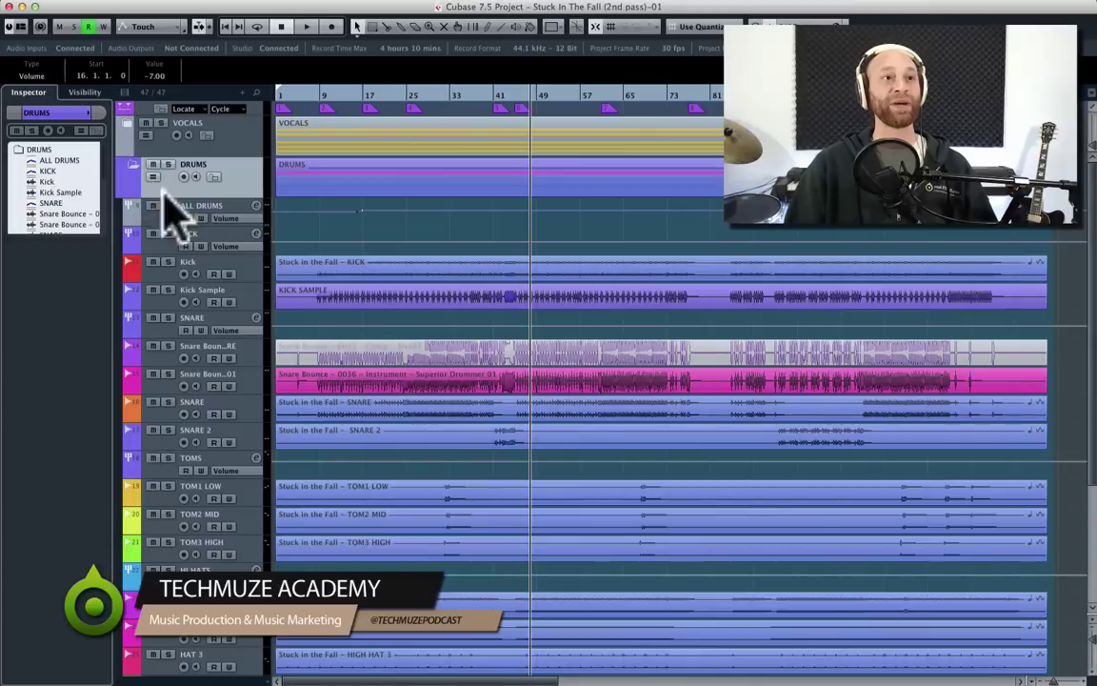
pyautogui.click(176, 299)
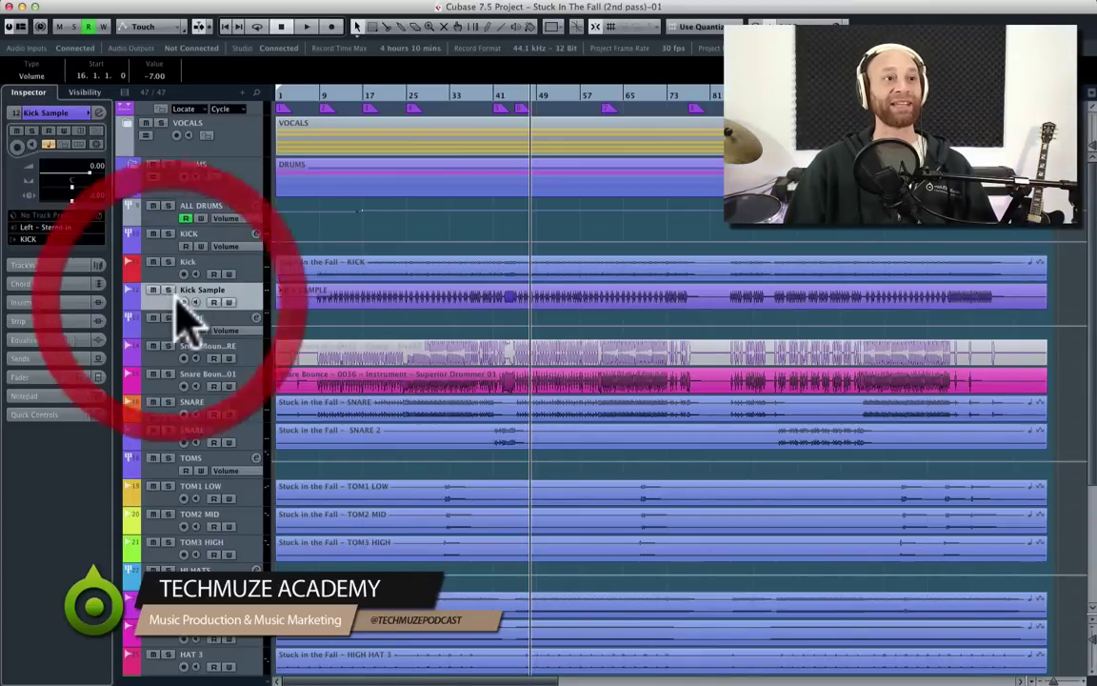
pyautogui.scroll(-2, 224, 310)
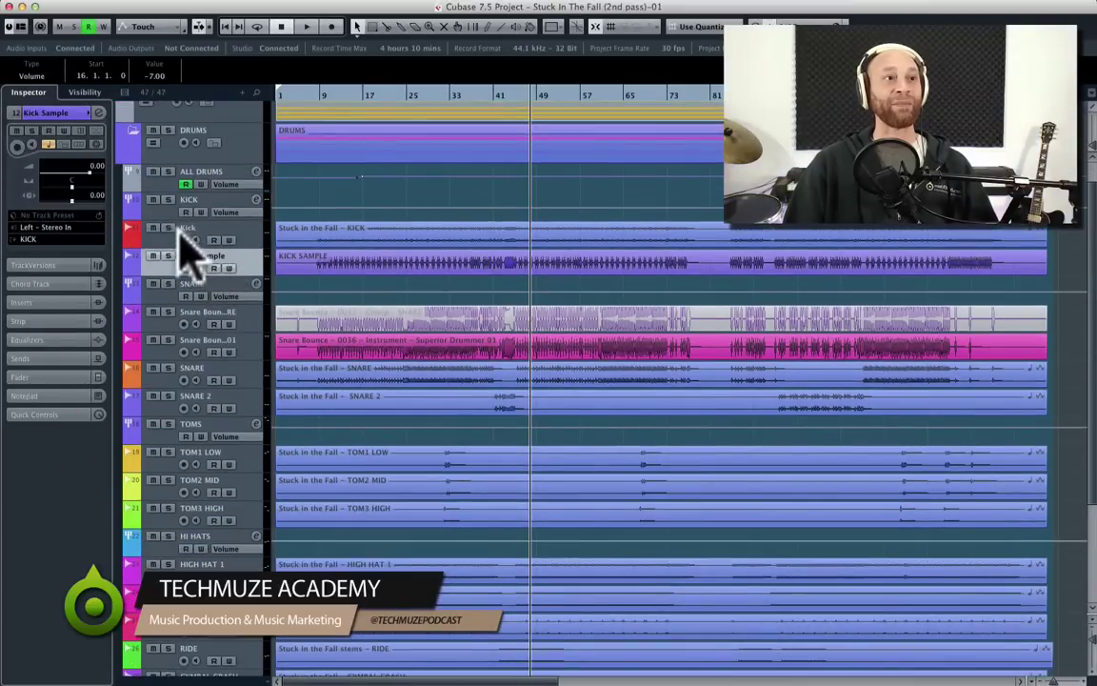
pyautogui.click(168, 228)
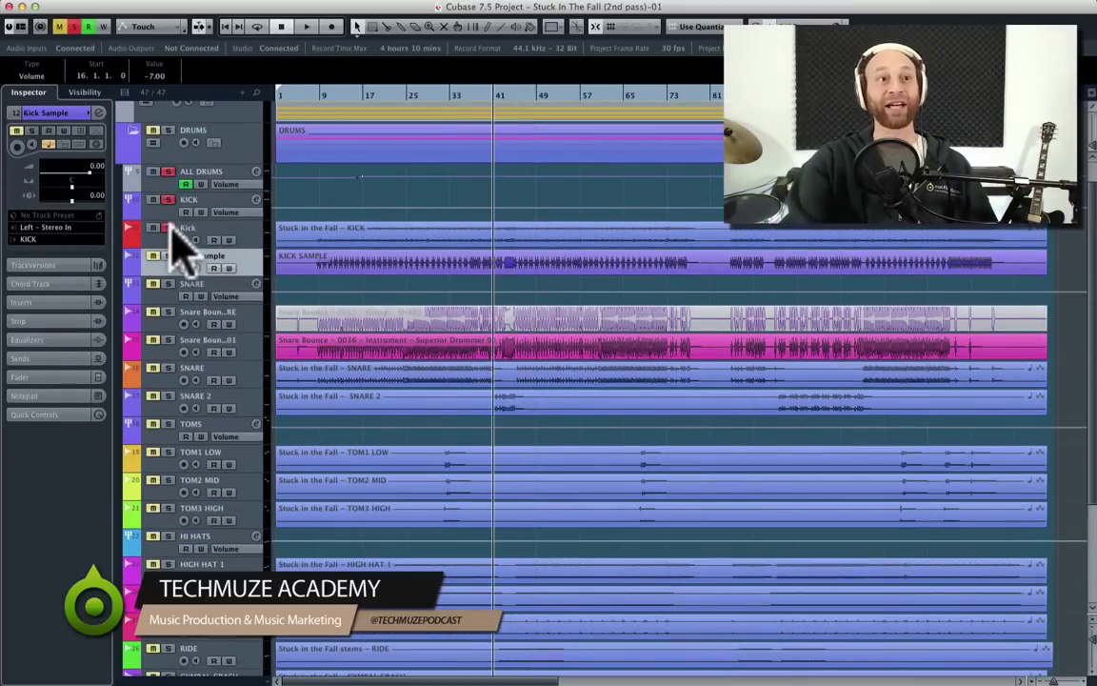
pyautogui.press('space')
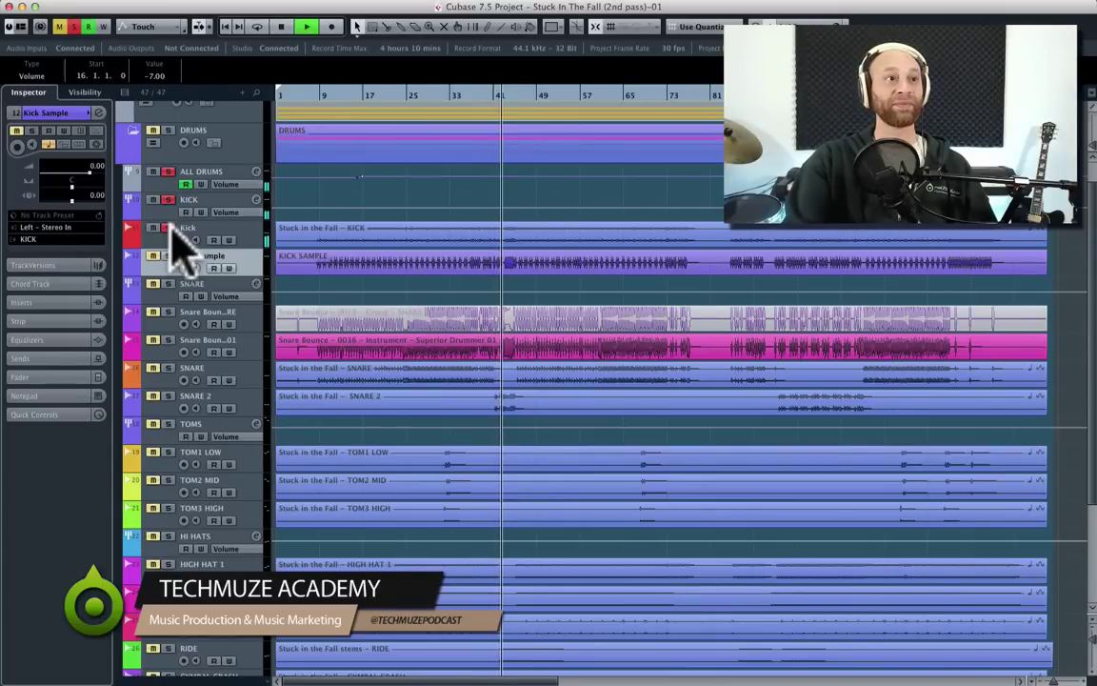
pyautogui.press('space')
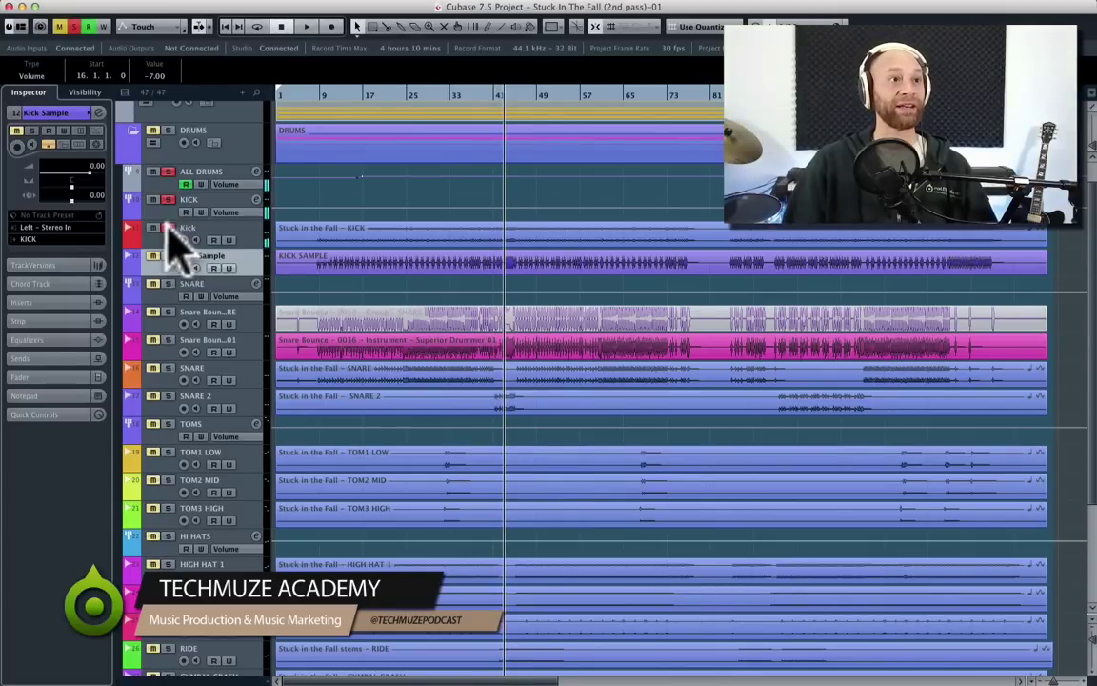
pyautogui.click(168, 227)
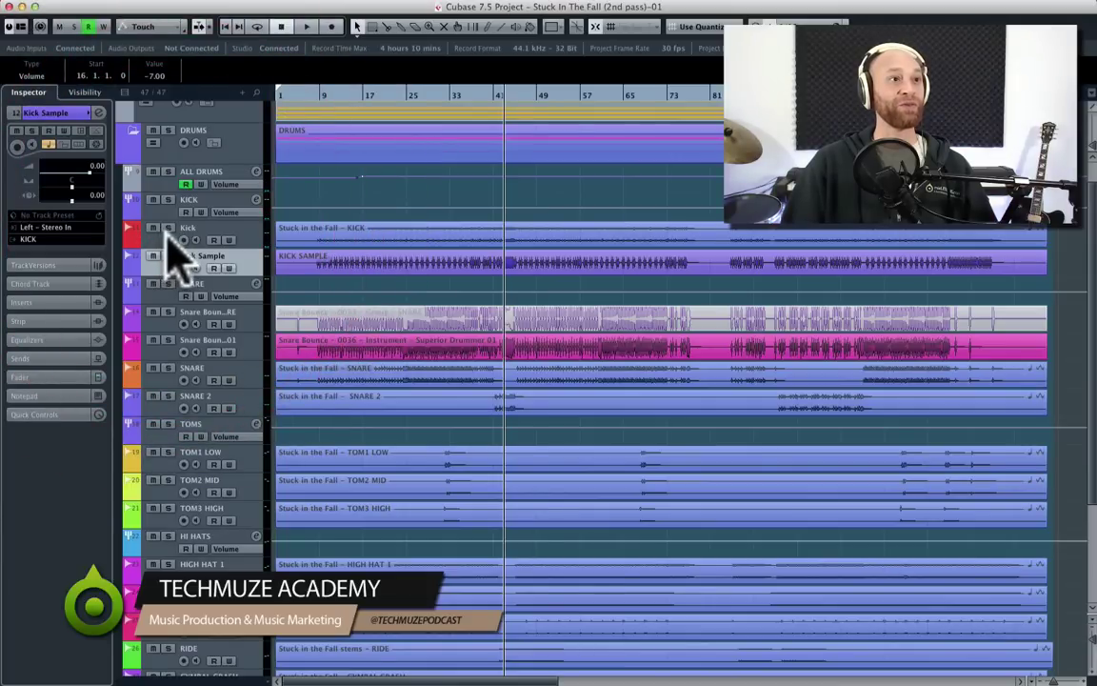
# - Solo the Kick track again and start playback from about bar 25
pyautogui.click(168, 228)
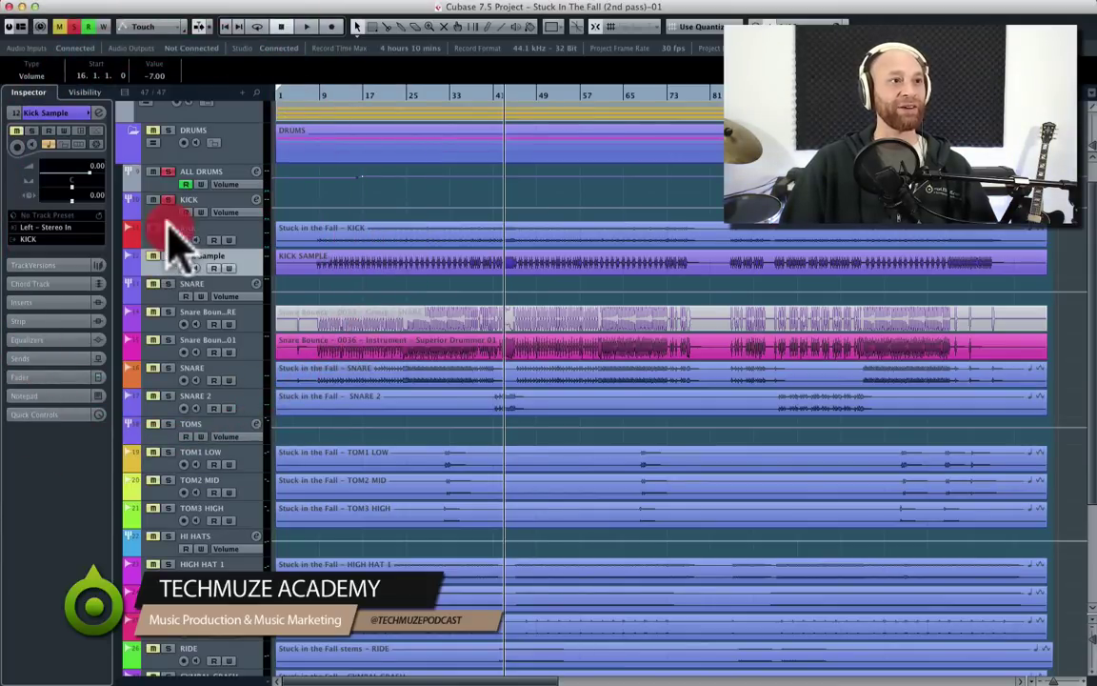
pyautogui.click(405, 99)
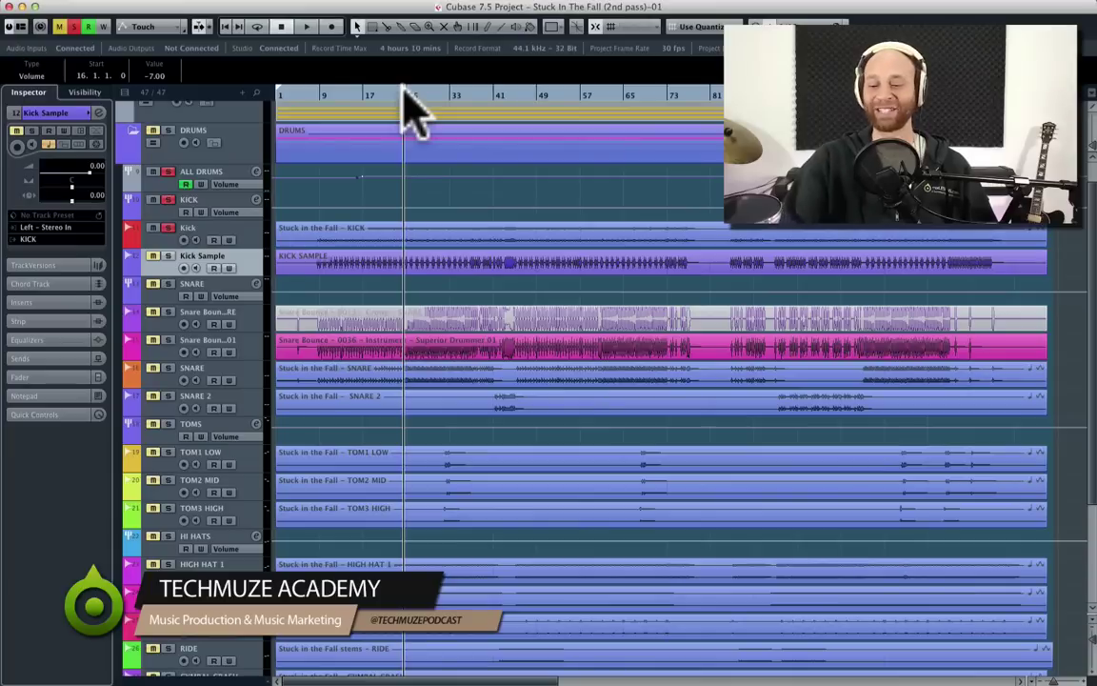
pyautogui.press('space')
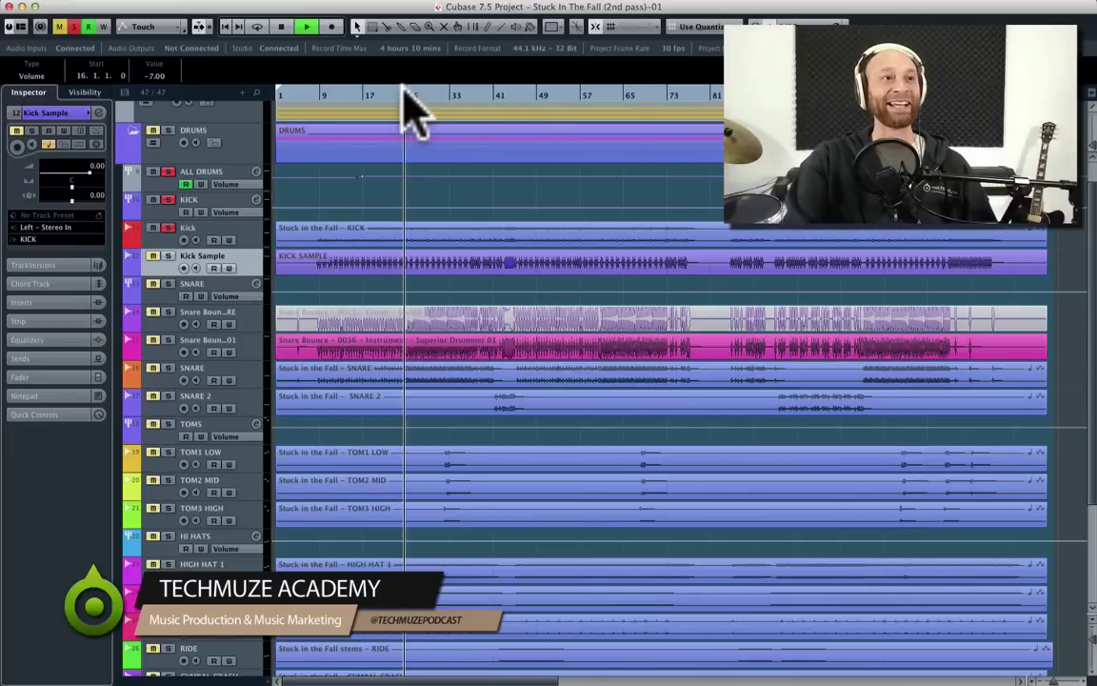
# - Compare the Kick Sample track alone and together with the Kick track in solo, ending with all solos cleared
pyautogui.click(169, 232)
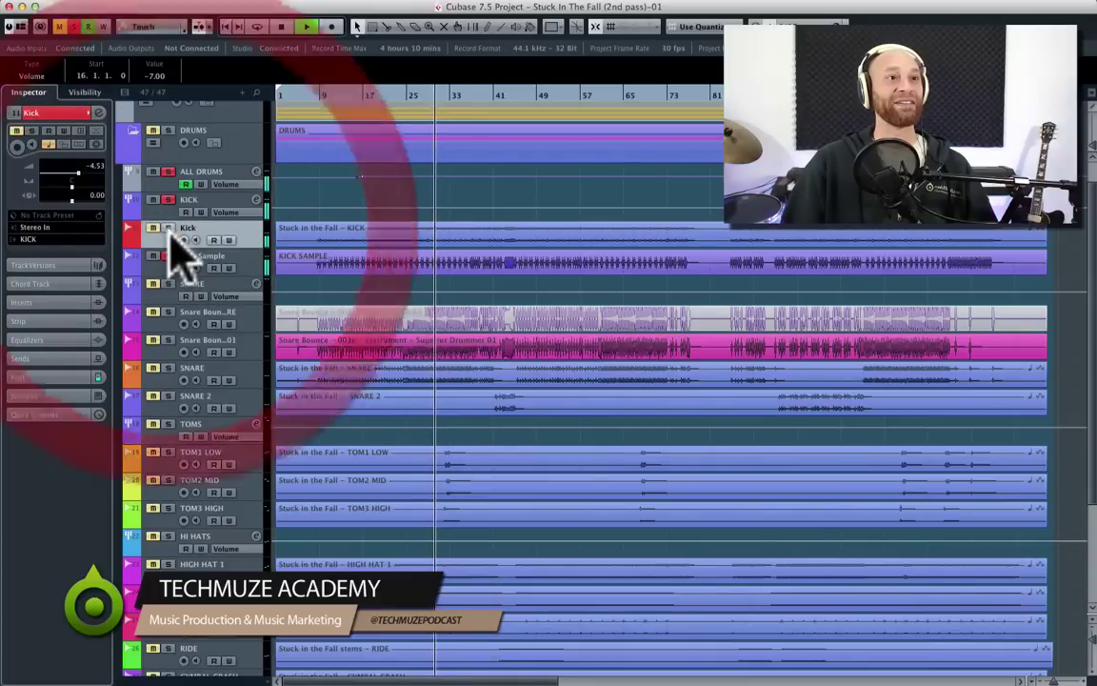
pyautogui.click(168, 265)
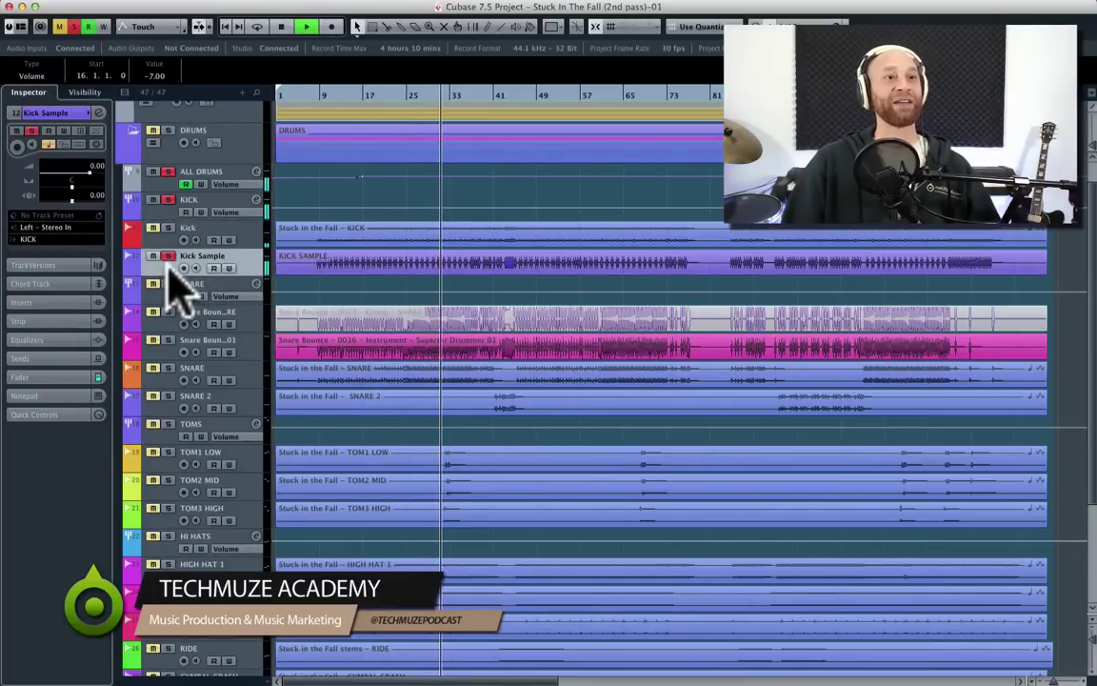
pyautogui.press('space')
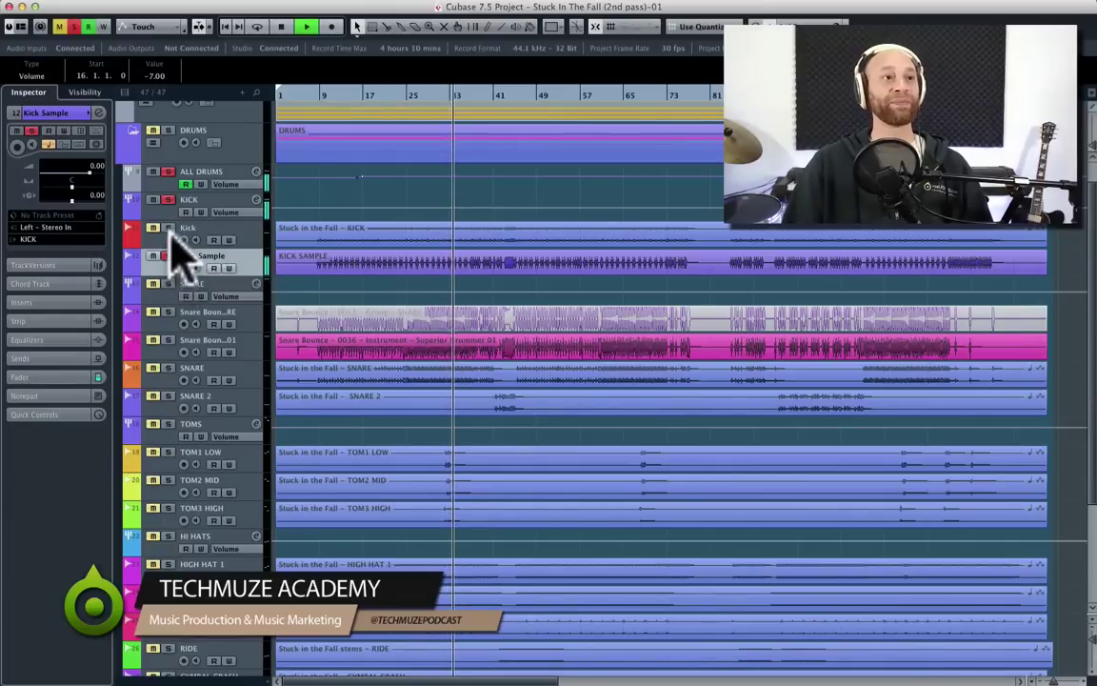
pyautogui.click(170, 228)
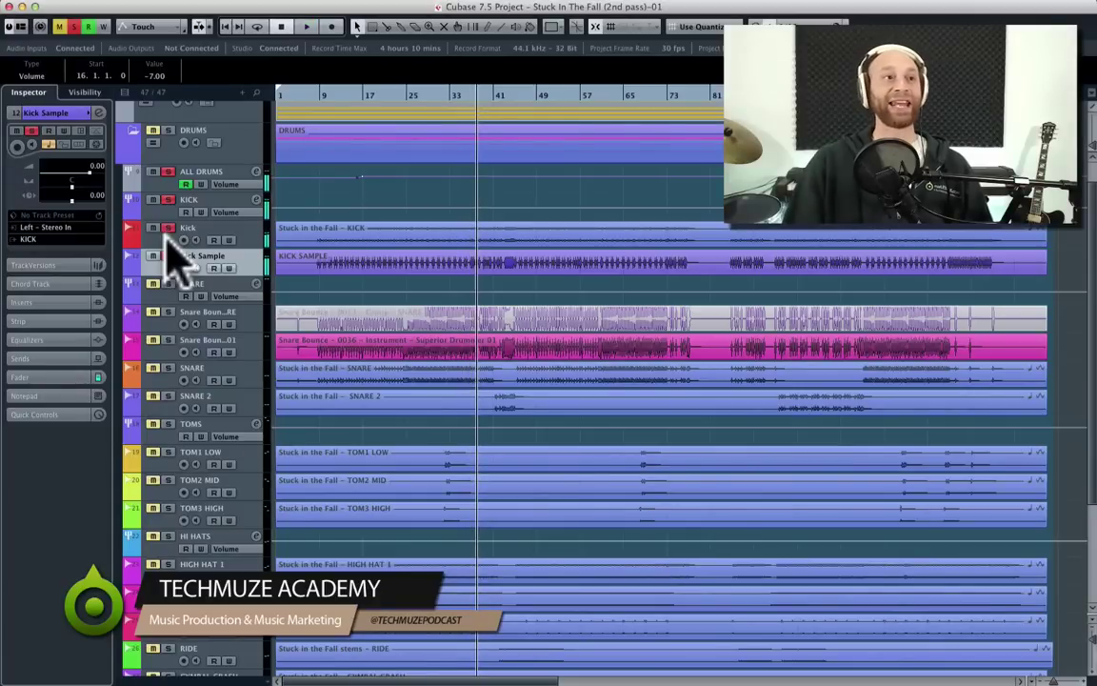
pyautogui.click(167, 172)
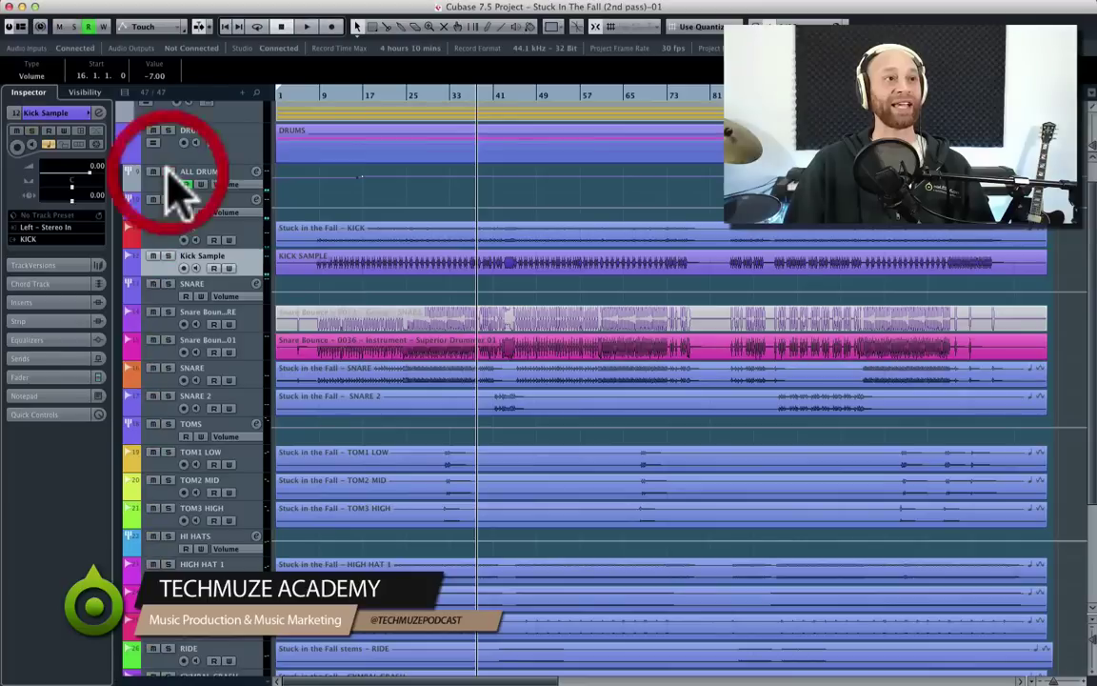
# - Audition the Snare Bounce 01 sample track and the recorded SNARE track separately in solo, clearing each solo
pyautogui.click(163, 349)
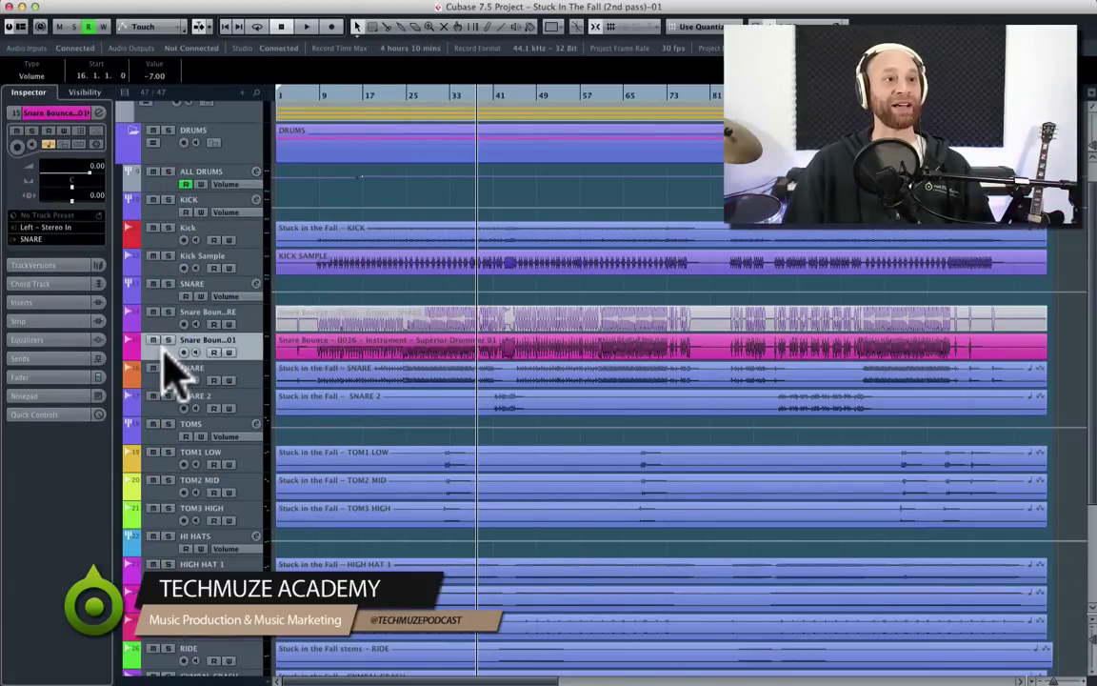
pyautogui.click(167, 341)
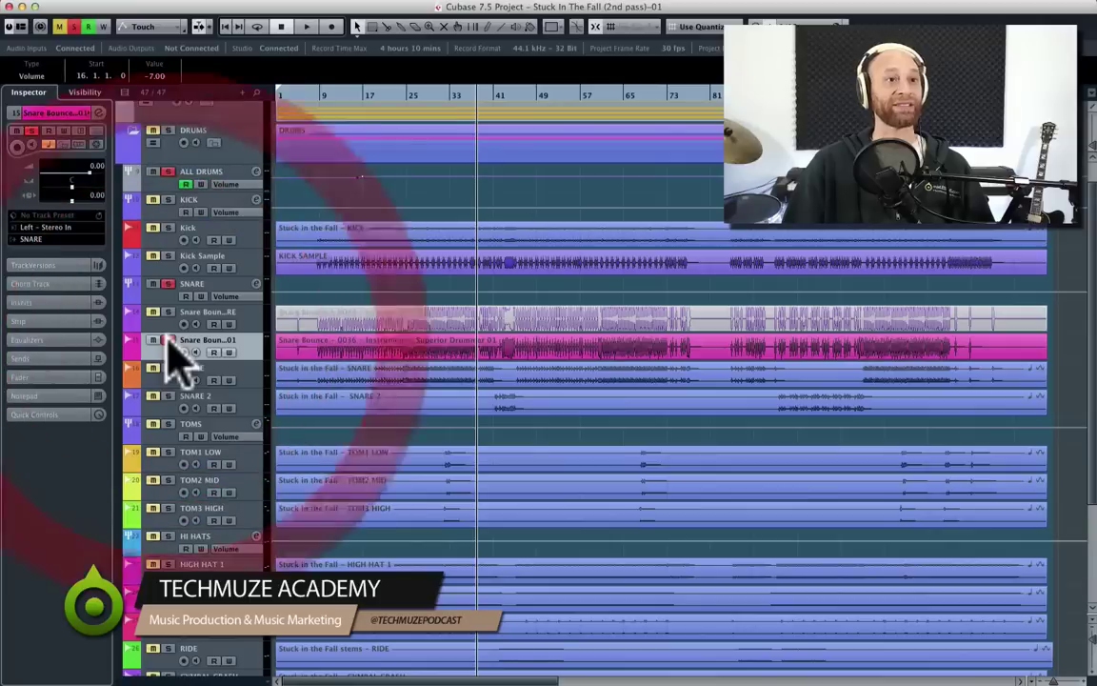
pyautogui.press('space')
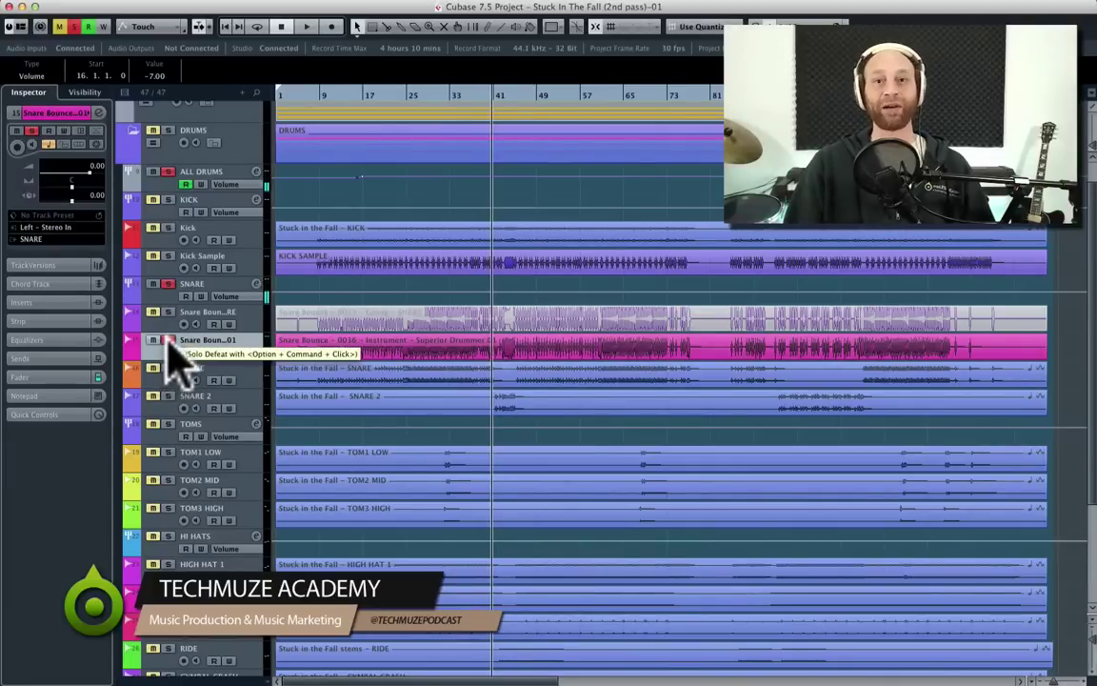
pyautogui.click(168, 340)
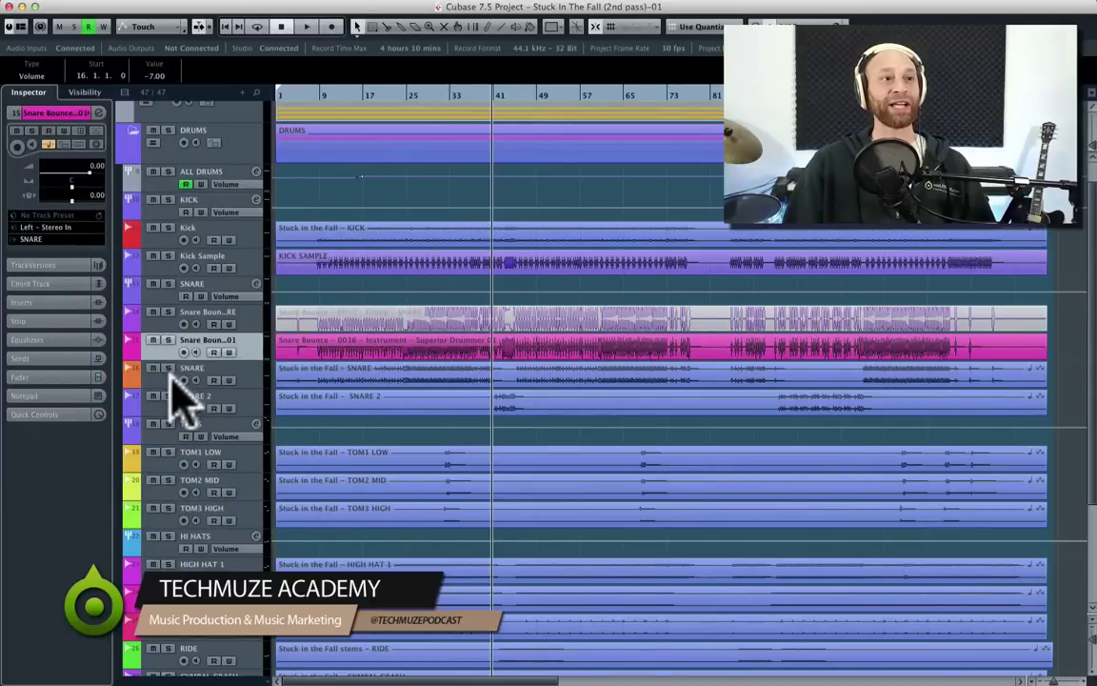
pyautogui.click(169, 368)
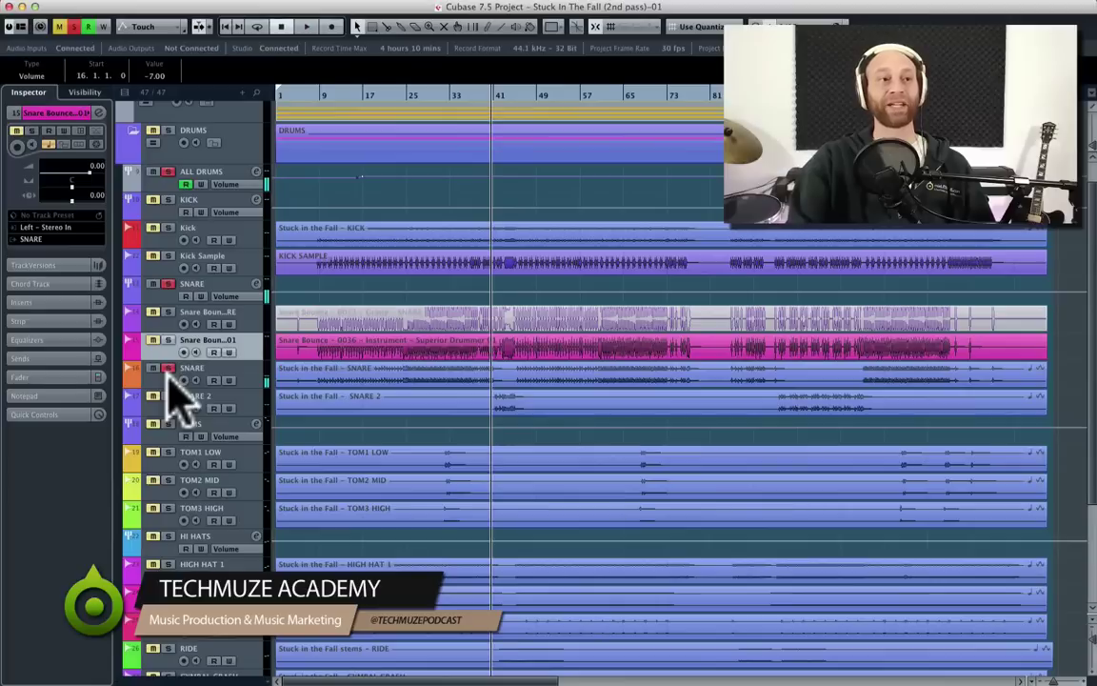
pyautogui.click(168, 370)
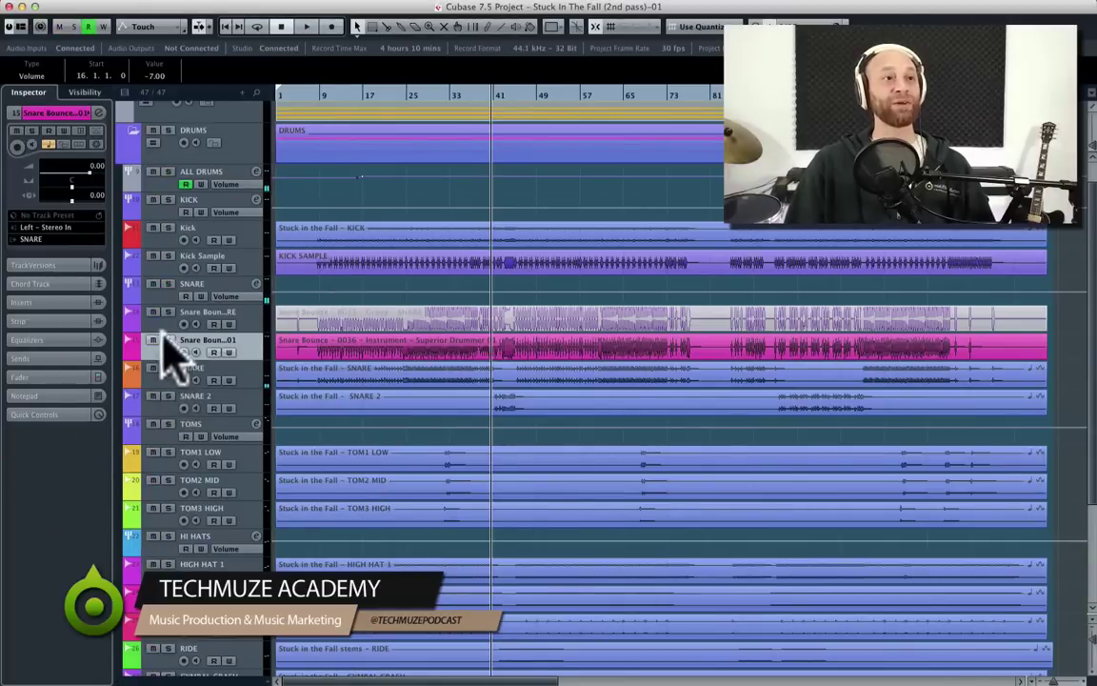
# - Solo the SNARE group track, play all snare layers together, and clear the solo
pyautogui.click(168, 284)
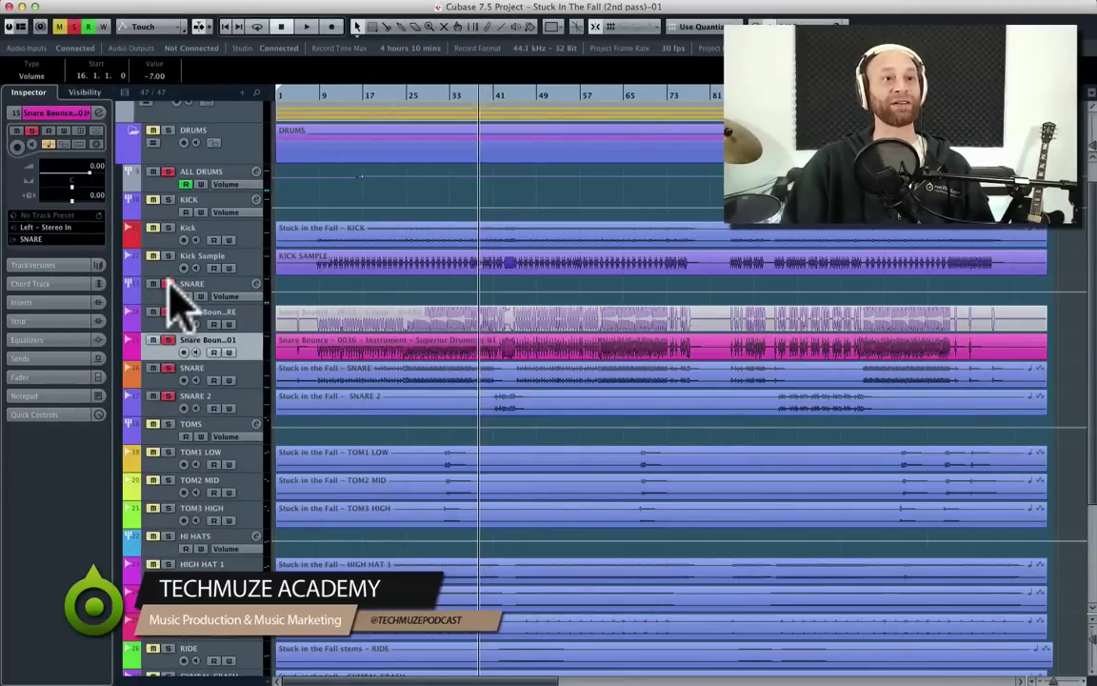
pyautogui.press('space')
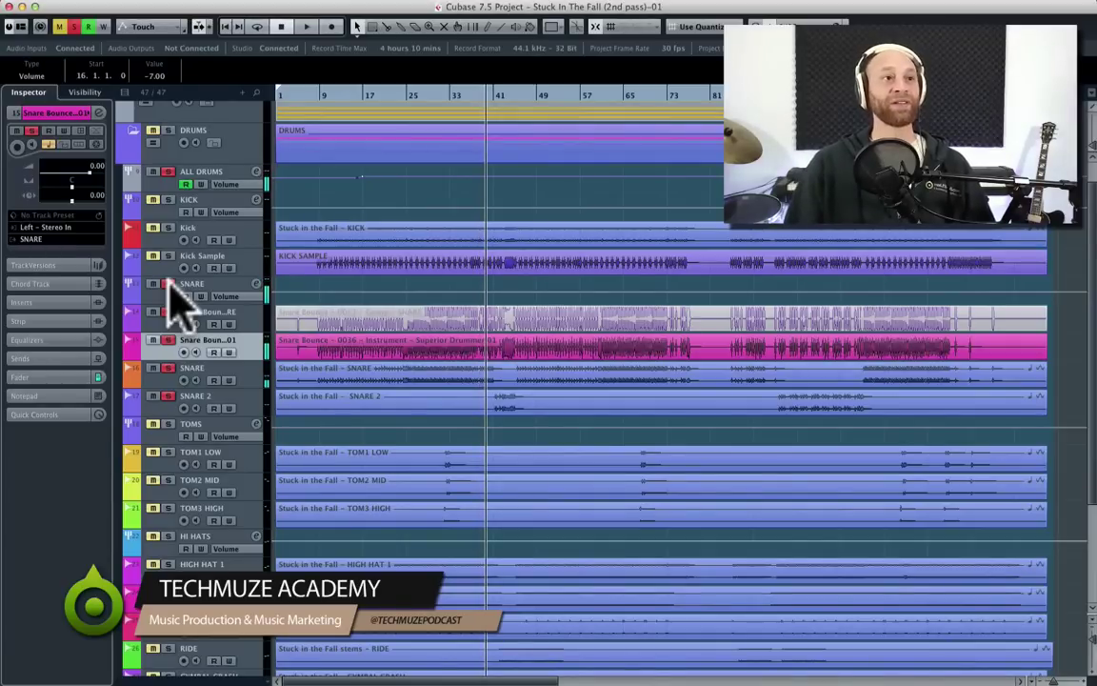
pyautogui.click(168, 283)
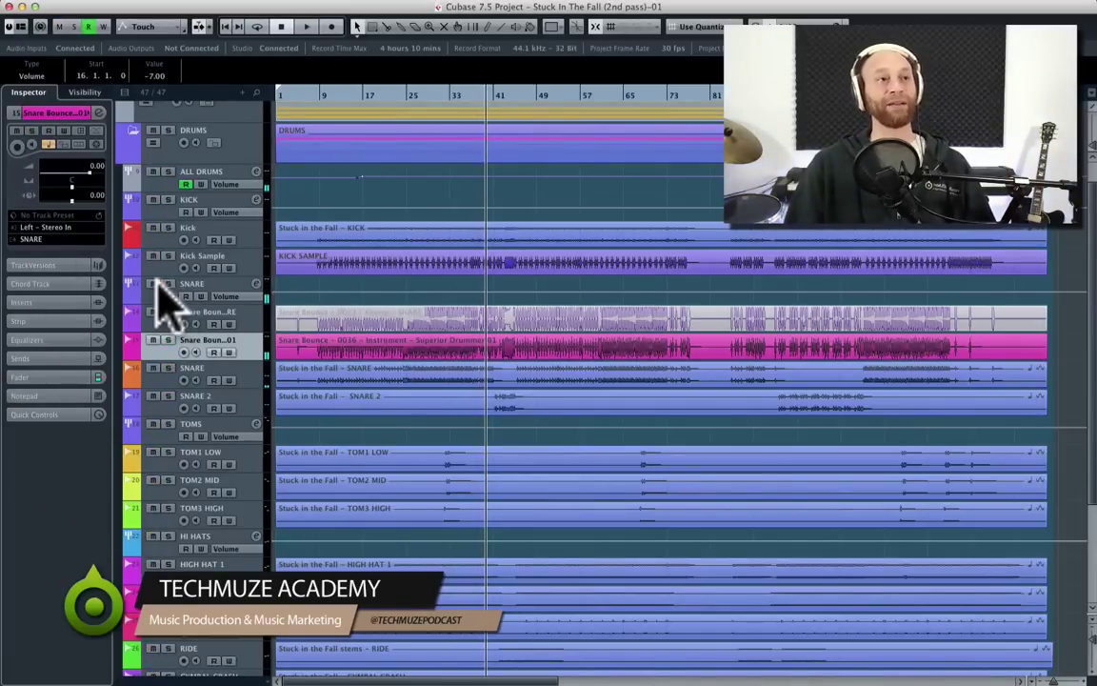
# - Collapse the DRUMS folder track and expand the VOCALS folder track
pyautogui.click(132, 132)
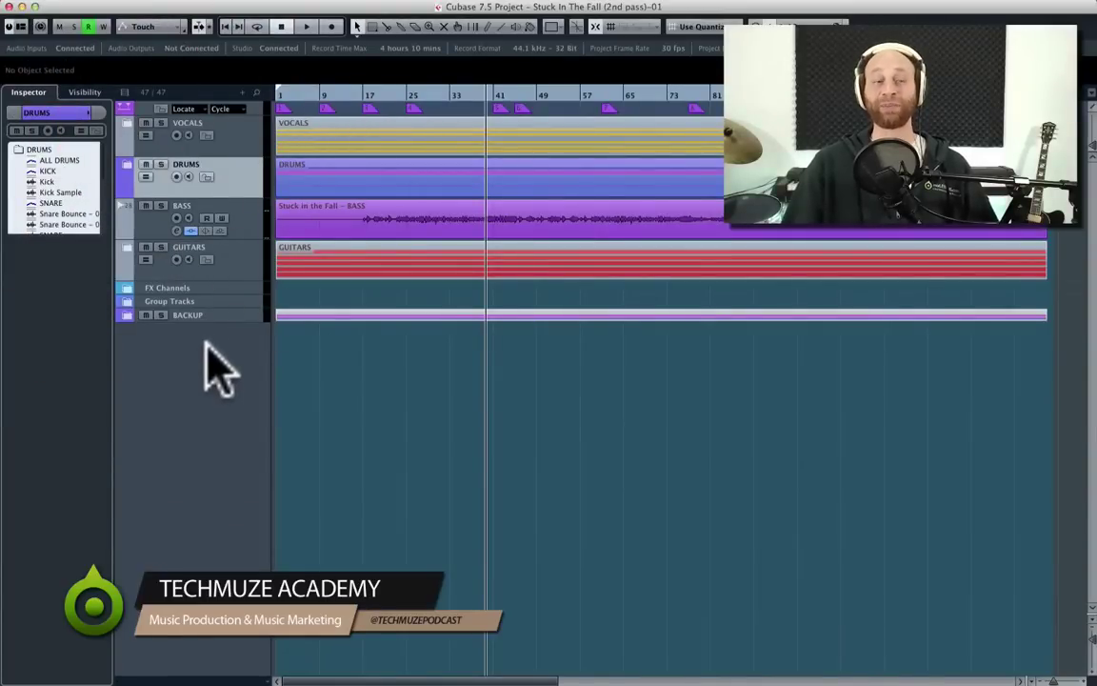
pyautogui.click(127, 123)
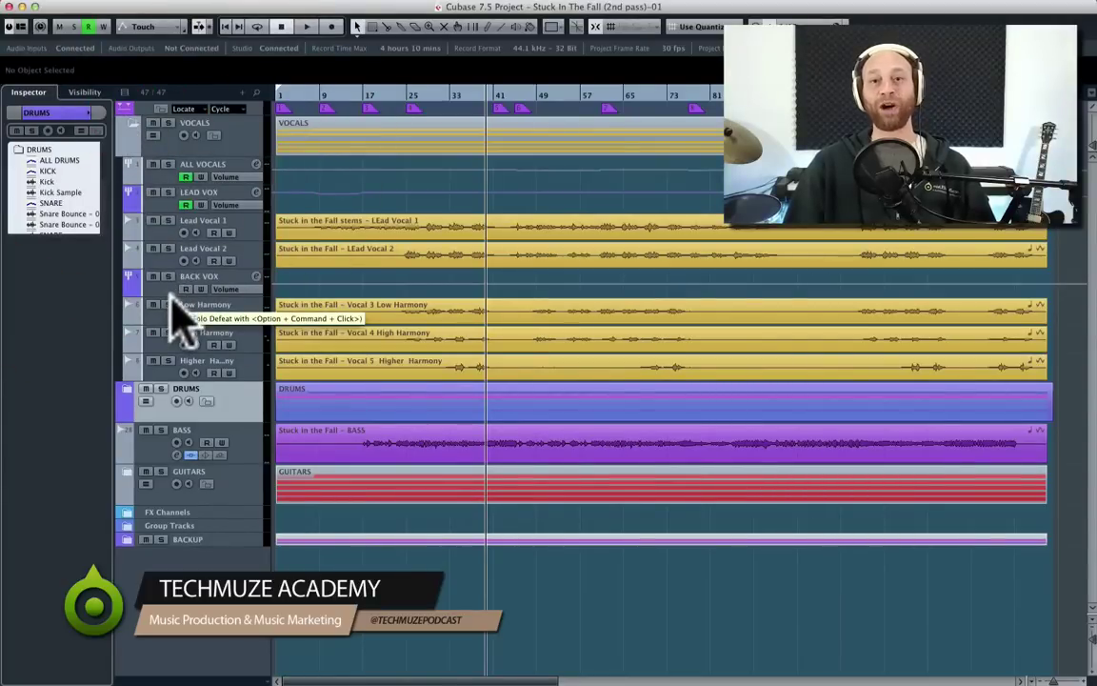
# - Open the Vocal 3 Low Harmony event in a maximized Sample Editor and display its VariAudio pitch segments
pyautogui.click(427, 308)
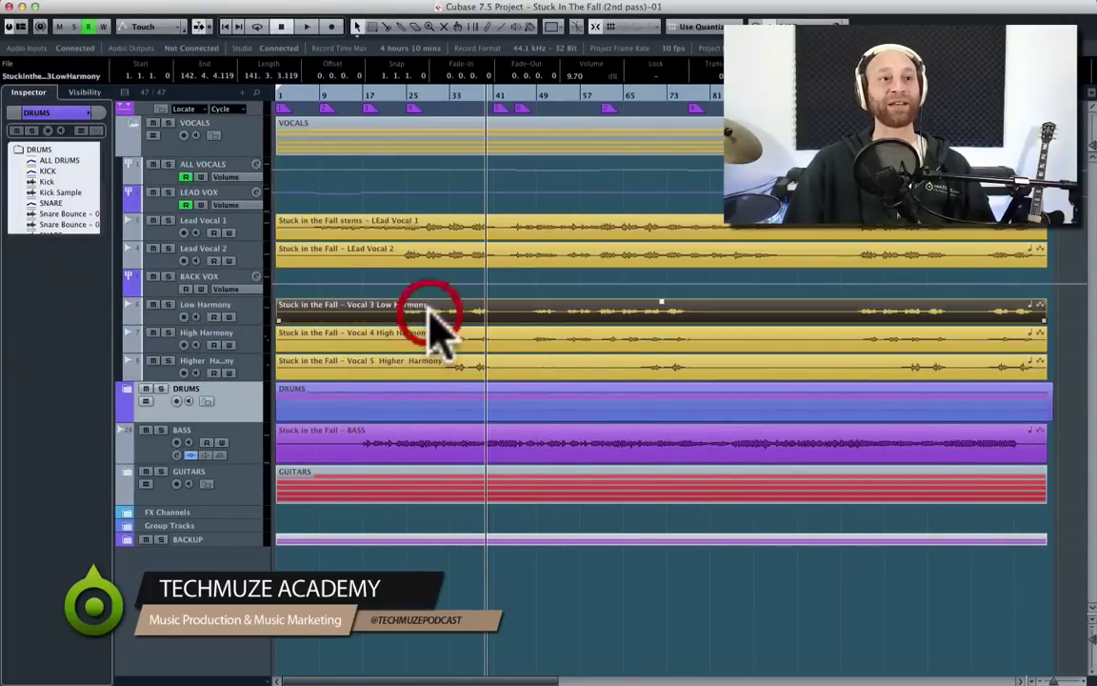
pyautogui.press('Return')
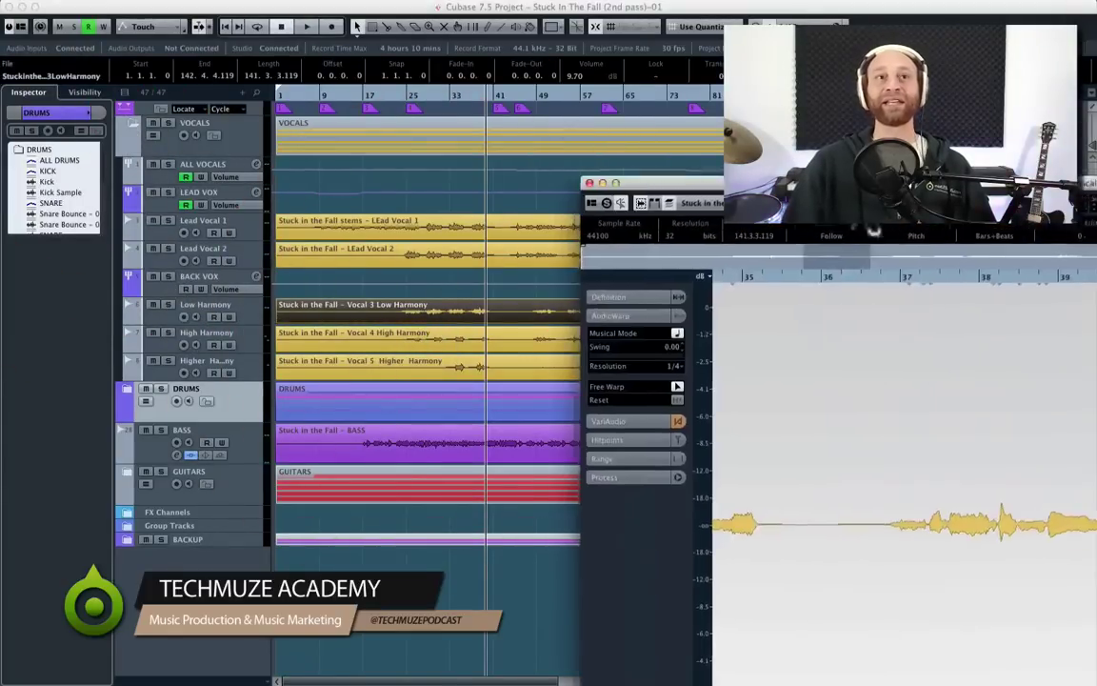
pyautogui.moveTo(355, 98); pyautogui.dragTo(362, 12)
pyautogui.doubleClick(362, 13)
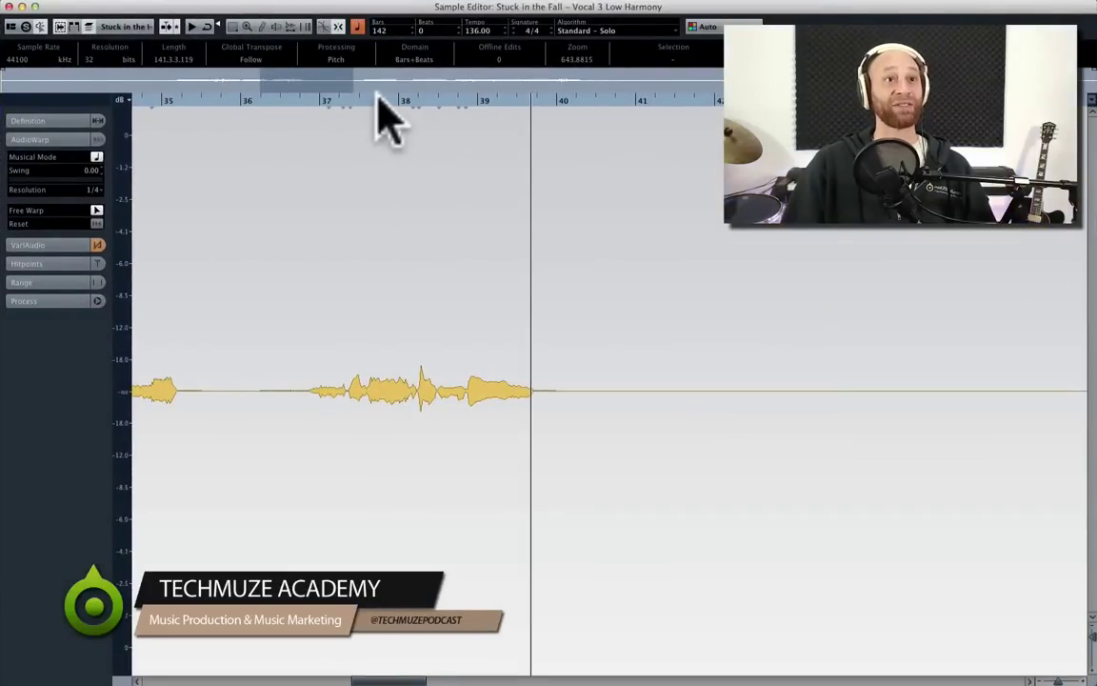
pyautogui.click(44, 140)
pyautogui.click(44, 159)
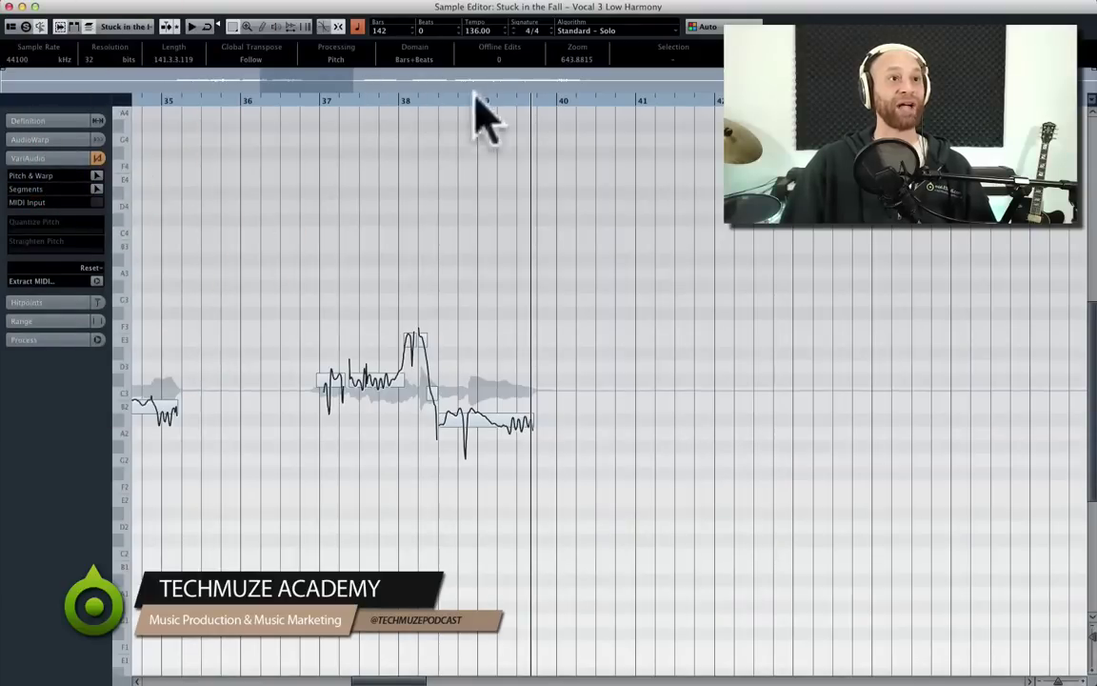
# - Place the playhead between bars 37 and 38 and try to select the vocal pitch segment at bar 37
pyautogui.click(395, 103)
pyautogui.click(374, 103)
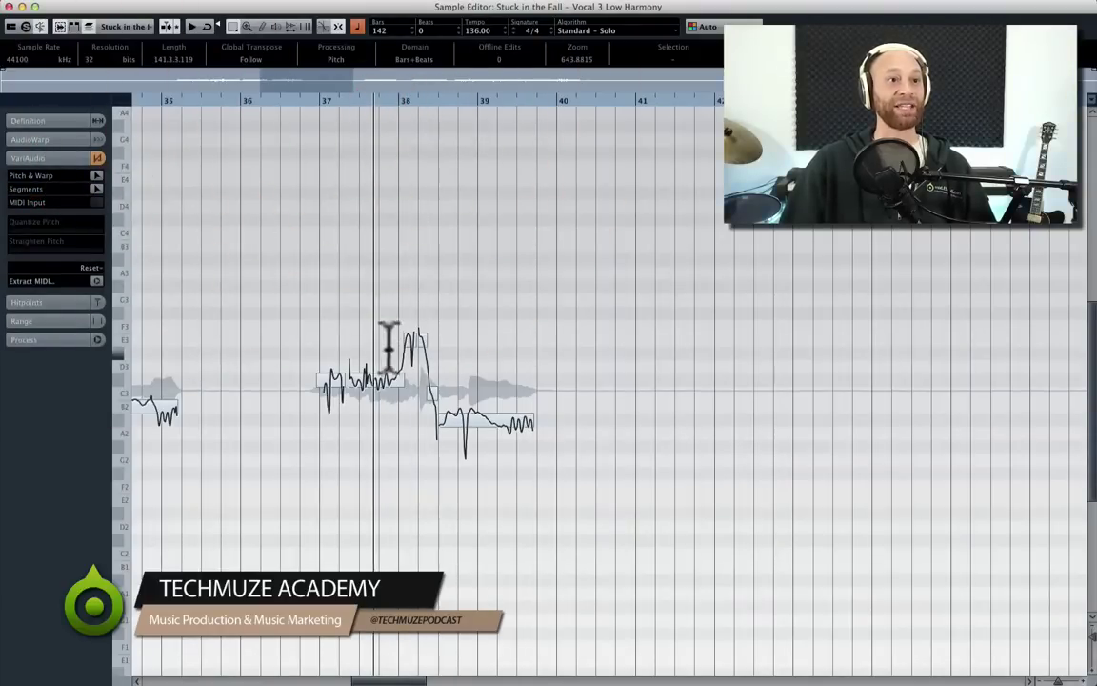
pyautogui.click(332, 380)
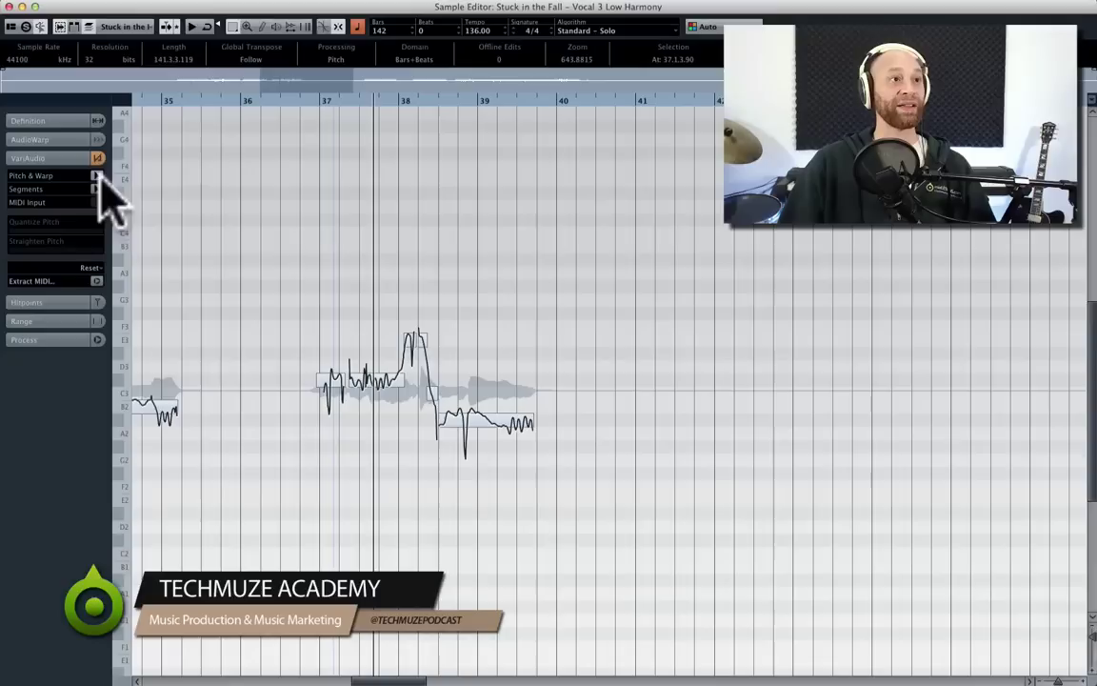
# - Activate Pitch & Warp mode for the low harmony vocal's pitch segments and close the Sample Editor
pyautogui.click(97, 175)
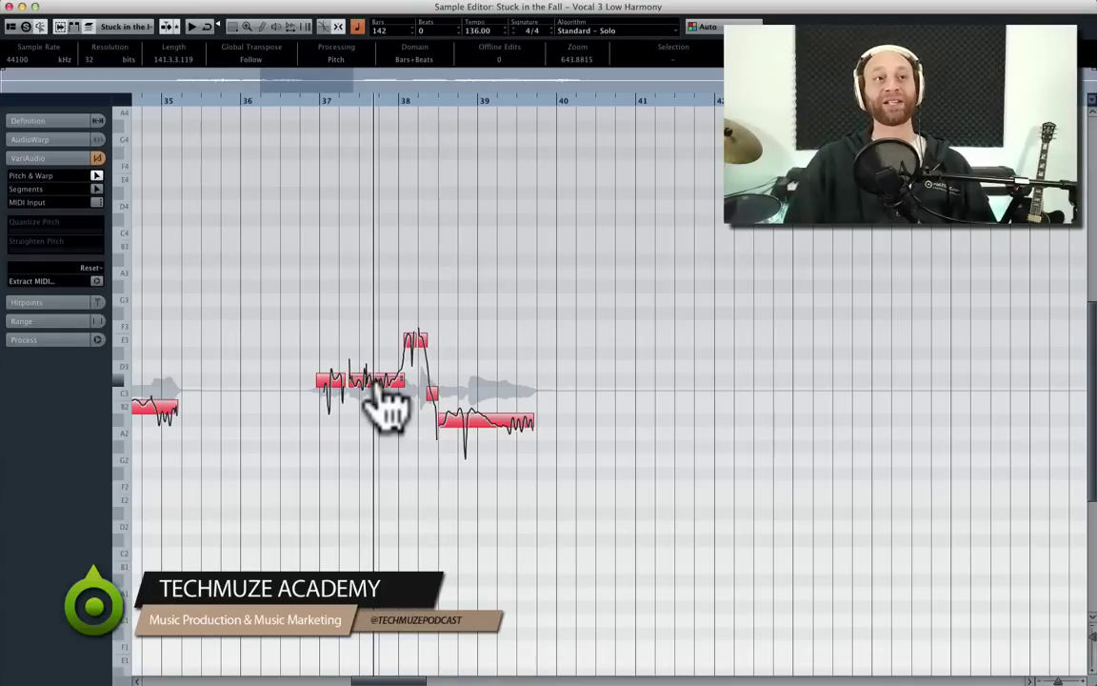
pyautogui.click(10, 6)
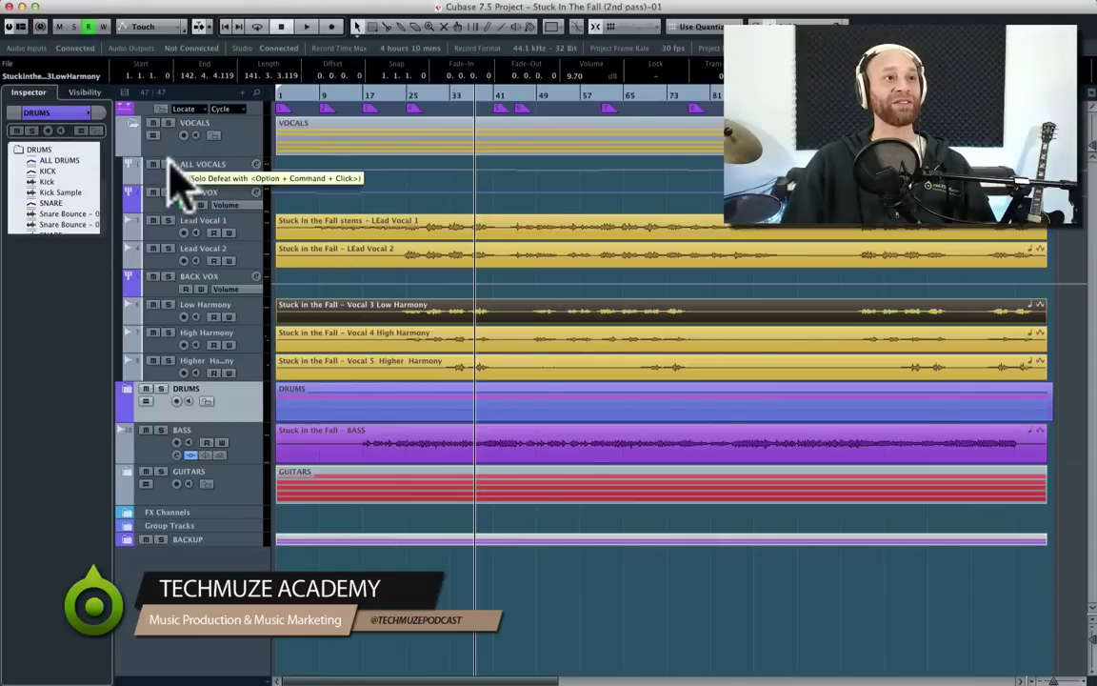
# - Solo the VOCALS folder track, play the combined vocals from around bar 25, and clear the solo
pyautogui.click(167, 123)
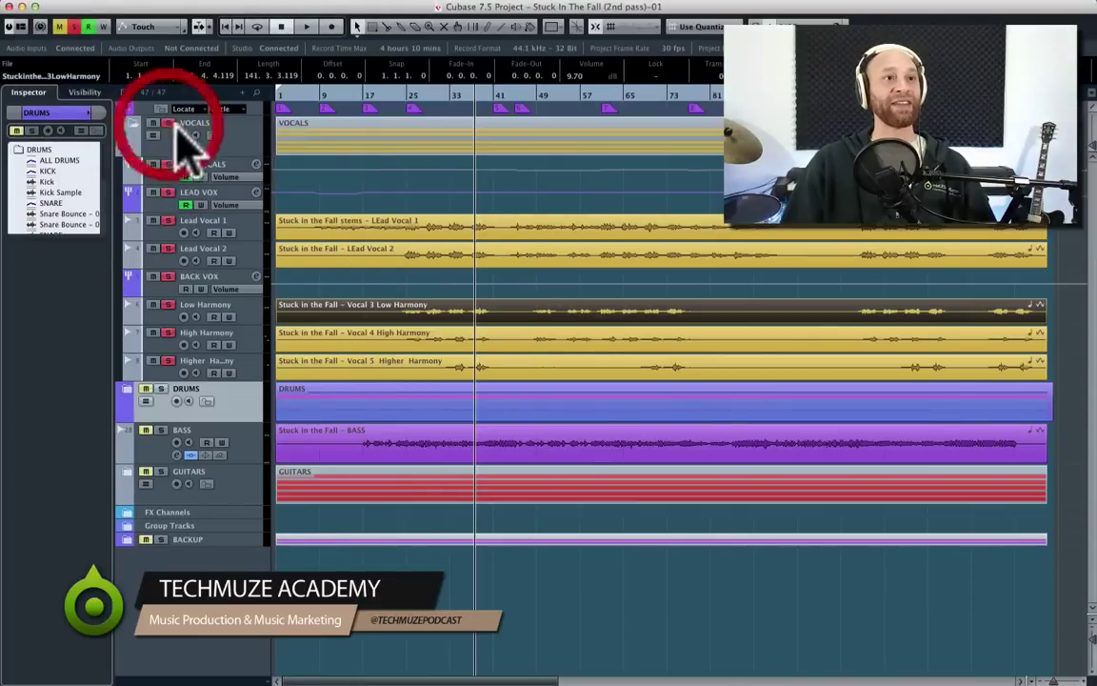
pyautogui.doubleClick(411, 92)
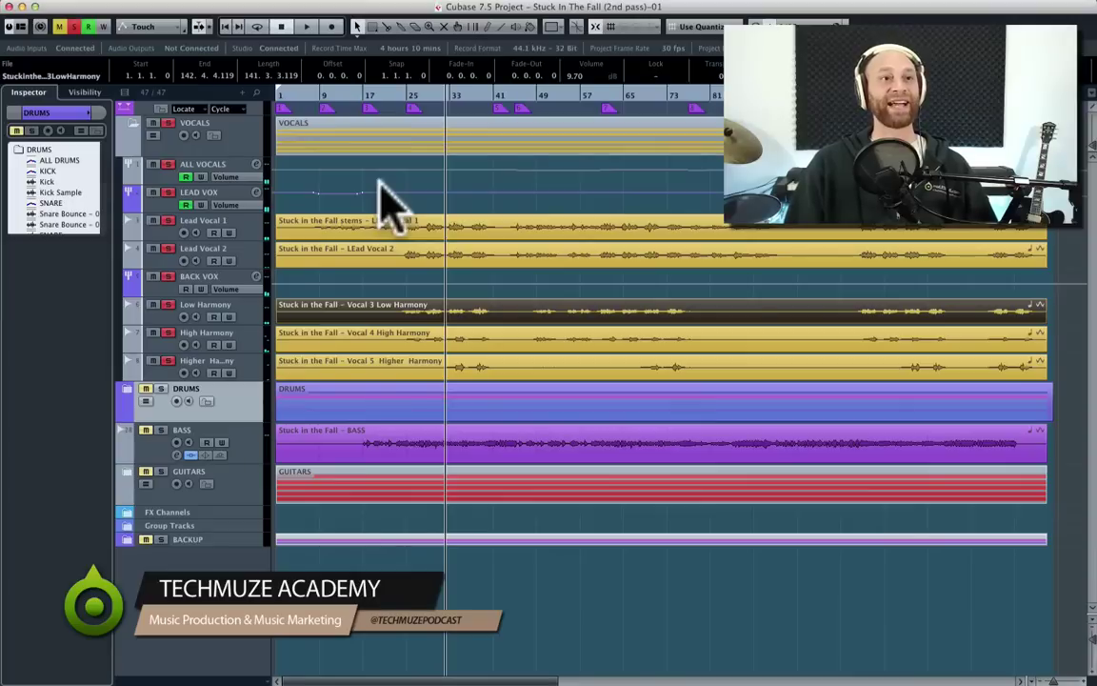
pyautogui.click(408, 95)
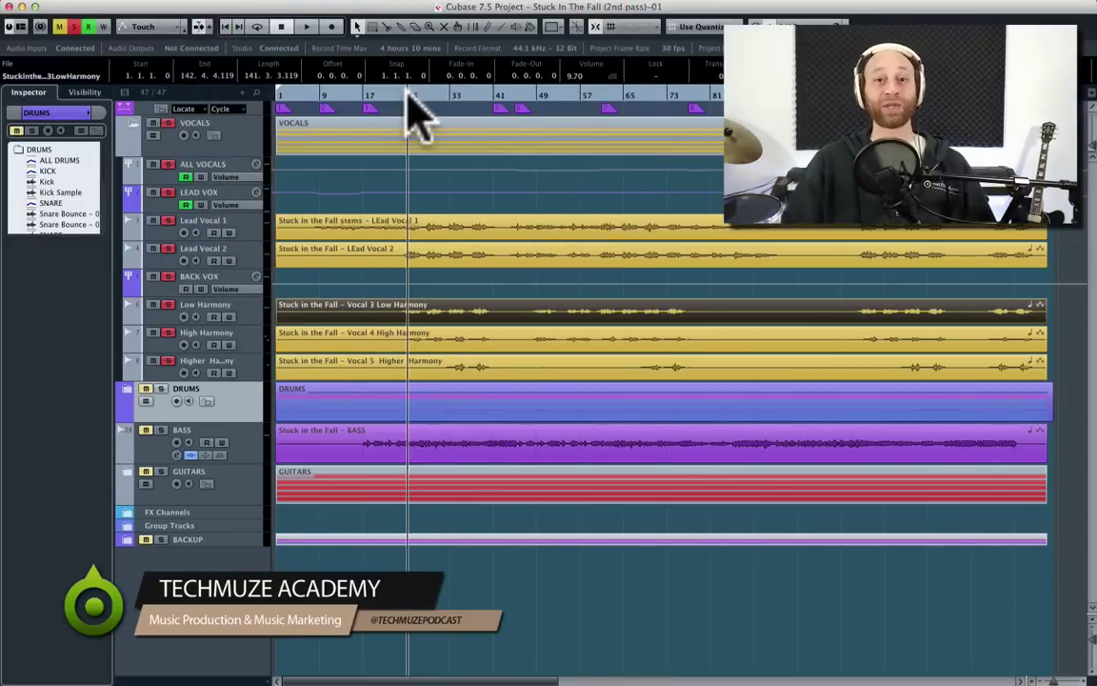
pyautogui.click(167, 123)
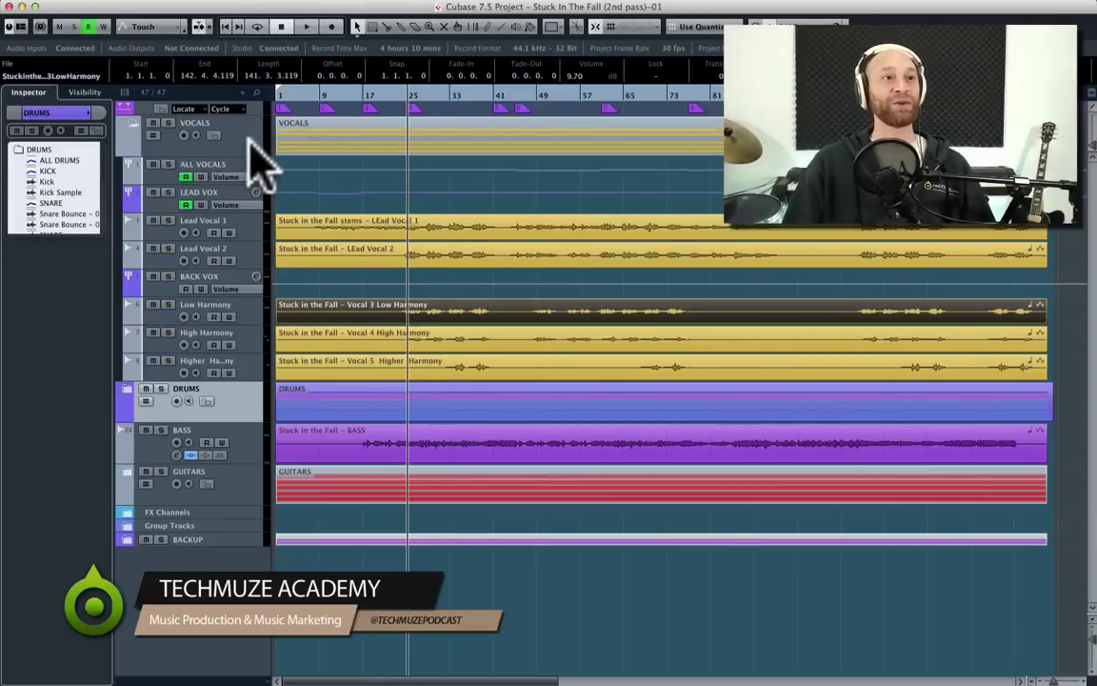
# - Solo the Lead Vocal 2 track and play it on its own
pyautogui.click(250, 254)
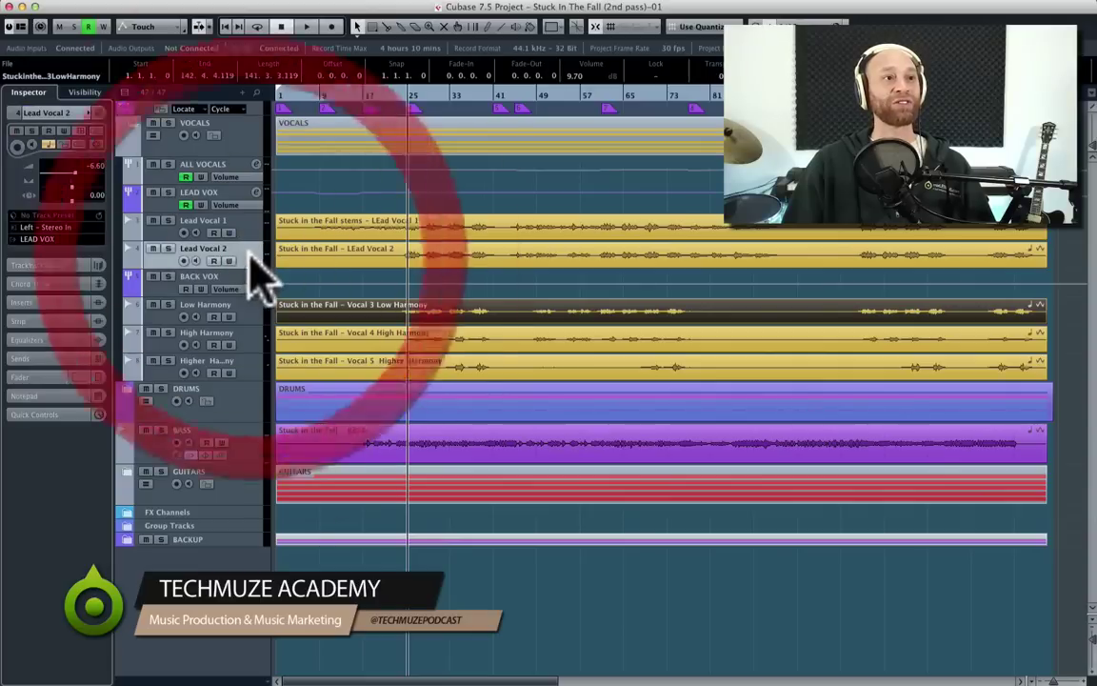
pyautogui.click(169, 248)
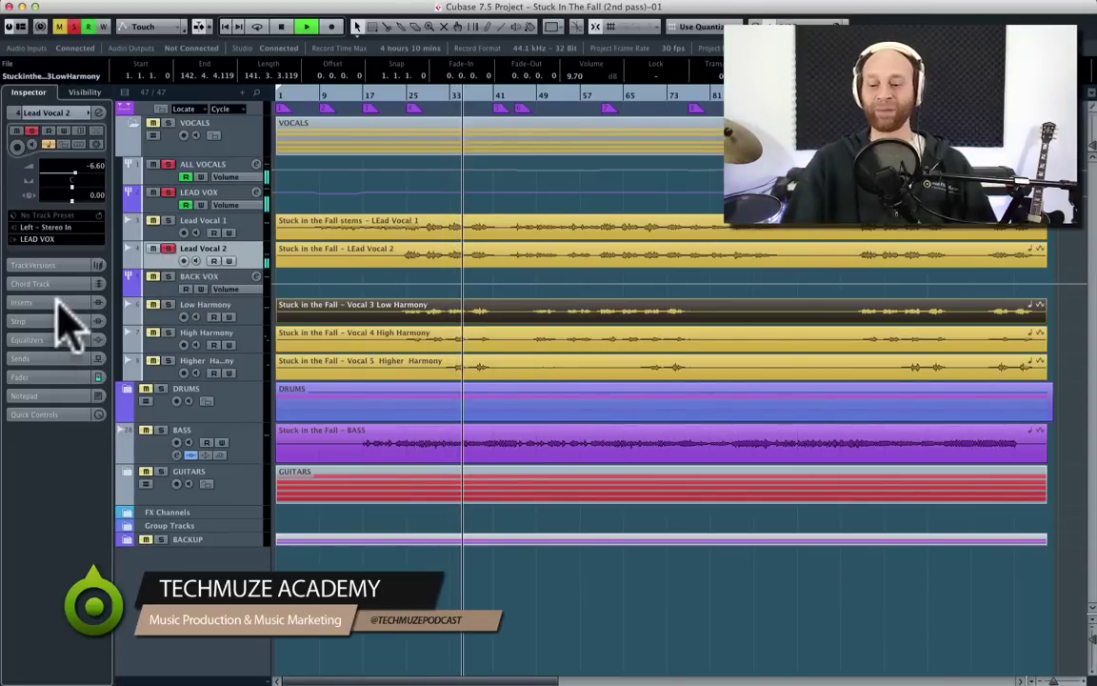
pyautogui.press('space')
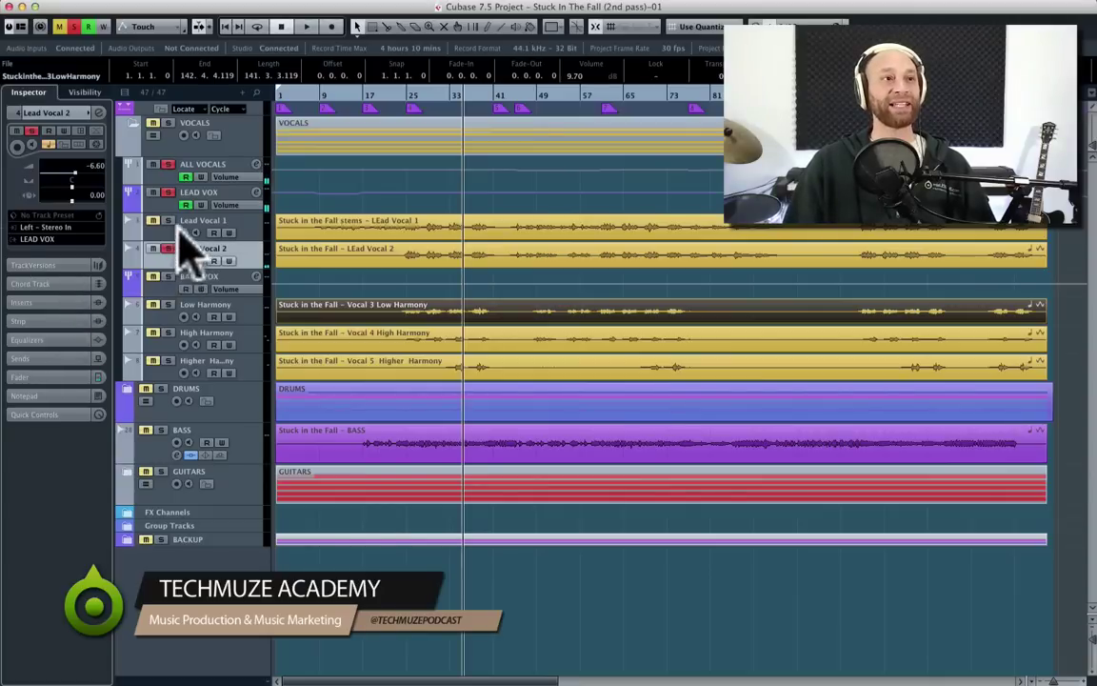
# - Play Lead Vocal 1 and Lead Vocal 2 soloed together from around bar 25, and clear all solos
pyautogui.click(404, 92)
pyautogui.press('space')
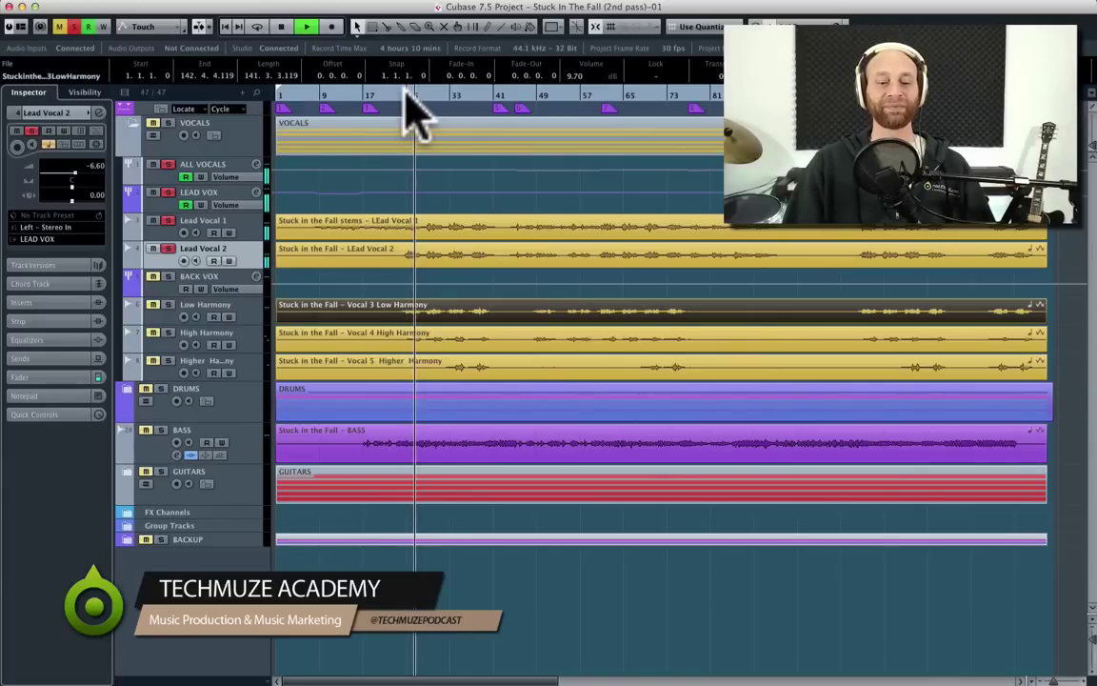
pyautogui.press('space')
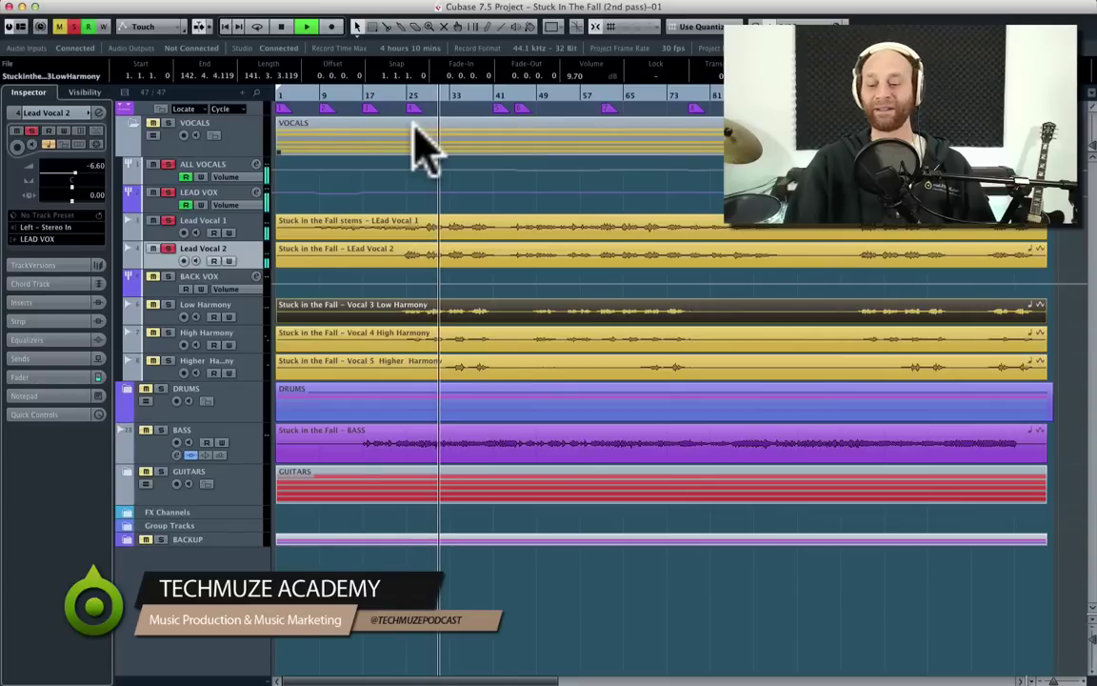
pyautogui.click(172, 184)
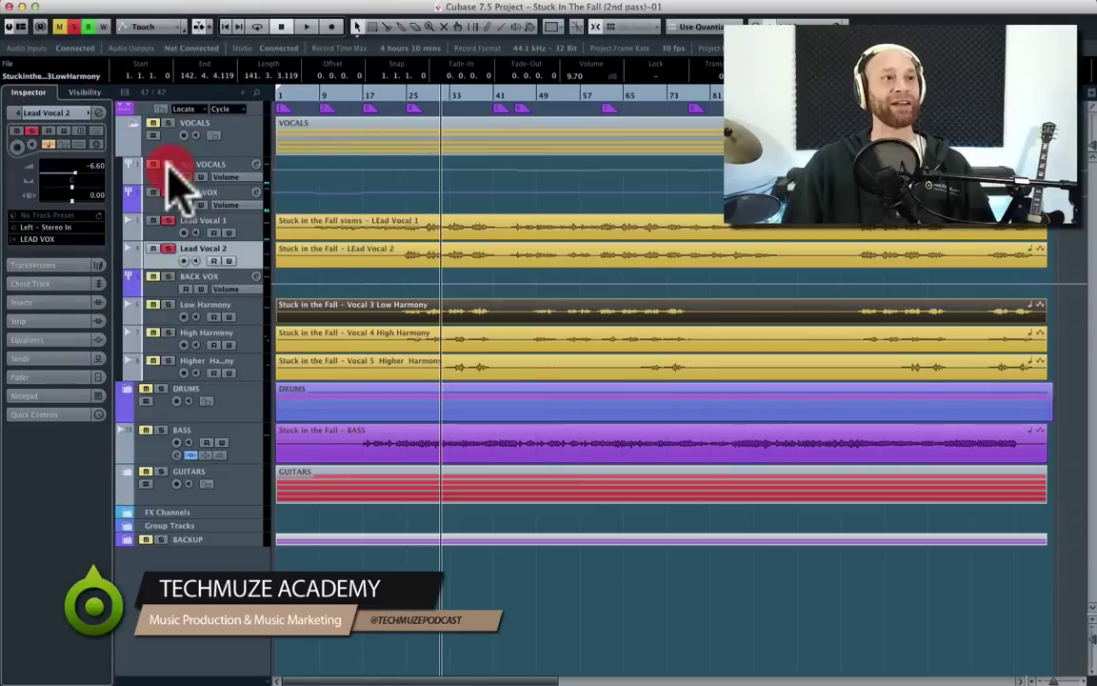
pyautogui.click(73, 26)
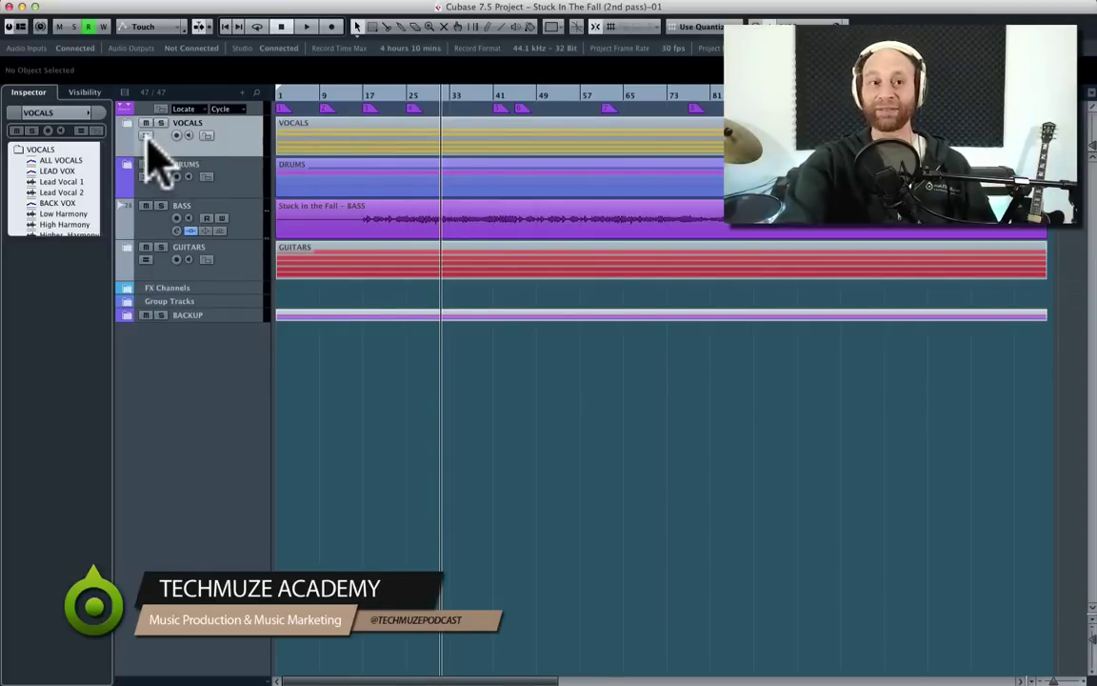
# - Open the MixConsole and display the Channel Settings window of the ALL VOCALS group channel
pyautogui.press('F3')
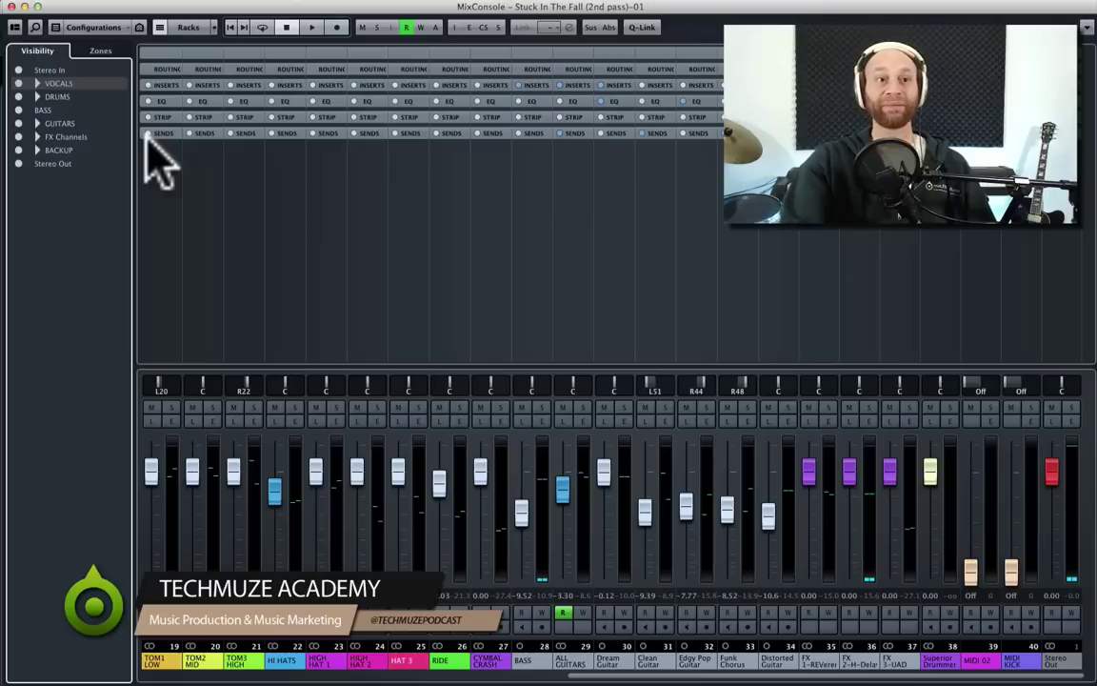
pyautogui.click(173, 673)
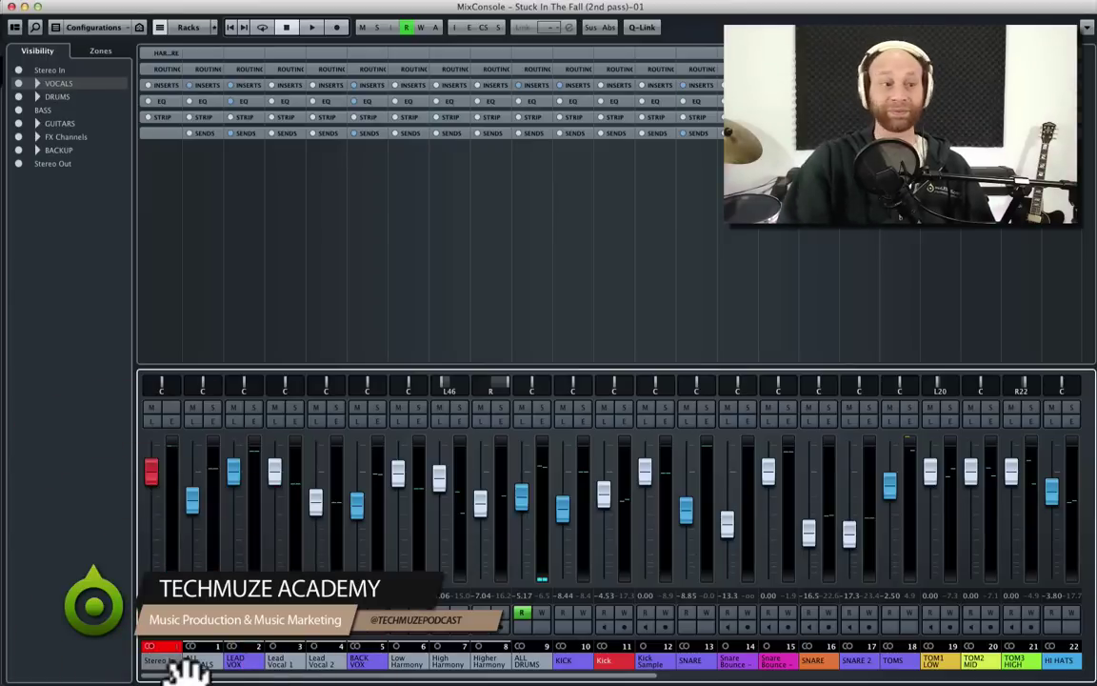
pyautogui.click(201, 662)
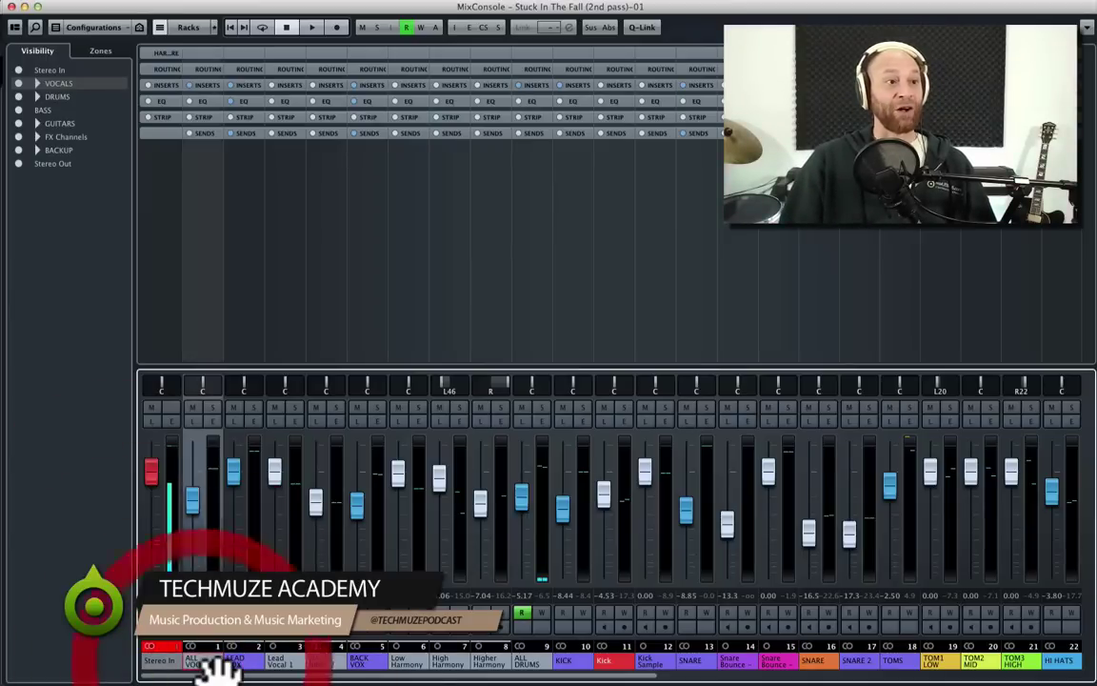
pyautogui.press('e')
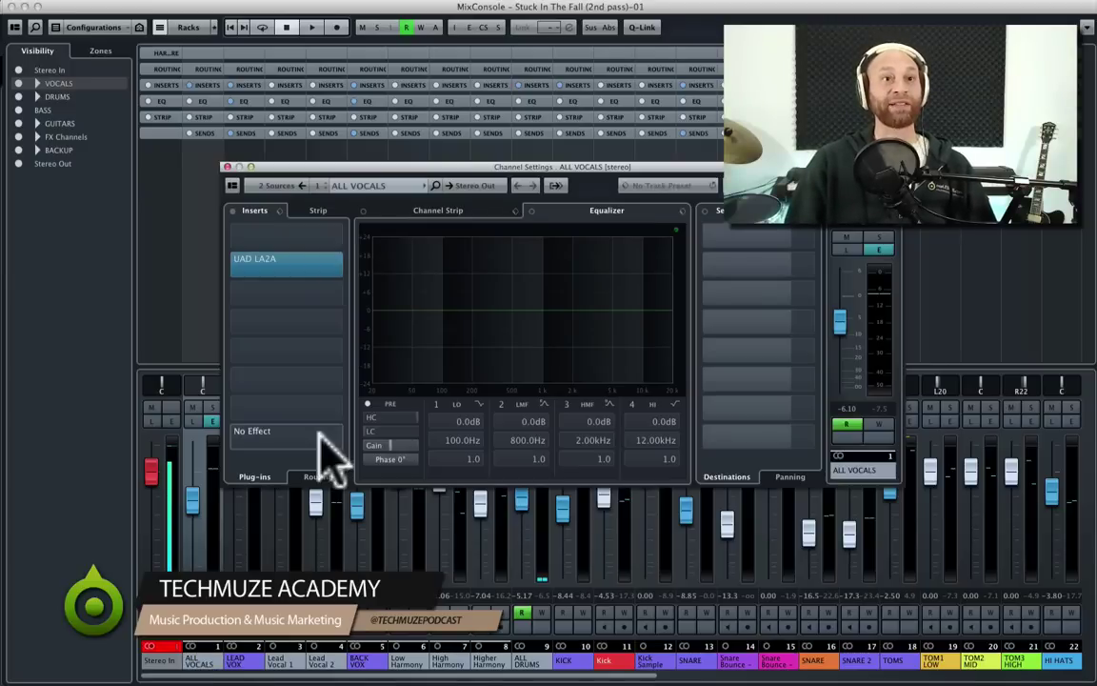
pyautogui.moveTo(502, 168)
pyautogui.mouseDown()
pyautogui.moveTo(473, 171)
pyautogui.moveTo(495, 172)
pyautogui.mouseUp()
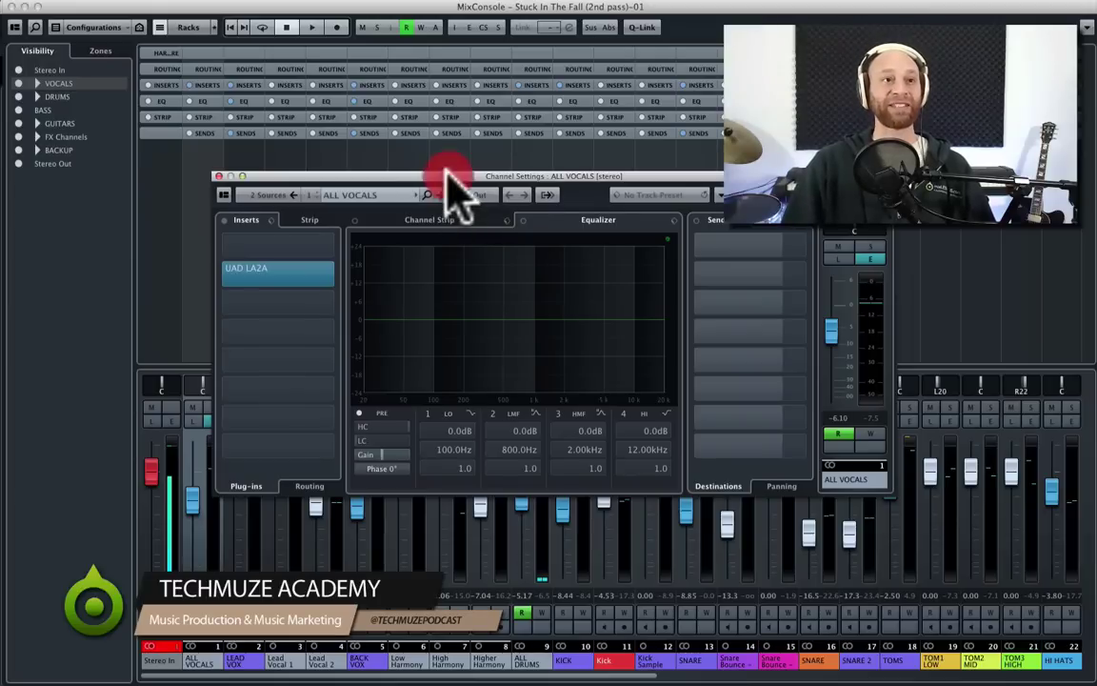
pyautogui.moveTo(452, 177)
pyautogui.mouseDown()
pyautogui.moveTo(463, 165)
pyautogui.moveTo(453, 190)
pyautogui.mouseUp()
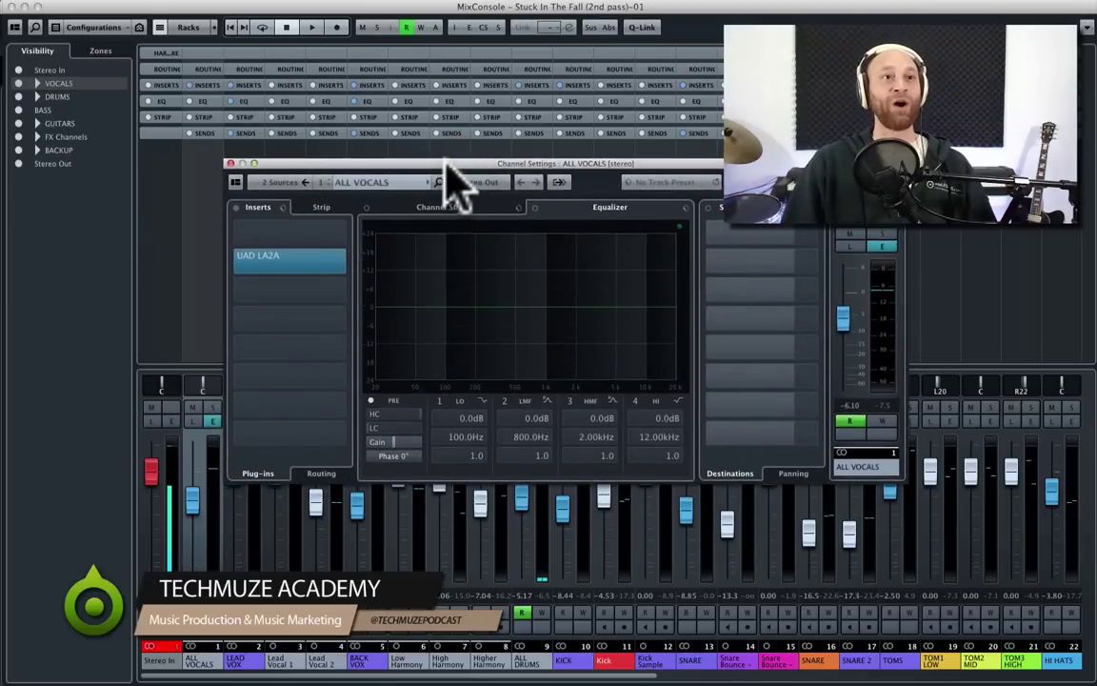
pyautogui.click(455, 180)
# - Open the UAD LA2A insert on ALL VOCALS, solo the channel to play the vocals through it, and close the plug-in window
pyautogui.click(286, 257)
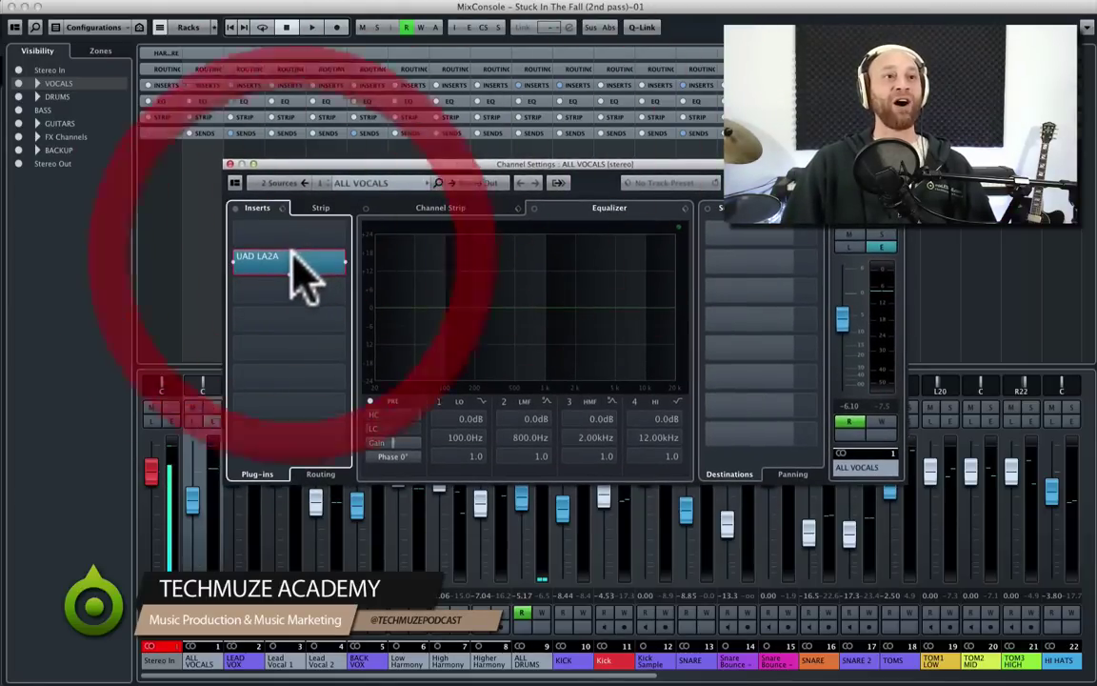
pyautogui.moveTo(642, 299); pyautogui.dragTo(607, 285)
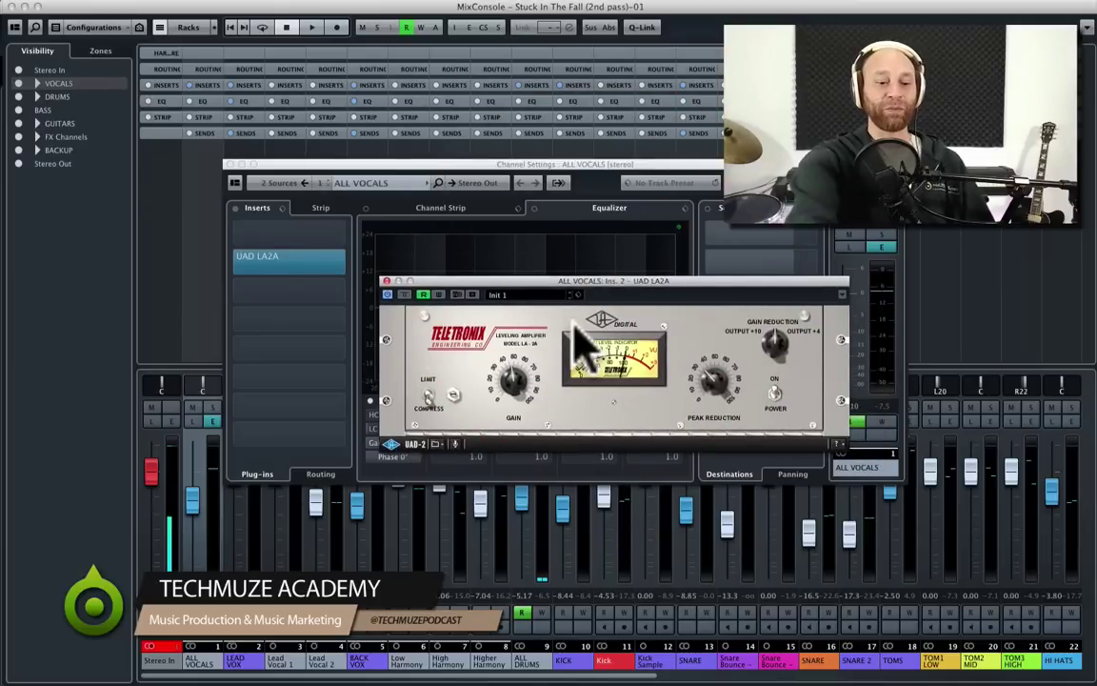
pyautogui.press('s')
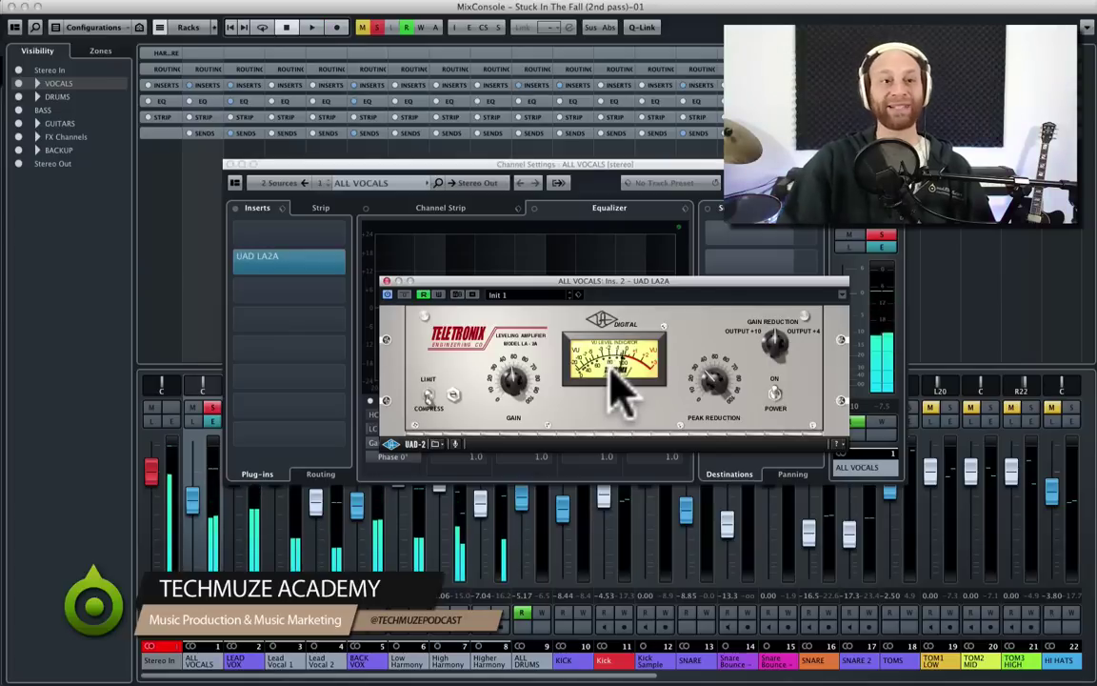
pyautogui.press('space')
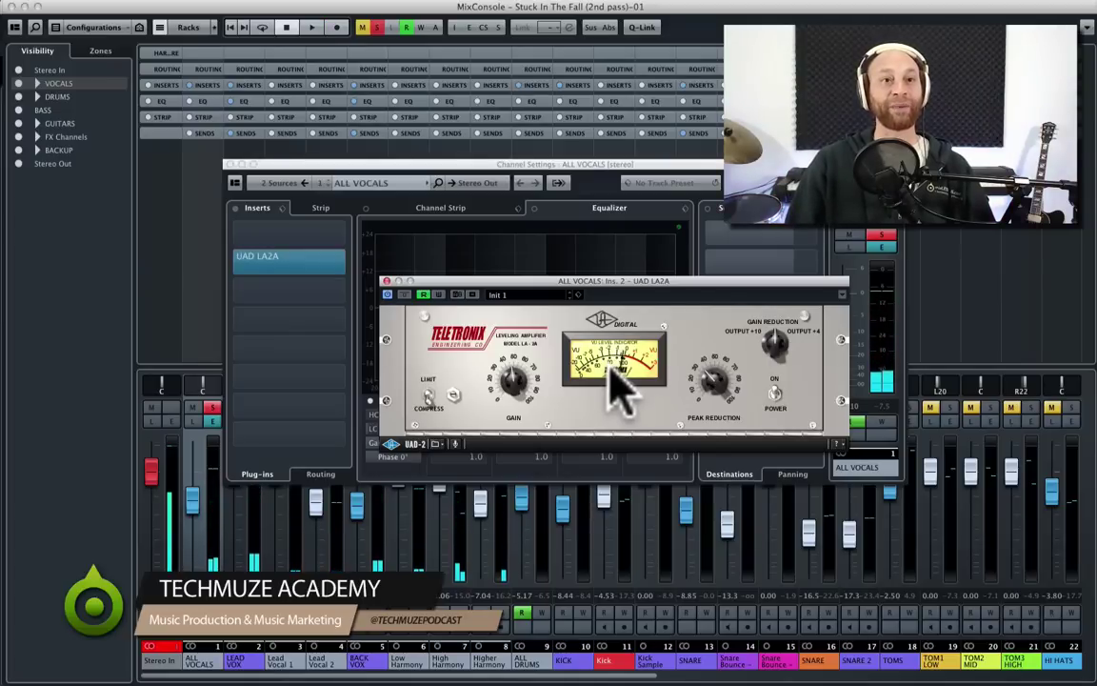
pyautogui.moveTo(610, 279); pyautogui.dragTo(570, 279)
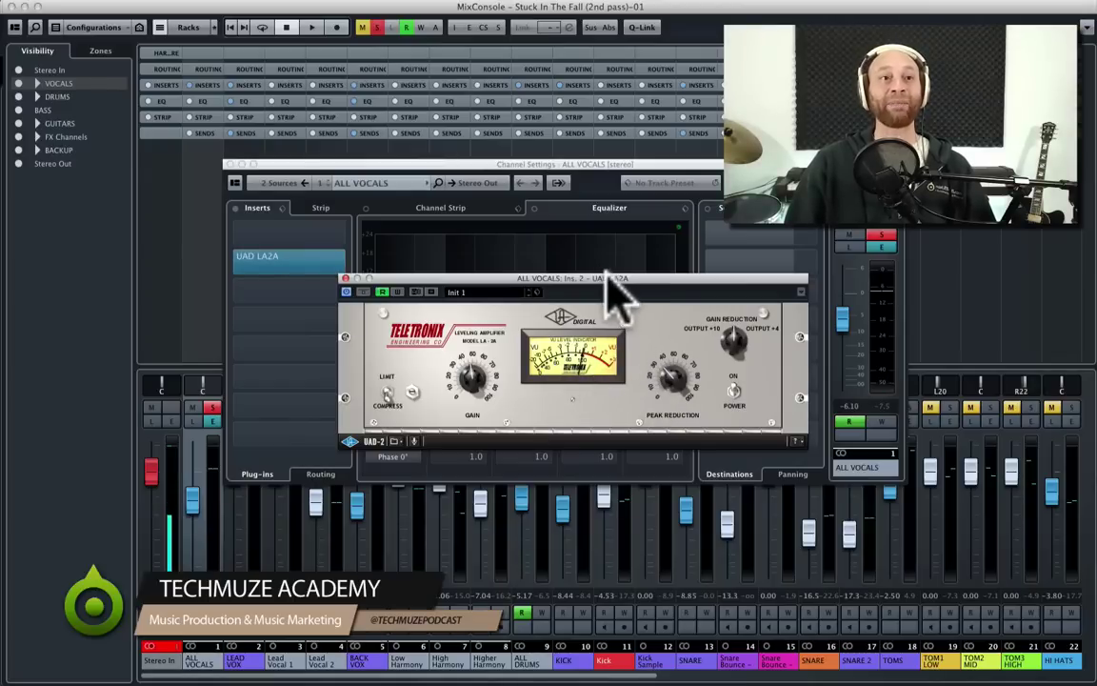
pyautogui.moveTo(606, 278); pyautogui.dragTo(407, 270)
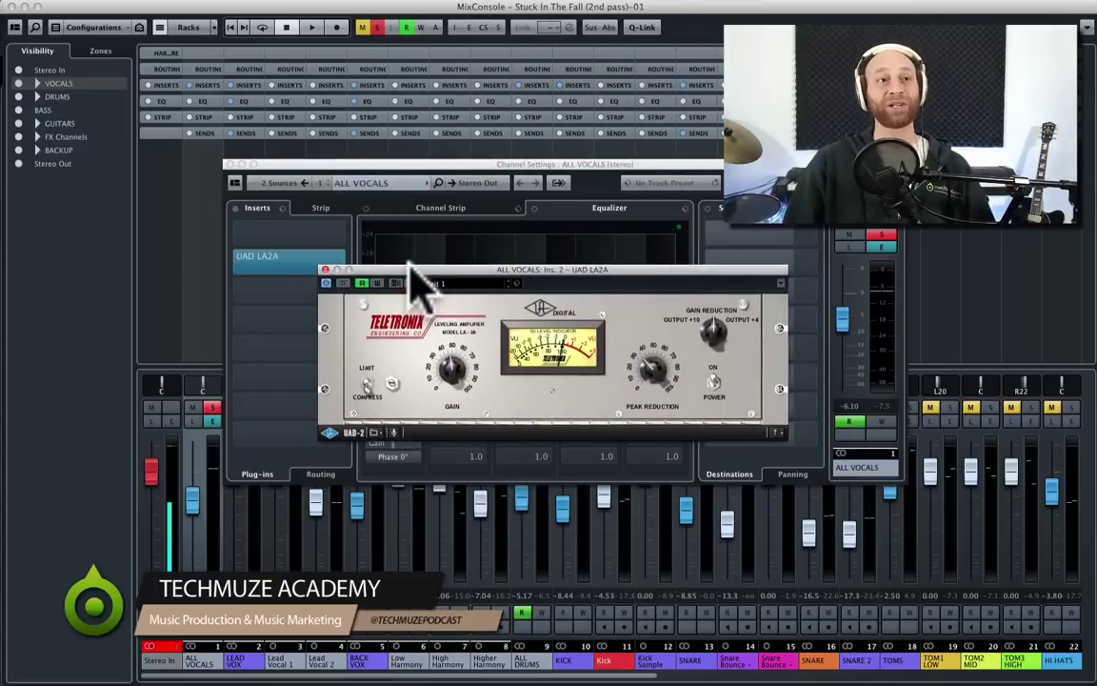
pyautogui.click(328, 269)
# - Switch the Channel Settings window to the LEAD VOX channel and play its vocals to examine the inserts and equalizer curve
pyautogui.click(413, 166)
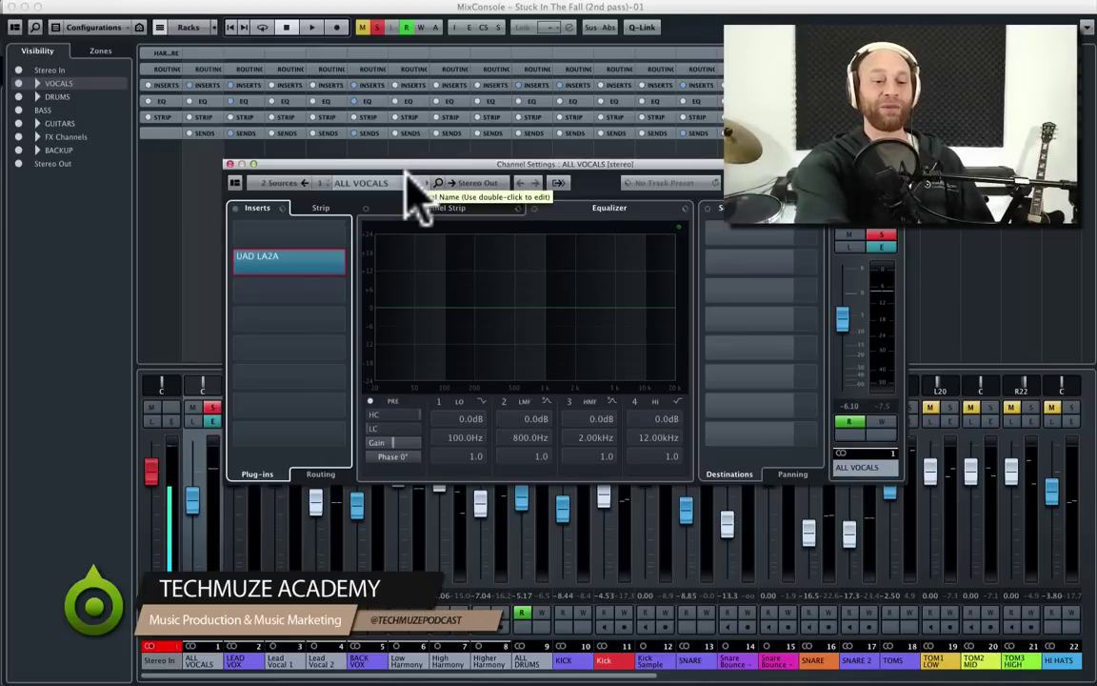
pyautogui.press('Down')
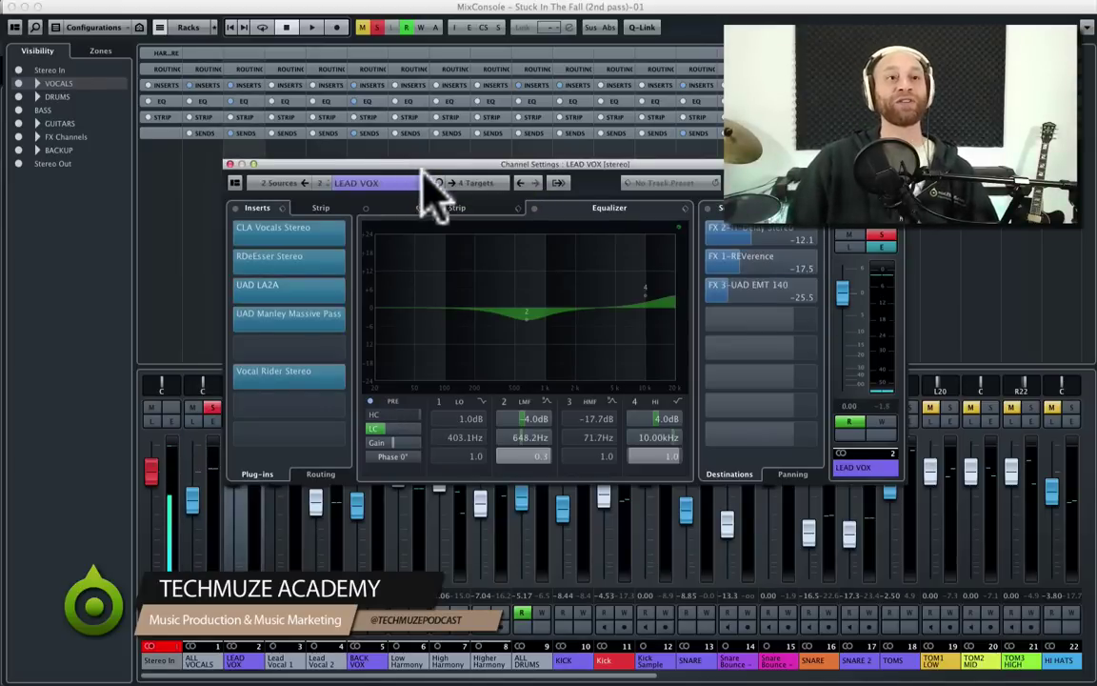
pyautogui.moveTo(500, 184); pyautogui.dragTo(521, 192)
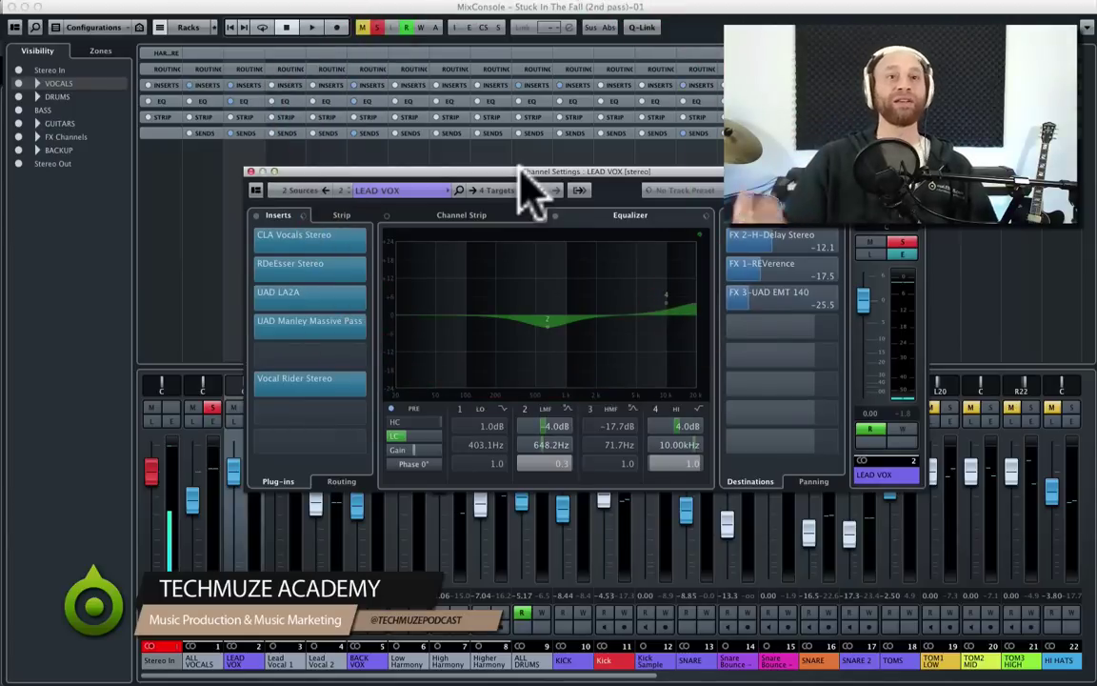
pyautogui.moveTo(521, 166); pyautogui.dragTo(506, 165)
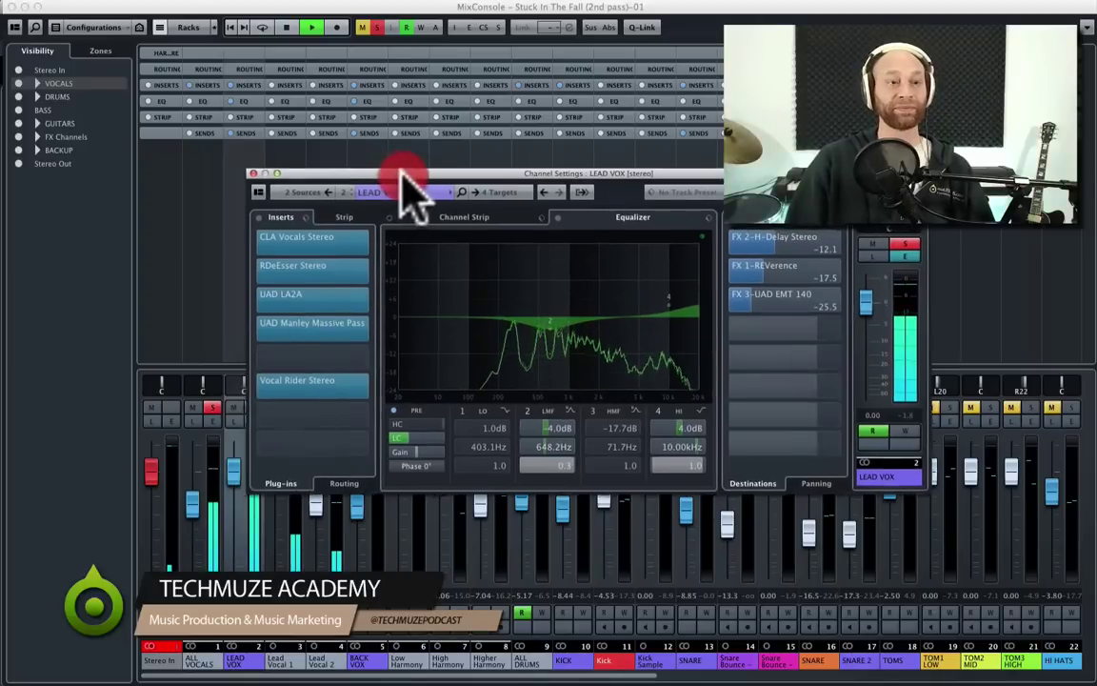
pyautogui.moveTo(385, 173)
pyautogui.mouseDown()
pyautogui.moveTo(396, 186)
pyautogui.moveTo(380, 176)
pyautogui.mouseUp()
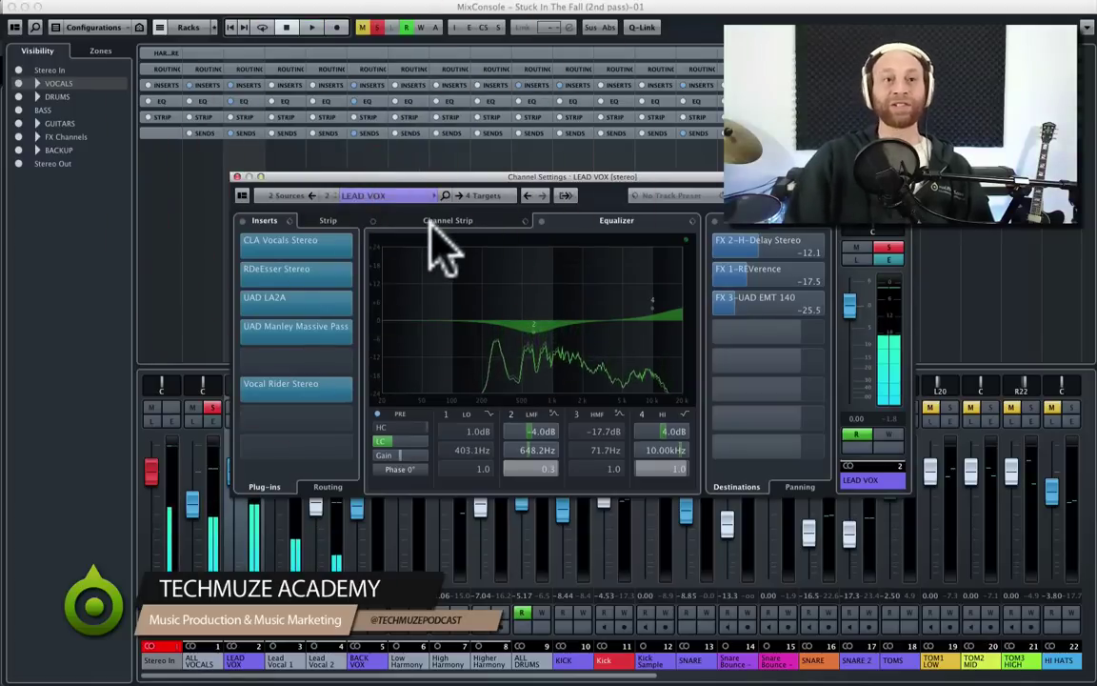
pyautogui.press('space')
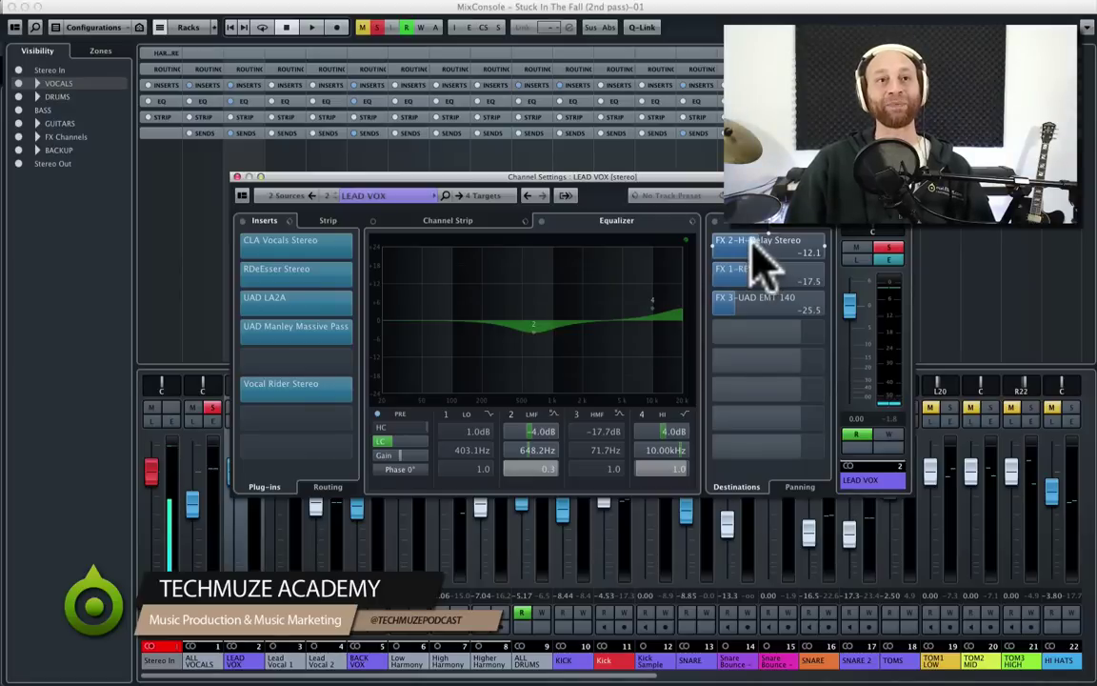
# - Select the FX 2-H-Delay Stereo send slot of the LEAD VOX channel to examine its effect sends
pyautogui.click(760, 260)
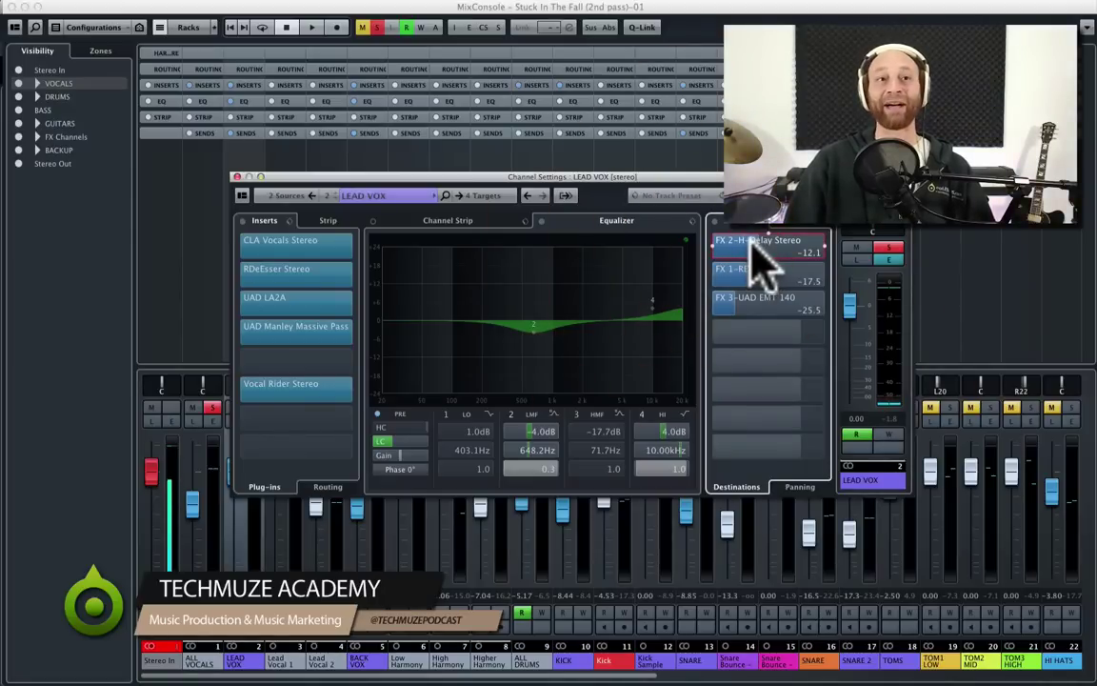
pyautogui.click(762, 250)
pyautogui.click(781, 238)
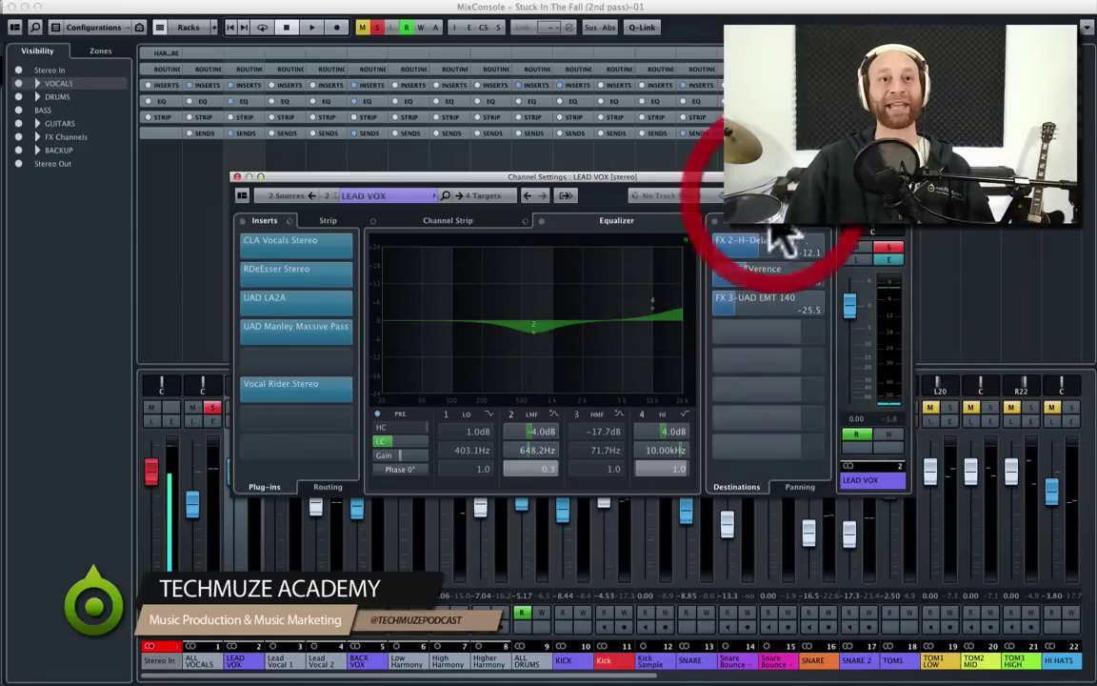
pyautogui.click(759, 249)
pyautogui.click(779, 240)
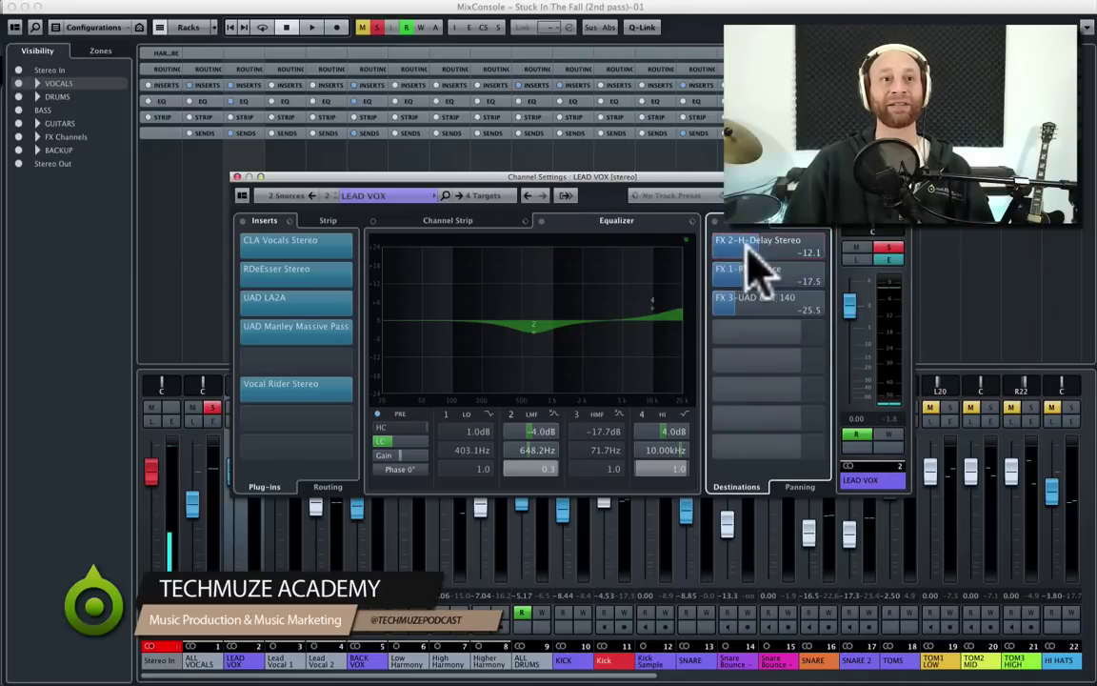
pyautogui.click(746, 251)
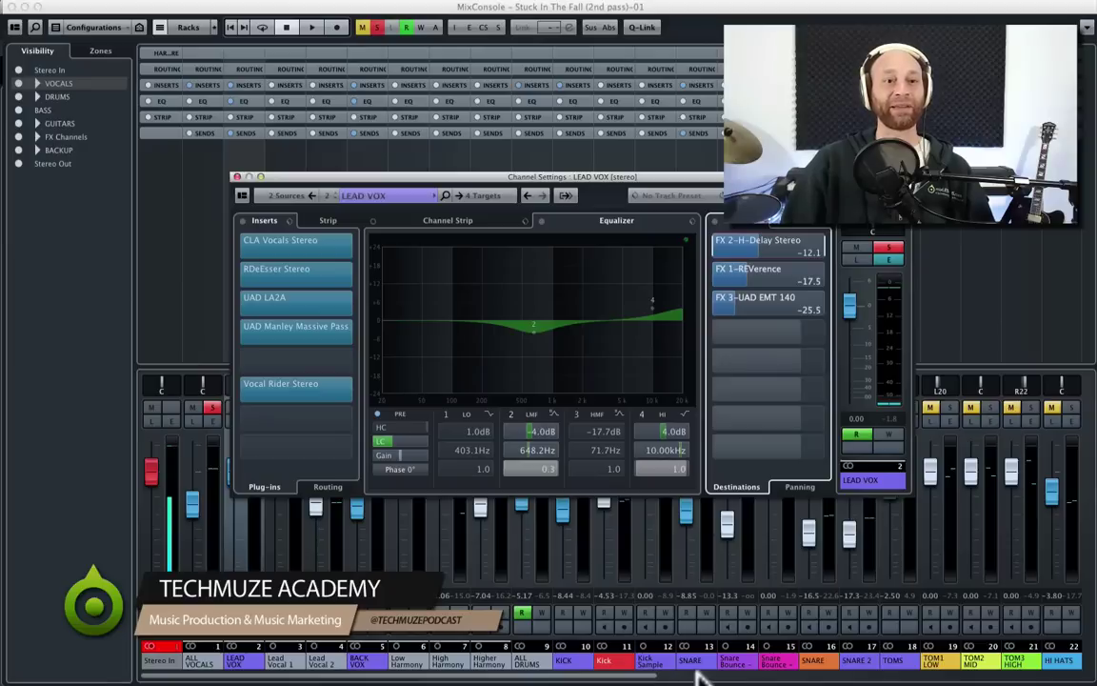
# - Show the FX 2-H-Delay Stereo effects channel and open its H-Delay insert, moving the plug-in window clear for viewing
pyautogui.click(700, 676)
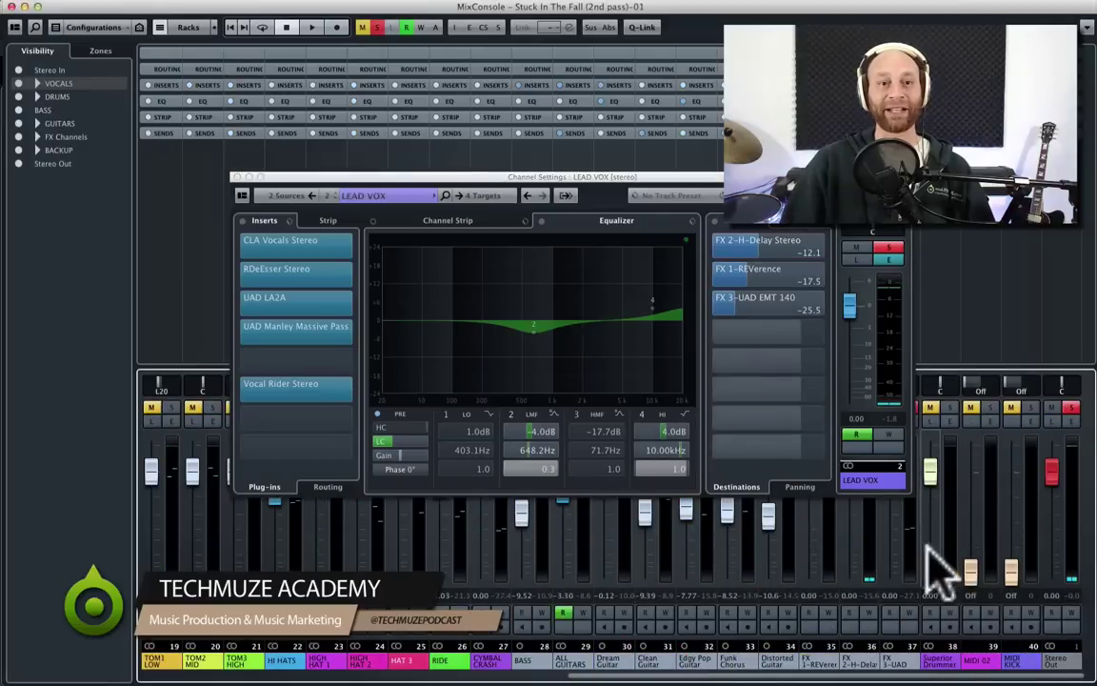
pyautogui.click(858, 659)
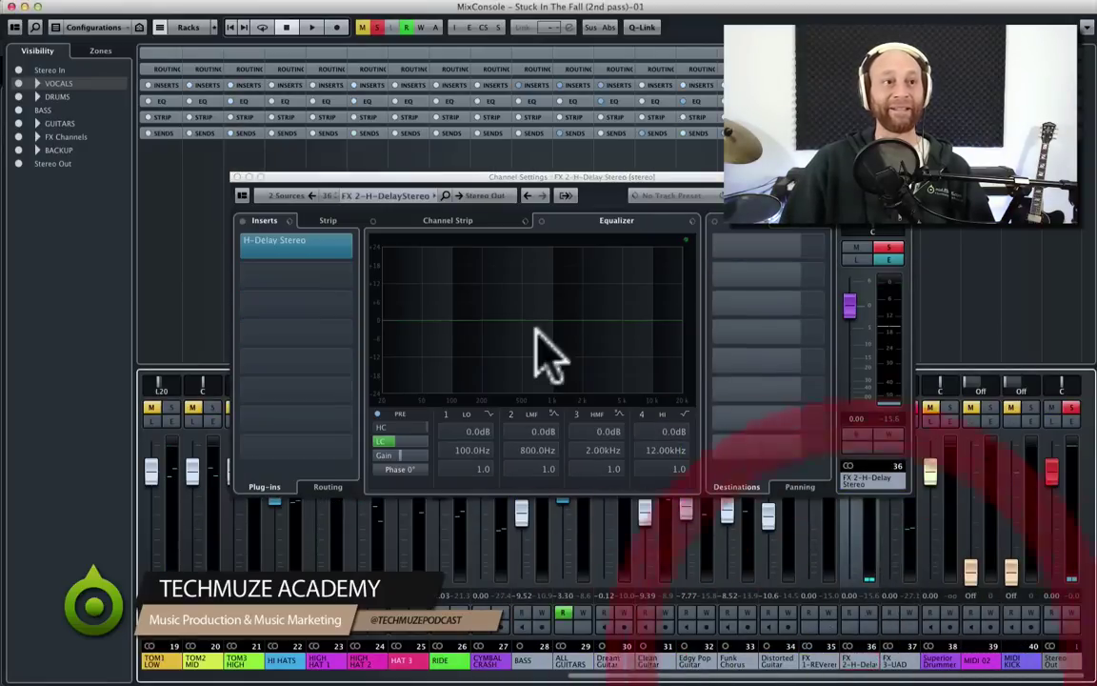
pyautogui.click(281, 242)
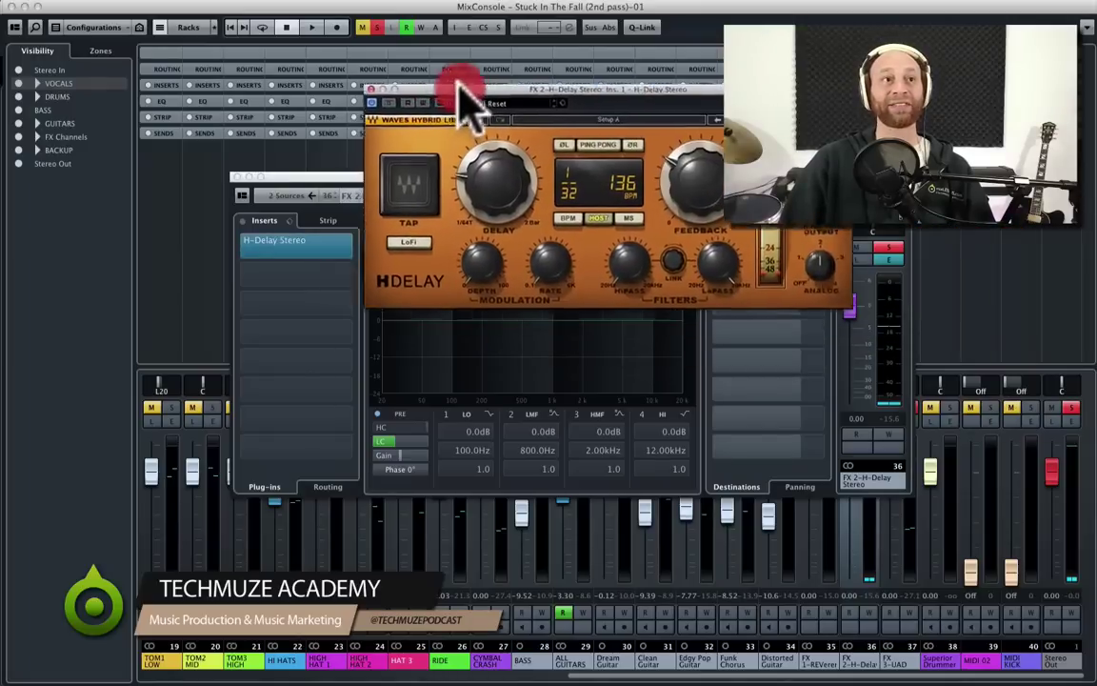
pyautogui.moveTo(455, 99); pyautogui.dragTo(385, 82)
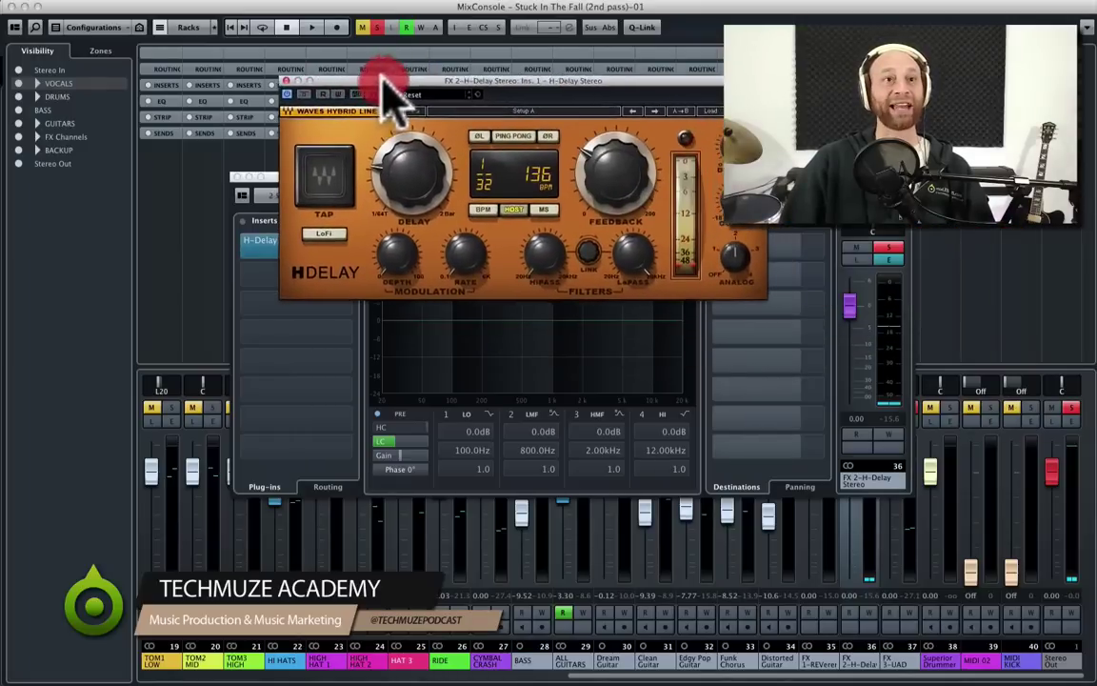
# - Open the UAD EMT 140 insert of the FX 3 channel beside the H-Delay window and bring H-Delay back to the front
pyautogui.click(900, 660)
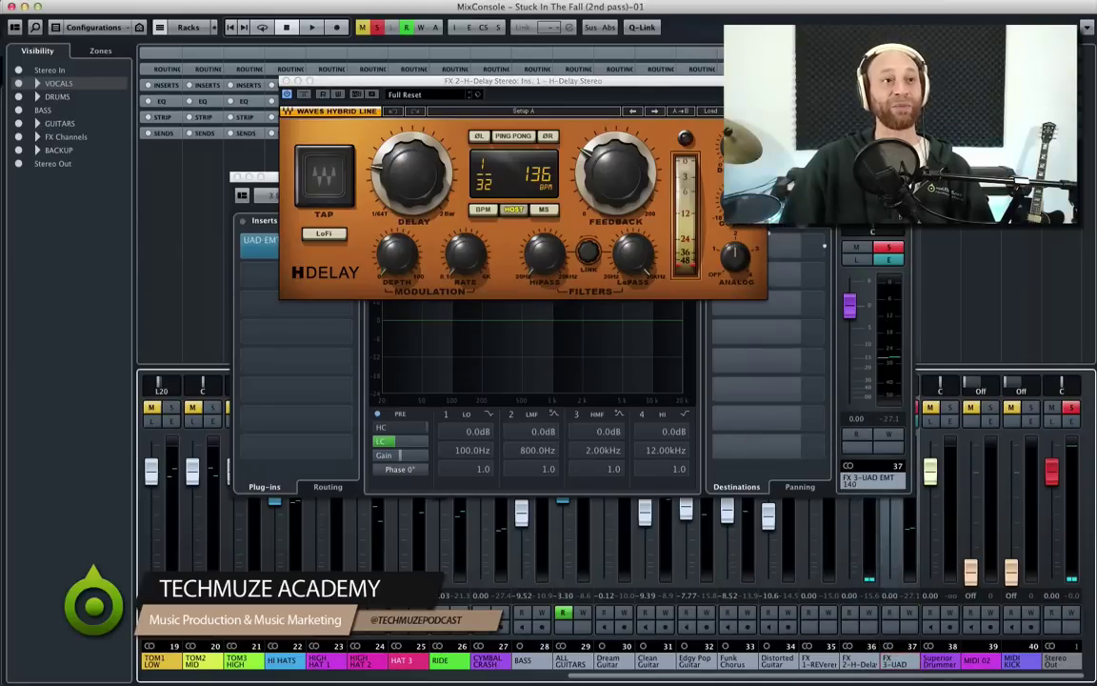
pyautogui.click(252, 240)
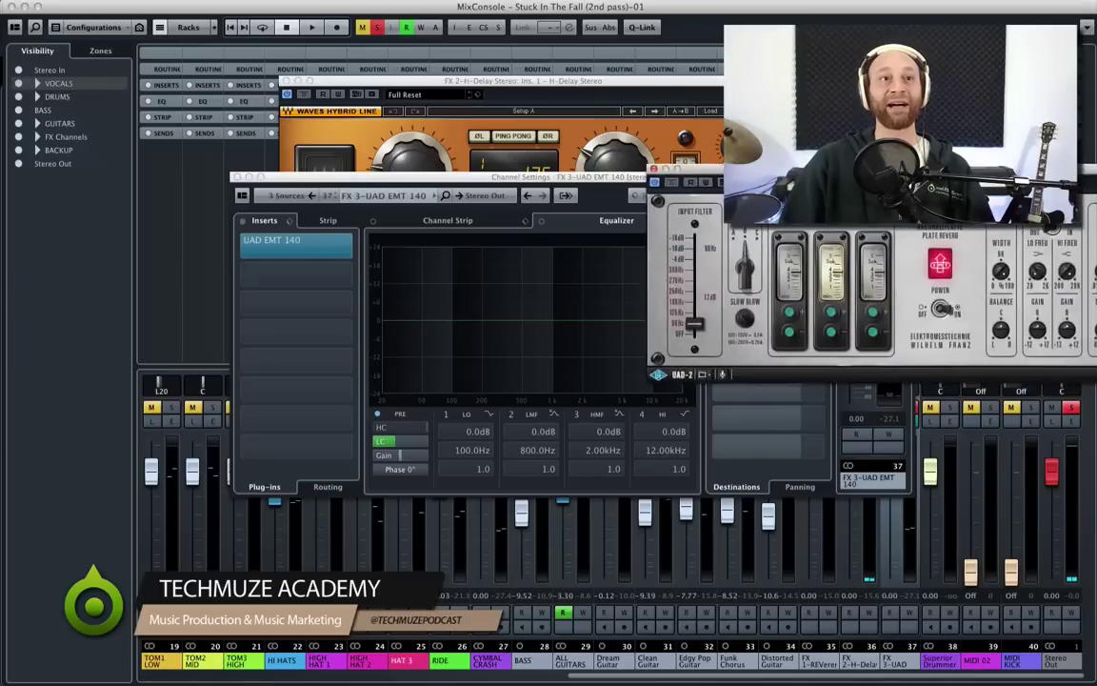
pyautogui.moveTo(502, 180); pyautogui.dragTo(396, 118)
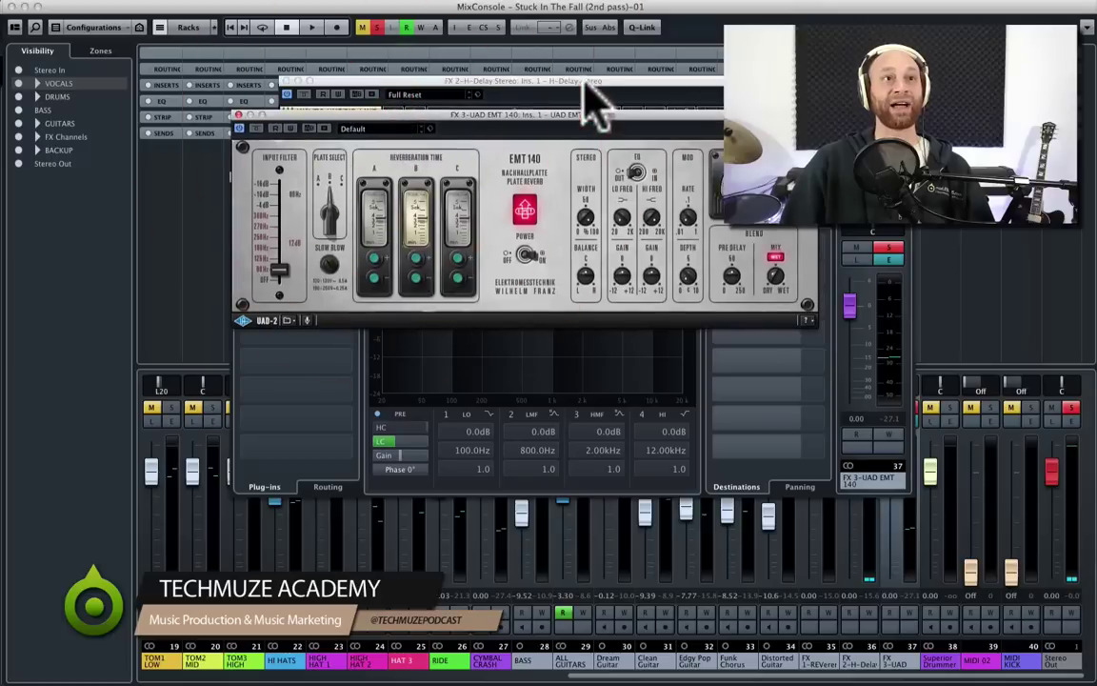
pyautogui.click(438, 83)
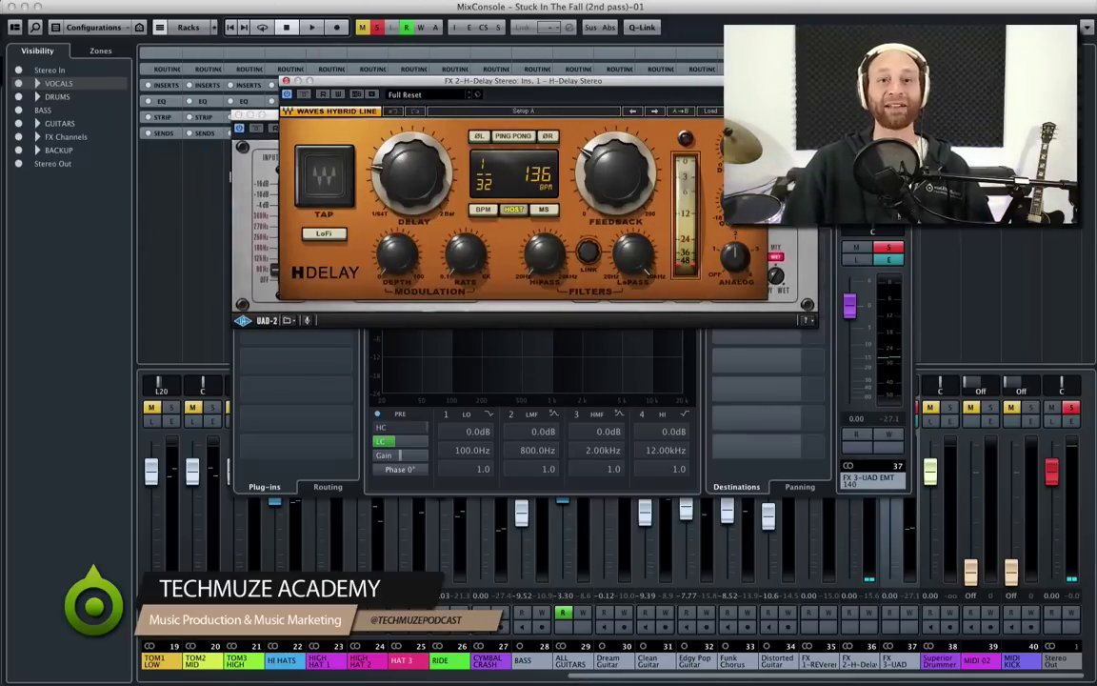
pyautogui.click(733, 100)
# - Switch the Channel Settings window to the FX 1-REVerence channel and open its REVerence insert
pyautogui.click(812, 225)
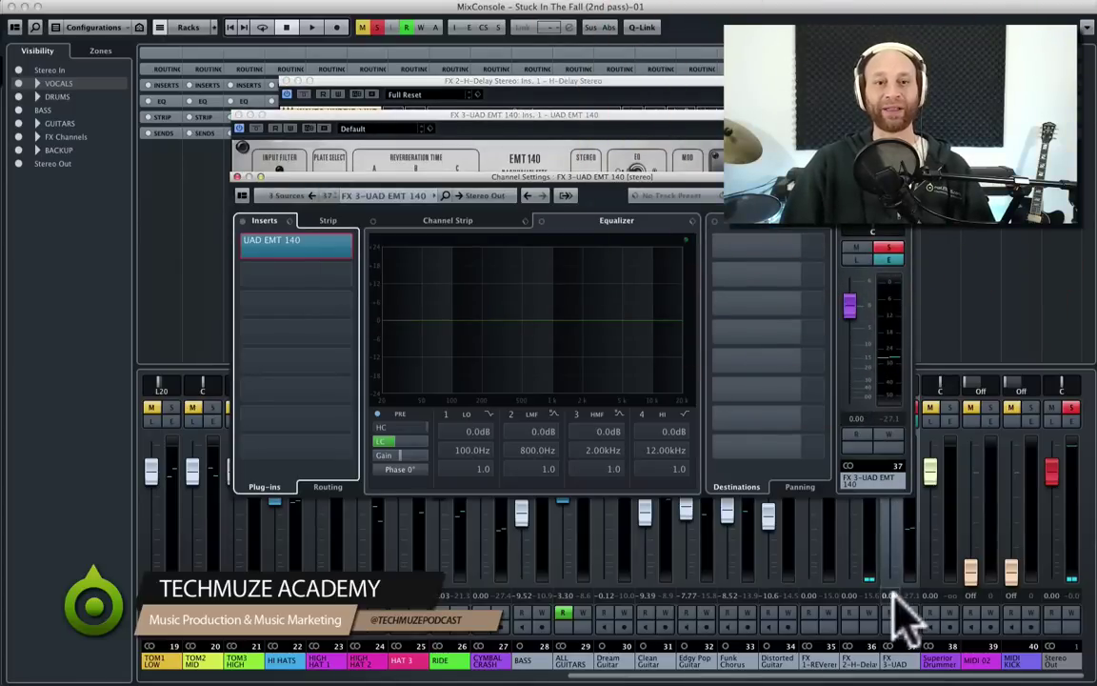
pyautogui.click(827, 665)
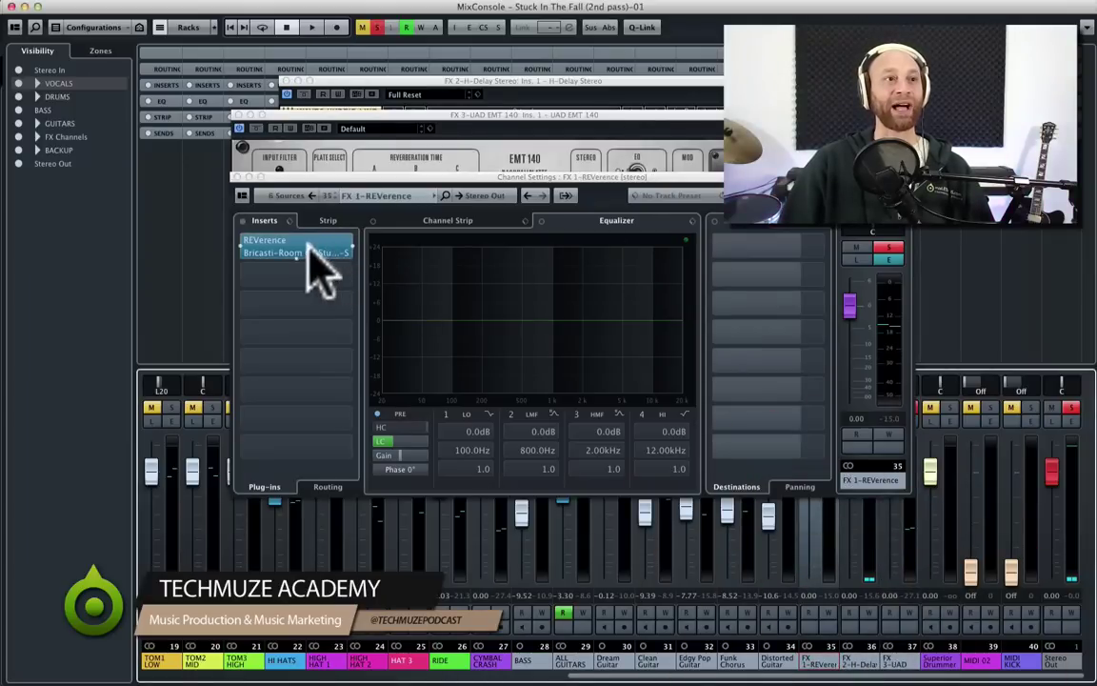
pyautogui.click(315, 255)
pyautogui.moveTo(682, 226); pyautogui.dragTo(600, 166)
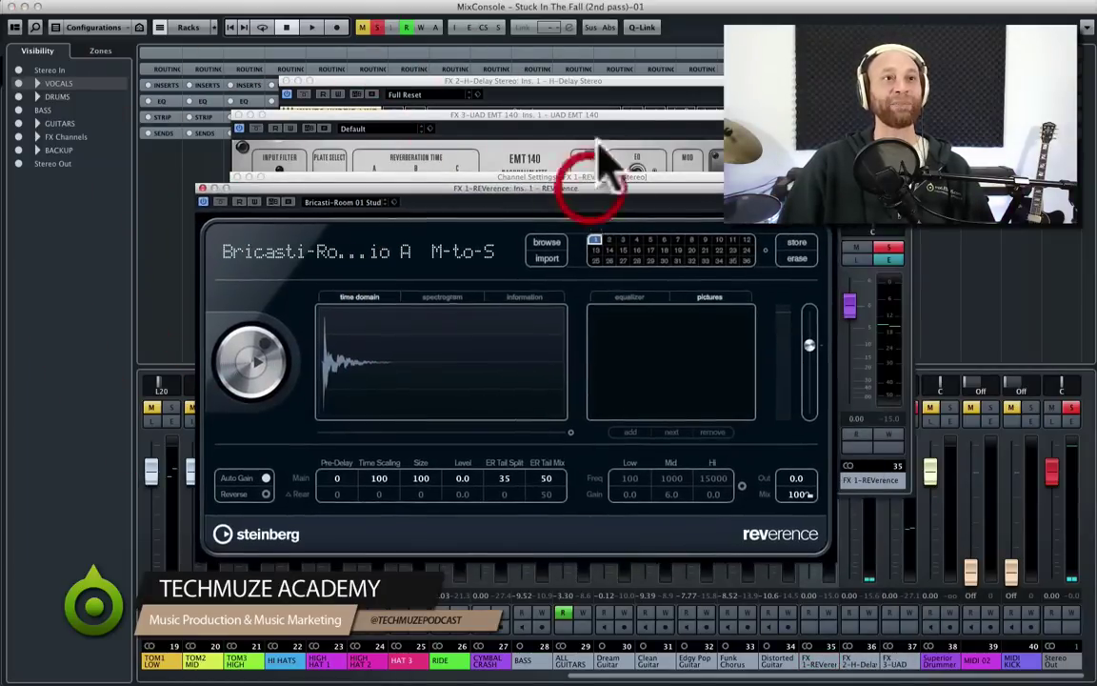
# - Bring the EMT 140, REVerence and H-Delay plug-in windows forward in turn to compare the three send effects
pyautogui.click(602, 114)
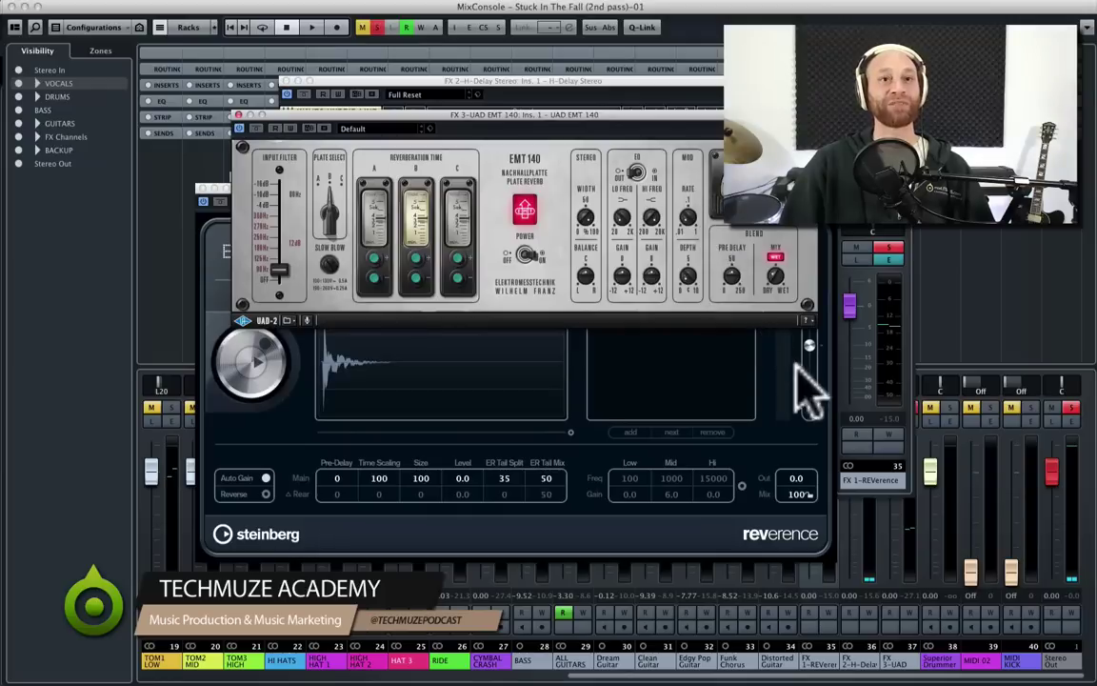
pyautogui.click(823, 231)
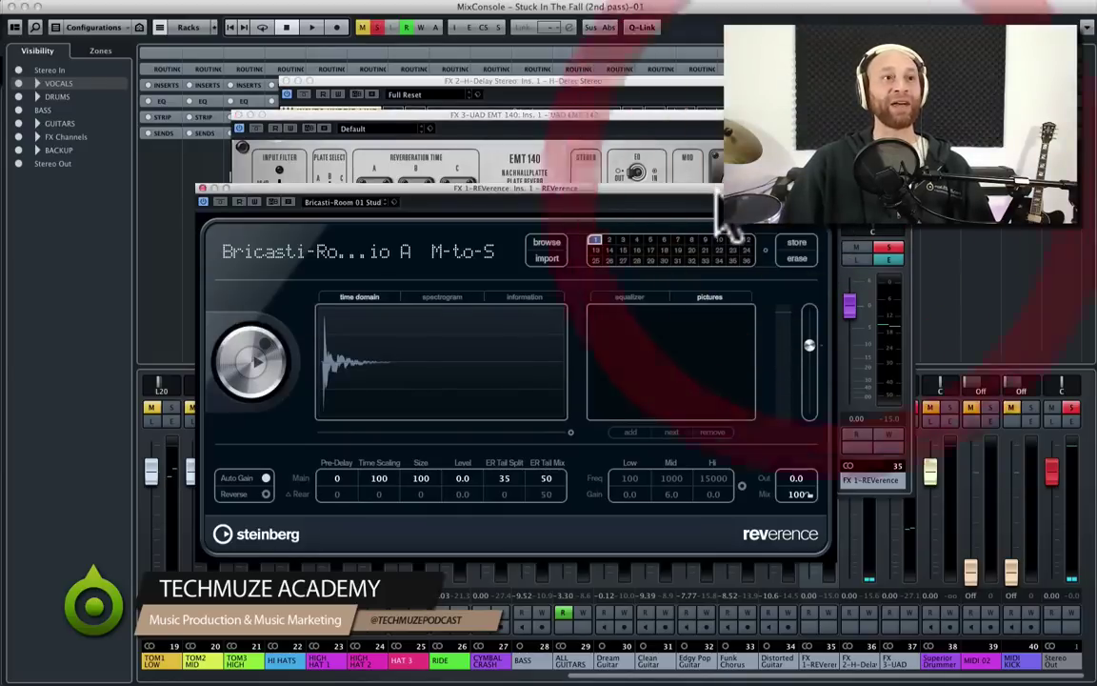
pyautogui.moveTo(711, 208); pyautogui.dragTo(694, 175)
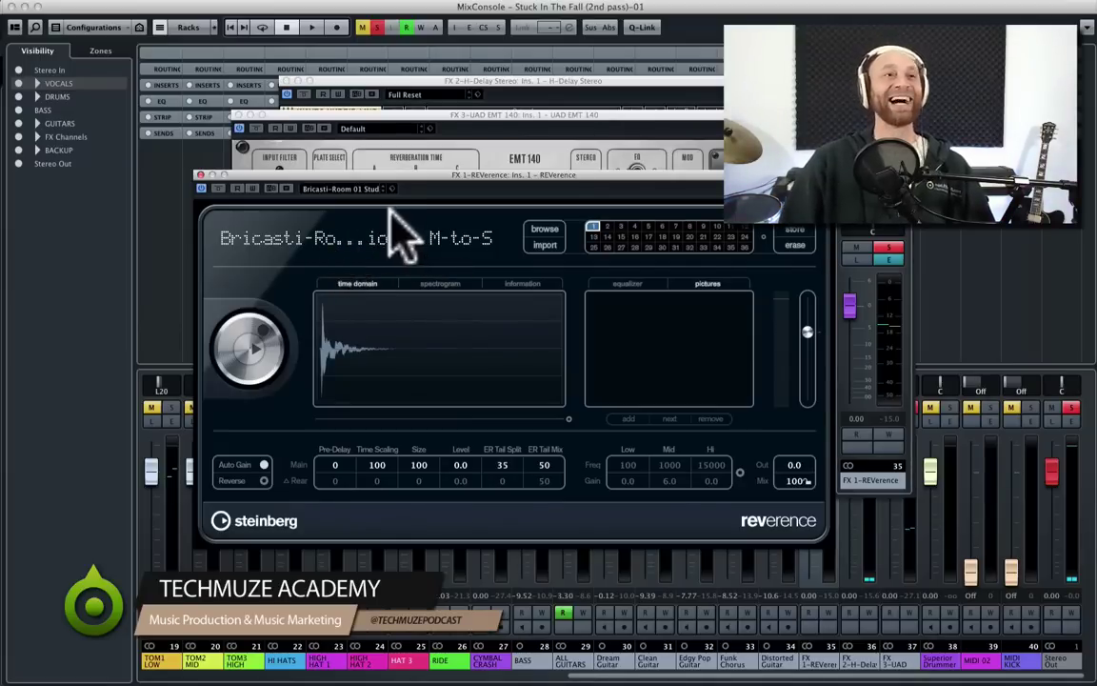
pyautogui.moveTo(412, 175); pyautogui.dragTo(409, 166)
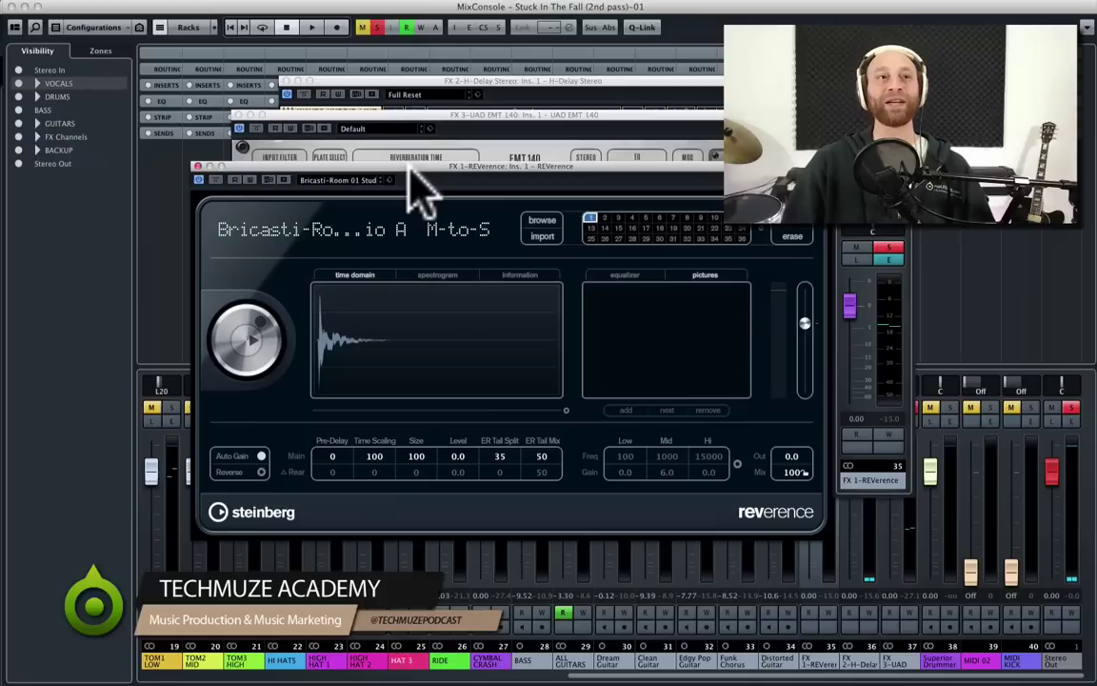
pyautogui.moveTo(560, 168); pyautogui.dragTo(563, 161)
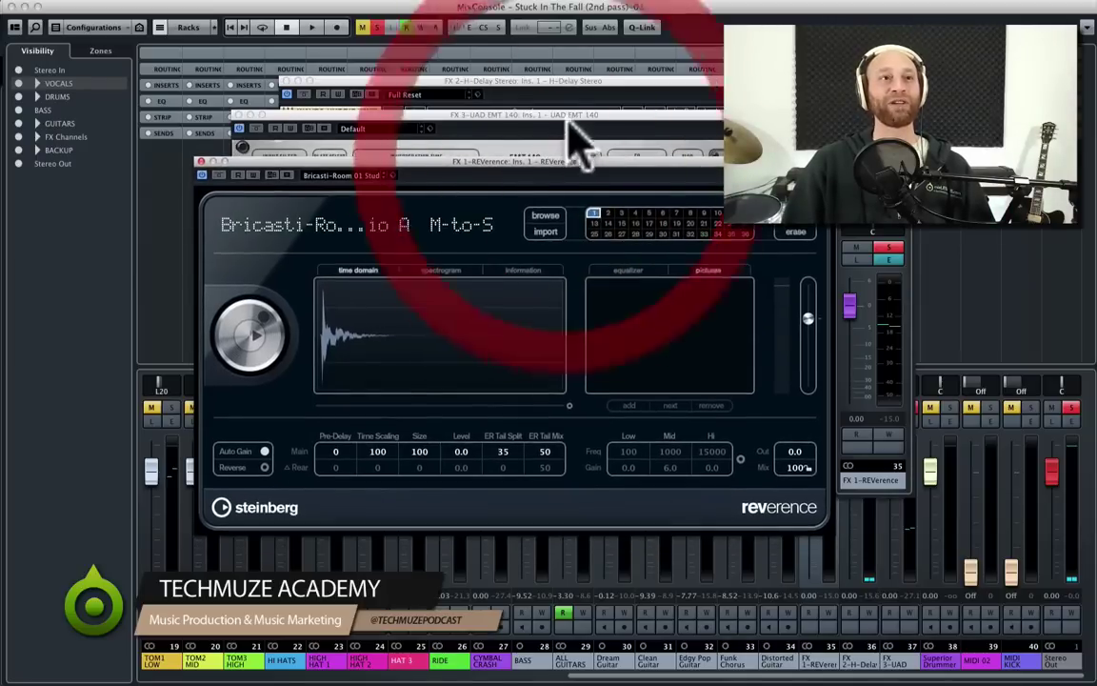
pyautogui.click(568, 117)
pyautogui.click(554, 84)
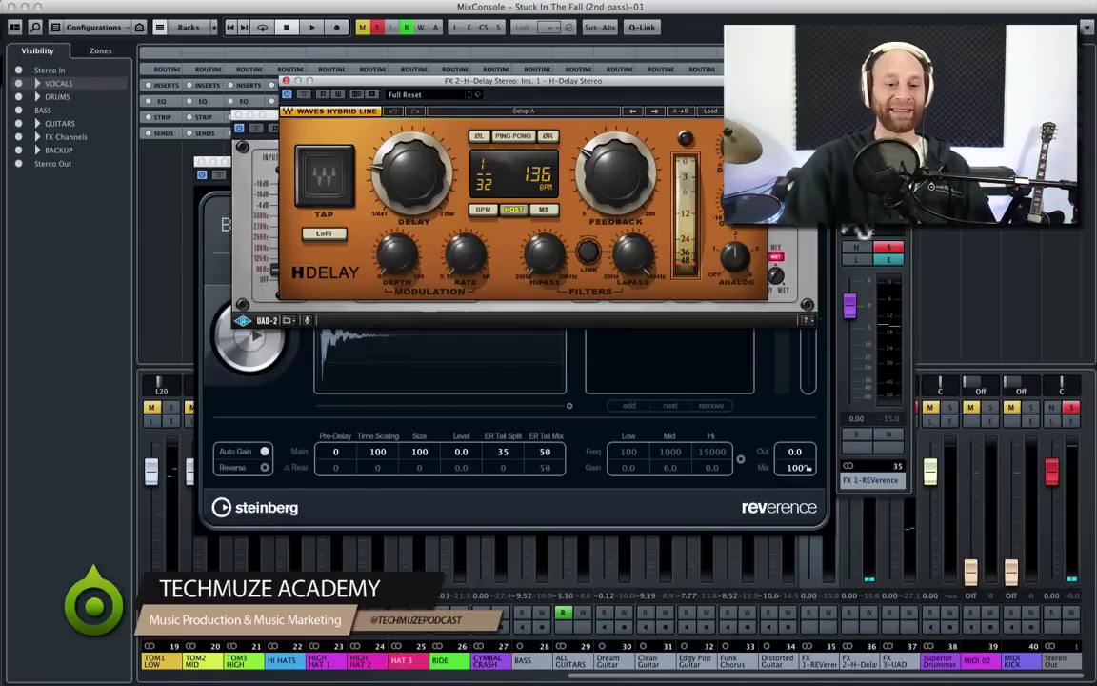
# - Return the Channel Settings window to LEAD VOX and close the H-Delay, EMT 140 and REVerence plug-in windows
pyautogui.hscroll(-10, 610, 571)
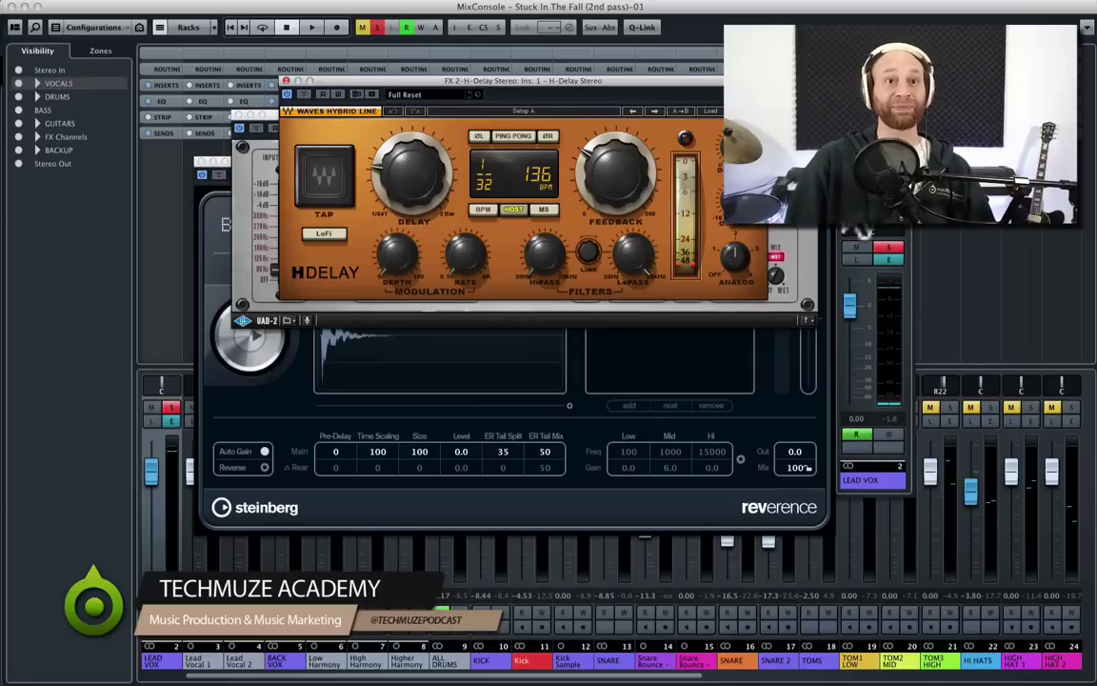
pyautogui.click(286, 80)
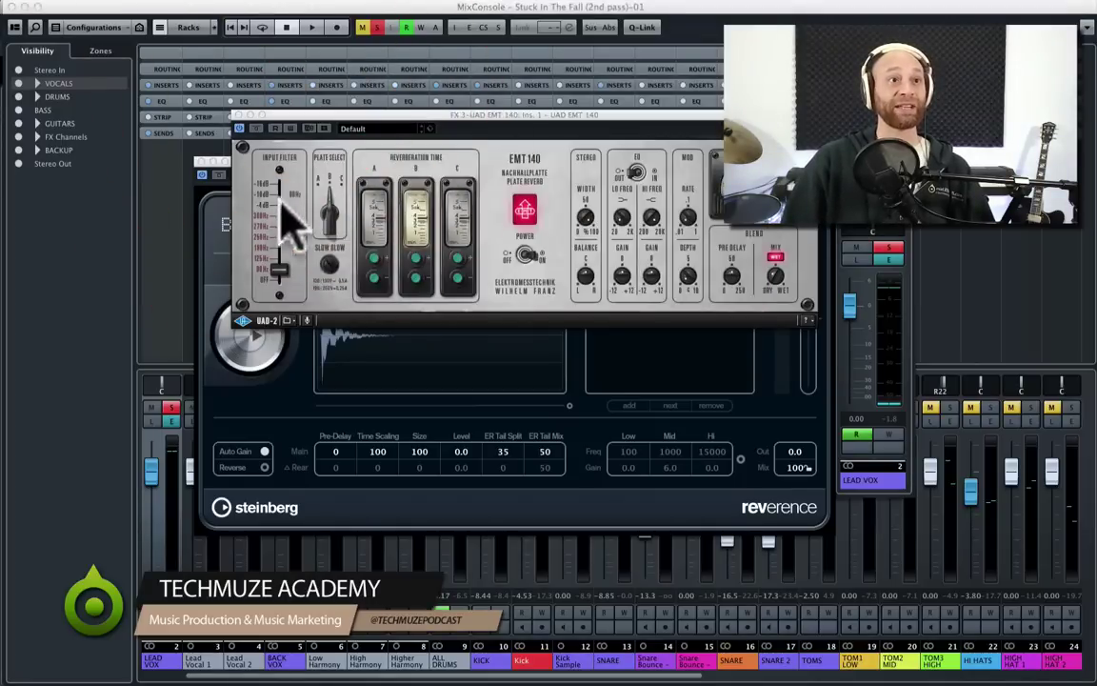
pyautogui.click(239, 117)
pyautogui.click(201, 175)
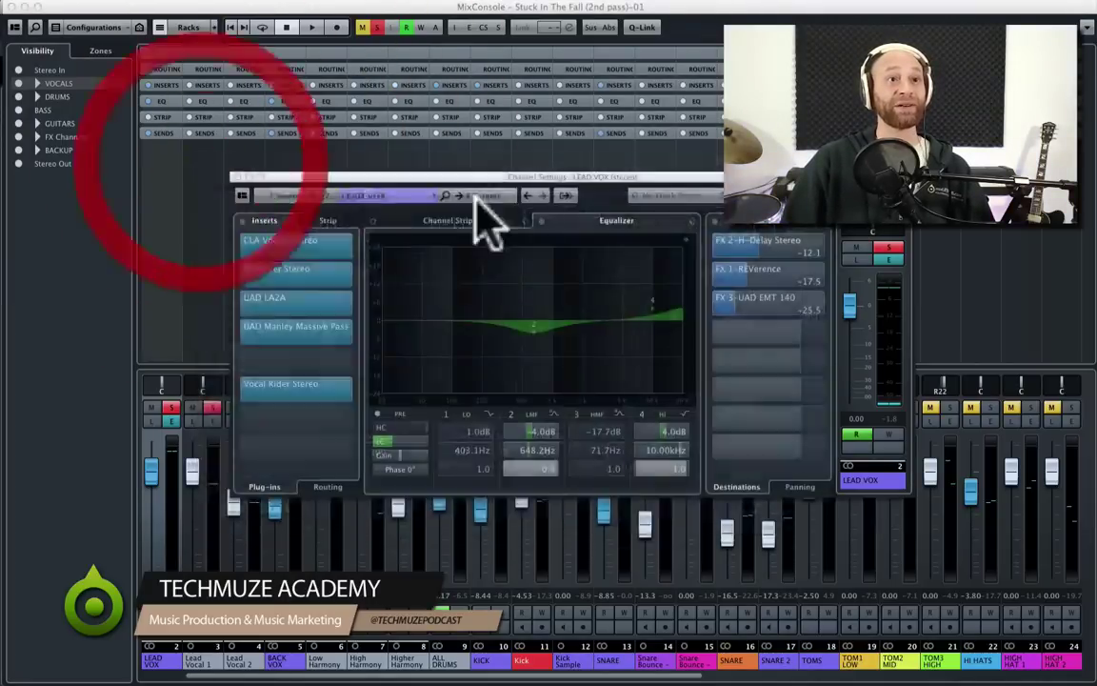
pyautogui.moveTo(499, 177); pyautogui.dragTo(488, 173)
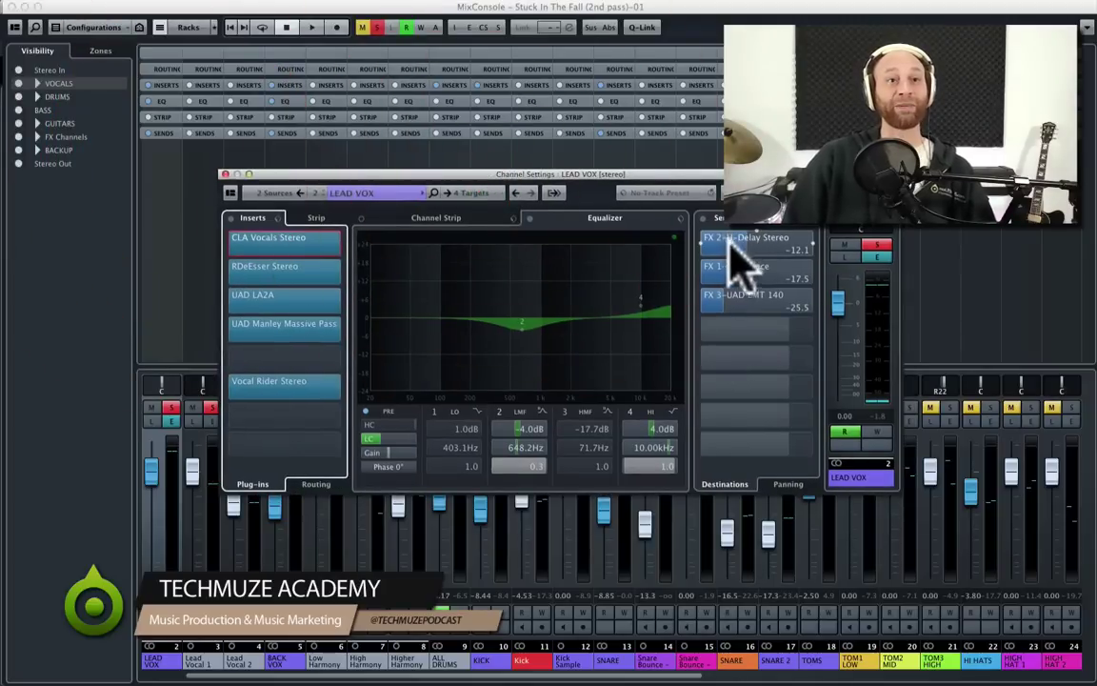
# - Play the soloed lead vocals and bypass all LEAD VOX sends during playback to hear them dry
pyautogui.press('space')
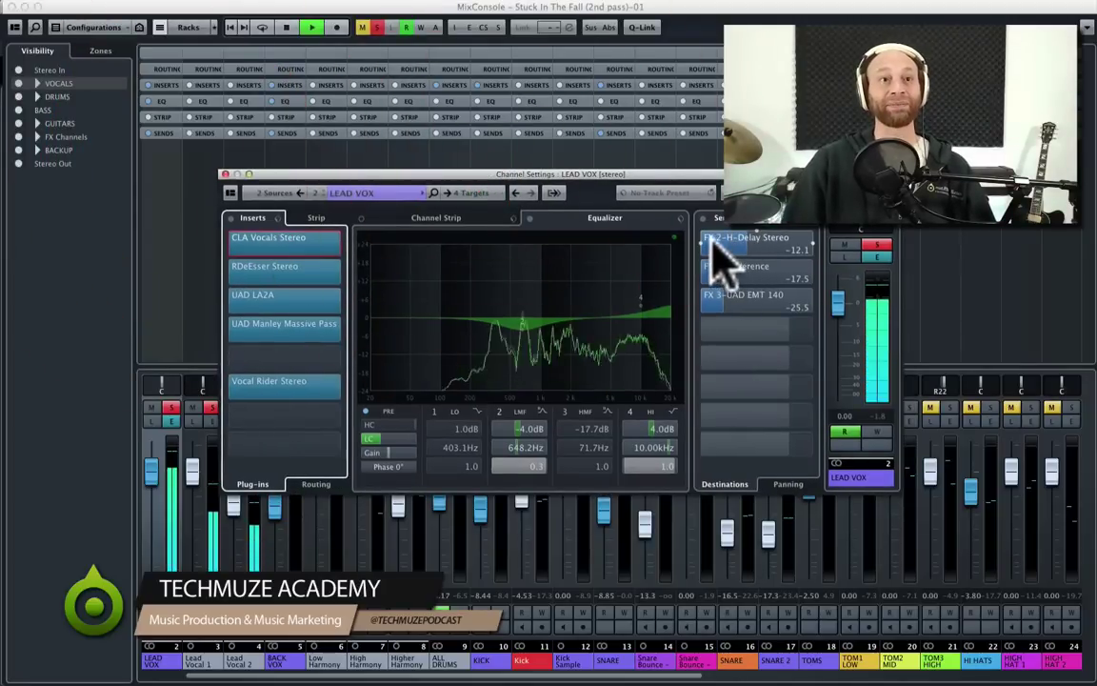
pyautogui.click(704, 218)
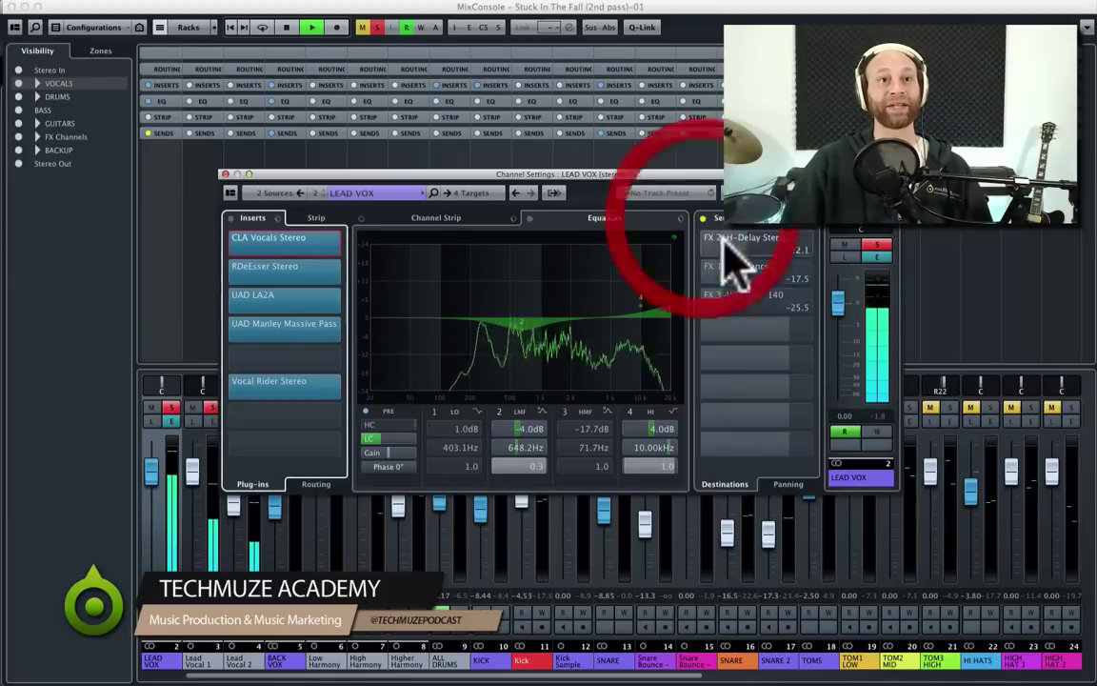
pyautogui.press('space')
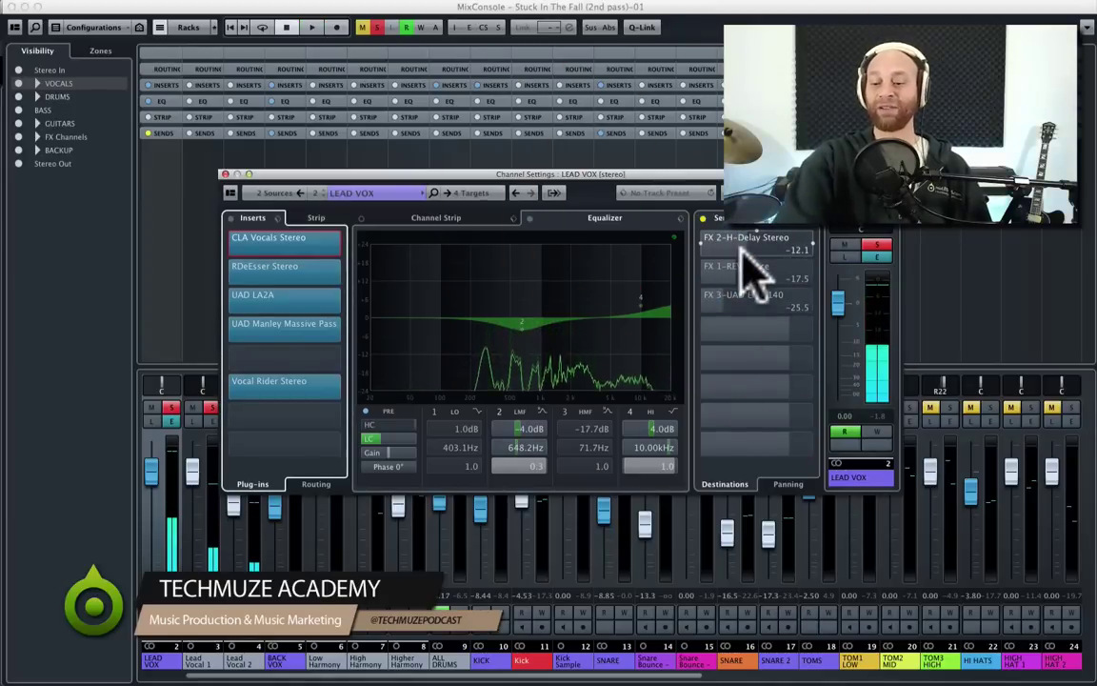
# - Reactivate only the FX 2-H-Delay Stereo send while the soloed lead vocals play, and set its level to -12.9
pyautogui.press('space')
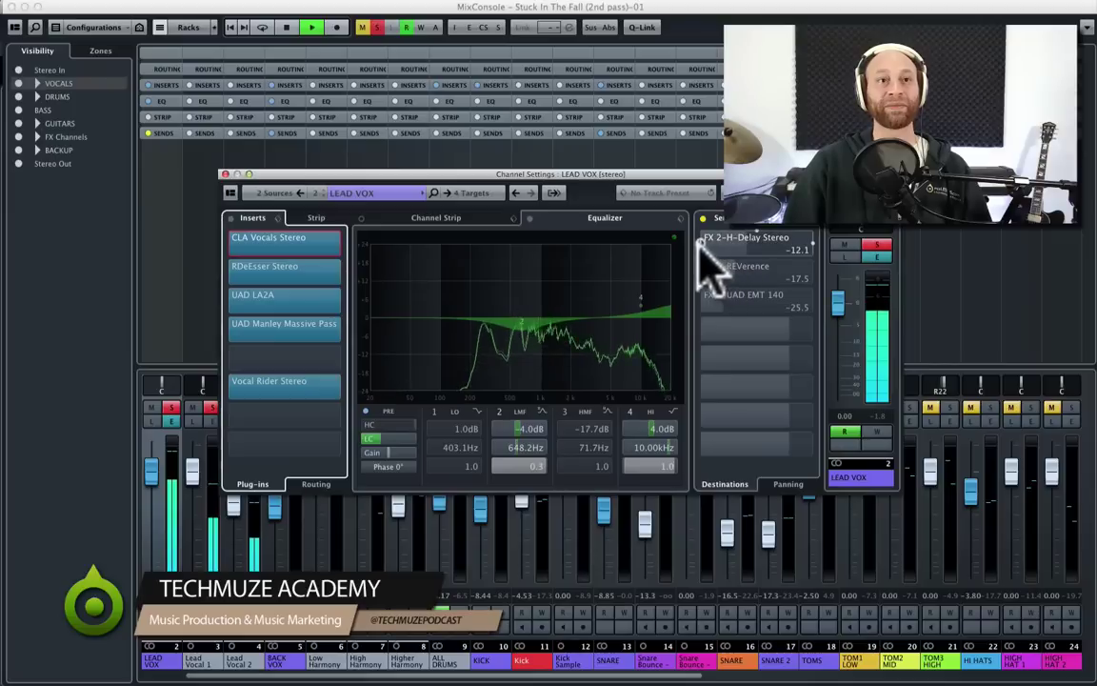
pyautogui.click(702, 242)
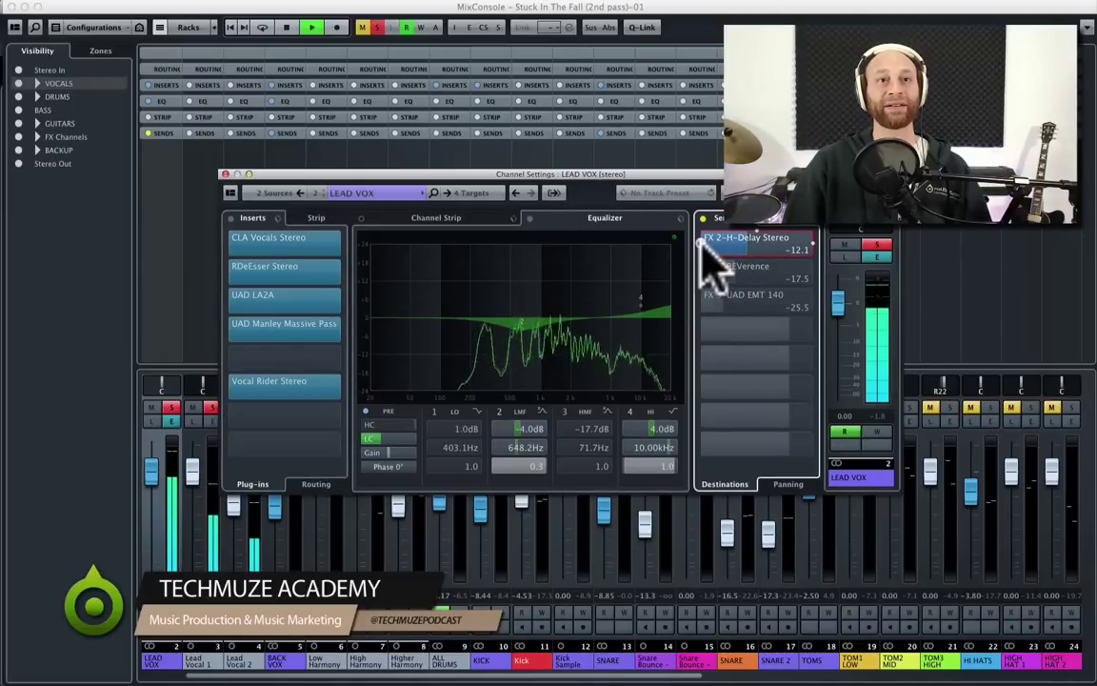
pyautogui.click(742, 245)
pyautogui.moveTo(743, 253); pyautogui.dragTo(742, 254)
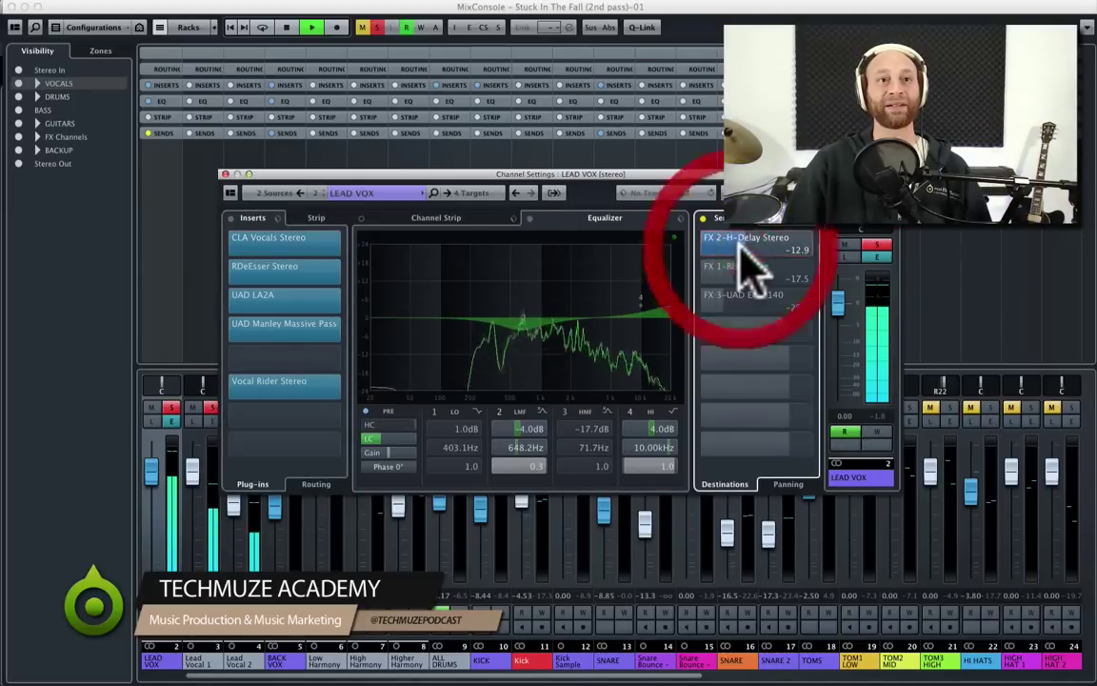
pyautogui.press('space')
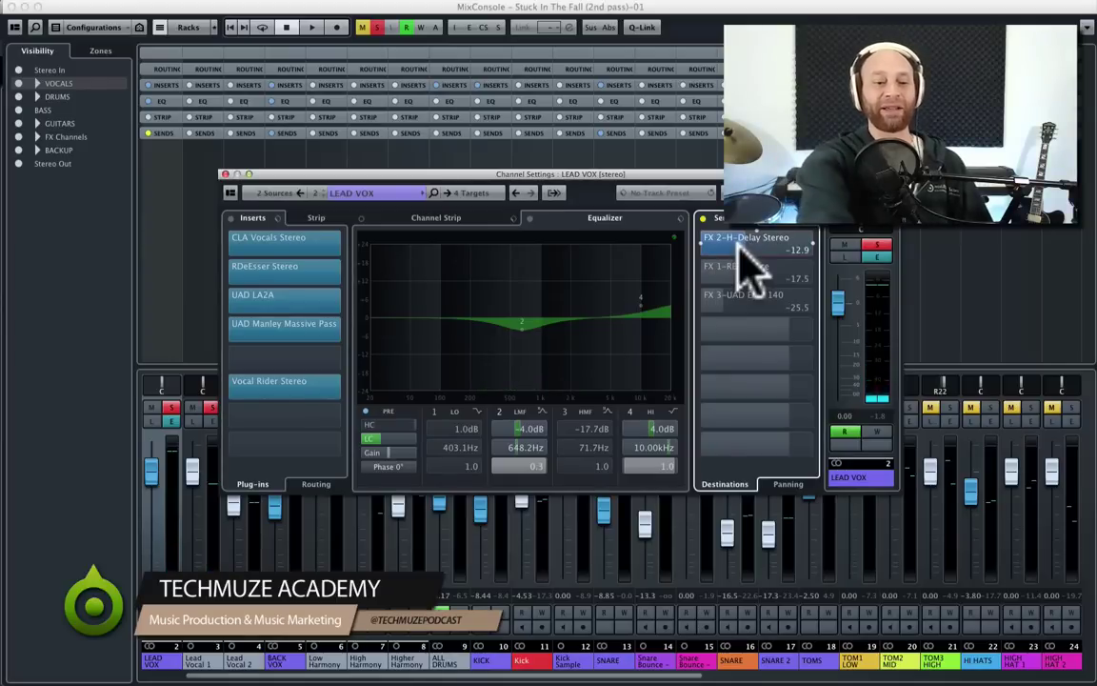
# - Clear the solos and play the full mix dry, switching the FX 2-H-Delay Stereo send back on during playback
pyautogui.press('s')
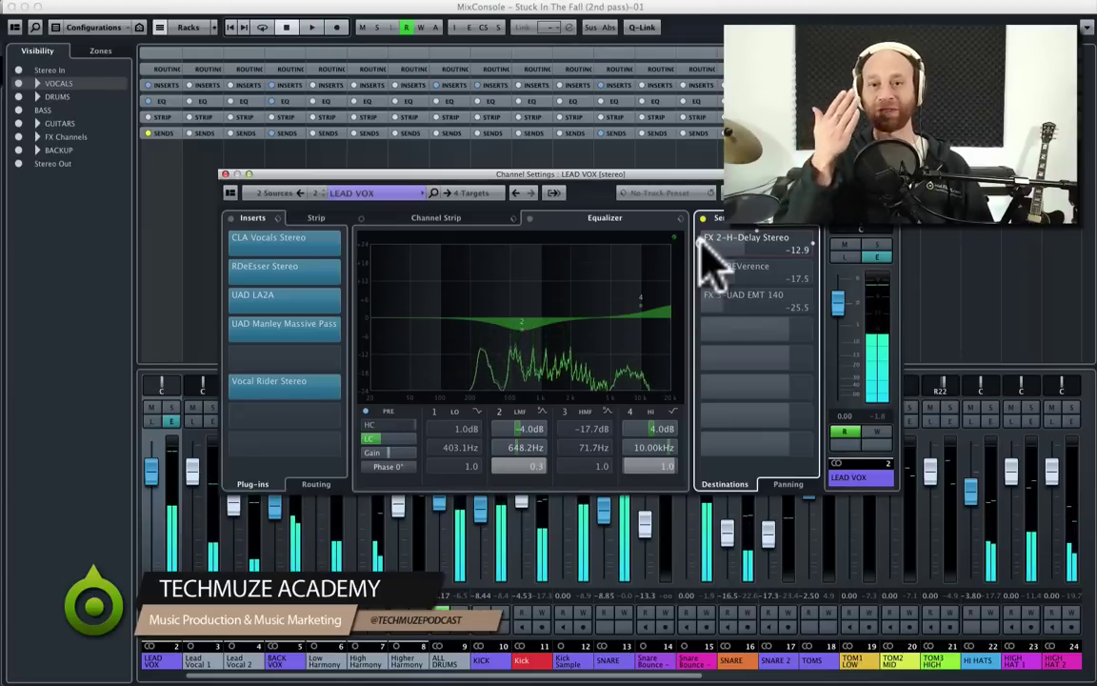
pyautogui.press('space')
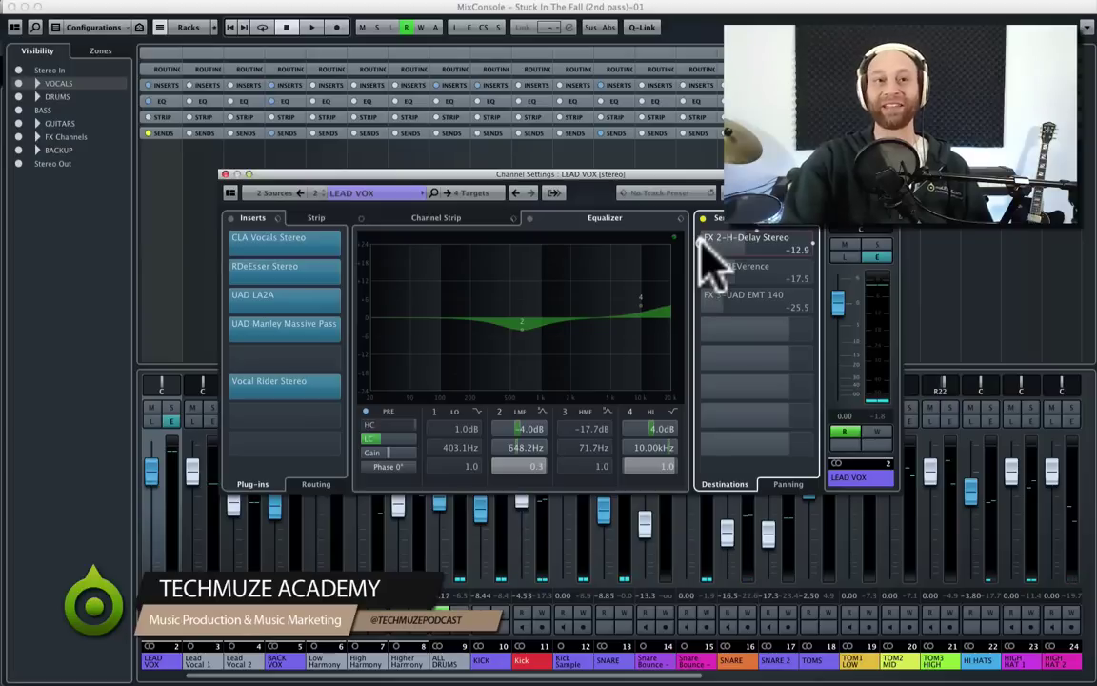
pyautogui.press('space')
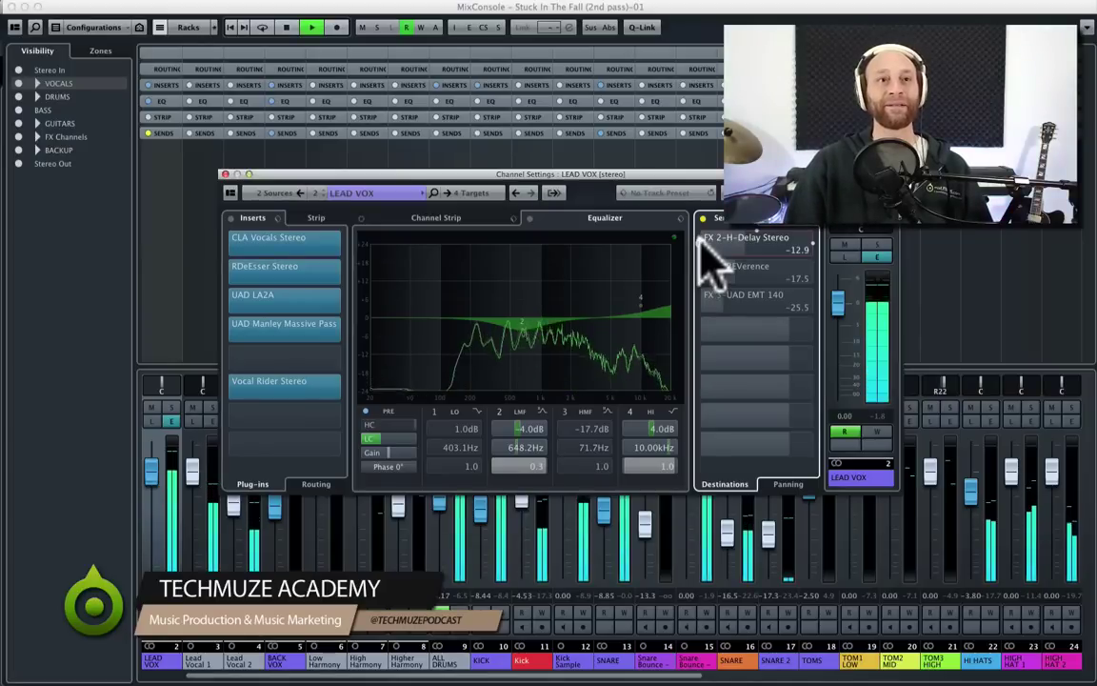
pyautogui.click(700, 240)
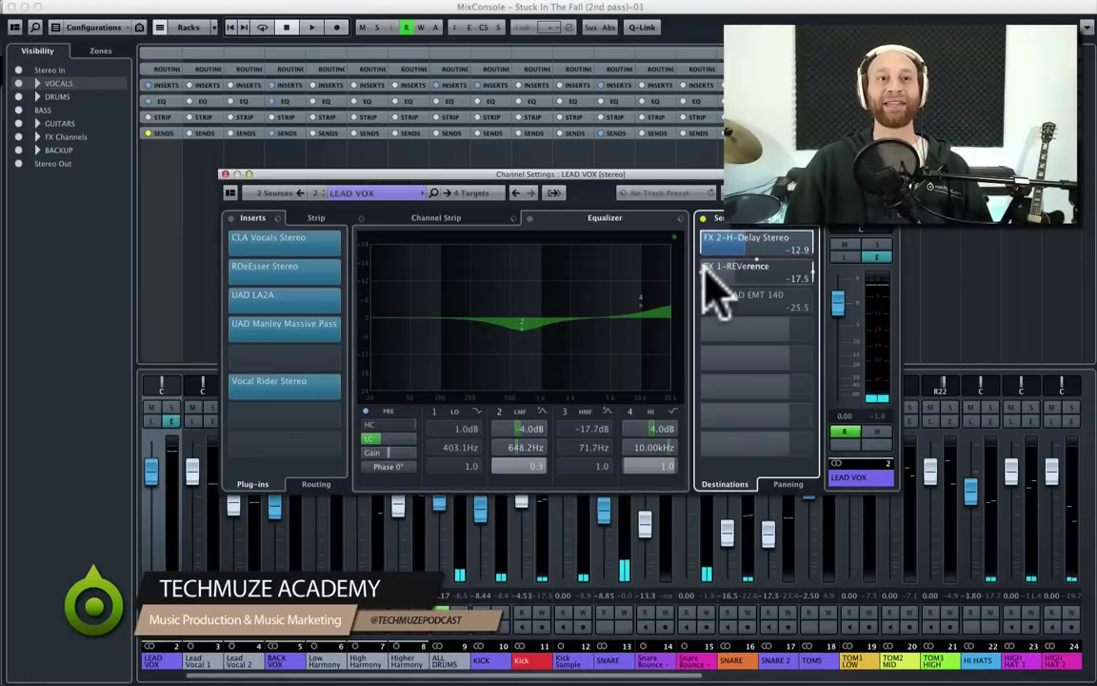
# - Play the full mix and activate the FX 1-REVerence send of LEAD VOX during playback
pyautogui.press('space')
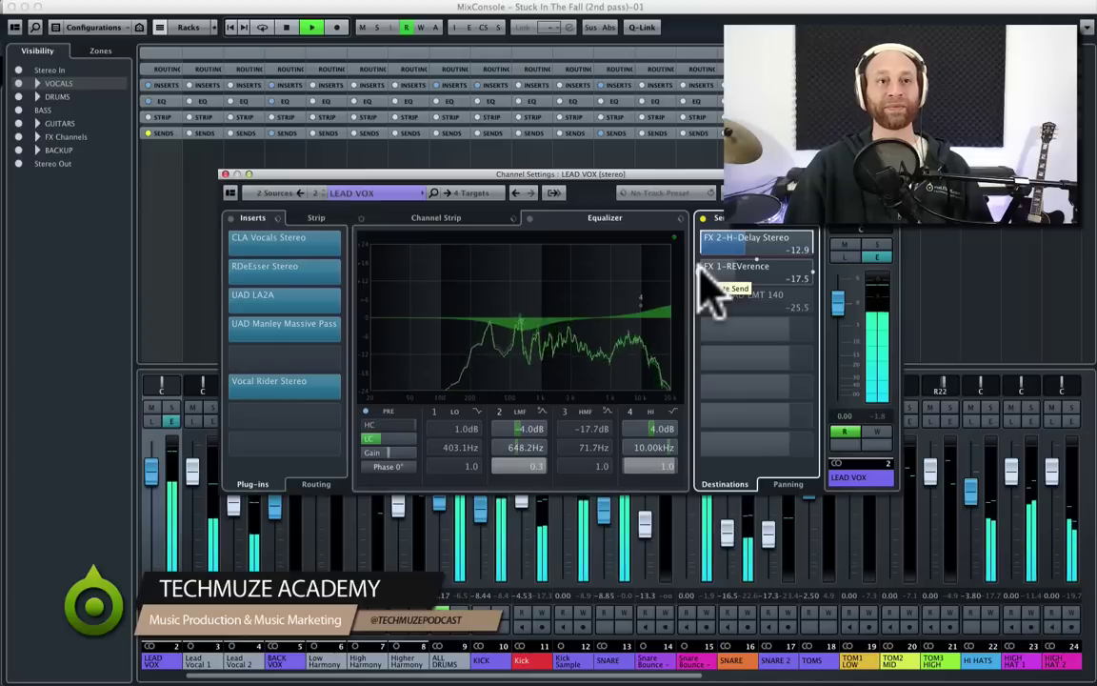
pyautogui.click(701, 270)
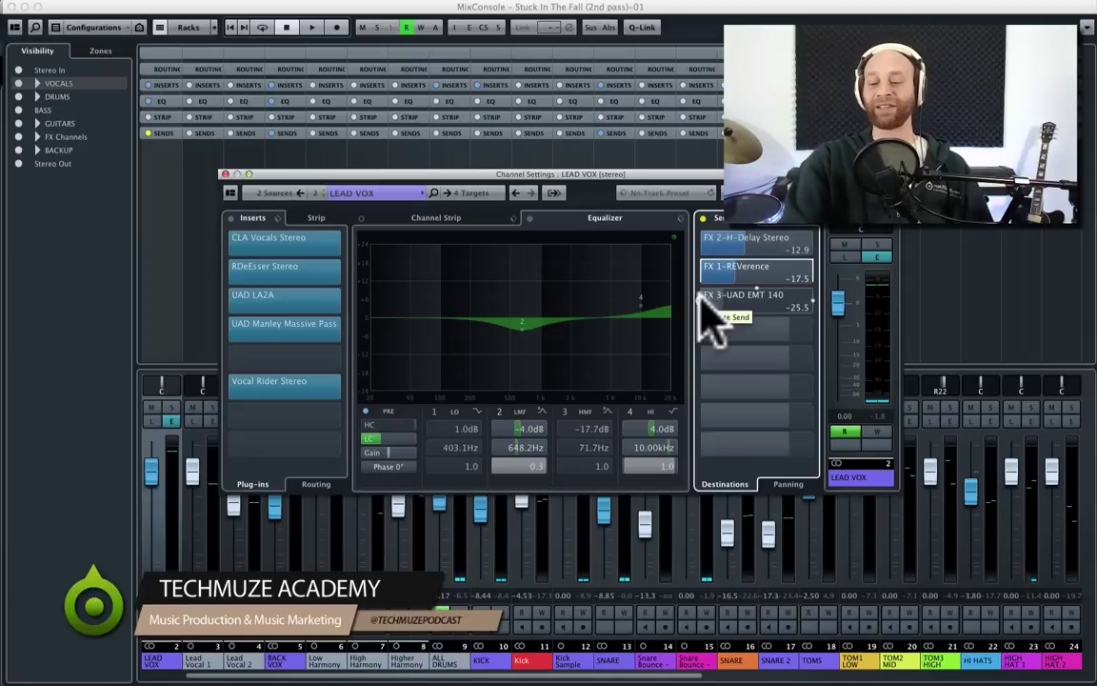
# - Play the full mix and activate the FX 3-UAD EMT 140 send of LEAD VOX during playback
pyautogui.press('space')
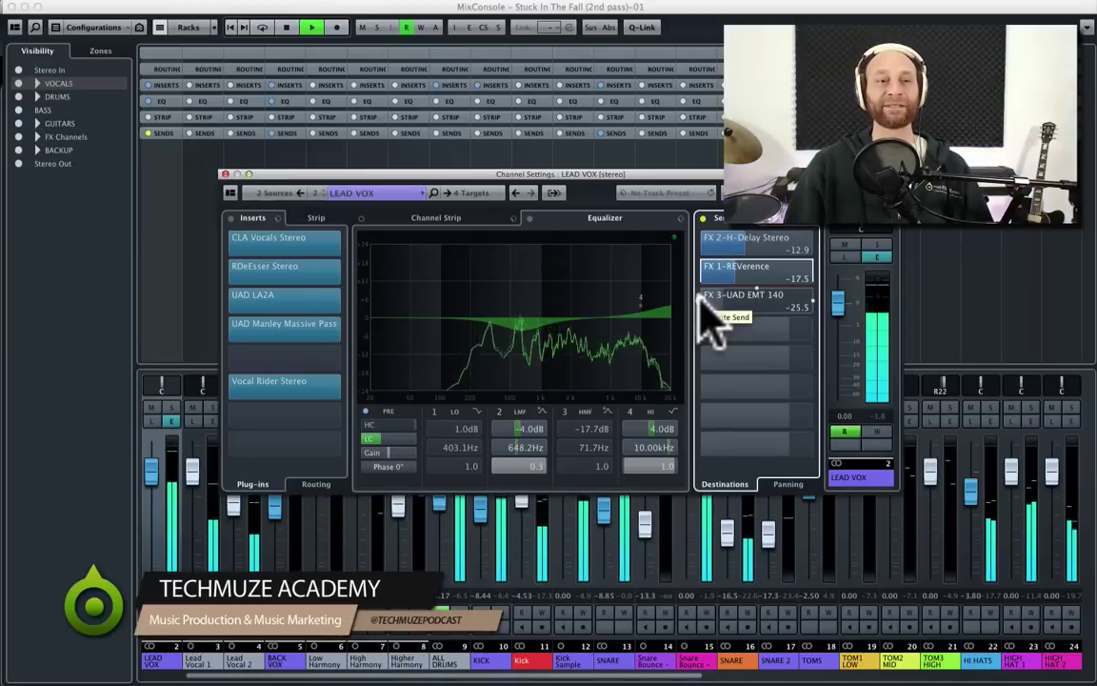
pyautogui.click(702, 299)
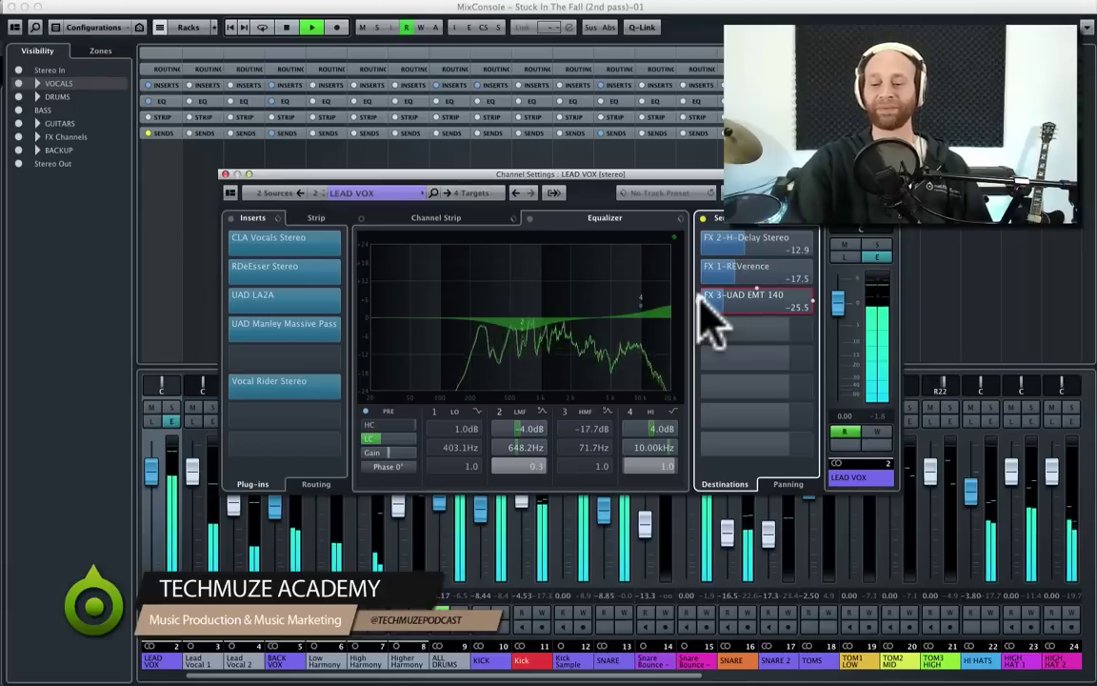
pyautogui.press('space')
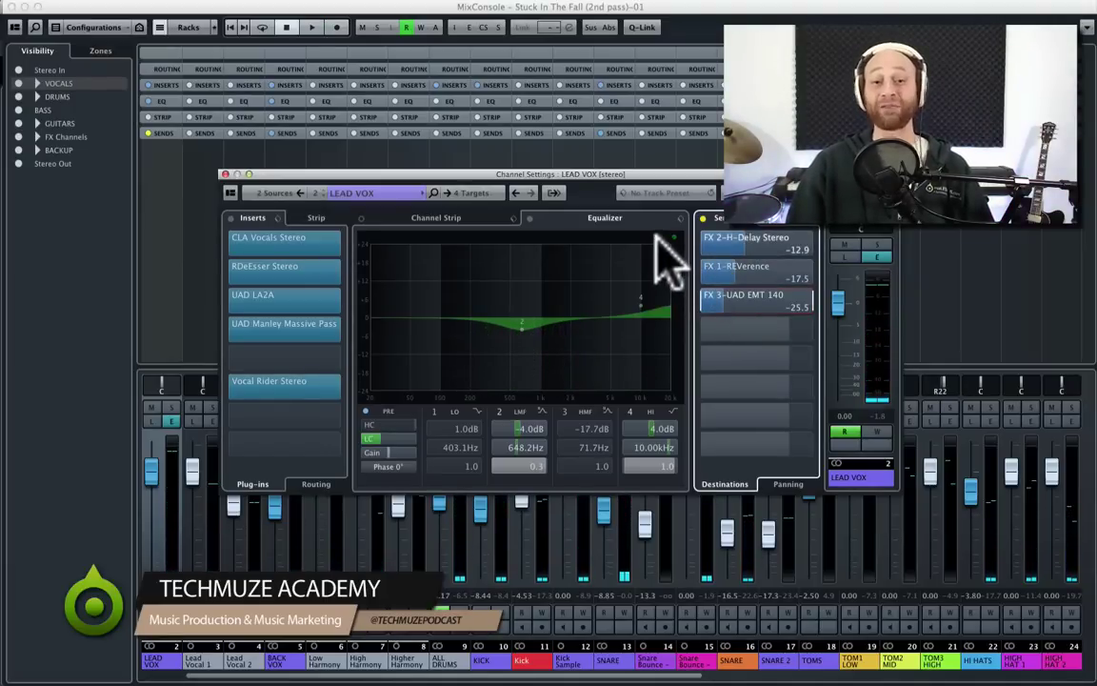
# - Open the CLA Vocals Stereo insert of LEAD VOX, move its window clear of the insert list, and bypass the effect
pyautogui.moveTo(431, 175); pyautogui.dragTo(478, 203)
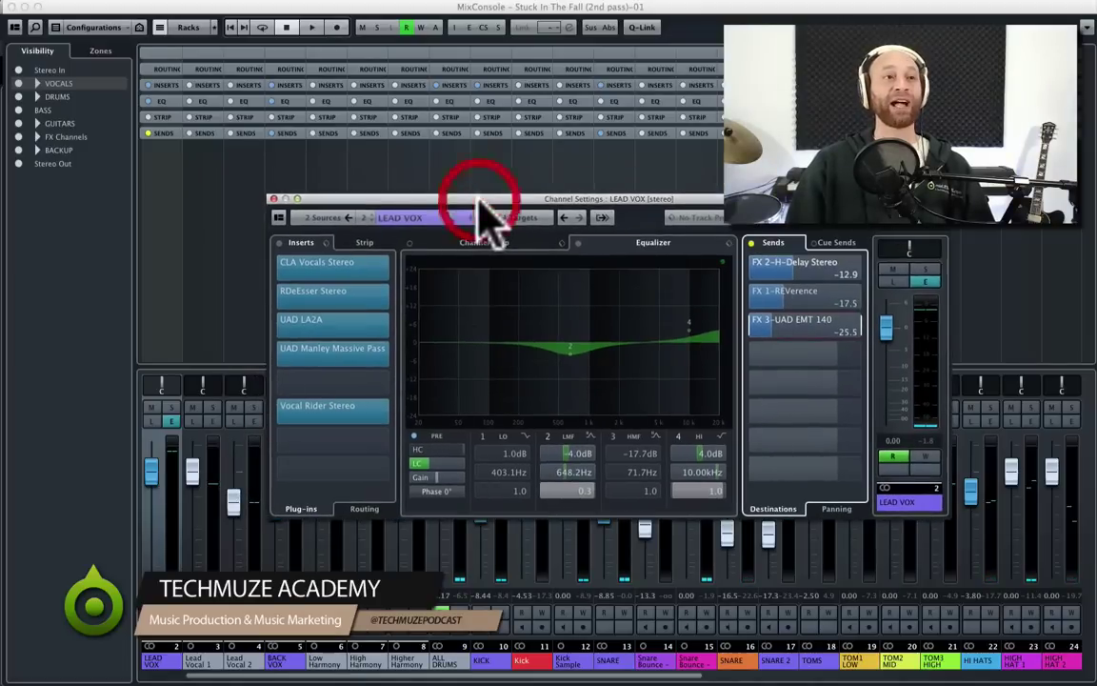
pyautogui.click(322, 262)
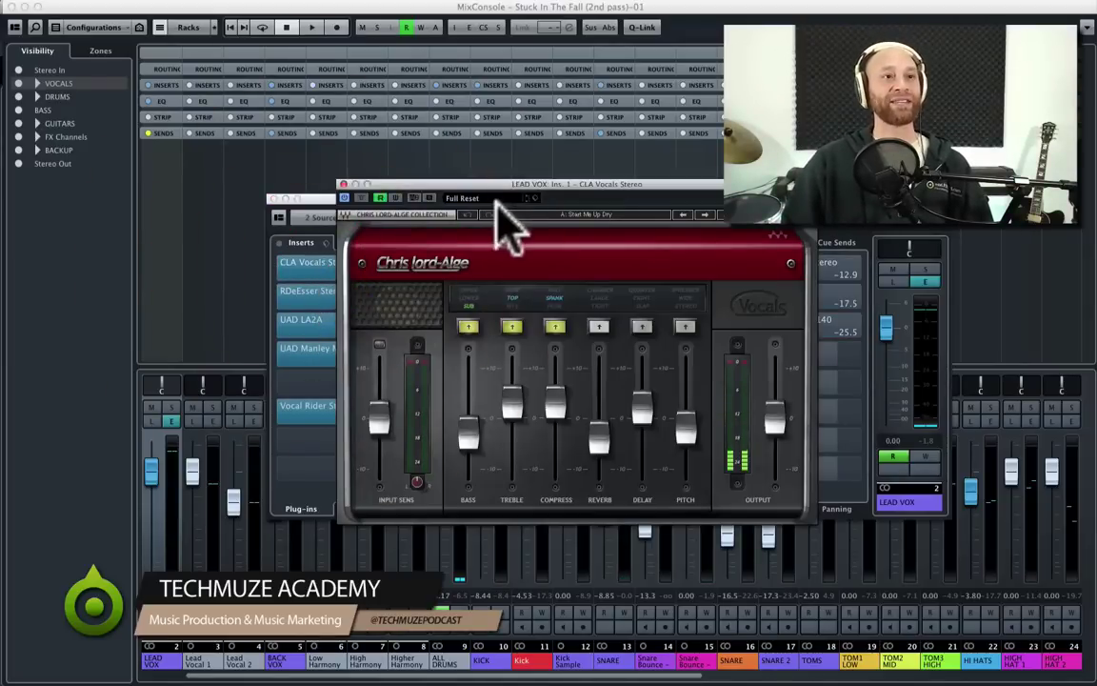
pyautogui.moveTo(517, 185); pyautogui.dragTo(522, 196)
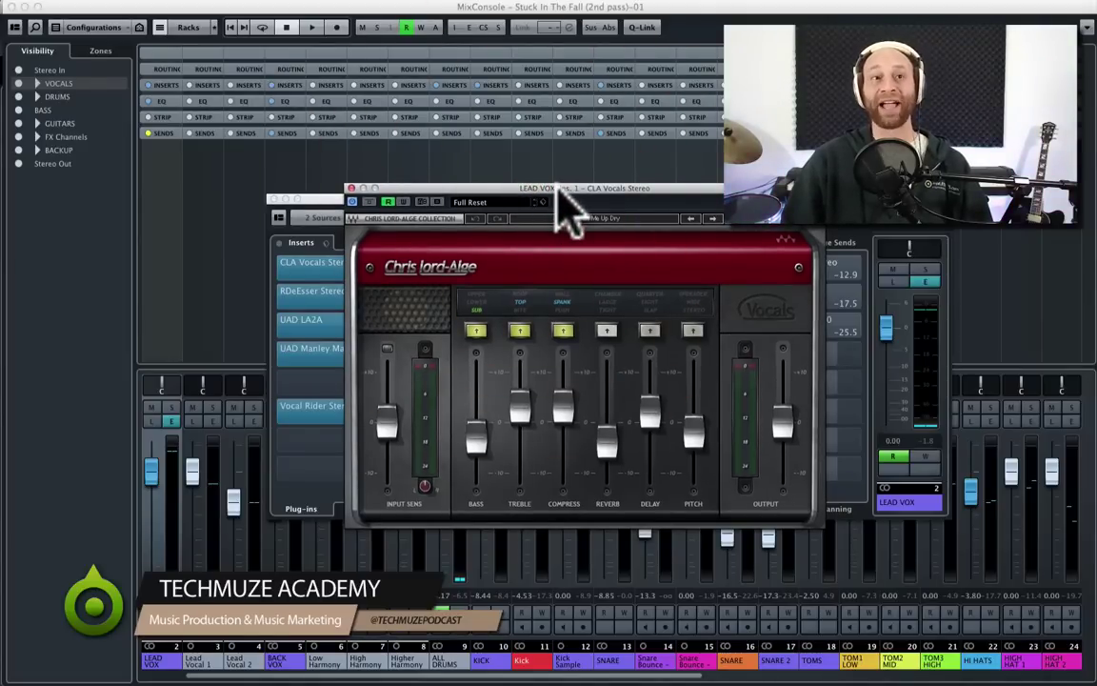
pyautogui.moveTo(566, 195); pyautogui.dragTo(566, 182)
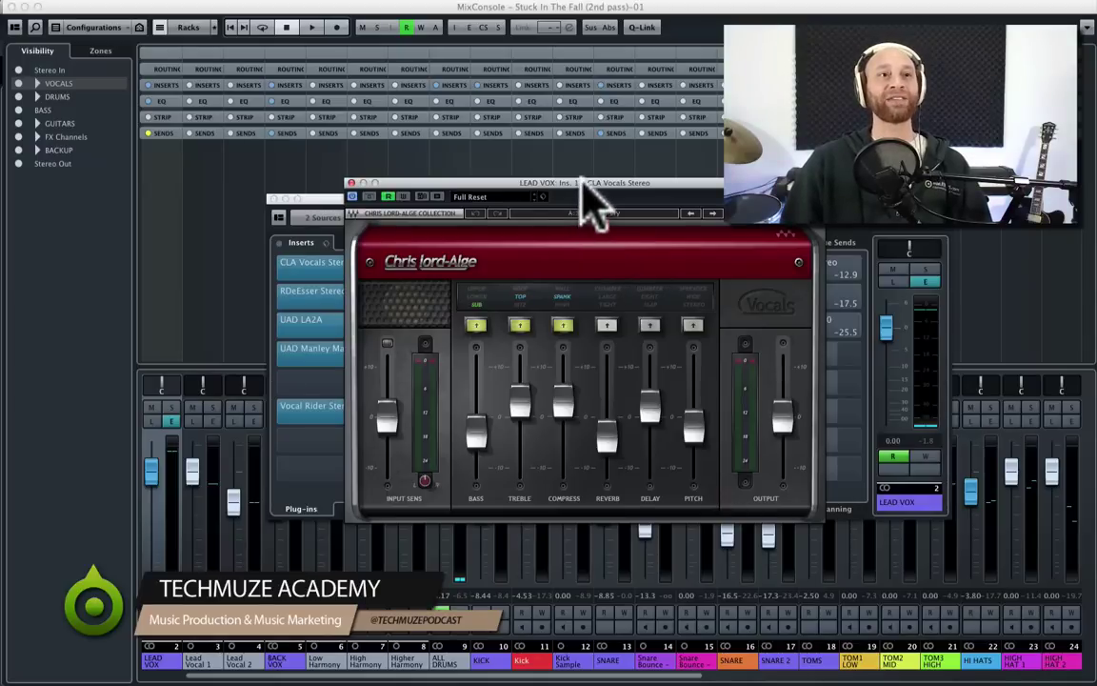
pyautogui.moveTo(581, 184); pyautogui.dragTo(619, 167)
pyautogui.click(407, 179)
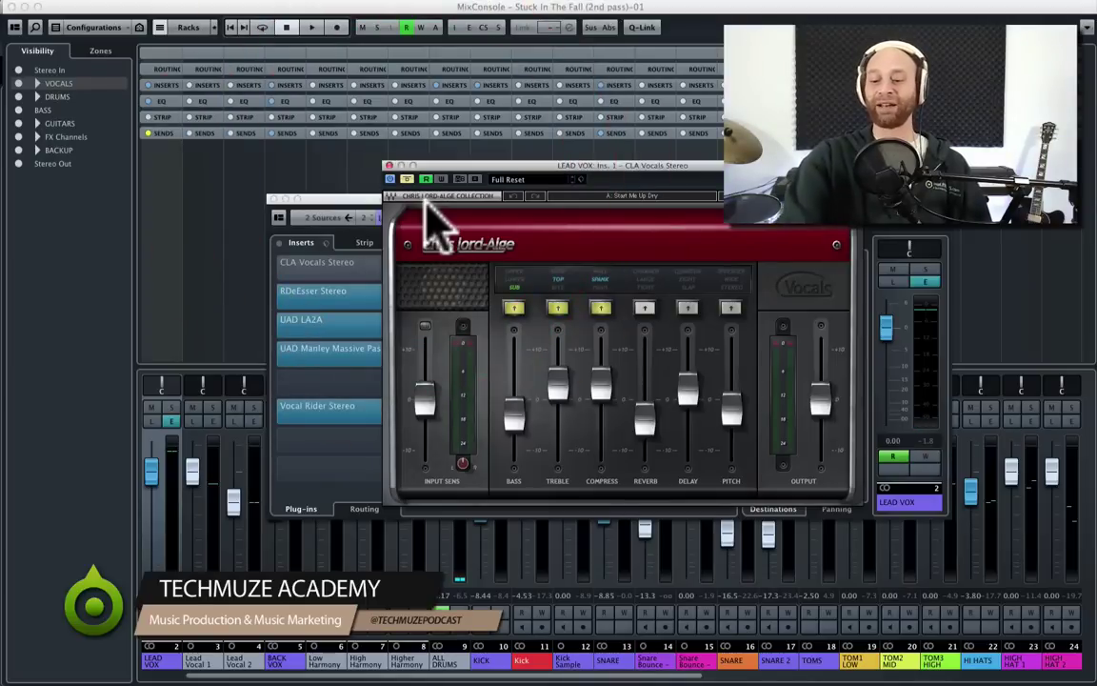
# - Start playback, solo the lead vocals to hear them without CLA Vocals Stereo, and reactivate the effect while they play
pyautogui.press('space')
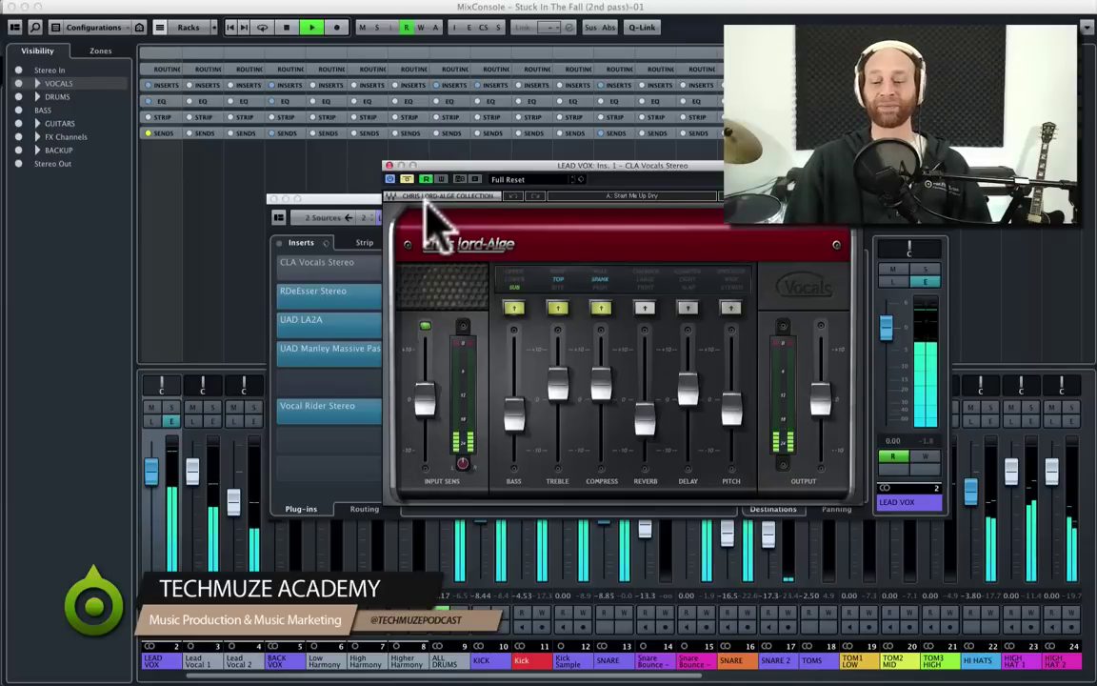
pyautogui.press('s')
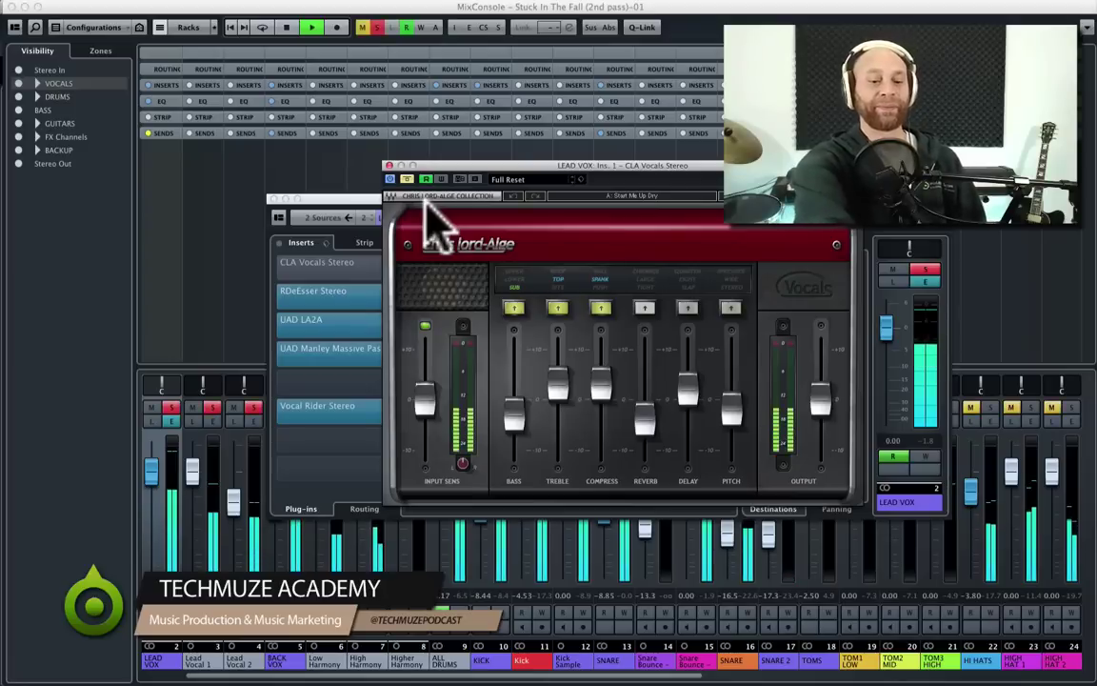
pyautogui.moveTo(430, 166); pyautogui.dragTo(426, 161)
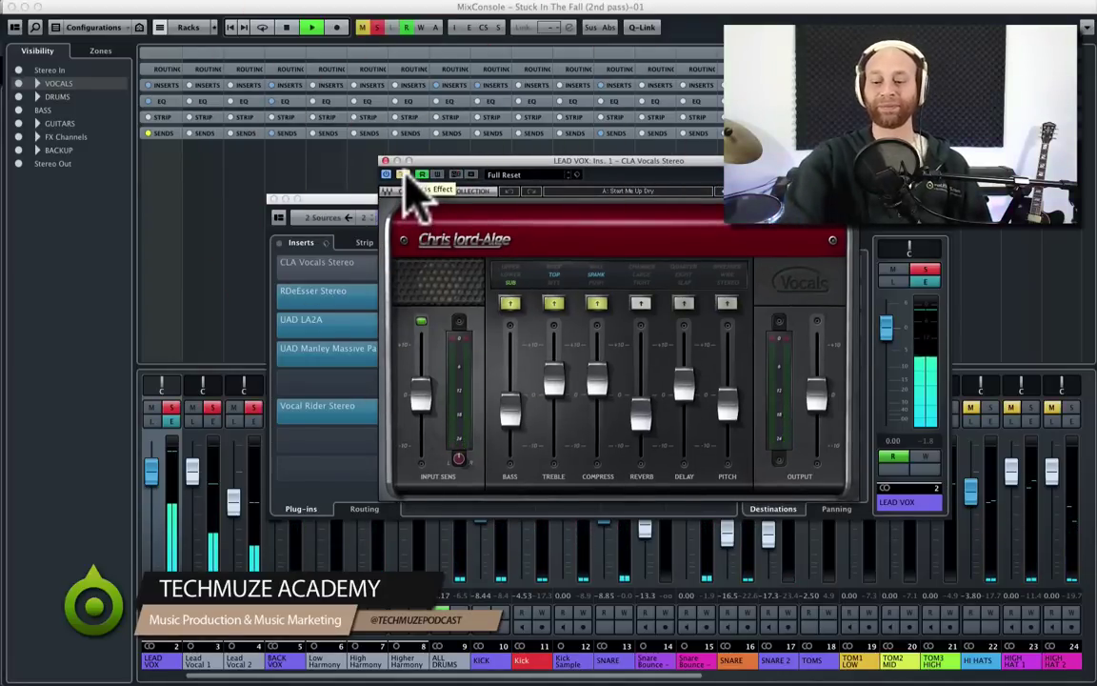
pyautogui.click(404, 176)
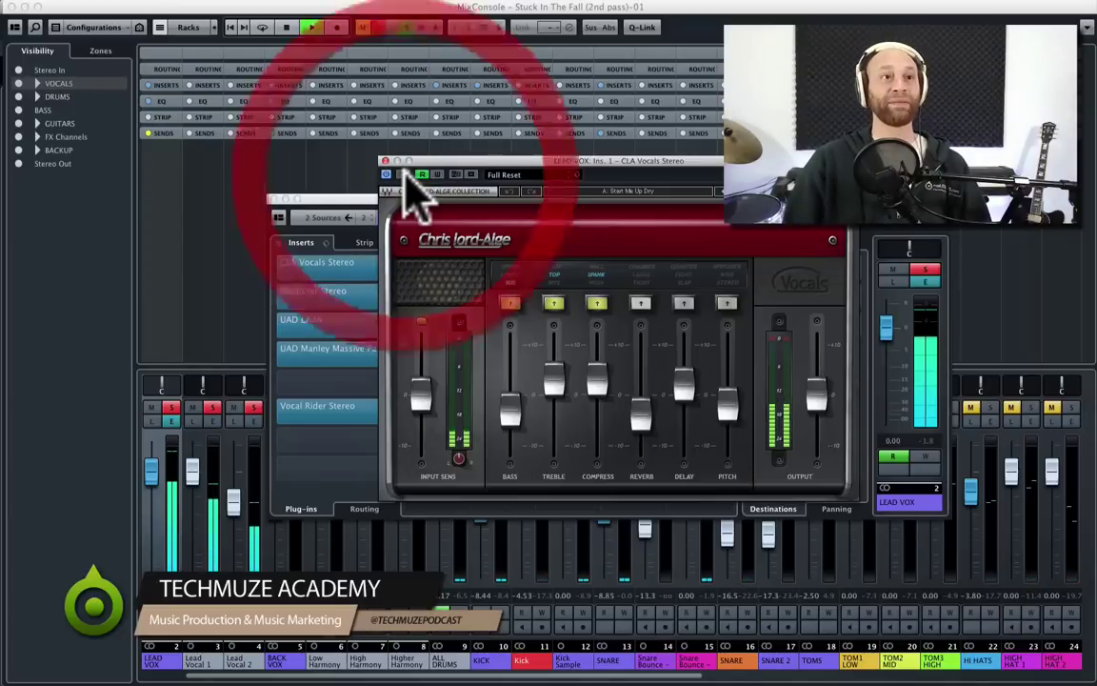
pyautogui.moveTo(438, 163); pyautogui.dragTo(442, 165)
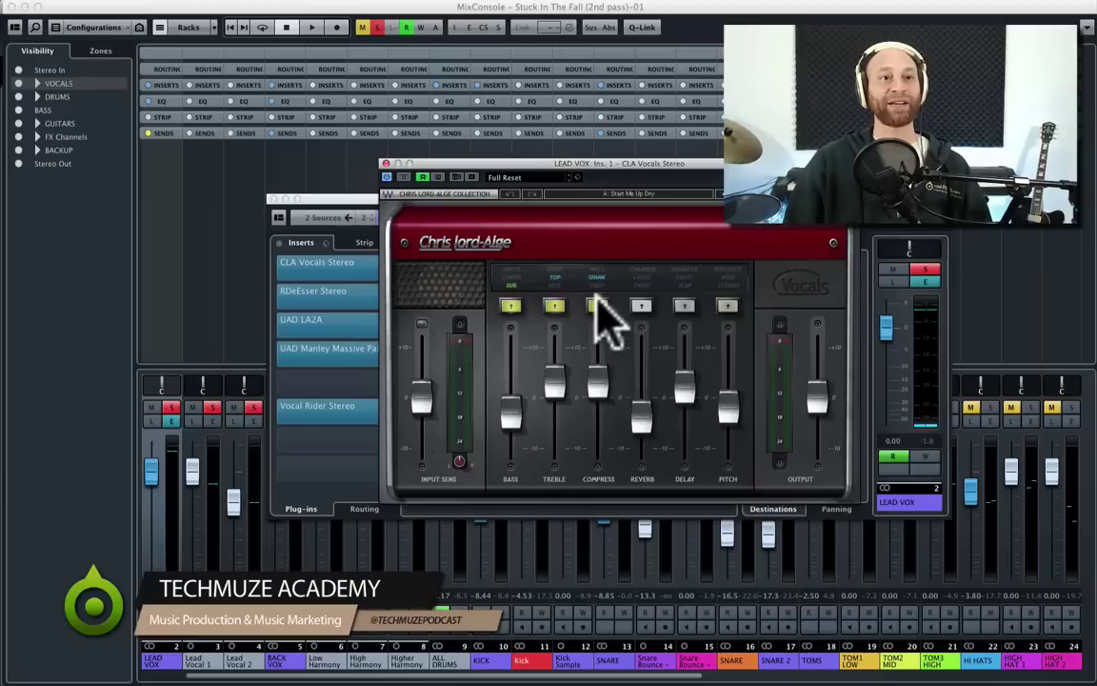
# - Review the treble and bass modes of CLA Vocals Stereo, and compare it bypassed and active on the soloed lead vocals
pyautogui.click(554, 305)
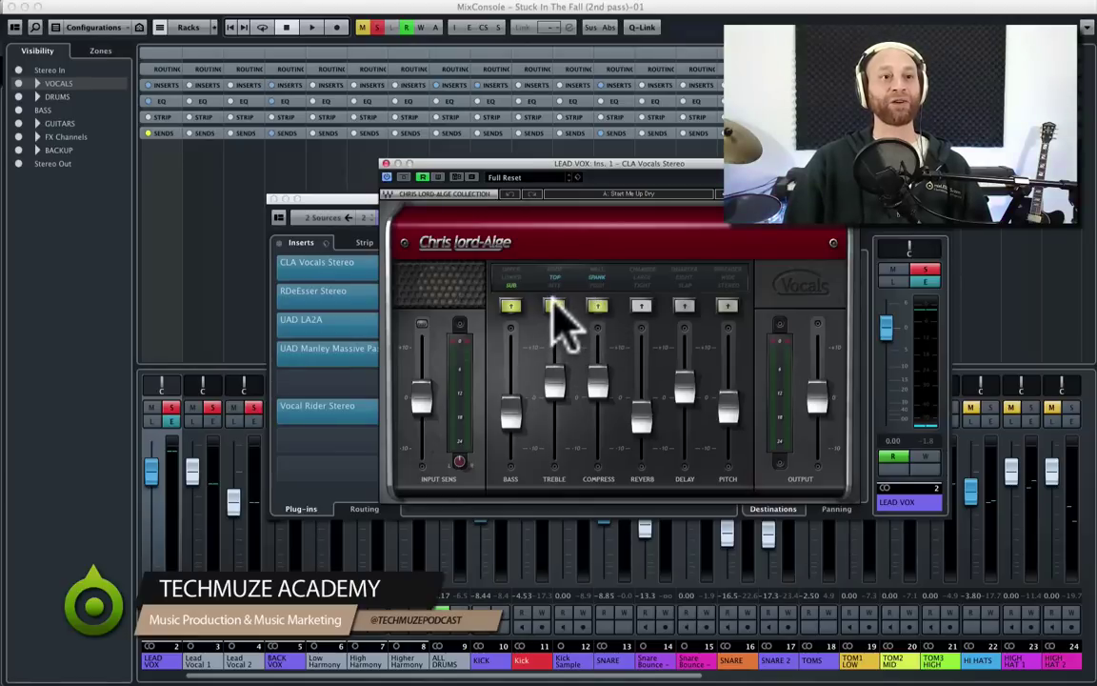
pyautogui.click(555, 306)
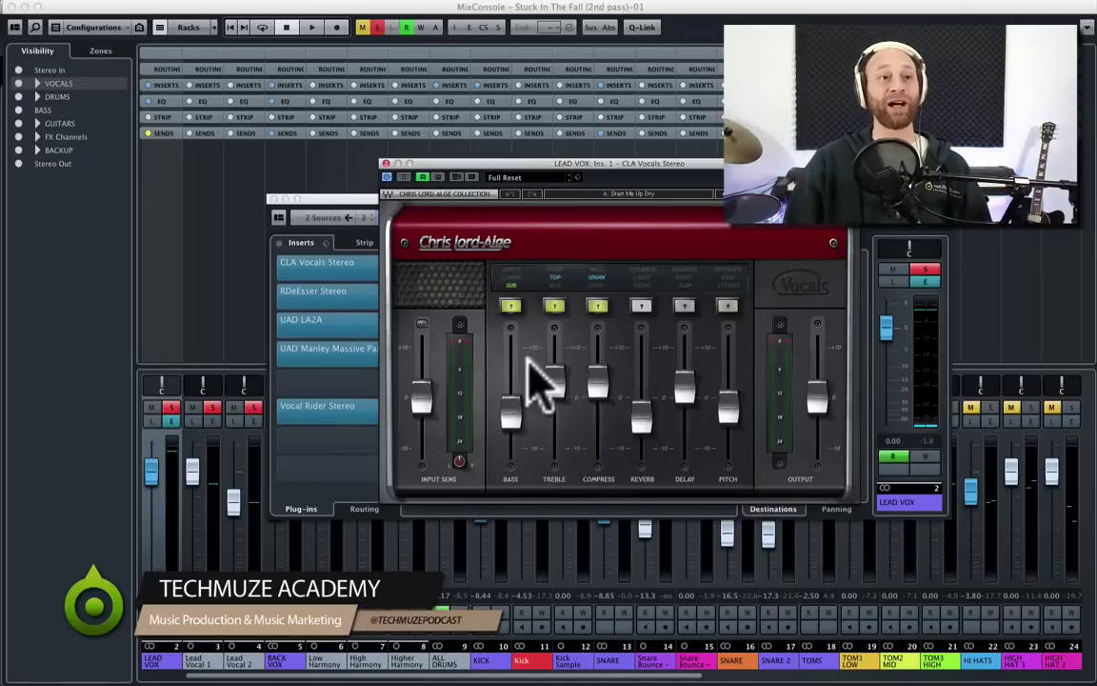
pyautogui.click(510, 306)
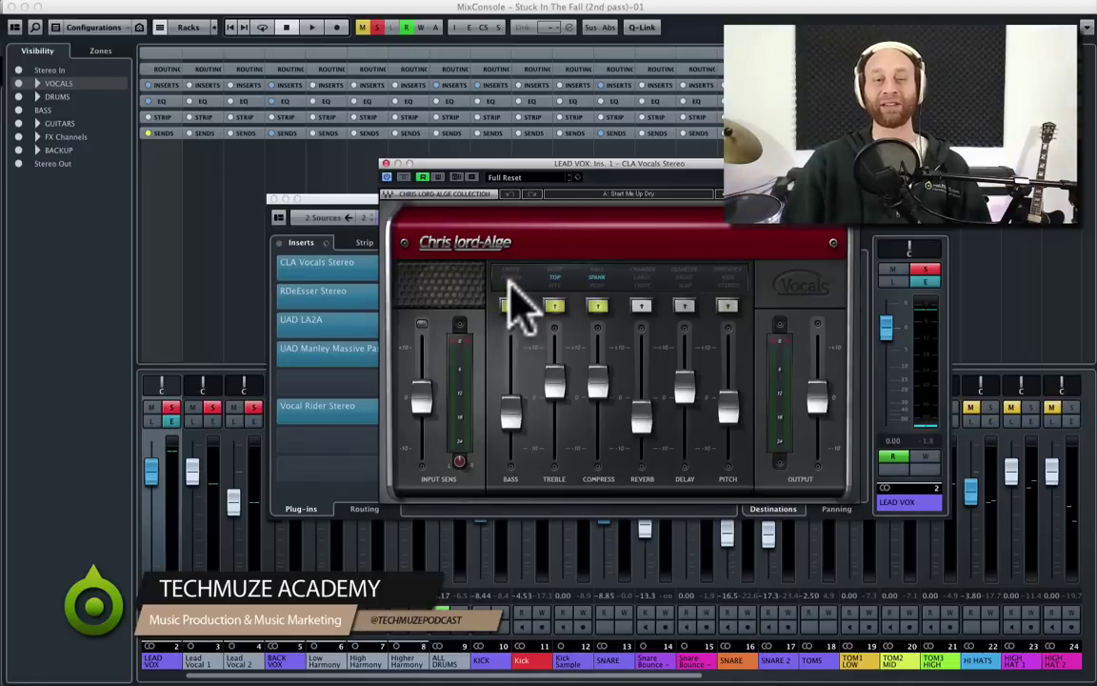
pyautogui.click(512, 306)
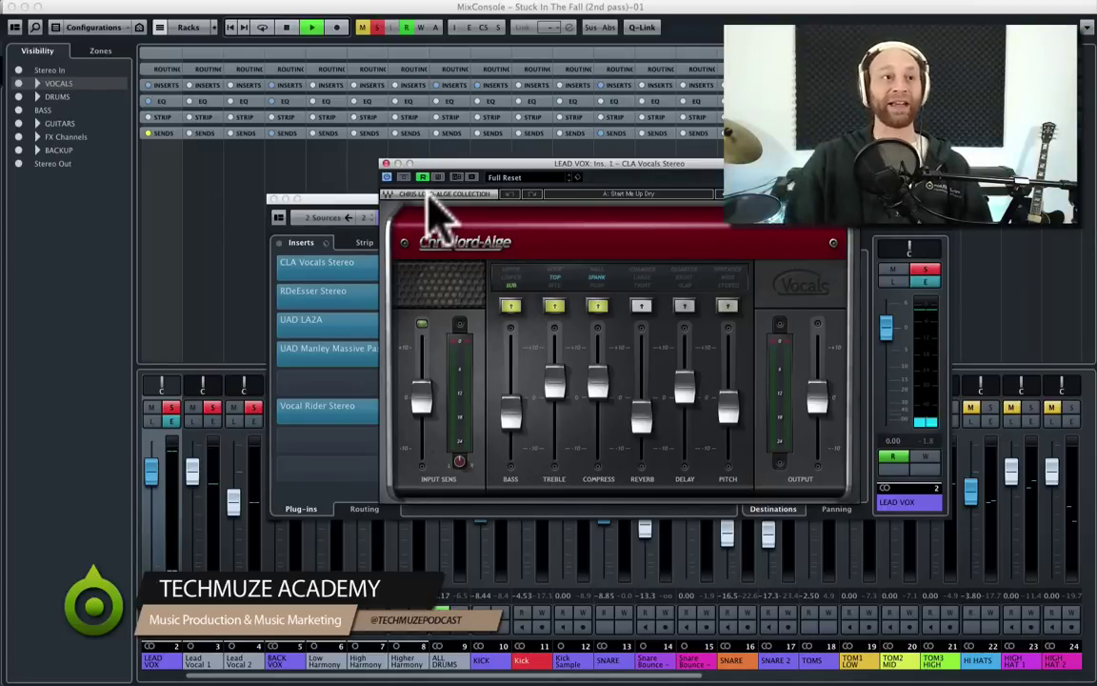
pyautogui.press('space')
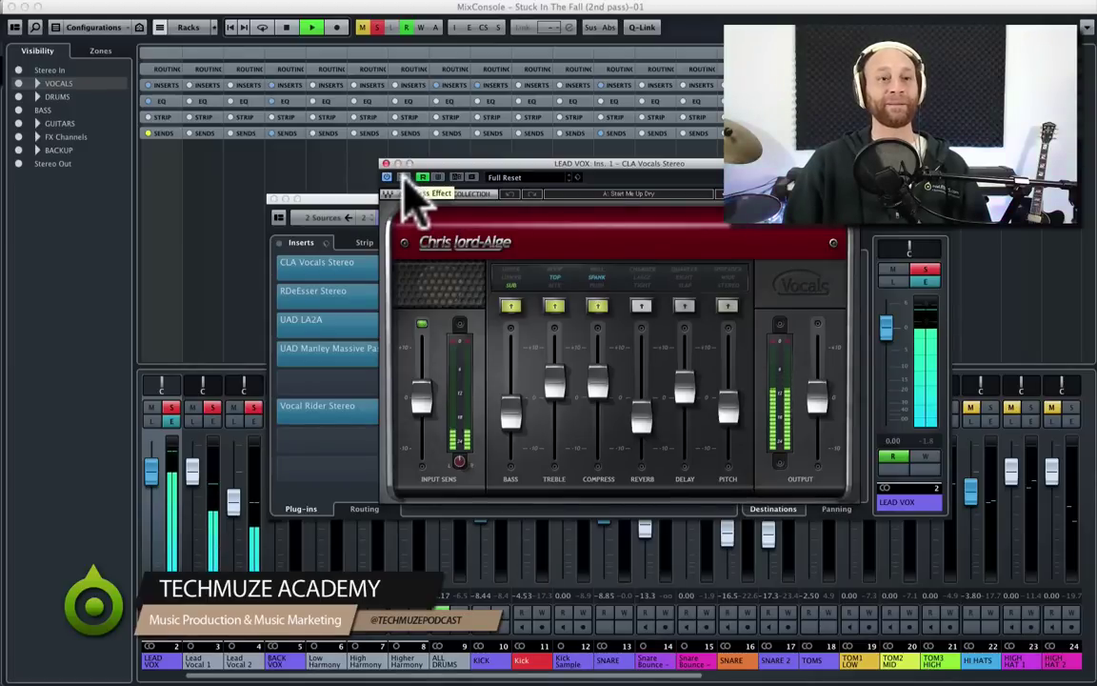
pyautogui.click(404, 178)
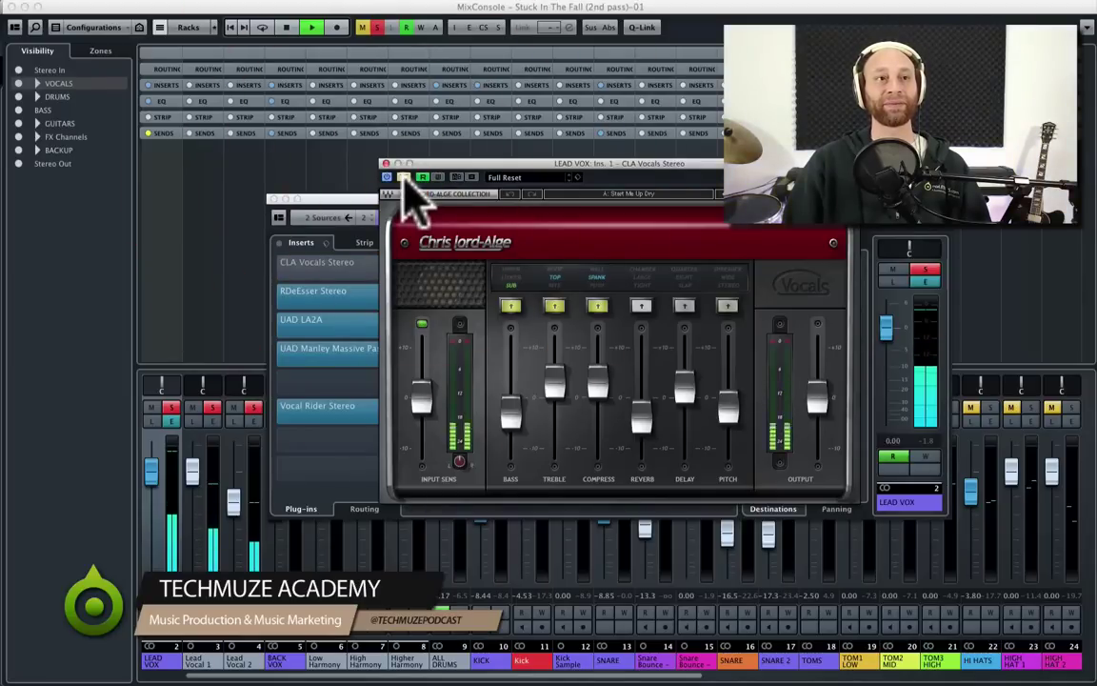
pyautogui.click(404, 178)
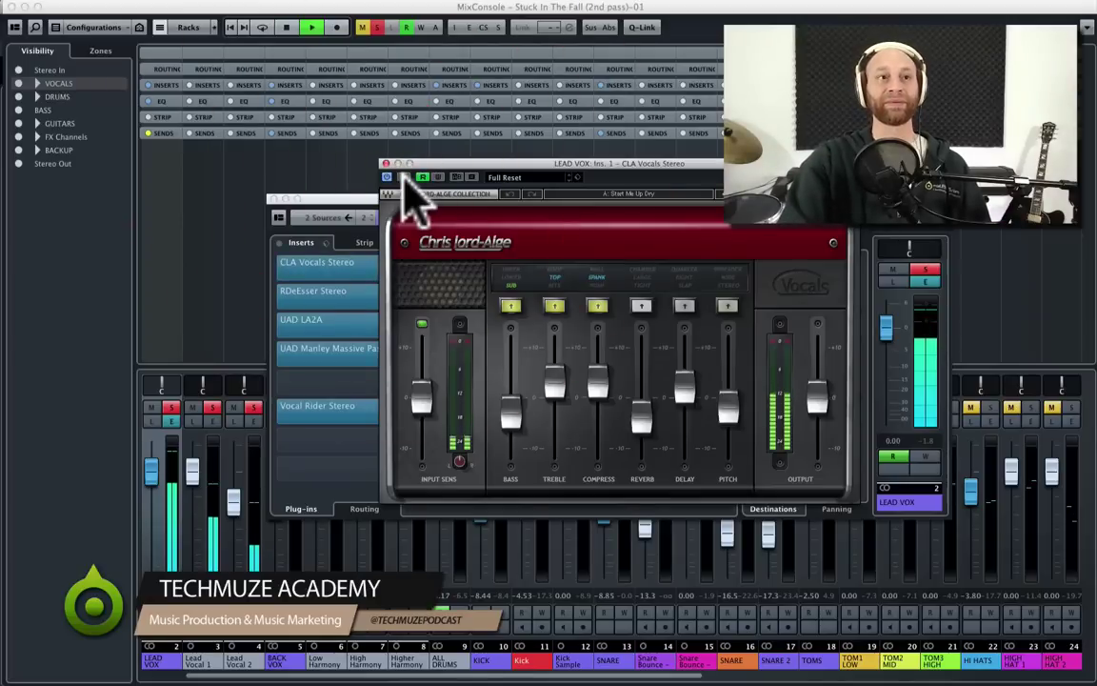
pyautogui.press('space')
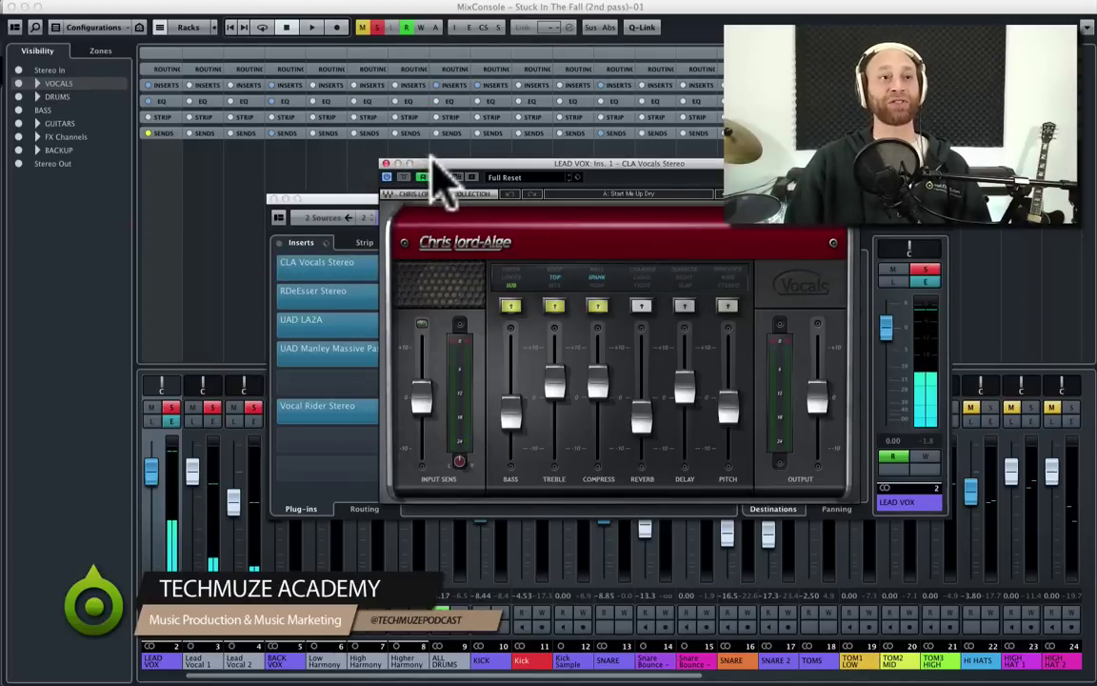
pyautogui.moveTo(431, 160); pyautogui.dragTo(433, 156)
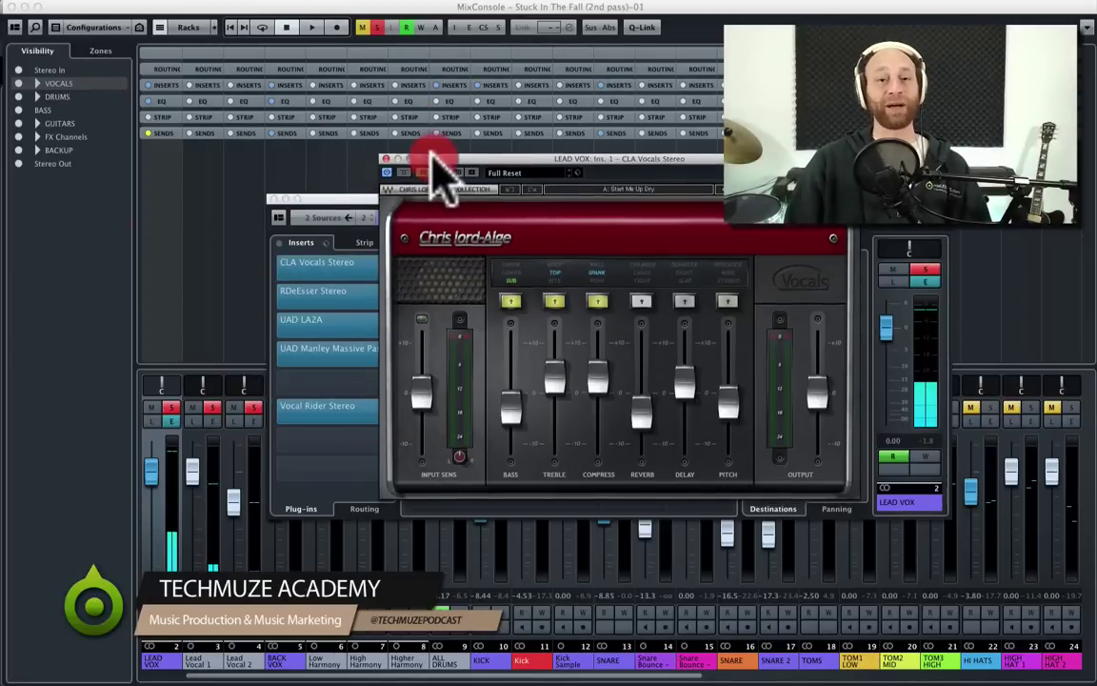
pyautogui.click(384, 157)
# - Open the RDeEsser Stereo insert and compare the soloed lead vocals with it bypassed and active
pyautogui.click(322, 292)
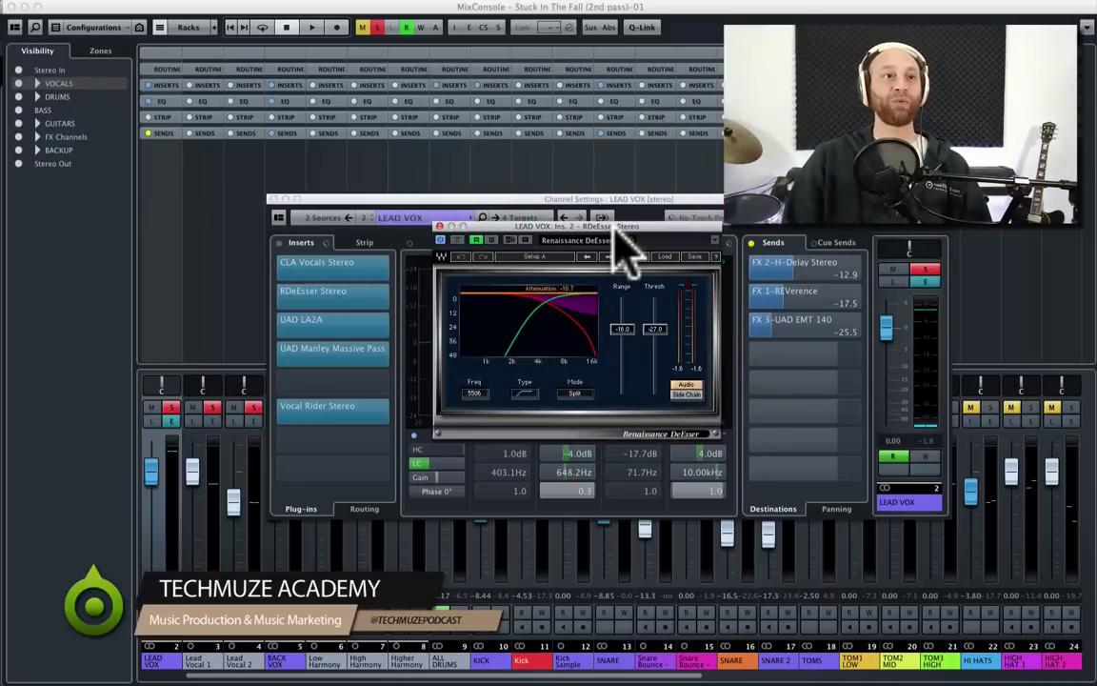
pyautogui.click(456, 240)
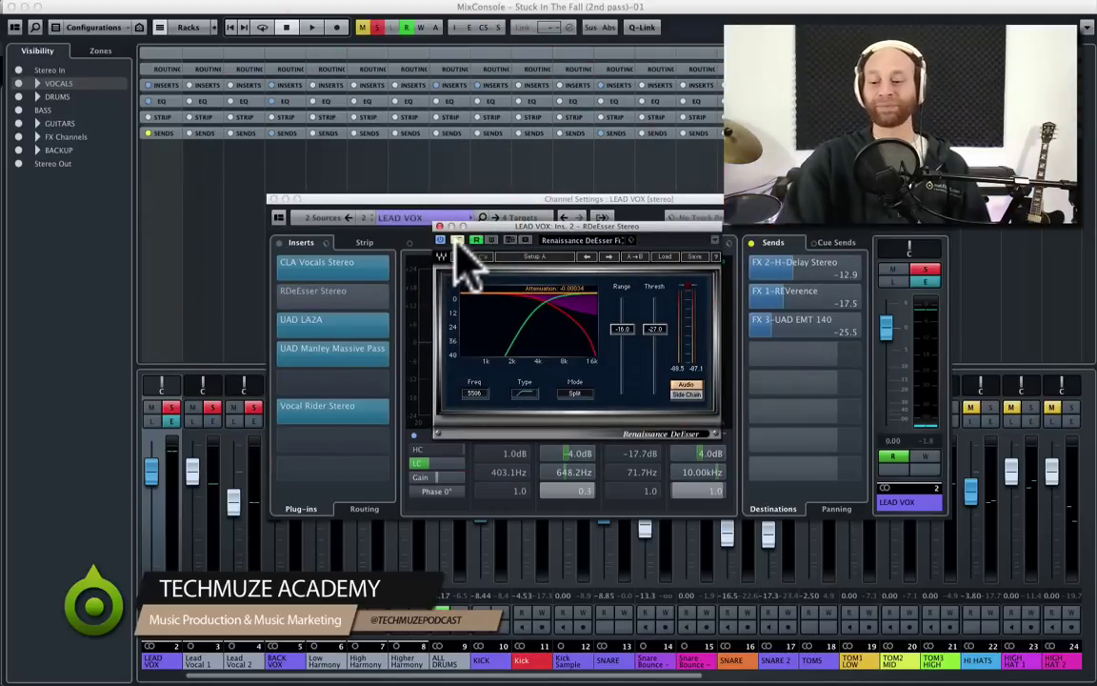
pyautogui.press('space')
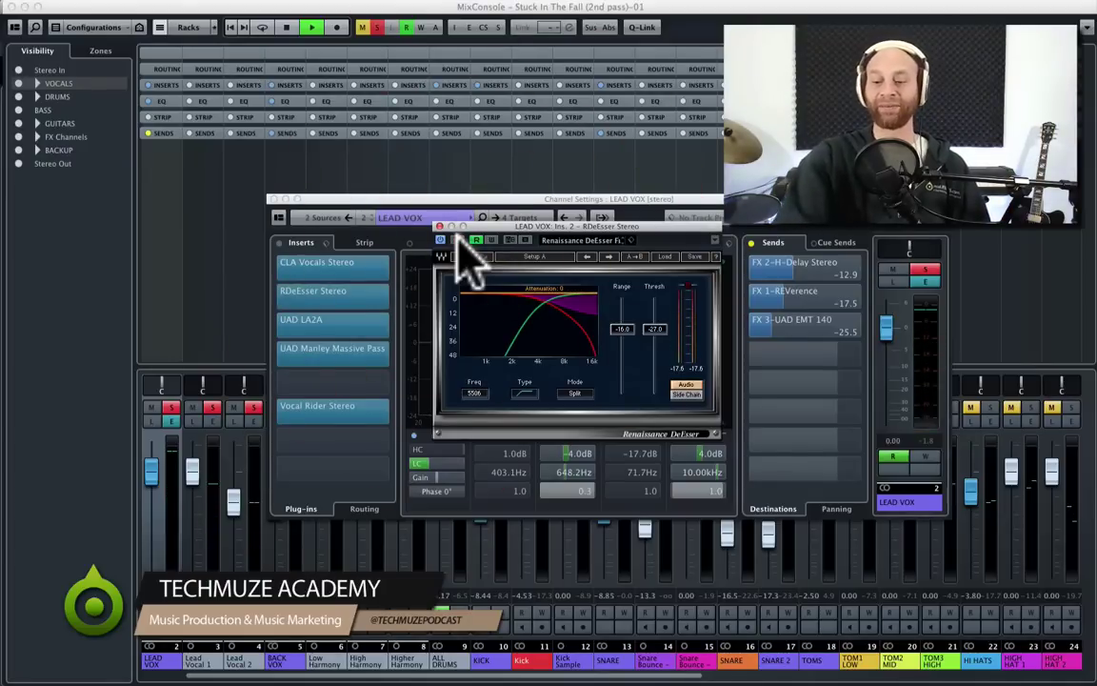
pyautogui.click(451, 244)
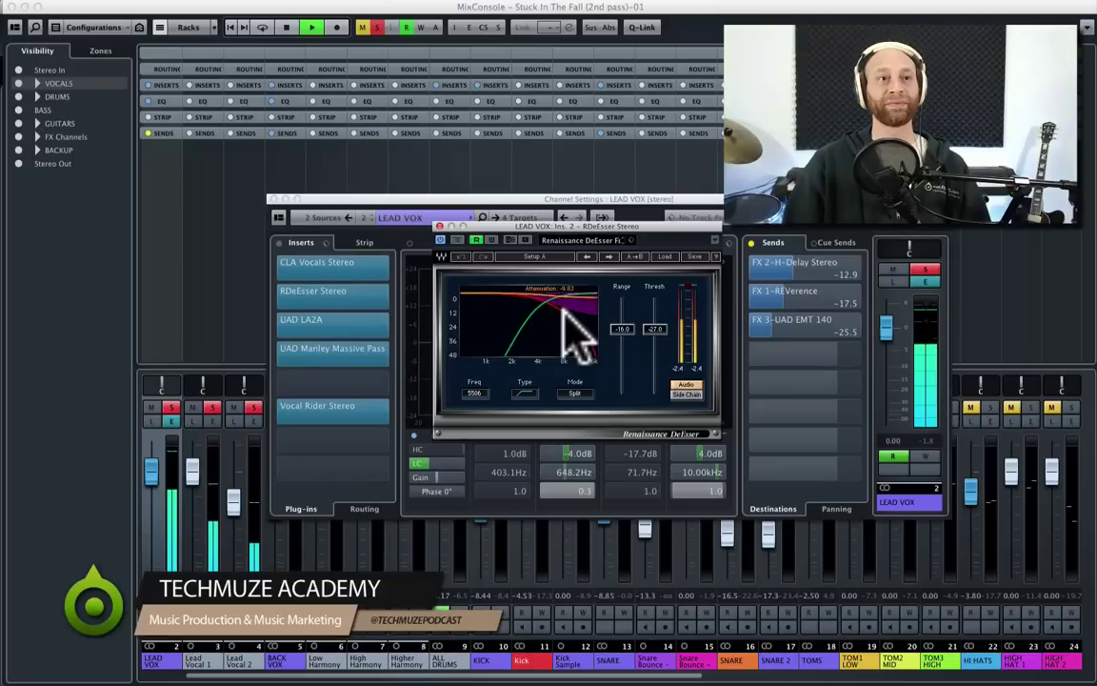
pyautogui.press('space')
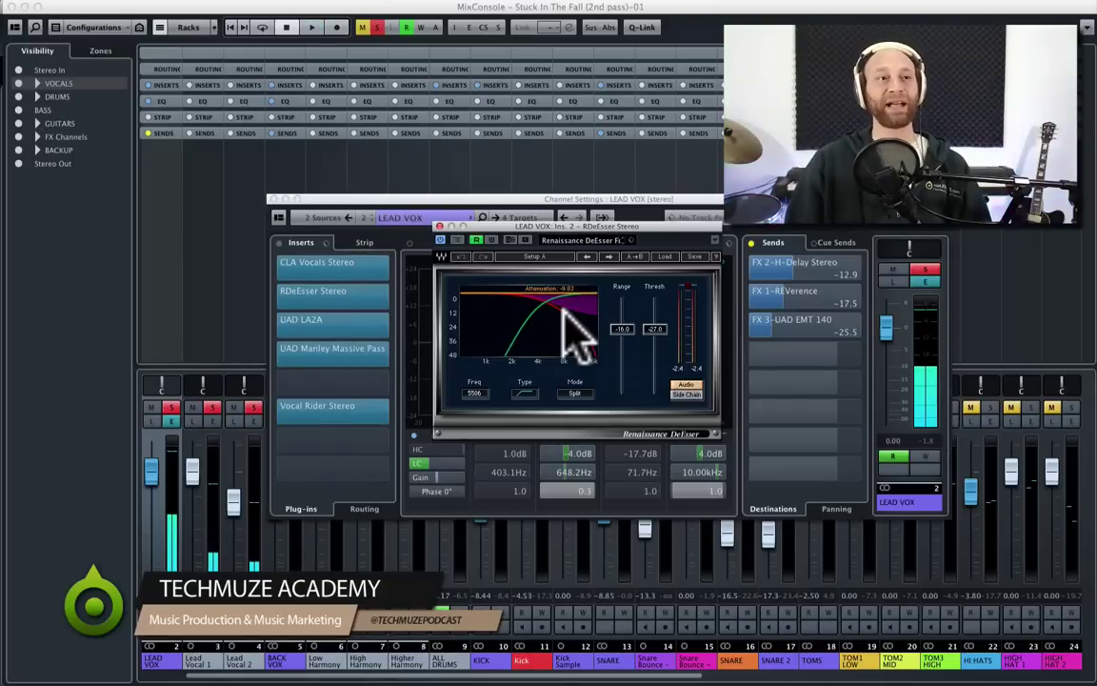
pyautogui.moveTo(559, 228)
pyautogui.mouseDown()
pyautogui.moveTo(579, 240)
pyautogui.moveTo(568, 244)
pyautogui.mouseUp()
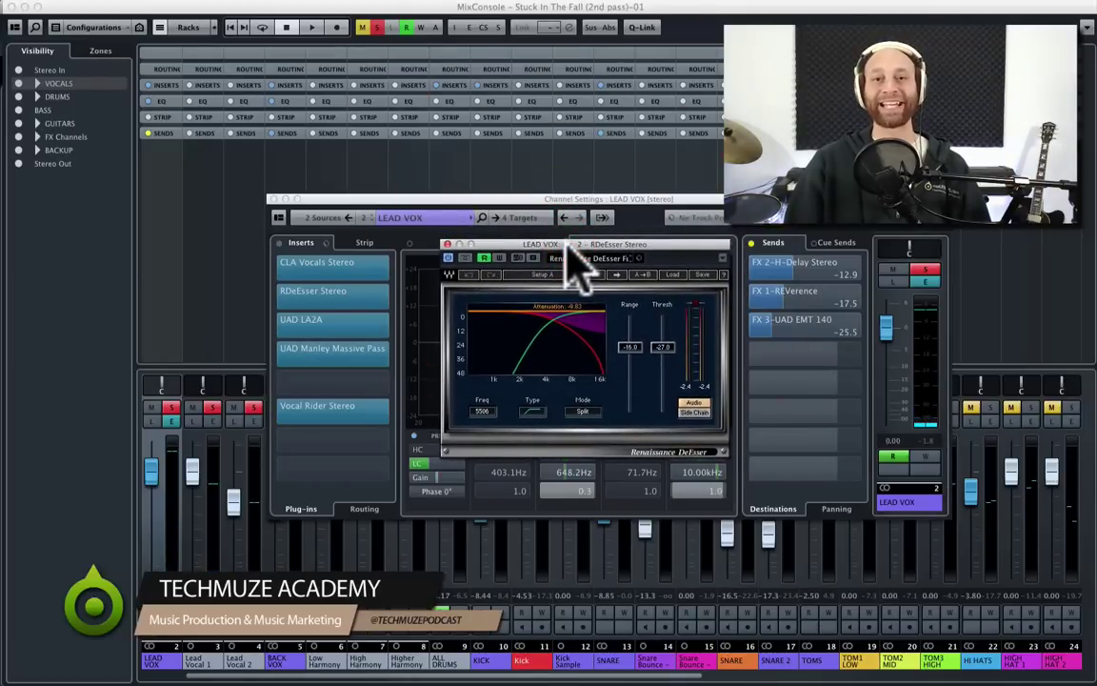
pyautogui.moveTo(571, 244); pyautogui.dragTo(567, 247)
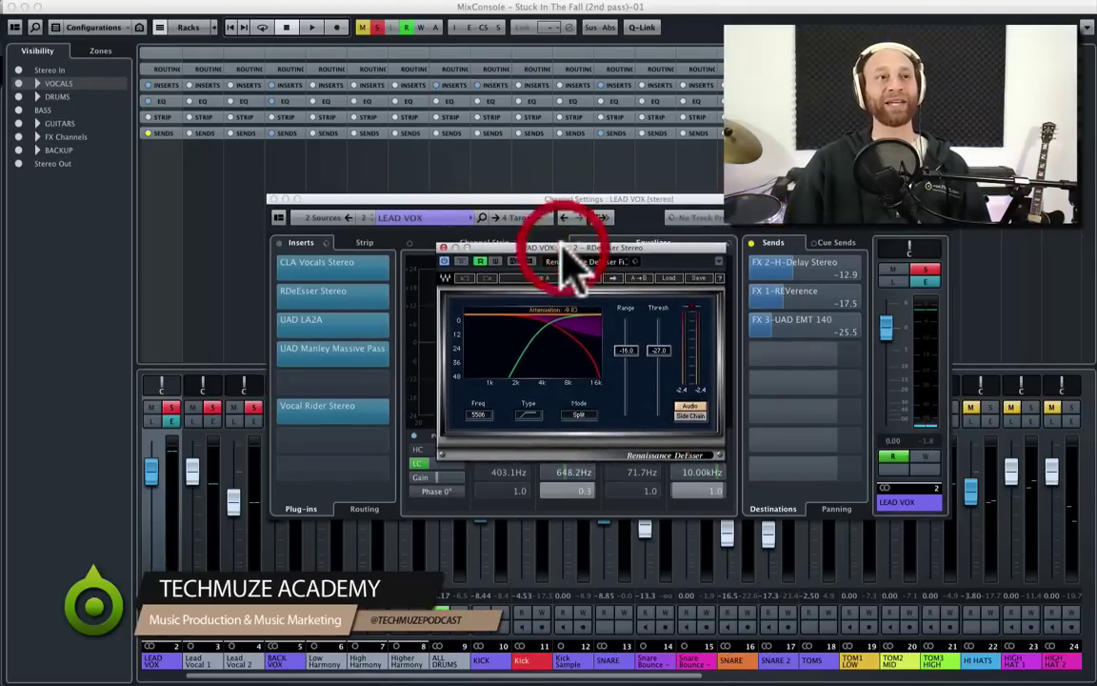
pyautogui.click(443, 247)
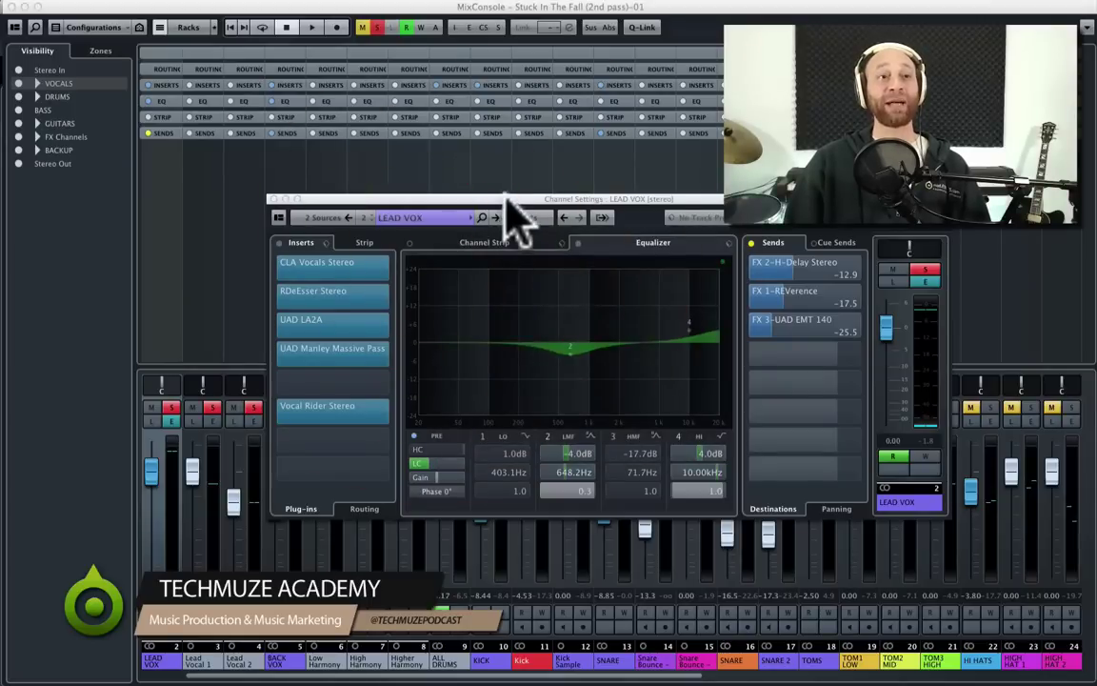
# - Open the UAD LA2A insert of LEAD VOX, bring its window into view, and watch its level meter while the soloed vocals play
pyautogui.moveTo(505, 198); pyautogui.dragTo(501, 192)
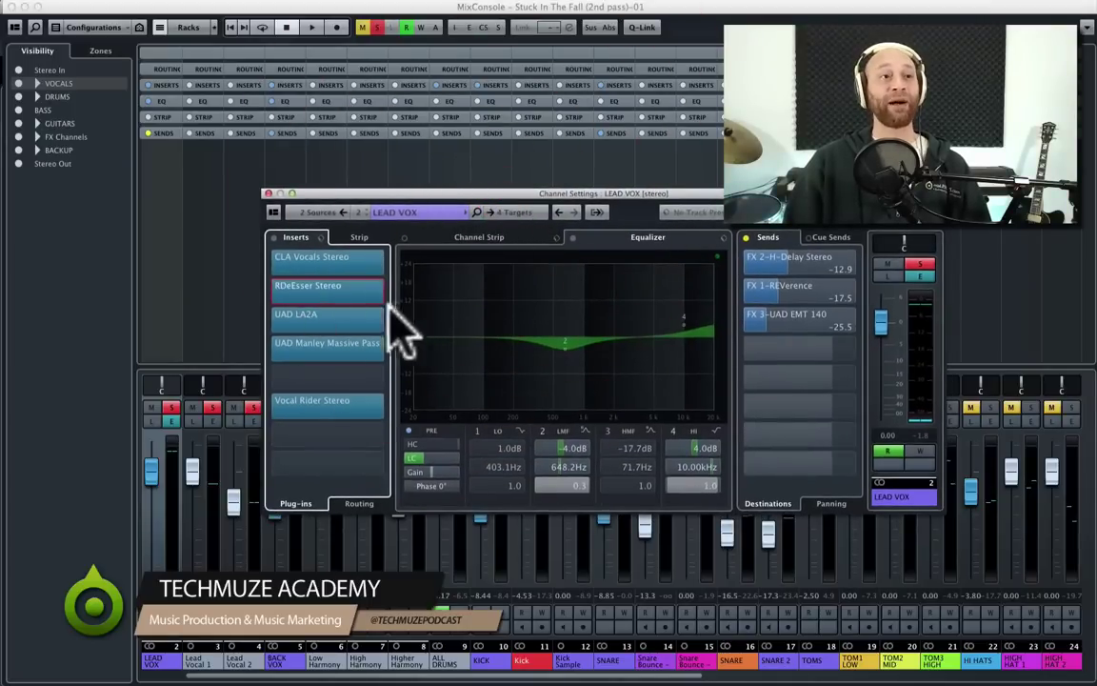
pyautogui.click(321, 317)
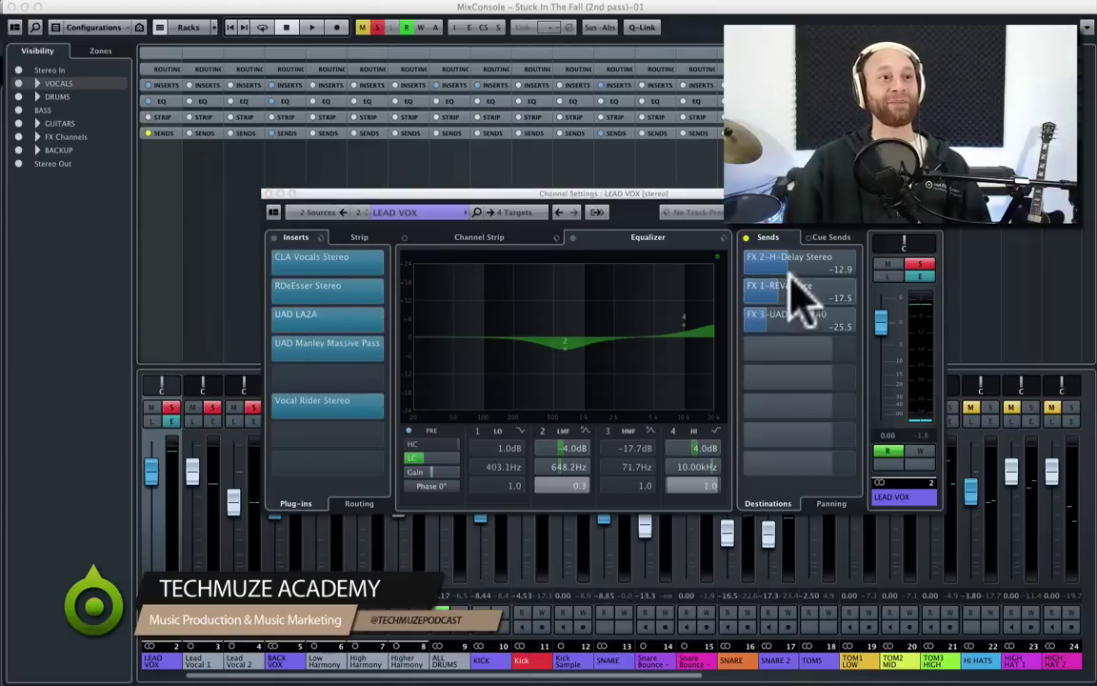
pyautogui.moveTo(1048, 191); pyautogui.dragTo(668, 292)
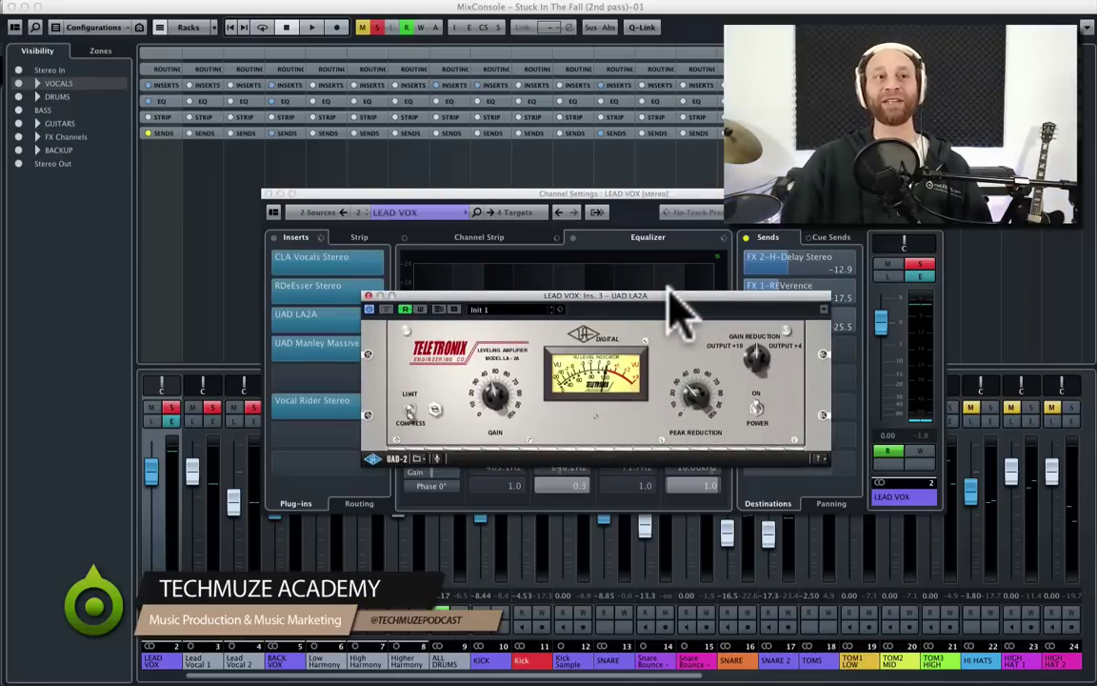
pyautogui.moveTo(682, 292); pyautogui.dragTo(668, 282)
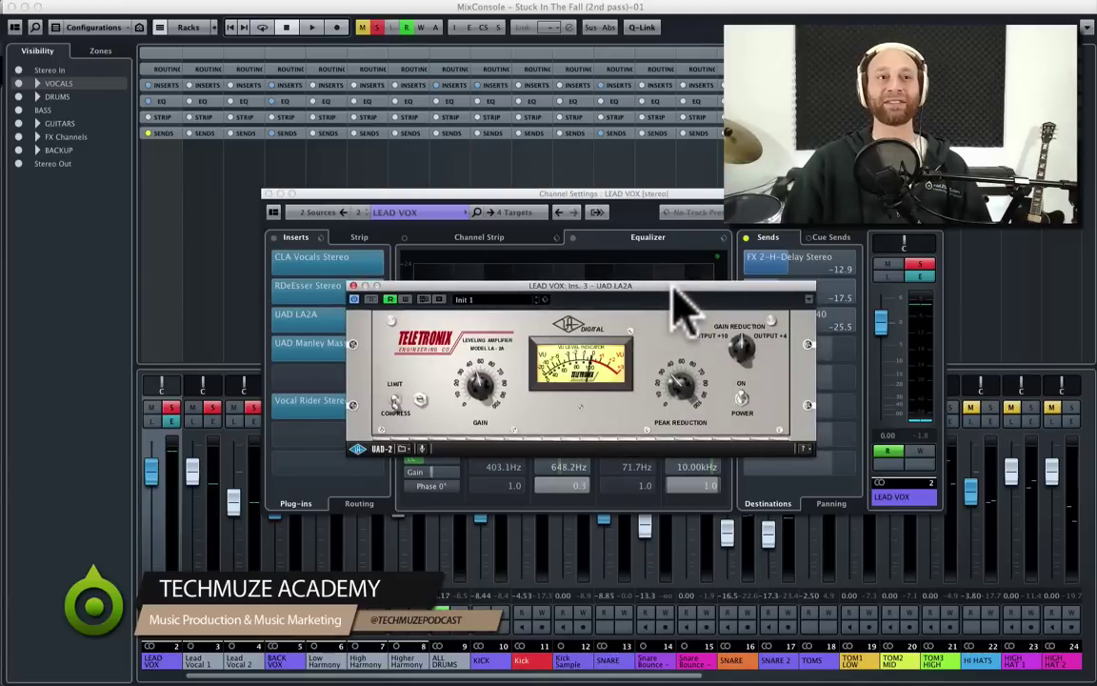
pyautogui.press('space')
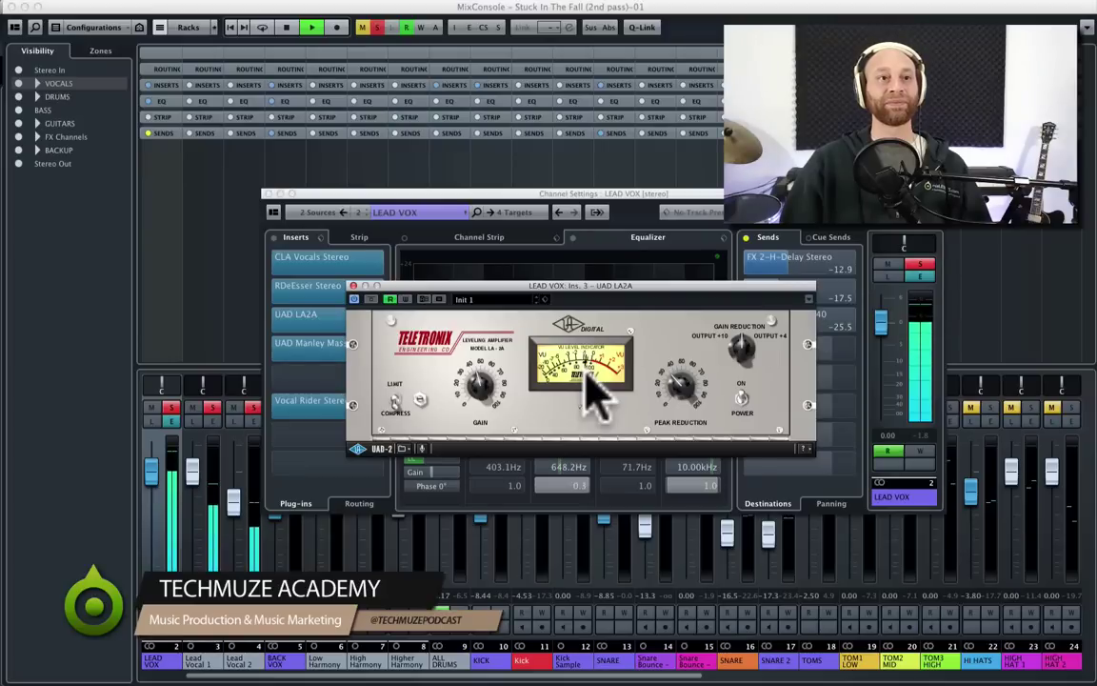
pyautogui.press('space')
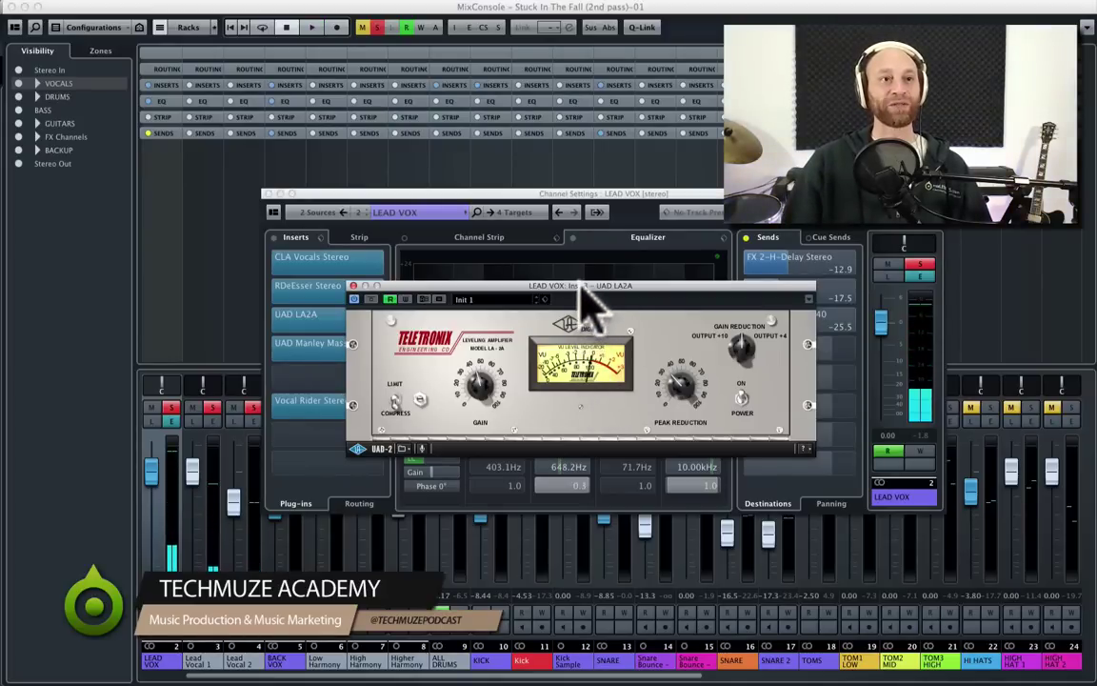
# - Compare the soloed lead vocals with the UAD LA2A bypassed and active, and close the plug-in window
pyautogui.moveTo(584, 291); pyautogui.dragTo(598, 290)
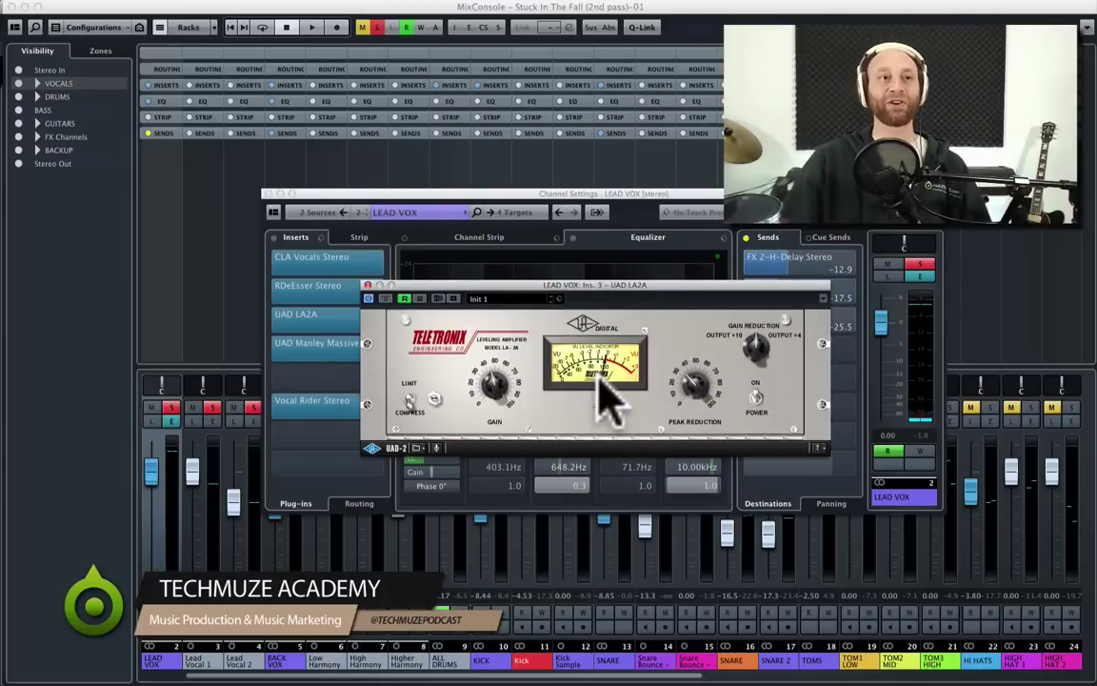
pyautogui.moveTo(554, 285); pyautogui.dragTo(557, 263)
pyautogui.click(376, 287)
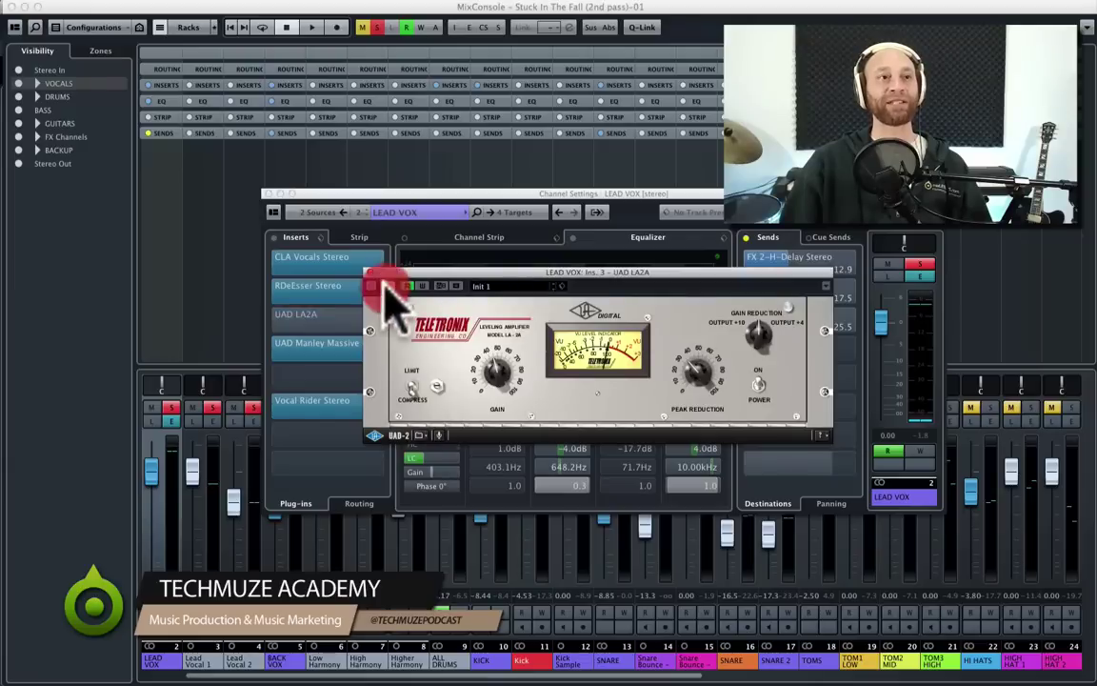
pyautogui.press('space')
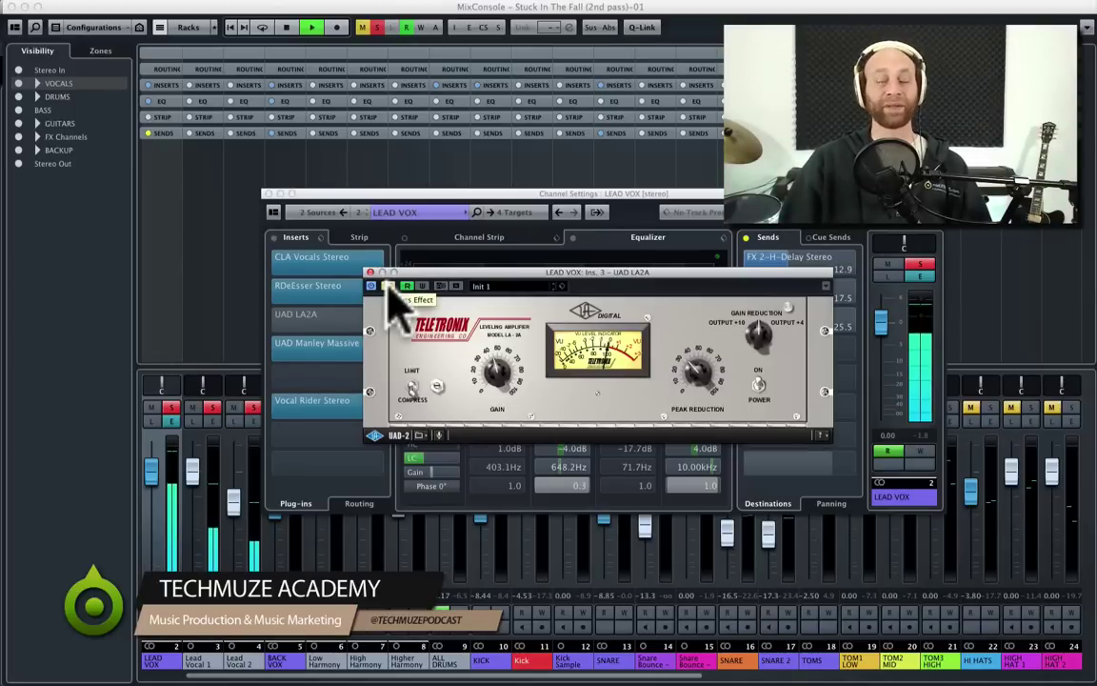
pyautogui.click(388, 284)
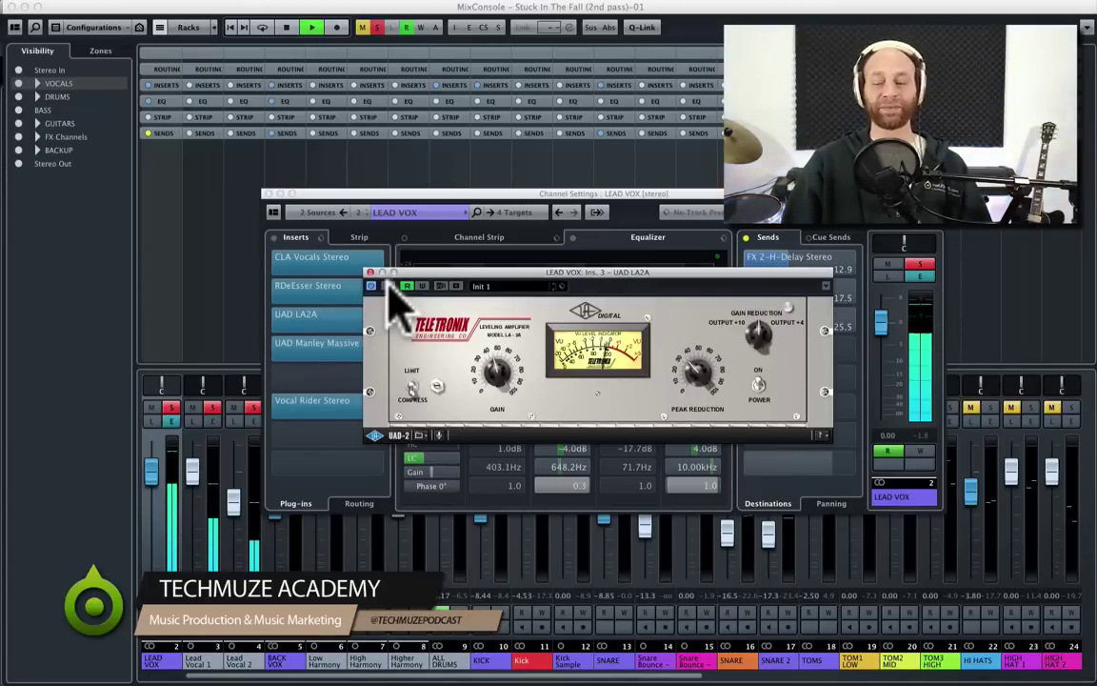
pyautogui.press('space')
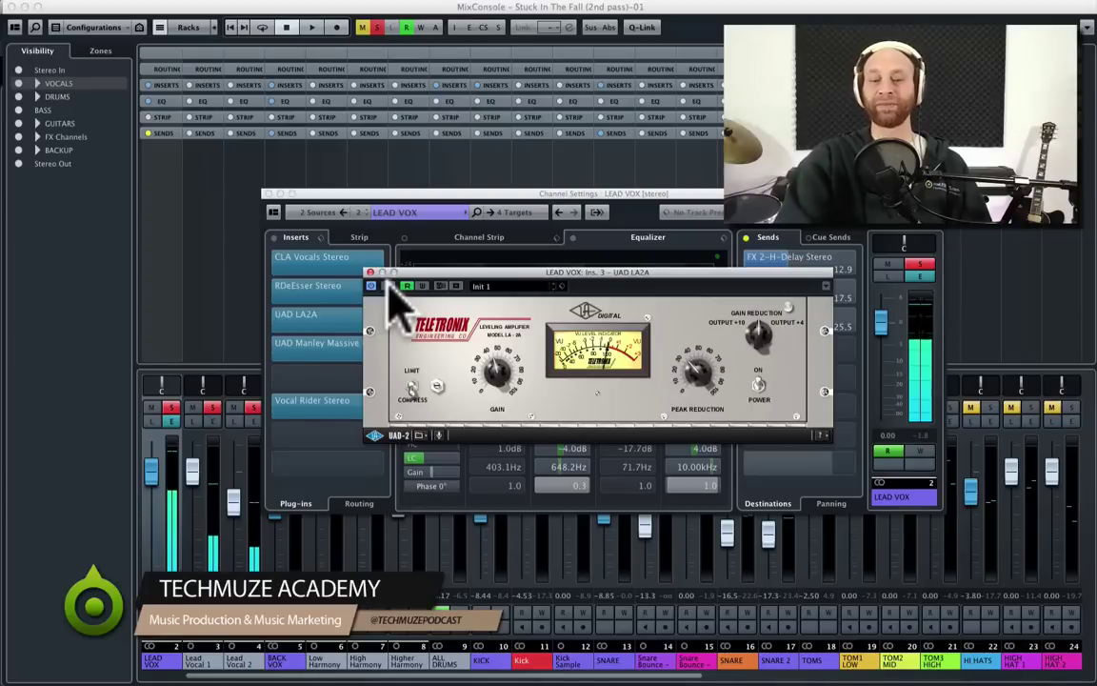
pyautogui.click(370, 274)
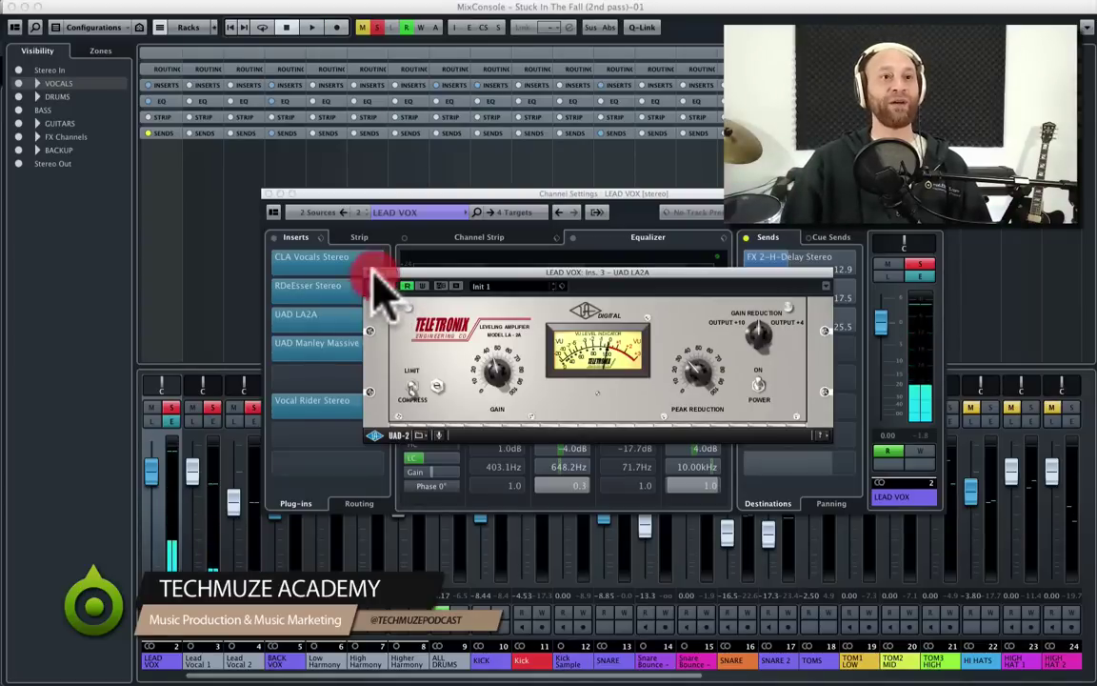
# - Open the UAD Manley Massive Passive insert of LEAD VOX and bring its window fully into view
pyautogui.click(333, 360)
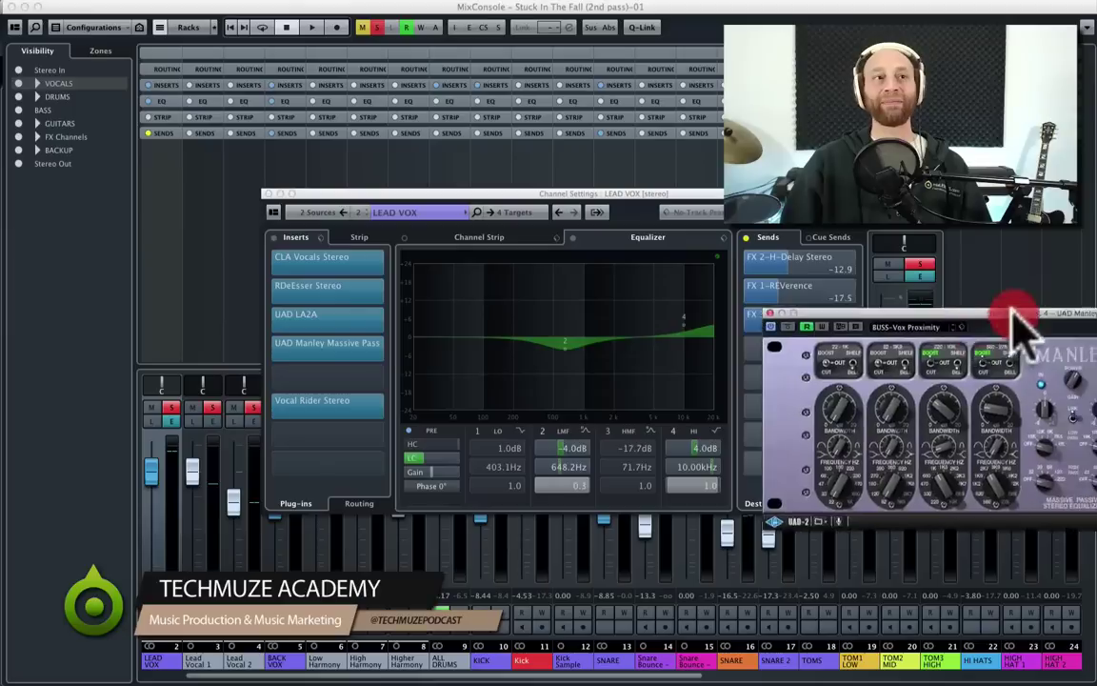
pyautogui.moveTo(1012, 313); pyautogui.dragTo(503, 249)
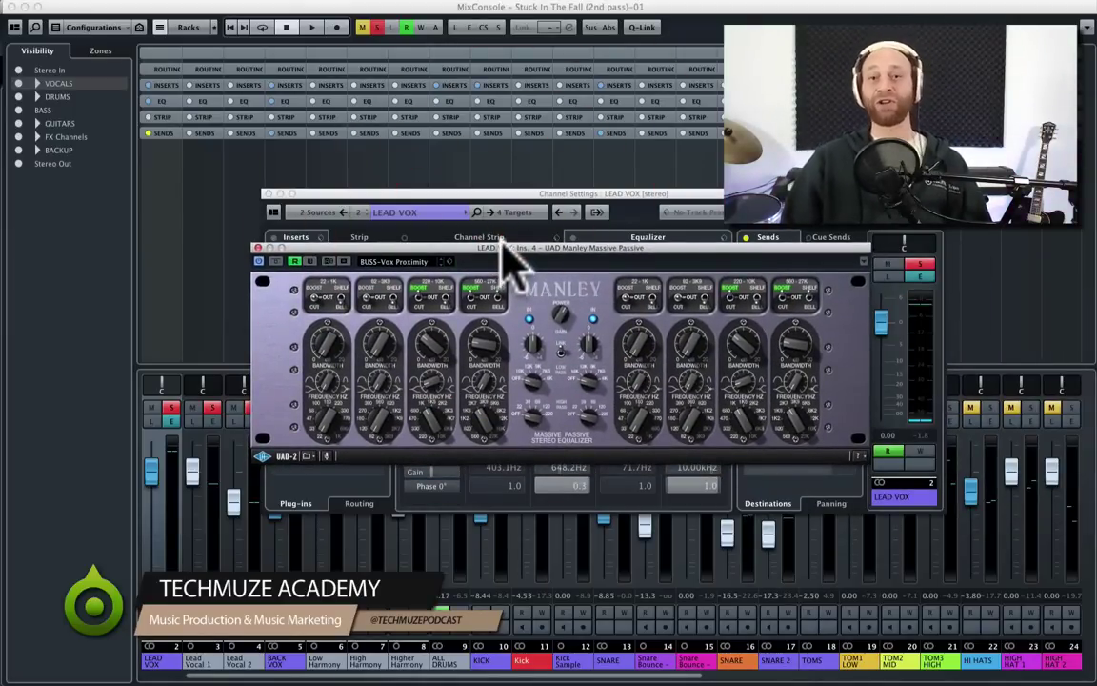
pyautogui.moveTo(522, 245); pyautogui.dragTo(552, 245)
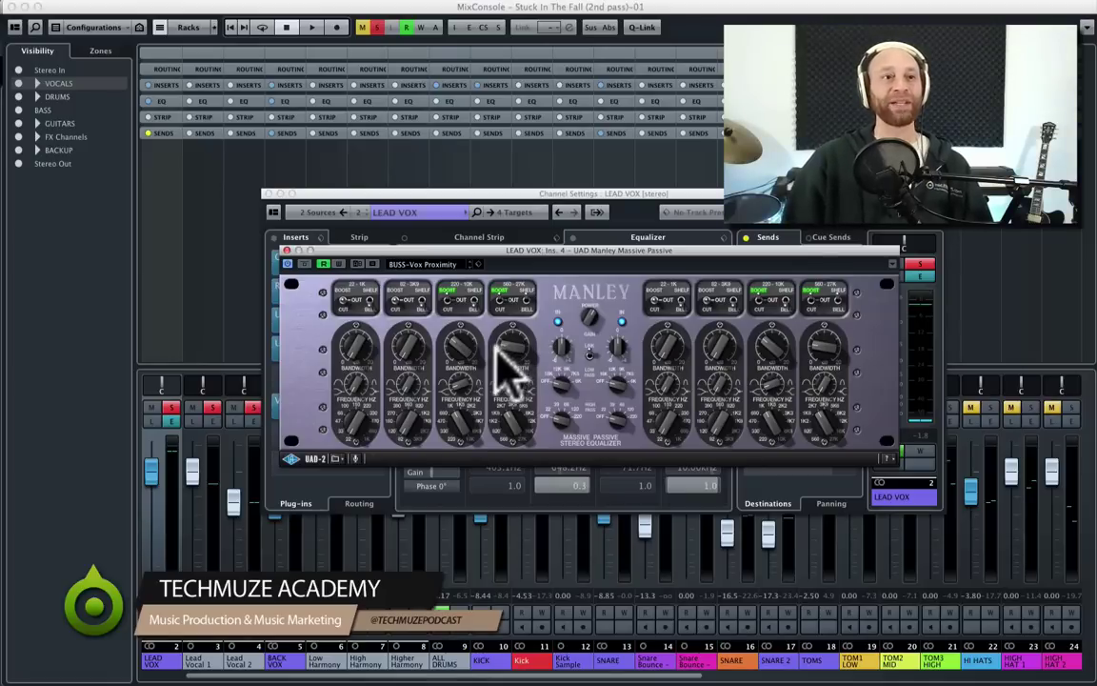
pyautogui.moveTo(464, 251); pyautogui.dragTo(460, 254)
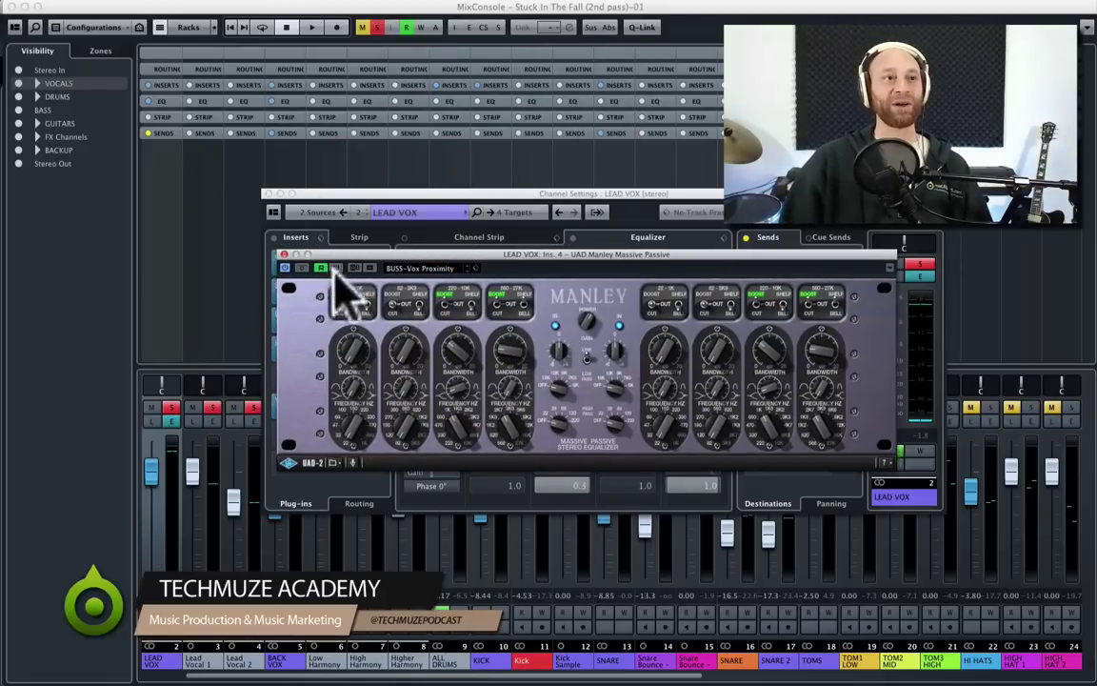
# - Compare the soloed lead vocals with the Manley Massive Passive equalizer bypassed and active, and close its window
pyautogui.click(300, 268)
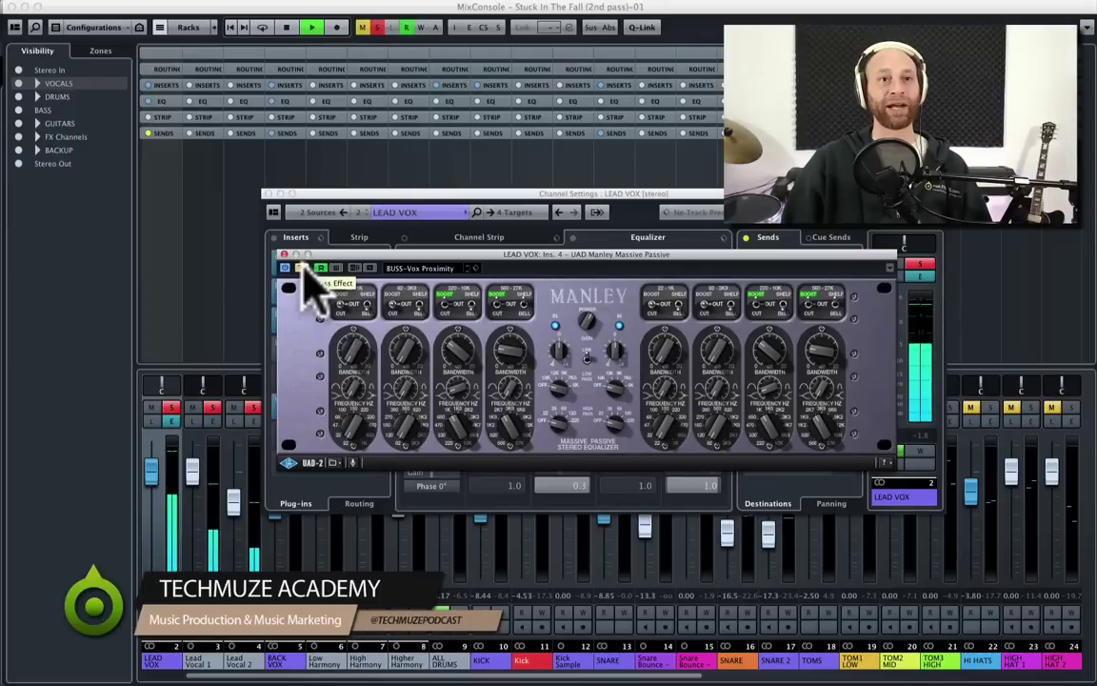
pyautogui.click(303, 270)
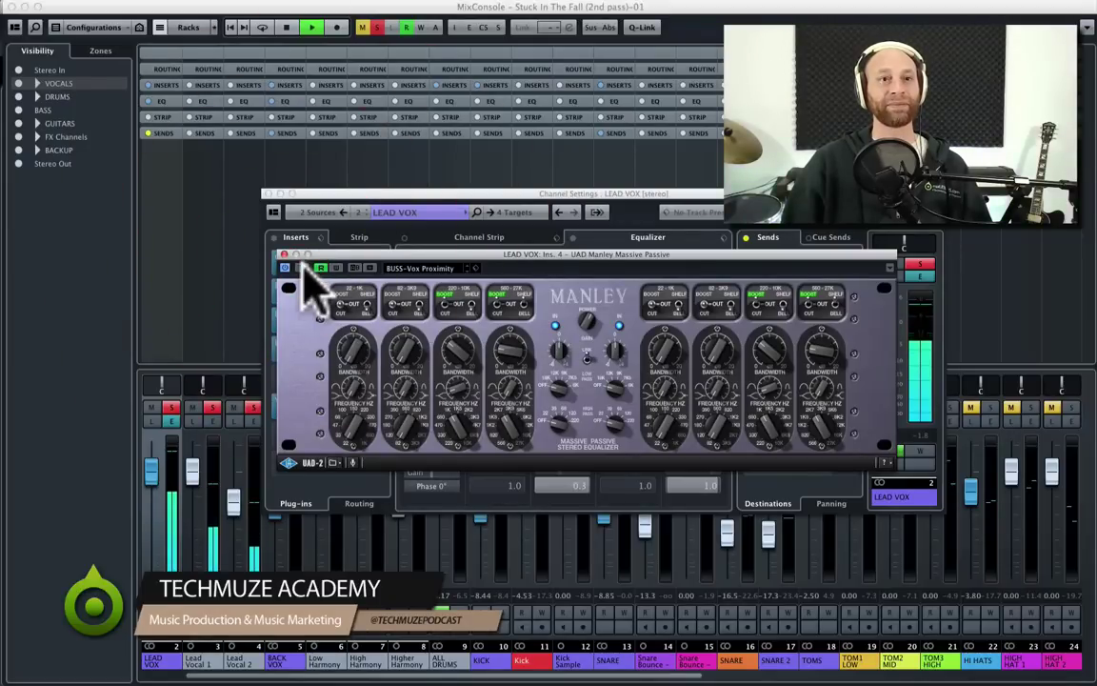
pyautogui.click(360, 264)
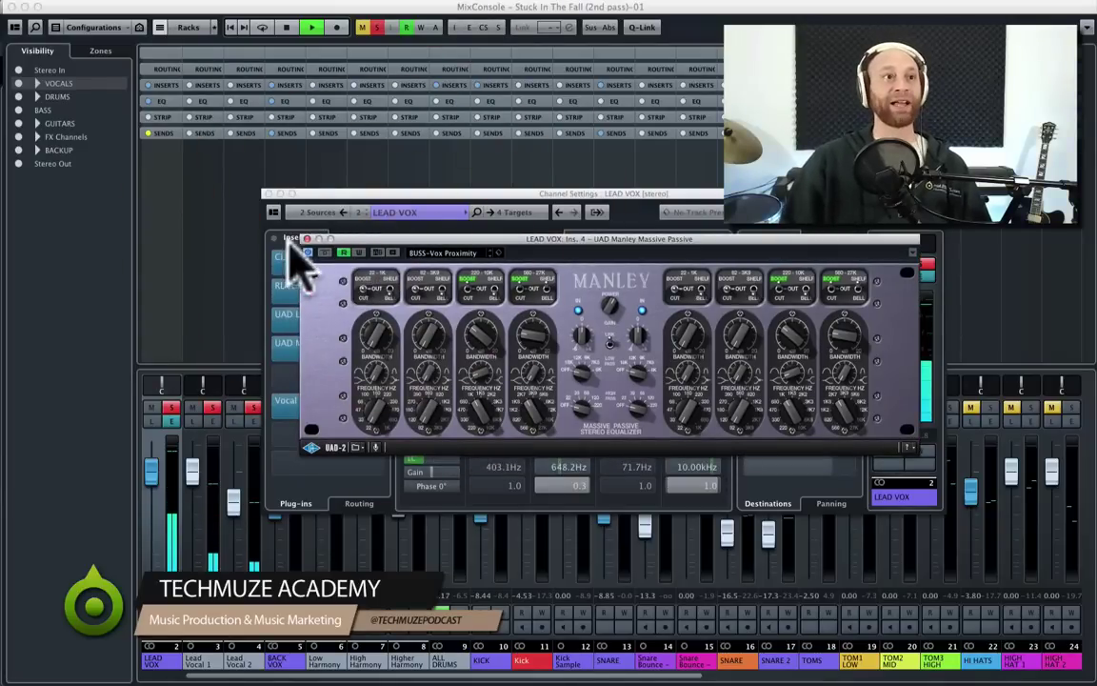
pyautogui.click(322, 253)
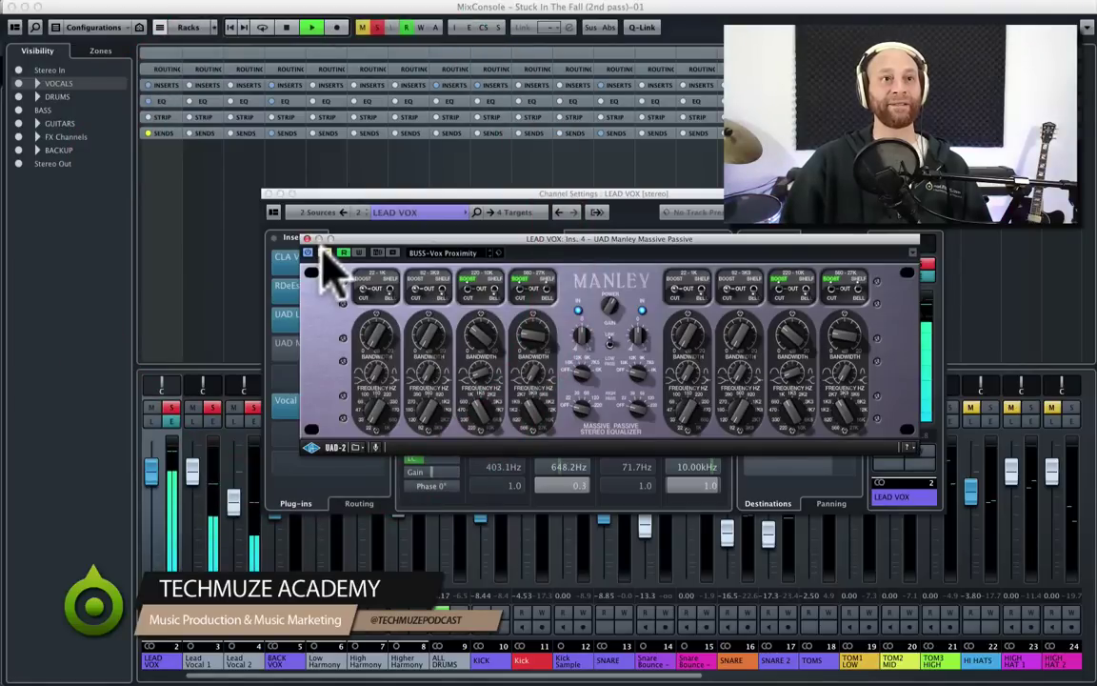
pyautogui.click(322, 254)
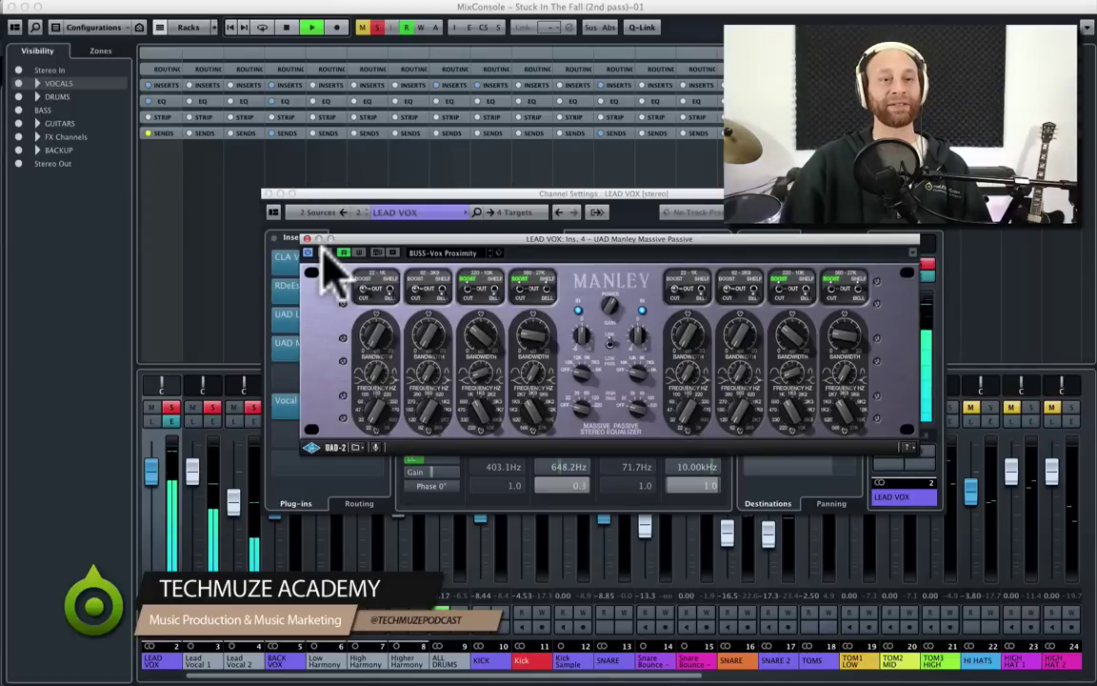
pyautogui.moveTo(360, 237); pyautogui.dragTo(371, 232)
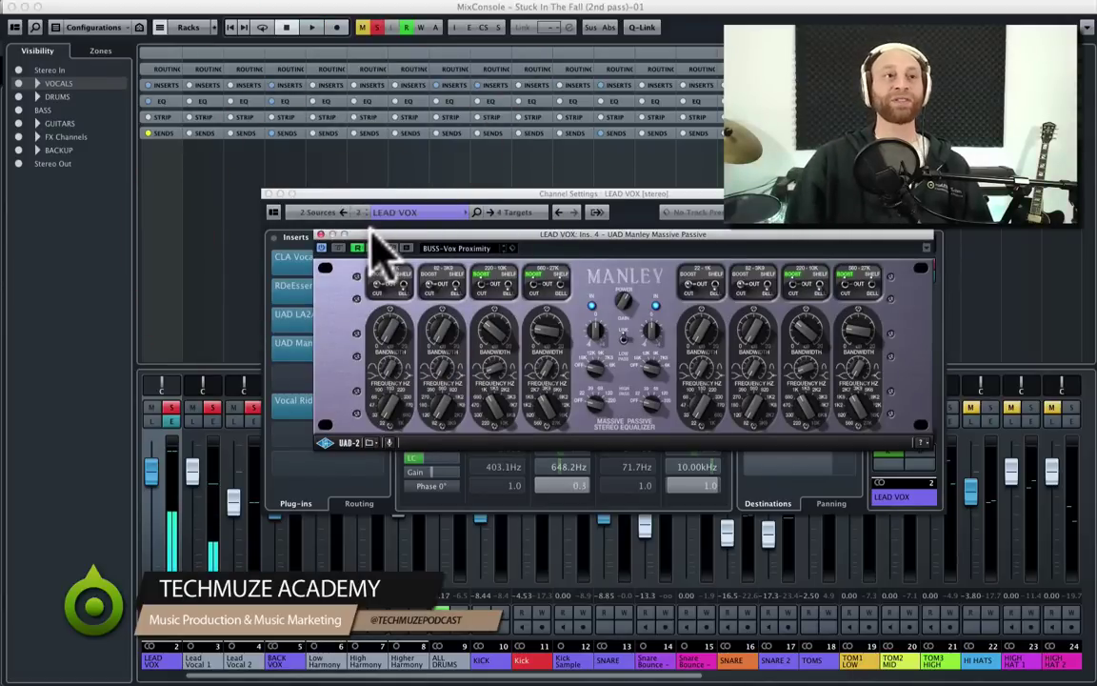
pyautogui.click(320, 235)
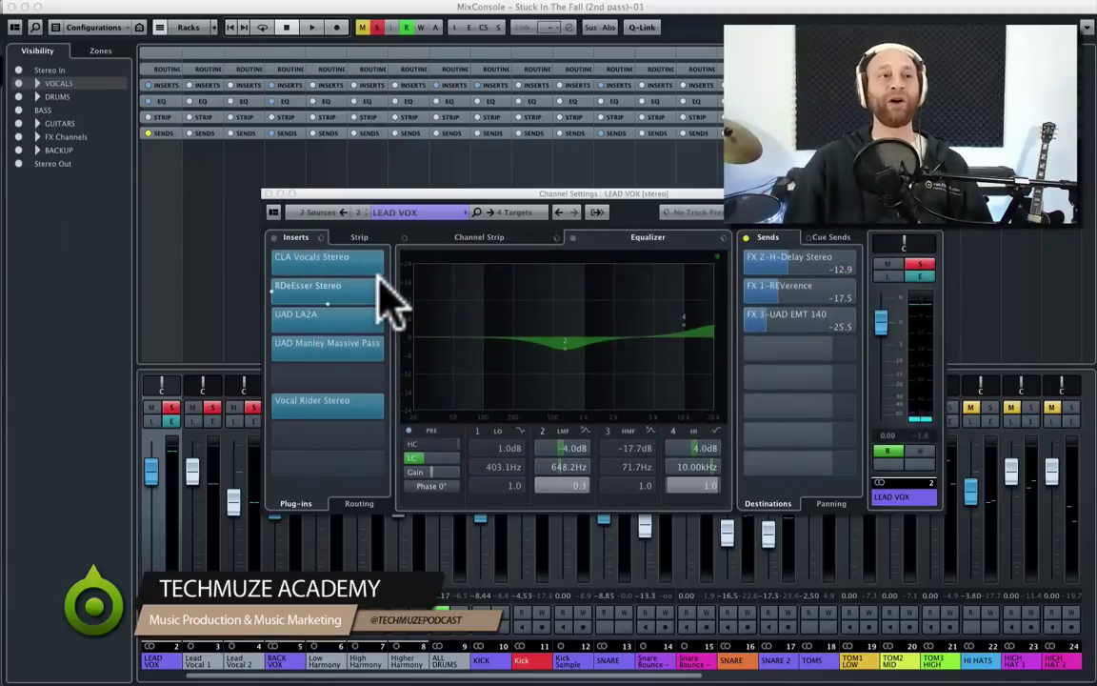
# - Open the Vocal Rider Stereo insert of LEAD VOX, bring its window into view, and watch its rider fader during soloed playback
pyautogui.click(335, 419)
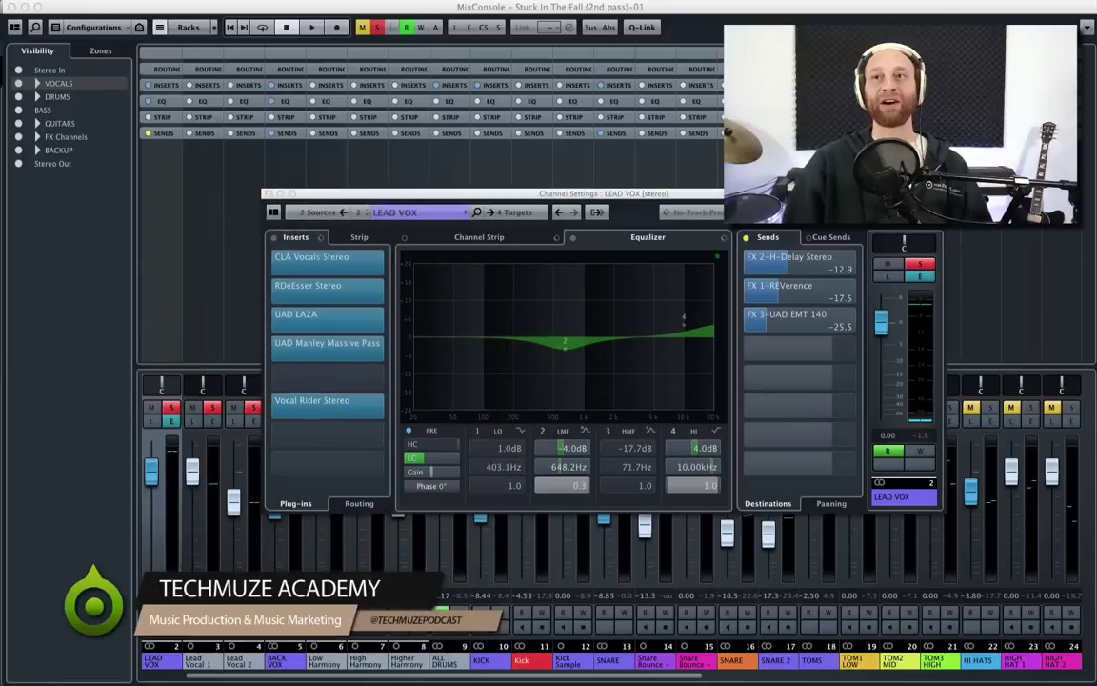
pyautogui.moveTo(1067, 138); pyautogui.dragTo(567, 143)
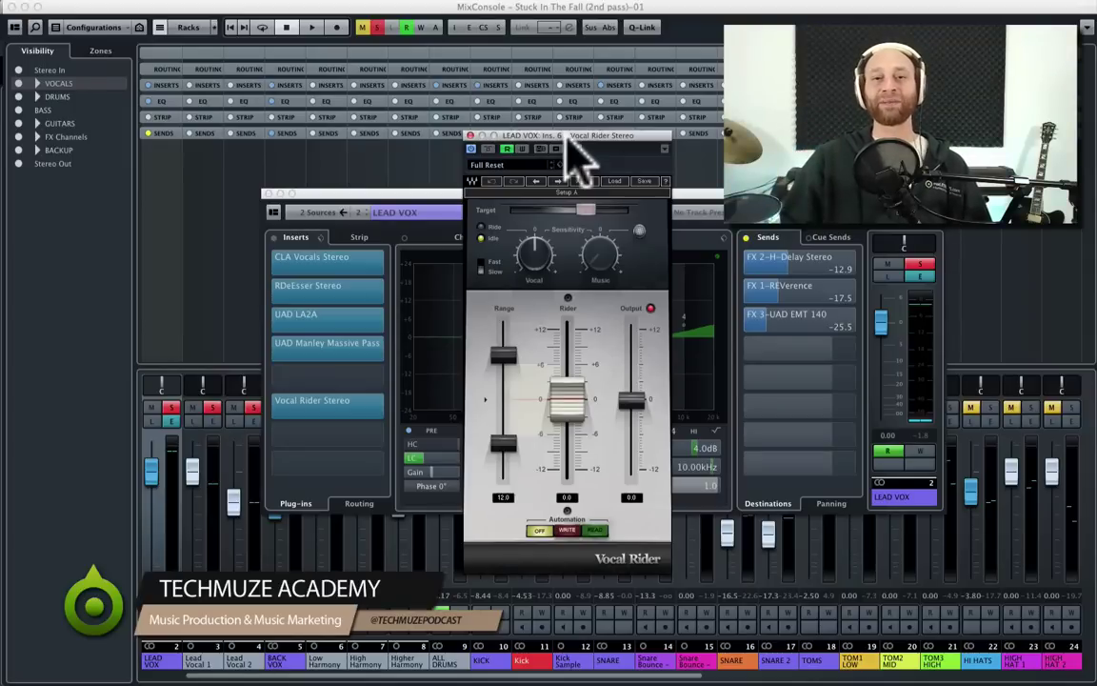
pyautogui.moveTo(570, 139); pyautogui.dragTo(564, 133)
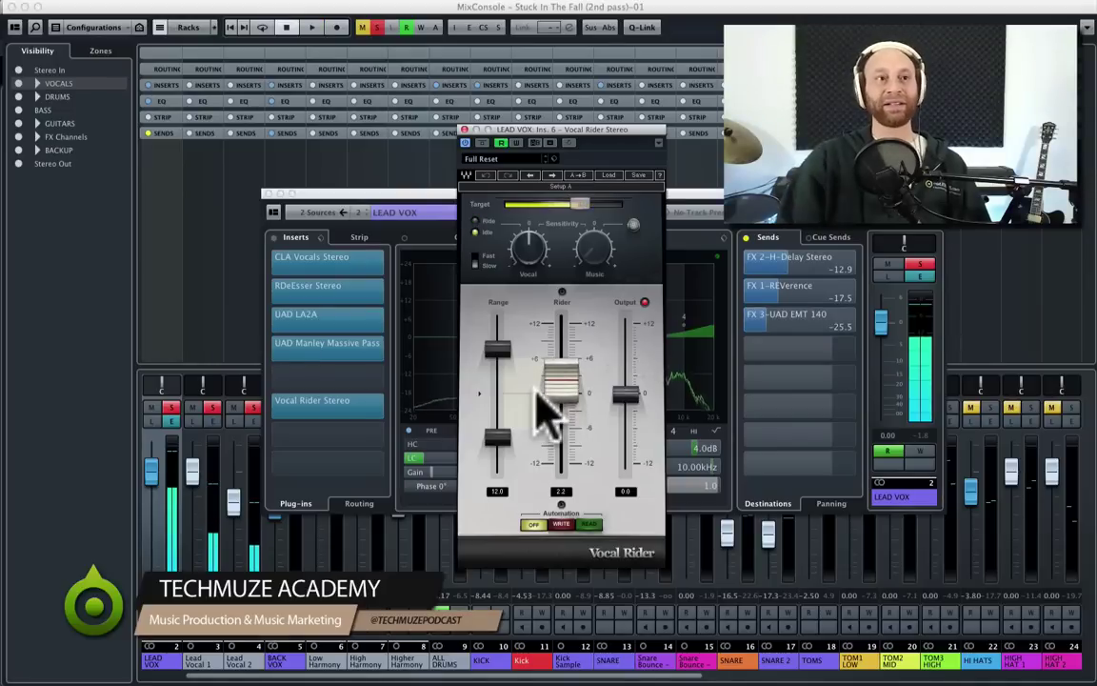
pyautogui.press('space')
# - Bypass Vocal Rider Stereo and listen to the soloed lead vocals without it
pyautogui.click(485, 157)
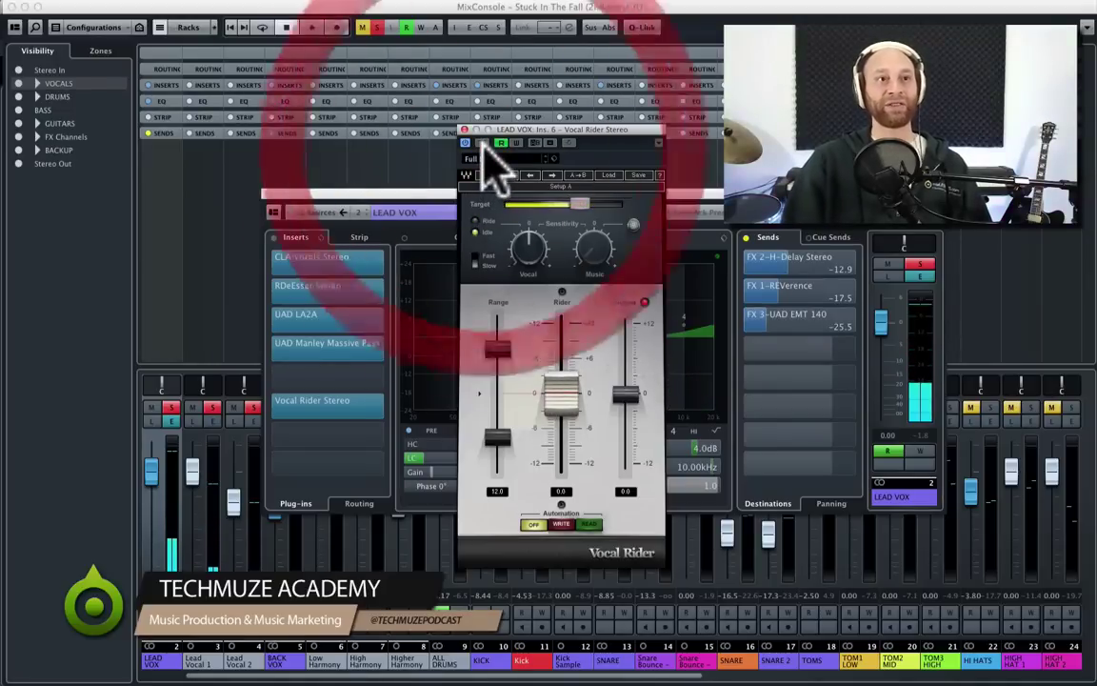
pyautogui.click(482, 143)
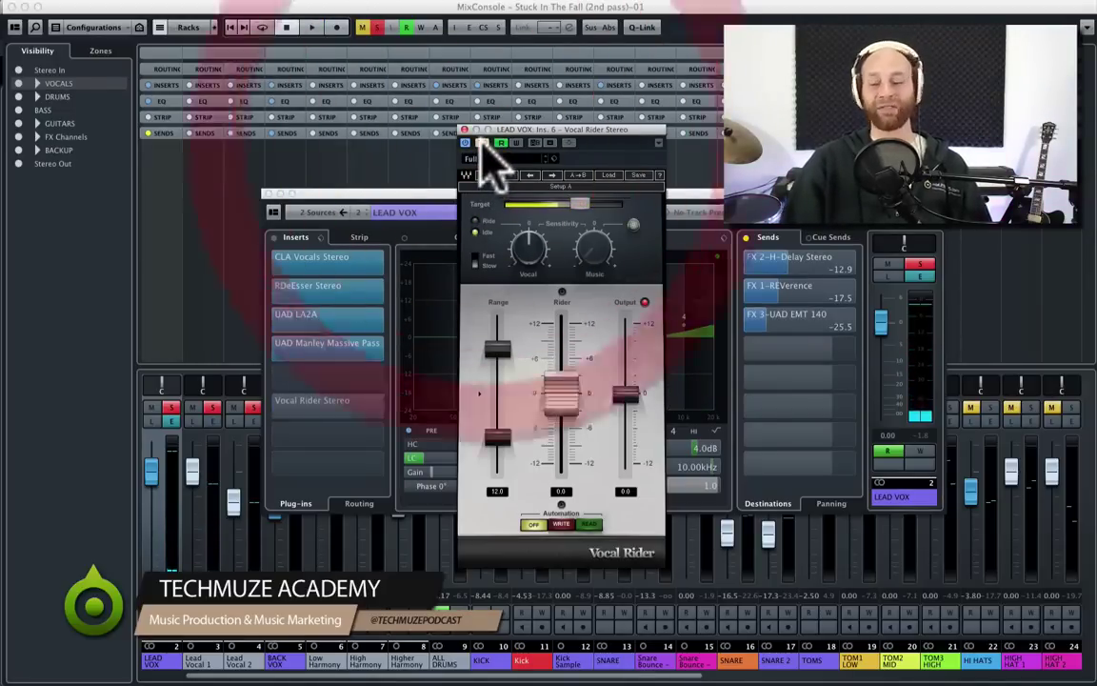
pyautogui.press('space')
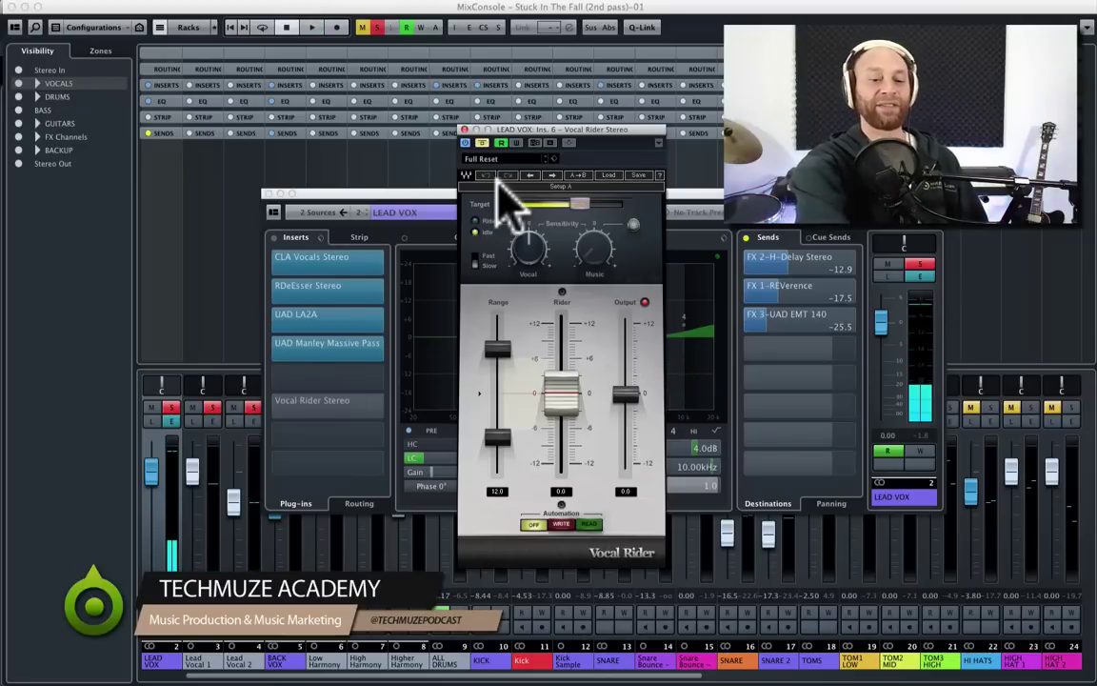
# - Clear the solos and compare the lead vocals in the full mix with Vocal Rider Stereo bypassed and active
pyautogui.press('space')
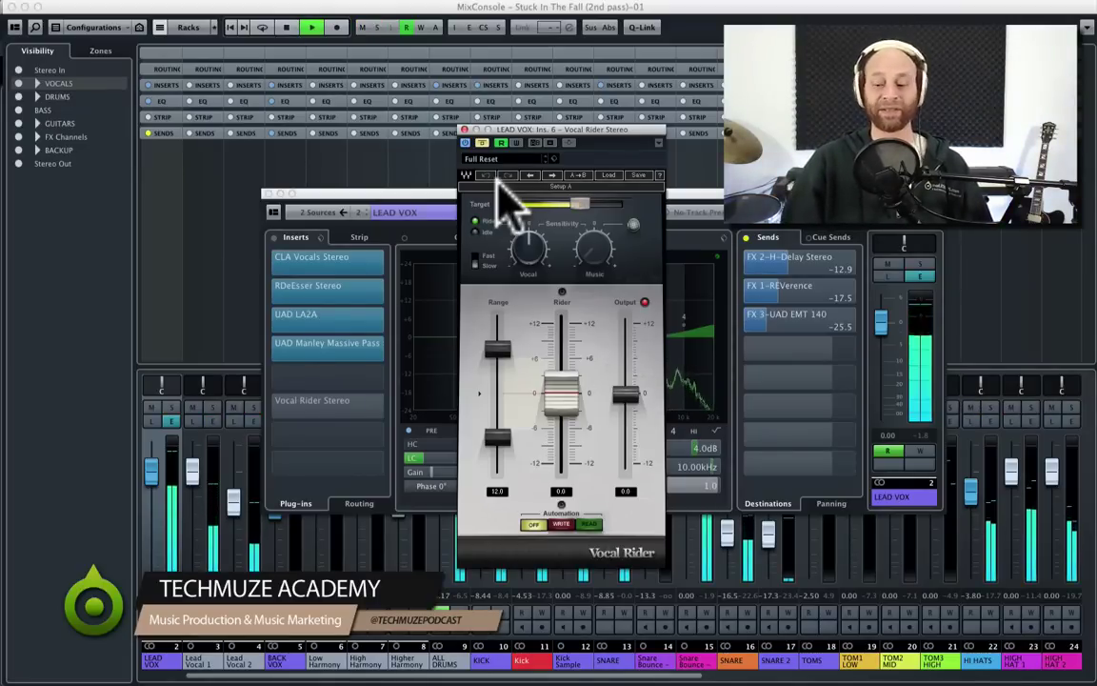
pyautogui.press('space')
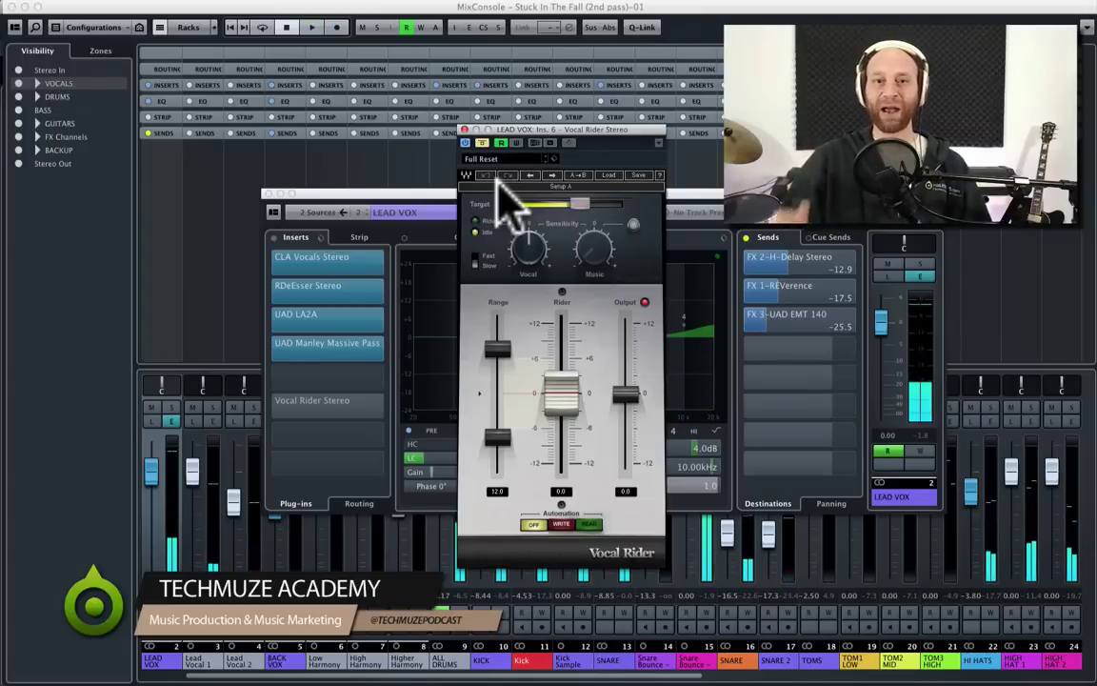
pyautogui.press('space')
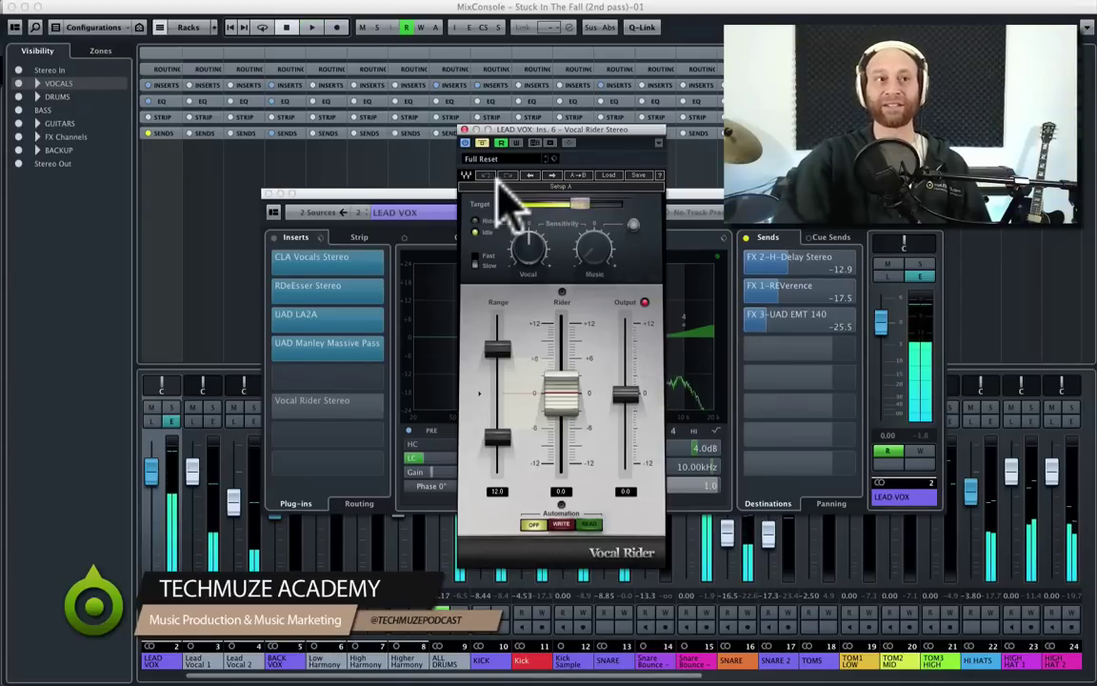
pyautogui.click(483, 143)
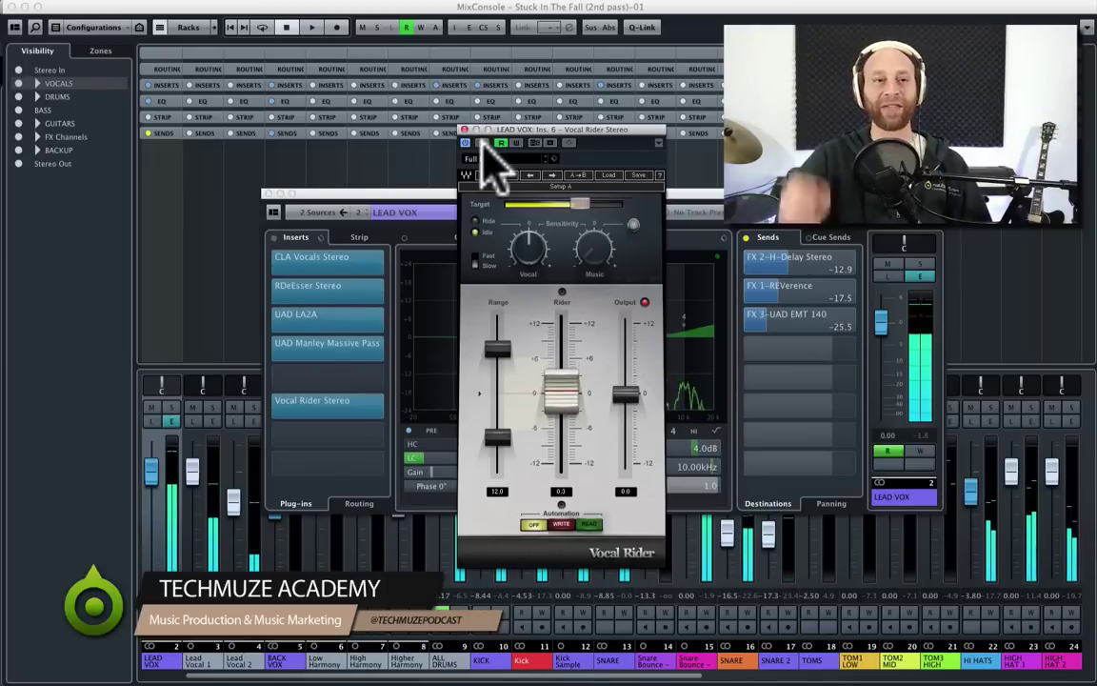
pyautogui.press('space')
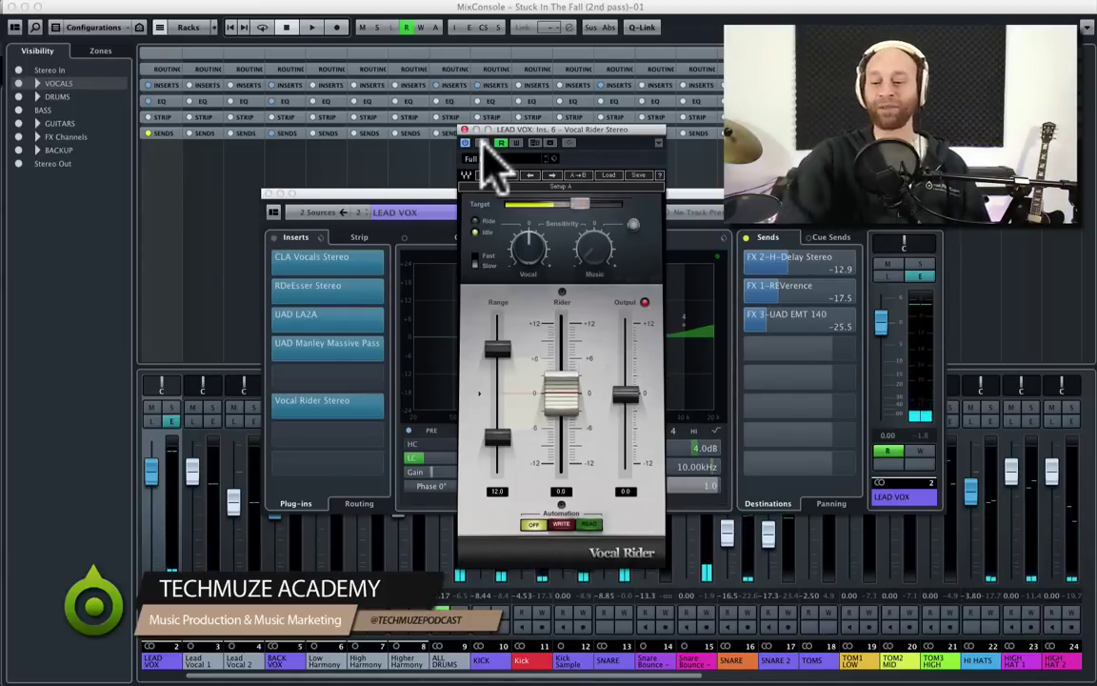
pyautogui.press('space')
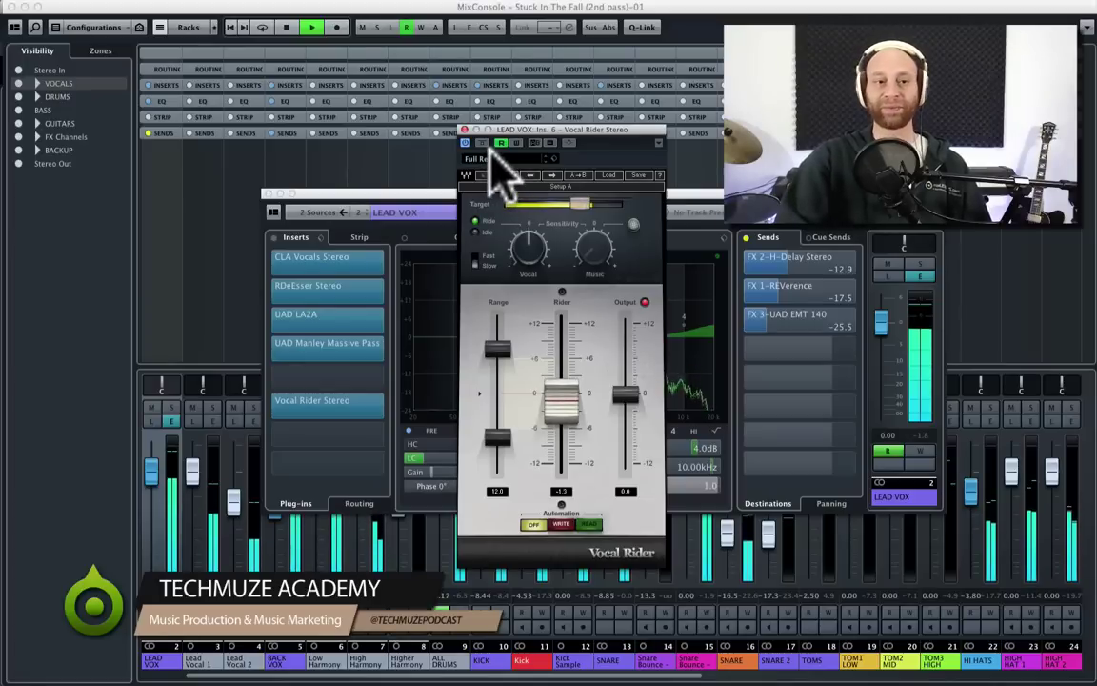
# - Stop playback, close the Vocal Rider Stereo window, and bypass the LEAD VOX channel equalizer
pyautogui.press('space')
pyautogui.click(463, 131)
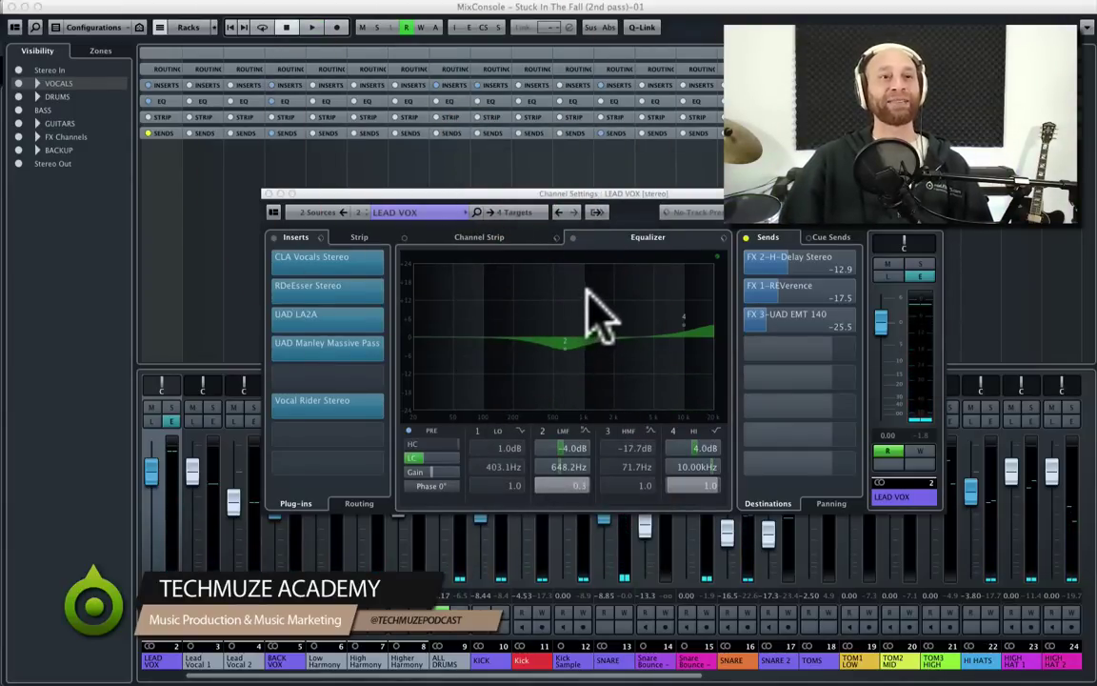
pyautogui.click(572, 237)
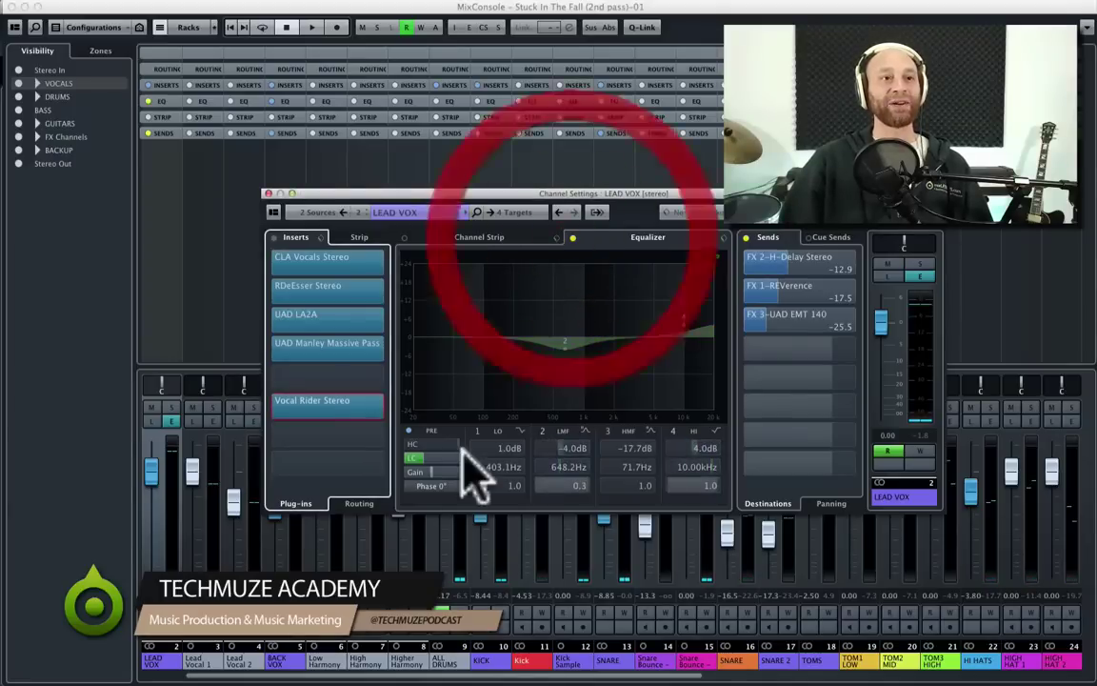
# - Compare the lead vocals in the full mix with the LEAD VOX low-cut filter off and on, leaving the filter on
pyautogui.click(404, 455)
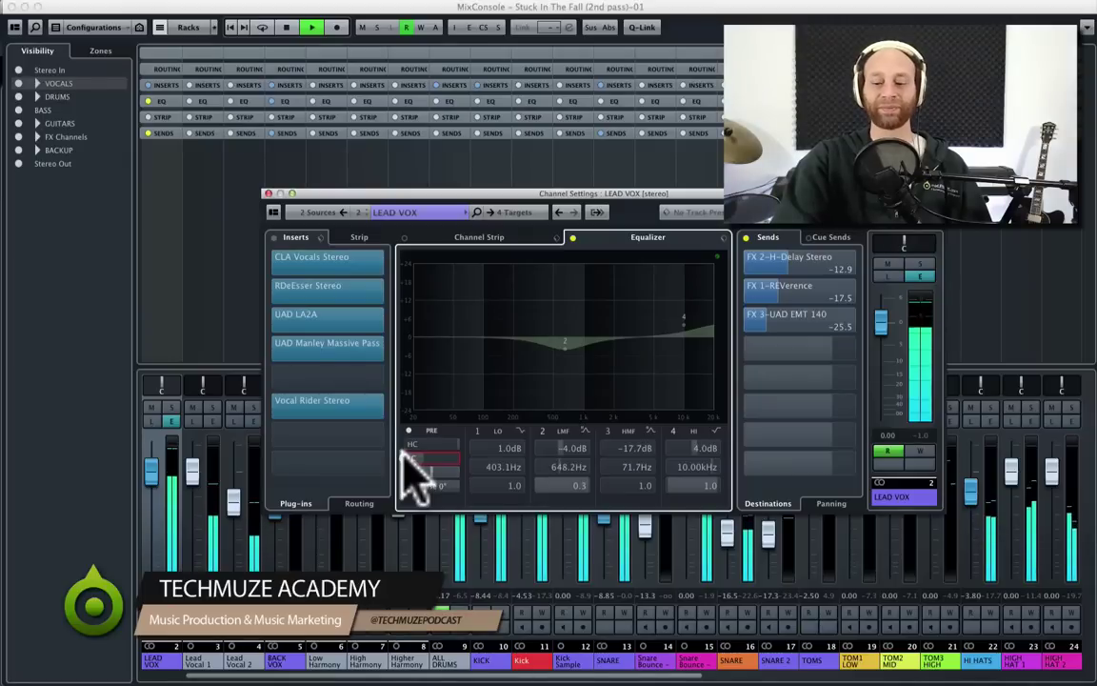
pyautogui.press('space')
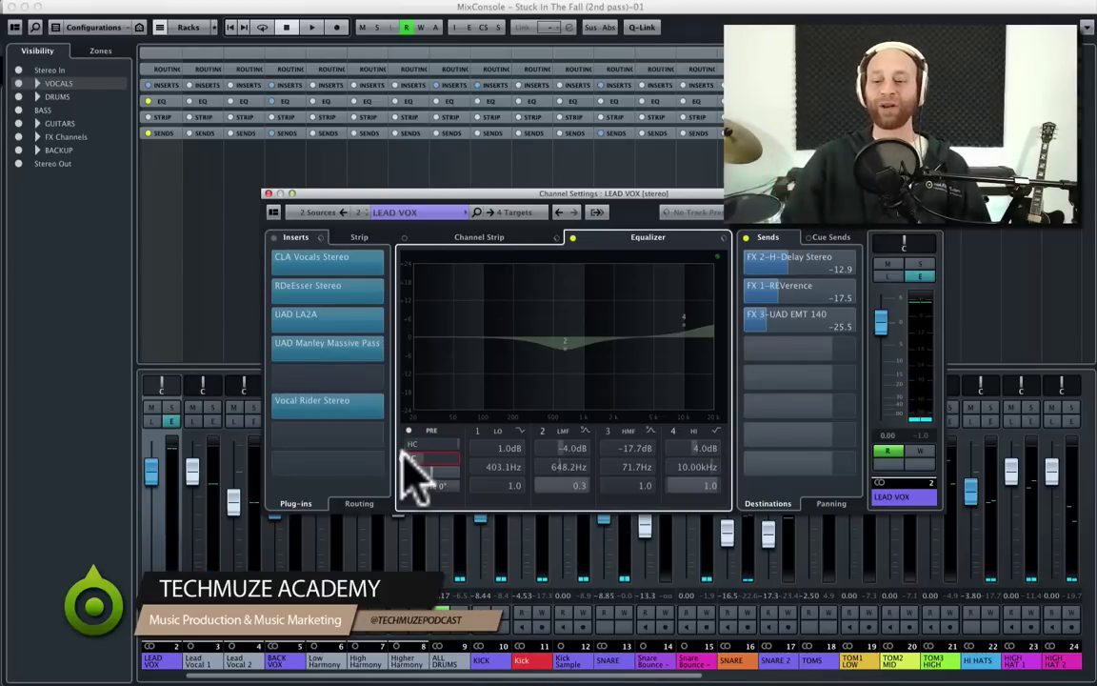
pyautogui.press('space')
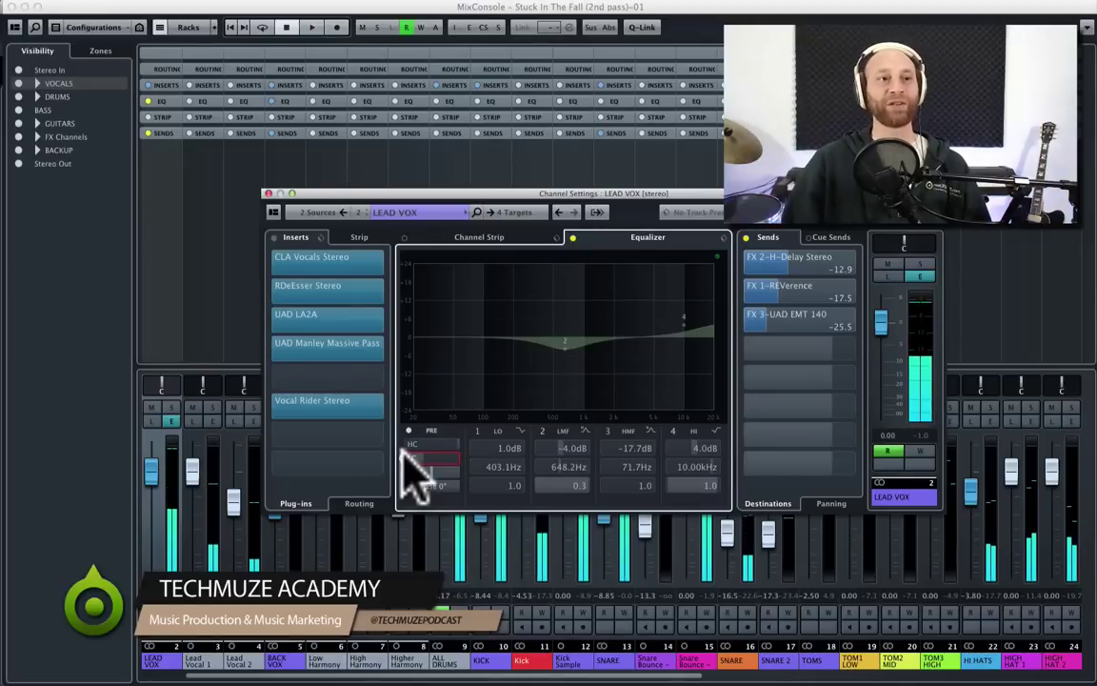
pyautogui.click(414, 461)
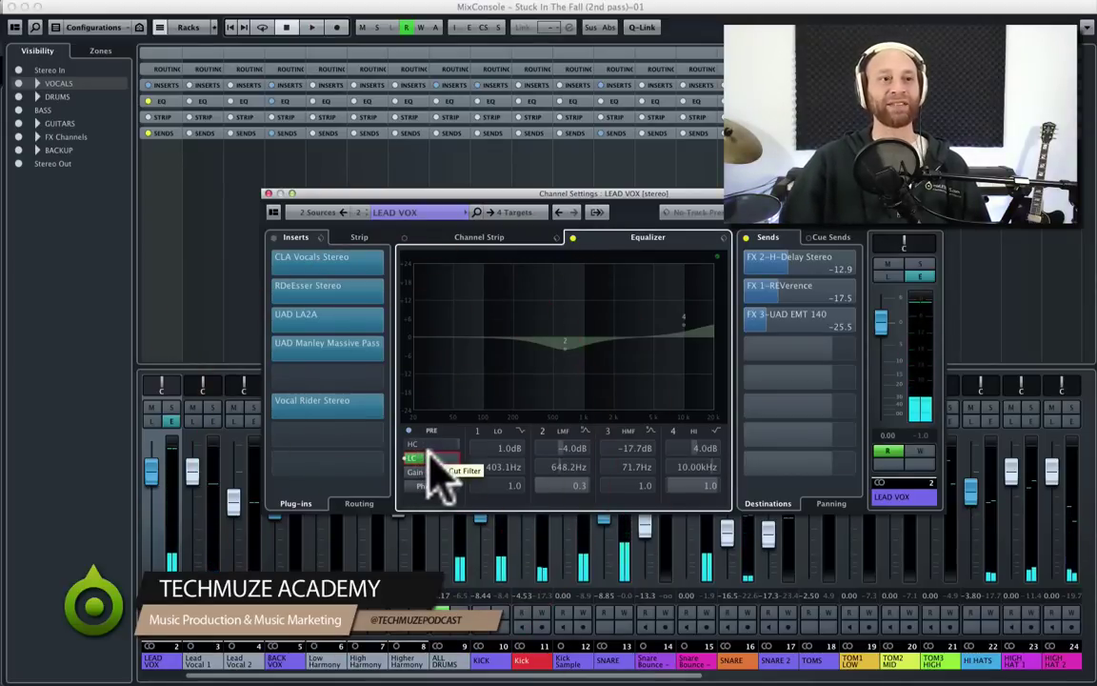
pyautogui.click(430, 455)
pyautogui.click(464, 430)
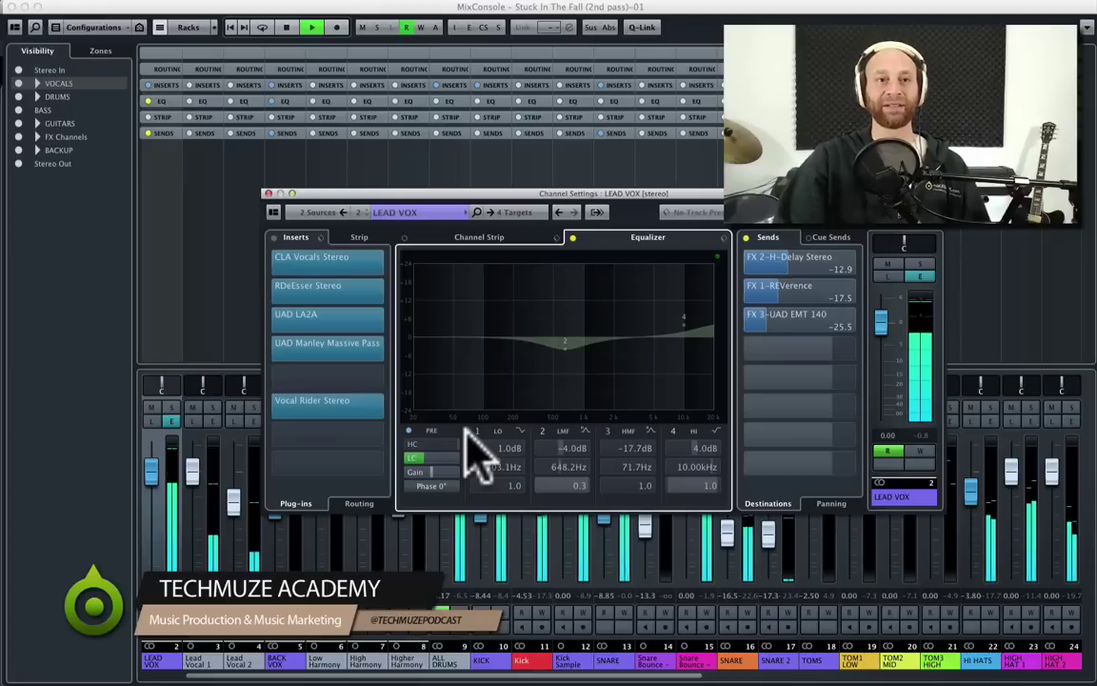
pyautogui.click(411, 457)
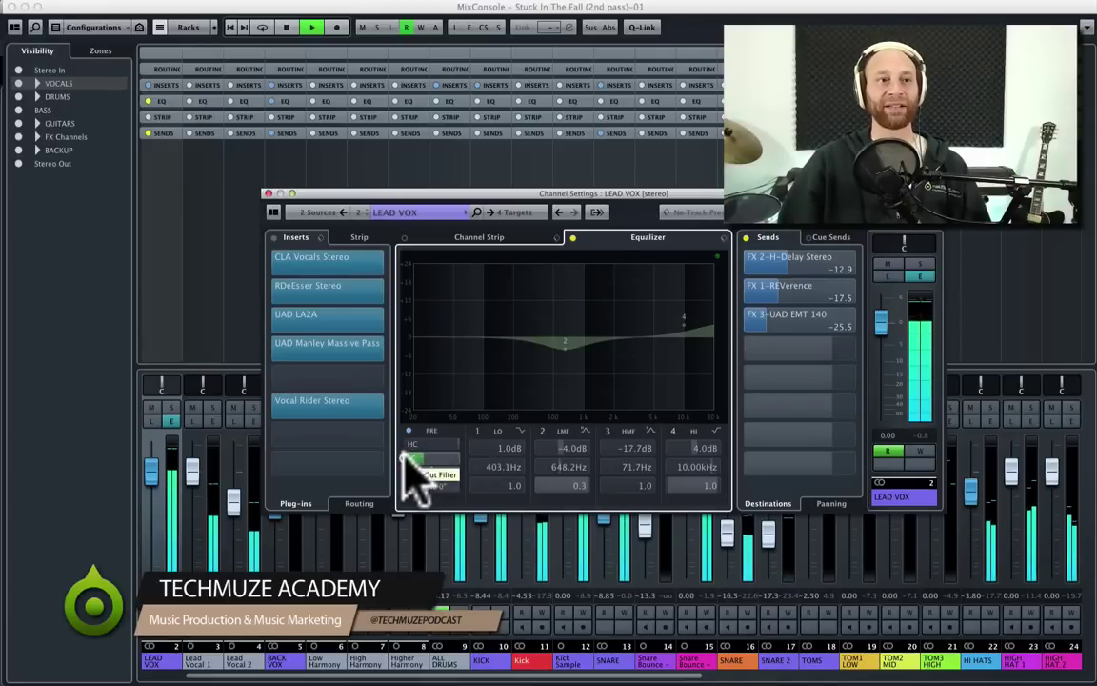
pyautogui.click(403, 457)
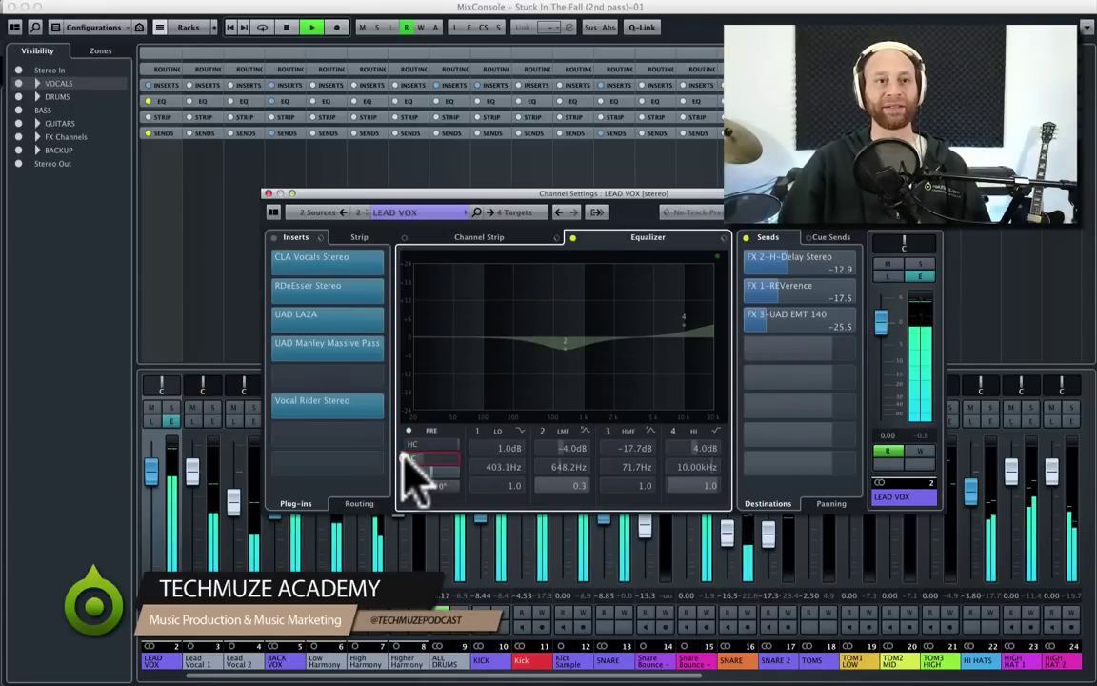
pyautogui.click(401, 456)
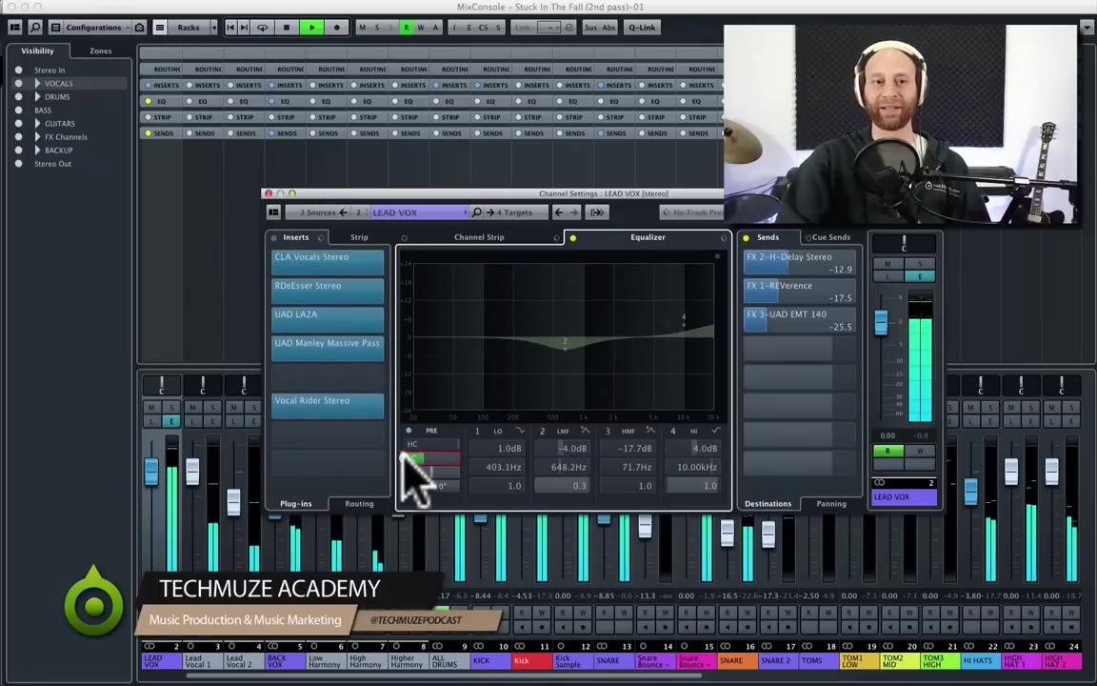
pyautogui.press('space')
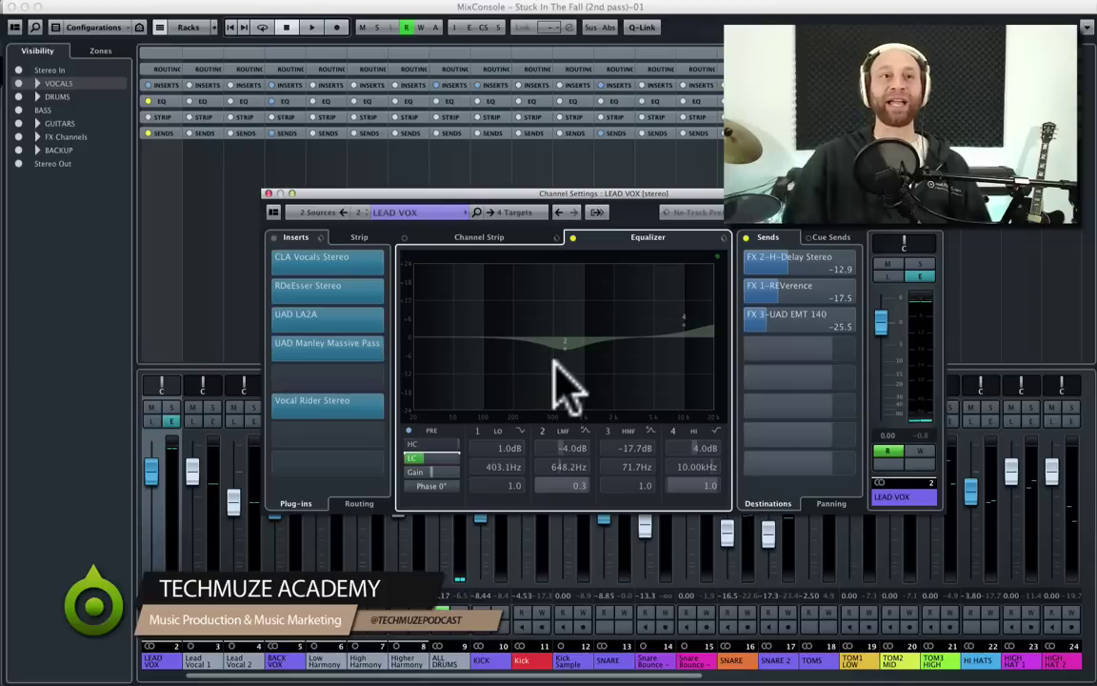
# - Reactivate the LEAD VOX equalizer during full-mix playback to compare it with the bypassed sound, and stop playback
pyautogui.moveTo(563, 358)
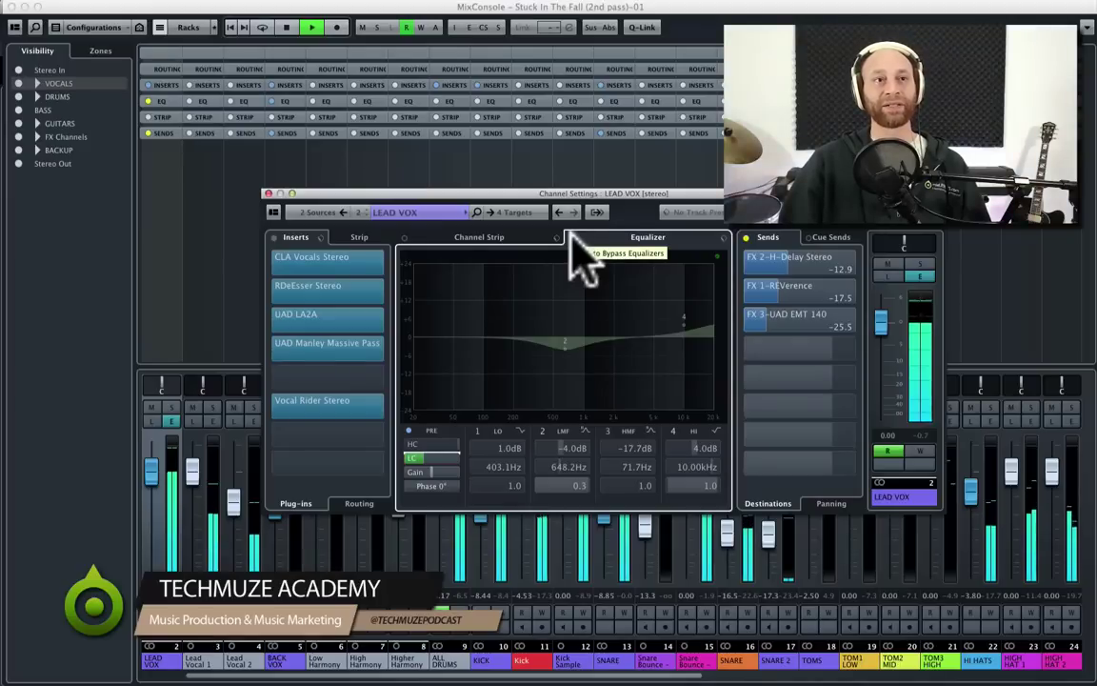
pyautogui.click(570, 236)
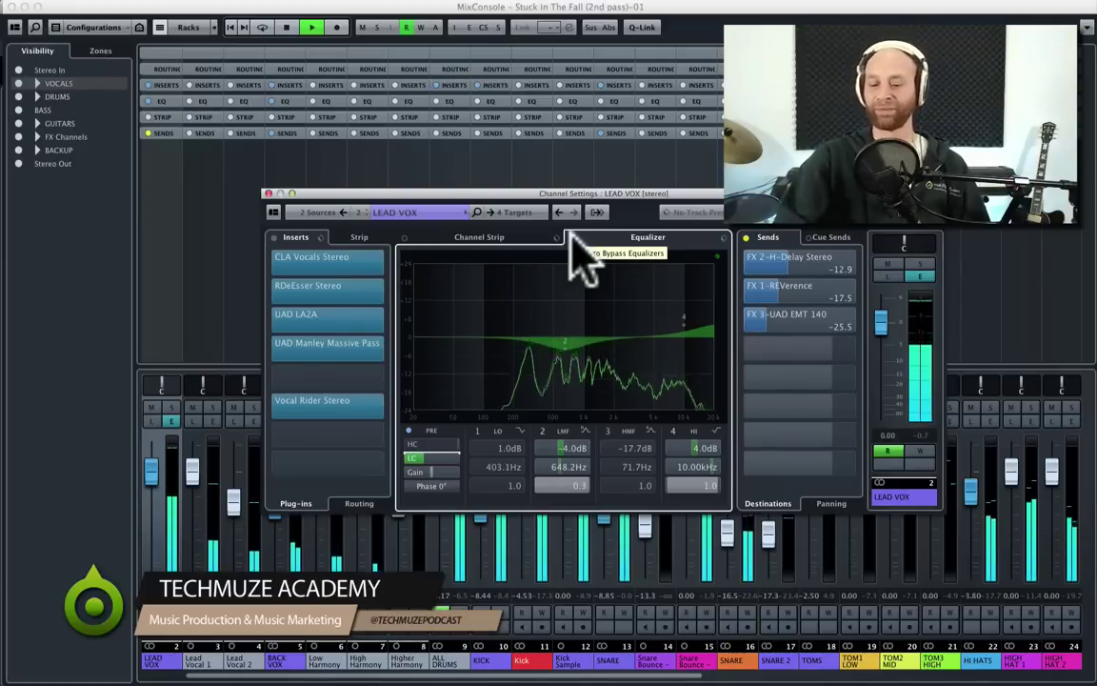
pyautogui.press('space')
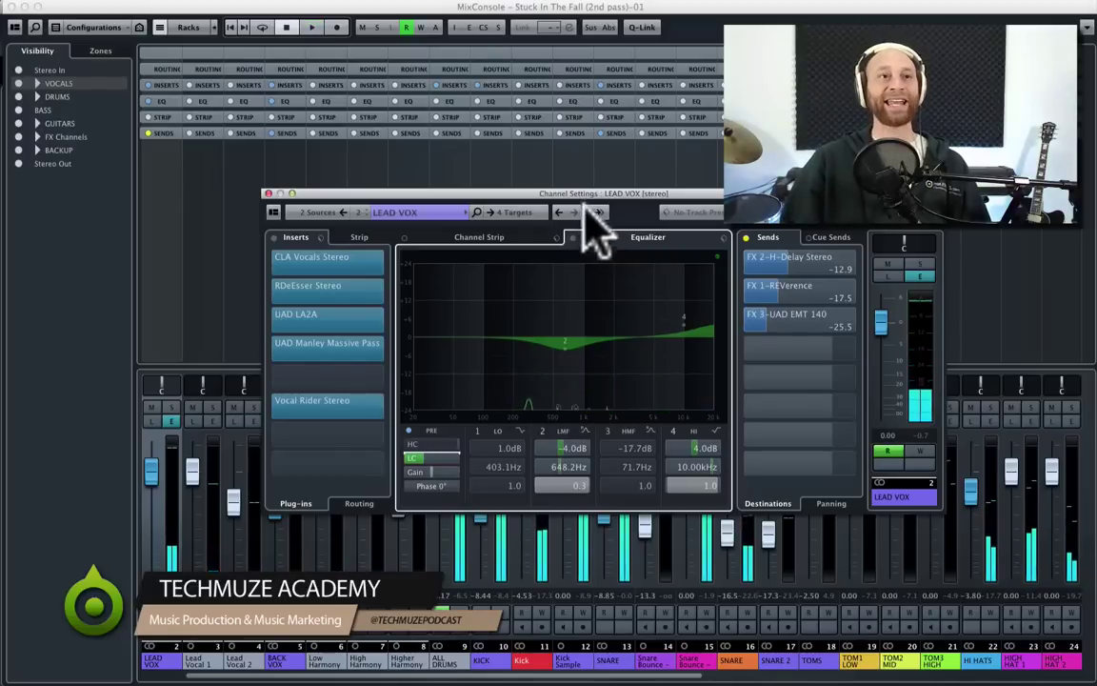
# - Reposition the Channel Settings window and switch it between Lead Vocal 1 and Lead Vocal 2 to examine their inserts, equalizer and sends
pyautogui.click(583, 190)
pyautogui.moveTo(584, 190); pyautogui.dragTo(544, 196)
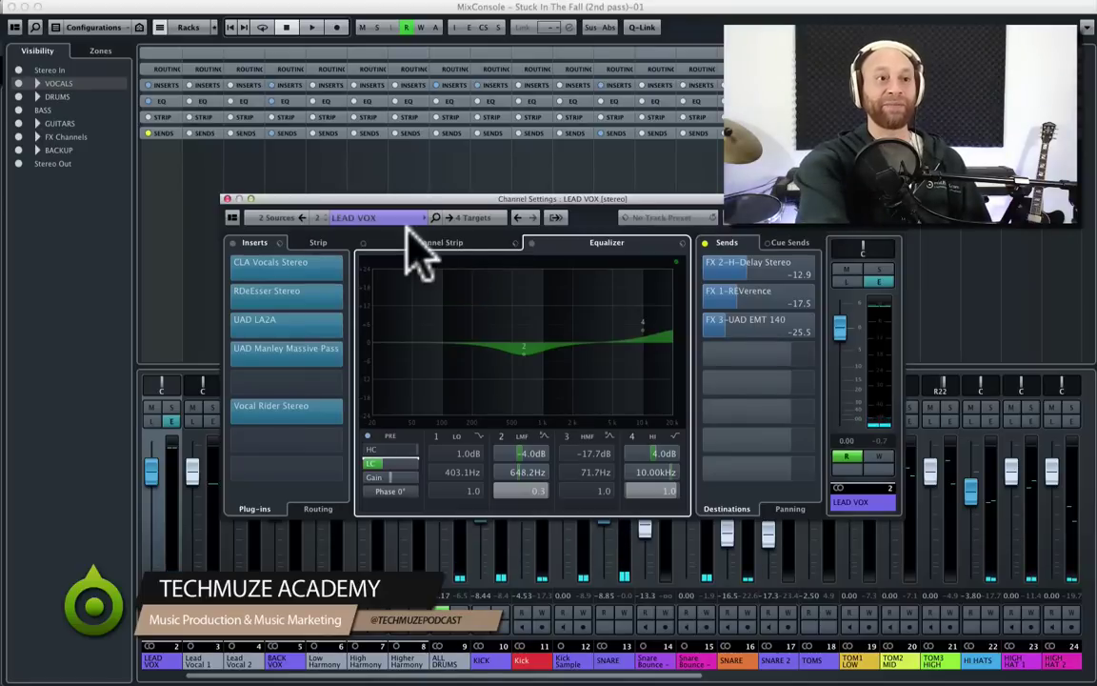
pyautogui.press('Right')
pyautogui.press('Right')
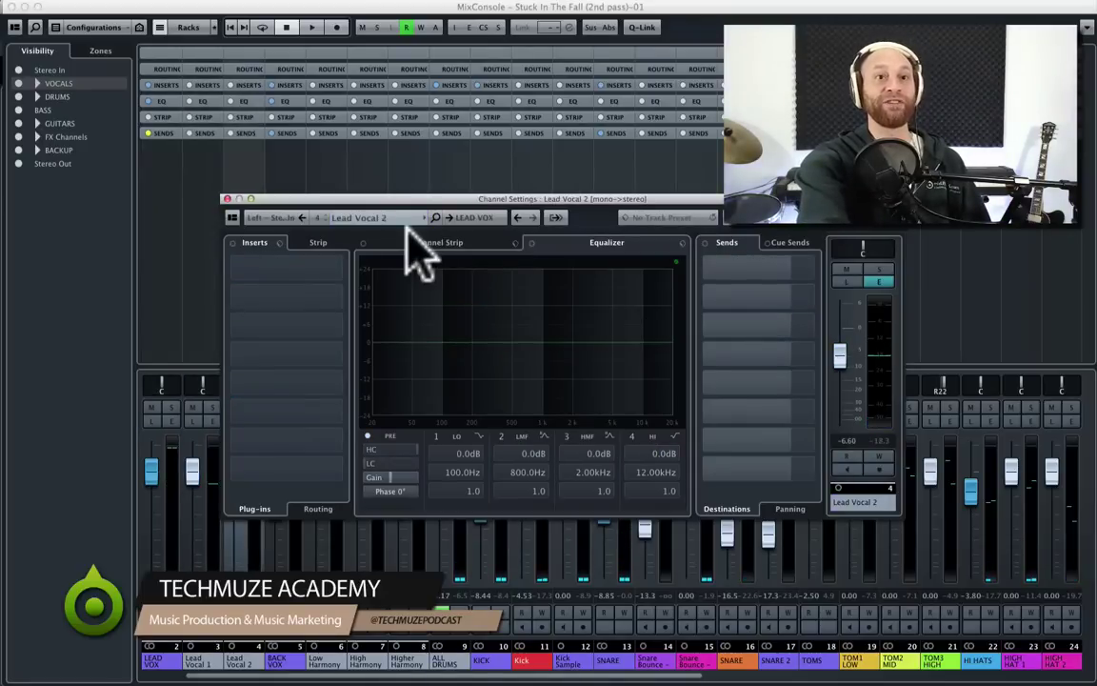
pyautogui.press('Left')
pyautogui.press('Right')
pyautogui.press('Left')
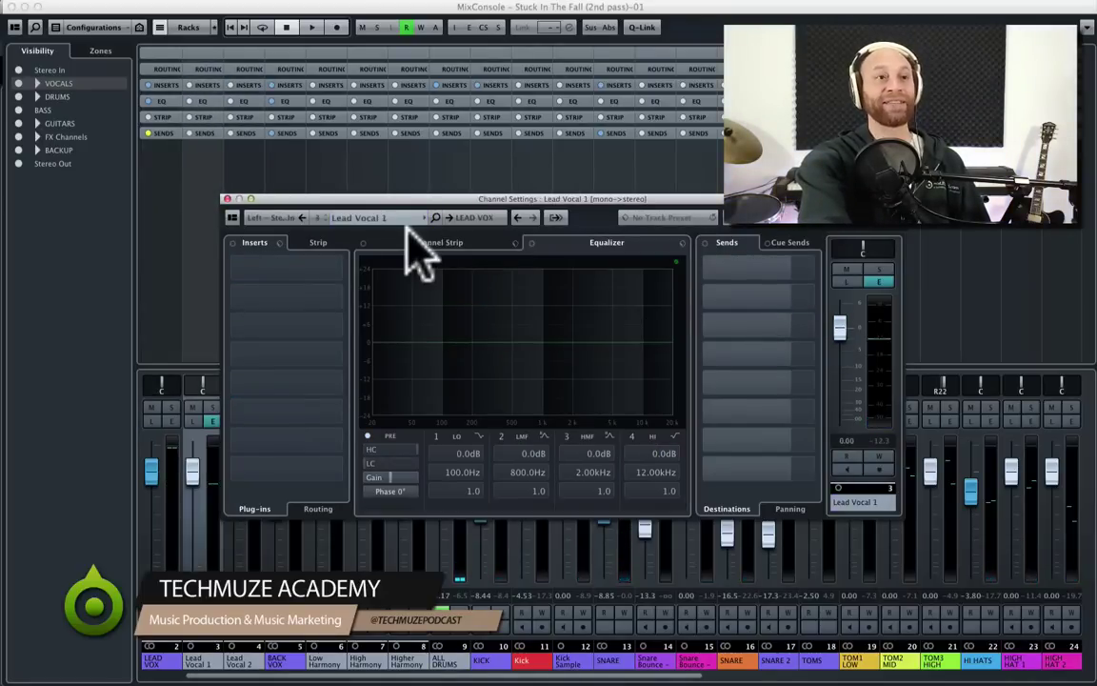
pyautogui.press('Right')
pyautogui.press('Left')
pyautogui.press('Right')
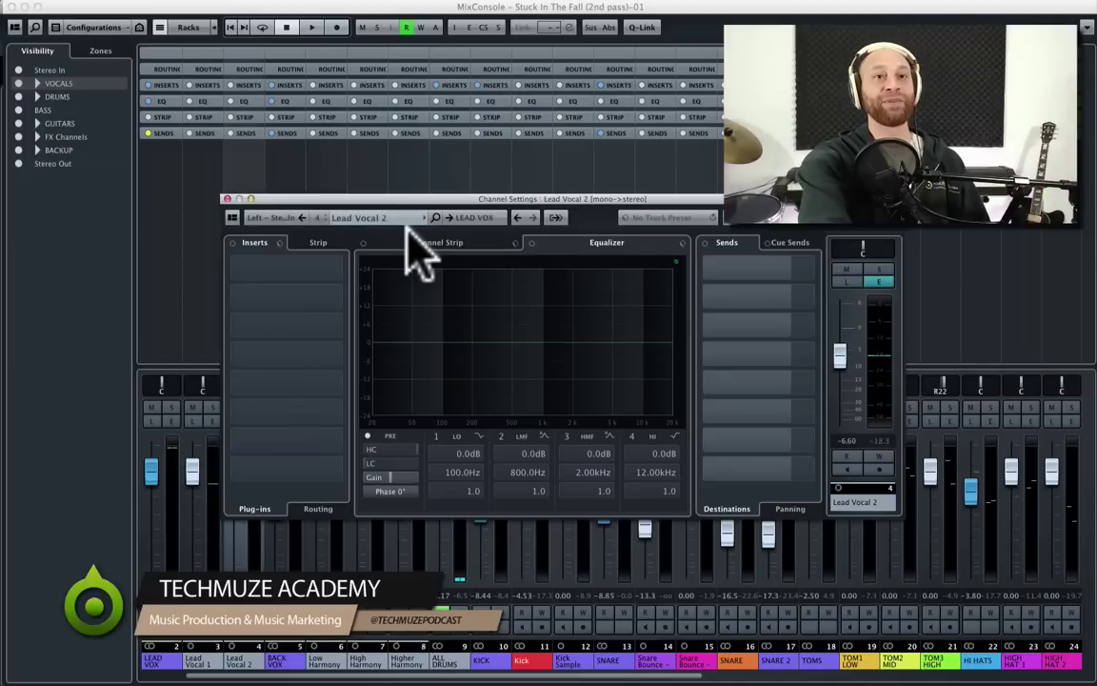
pyautogui.press('Left')
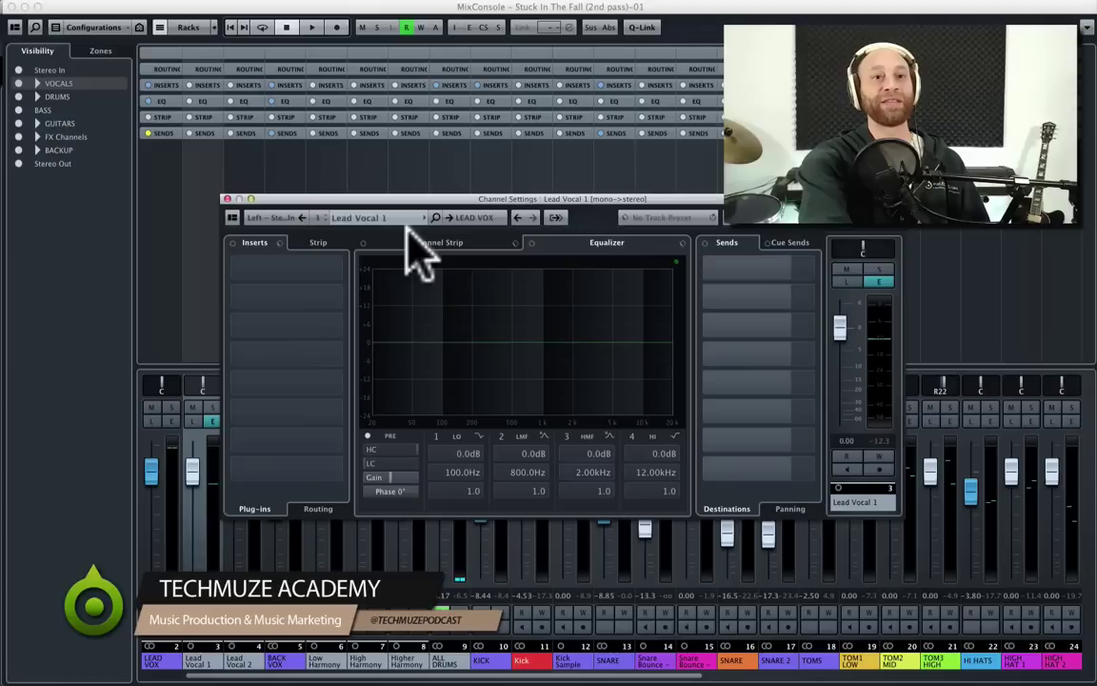
pyautogui.press('Right')
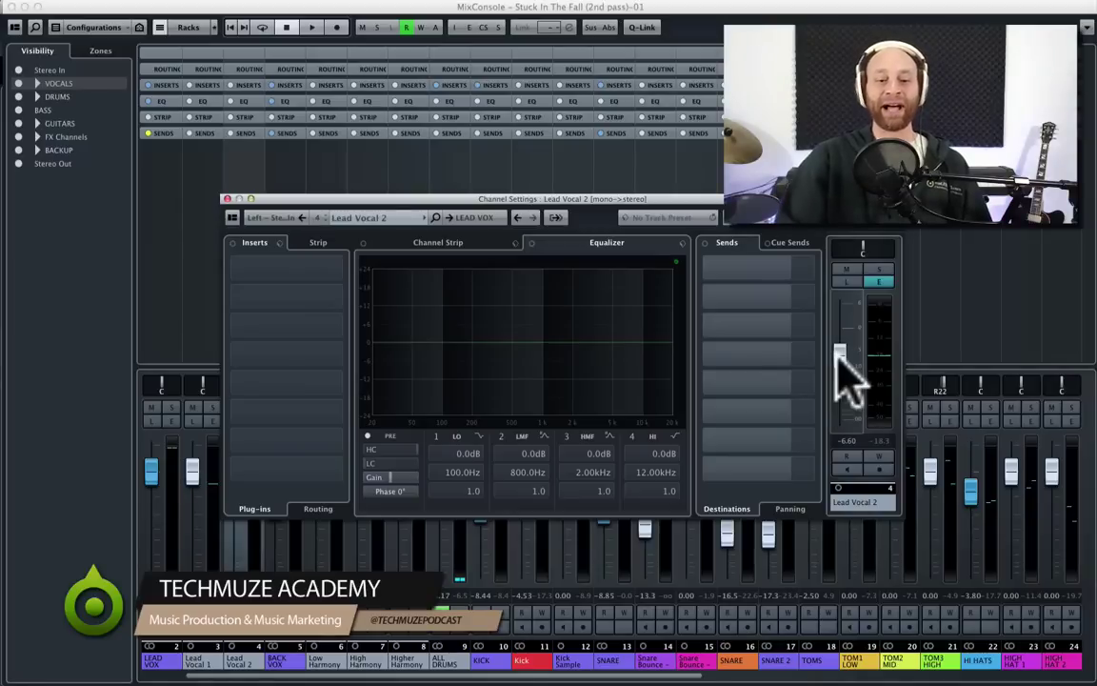
# - Show the BACK VOX channel settings and open its CLA Vocals Stereo insert, positioning both windows within view
pyautogui.press('Right')
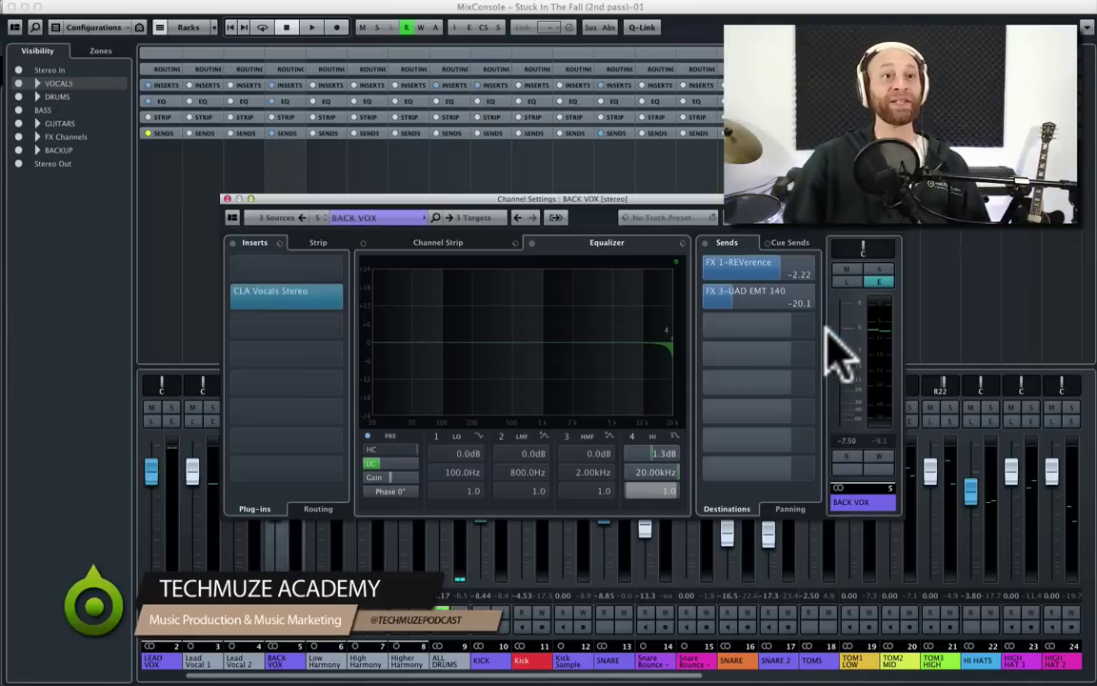
pyautogui.click(624, 197)
pyautogui.moveTo(624, 197); pyautogui.dragTo(631, 198)
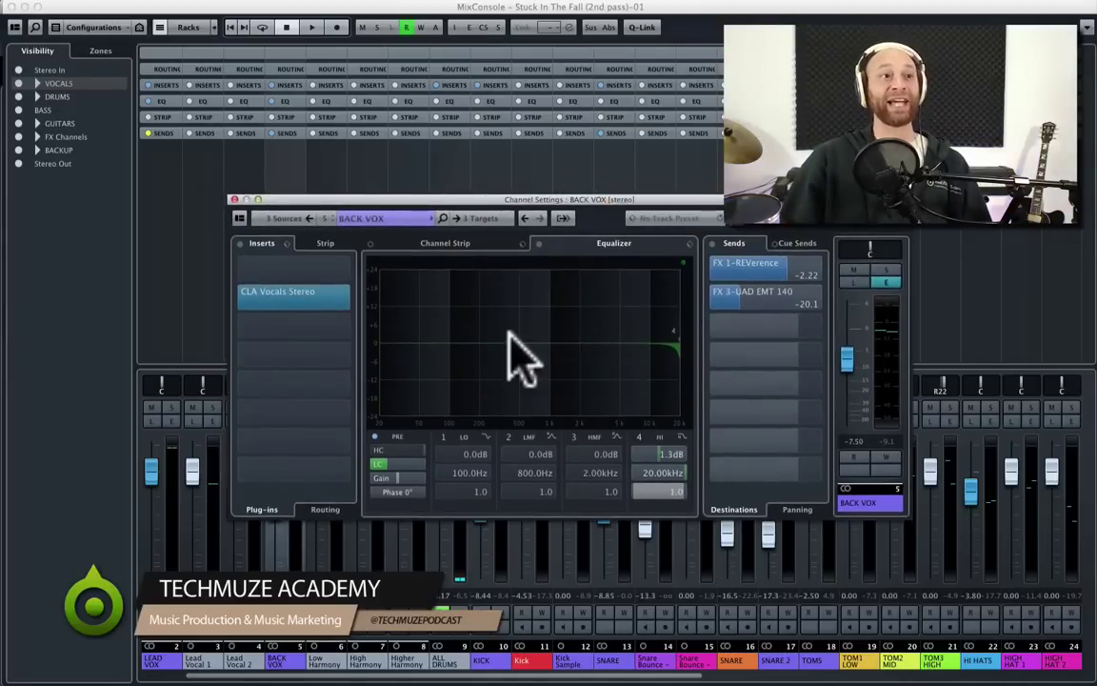
pyautogui.click(296, 298)
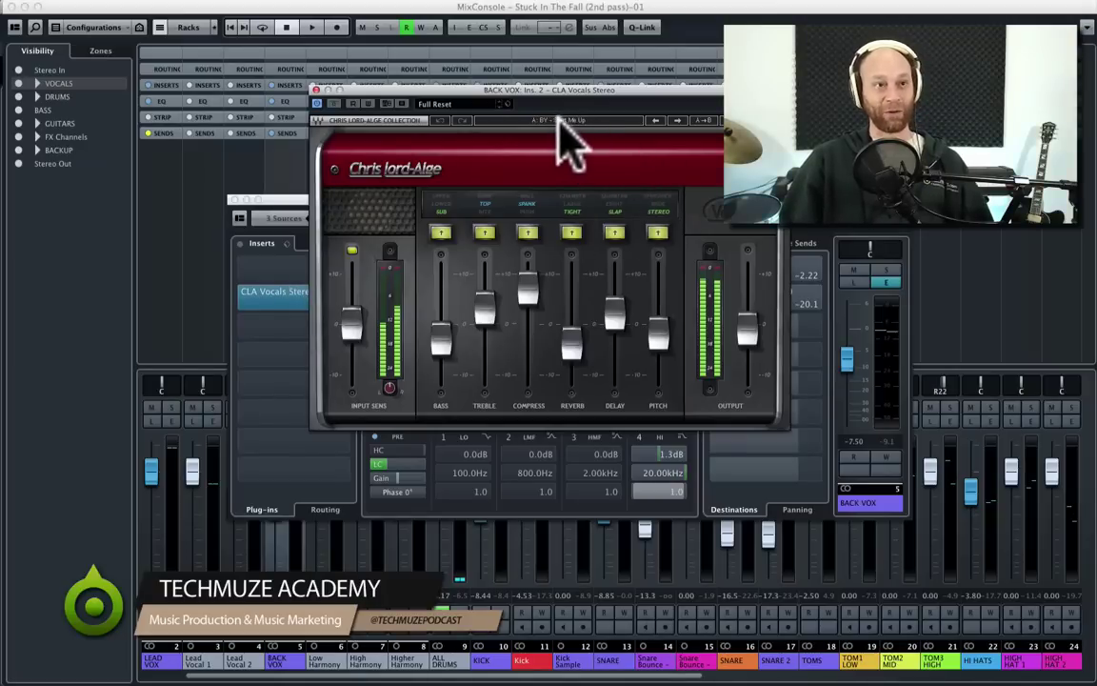
pyautogui.moveTo(566, 91); pyautogui.dragTo(581, 109)
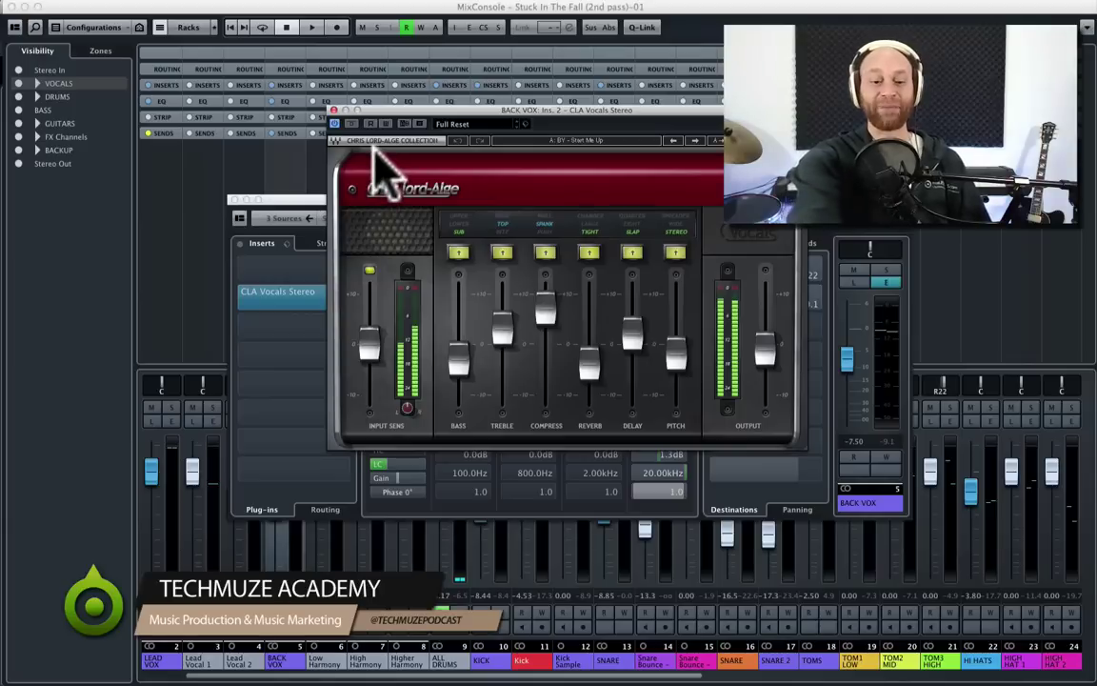
# - Solo the BACK VOX channel and listen to the backing vocals with CLA Vocals Stereo active
pyautogui.press('s')
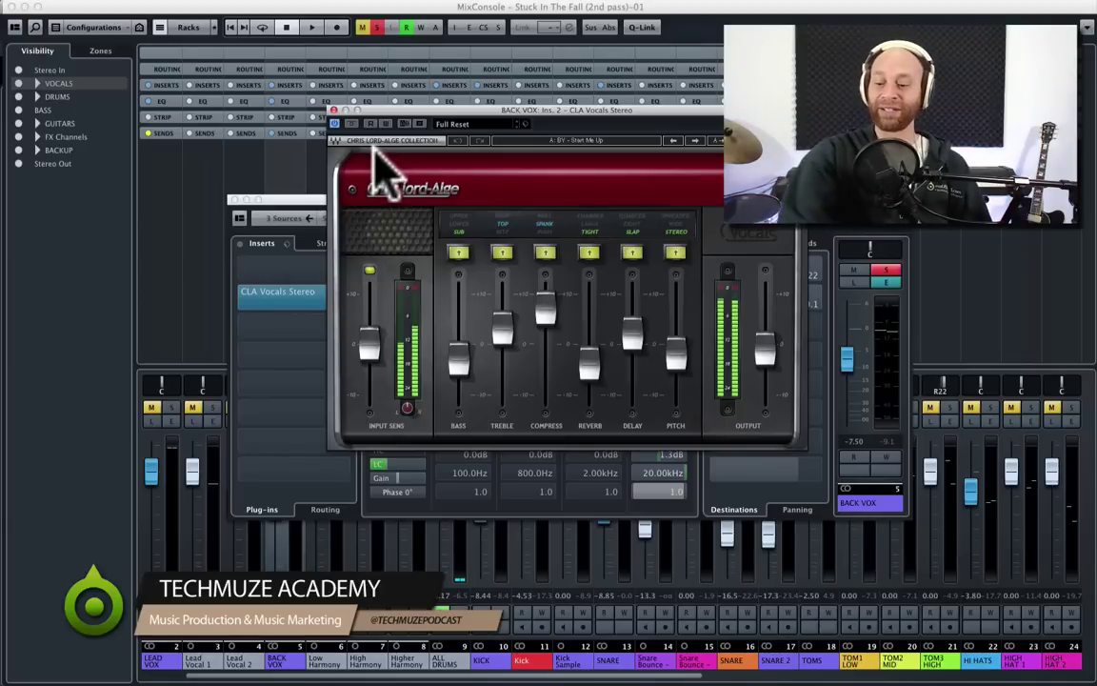
pyautogui.press('space')
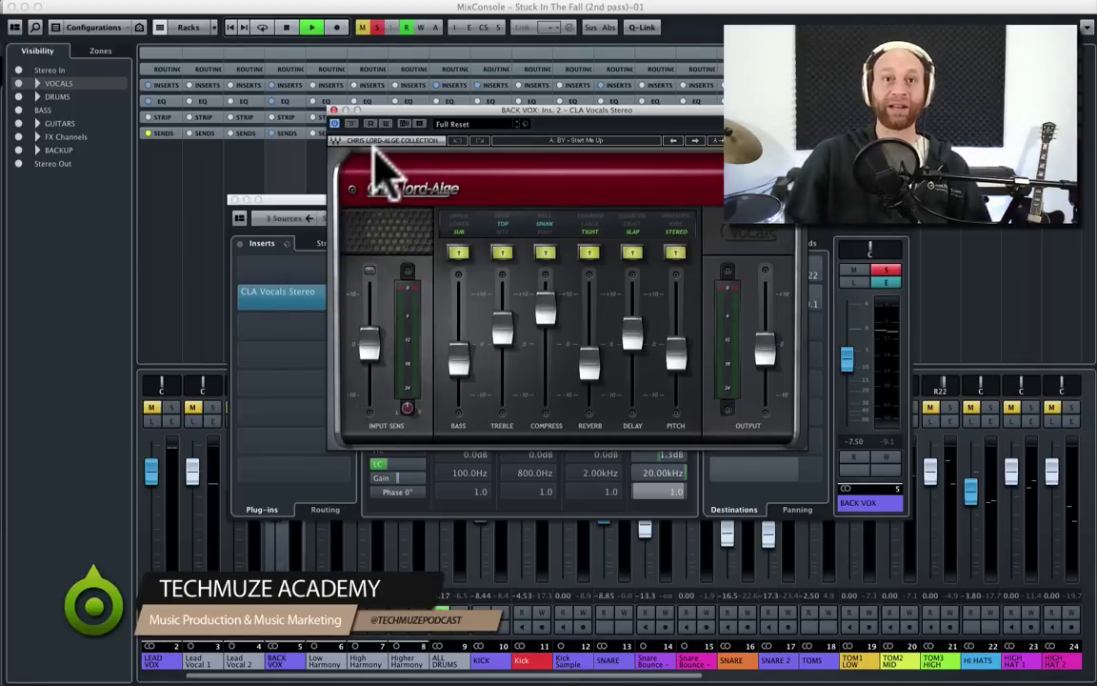
pyautogui.hotkey('ctrl', 'Up')
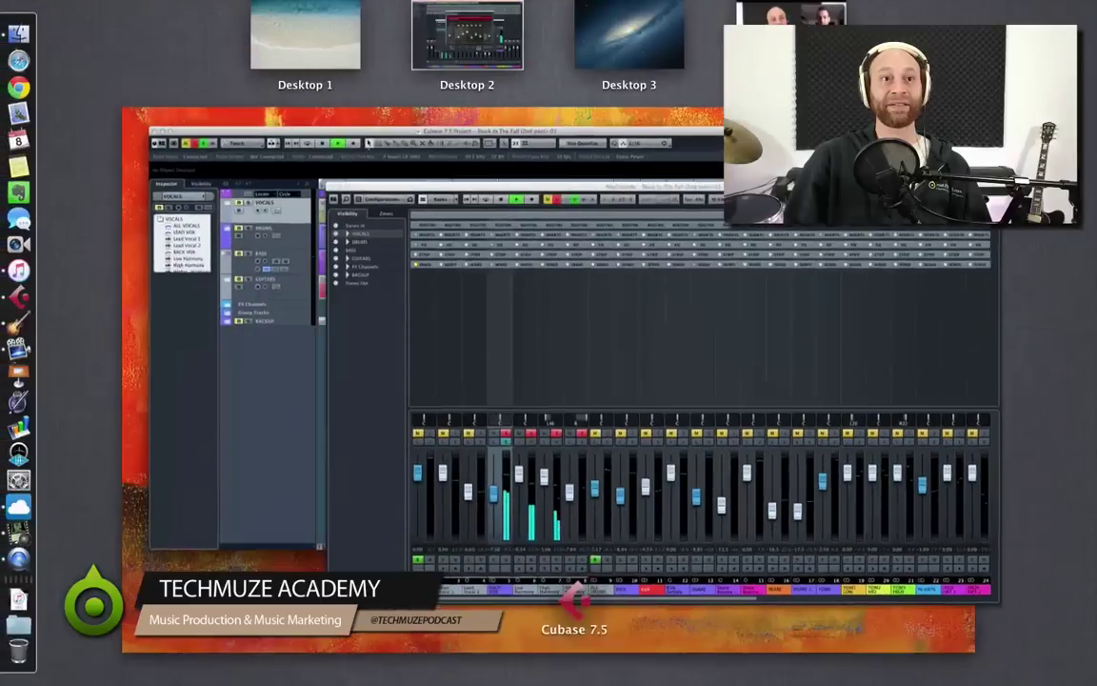
pyautogui.hotkey('ctrl', 'Up')
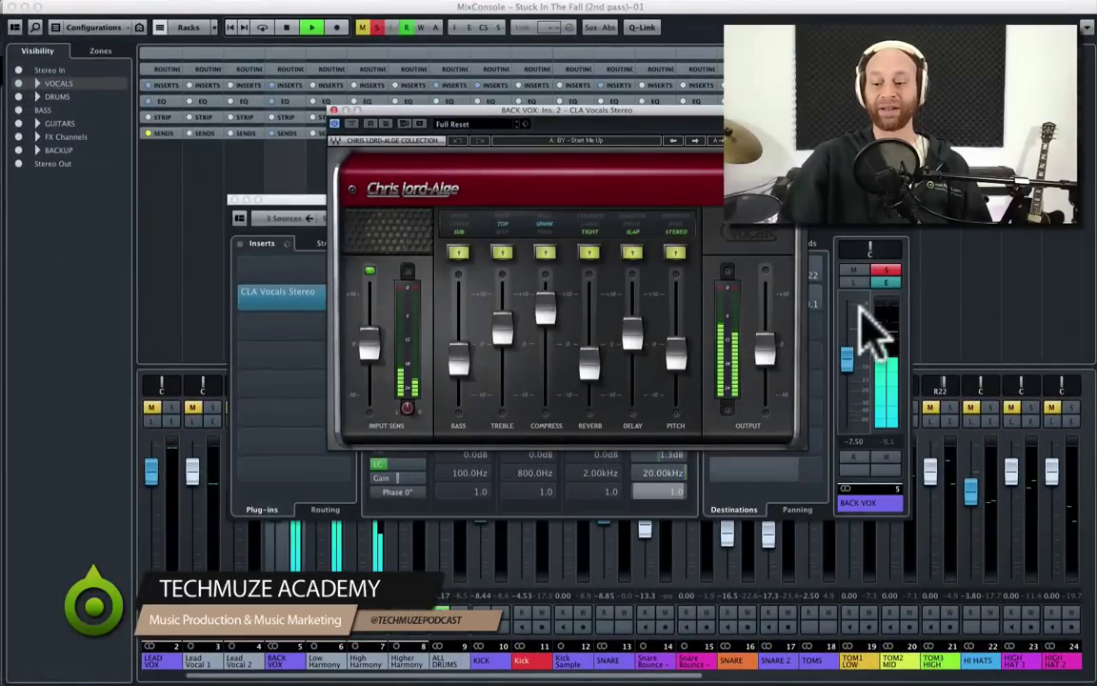
# - Compare the soloed backing vocals with CLA Vocals Stereo bypassed and active, stop playback, and shift its window aside
pyautogui.press('space')
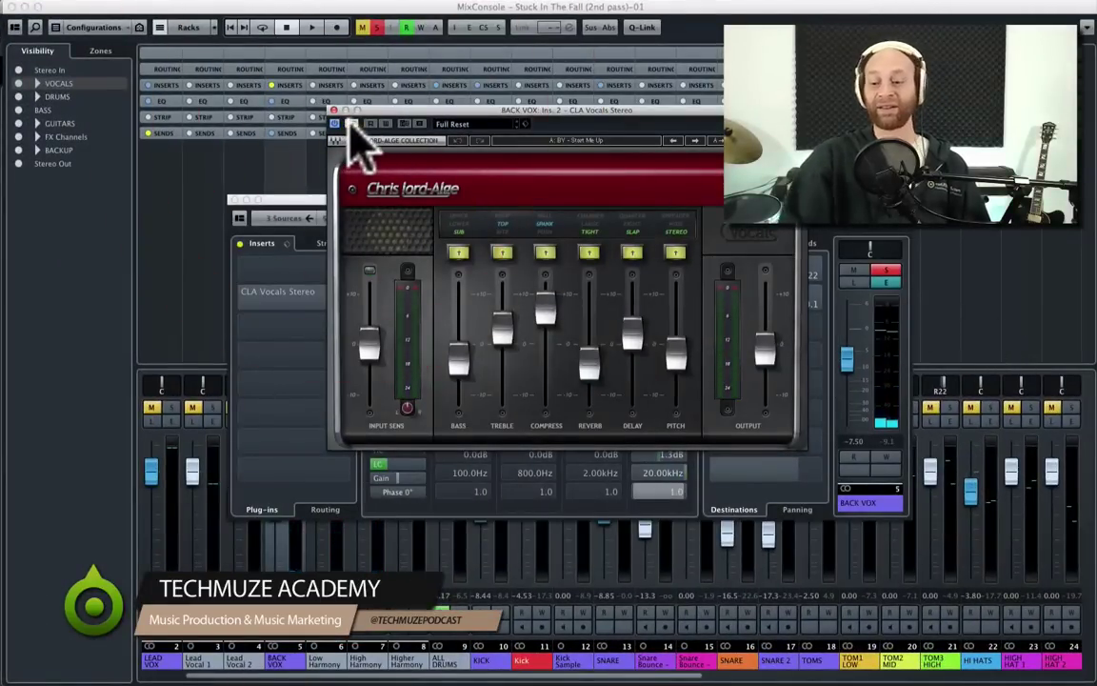
pyautogui.press('space')
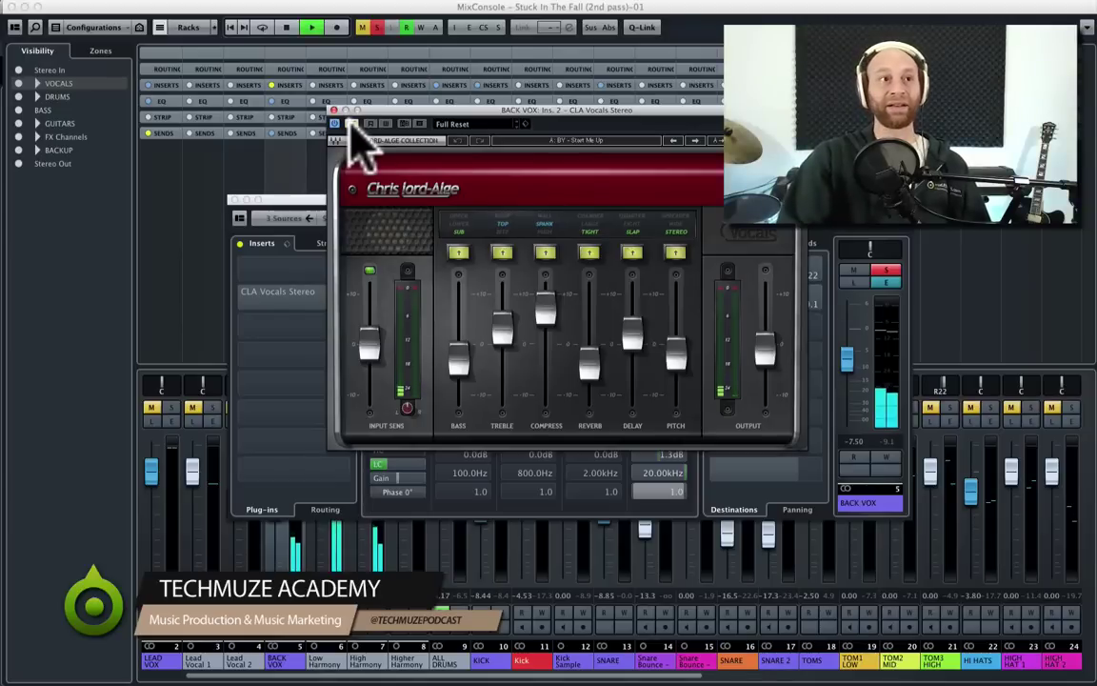
pyautogui.press('space')
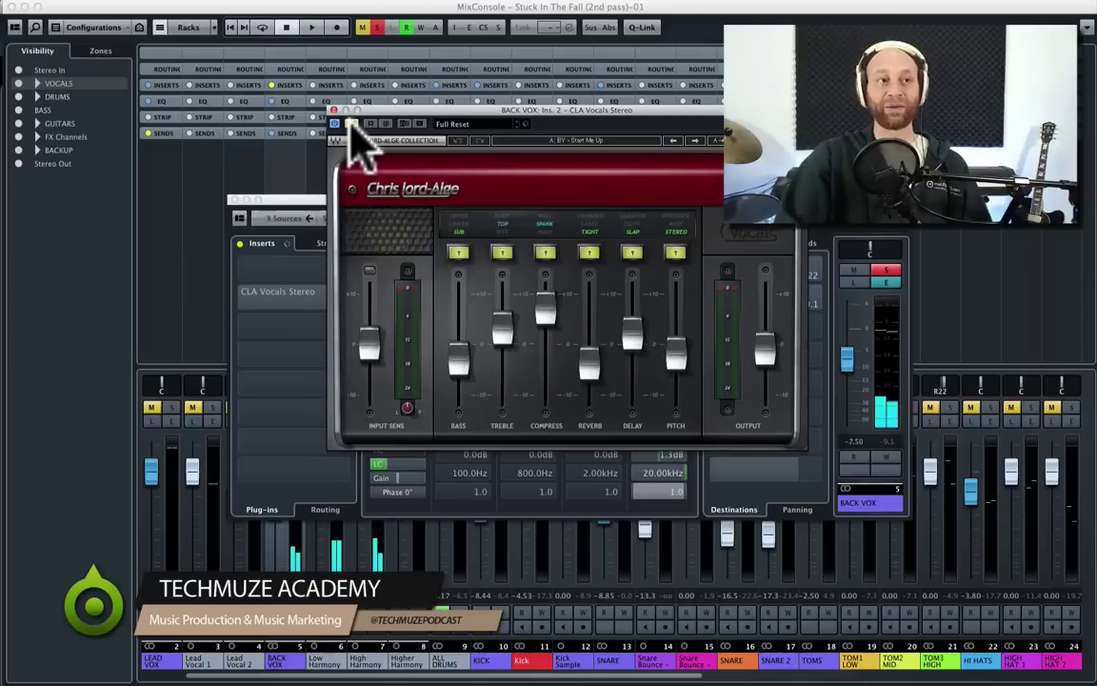
pyautogui.press('space')
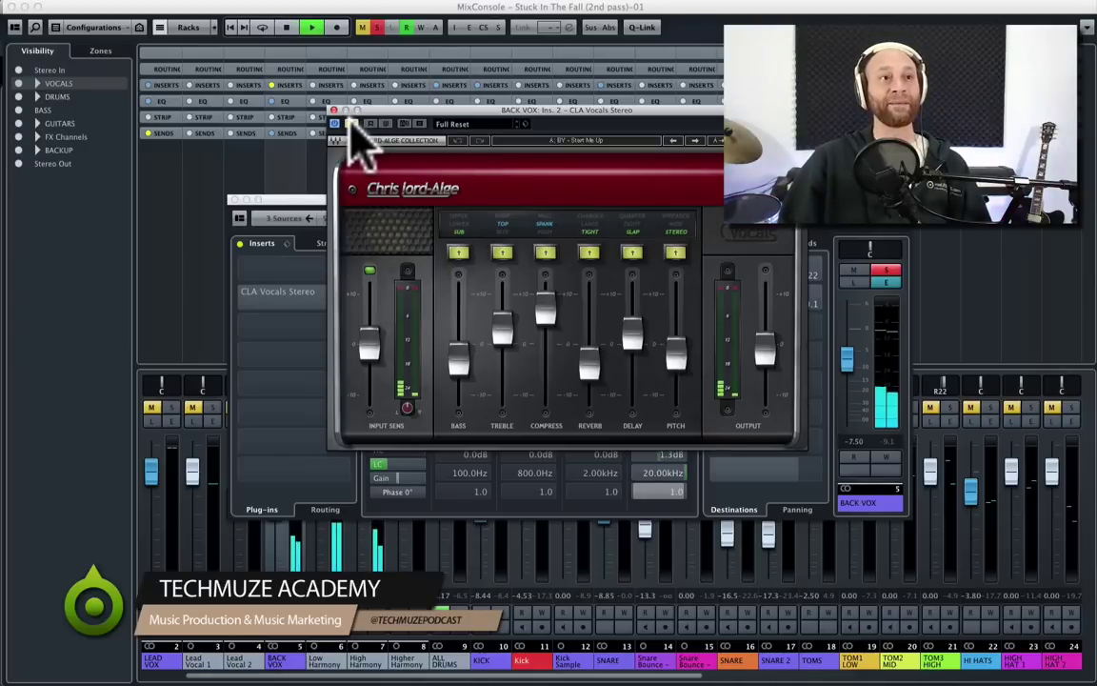
pyautogui.click(350, 124)
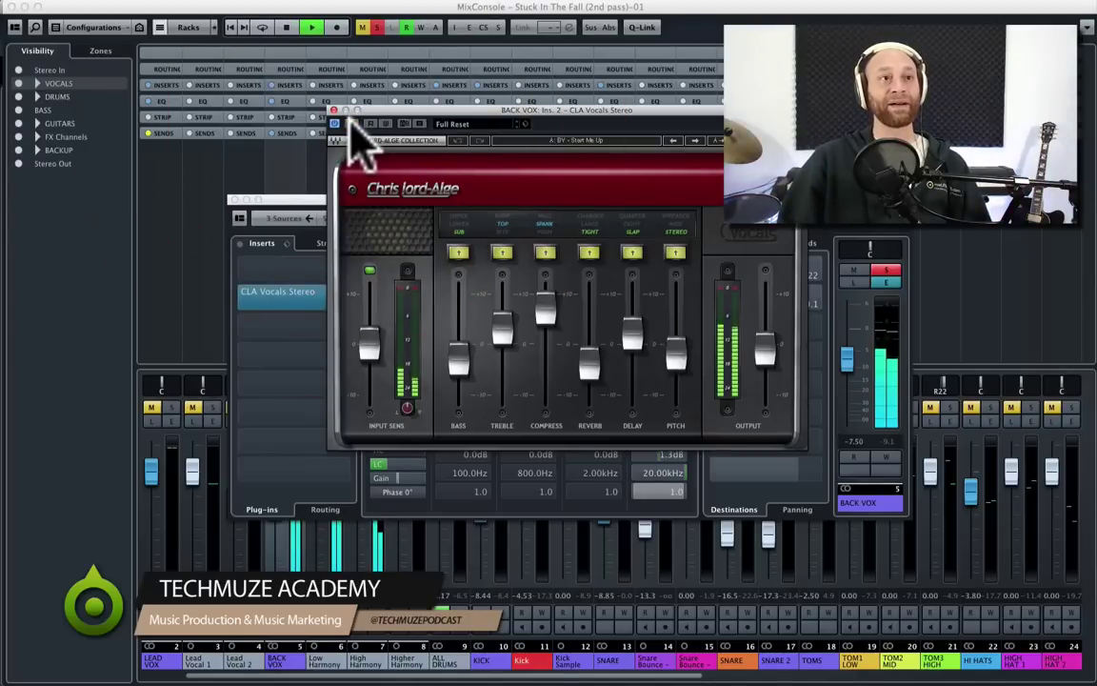
pyautogui.moveTo(350, 121); pyautogui.dragTo(388, 122)
pyautogui.press('space')
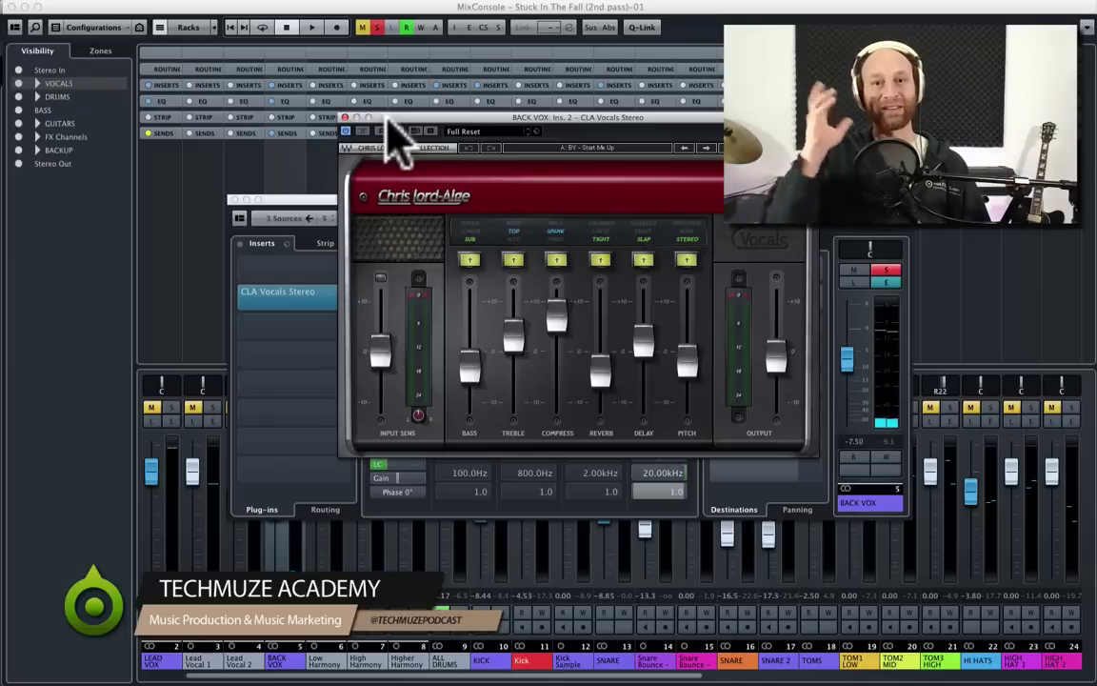
pyautogui.moveTo(385, 118); pyautogui.dragTo(402, 120)
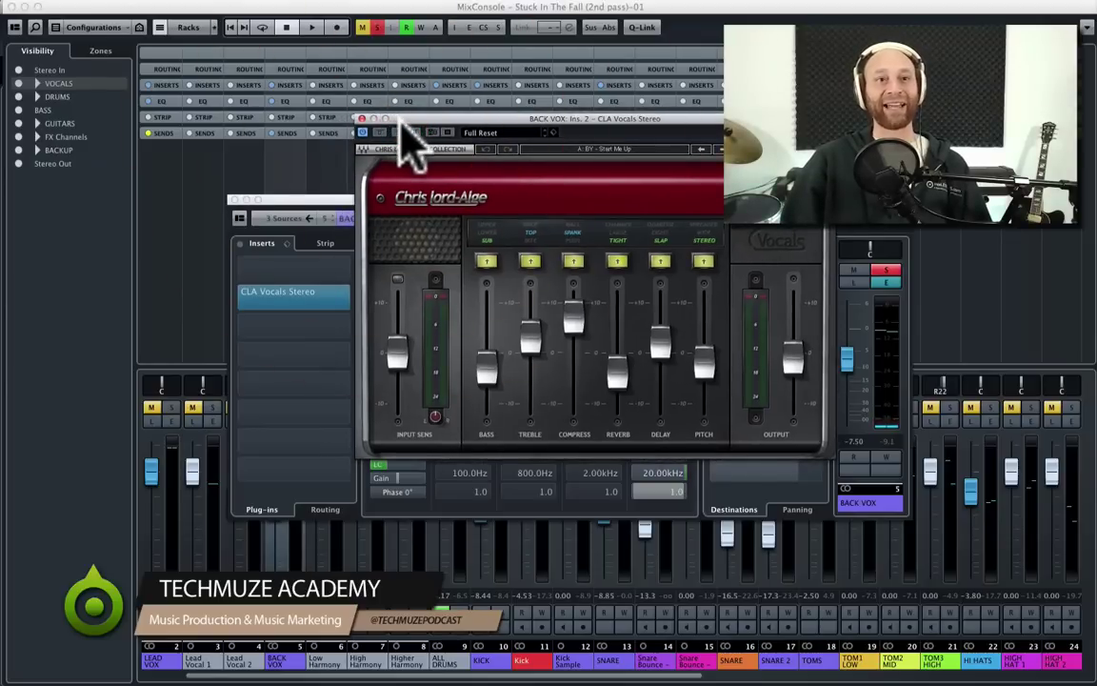
# - Close the CLA Vocals Stereo window and reposition the BACK VOX Channel Settings window
pyautogui.moveTo(394, 118); pyautogui.dragTo(388, 115)
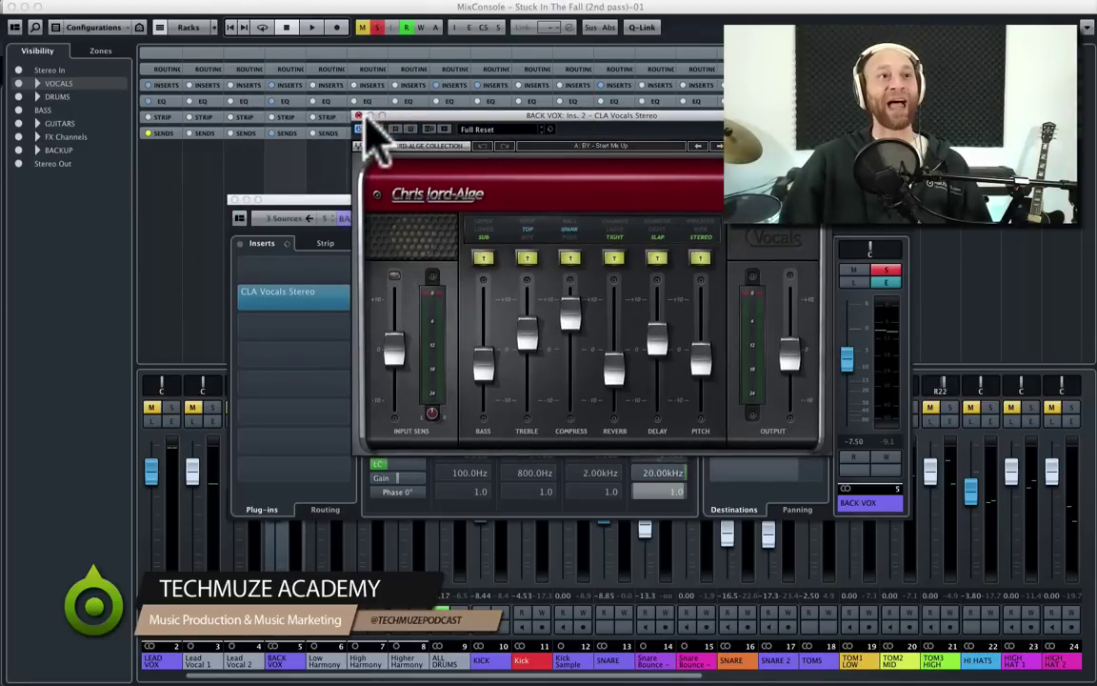
pyautogui.click(358, 116)
pyautogui.moveTo(726, 200); pyautogui.dragTo(703, 196)
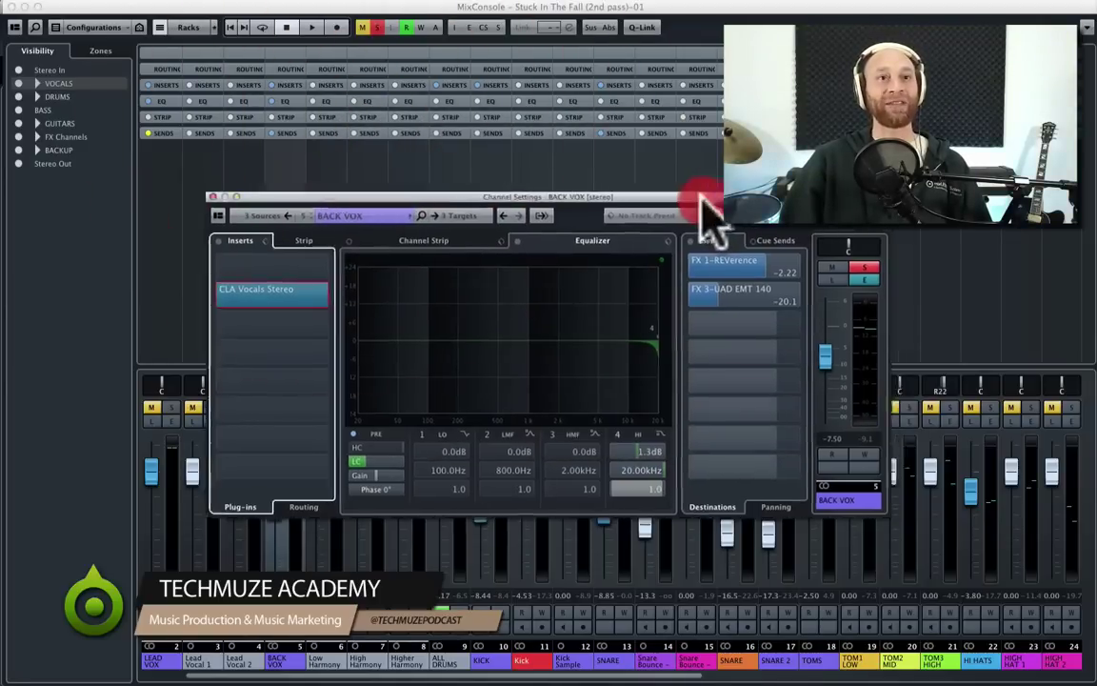
# - Listen to the soloed BACK VOX channel without its sends, and switch the FX 1-REVerence send back on to hear the difference
pyautogui.click(711, 270)
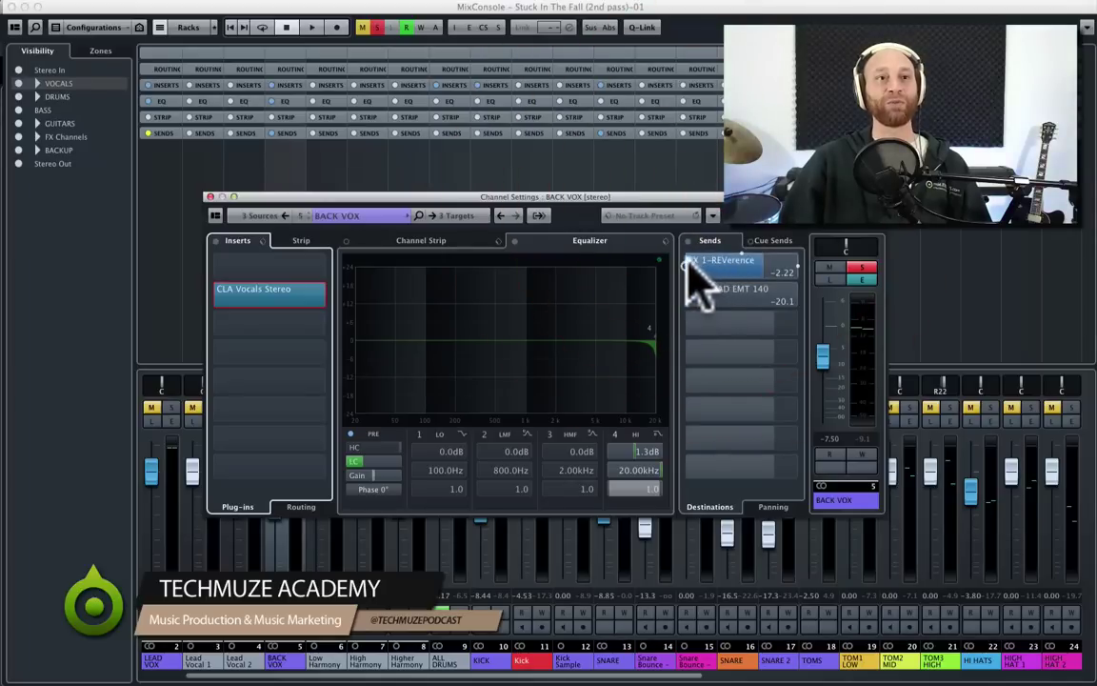
pyautogui.click(700, 267)
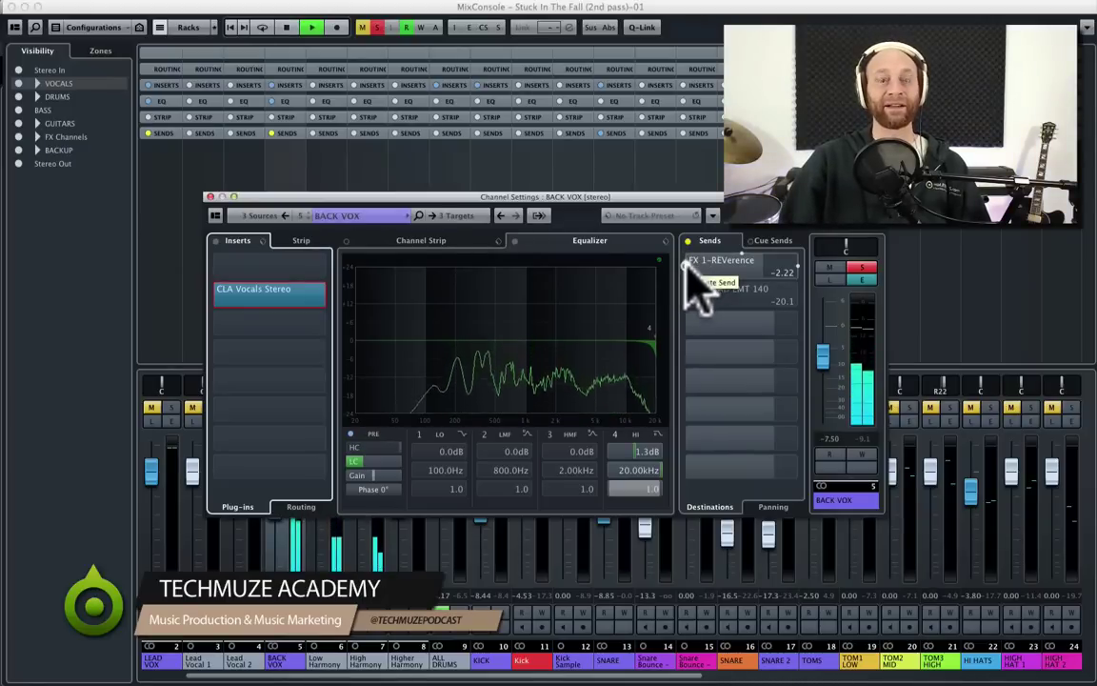
pyautogui.press('space')
pyautogui.press('space')
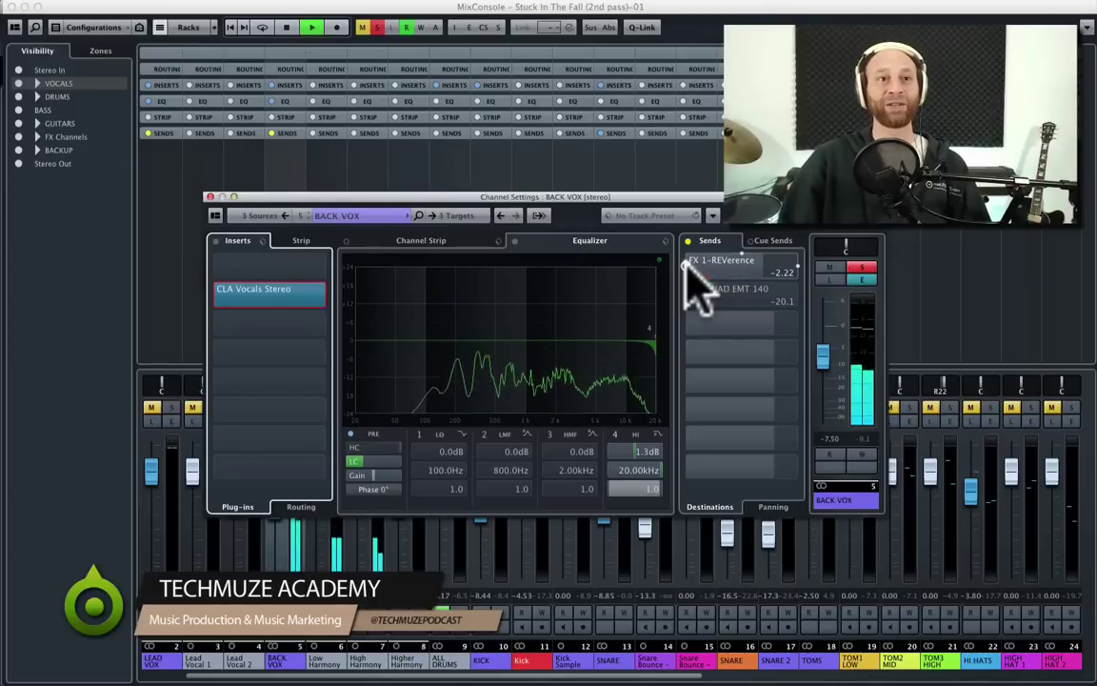
pyautogui.click(686, 267)
pyautogui.press('space')
pyautogui.press('space')
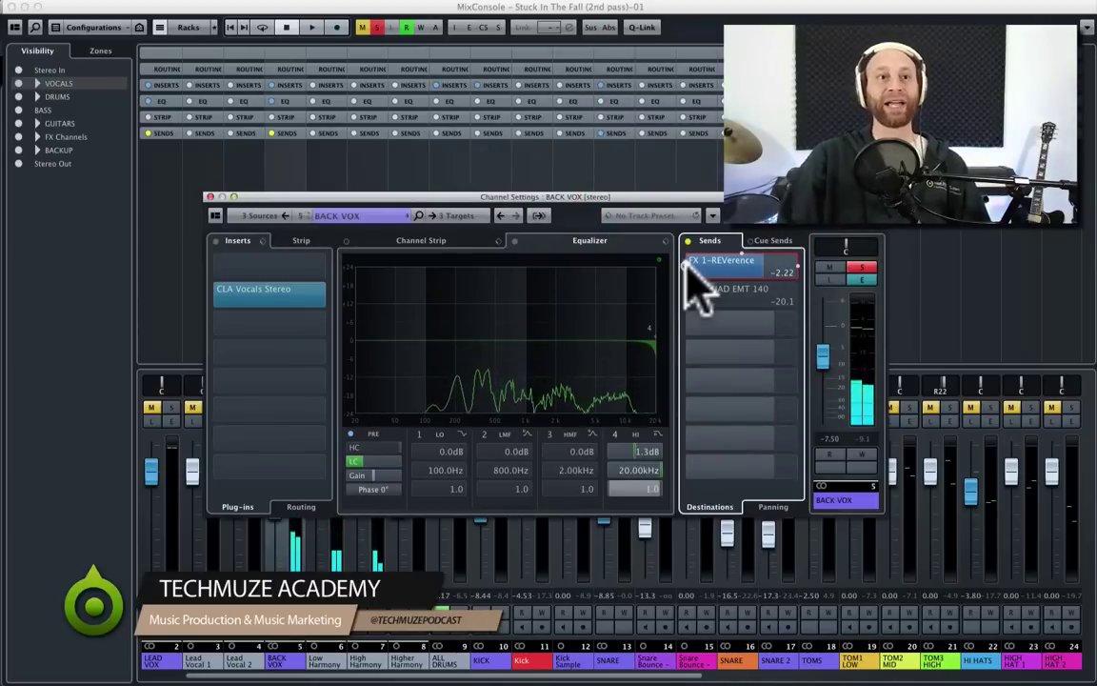
# - Switch the FX 3-UAD EMT 140 send of BACK VOX back on and listen to the backing vocals with both sends
pyautogui.press('space')
pyautogui.click(696, 295)
pyautogui.click(687, 290)
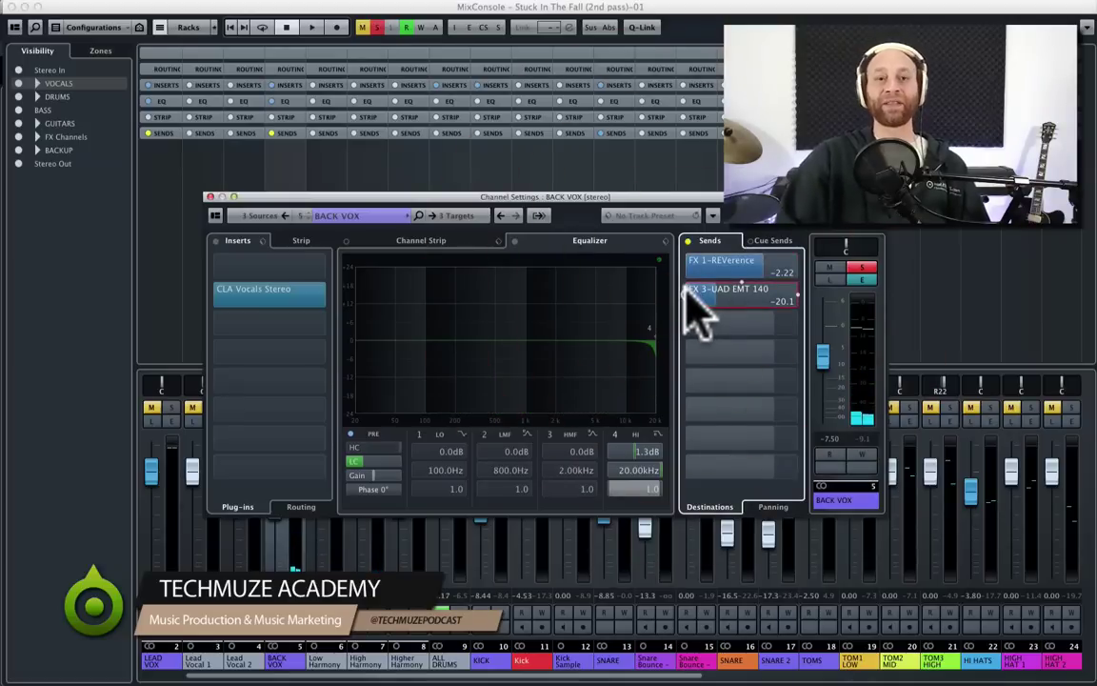
pyautogui.press('space')
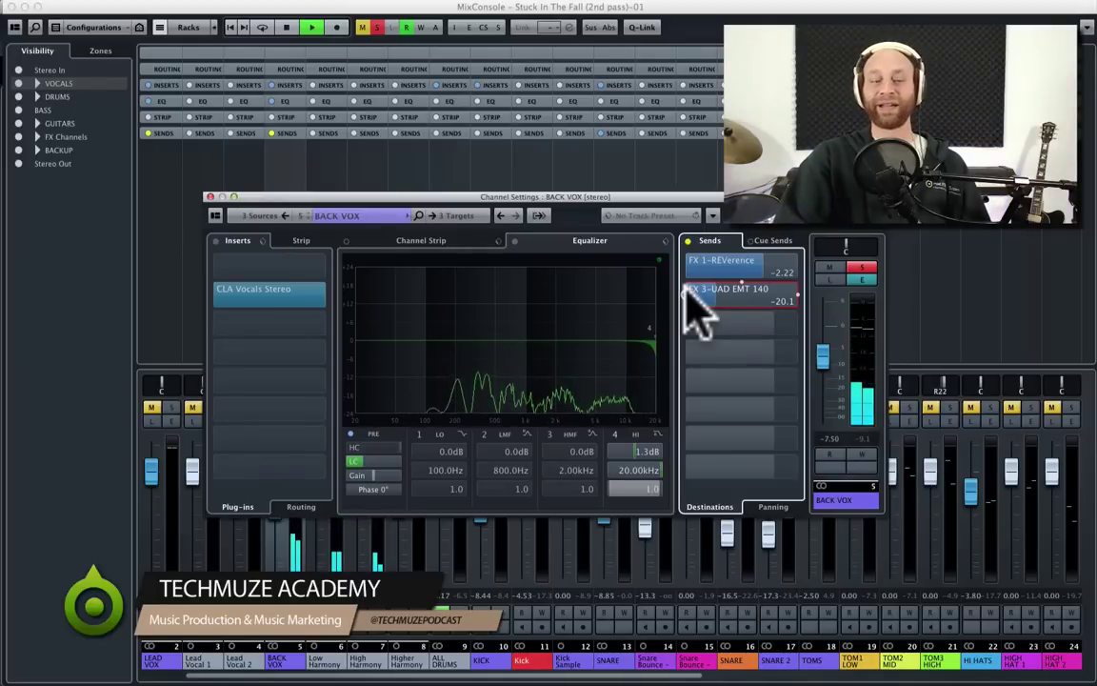
pyautogui.press('space')
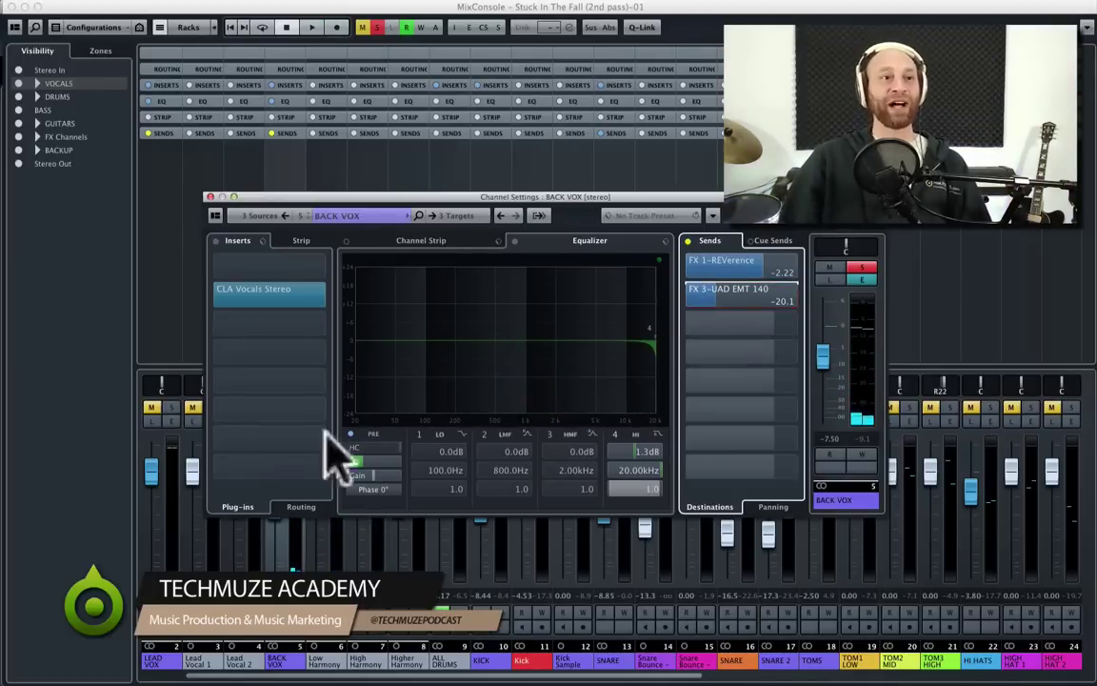
# - Compare the soloed BACK VOX channel with its low-cut filter and equalizer switched off and on, stopping playback at the end
pyautogui.click(365, 463)
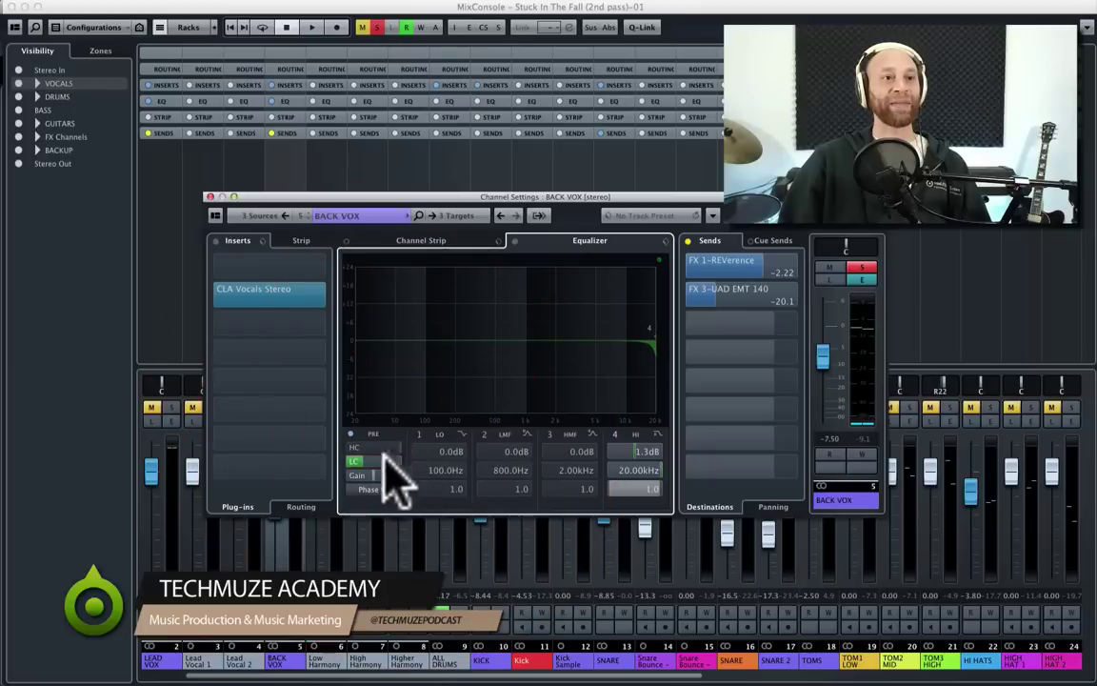
pyautogui.click(347, 461)
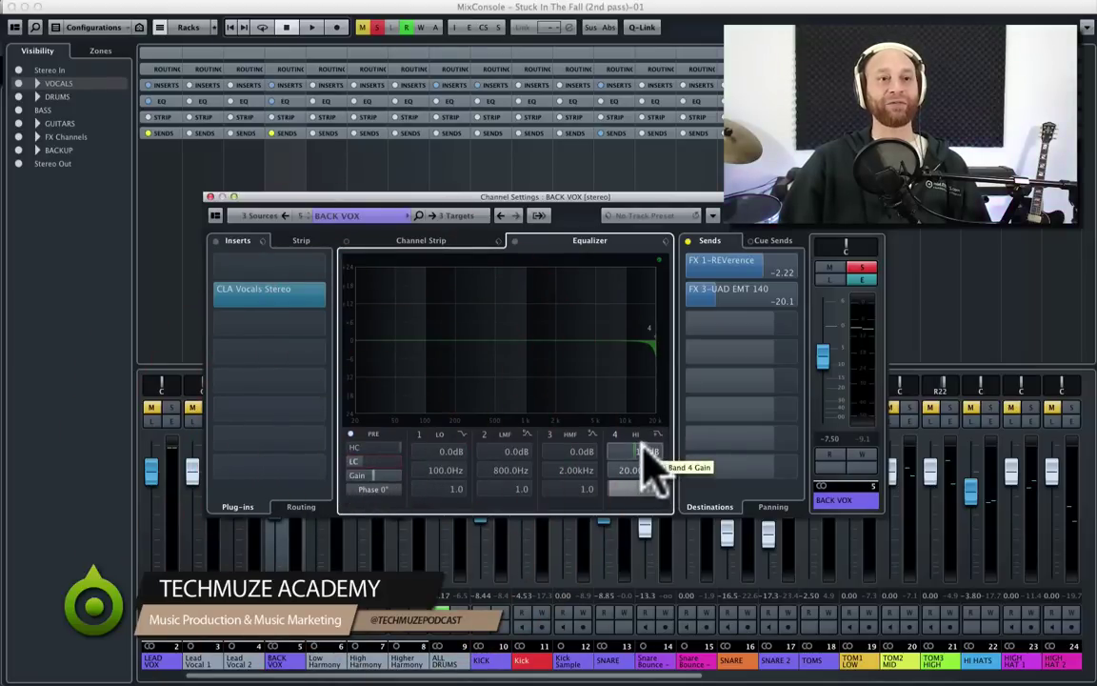
pyautogui.moveTo(642, 446); pyautogui.dragTo(651, 332)
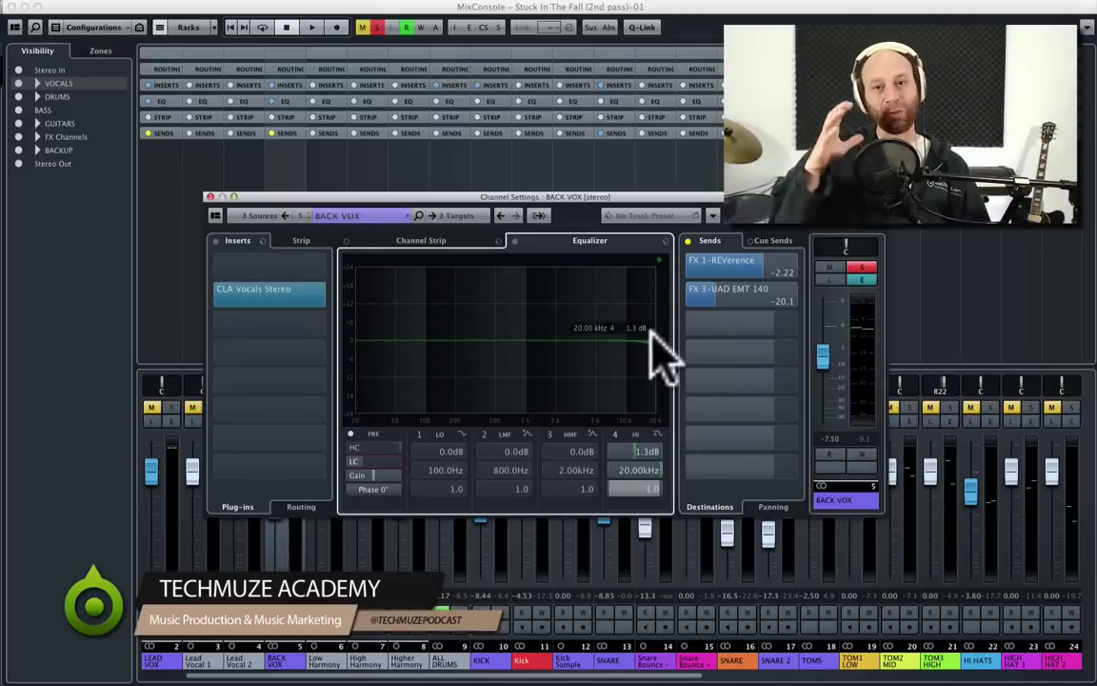
pyautogui.click(515, 241)
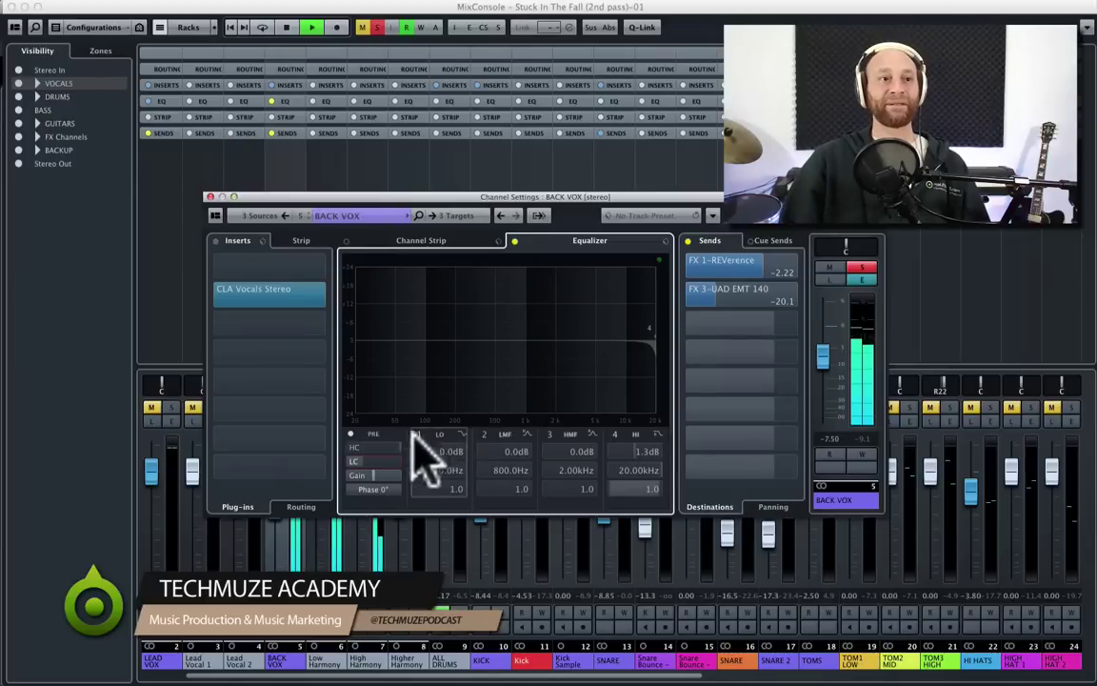
pyautogui.click(349, 461)
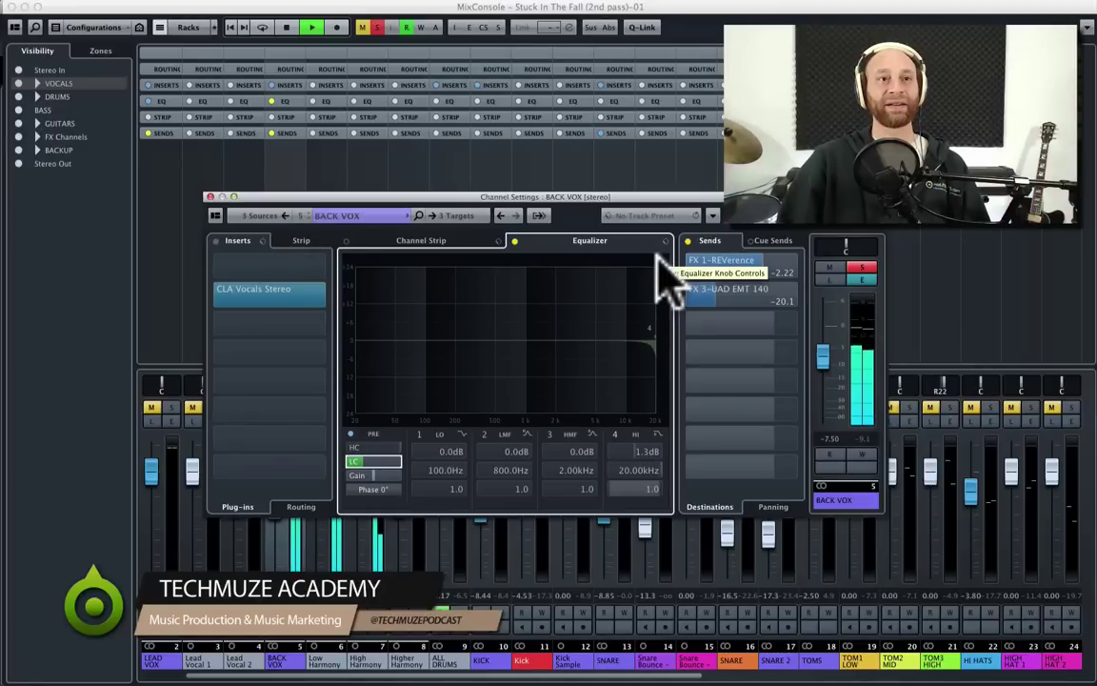
pyautogui.click(514, 240)
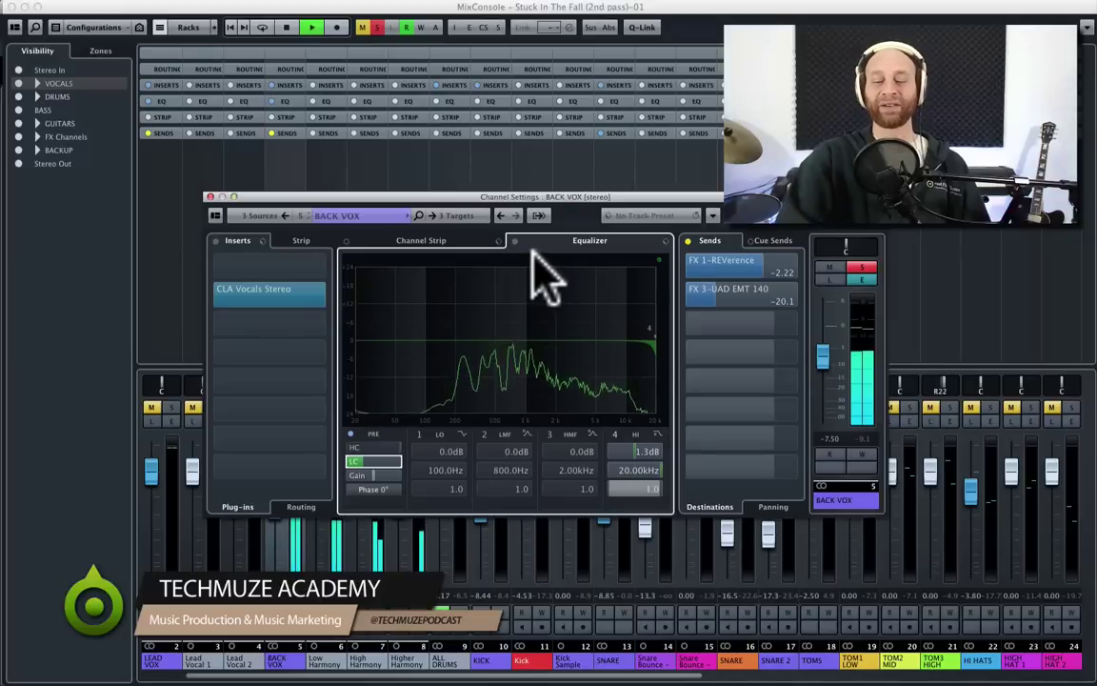
pyautogui.press('space')
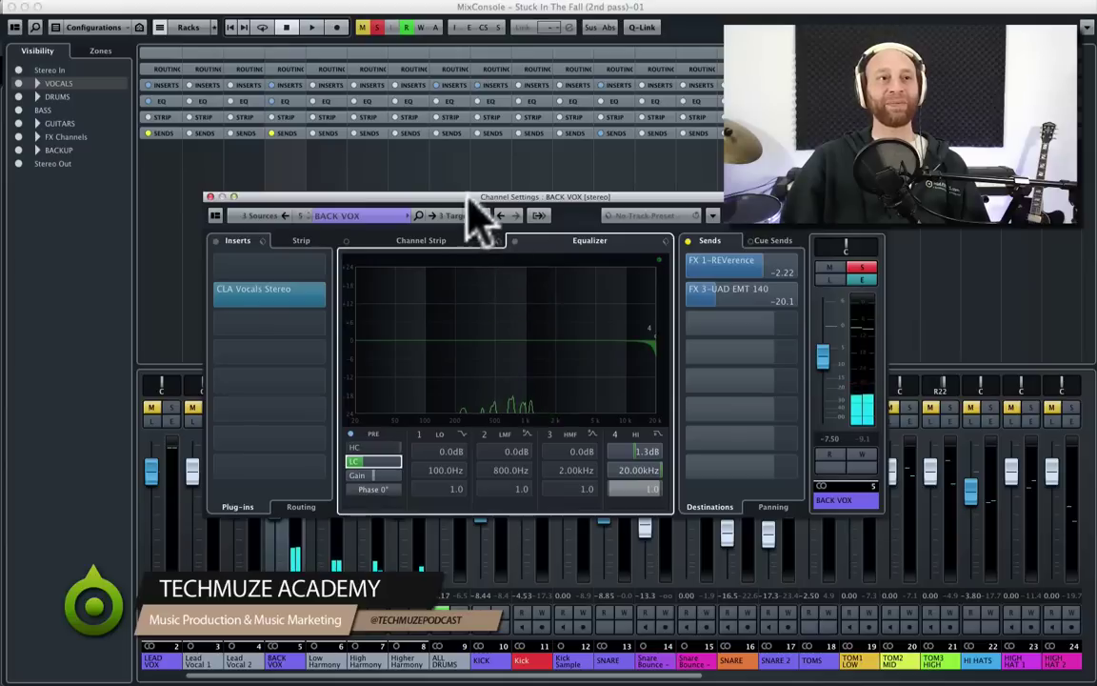
# - Clear all channel mutes and solos, shifting the Channel Settings window slightly
pyautogui.moveTo(466, 197); pyautogui.dragTo(467, 191)
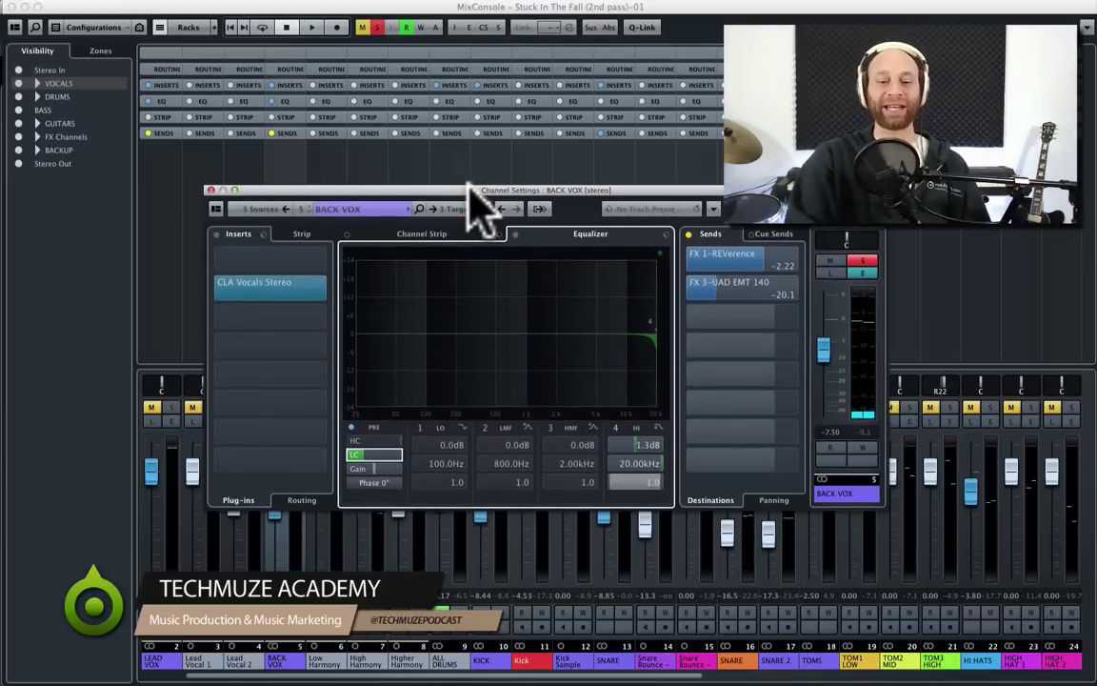
pyautogui.hotkey('alt', 'm')
pyautogui.hotkey('alt', 's')
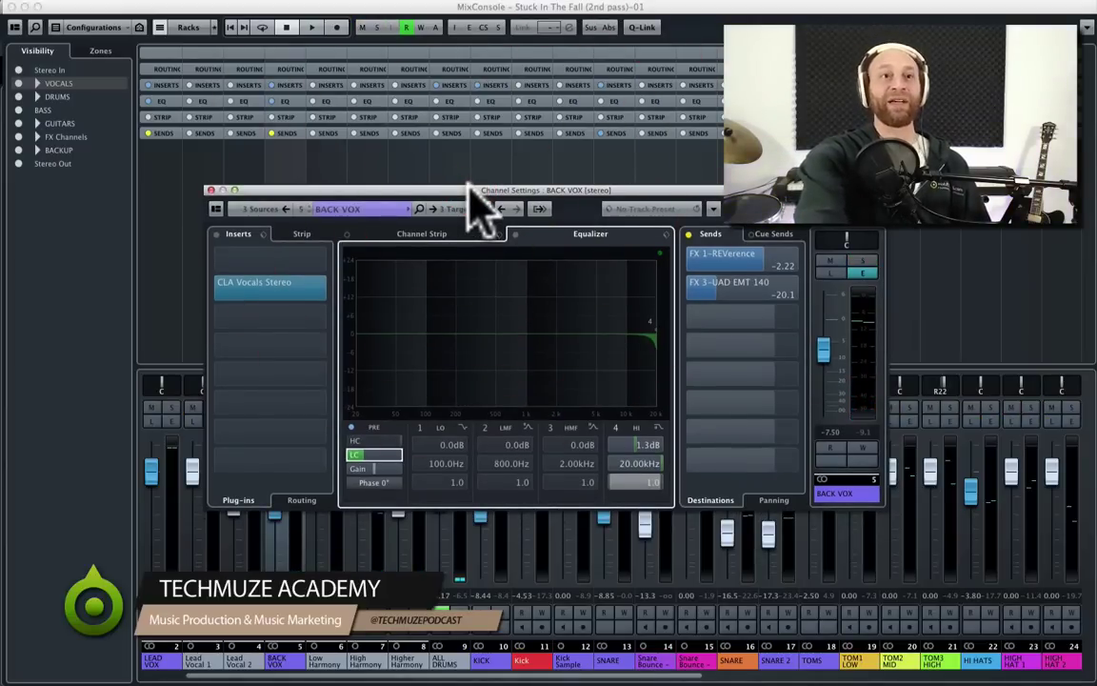
# - Go through the channel settings of Low Harmony, High Harmony and Higher Harmony to examine their panning
pyautogui.press('Right')
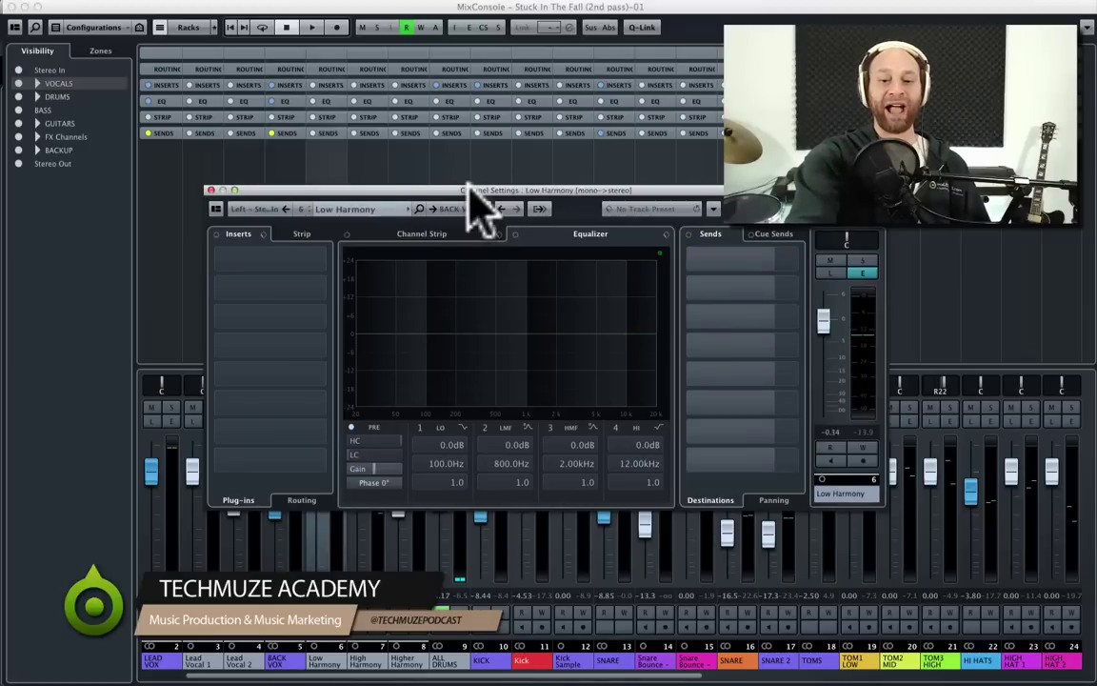
pyautogui.press('Right')
pyautogui.press('Right')
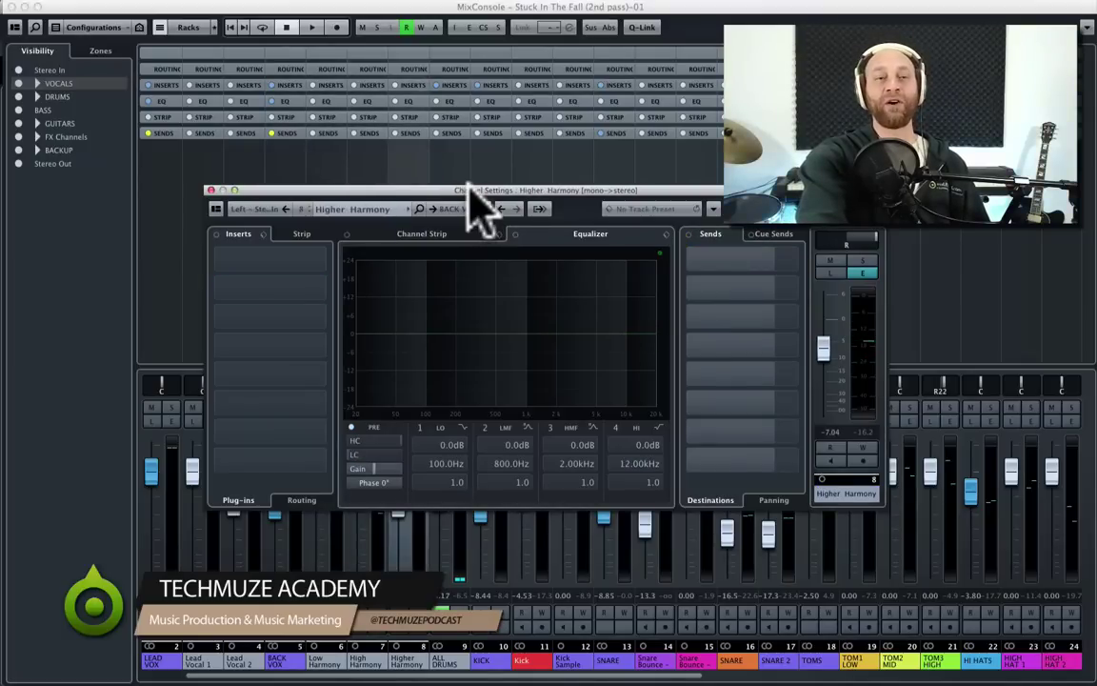
pyautogui.press('Left')
pyautogui.press('Left')
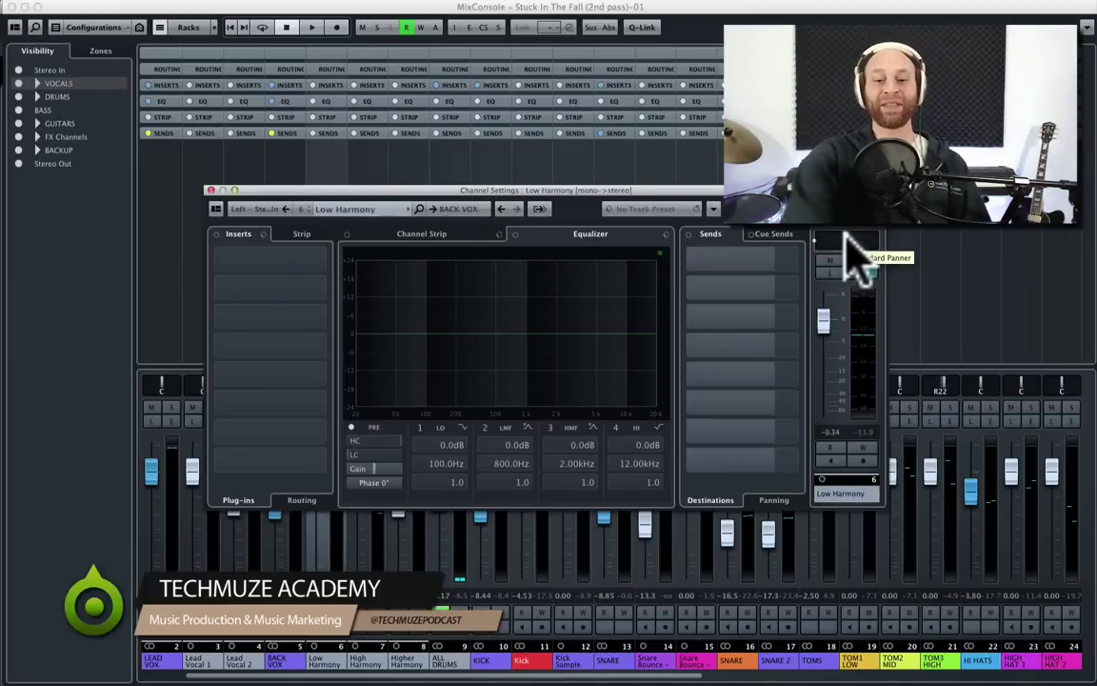
pyautogui.press('Right')
pyautogui.scroll(2, 847, 238)
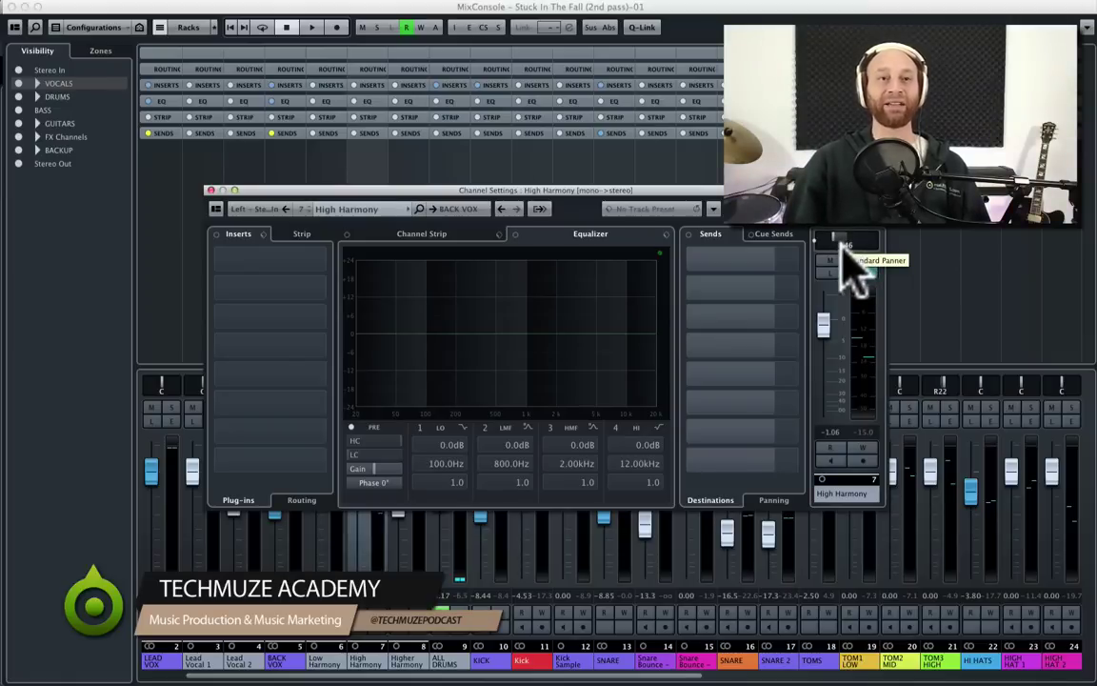
pyautogui.scroll(-2, 848, 243)
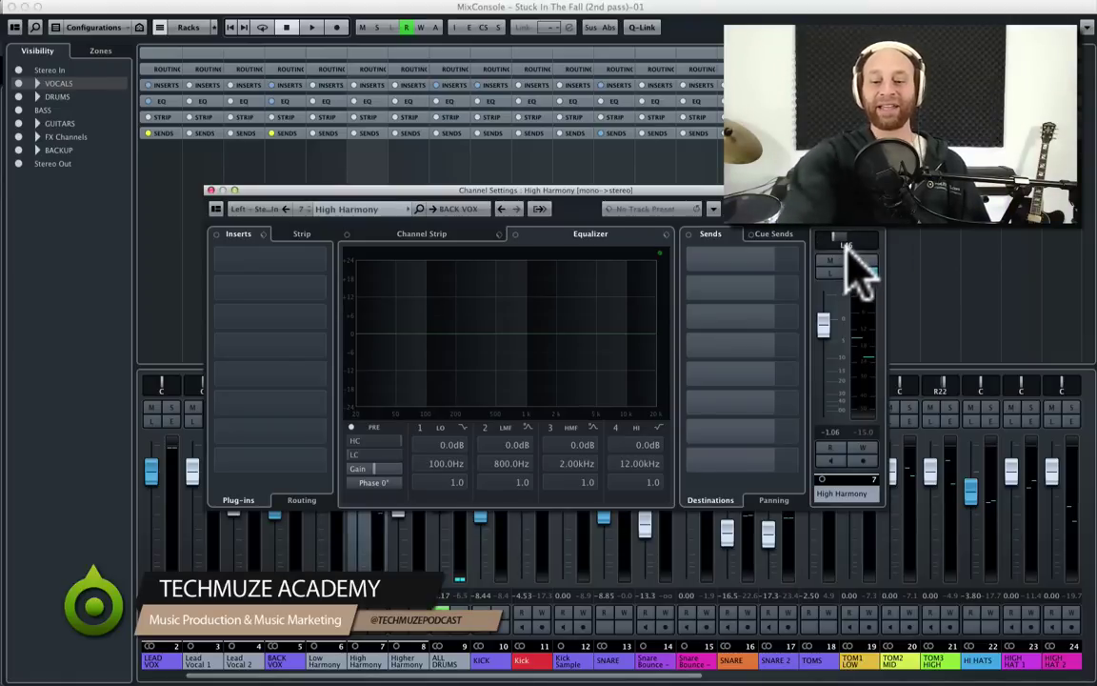
pyautogui.press('Right')
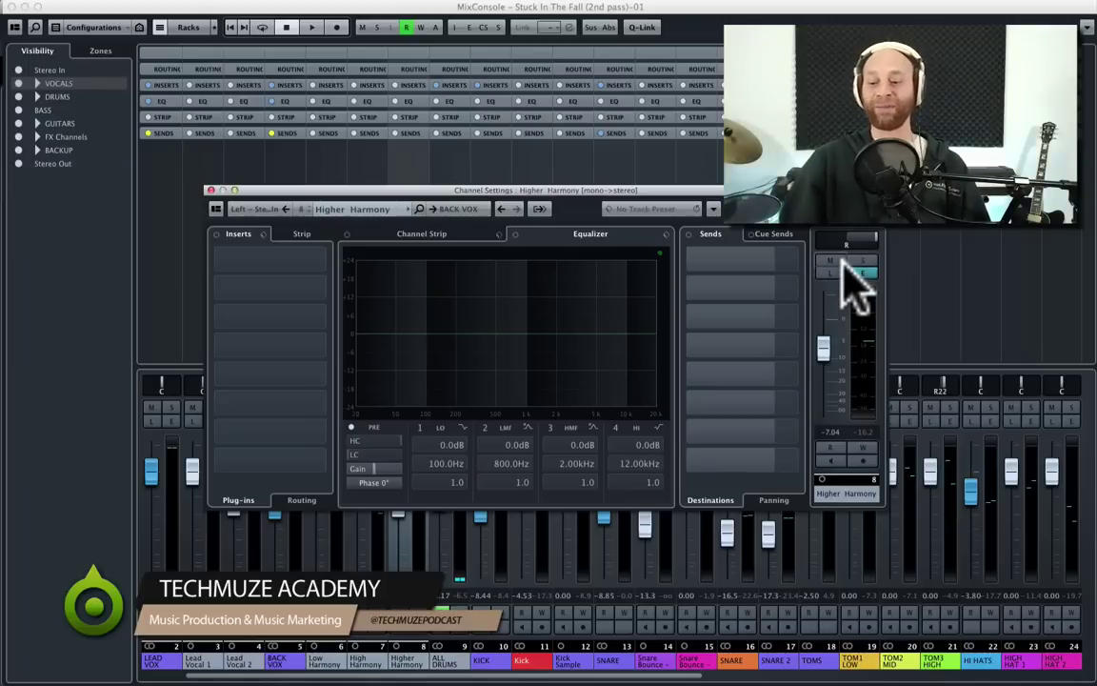
# - Listen to the harmonies in the full mix and with the lead and backing vocals soloed, clearing the solos at the end
pyautogui.press('space')
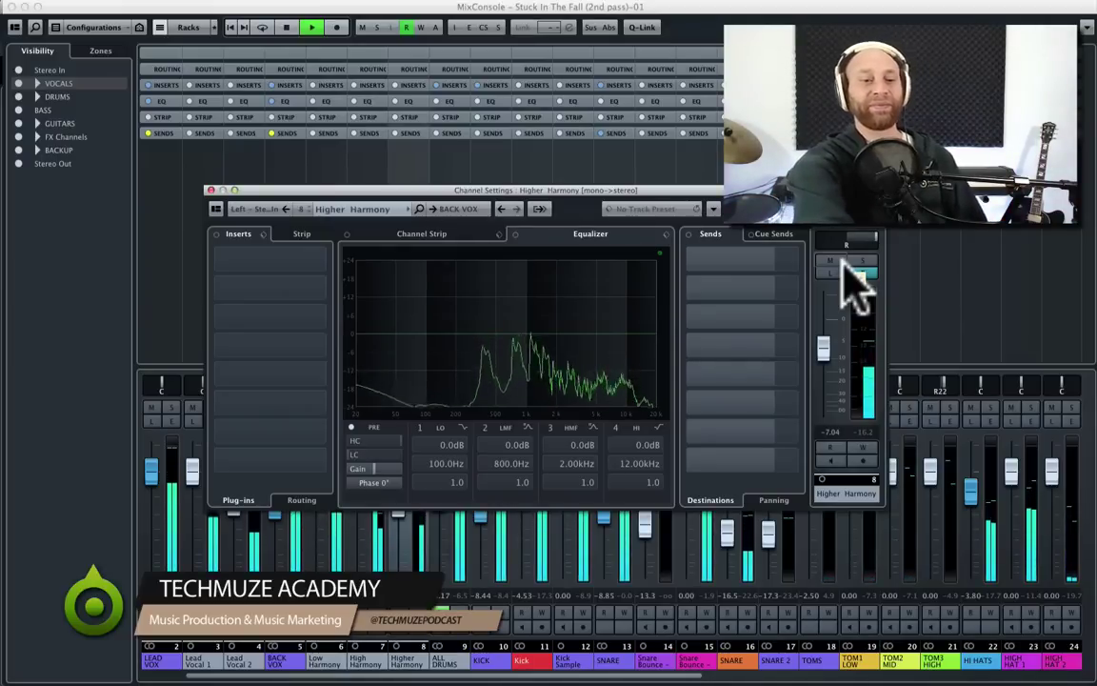
pyautogui.click(844, 264)
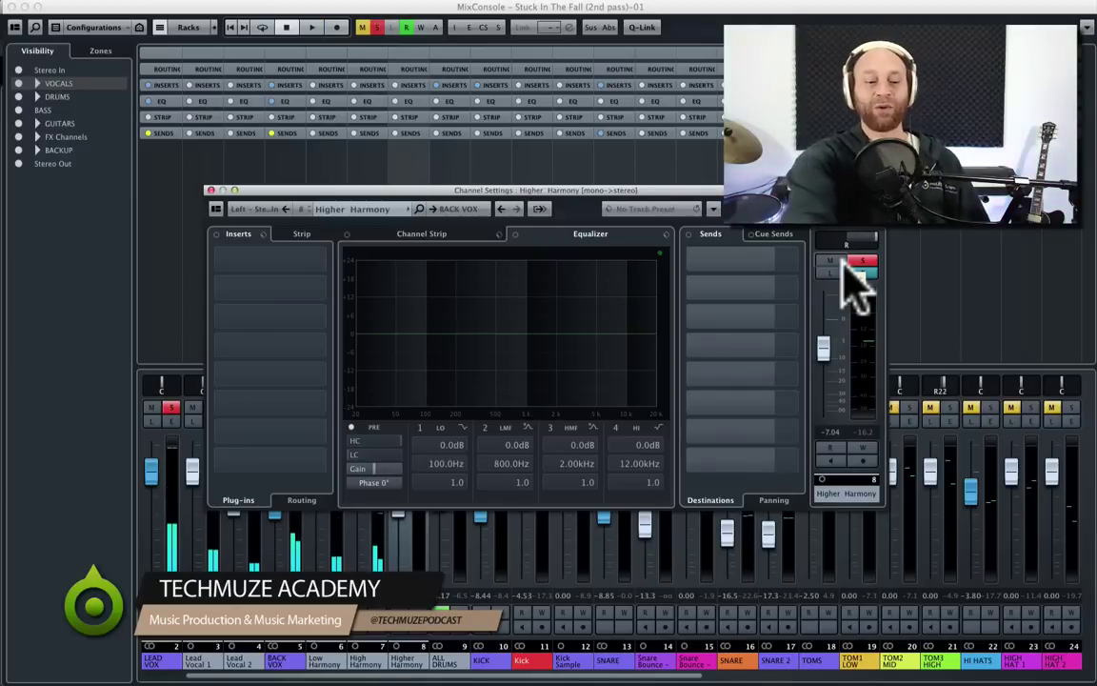
pyautogui.click(845, 259)
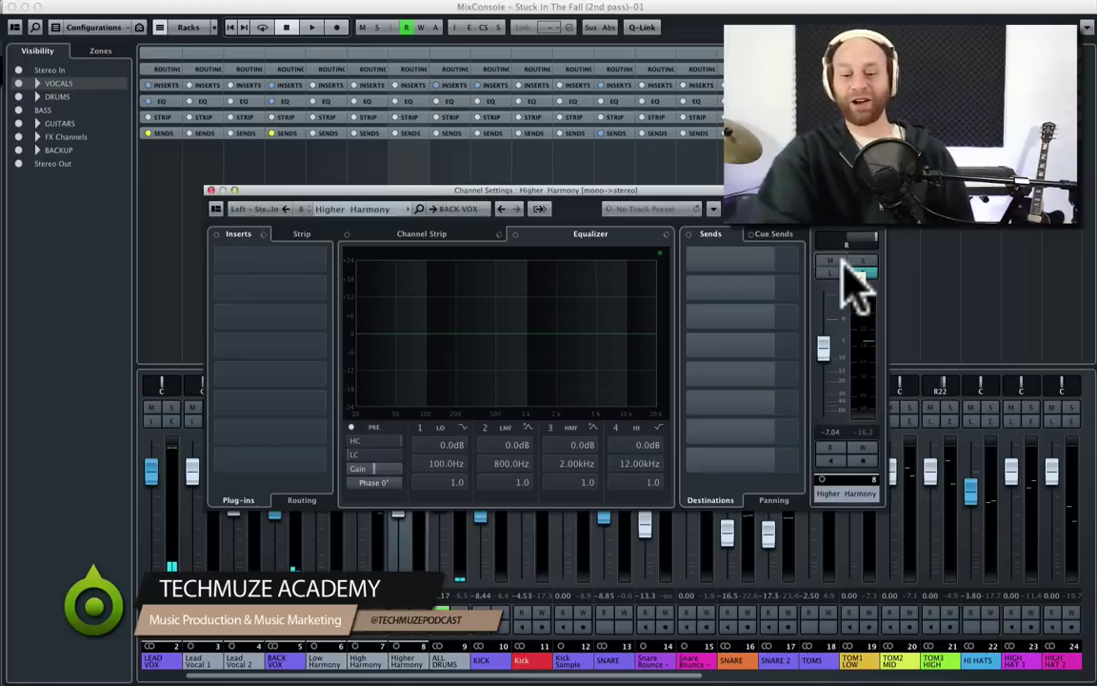
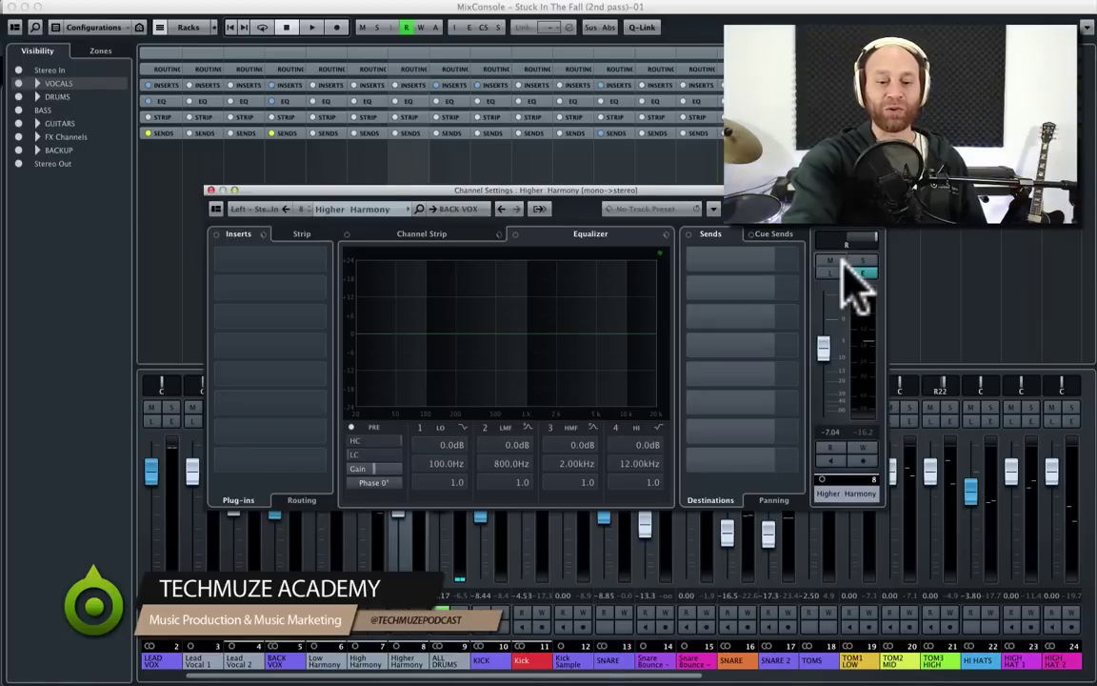
# - Show the ALL DRUMS channel settings, solo the channel and play back the drums
pyautogui.press('Right')
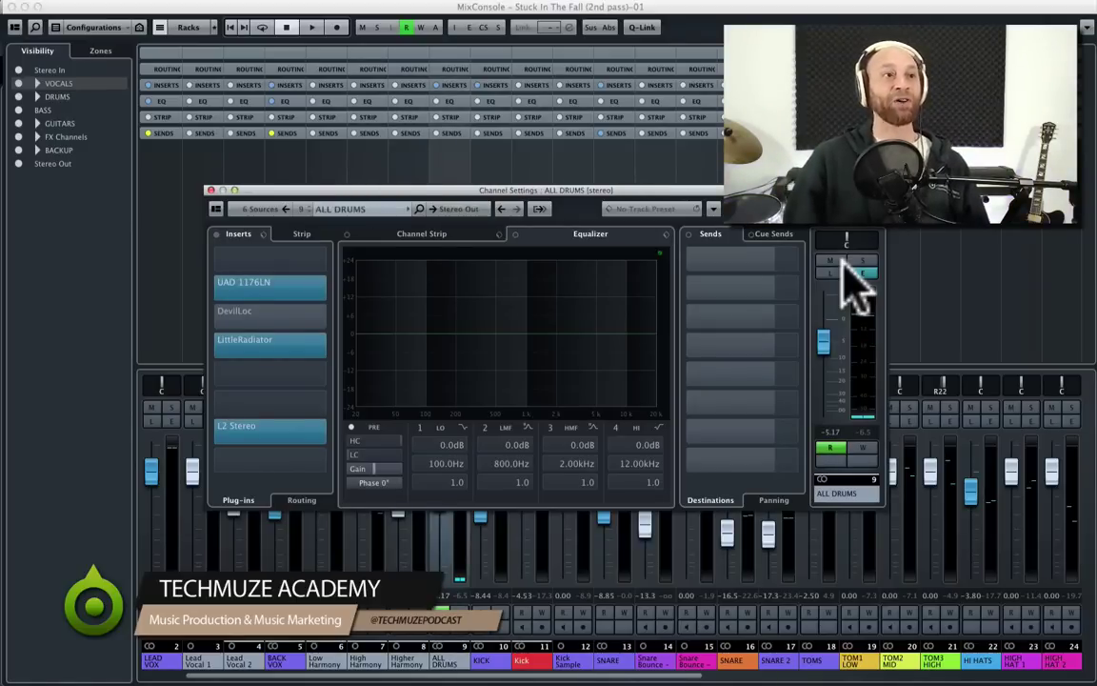
pyautogui.moveTo(550, 188); pyautogui.dragTo(564, 179)
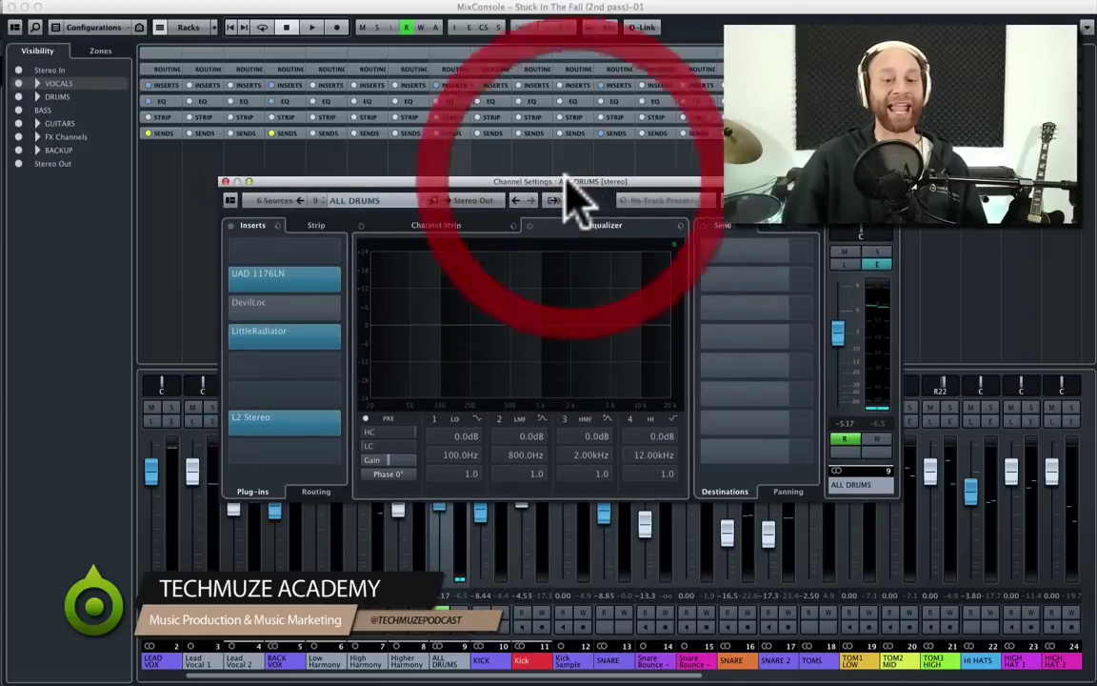
pyautogui.press('s')
pyautogui.press('space')
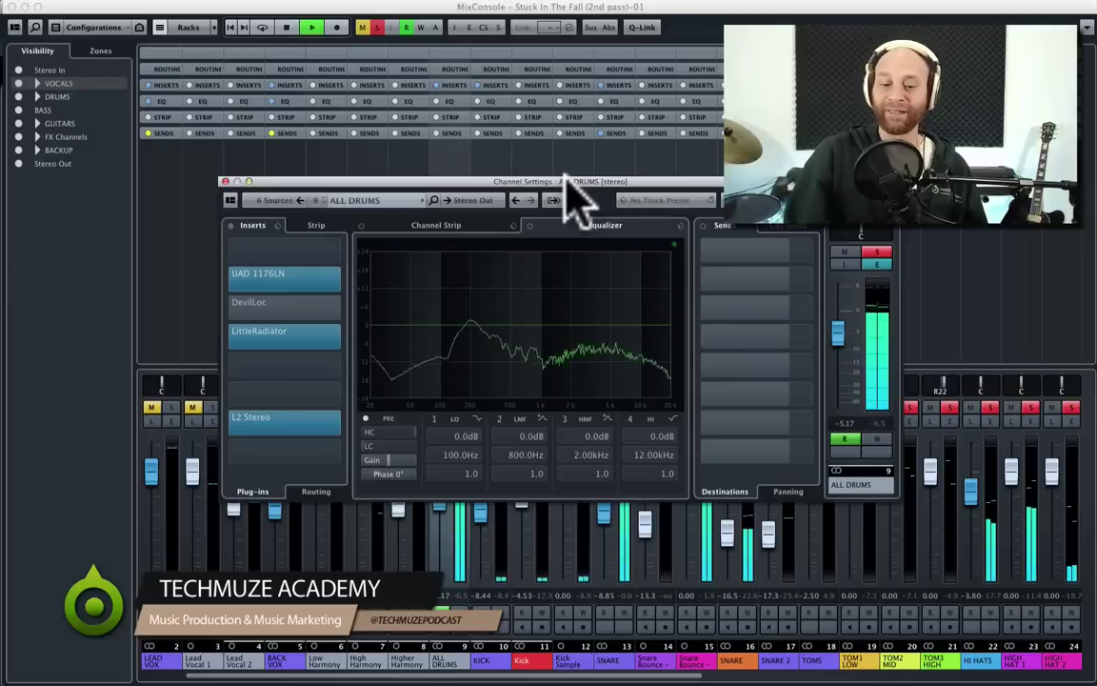
# - Open the UAD 1176LN insert of ALL DRUMS and arrange its window together with the Channel Settings window
pyautogui.moveTo(457, 186); pyautogui.dragTo(464, 140)
pyautogui.click(300, 228)
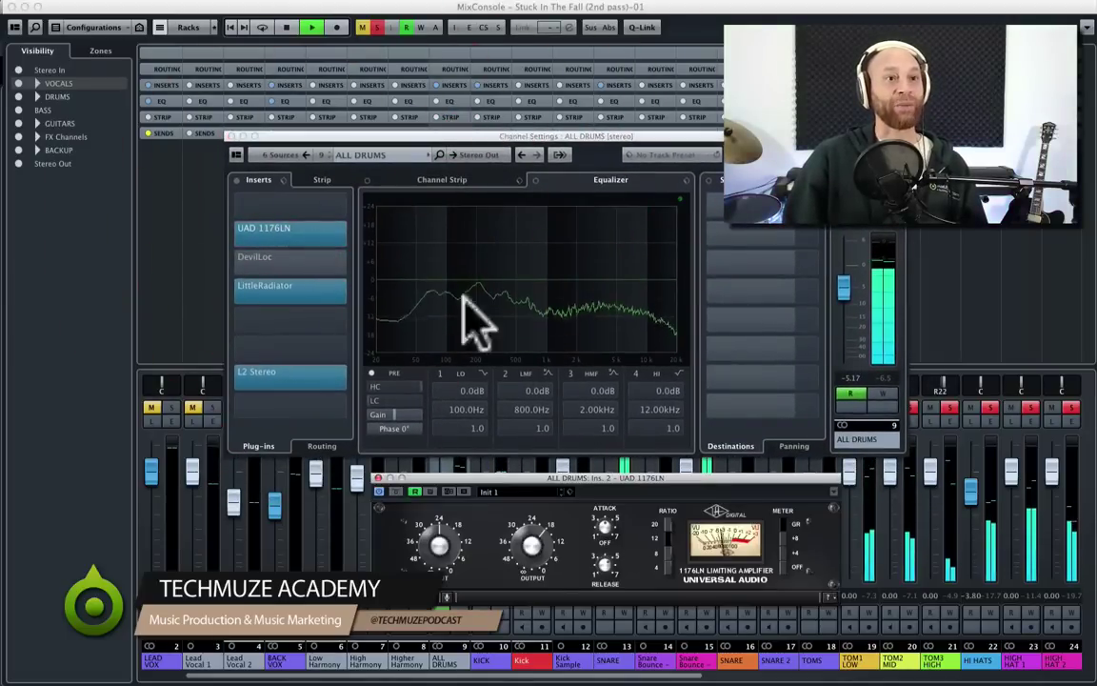
pyautogui.click(667, 286)
pyautogui.moveTo(648, 477); pyautogui.dragTo(641, 303)
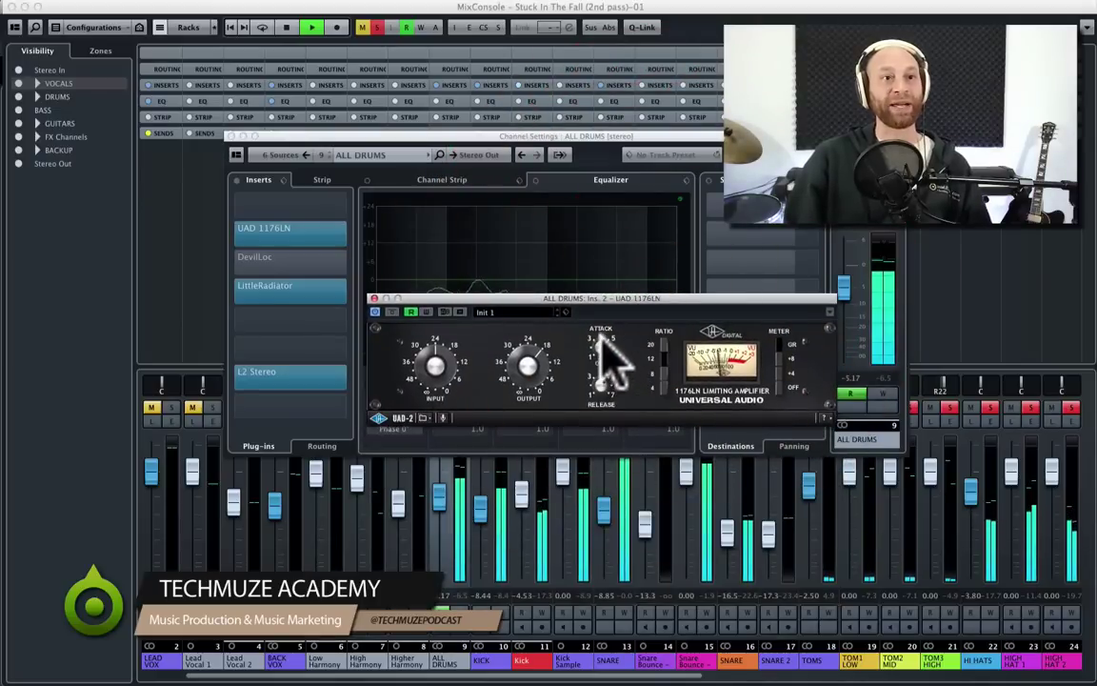
# - Compare the playing drums with the UAD 1176LN insert bypassed and active, stopping playback and closing the plug-in at the end
pyautogui.moveTo(605, 379); pyautogui.dragTo(604, 387)
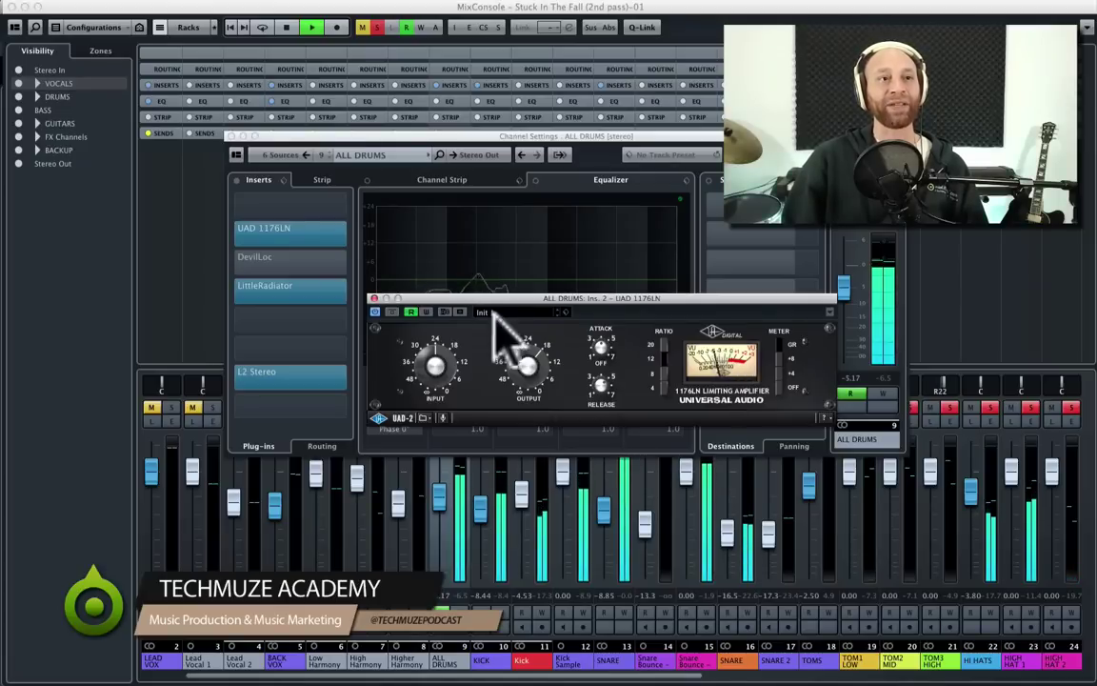
pyautogui.click(377, 312)
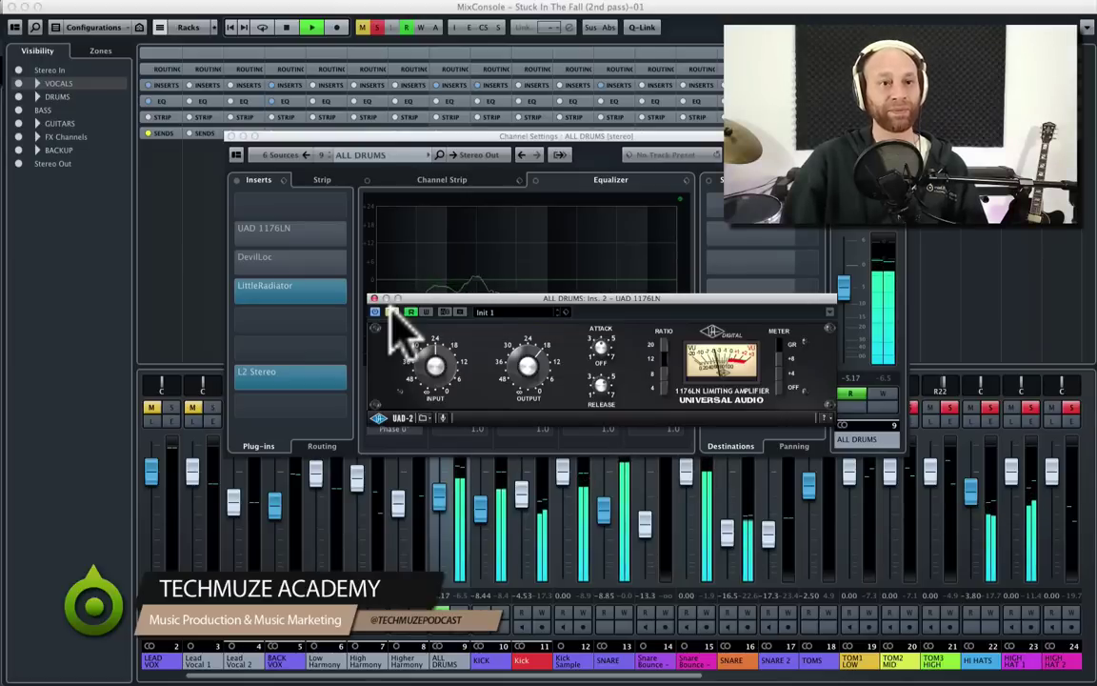
pyautogui.click(390, 311)
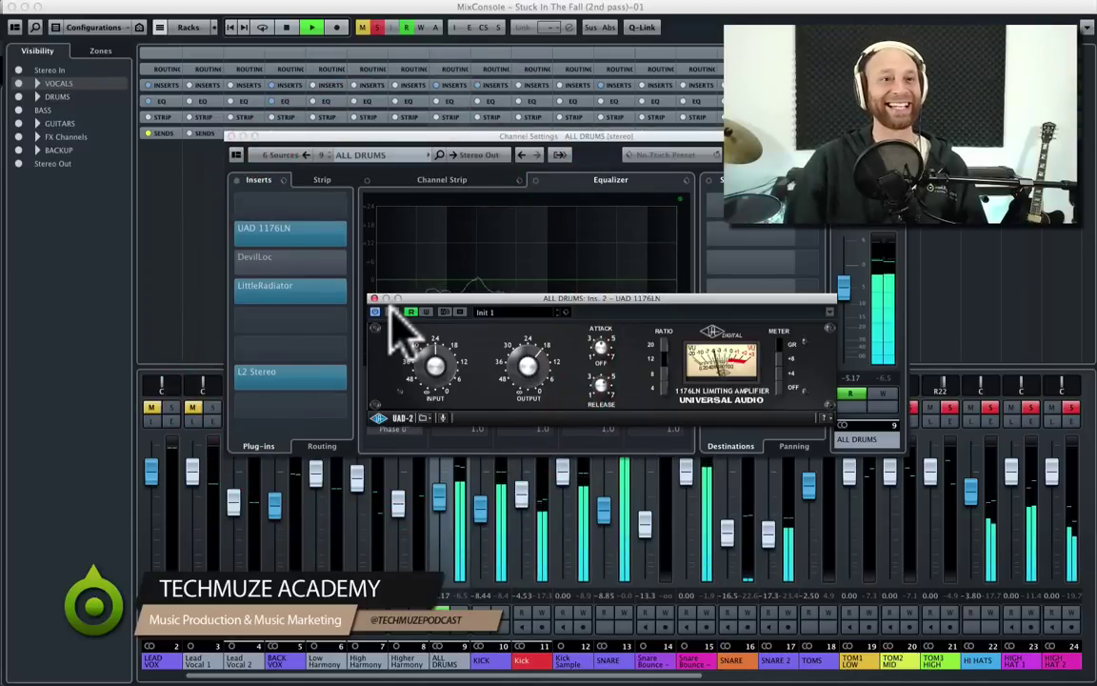
pyautogui.moveTo(417, 300); pyautogui.dragTo(423, 292)
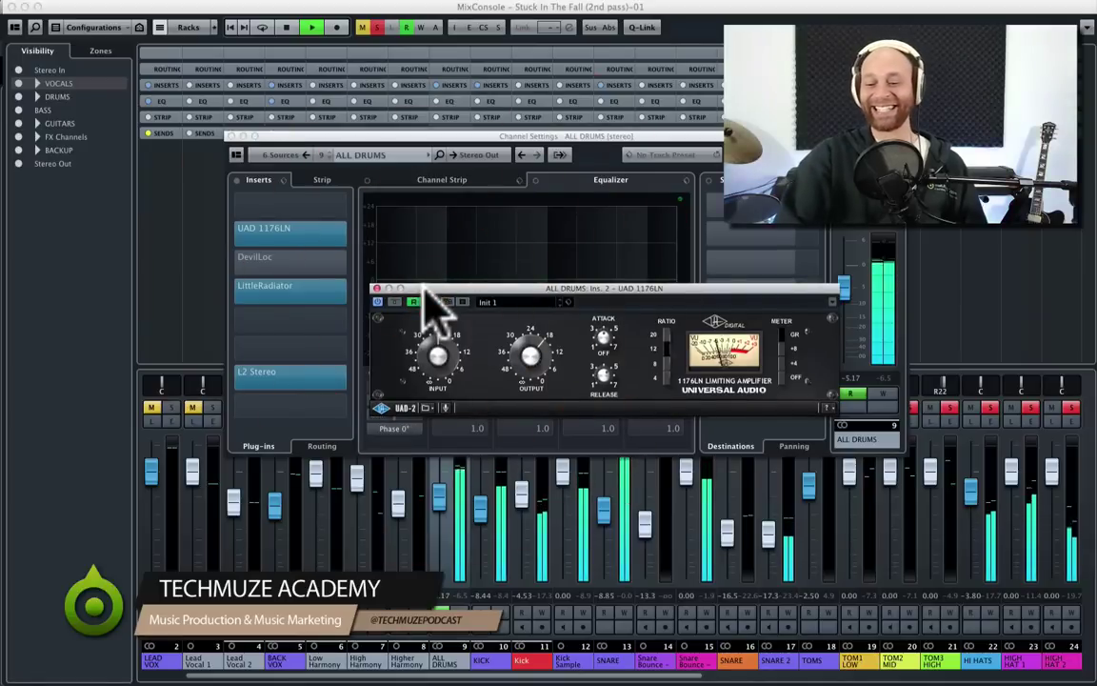
pyautogui.press('space')
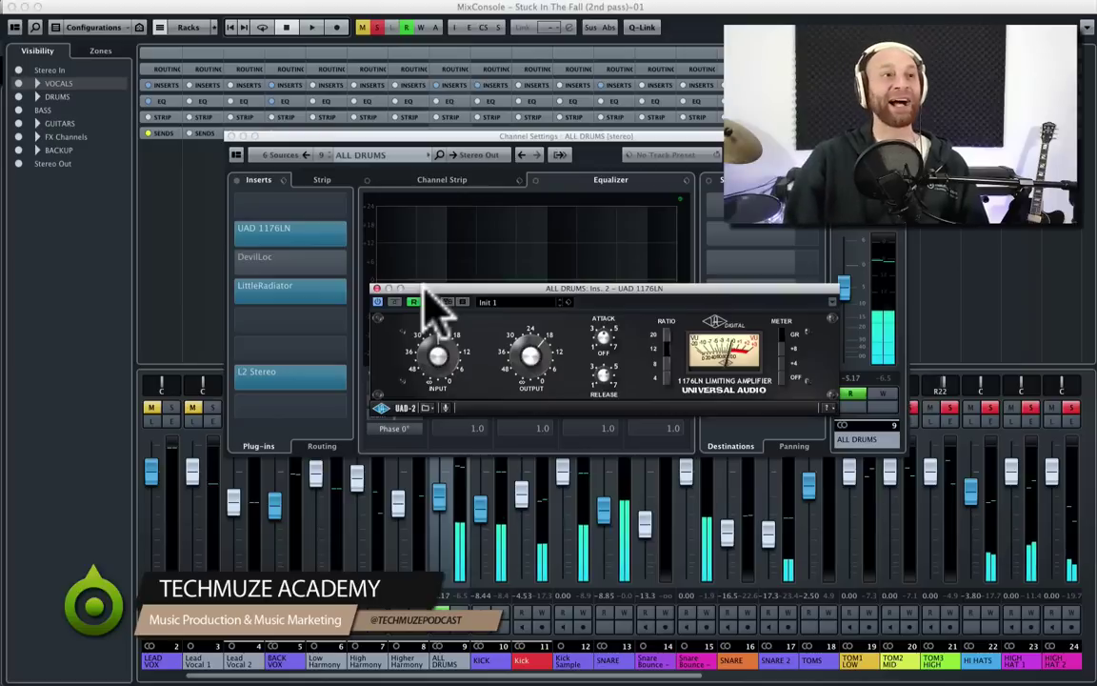
pyautogui.click(378, 287)
# - Show the bypassed DevilLoc insert of ALL DRUMS and close its window again
pyautogui.click(296, 261)
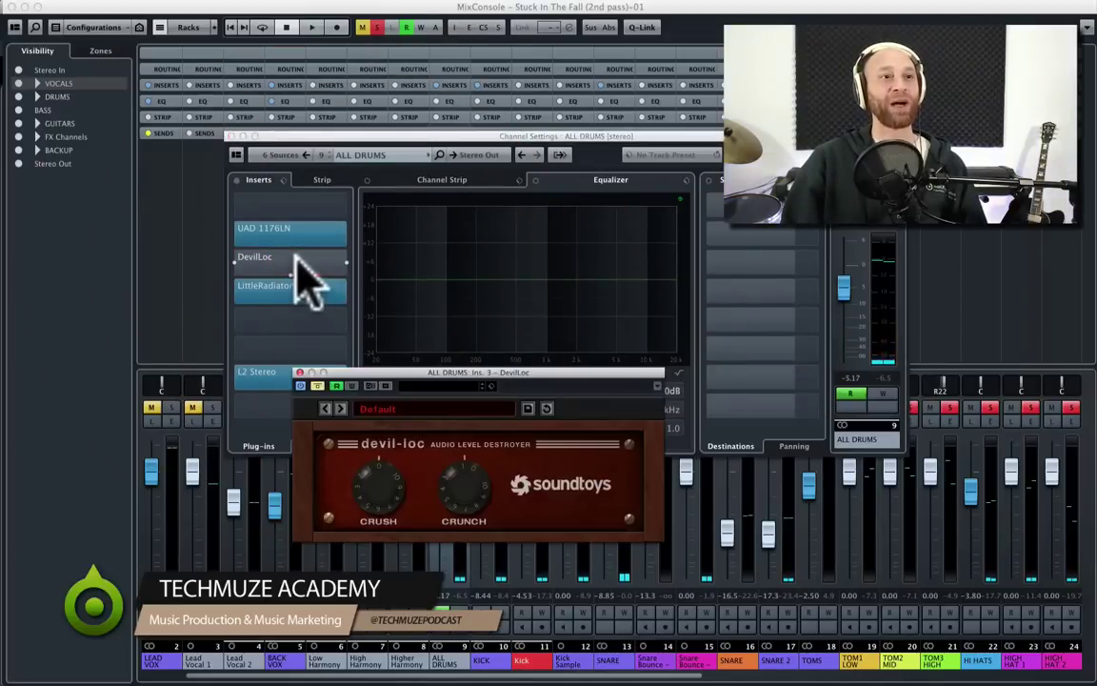
pyautogui.moveTo(419, 371); pyautogui.dragTo(502, 267)
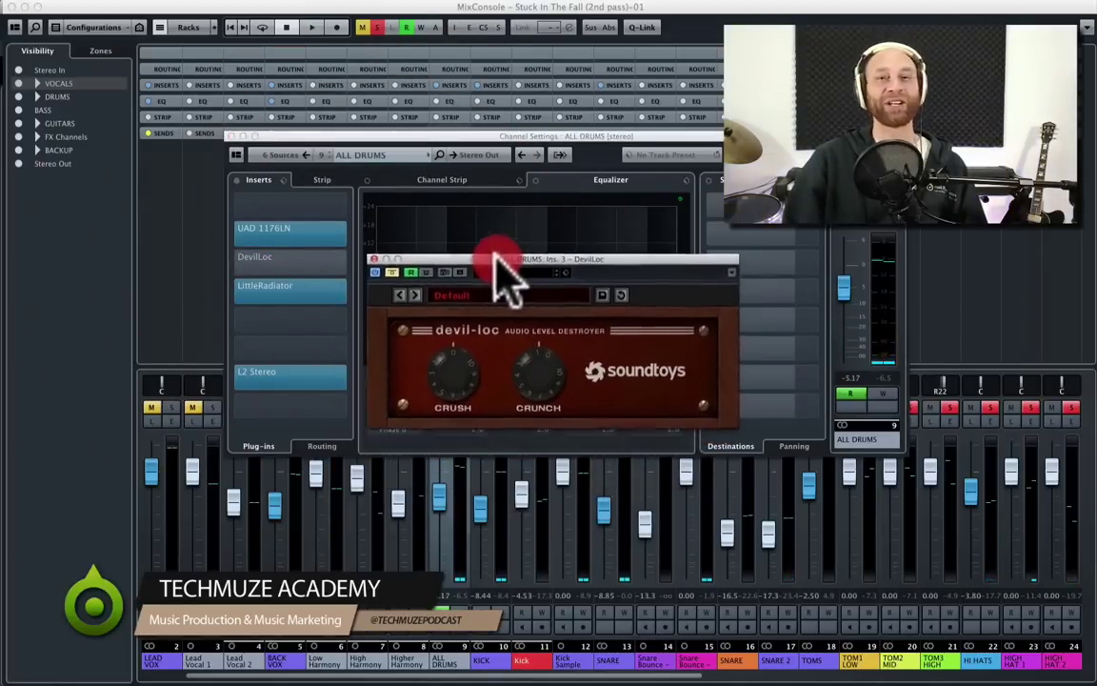
pyautogui.click(374, 259)
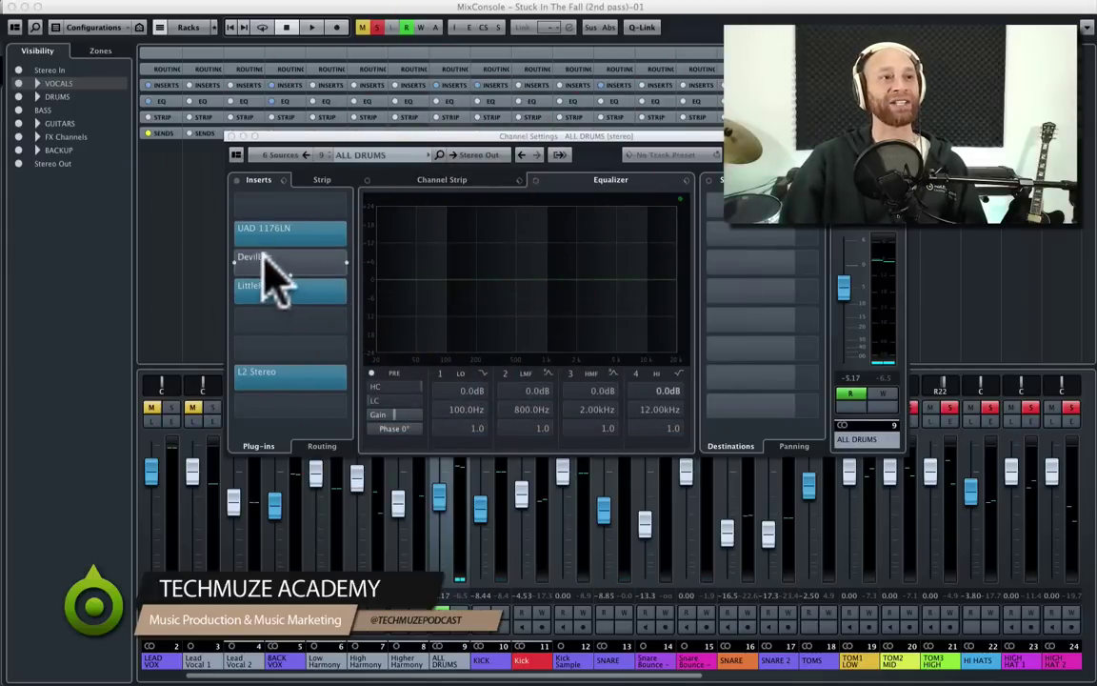
# - Open the LittleRadiator insert of ALL DRUMS and compare the soloed drums with it bypassed and active
pyautogui.click(283, 289)
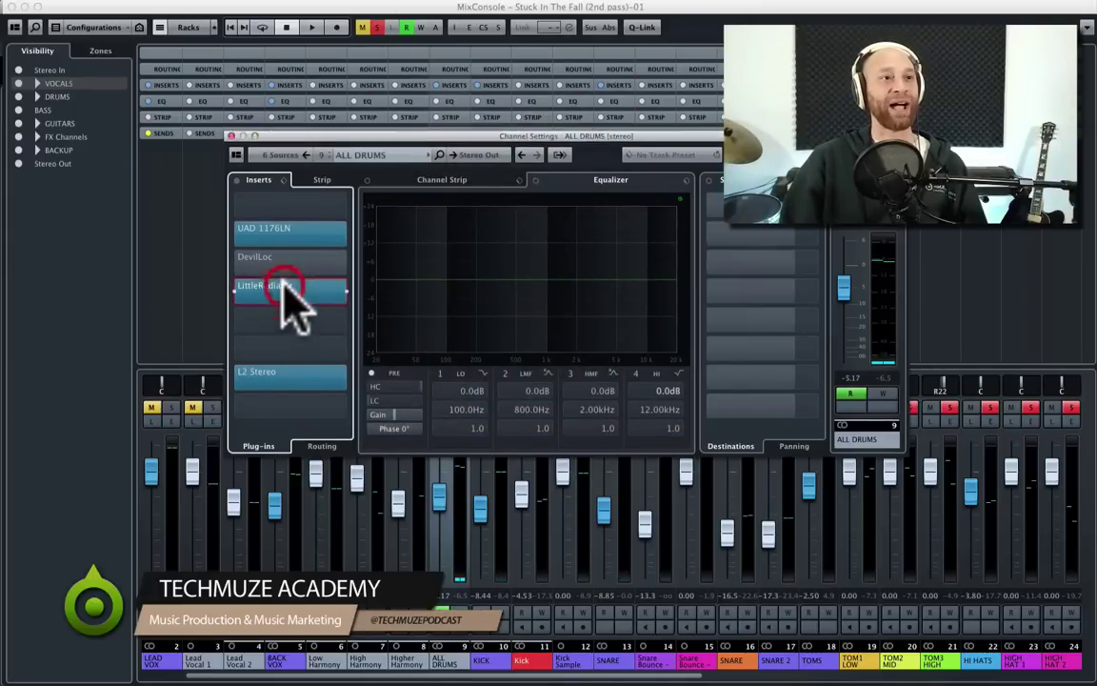
pyautogui.moveTo(506, 296); pyautogui.dragTo(422, 241)
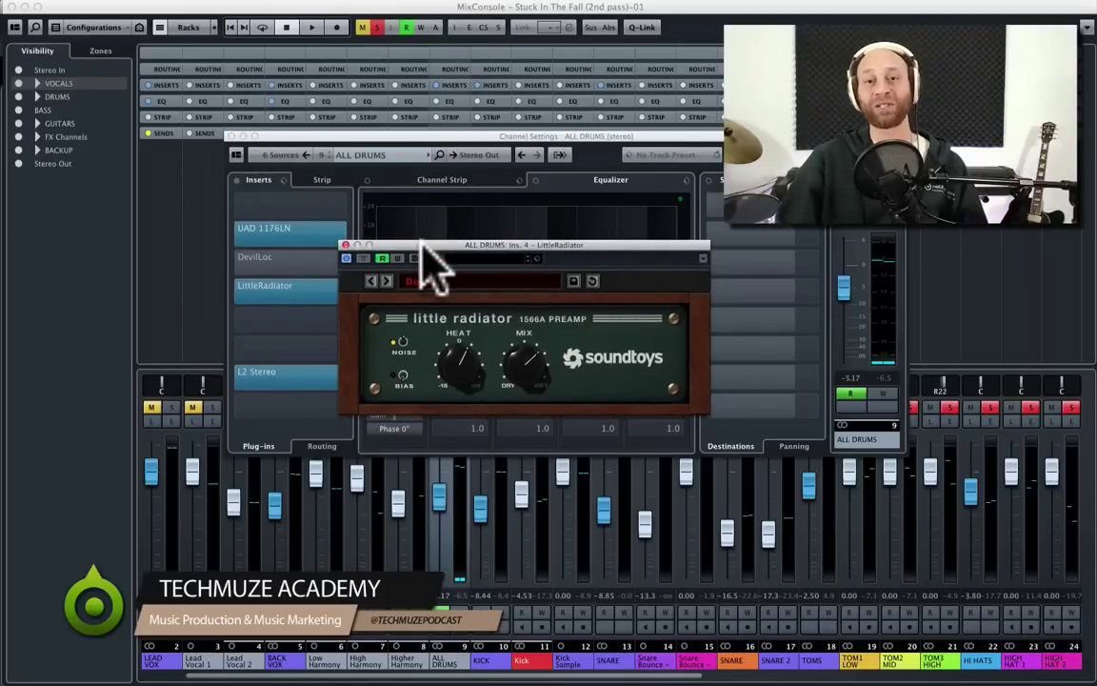
pyautogui.moveTo(422, 244); pyautogui.dragTo(426, 239)
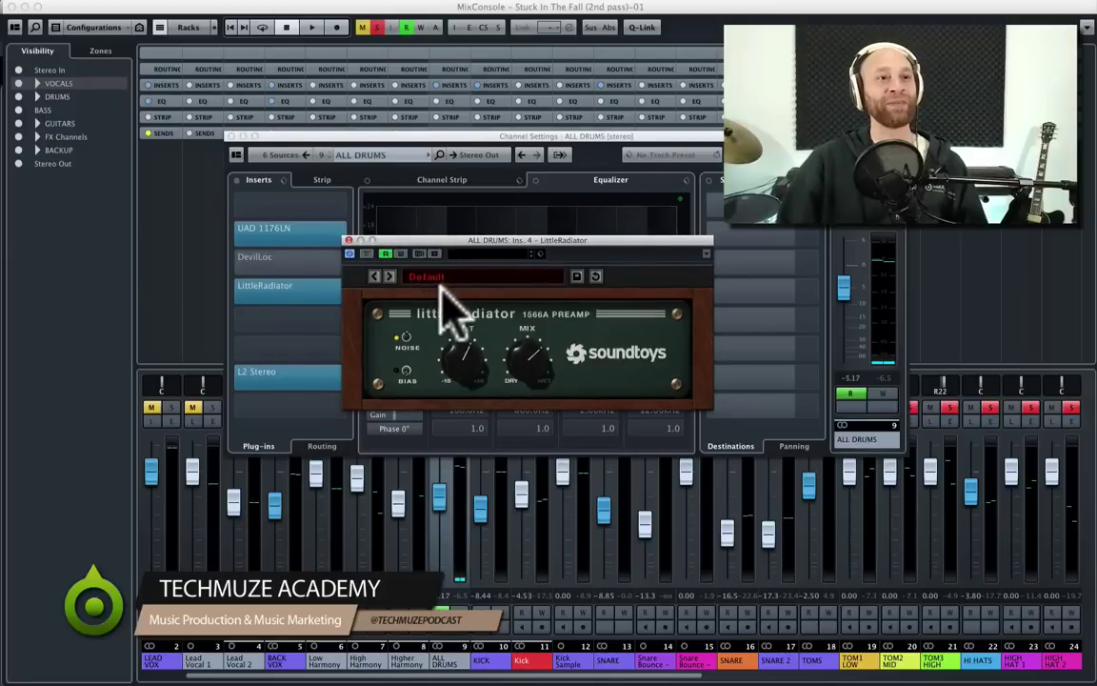
pyautogui.click(366, 254)
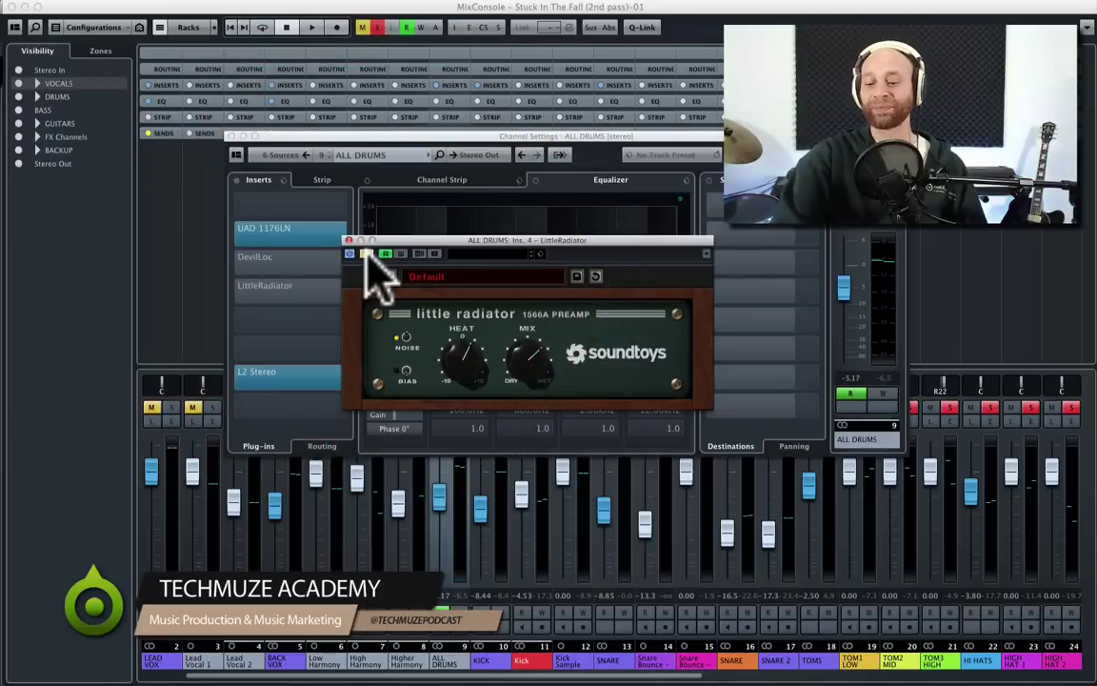
pyautogui.press('space')
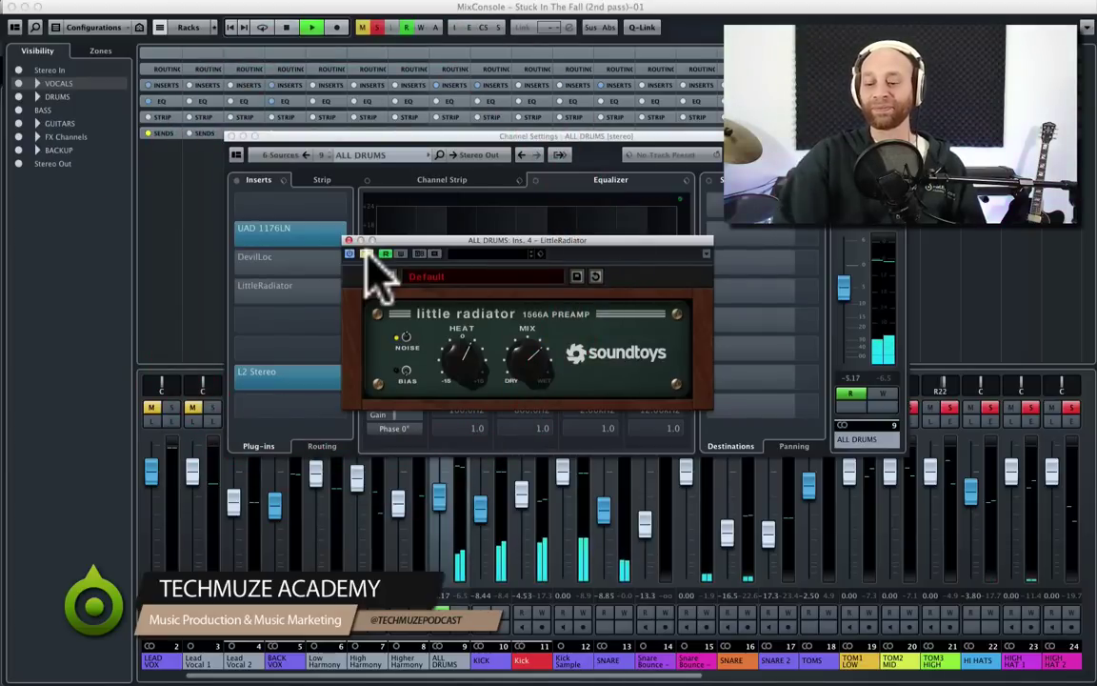
pyautogui.moveTo(411, 240); pyautogui.dragTo(392, 238)
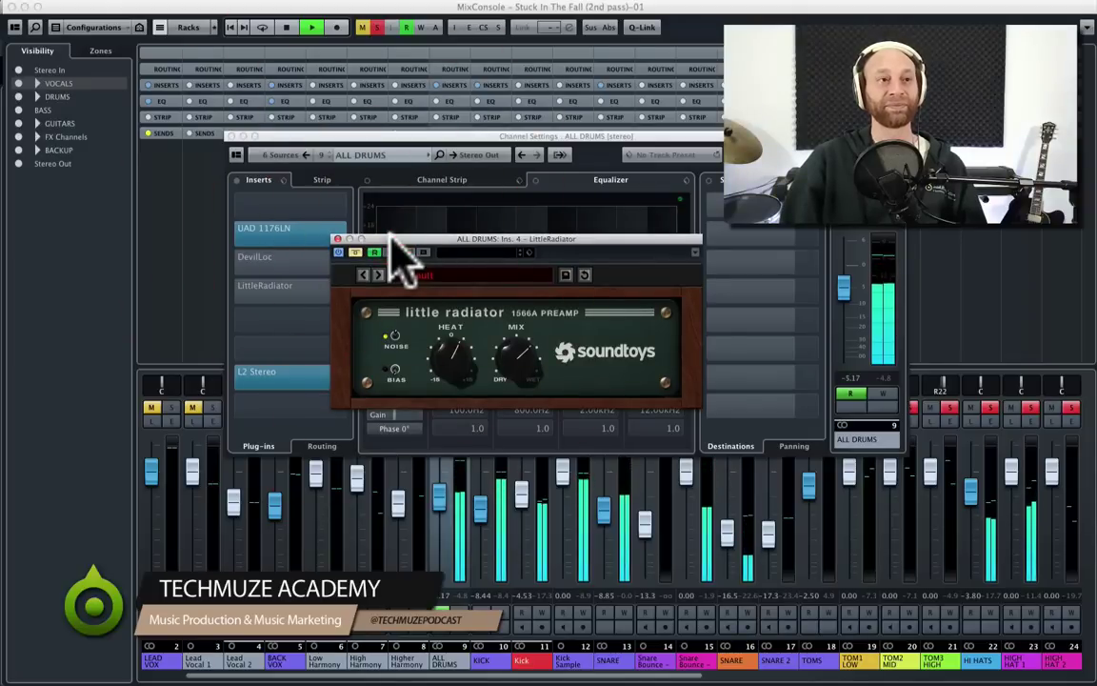
pyautogui.click(357, 253)
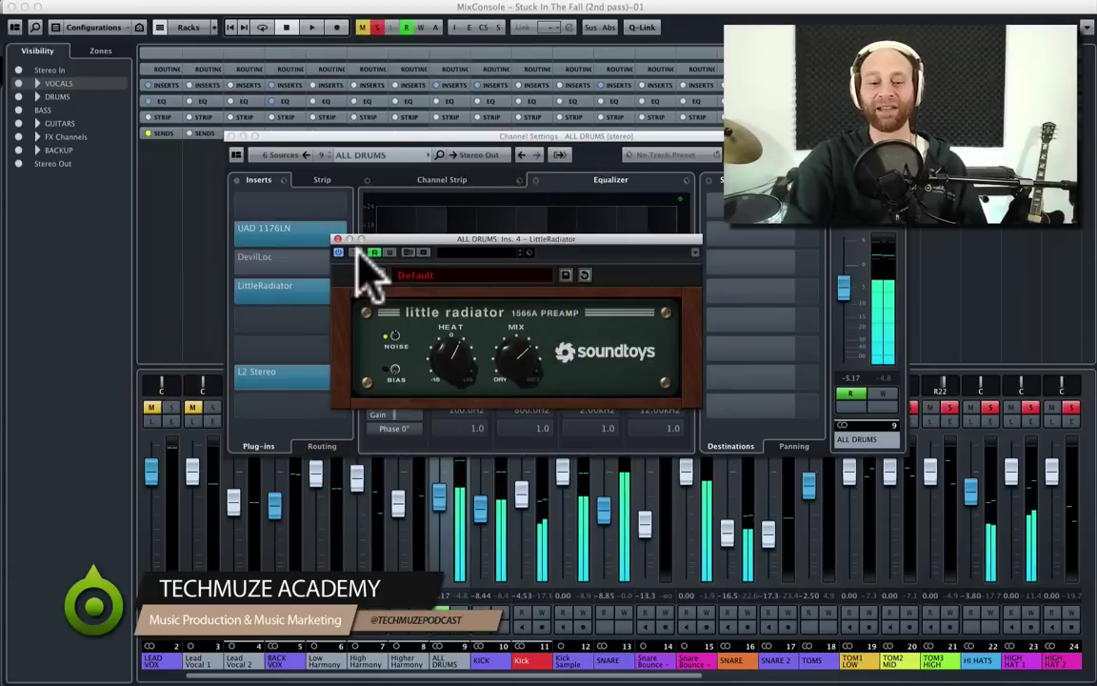
pyautogui.press('space')
# - Compare the LittleRadiator bypassed and active in the full mix with the solos cleared, closing its window at the end
pyautogui.click(356, 253)
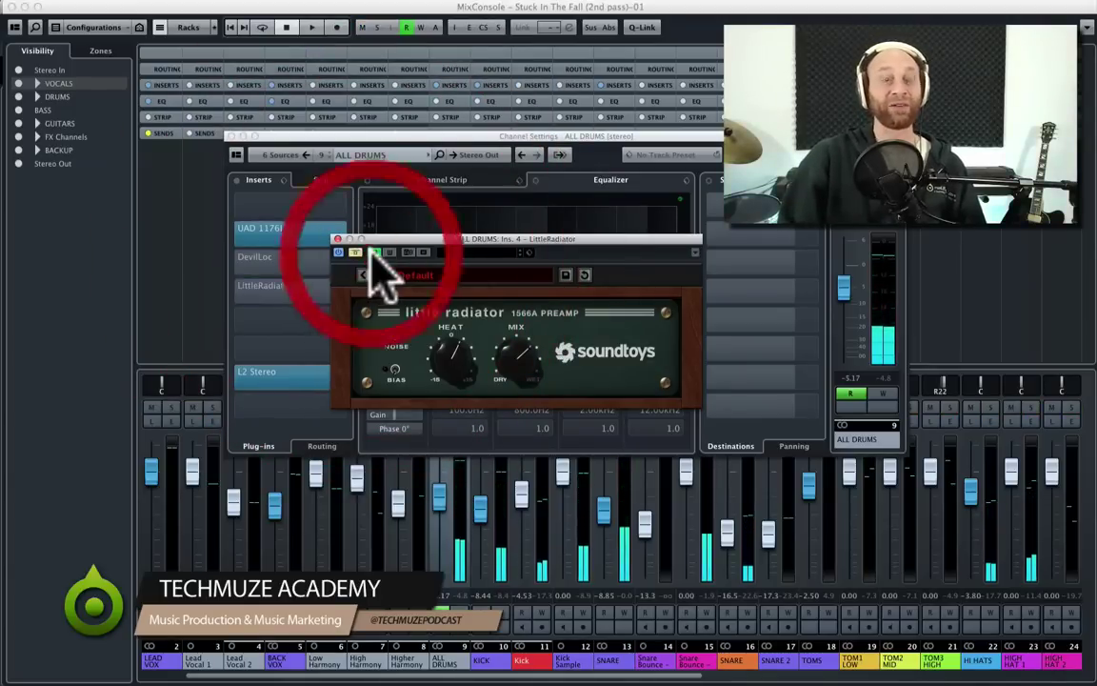
pyautogui.press('space')
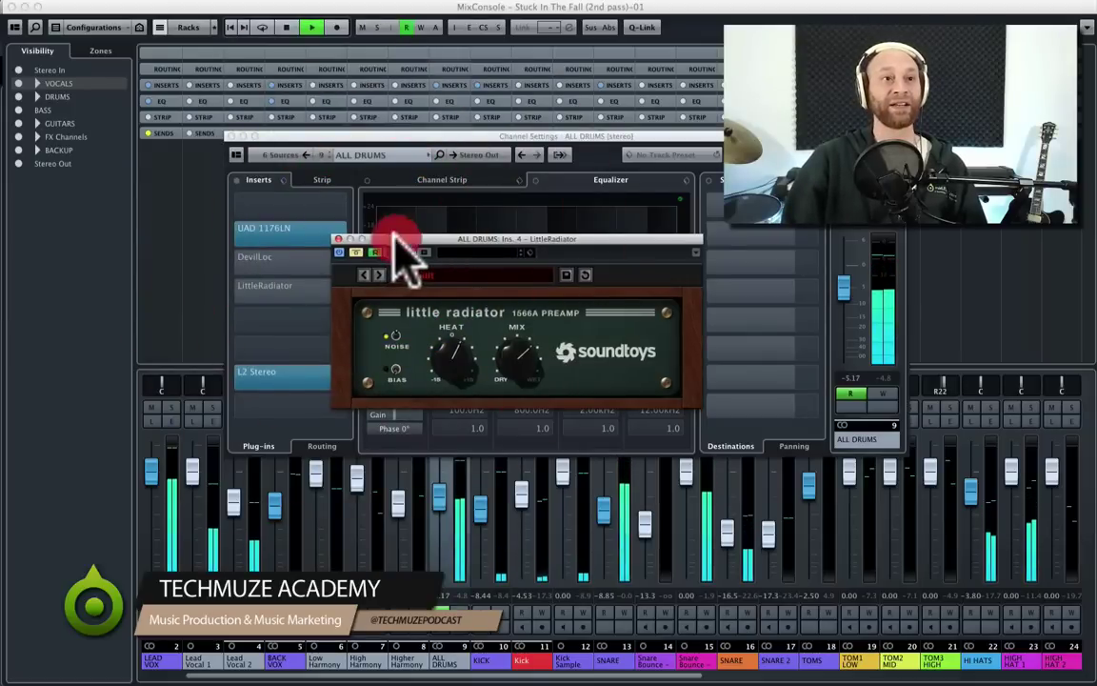
pyautogui.moveTo(386, 239); pyautogui.dragTo(398, 226)
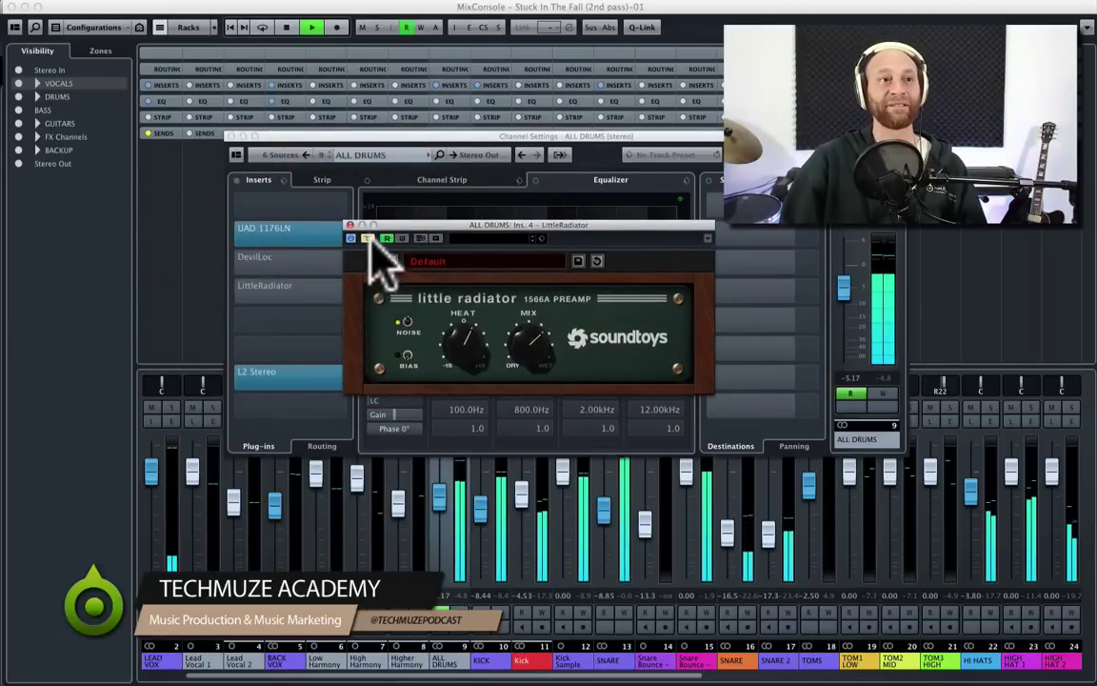
pyautogui.click(368, 238)
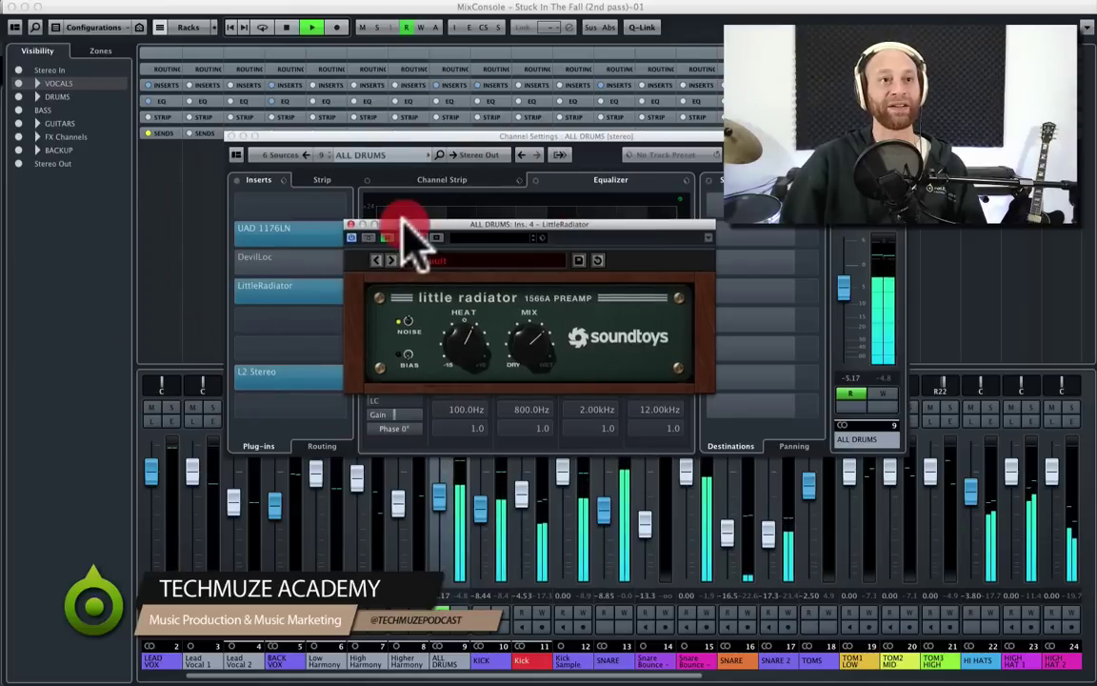
pyautogui.moveTo(400, 226); pyautogui.dragTo(402, 230)
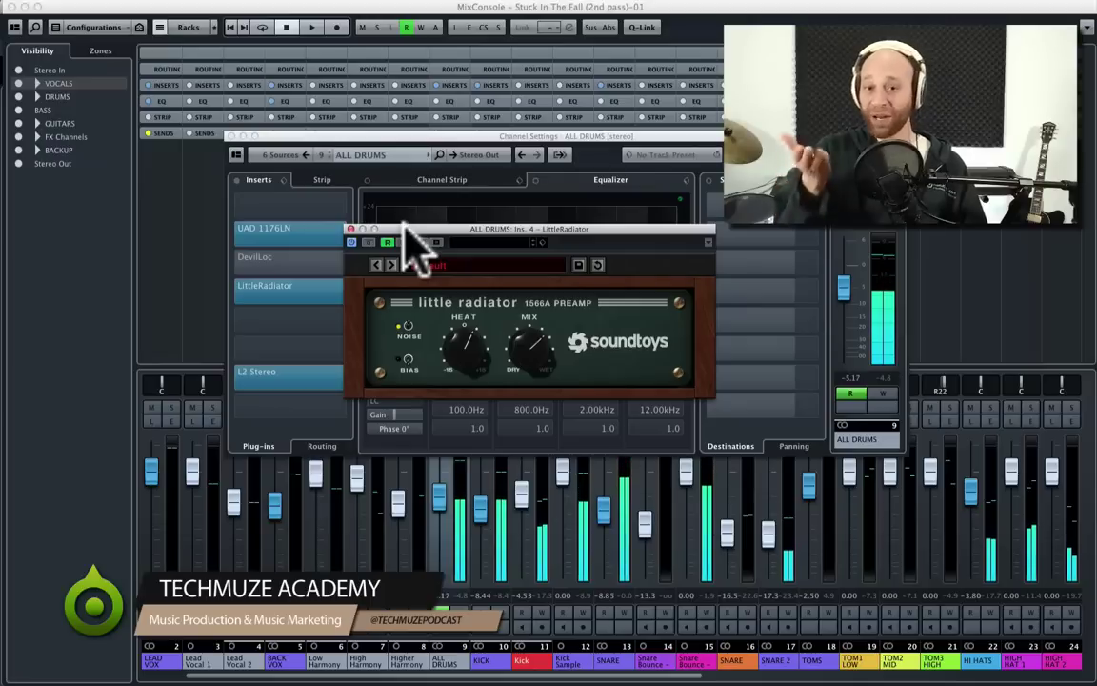
pyautogui.press('space')
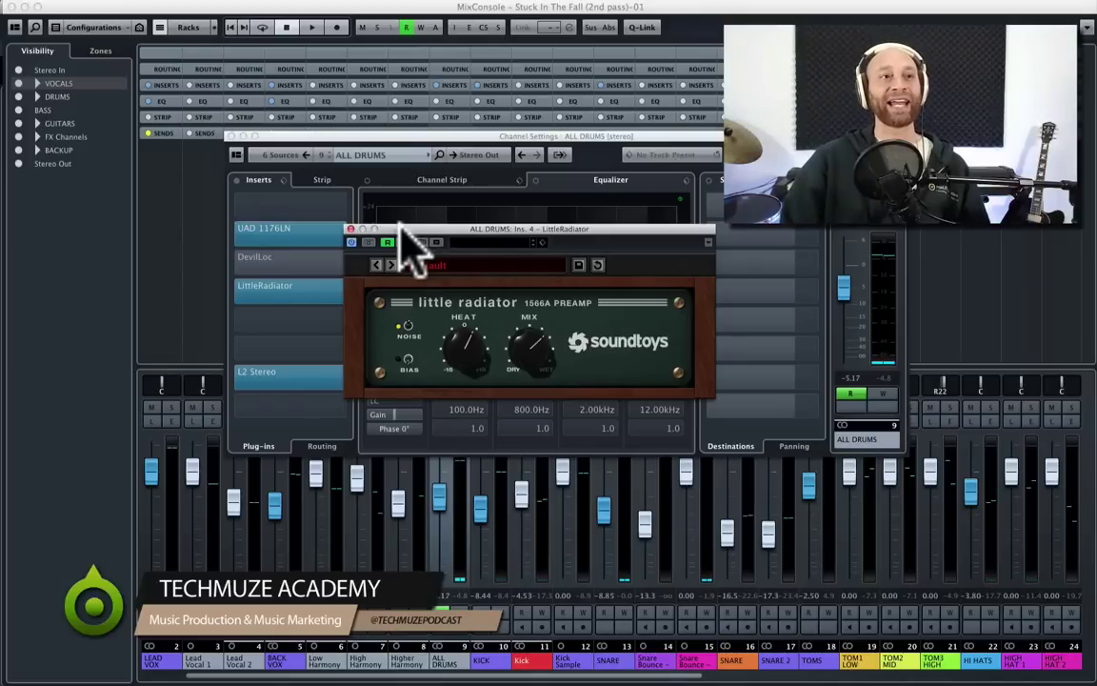
pyautogui.moveTo(400, 224); pyautogui.dragTo(398, 215)
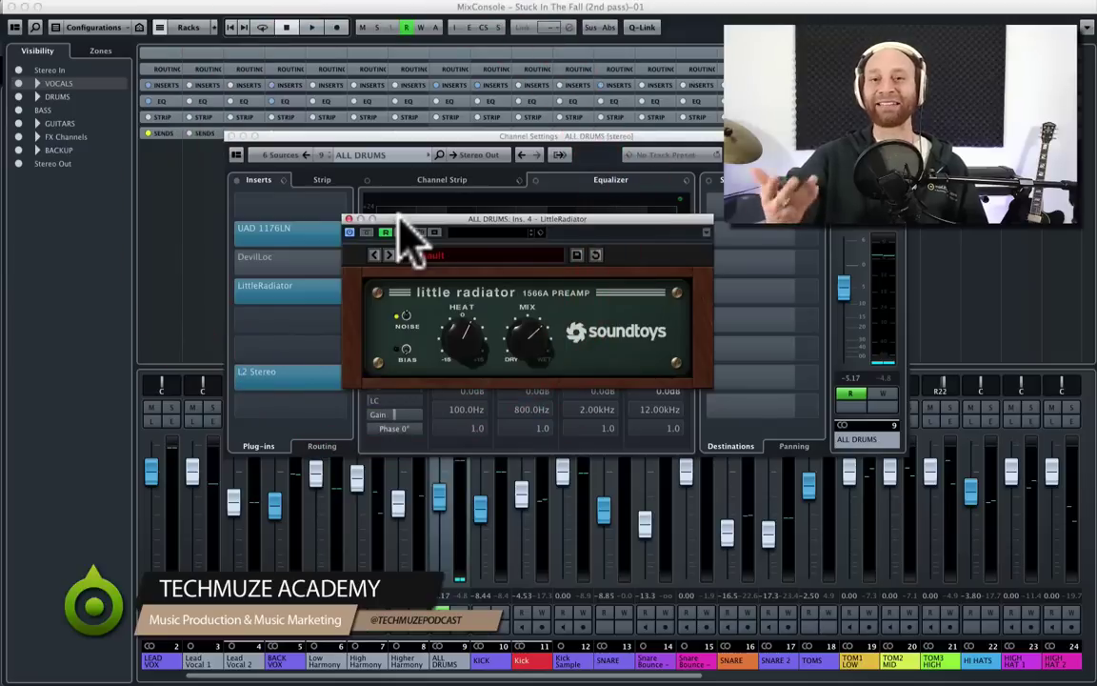
pyautogui.click(348, 221)
# - Open the L2 Stereo insert of ALL DRUMS, compare the mix with it bypassed and active, and close it
pyautogui.click(306, 372)
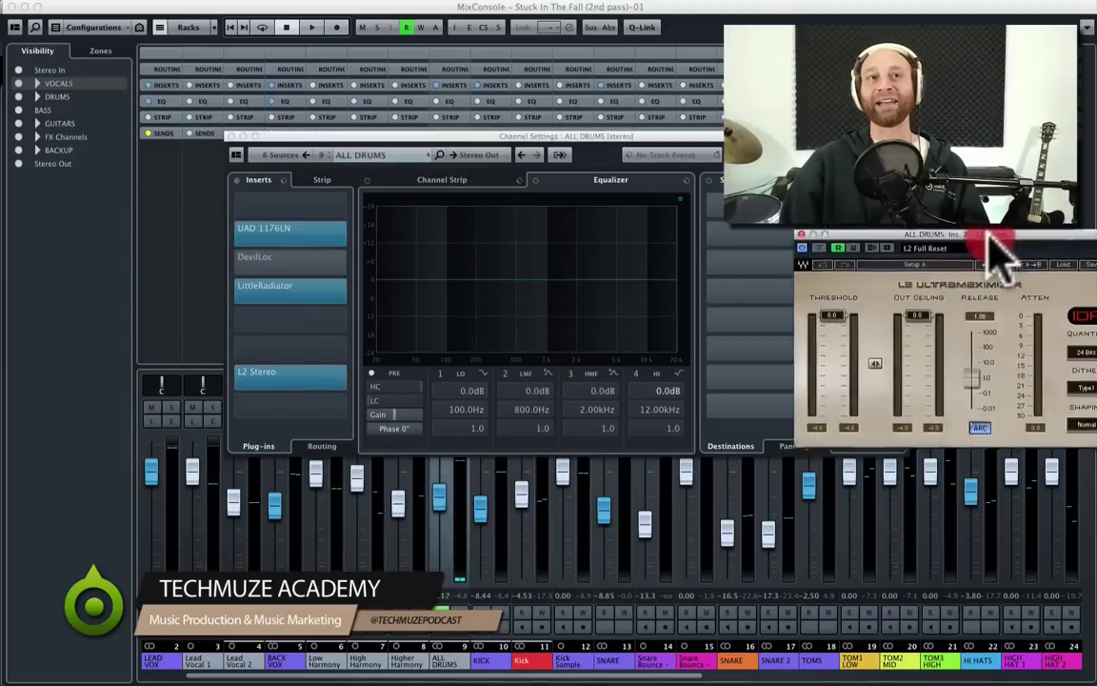
pyautogui.moveTo(992, 245); pyautogui.dragTo(596, 244)
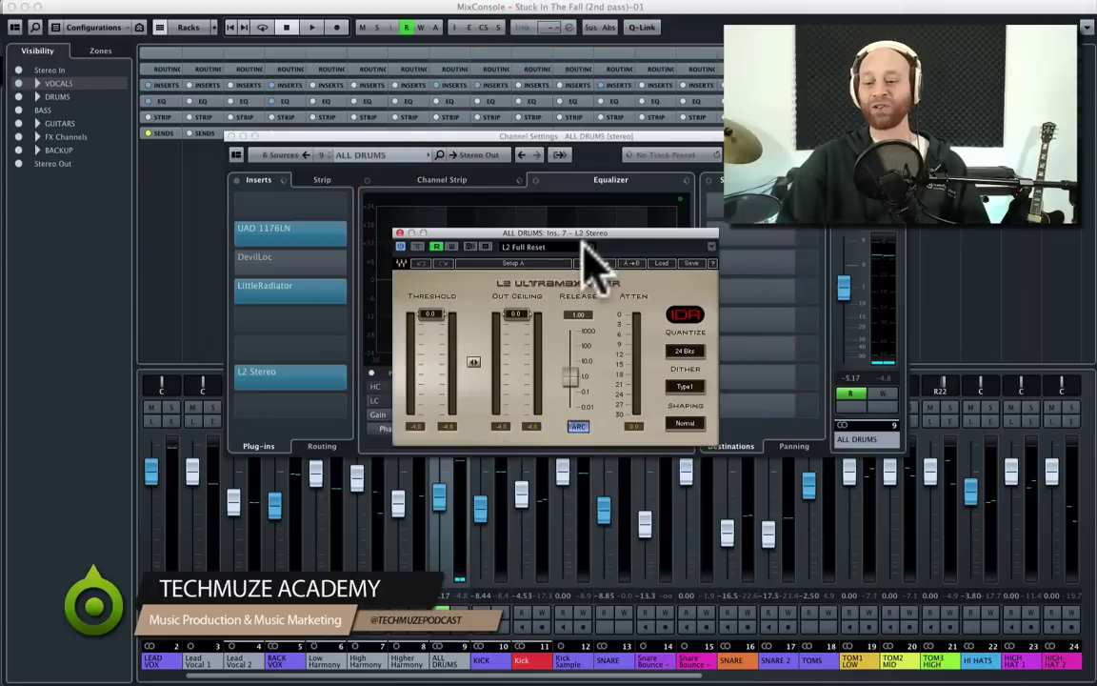
pyautogui.press('space')
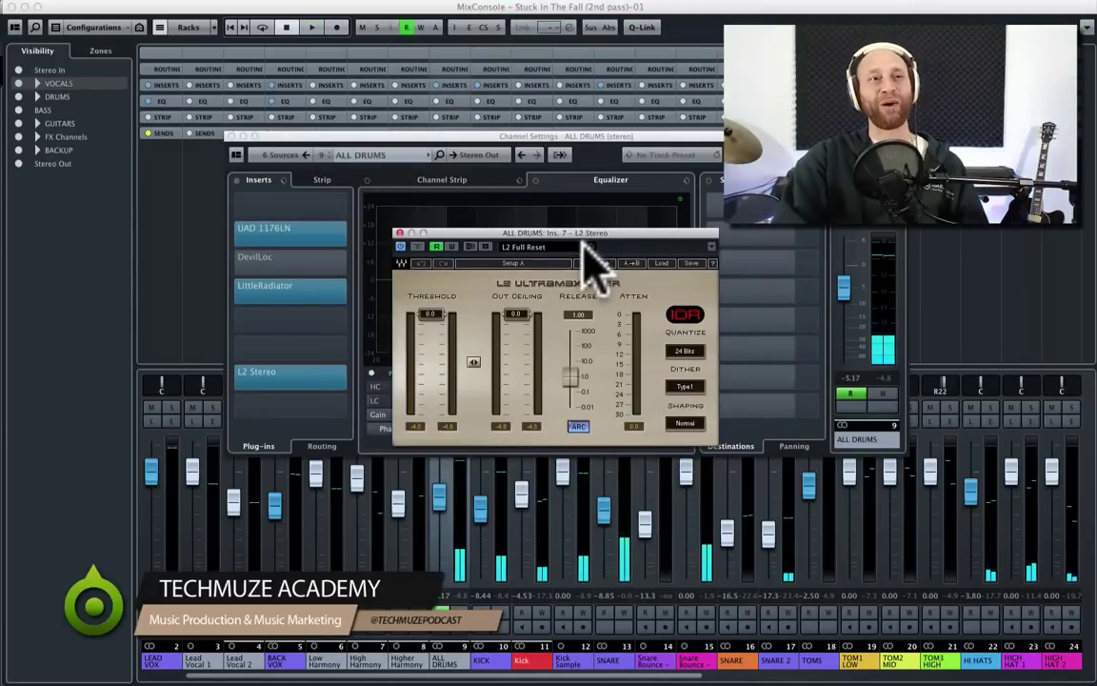
pyautogui.press('space')
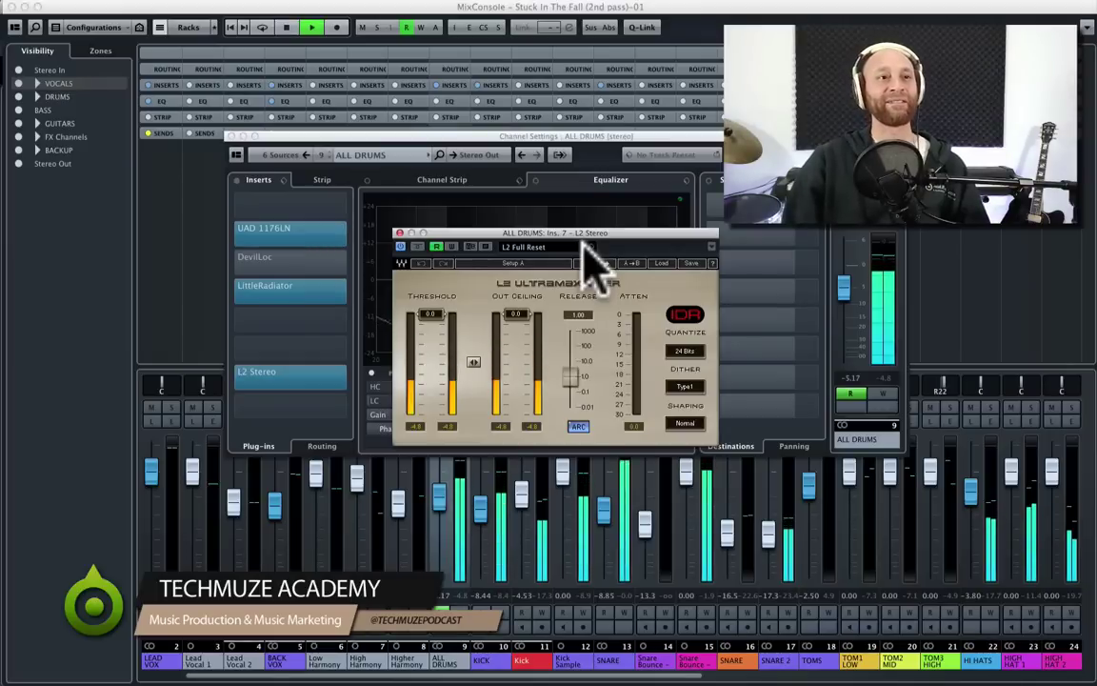
pyautogui.click(417, 247)
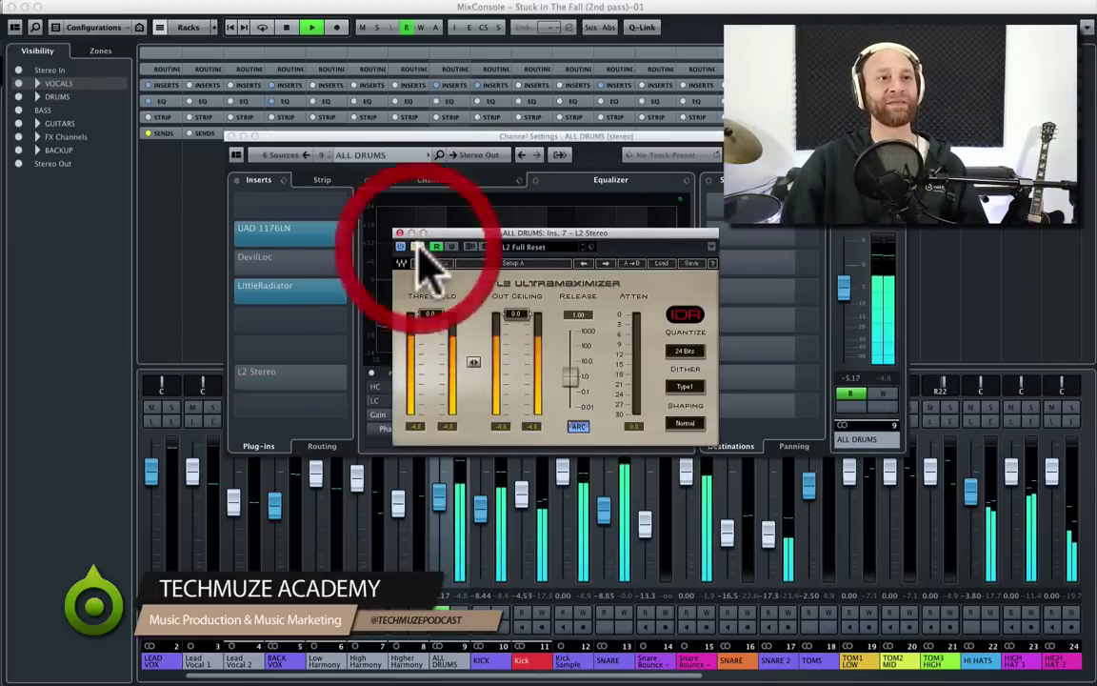
pyautogui.click(419, 247)
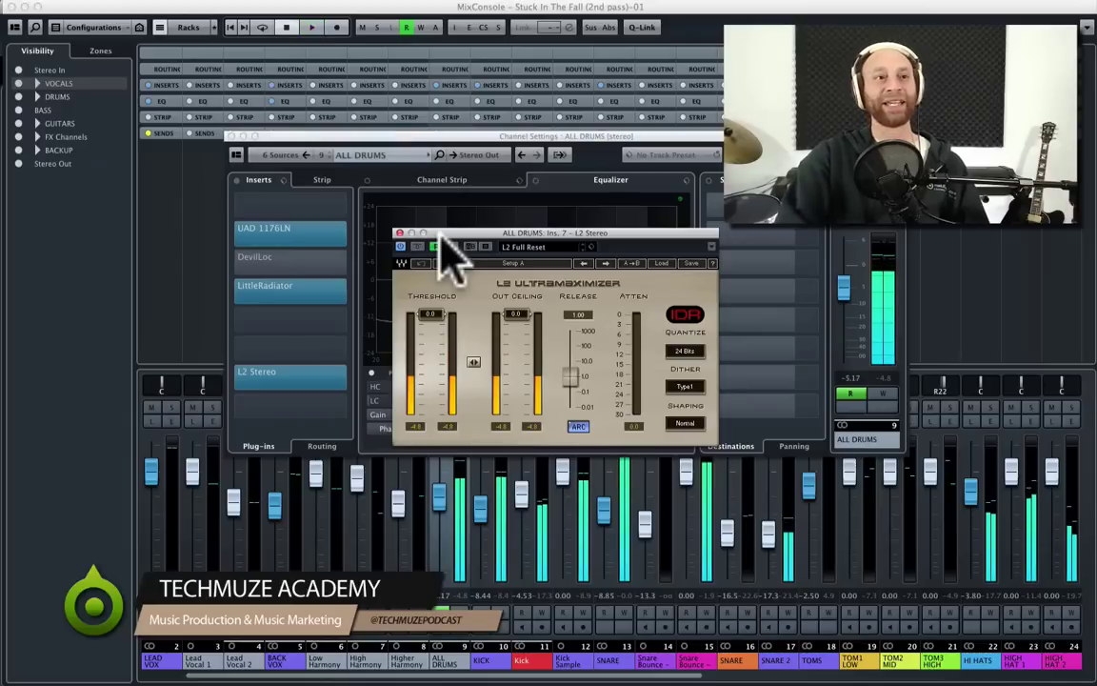
pyautogui.press('space')
pyautogui.moveTo(449, 233); pyautogui.dragTo(400, 245)
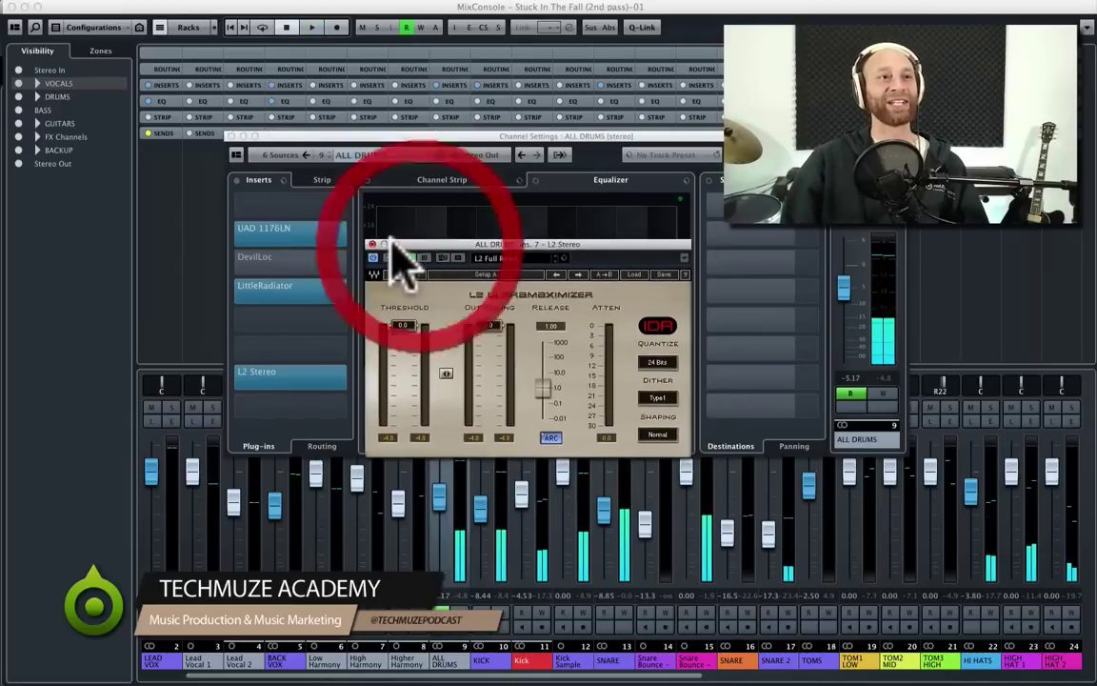
pyautogui.click(372, 245)
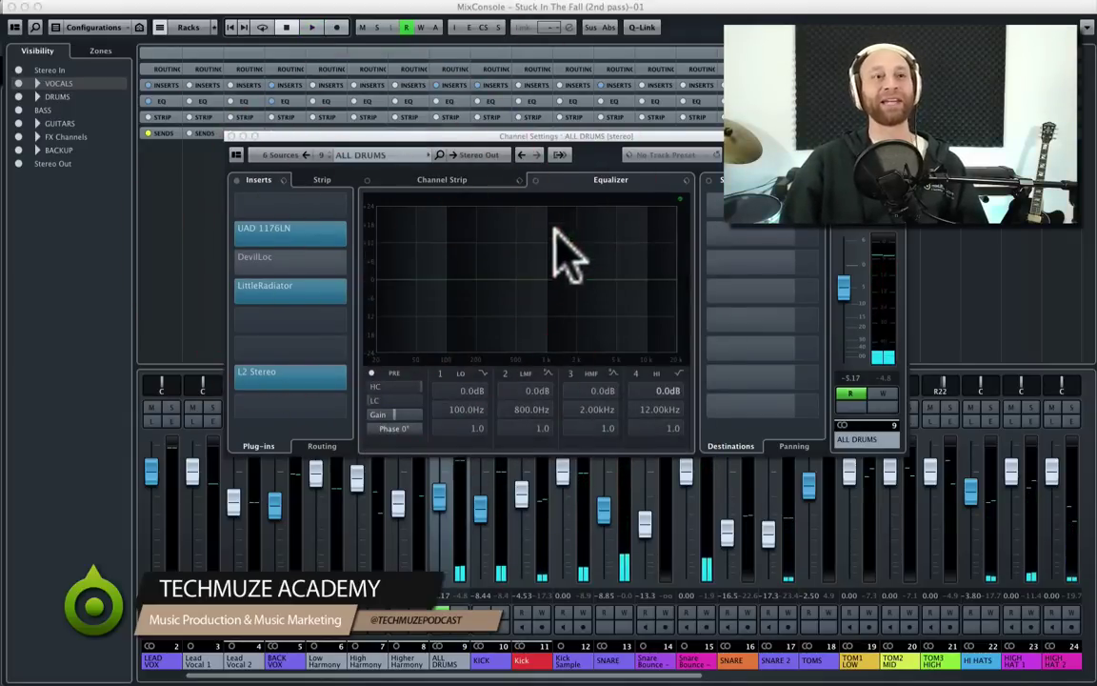
# - Switch the channel settings from ALL DRUMS to the KICK group channel and open its CLA Drums Stereo insert
pyautogui.click(574, 136)
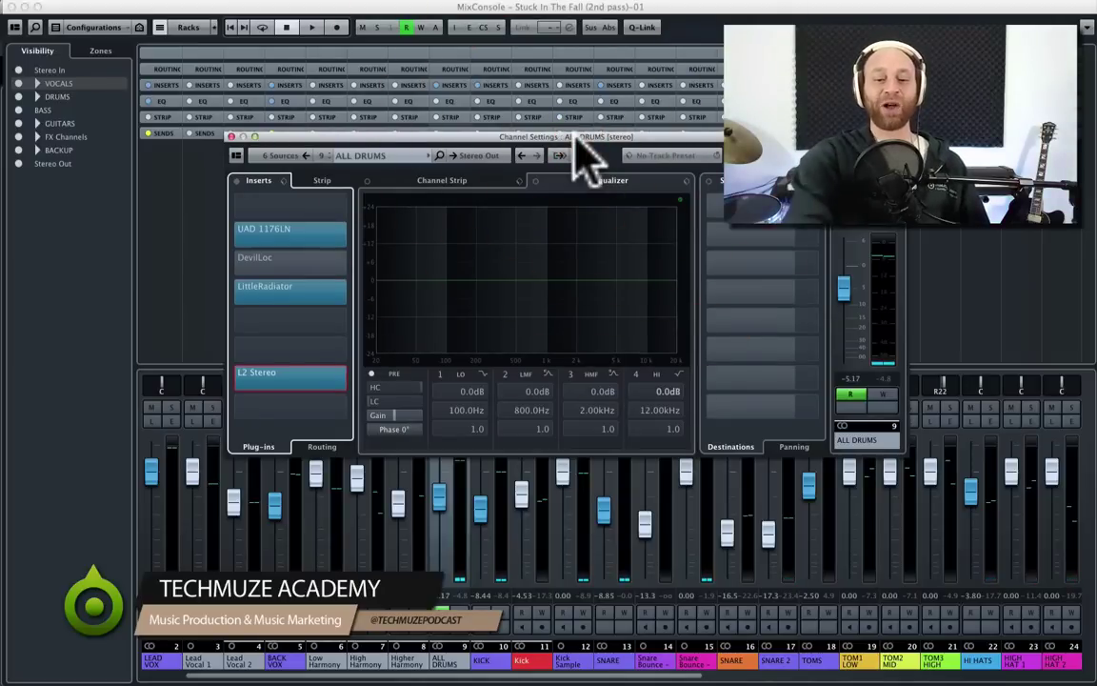
pyautogui.press('Right')
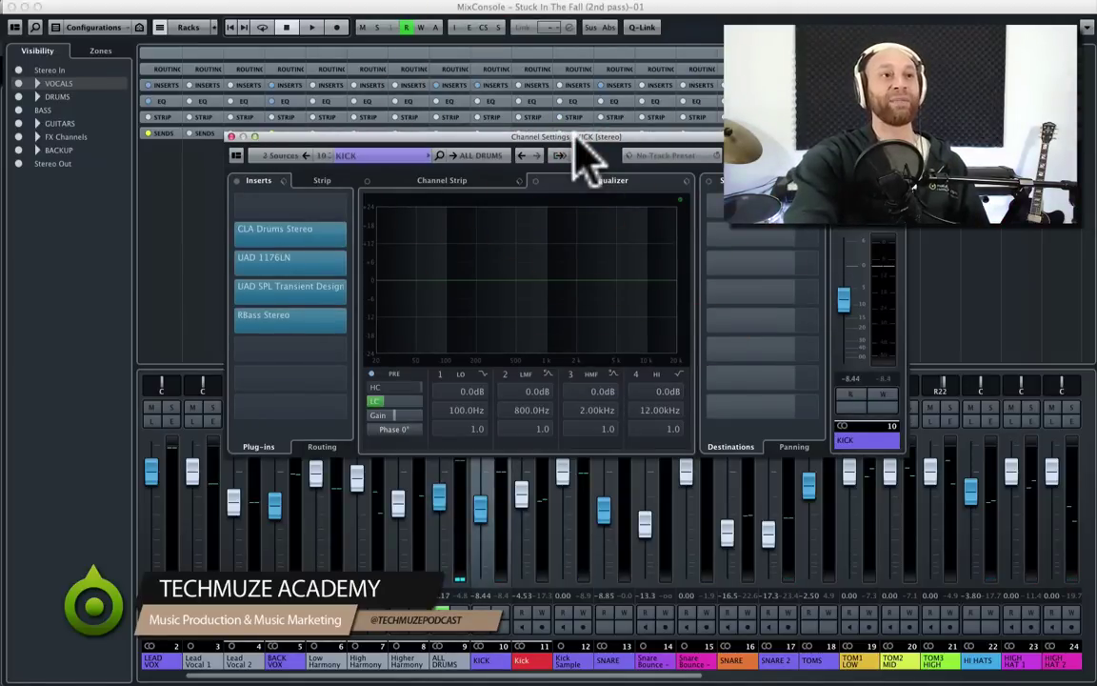
pyautogui.press('Right')
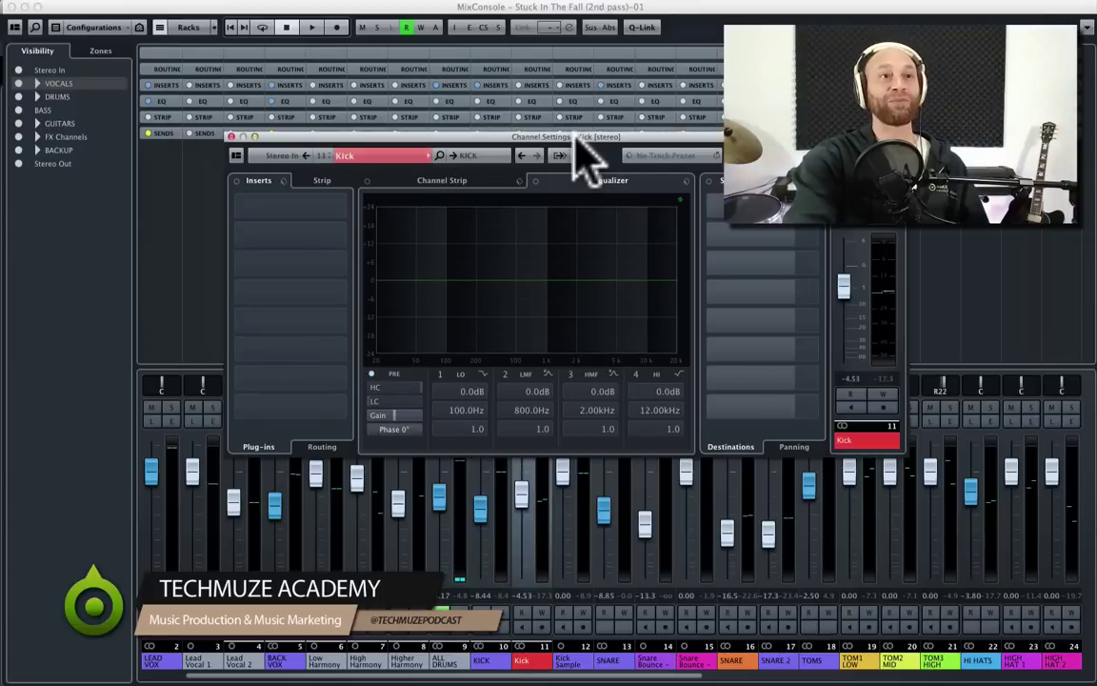
pyautogui.press('Left')
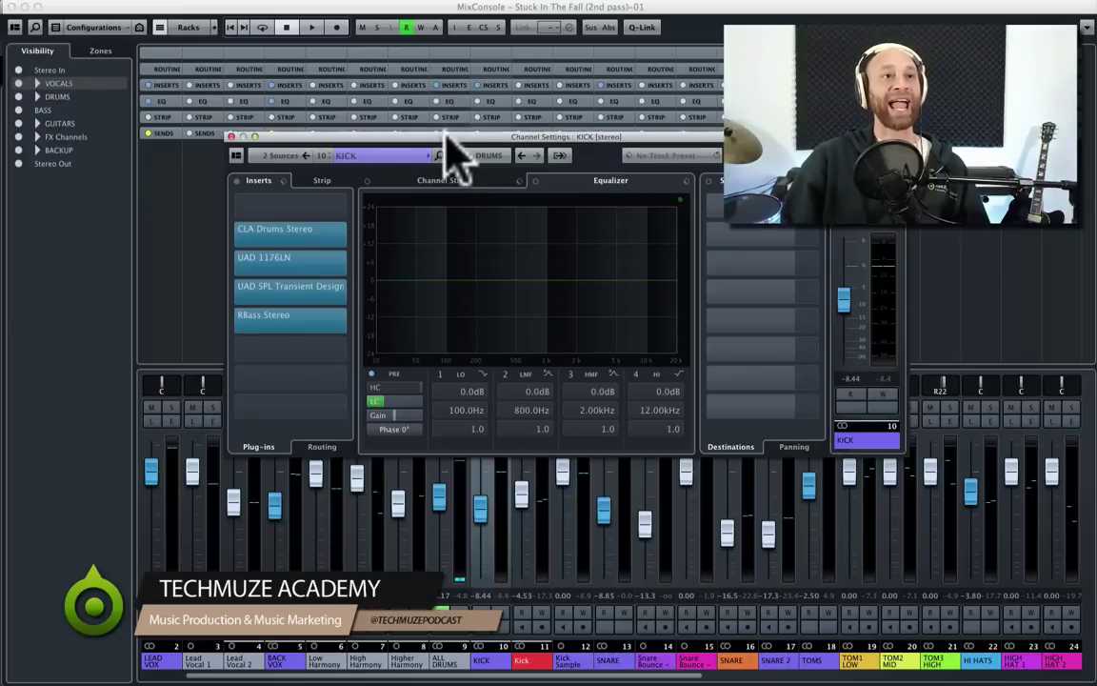
pyautogui.moveTo(444, 136); pyautogui.dragTo(440, 147)
pyautogui.click(278, 246)
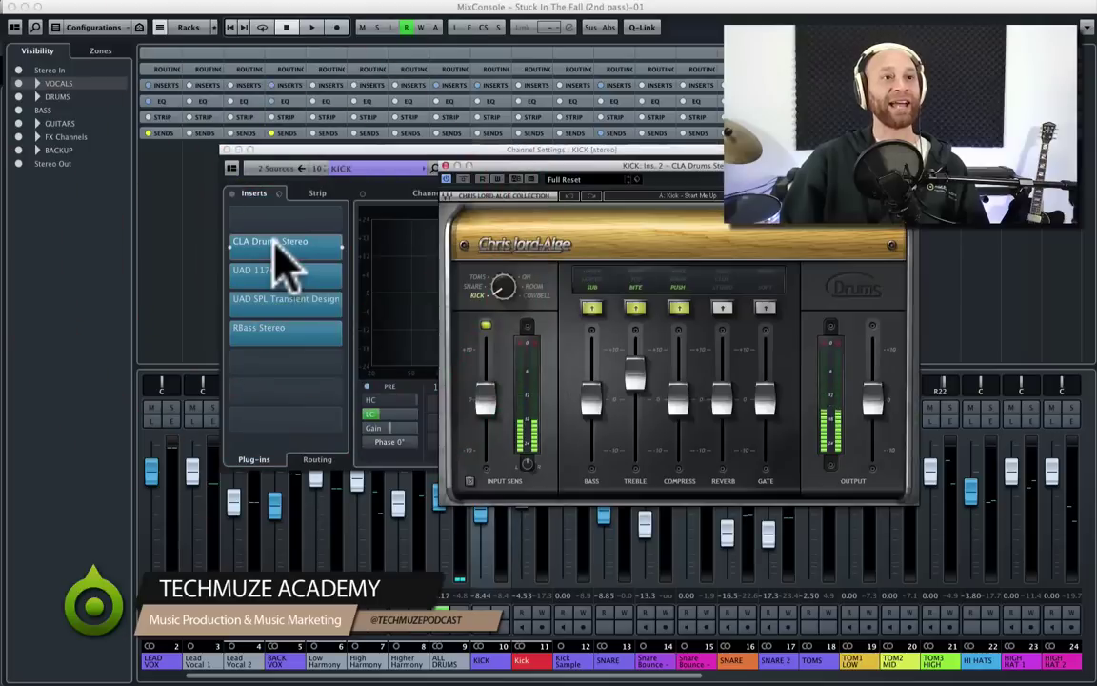
# - Solo the kick and compare its playback with the CLA Drums Stereo insert bypassed and active
pyautogui.moveTo(595, 183); pyautogui.dragTo(571, 171)
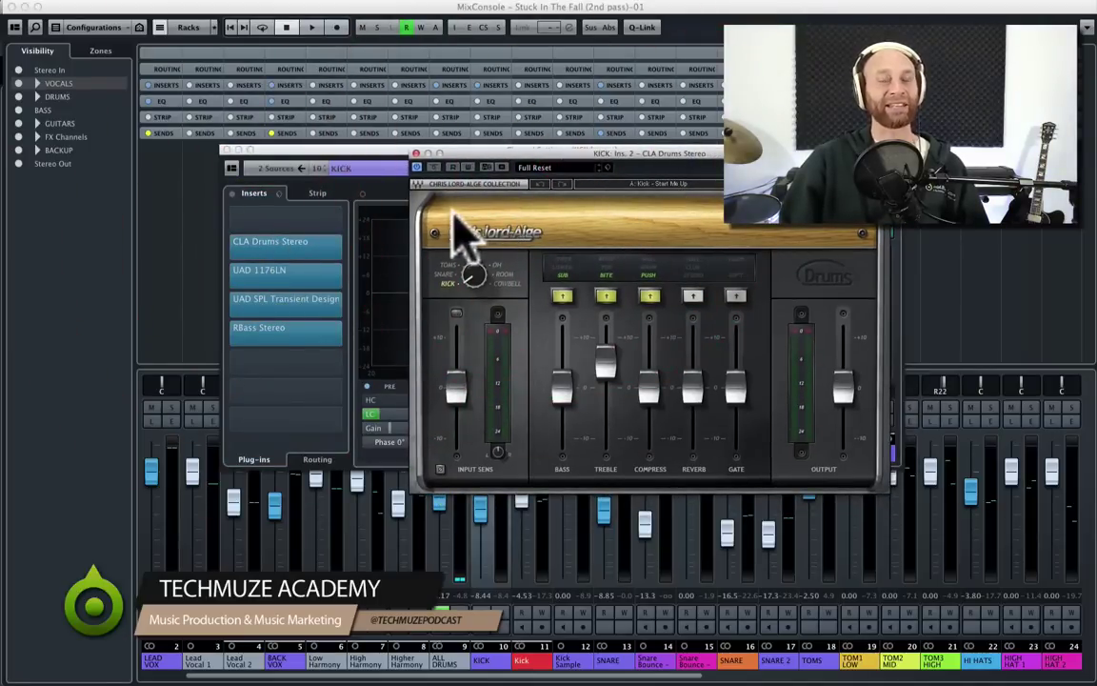
pyautogui.press('s')
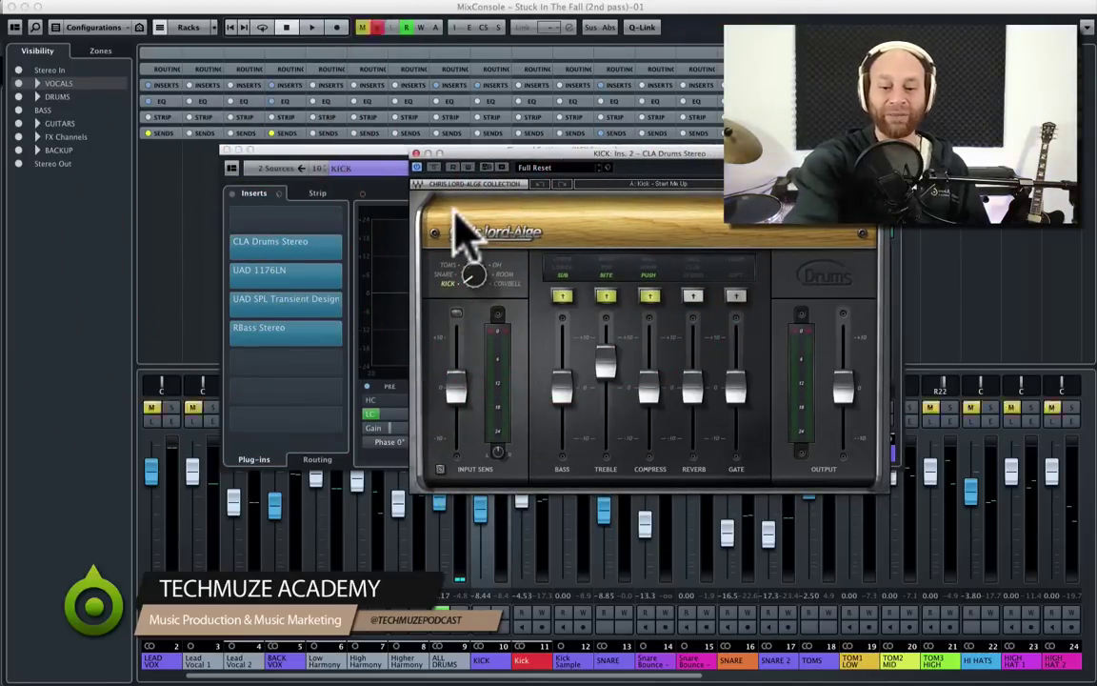
pyautogui.press('space')
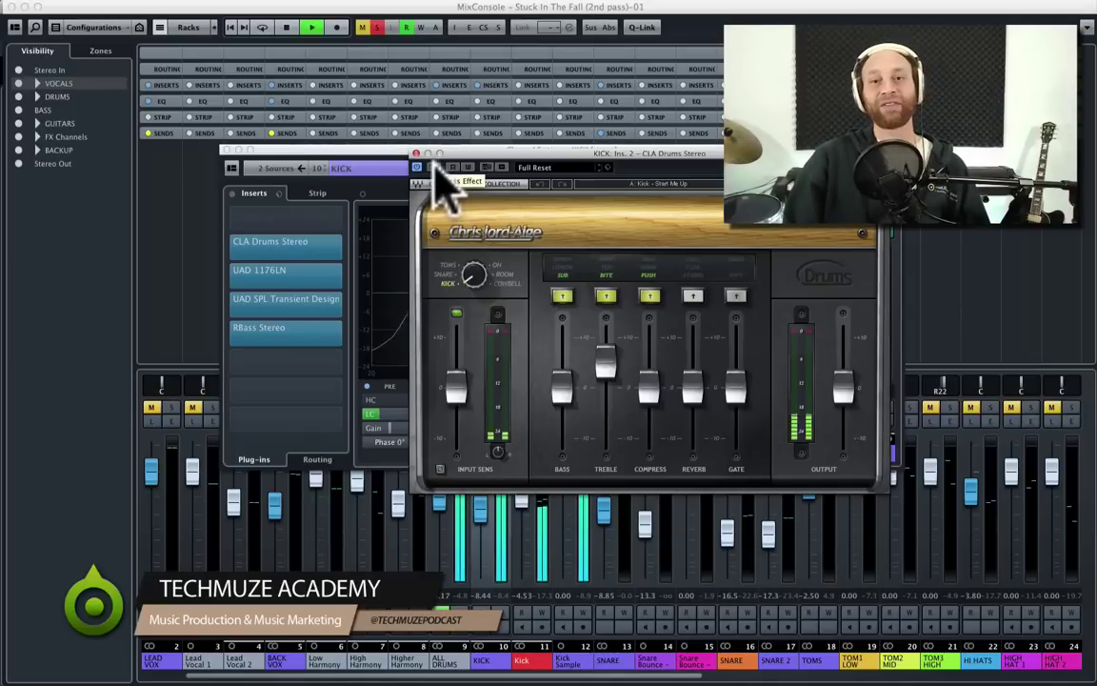
pyautogui.click(435, 168)
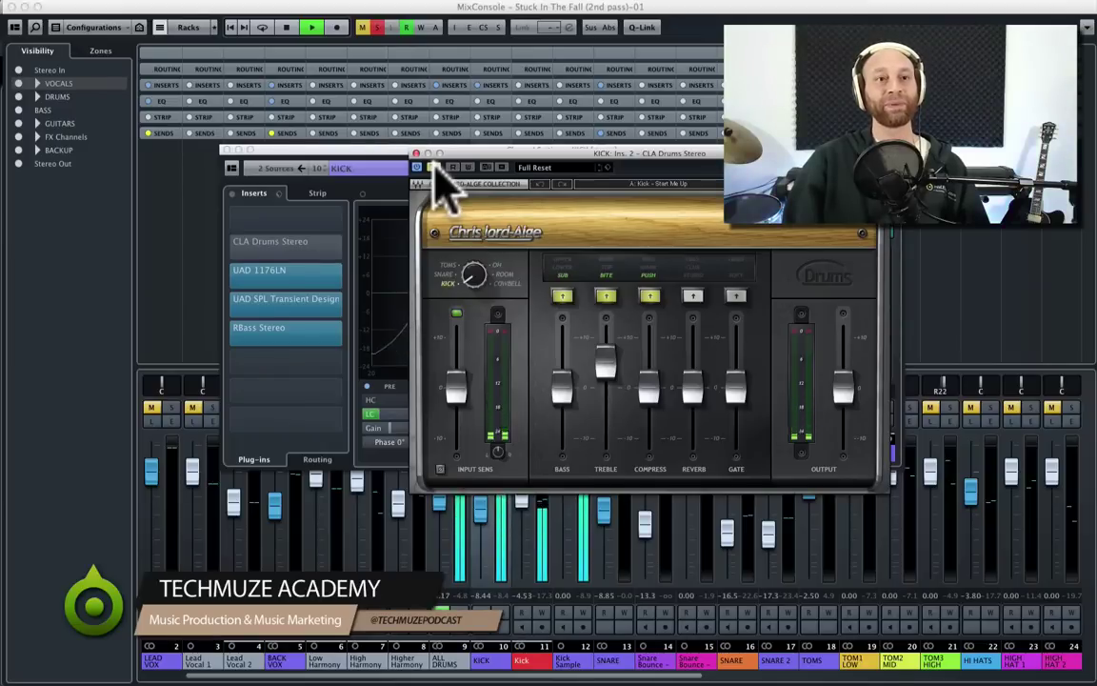
pyautogui.click(434, 168)
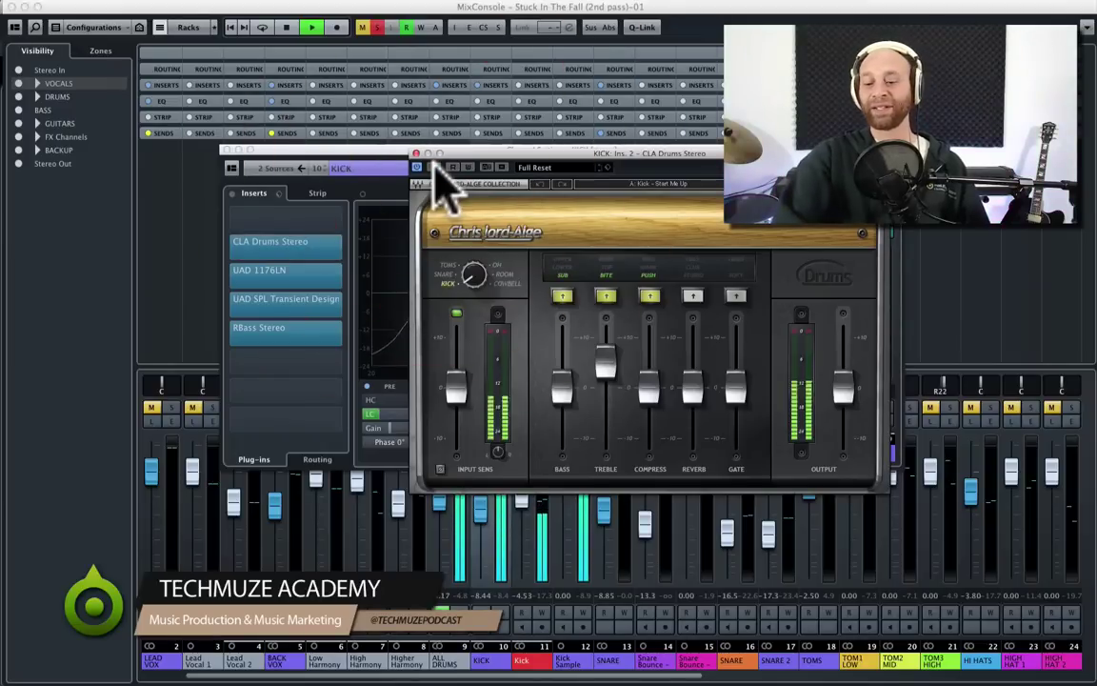
pyautogui.press('space')
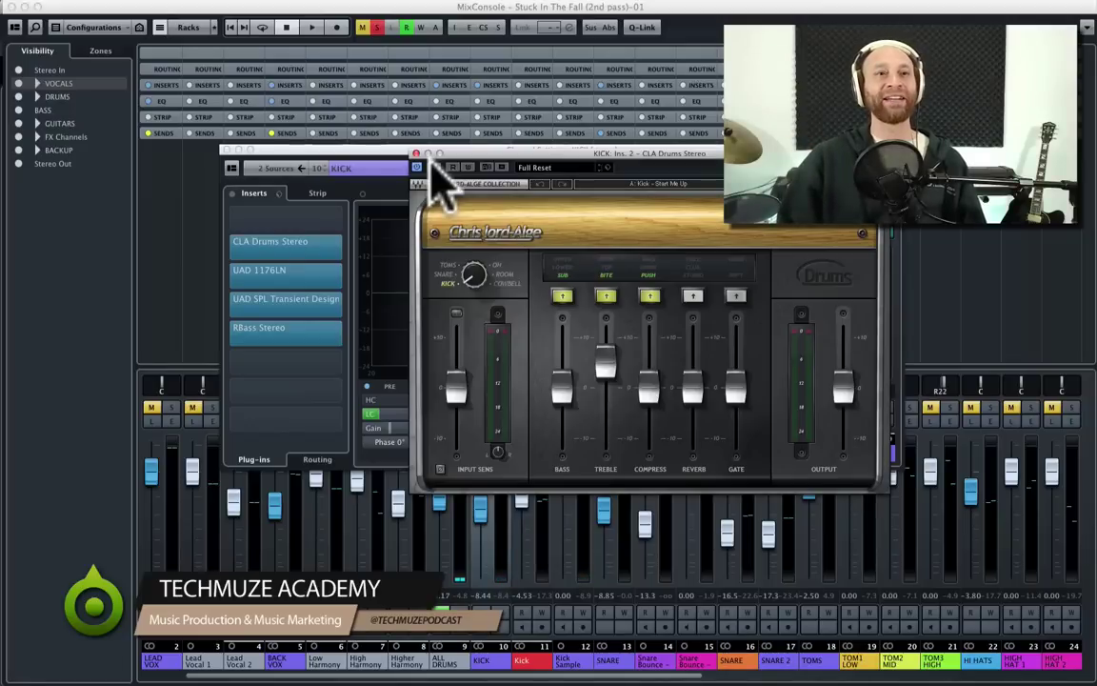
# - Clear the solo, compare the full mix with CLA Drums Stereo active and bypassed, and close the plug-in window
pyautogui.click(493, 154)
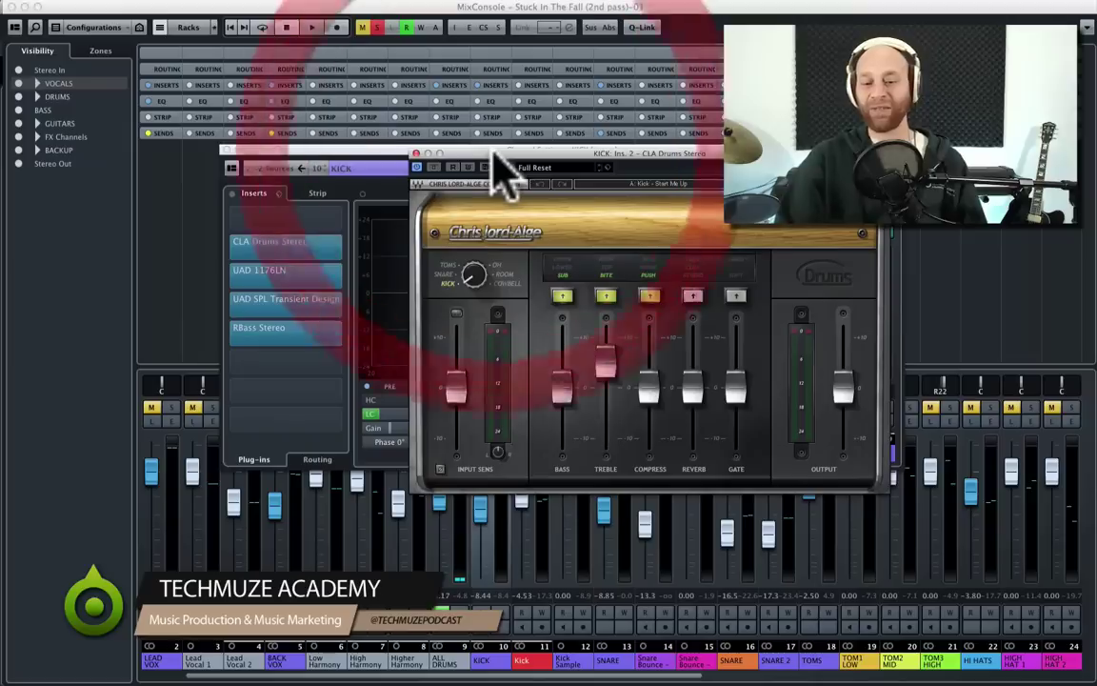
pyautogui.press('space')
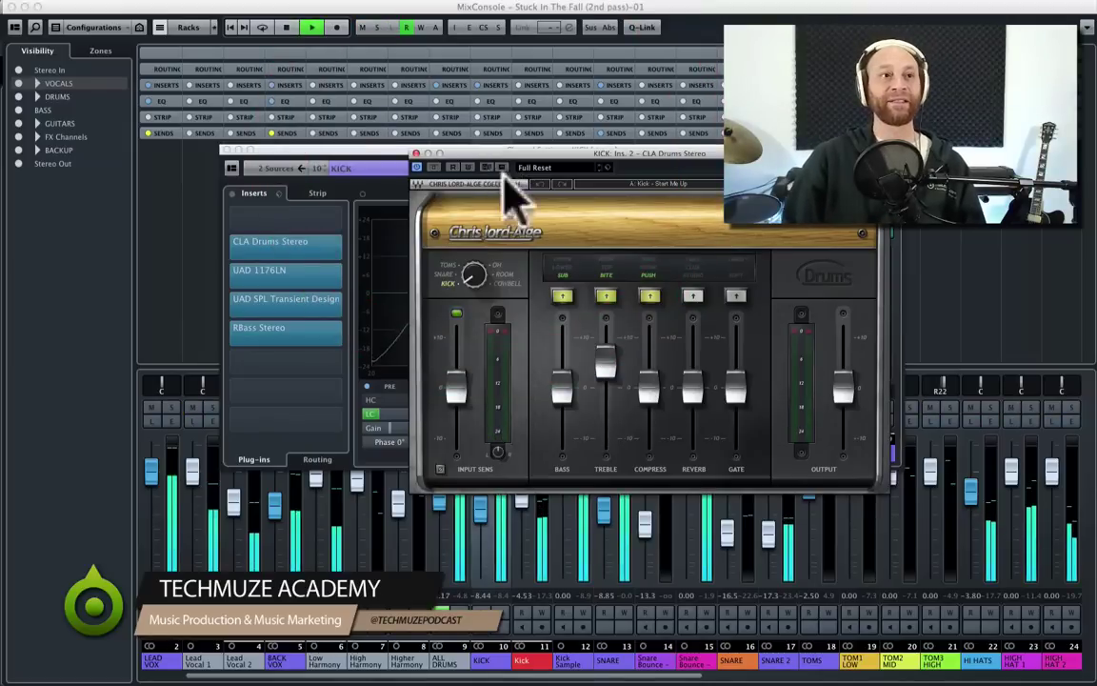
pyautogui.click(433, 168)
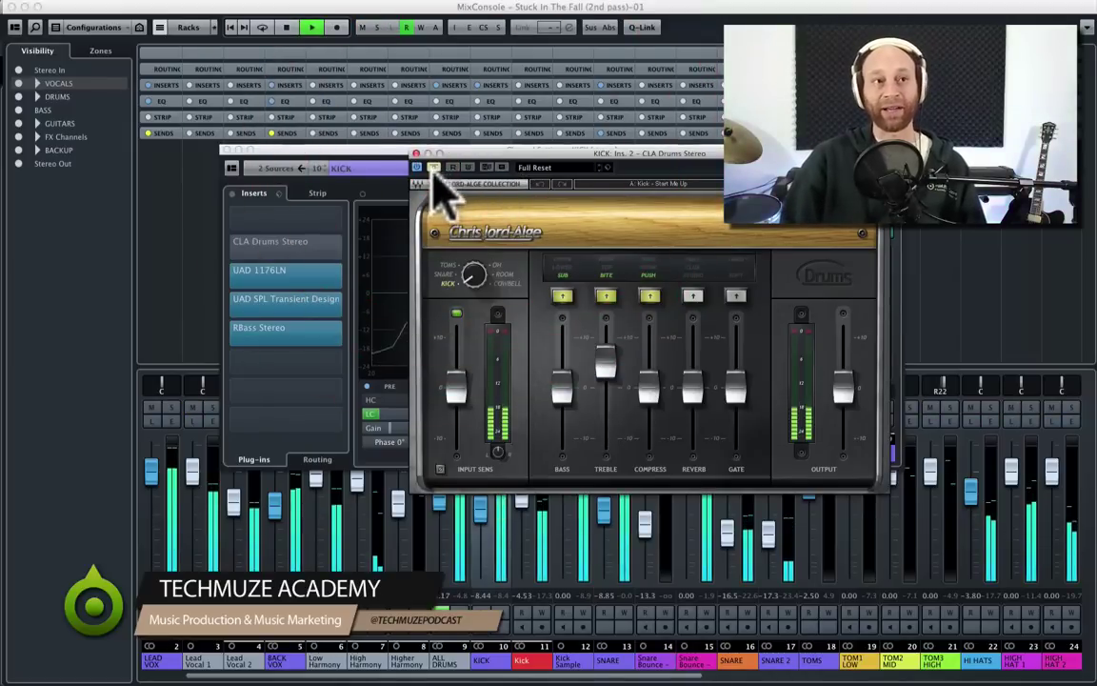
pyautogui.click(434, 168)
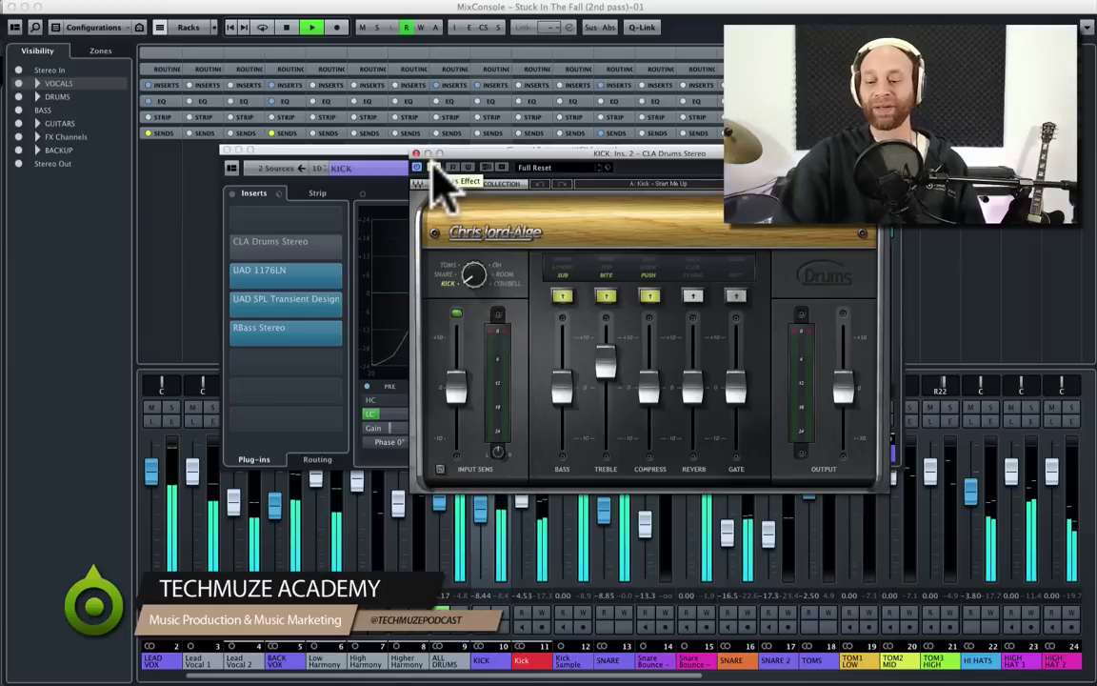
pyautogui.click(433, 169)
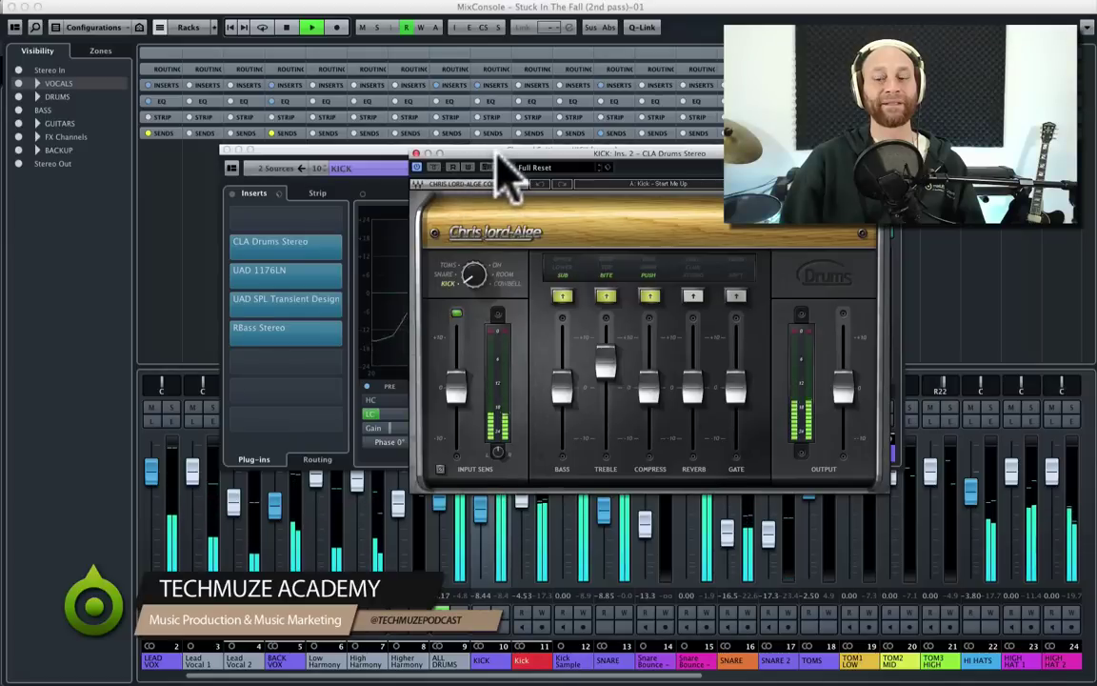
pyautogui.press('space')
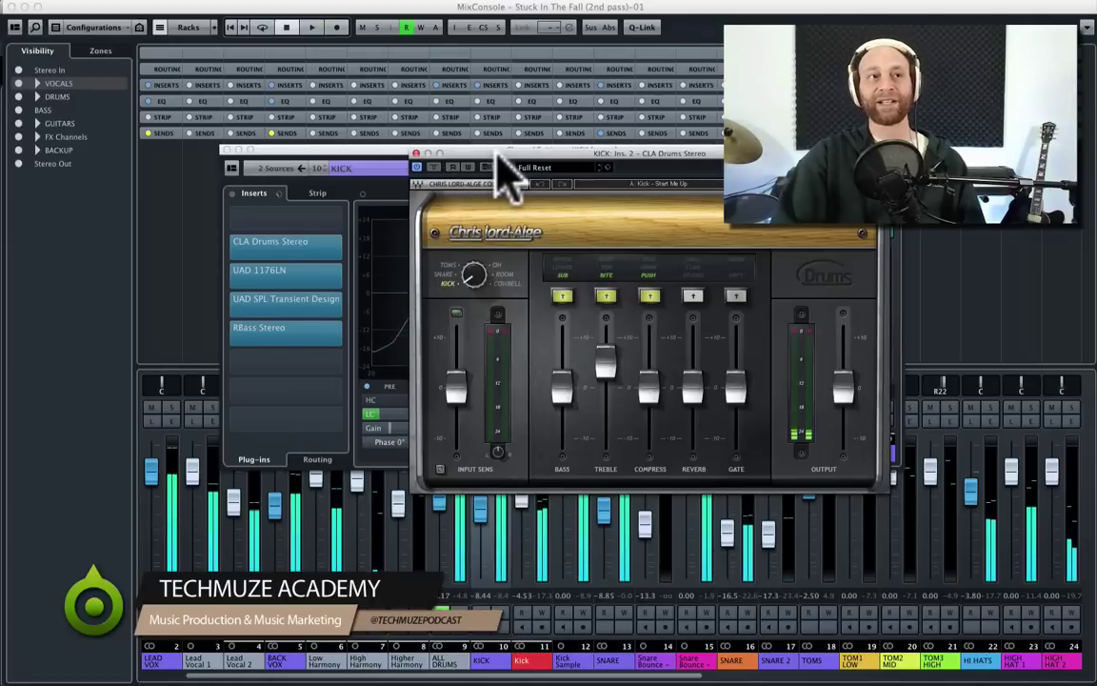
pyautogui.click(416, 155)
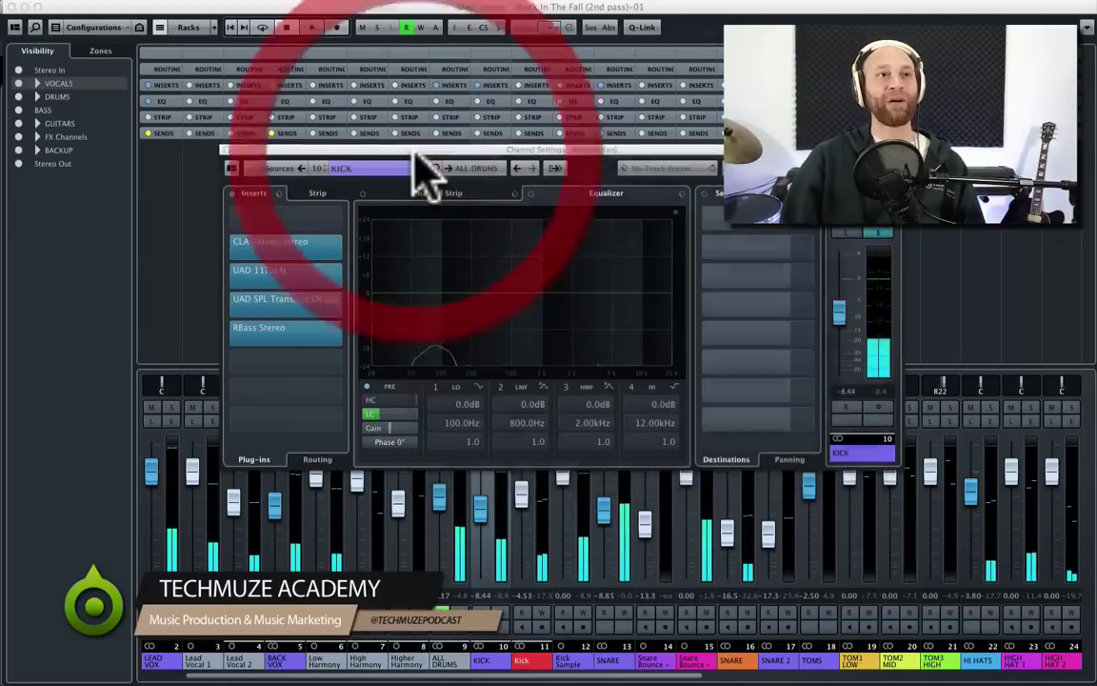
# - Open the UAD 1176LN insert of KICK and examine its meter while the full mix plays
pyautogui.click(319, 270)
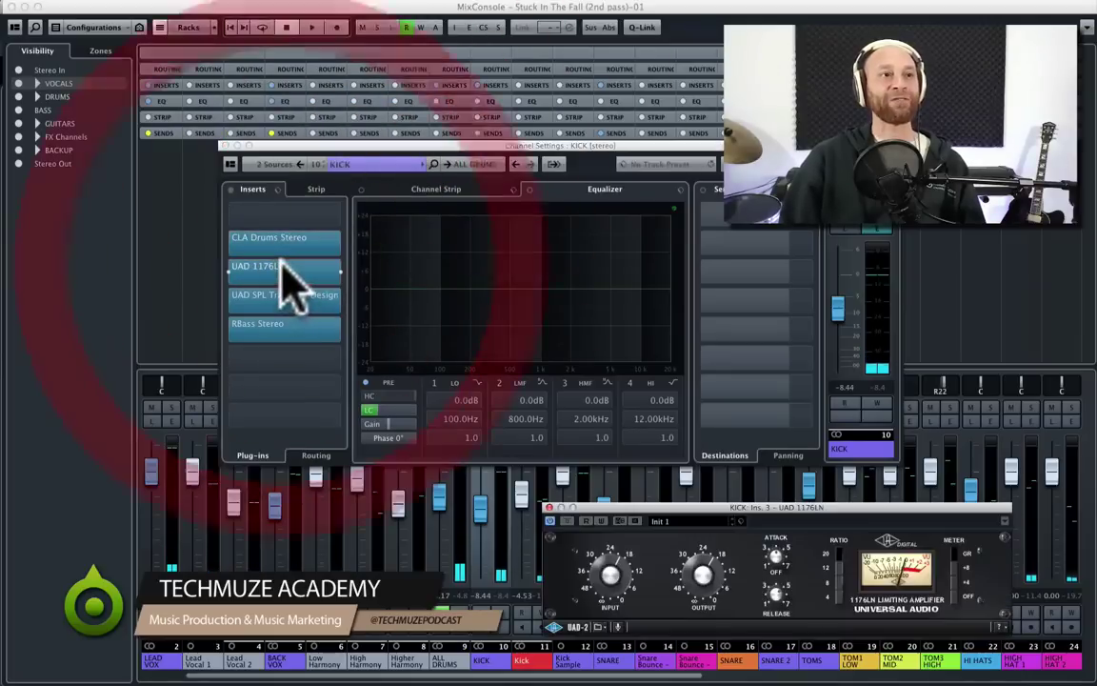
pyautogui.moveTo(740, 519); pyautogui.dragTo(540, 288)
pyautogui.press('space')
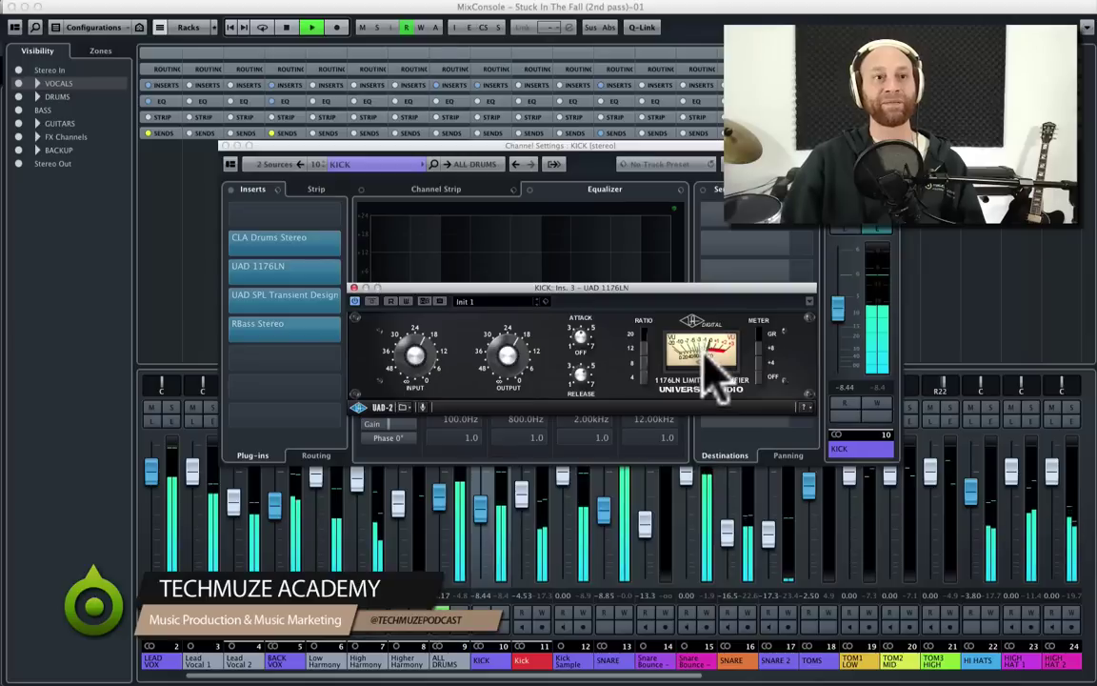
pyautogui.press('space')
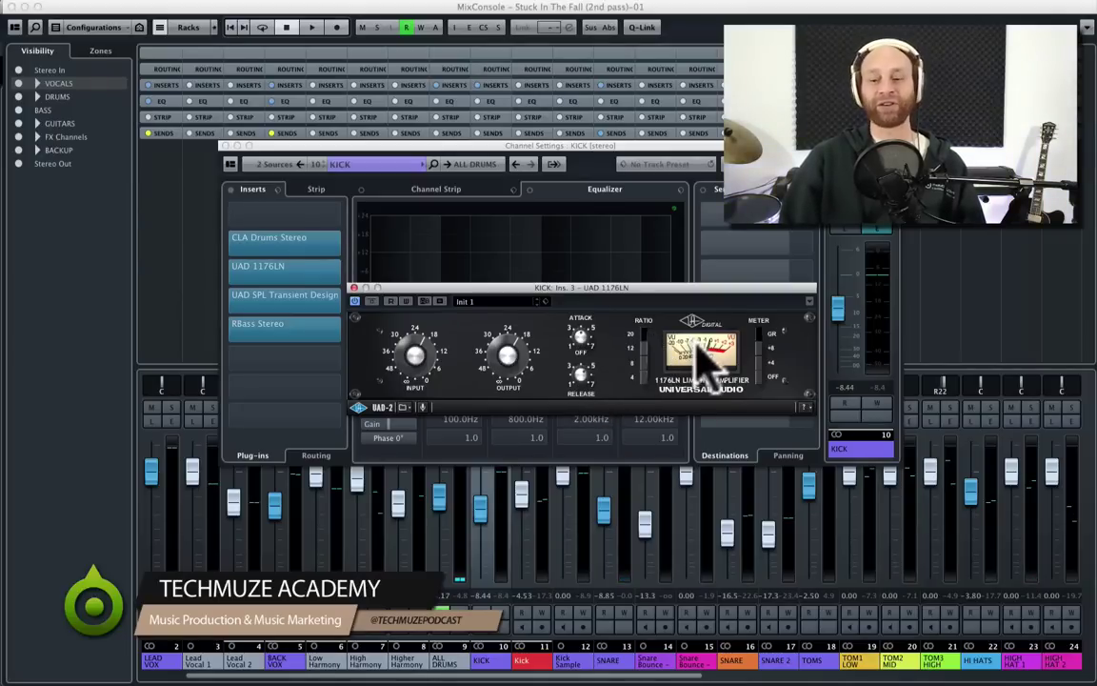
pyautogui.press('space')
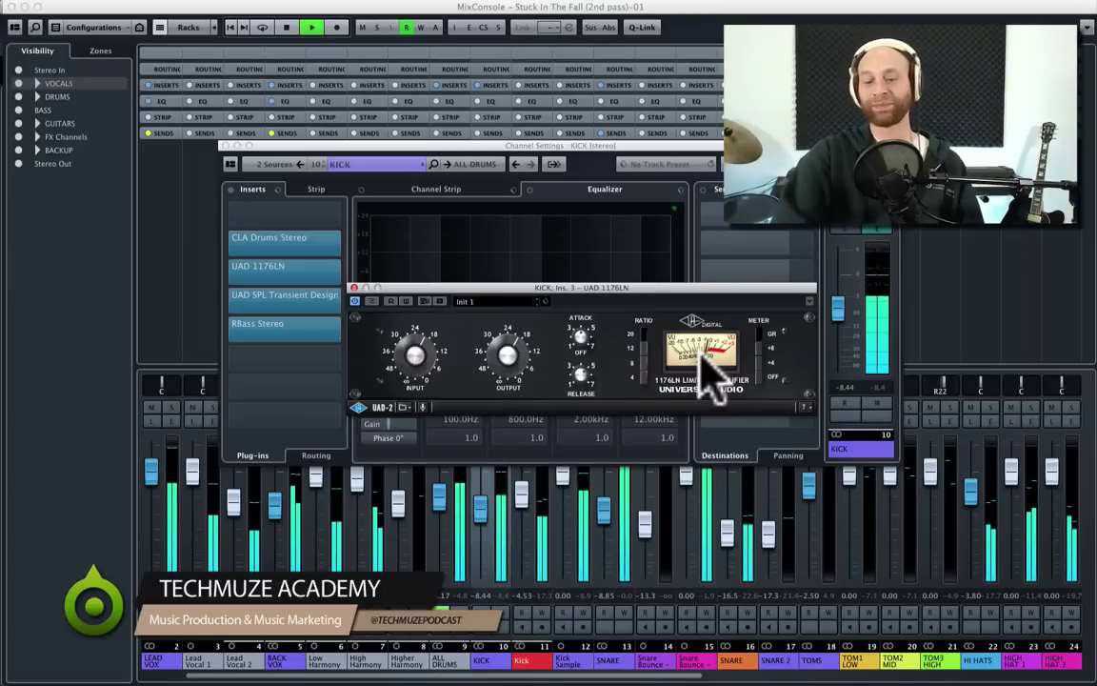
pyautogui.press('space')
# - Compare the full mix with the UAD 1176LN bypassed and active, and close its window
pyautogui.click(373, 302)
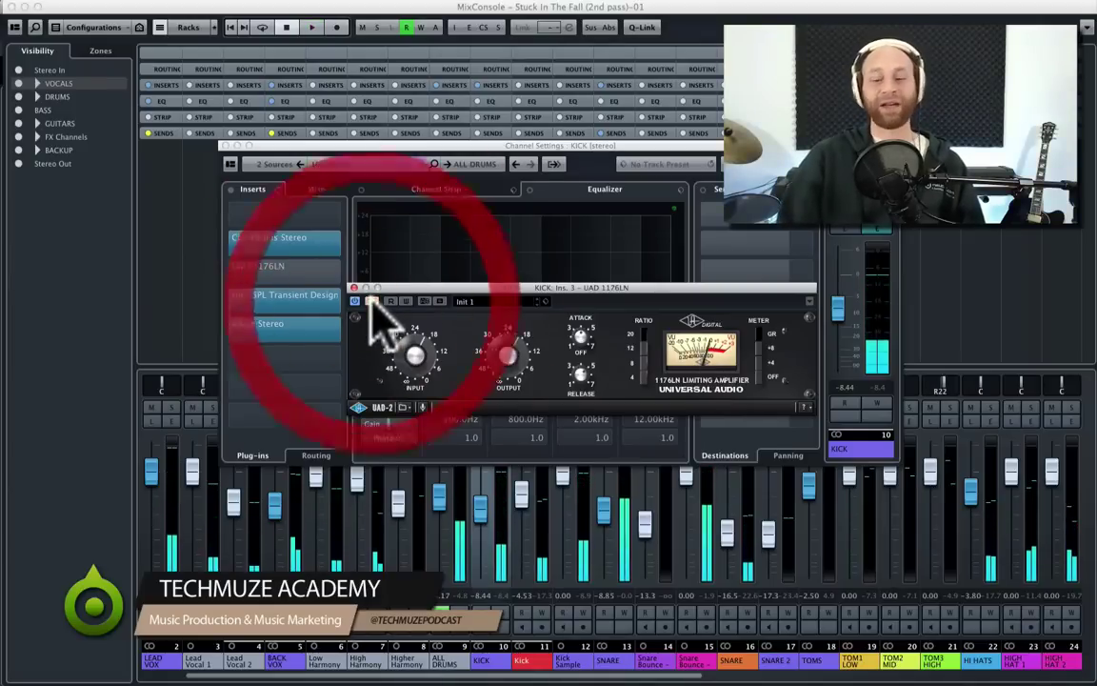
pyautogui.press('space')
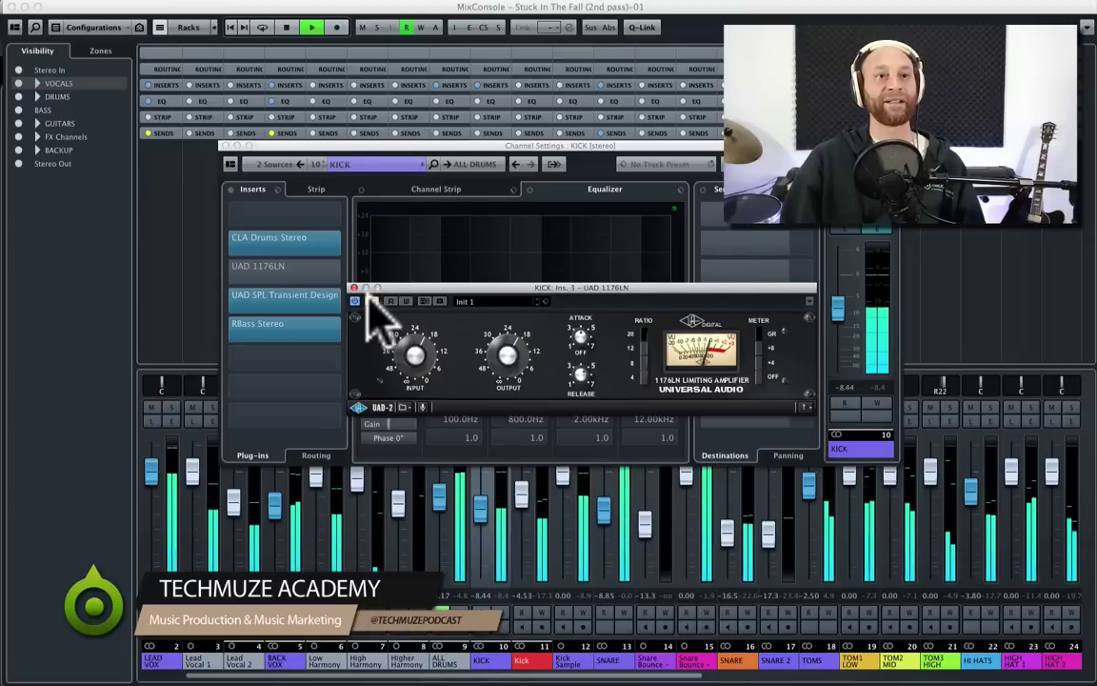
pyautogui.click(373, 302)
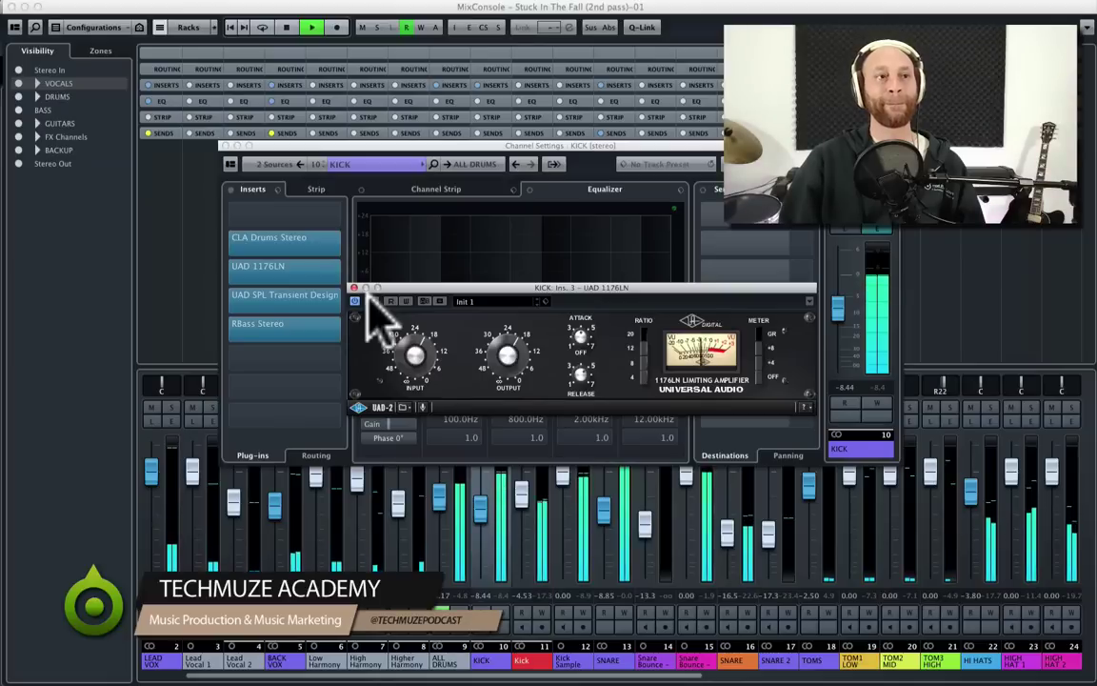
pyautogui.press('space')
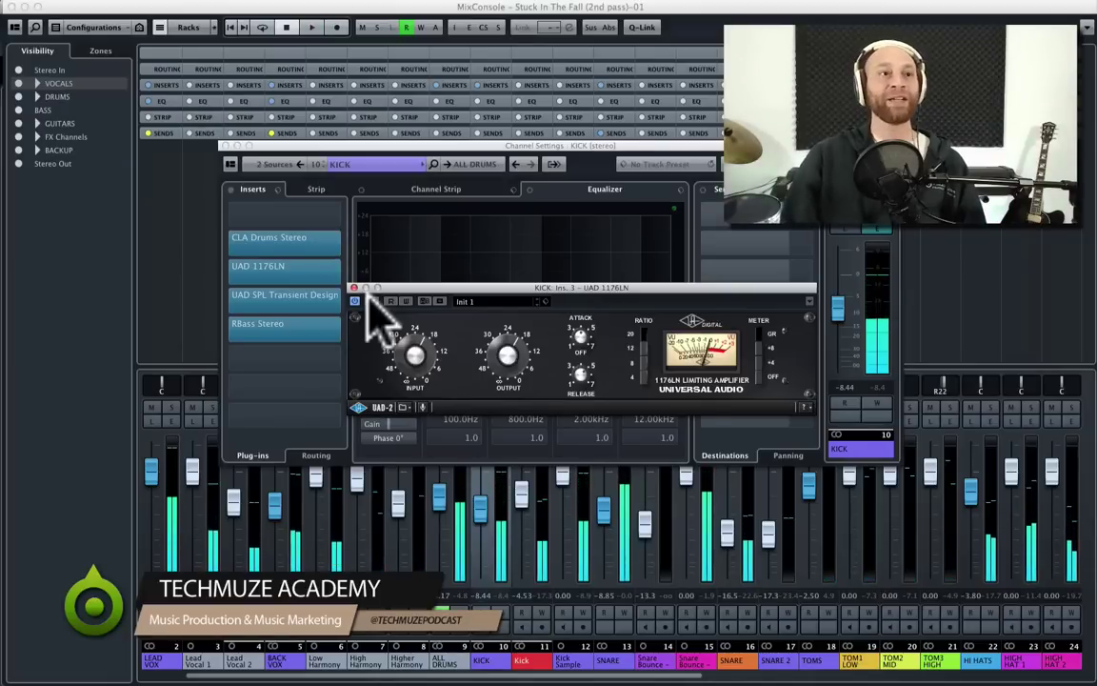
pyautogui.click(355, 288)
# - Open the UAD SPL Transient Designer insert of KICK, compare the soloed drums with it bypassed and active, and close it
pyautogui.click(304, 295)
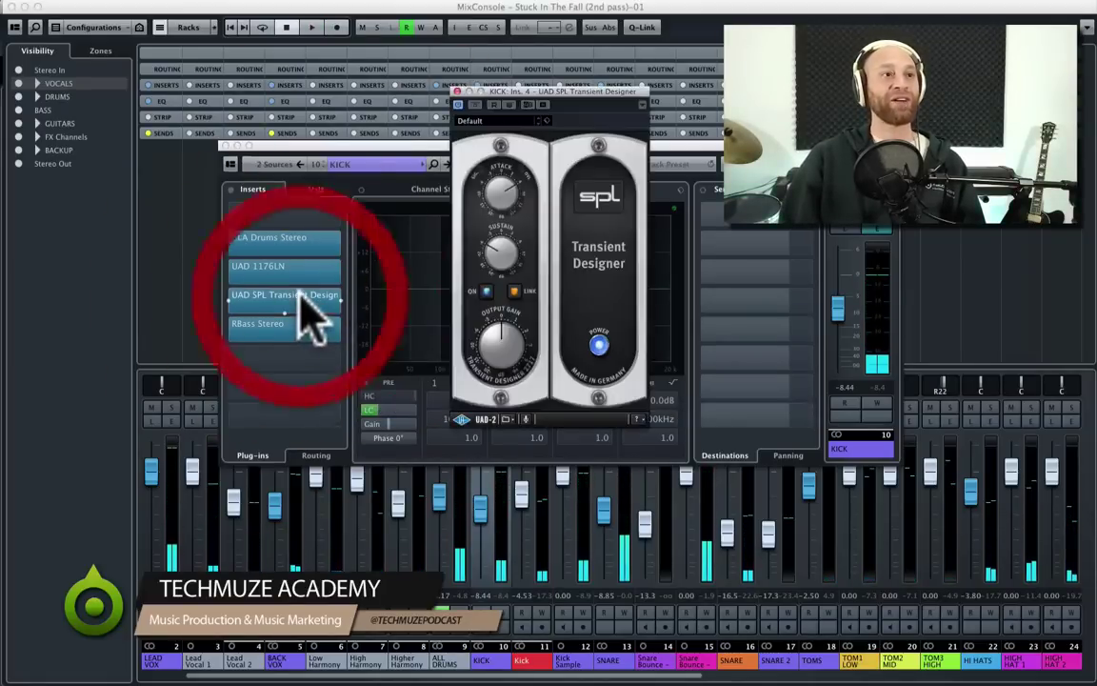
pyautogui.moveTo(561, 93); pyautogui.dragTo(537, 203)
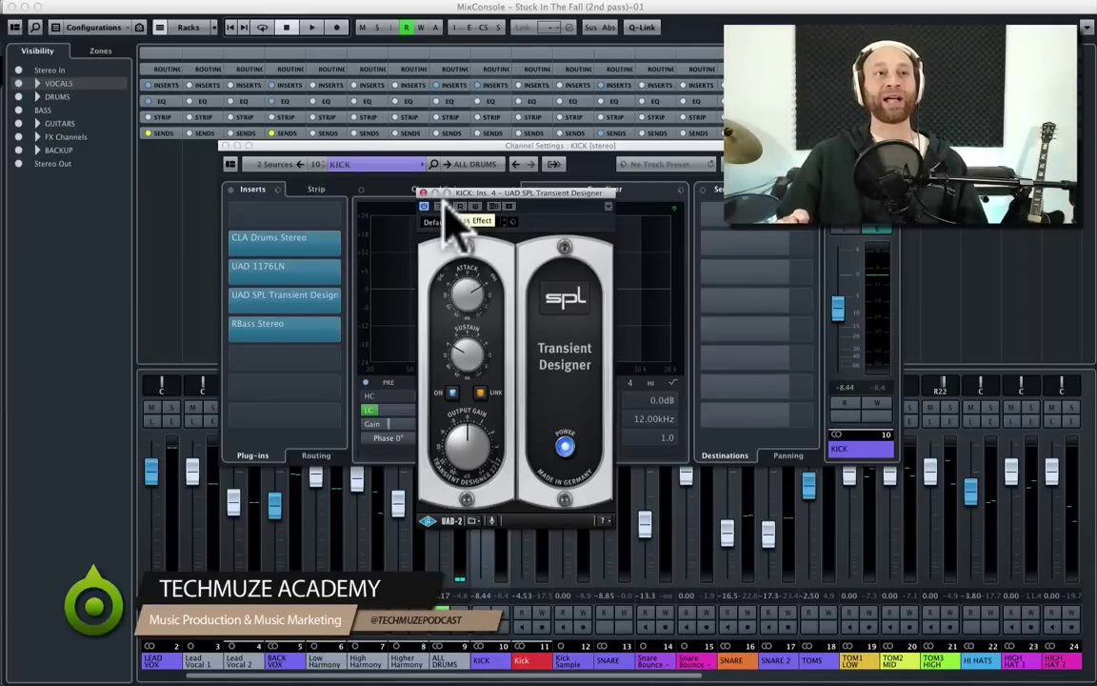
pyautogui.moveTo(464, 195); pyautogui.dragTo(472, 210)
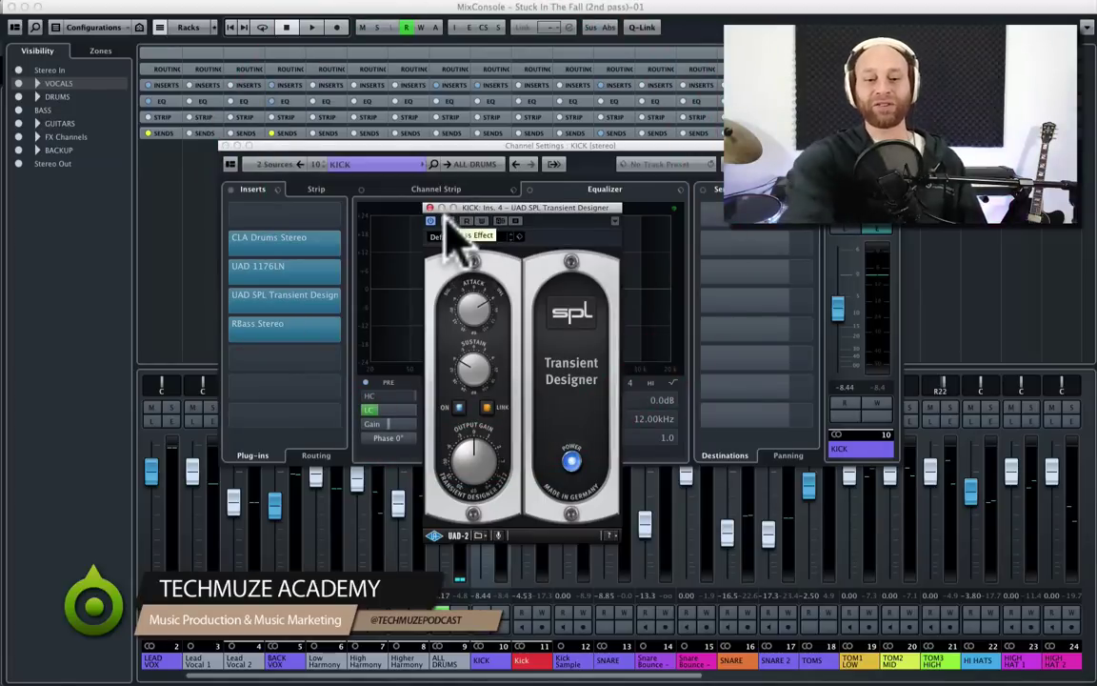
pyautogui.hotkey('ctrl', 'z')
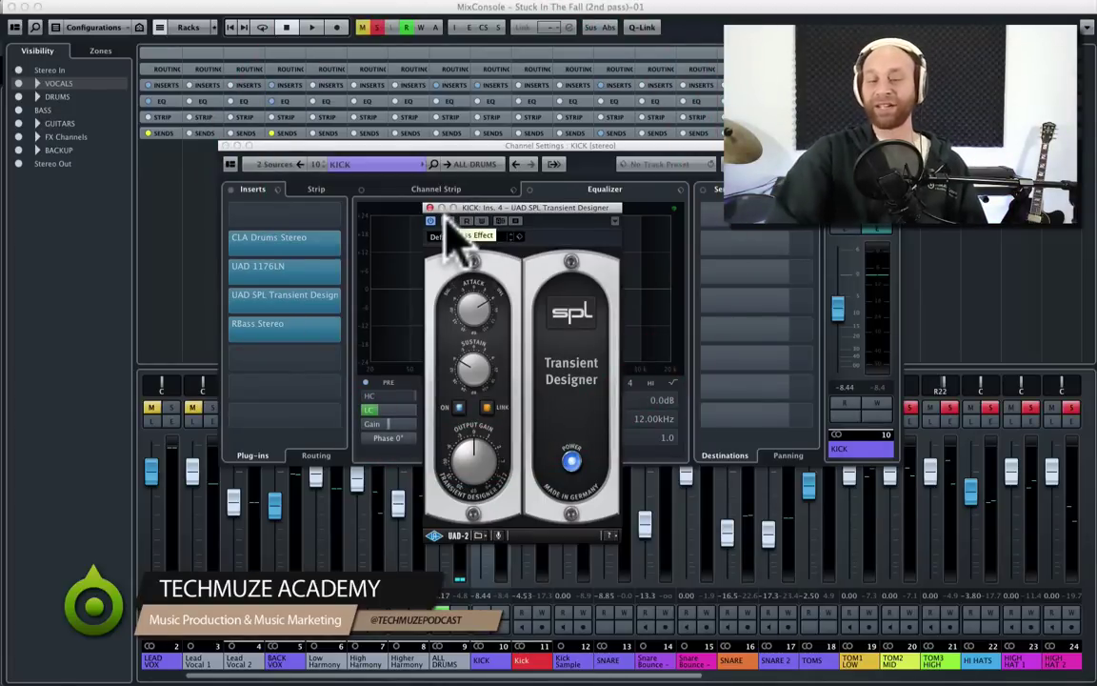
pyautogui.click(446, 223)
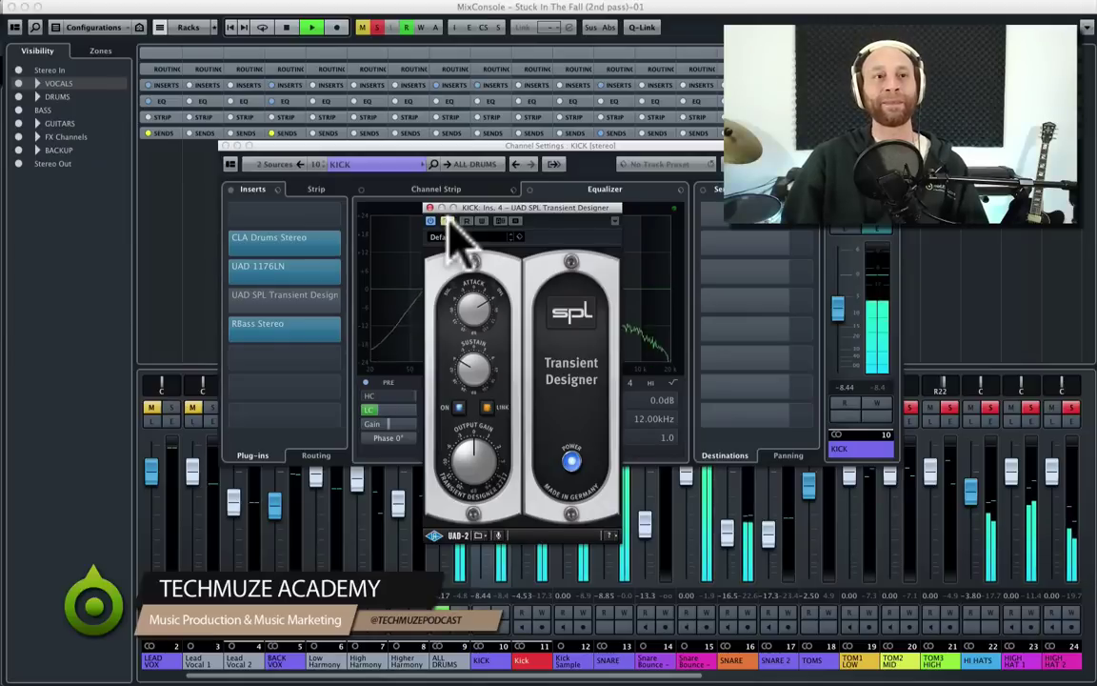
pyautogui.click(447, 221)
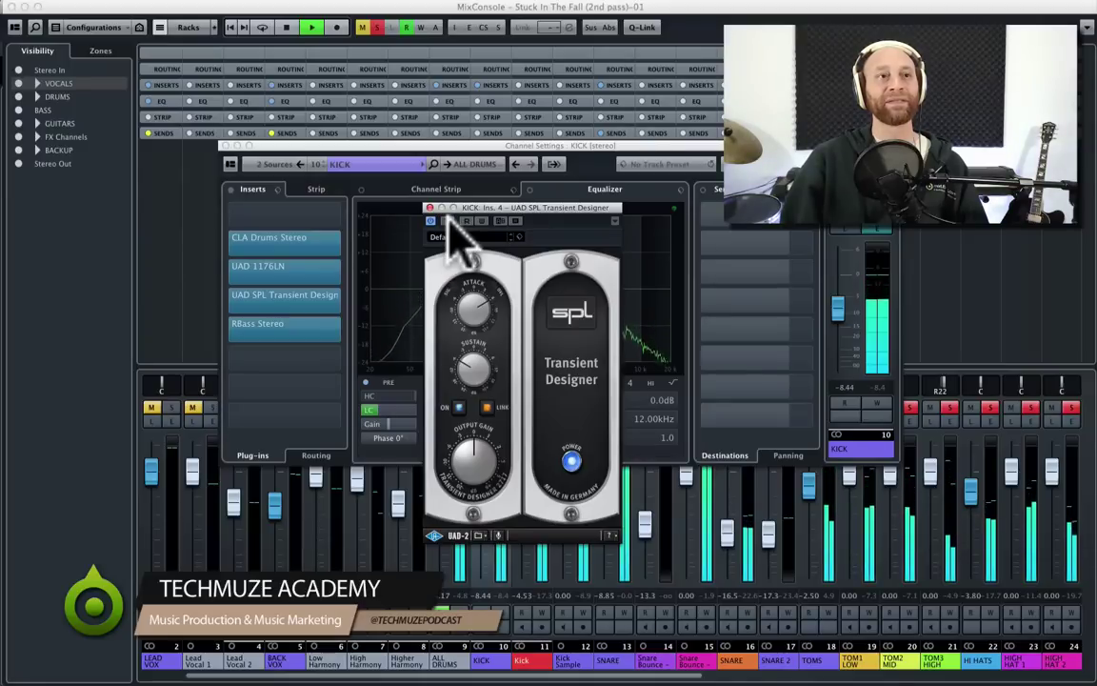
pyautogui.press('space')
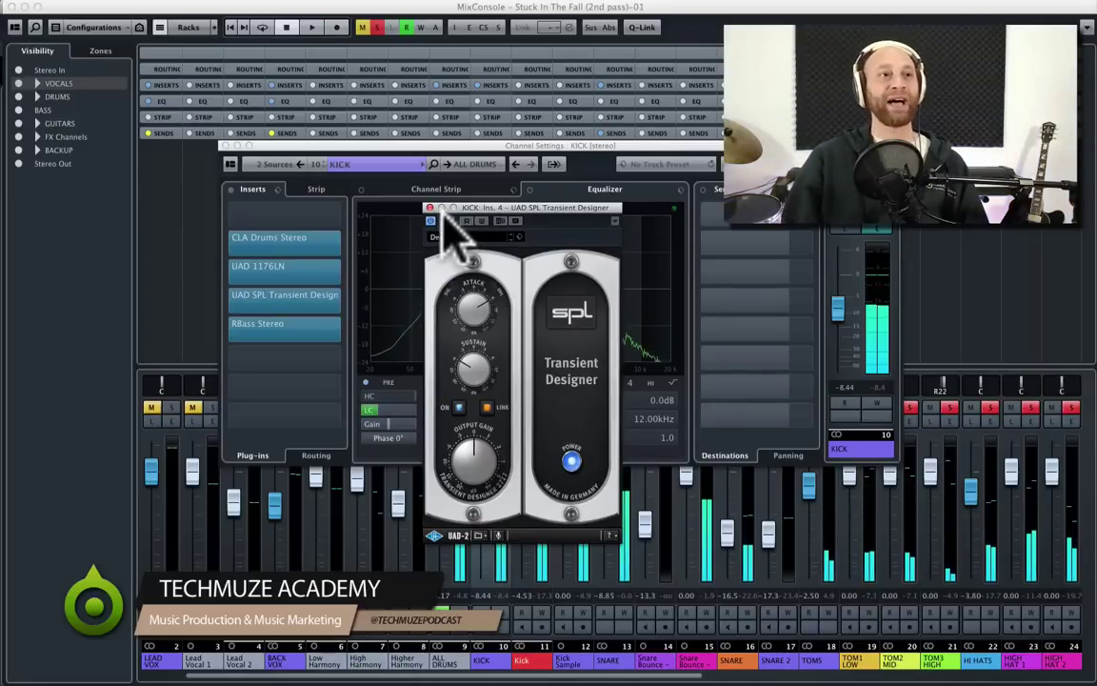
pyautogui.click(429, 208)
# - Open the RBass Stereo insert of KICK and bypass it with the solos cleared for a full-mix comparison
pyautogui.click(286, 326)
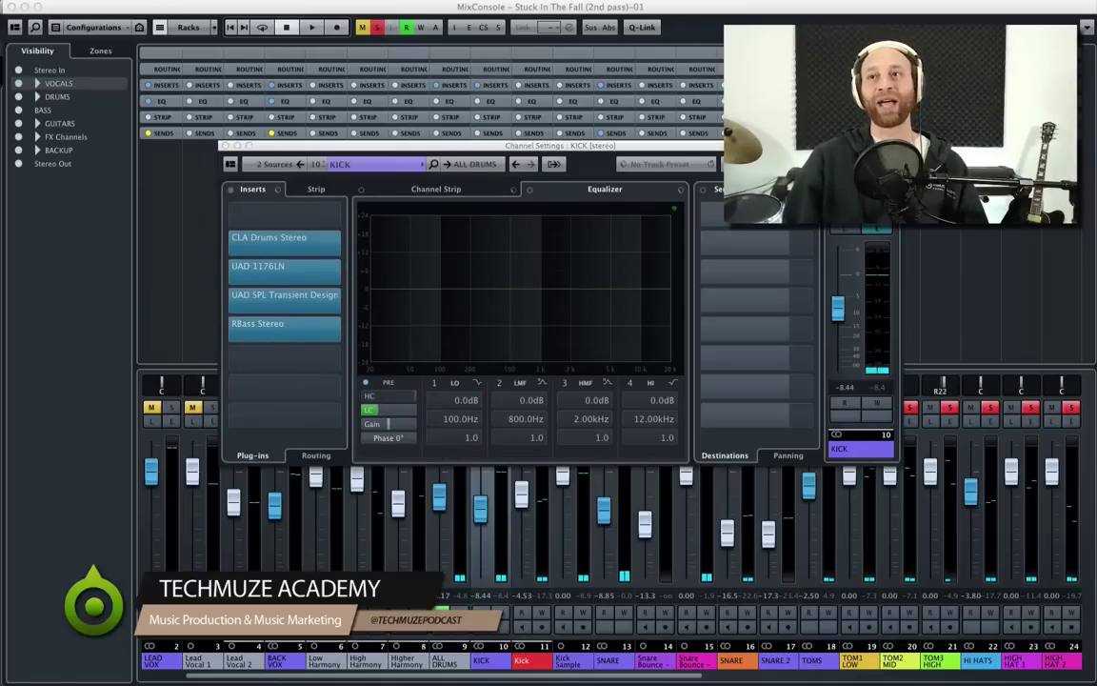
pyautogui.moveTo(992, 238); pyautogui.dragTo(529, 204)
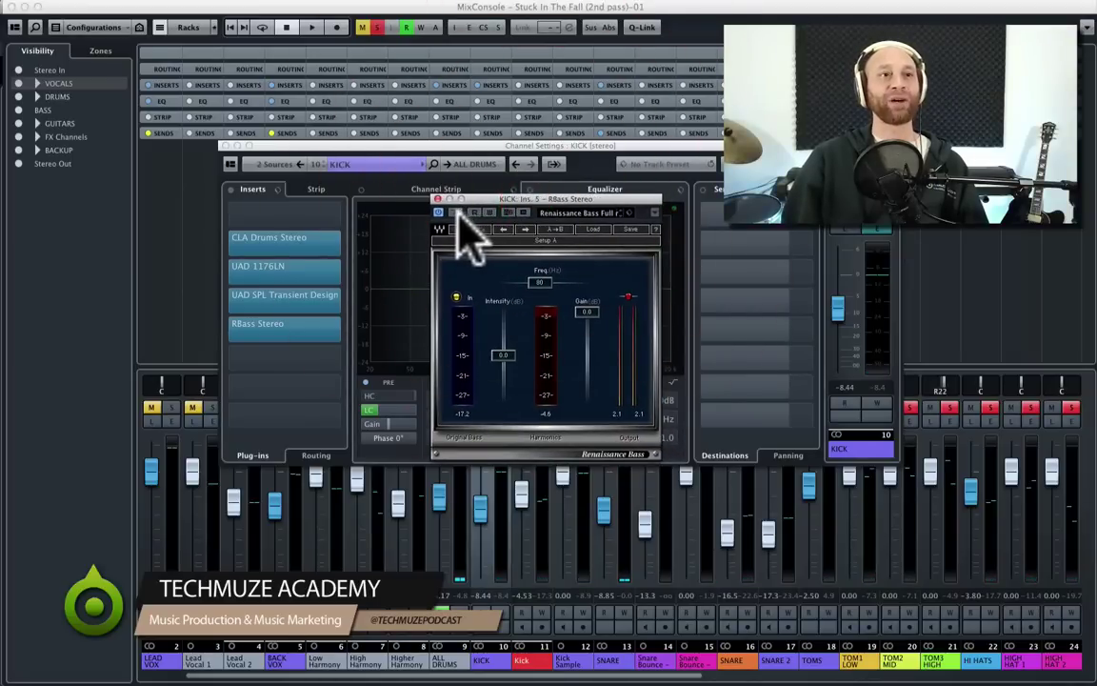
pyautogui.click(455, 212)
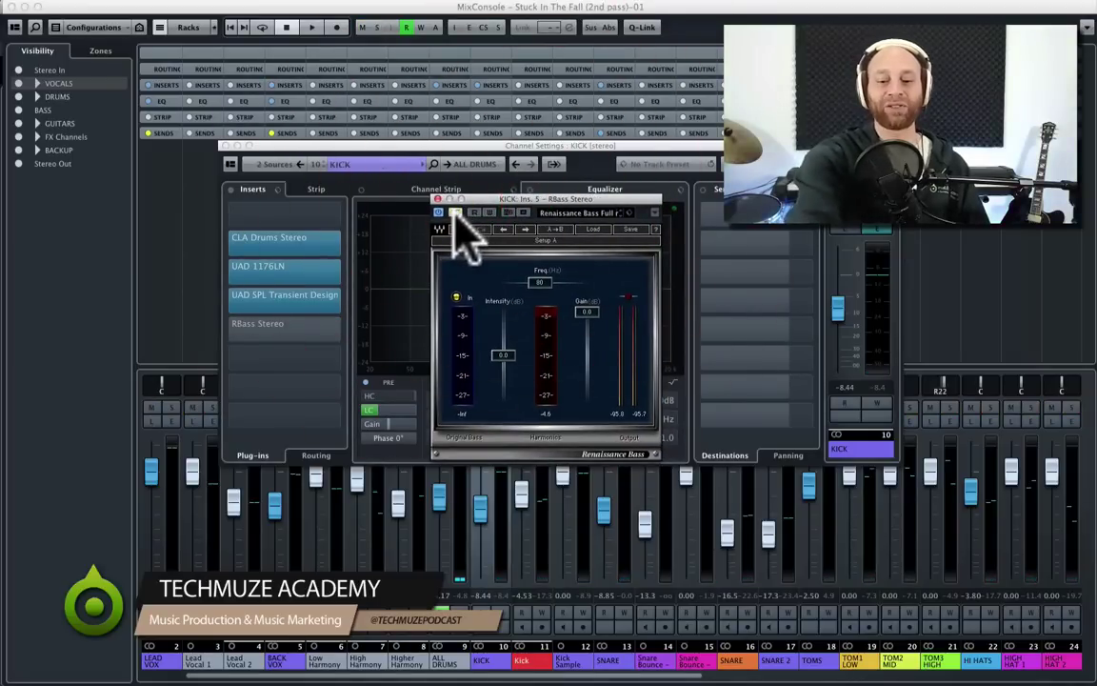
# - Play the soloed kick while comparing RBass bypassed and active, leave RBass active, and close the plug-in
pyautogui.press('space')
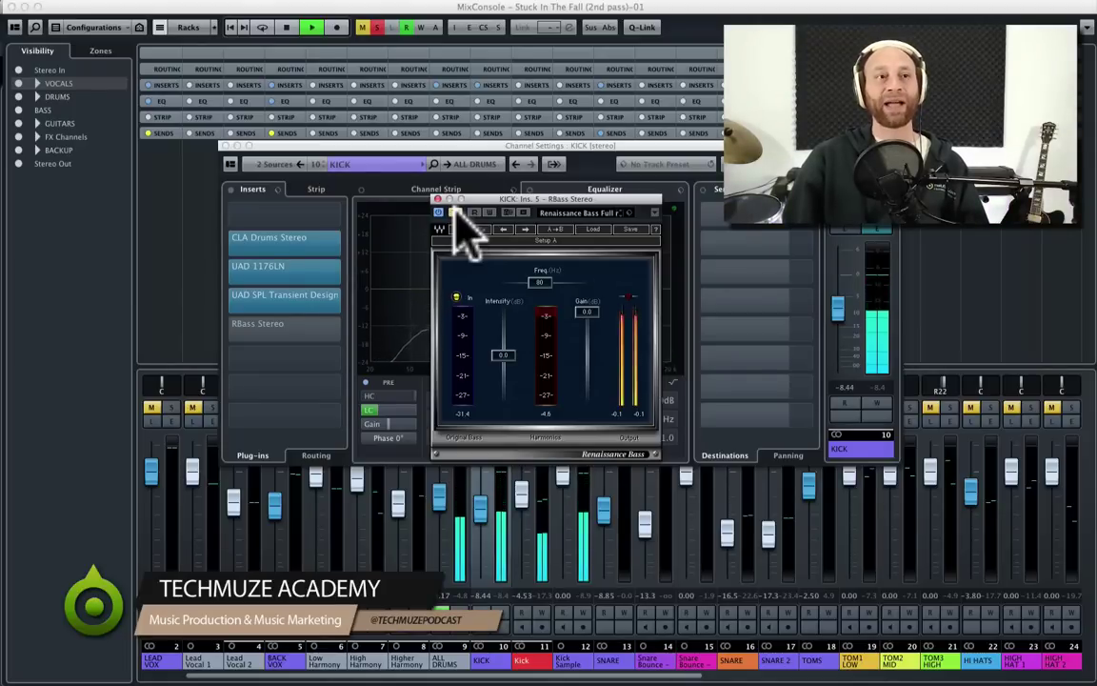
pyautogui.click(456, 212)
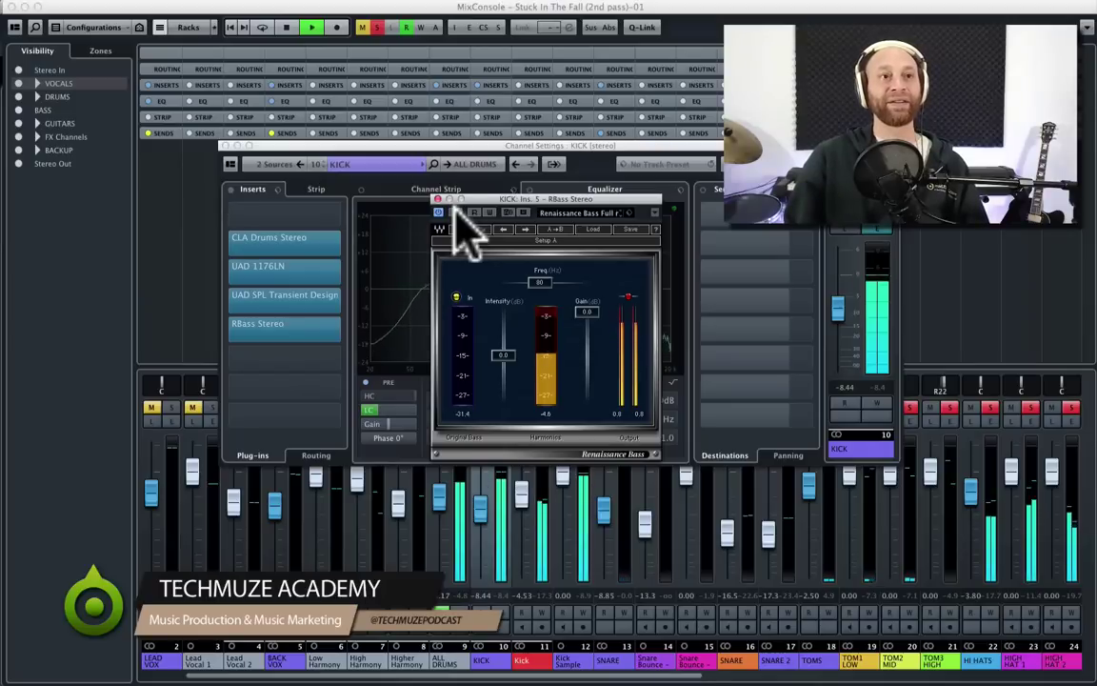
pyautogui.click(455, 213)
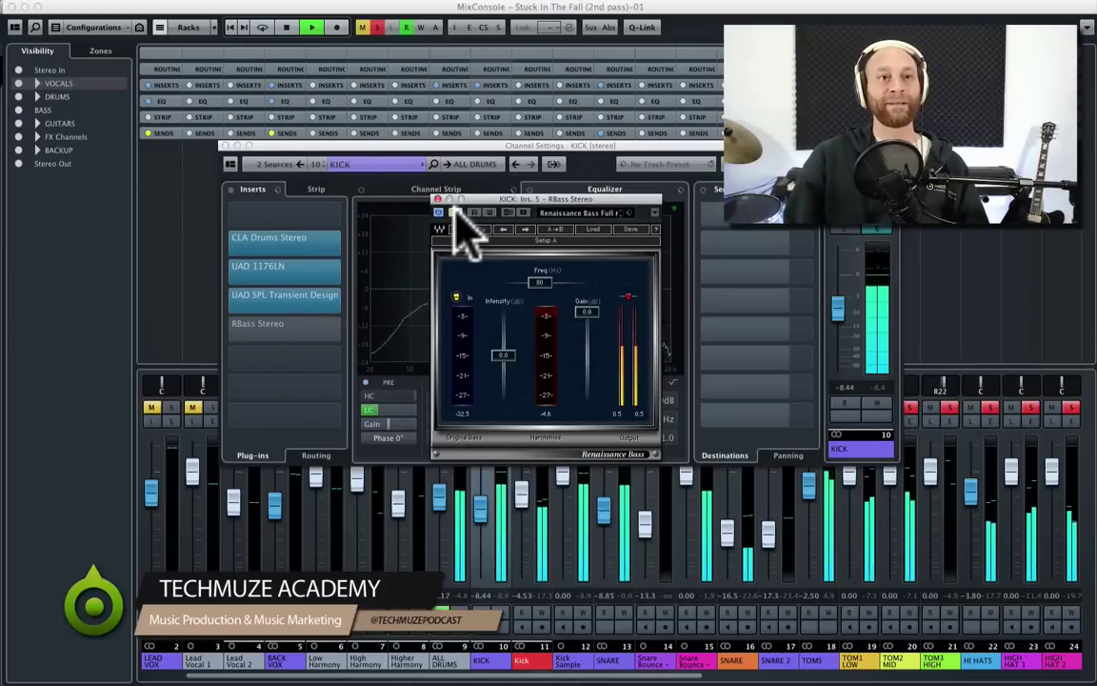
pyautogui.click(455, 213)
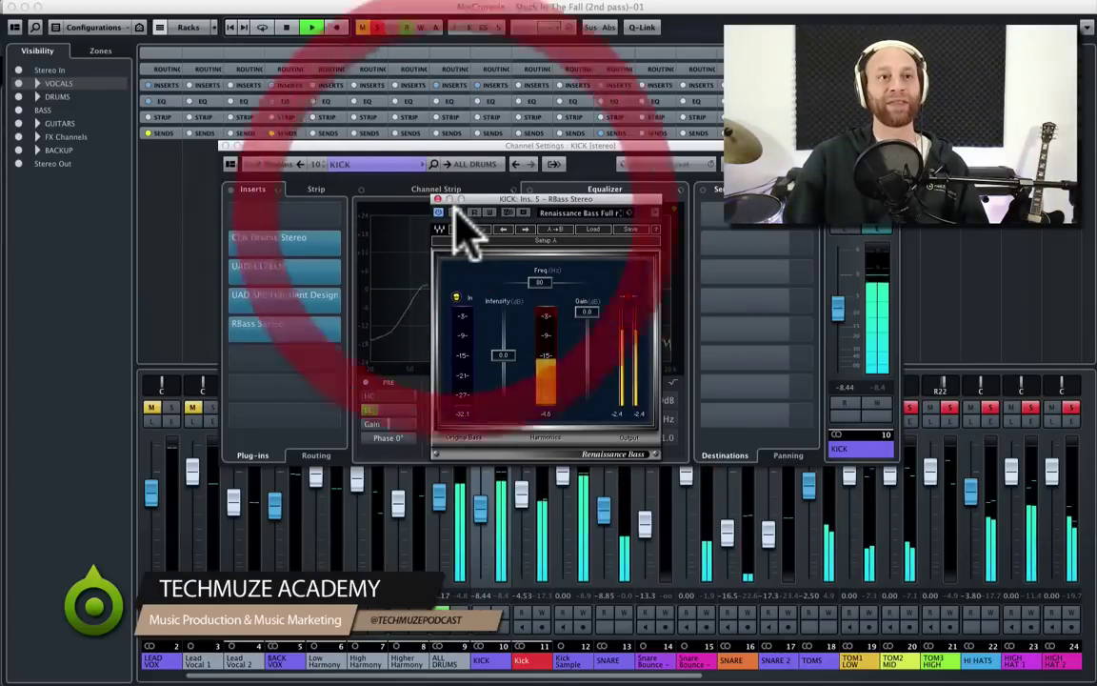
pyautogui.moveTo(480, 199); pyautogui.dragTo(451, 207)
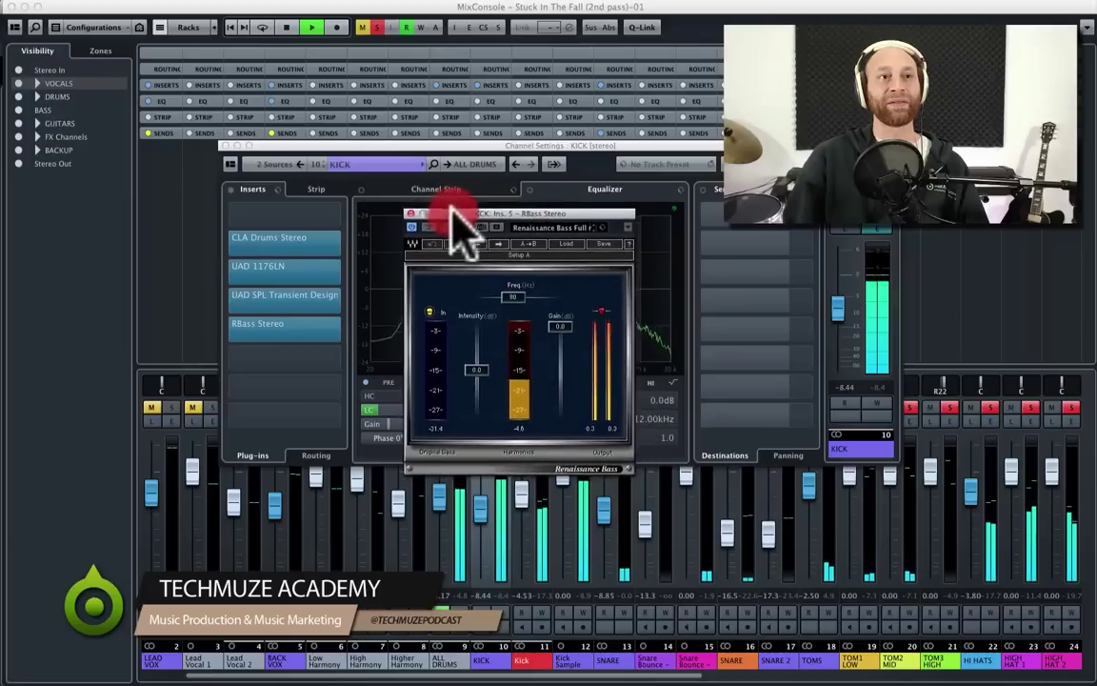
pyautogui.click(451, 207)
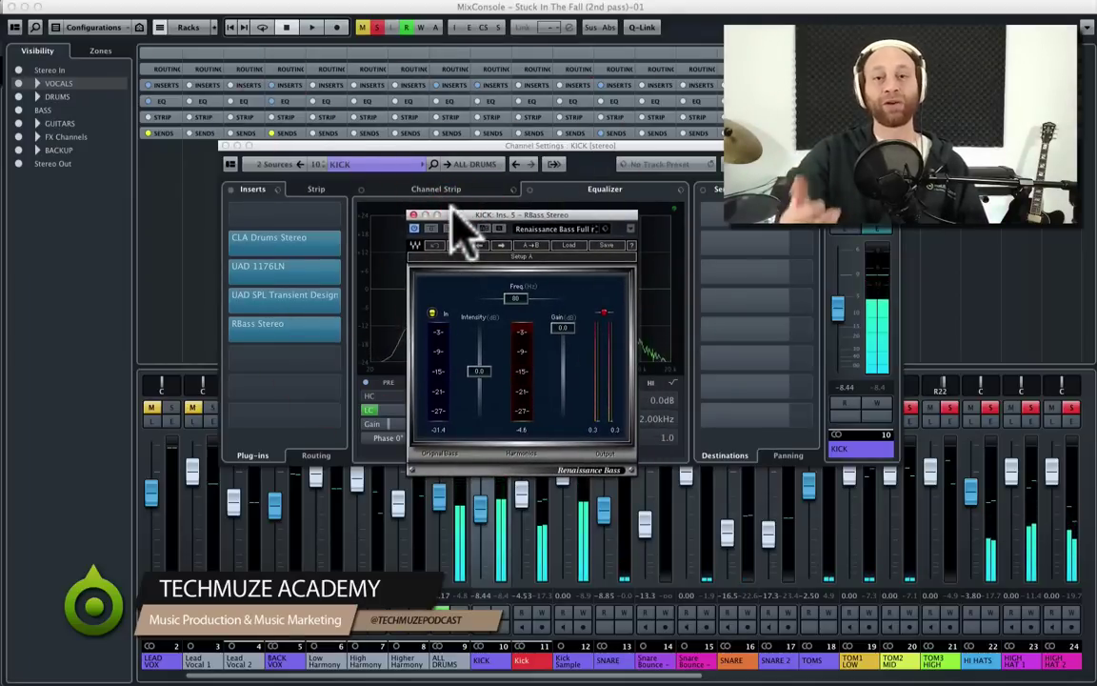
pyautogui.click(412, 214)
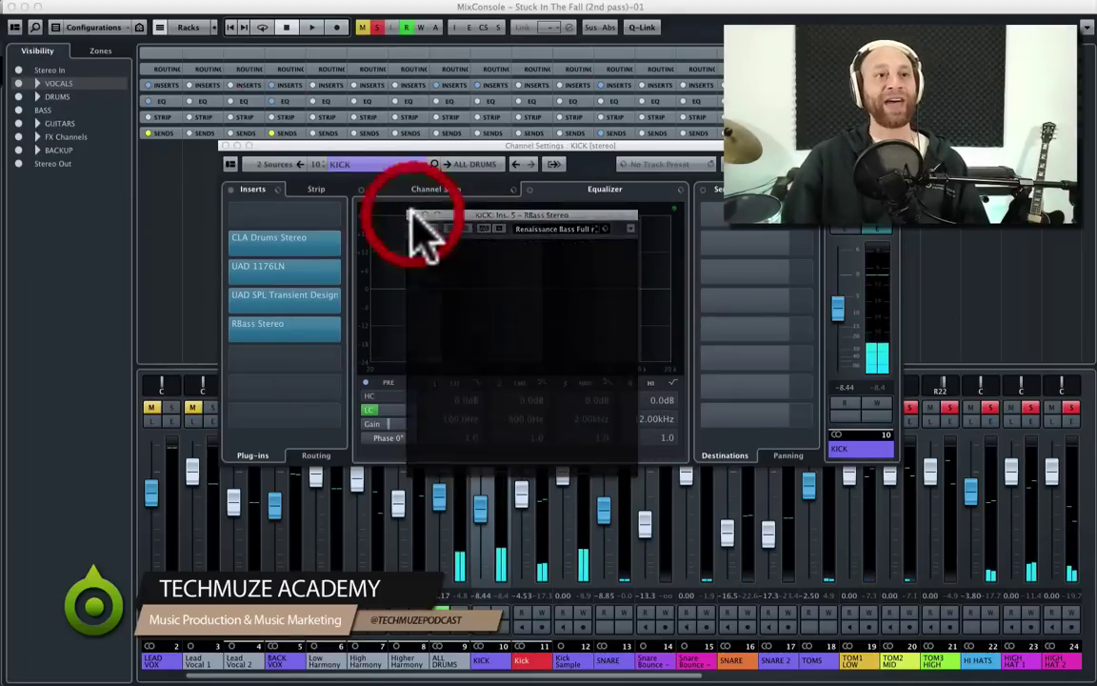
# - Open the KICK low-cut filter's frequency value for inspection, and clear all mute and solo states in the mixer
pyautogui.click(362, 411)
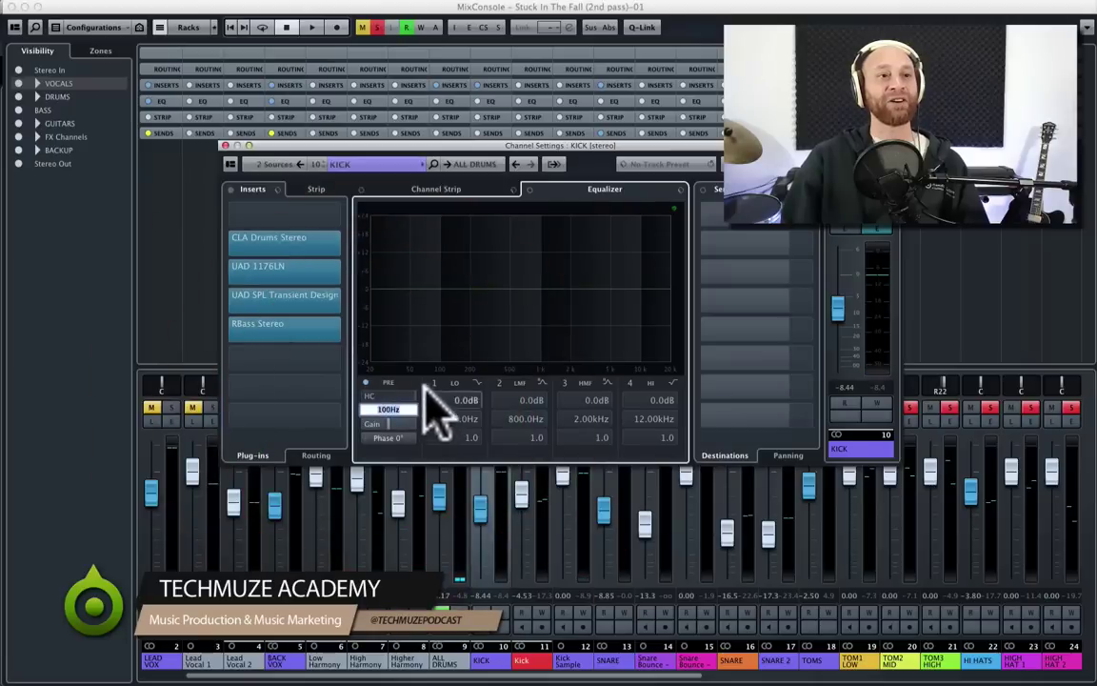
pyautogui.click(428, 403)
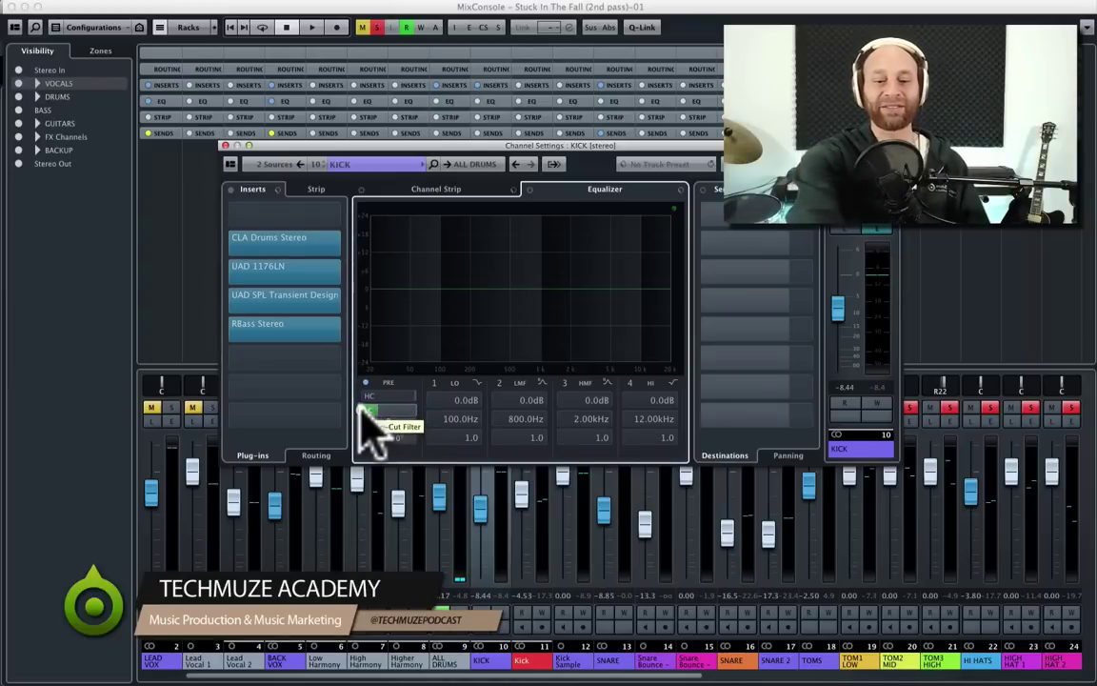
pyautogui.hotkey('alt', 'm')
pyautogui.hotkey('alt', 's')
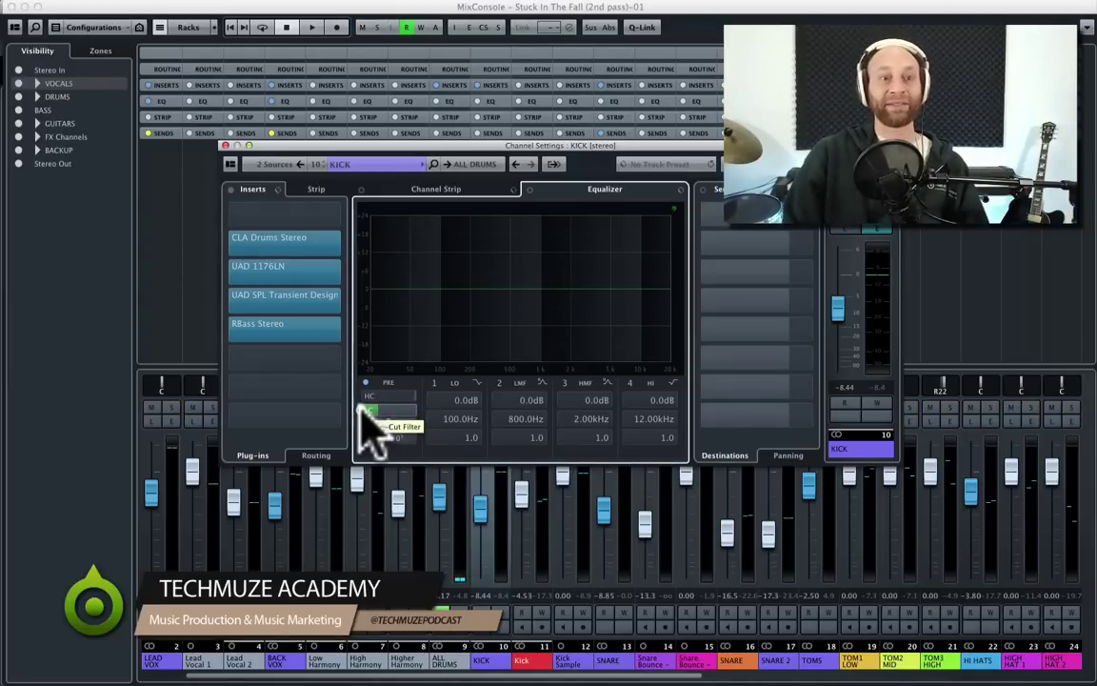
# - Play the full mix and compare the KICK channel with its low-cut filter off and on, leaving the filter on
pyautogui.click(364, 410)
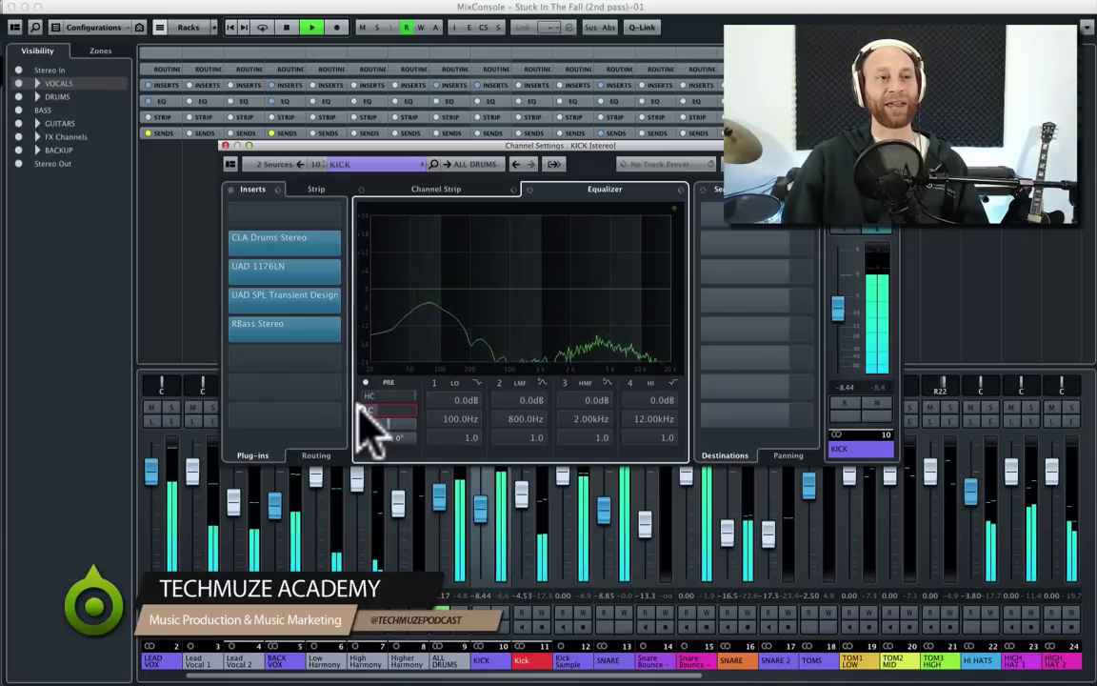
pyautogui.click(361, 408)
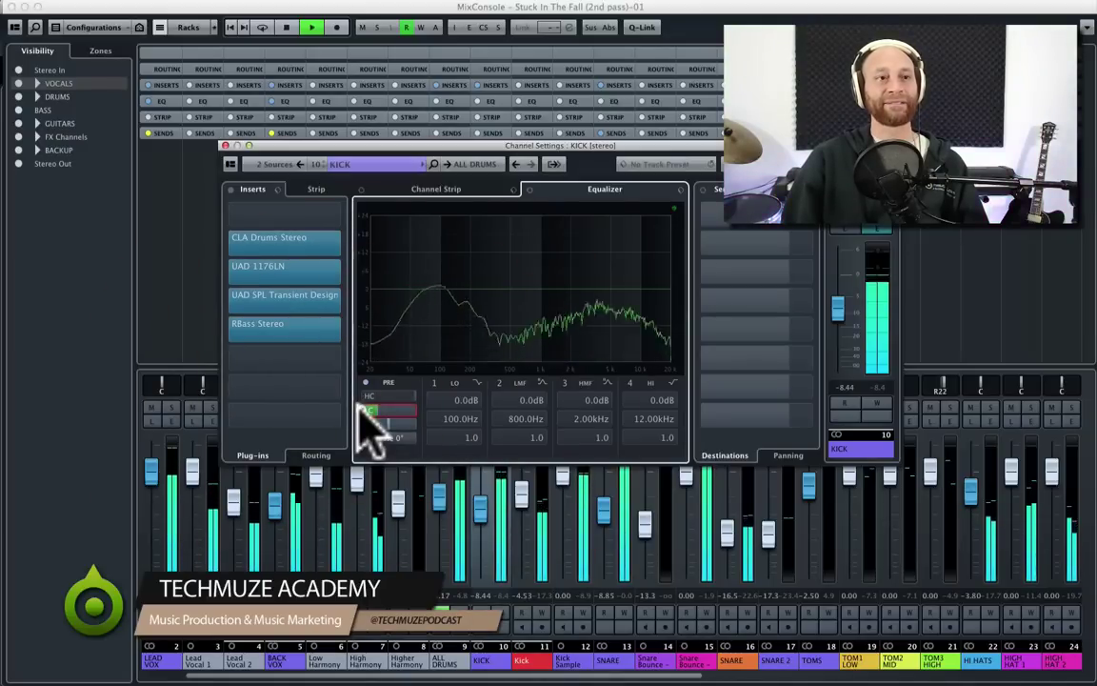
pyautogui.click(361, 408)
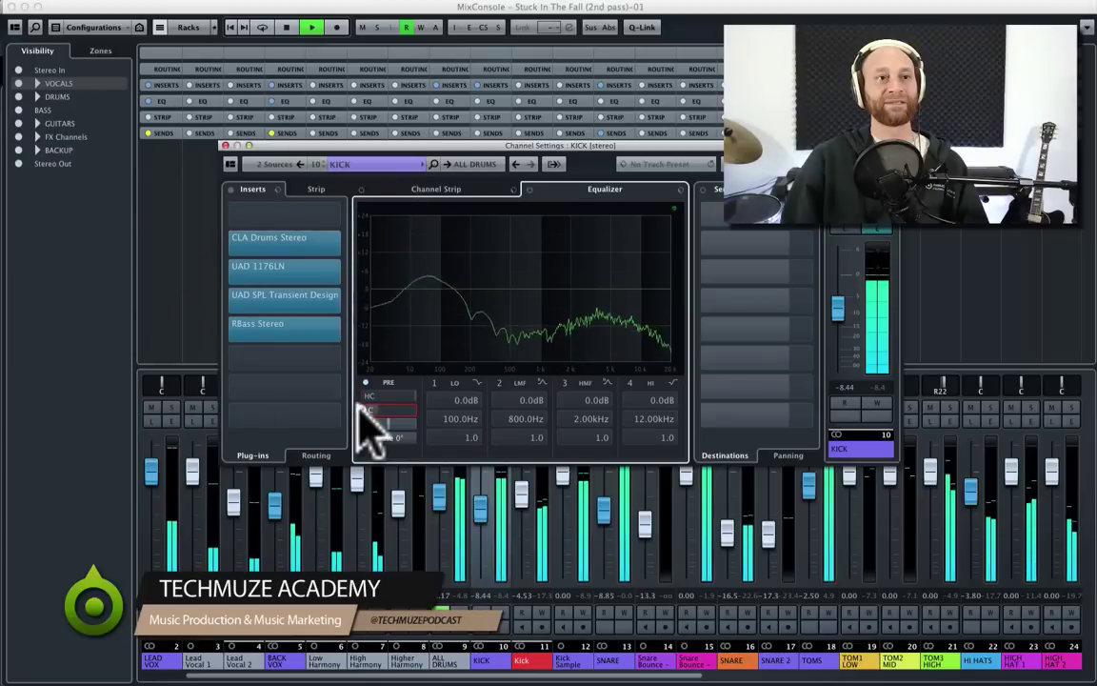
pyautogui.click(361, 407)
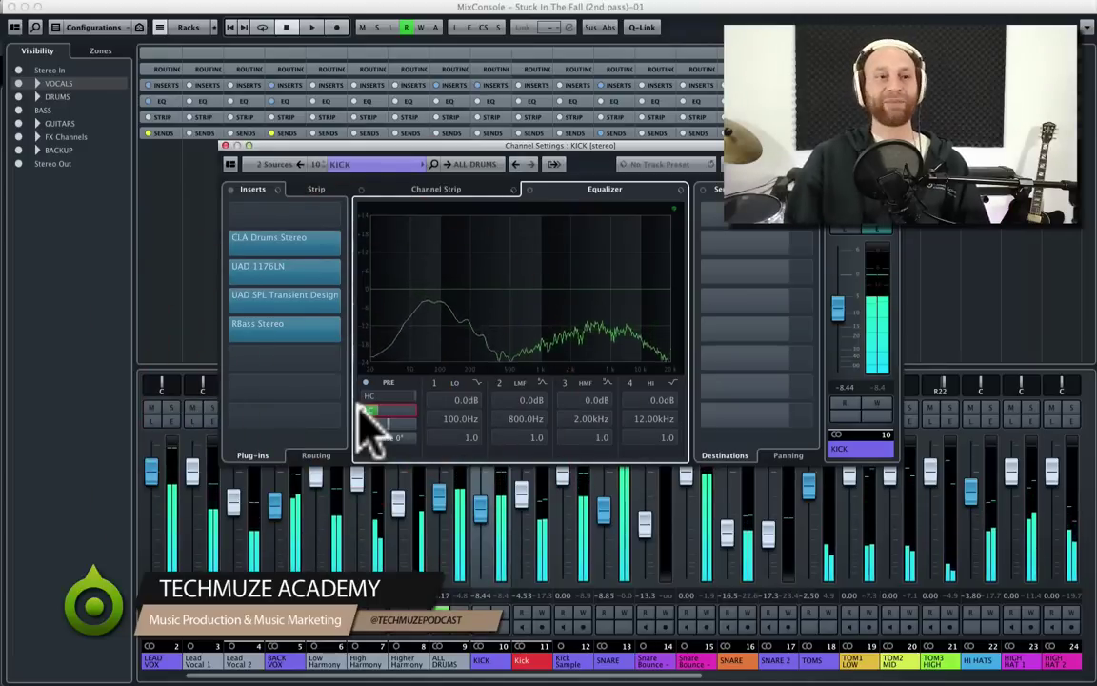
pyautogui.press('space')
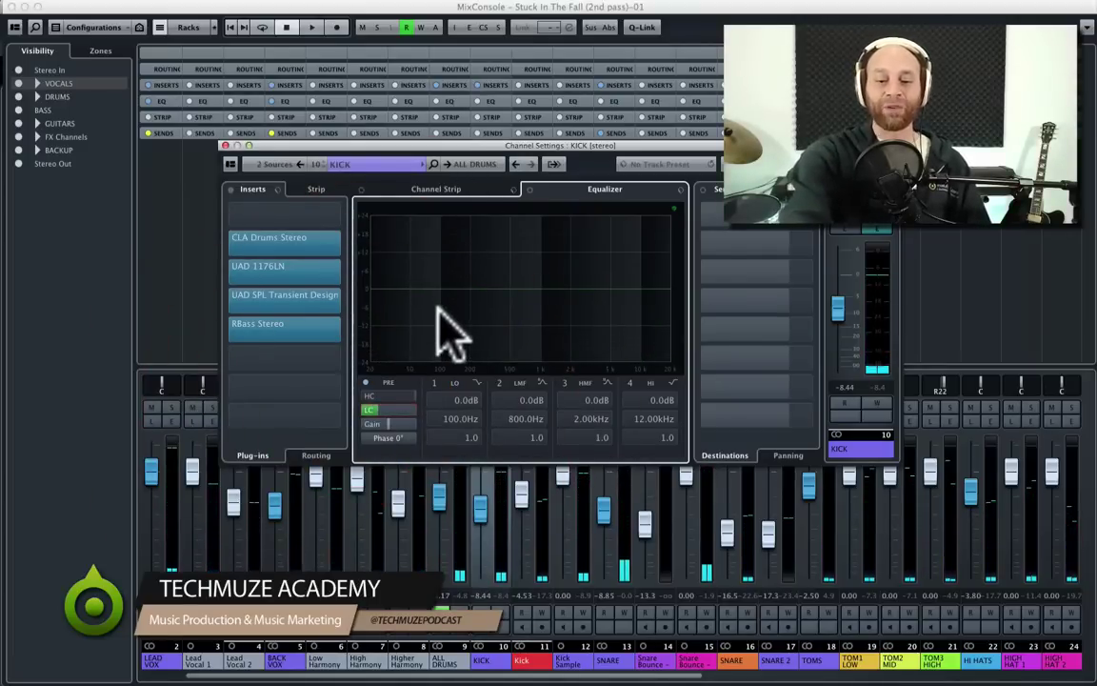
# - Switch the channel settings to the SNARE channel and audition it in solo
pyautogui.press('Right')
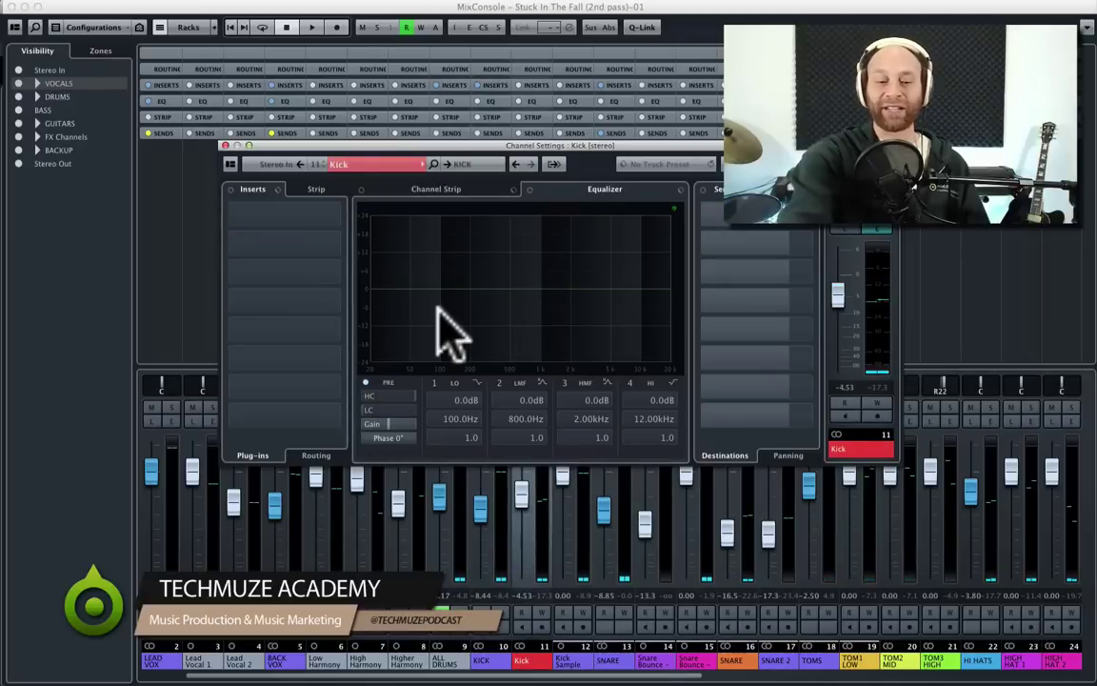
pyautogui.press('Right')
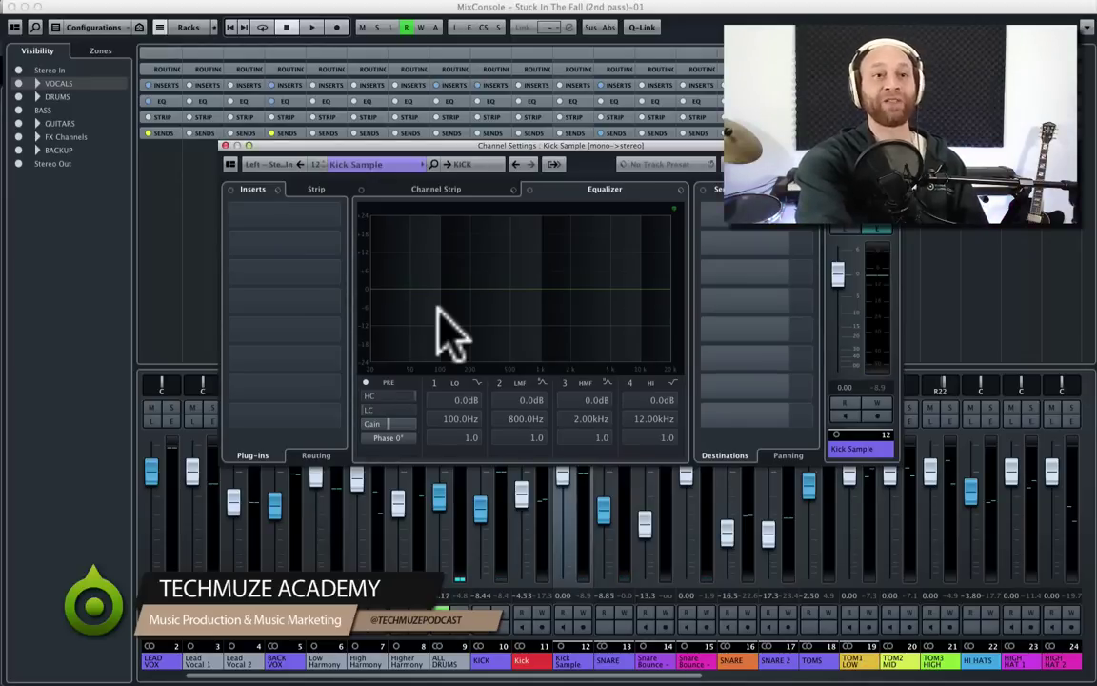
pyautogui.press('Right')
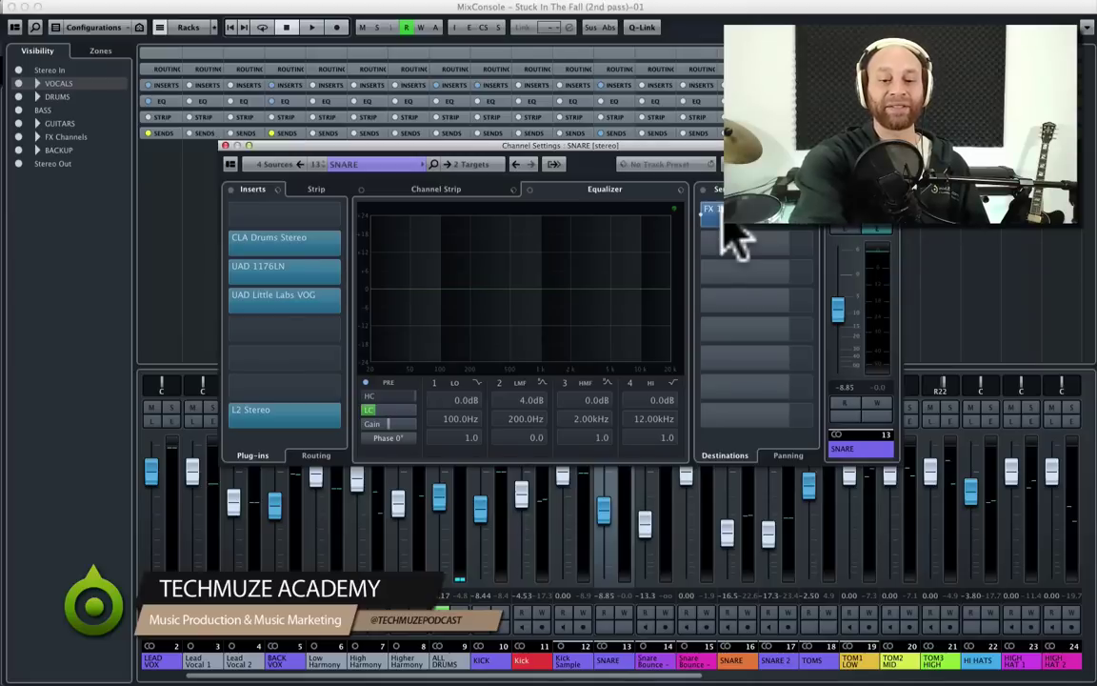
pyautogui.press('s')
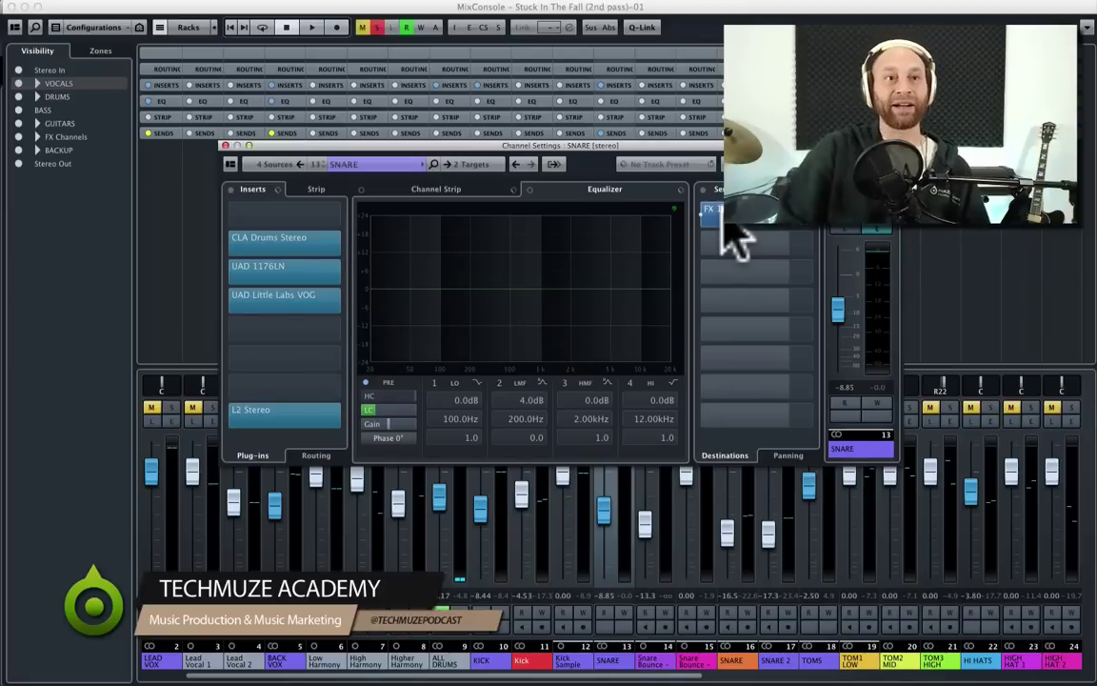
pyautogui.press('space')
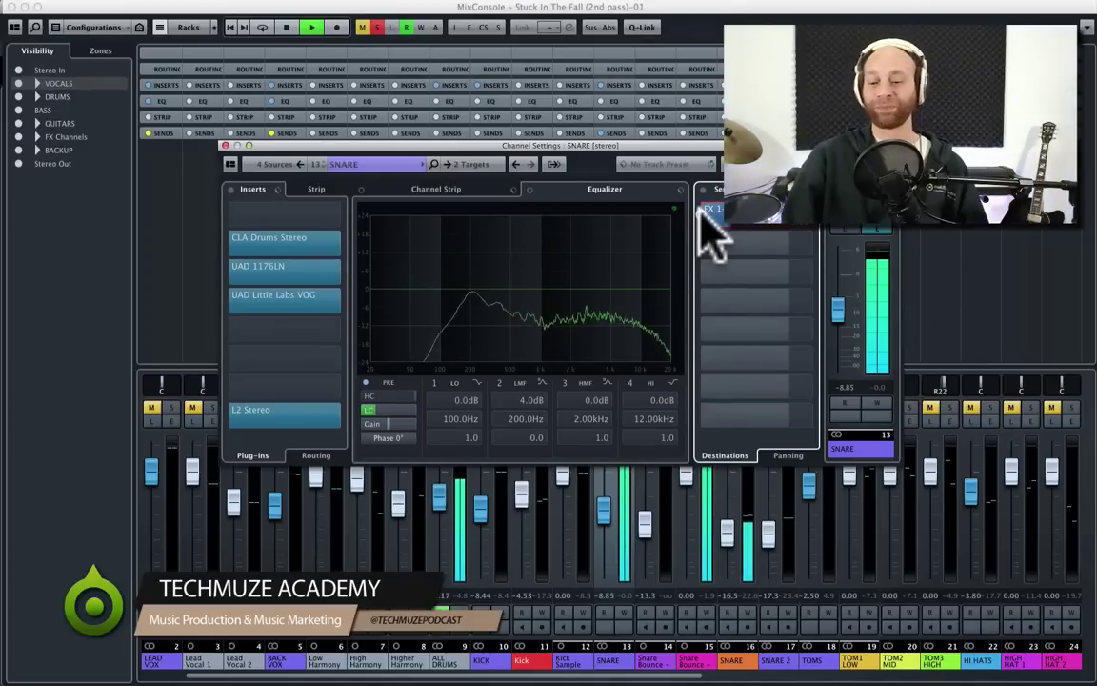
pyautogui.press('space')
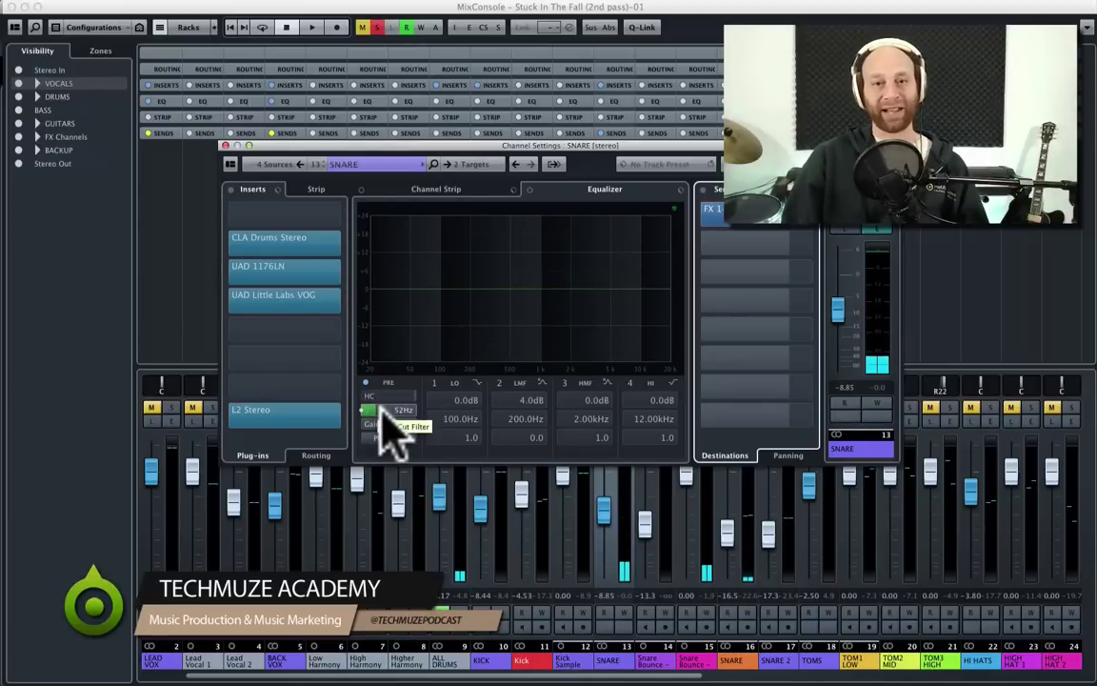
# - Open the snare's CLA Drums plug-in, compare the sound with it bypassed and active, leave it active, and close it
pyautogui.click(263, 240)
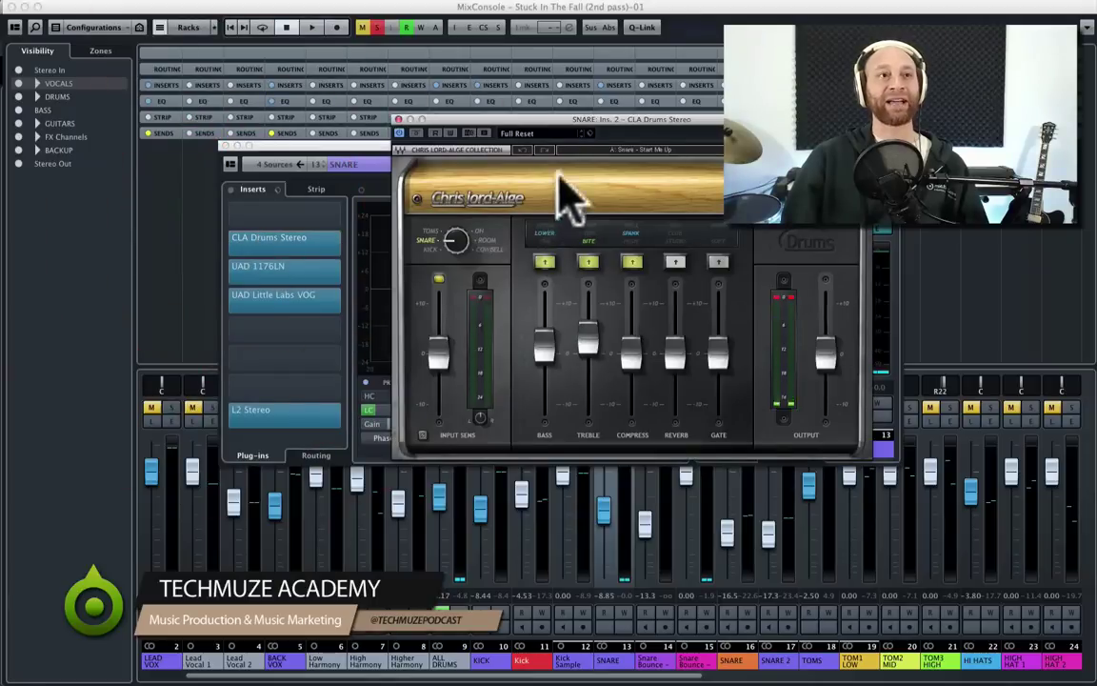
pyautogui.click(415, 134)
pyautogui.press('space')
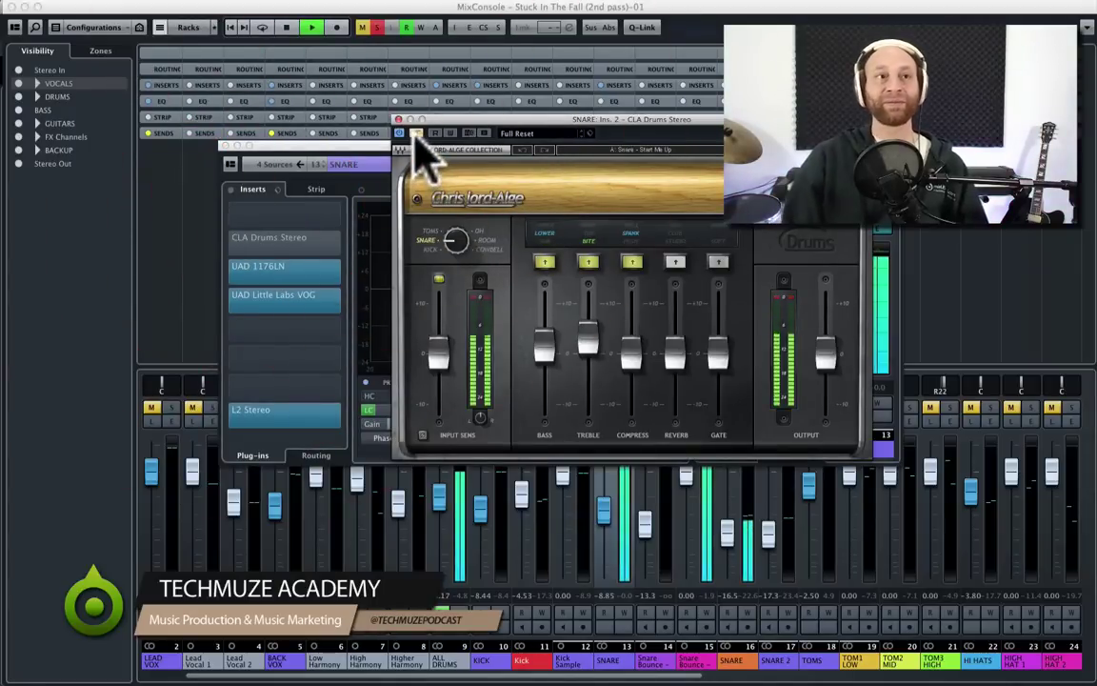
pyautogui.press('space')
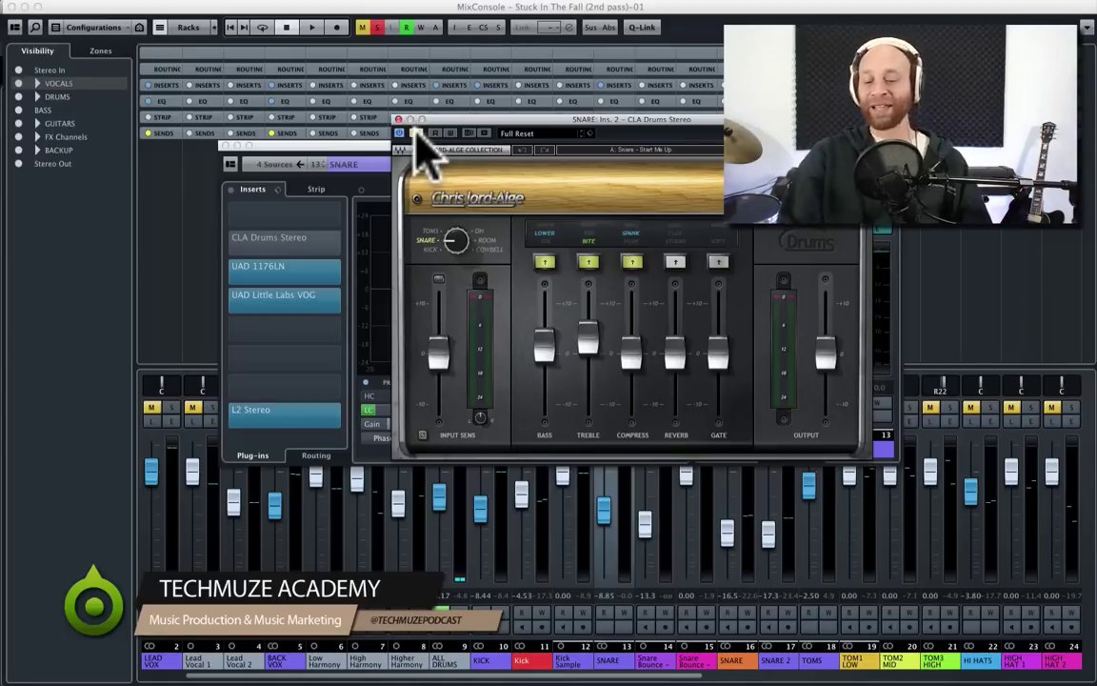
pyautogui.press('space')
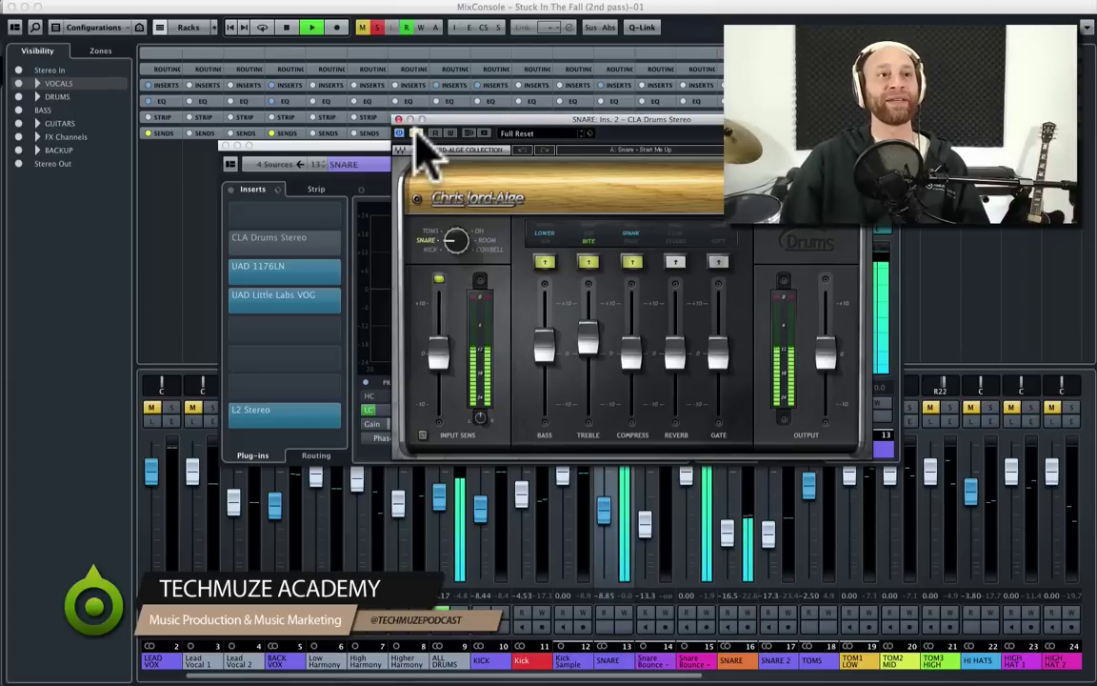
pyautogui.click(417, 137)
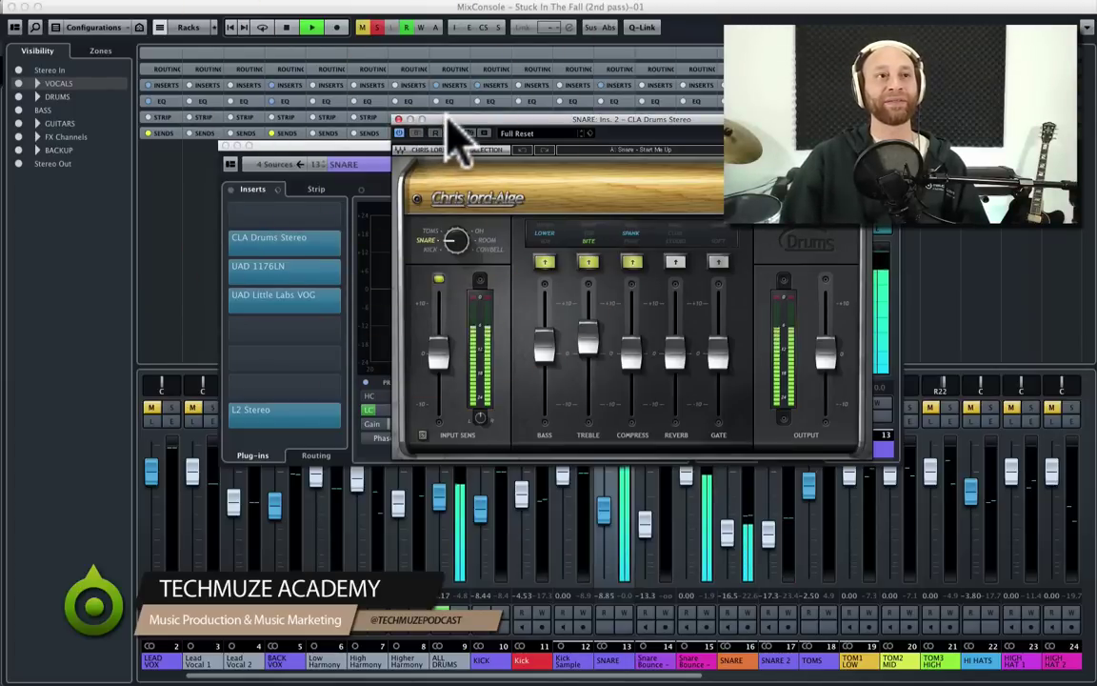
pyautogui.moveTo(447, 119); pyautogui.dragTo(455, 124)
pyautogui.press('space')
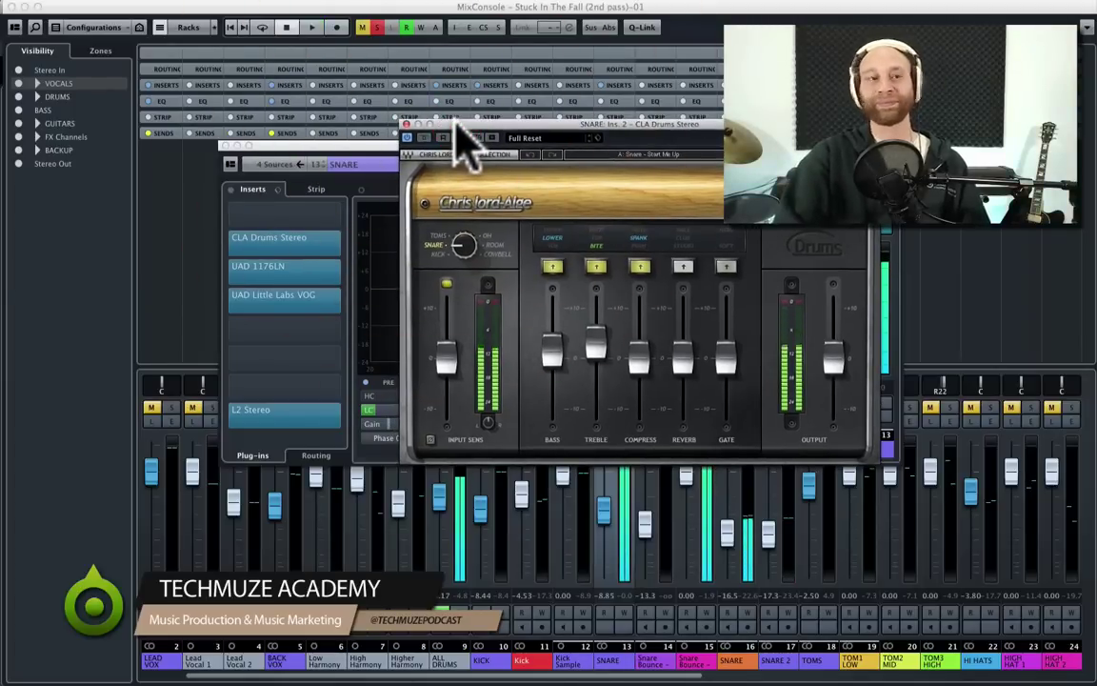
pyautogui.click(406, 126)
pyautogui.moveTo(421, 162); pyautogui.dragTo(428, 155)
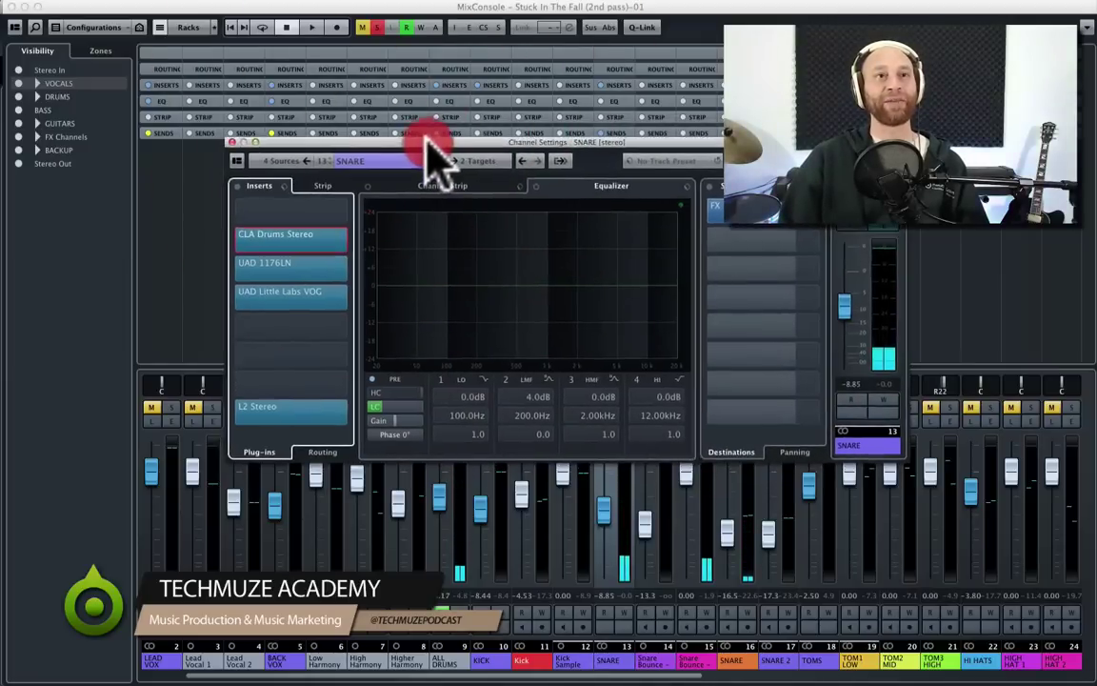
# - Open the snare's UAD 1176LN compressor and compare the playback with it bypassed and active, leaving it active
pyautogui.click(287, 265)
pyautogui.moveTo(634, 288); pyautogui.dragTo(621, 287)
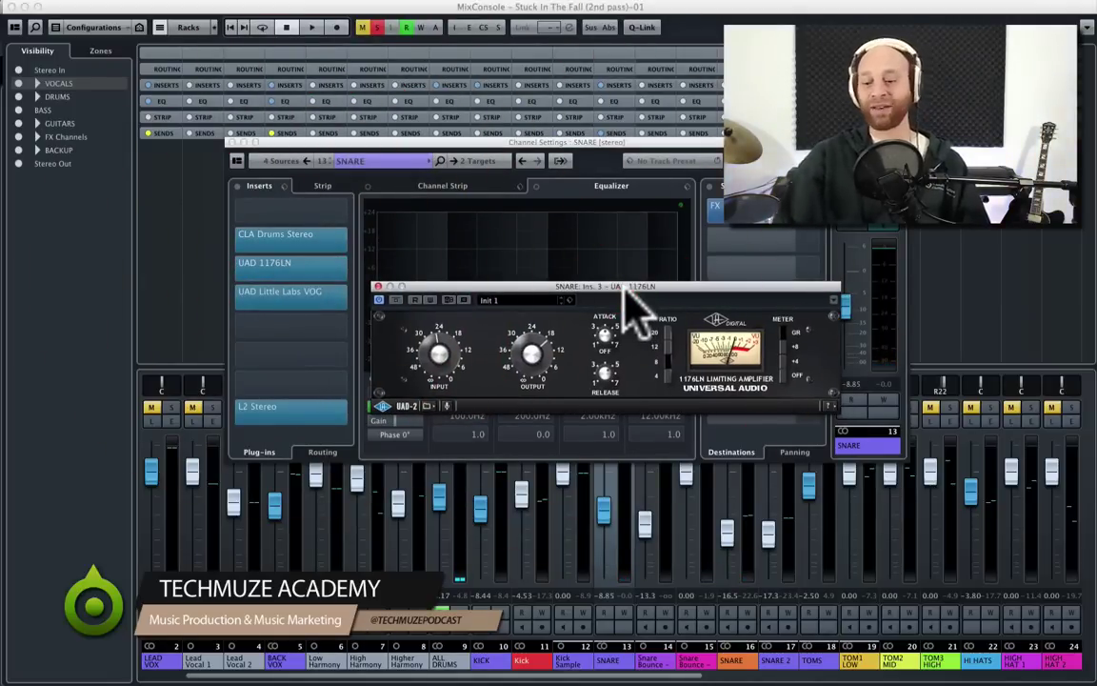
pyautogui.press('space')
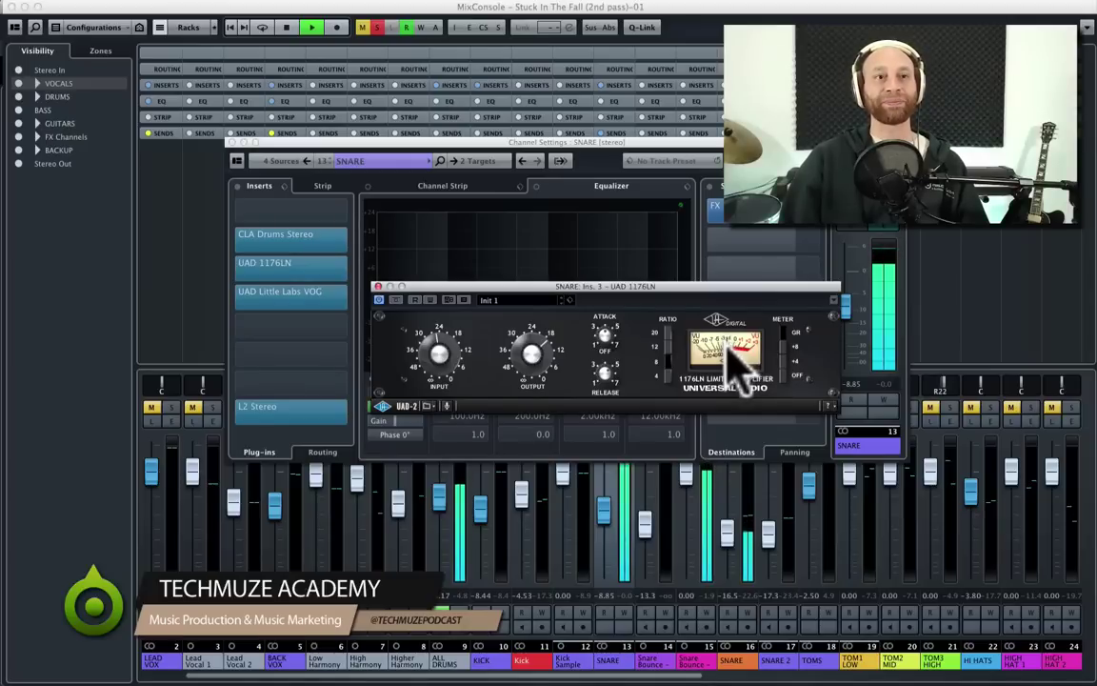
pyautogui.click(395, 300)
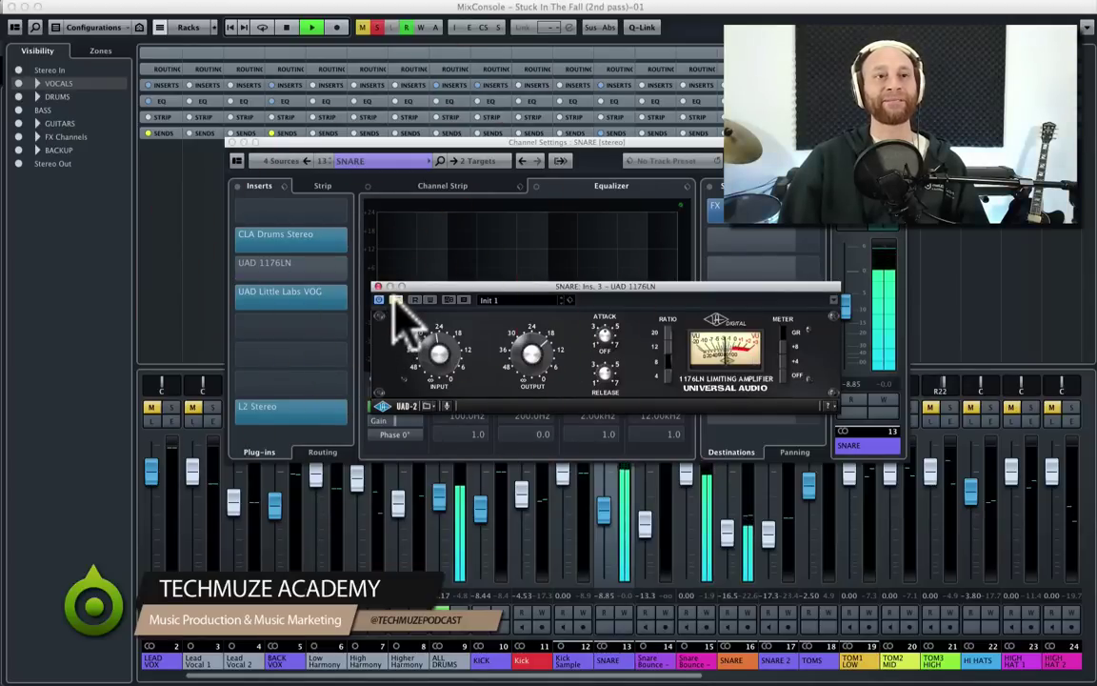
pyautogui.click(395, 301)
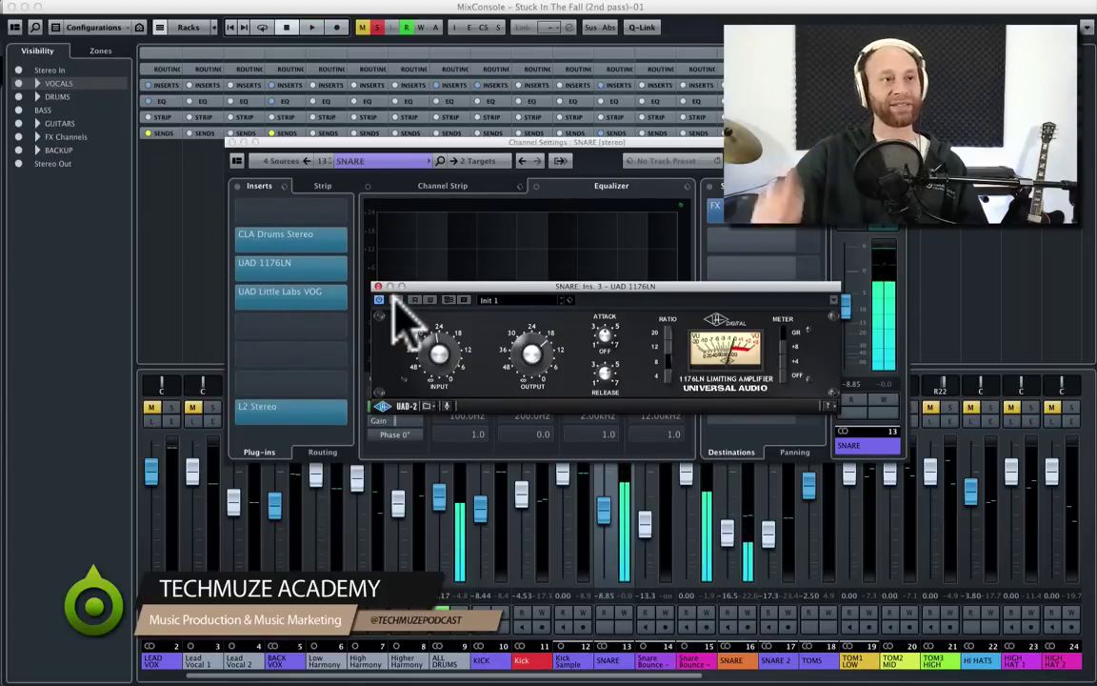
pyautogui.moveTo(454, 286); pyautogui.dragTo(465, 277)
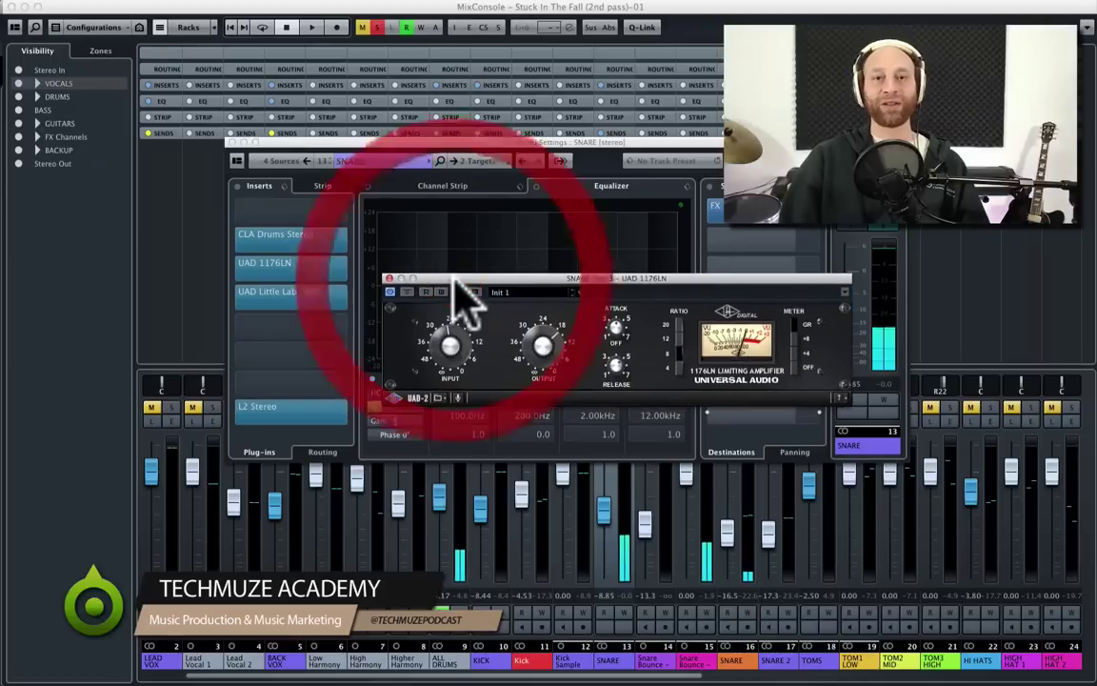
# - Open the snare's UAD Little Labs VOG plug-in, place its window over the channel settings, and compare the soloed snare with it bypassed and active
pyautogui.click(275, 291)
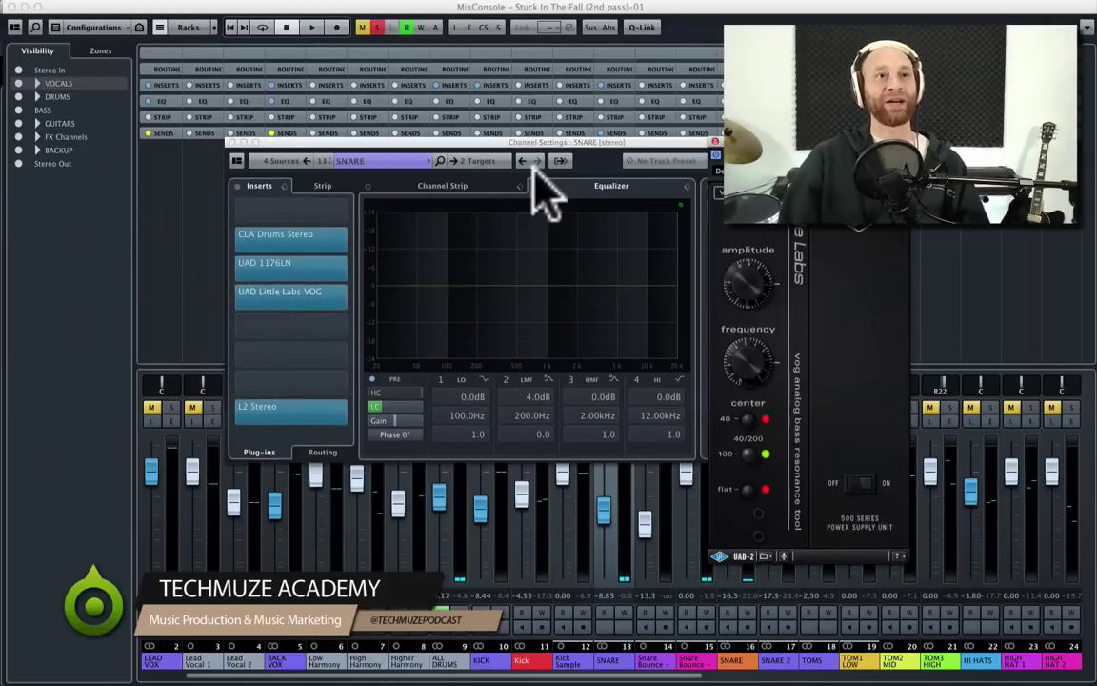
pyautogui.moveTo(801, 141); pyautogui.dragTo(520, 185)
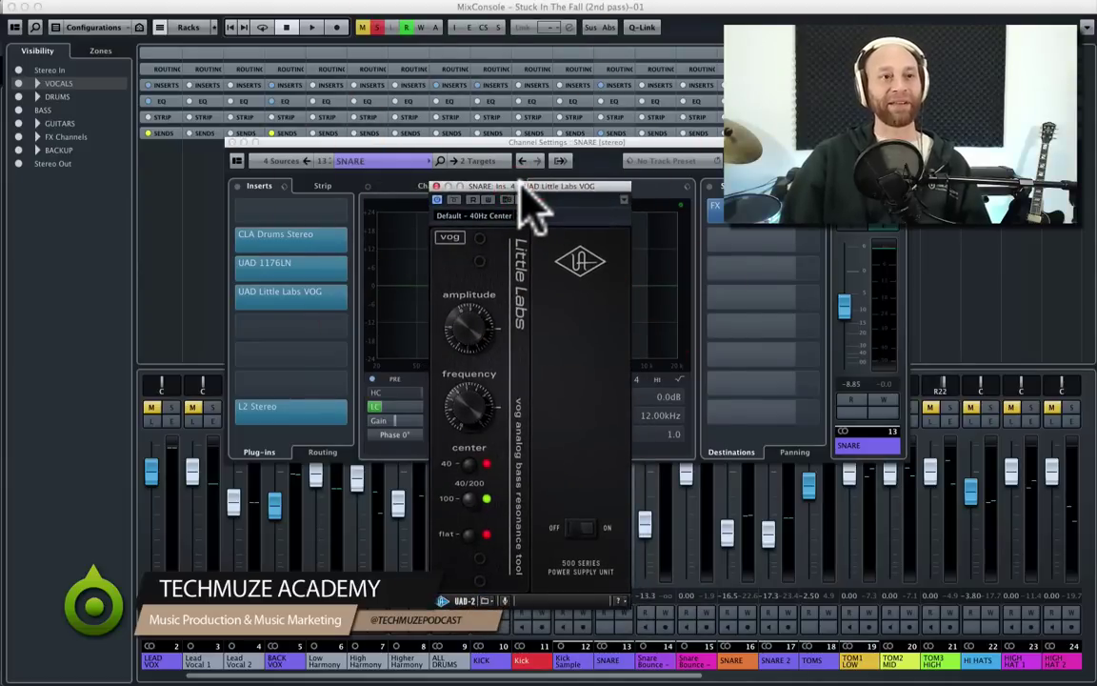
pyautogui.moveTo(526, 185)
pyautogui.mouseDown()
pyautogui.moveTo(521, 194)
pyautogui.moveTo(551, 196)
pyautogui.moveTo(540, 171)
pyautogui.mouseUp()
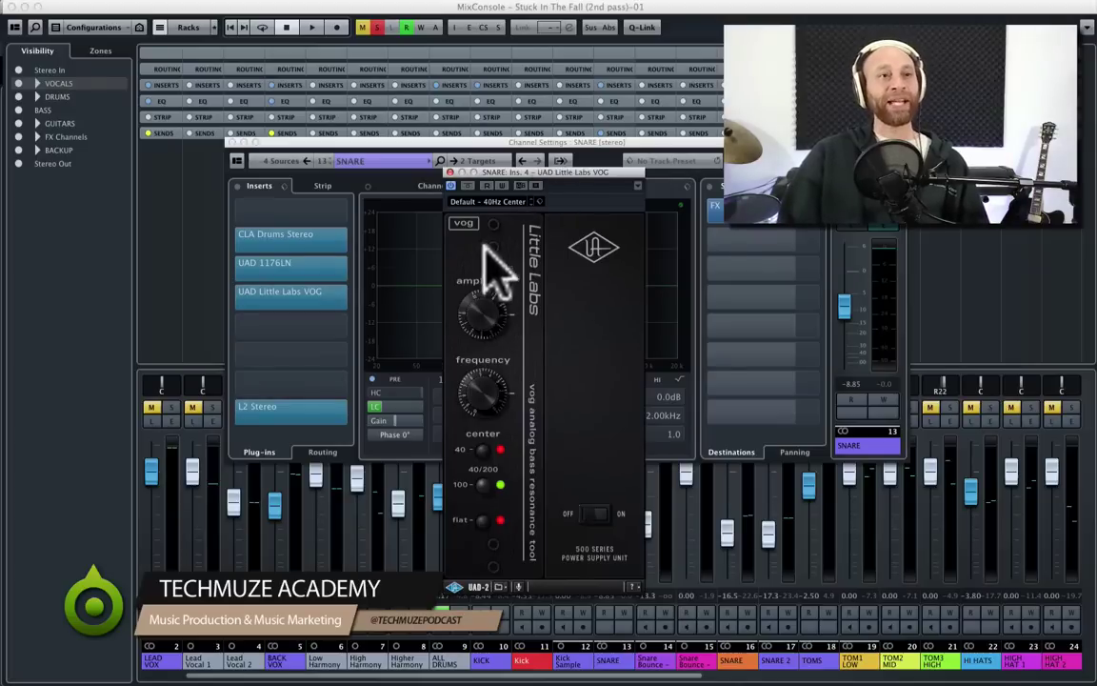
pyautogui.moveTo(527, 170); pyautogui.dragTo(537, 153)
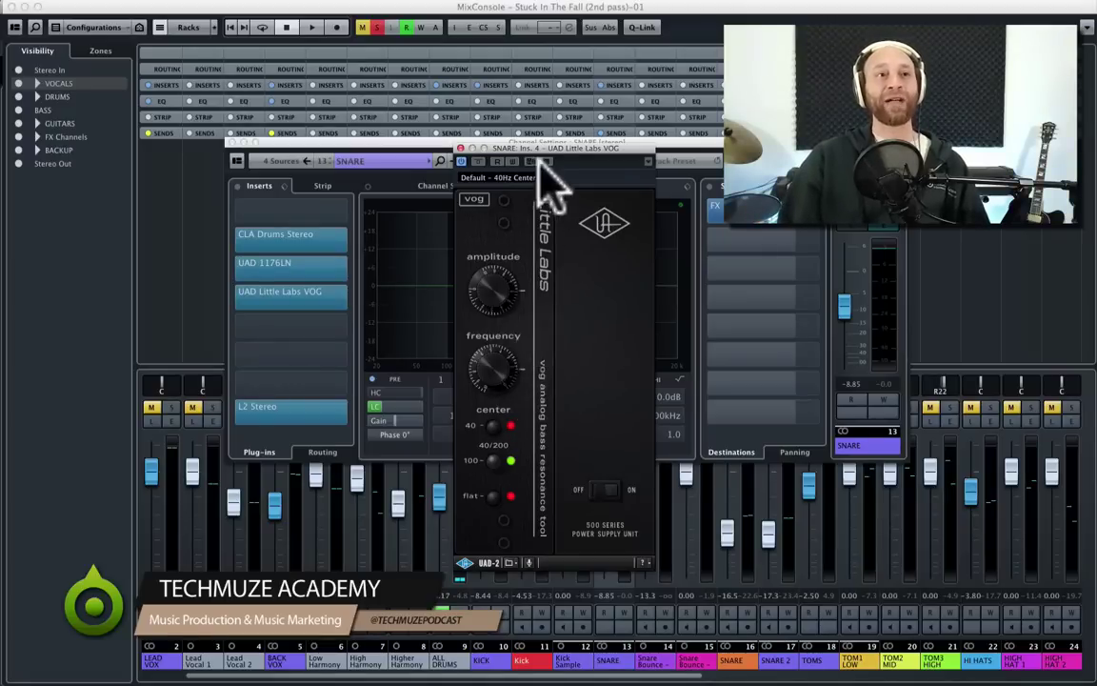
pyautogui.moveTo(541, 149); pyautogui.dragTo(540, 143)
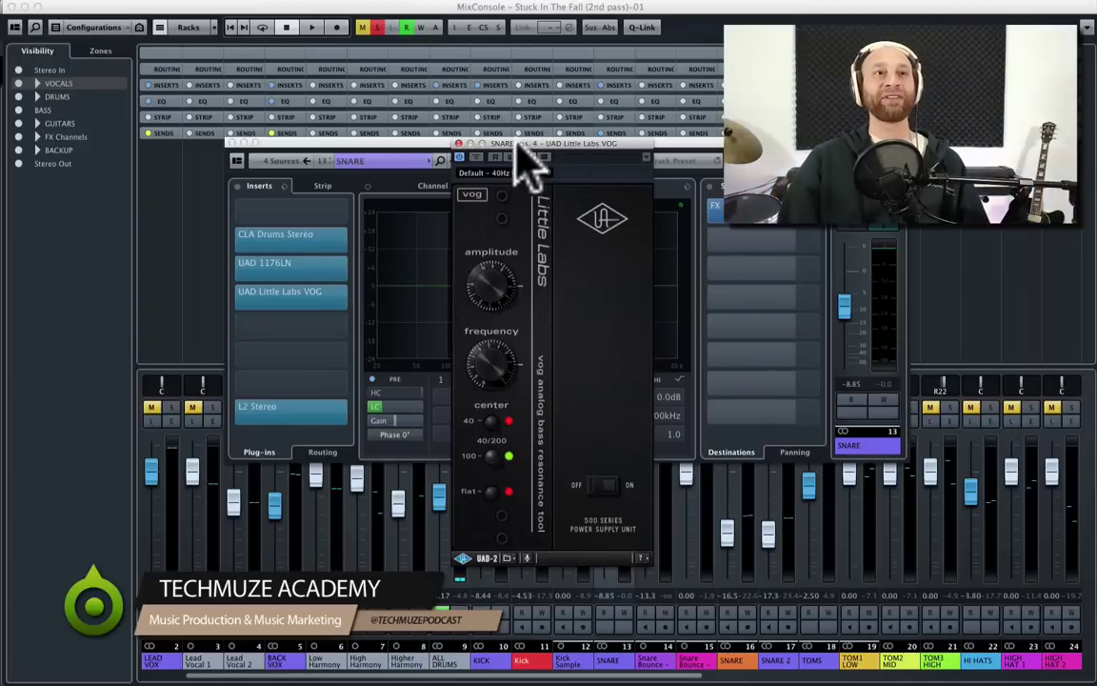
pyautogui.moveTo(522, 144); pyautogui.dragTo(505, 132)
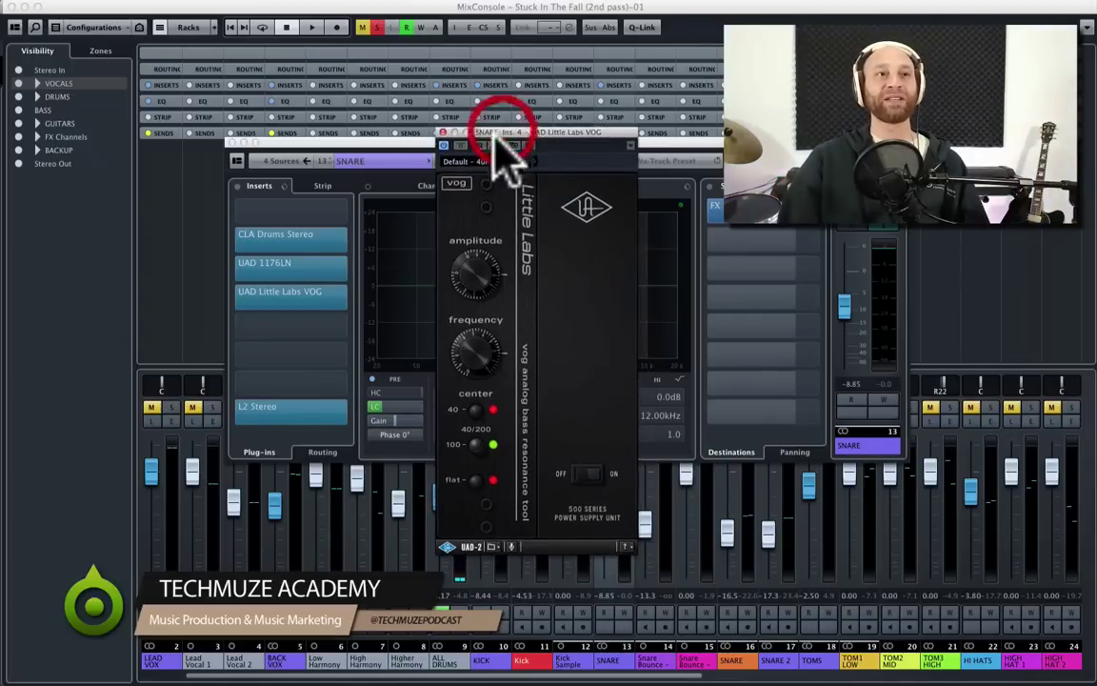
pyautogui.click(459, 145)
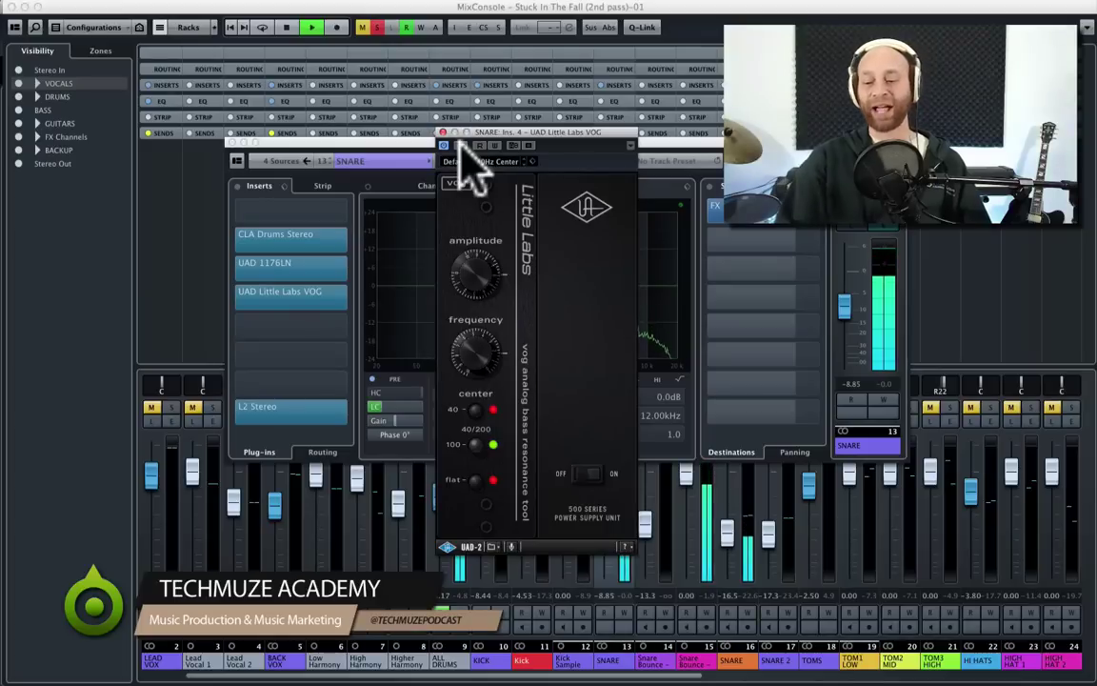
pyautogui.press('space')
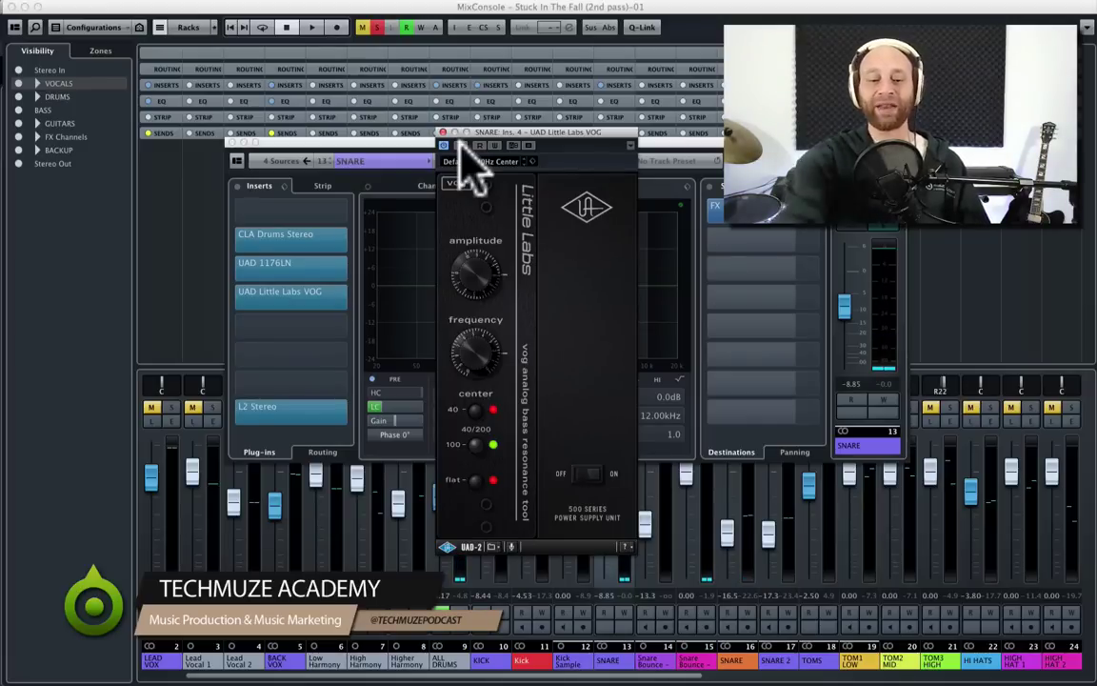
# - Play the full mix without solo, compare the snare's Little Labs VOG bypassed and active, leave it active, and close the plug-in
pyautogui.hotkey('alt', 'm')
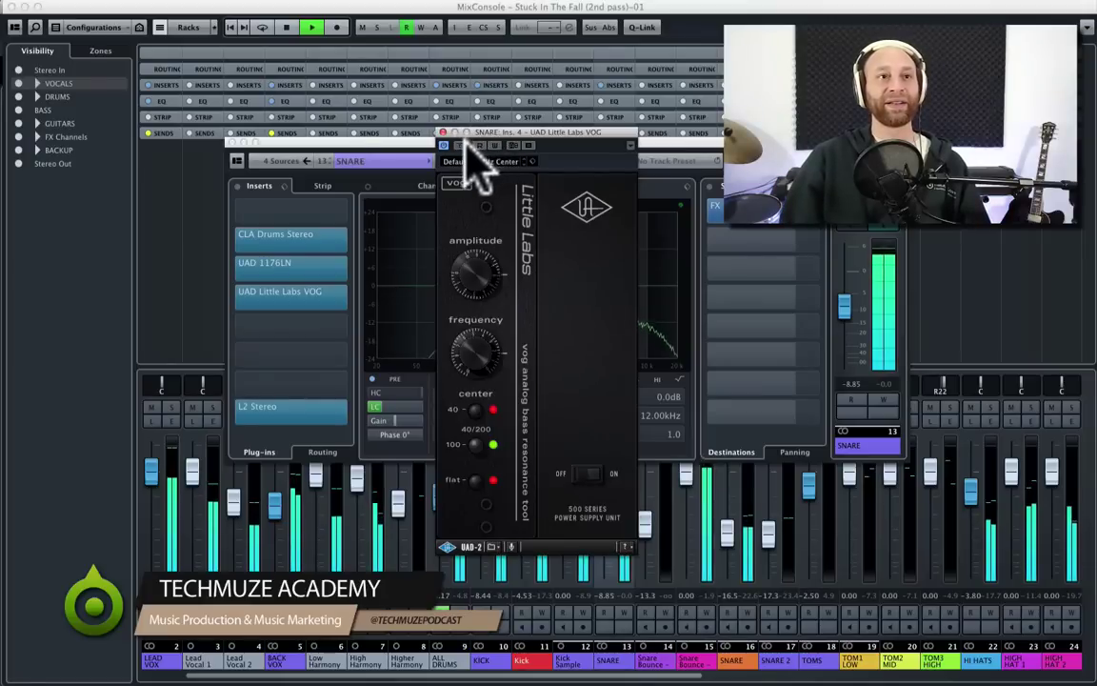
pyautogui.click(460, 145)
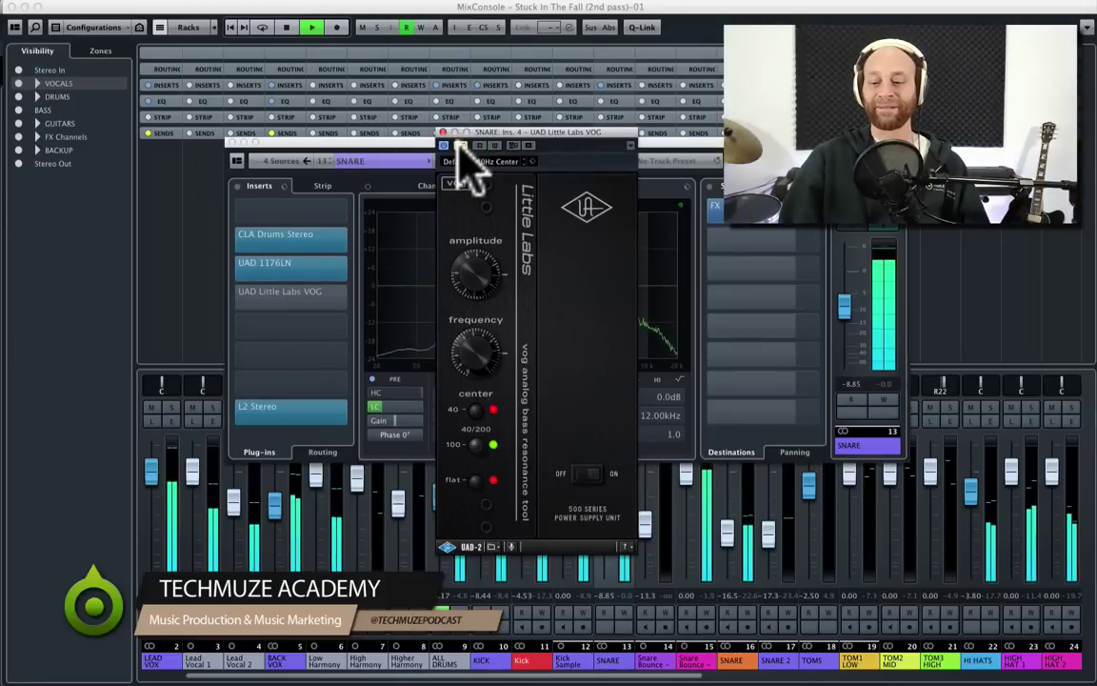
pyautogui.press('space')
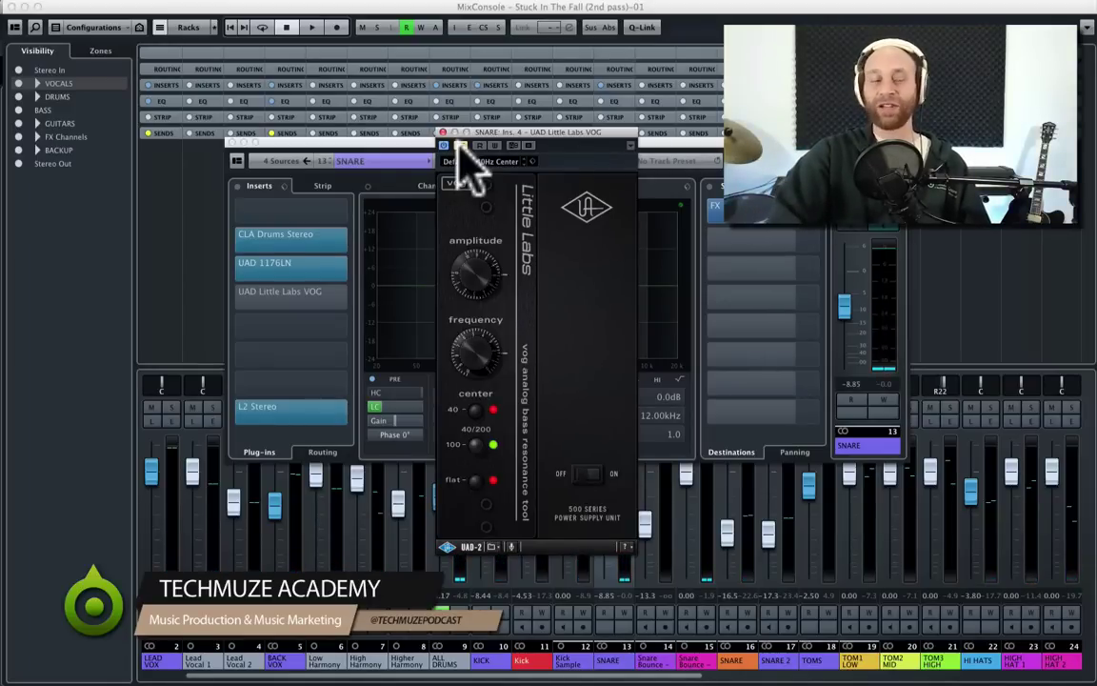
pyautogui.press('space')
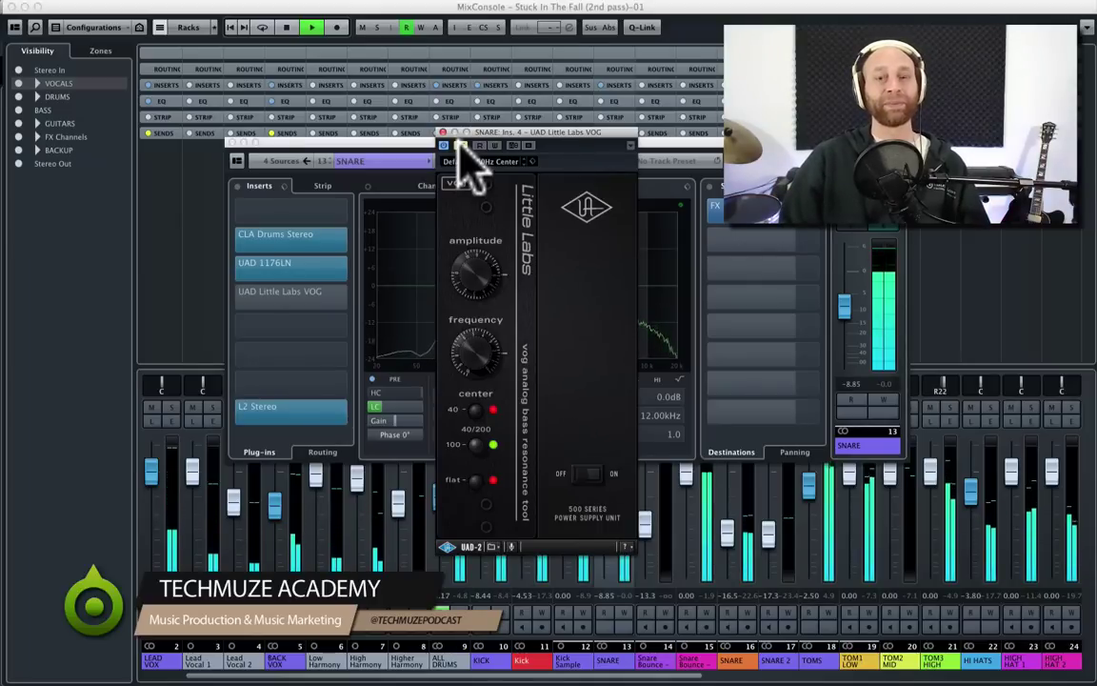
pyautogui.click(459, 145)
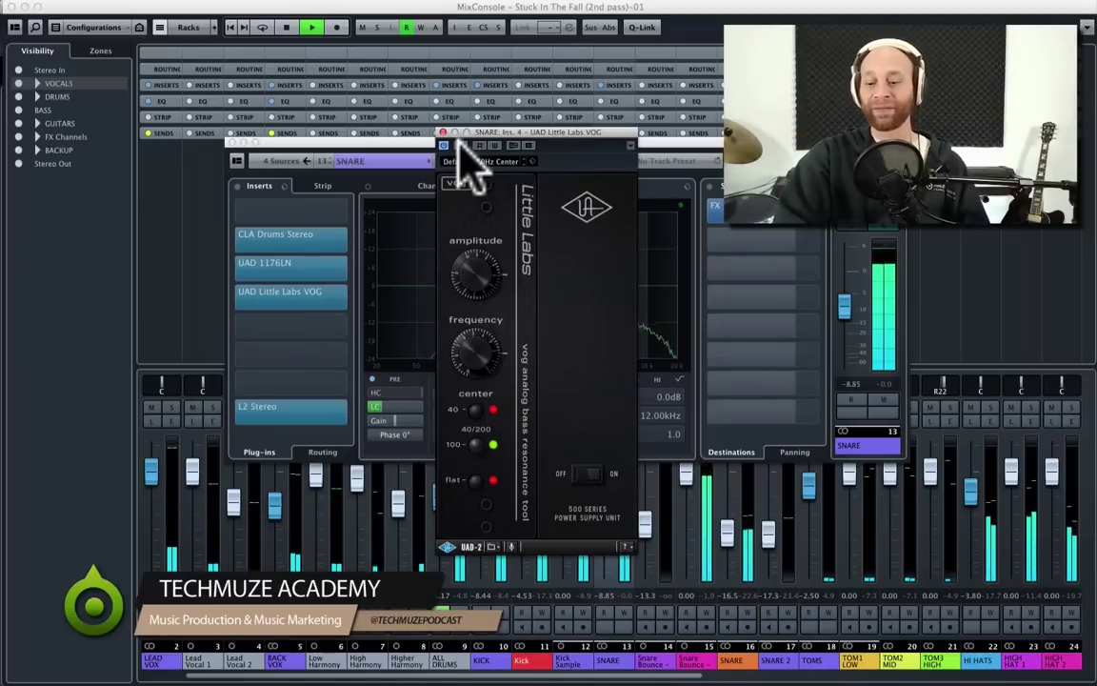
pyautogui.press('space')
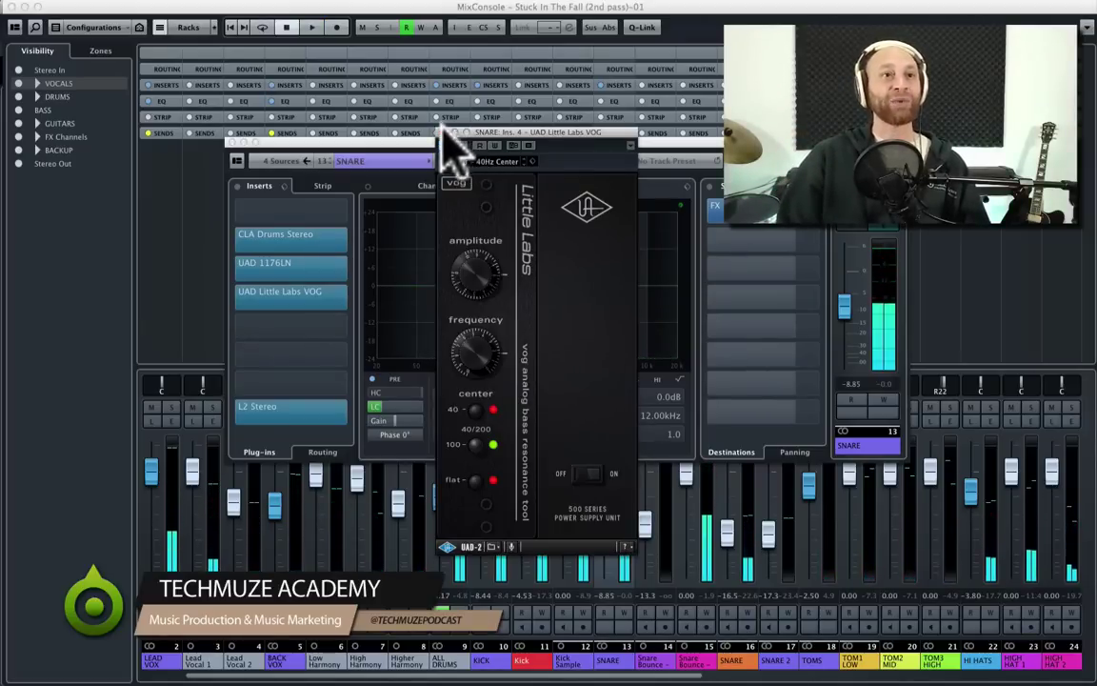
pyautogui.click(443, 132)
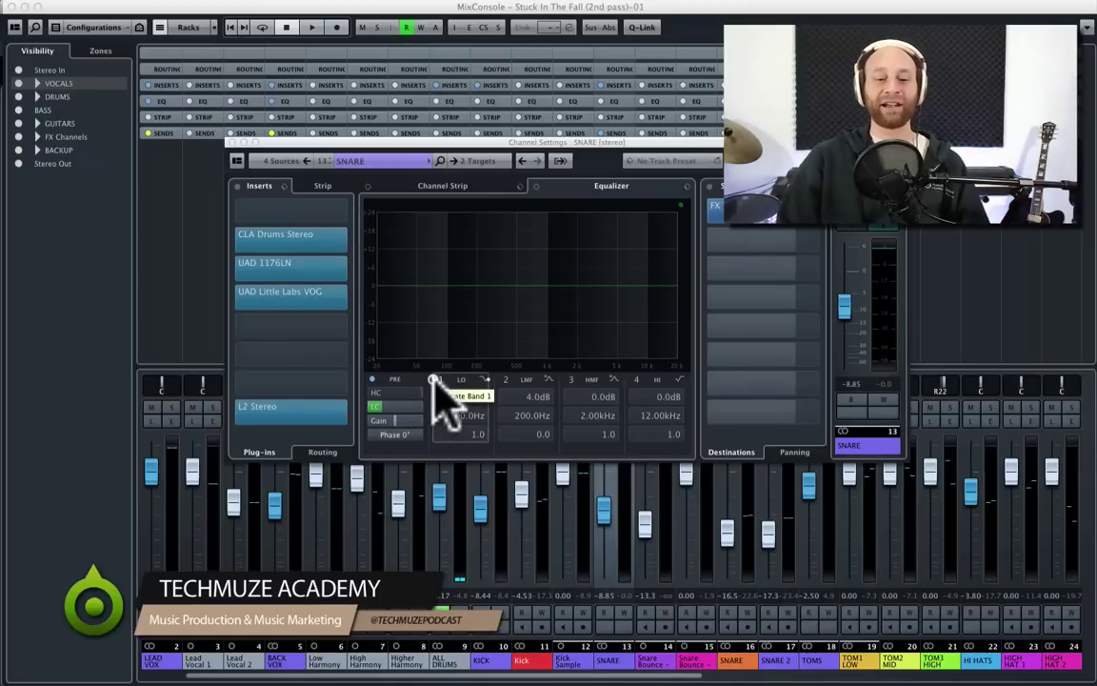
# - Switch the channel settings to SNARE 2, audition the snare with and without the channel muted, and play the full mix
pyautogui.press('Right')
pyautogui.press('Right')
pyautogui.press('Right')
pyautogui.press('Right')
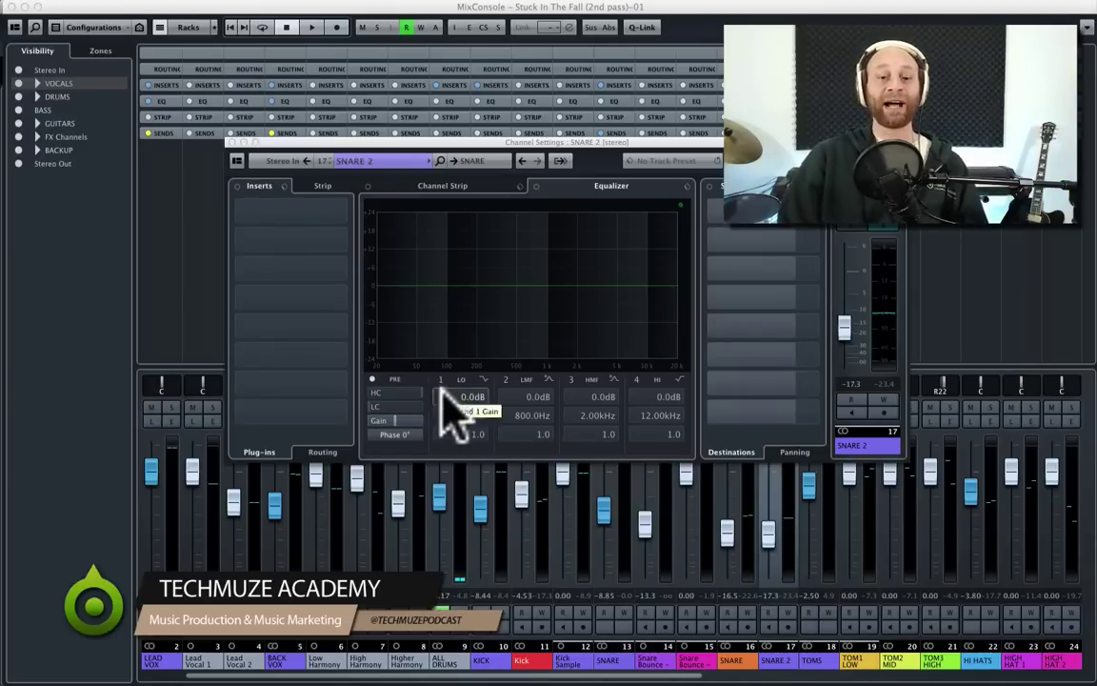
pyautogui.press('m')
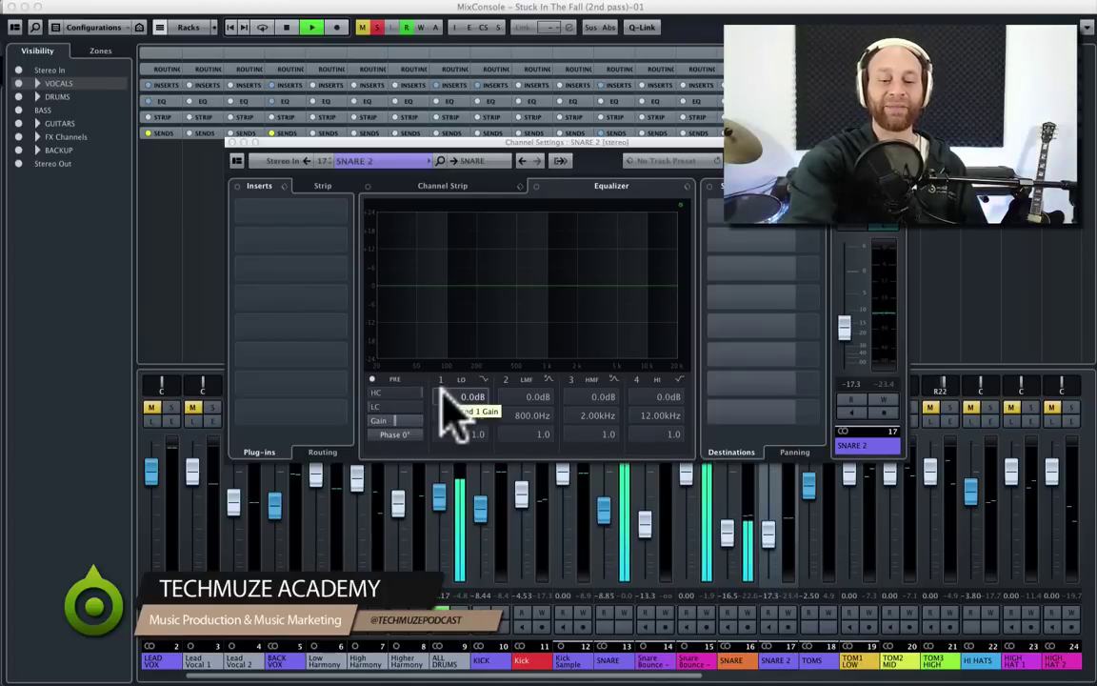
pyautogui.hotkey('alt', 'm')
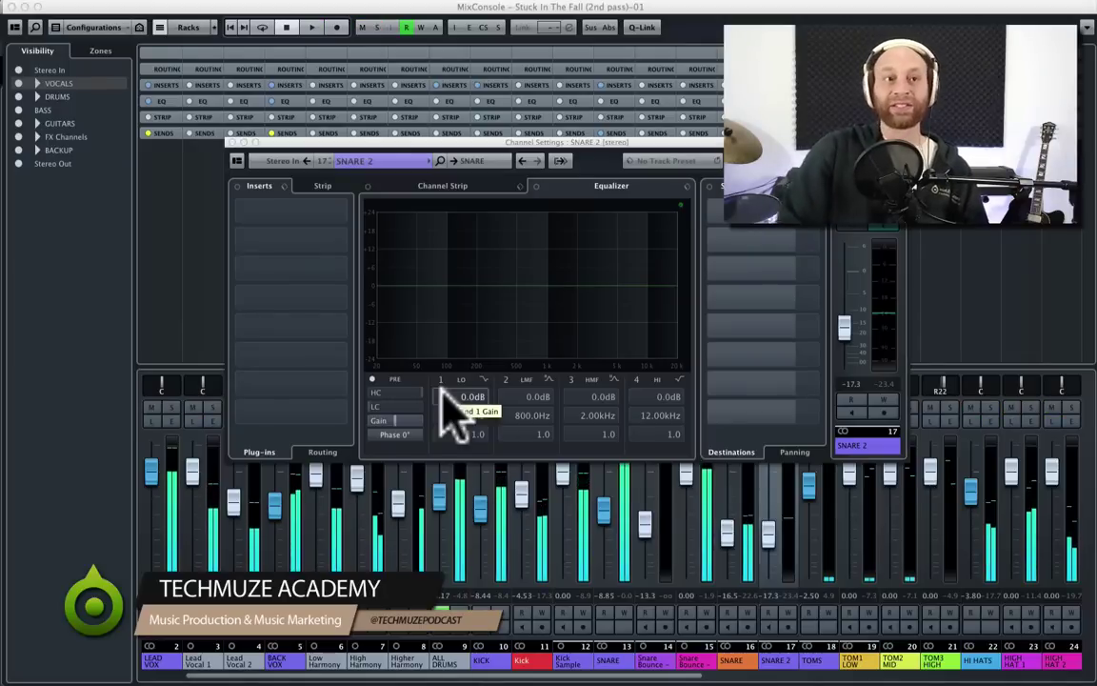
pyautogui.press('space')
# - Switch the channel settings to the TOMS channel and open its CLA Drums plug-in
pyautogui.press('Right')
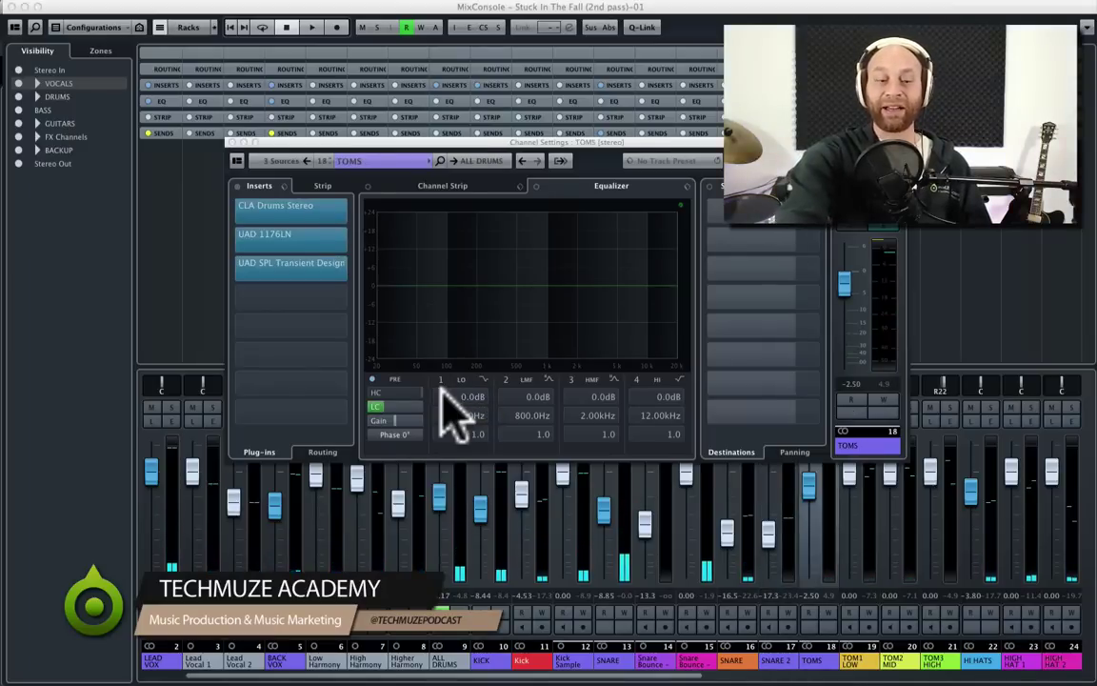
pyautogui.press('Right')
pyautogui.press('Right')
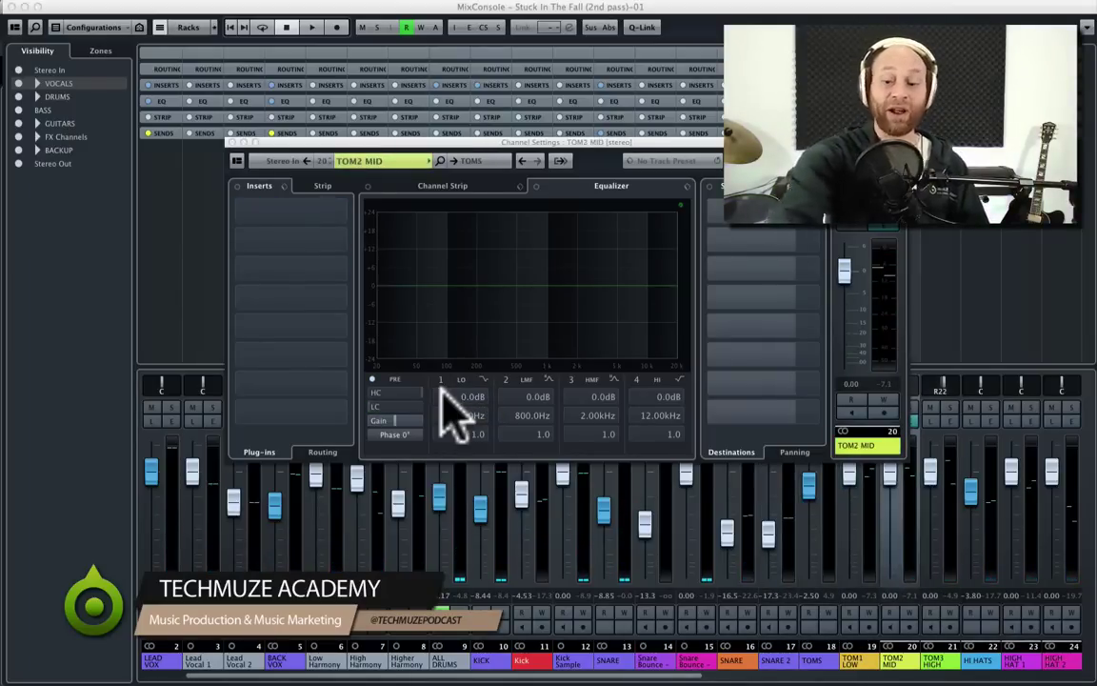
pyautogui.press('Left')
pyautogui.press('Left')
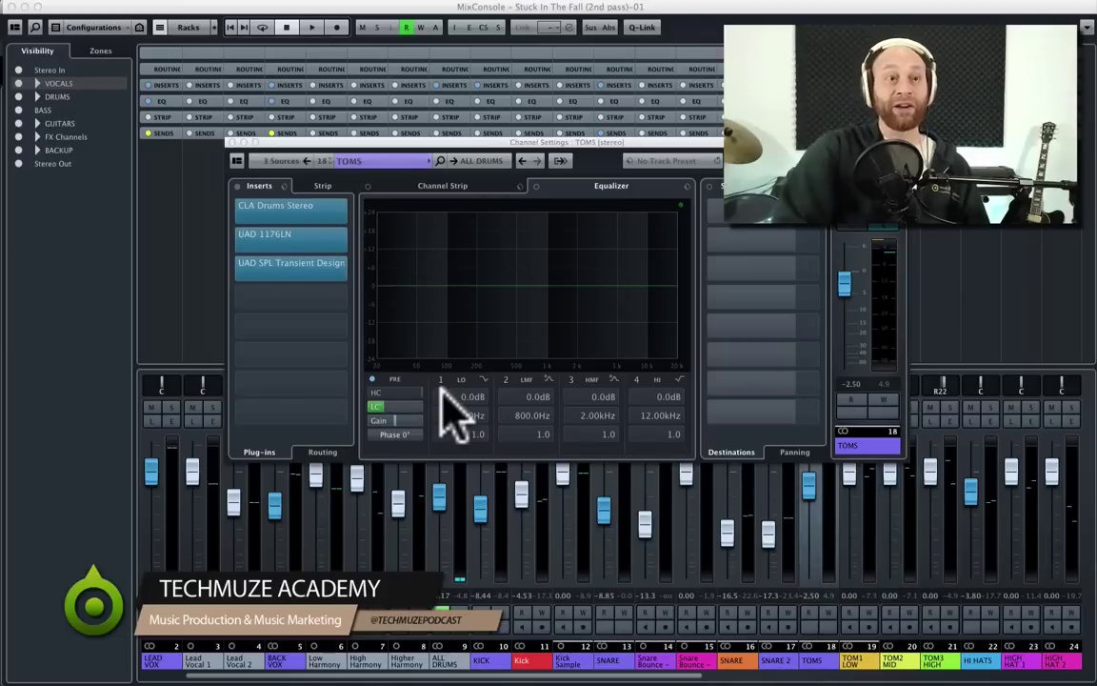
pyautogui.click(290, 214)
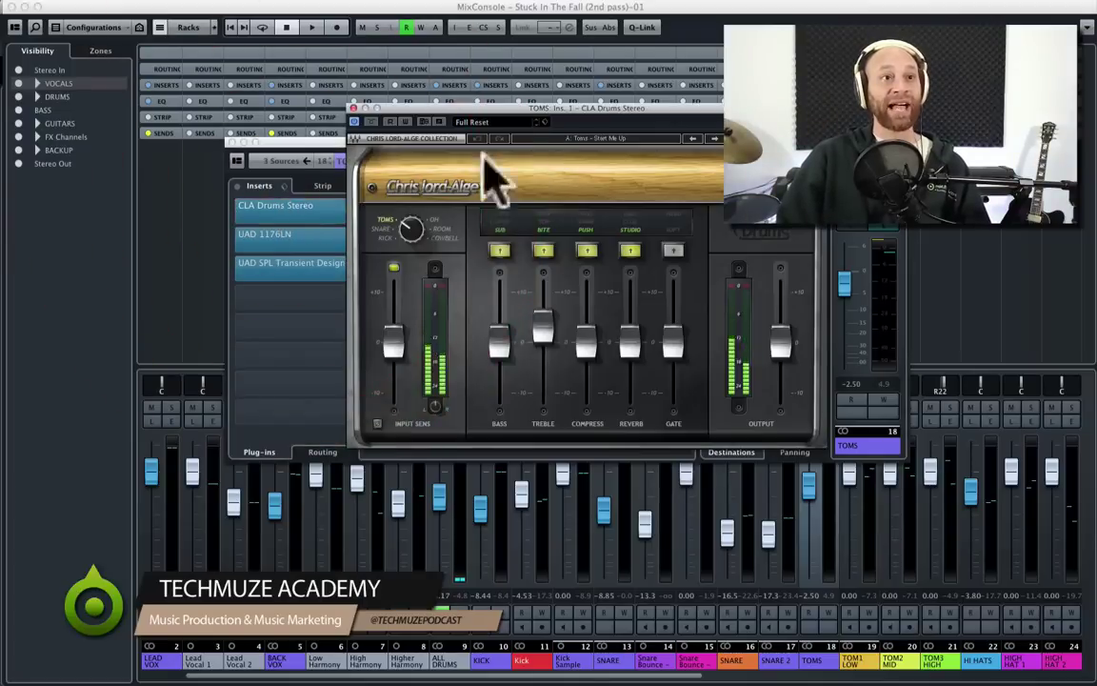
pyautogui.moveTo(558, 134); pyautogui.dragTo(579, 181)
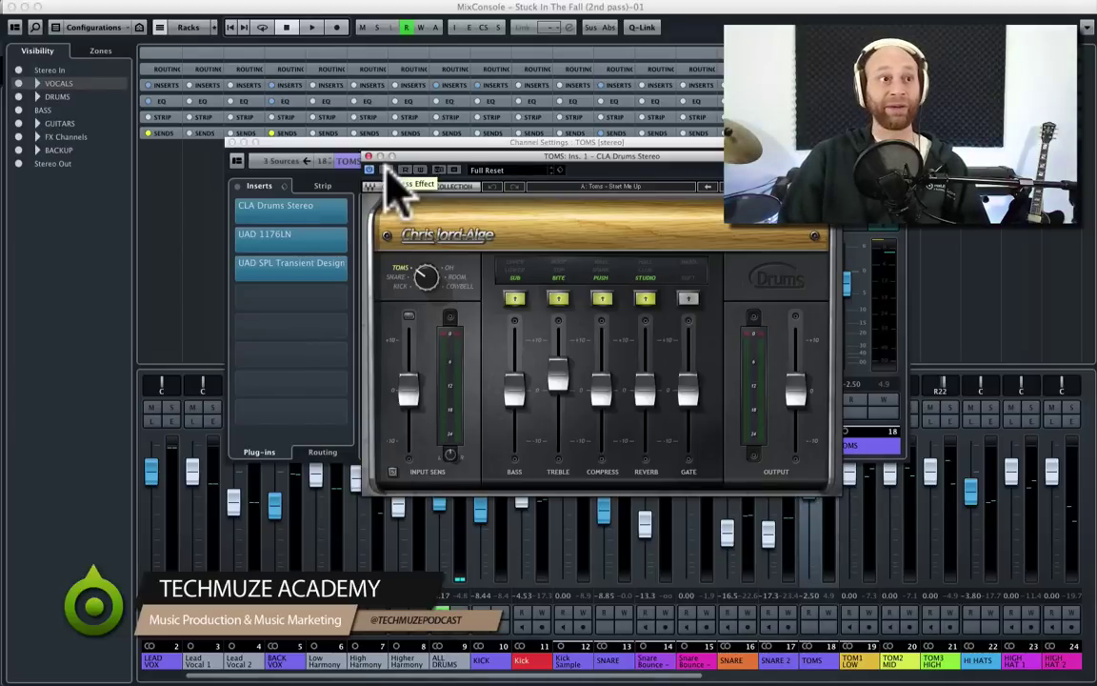
# - Bring up the project window in place of the mixer, expand the DRUMS folder, and move the CLA Drums window aside
pyautogui.moveTo(555, 9)
pyautogui.mouseDown()
pyautogui.moveTo(534, 341)
pyautogui.moveTo(514, 391)
pyautogui.moveTo(507, 43)
pyautogui.moveTo(567, 7)
pyautogui.mouseUp()
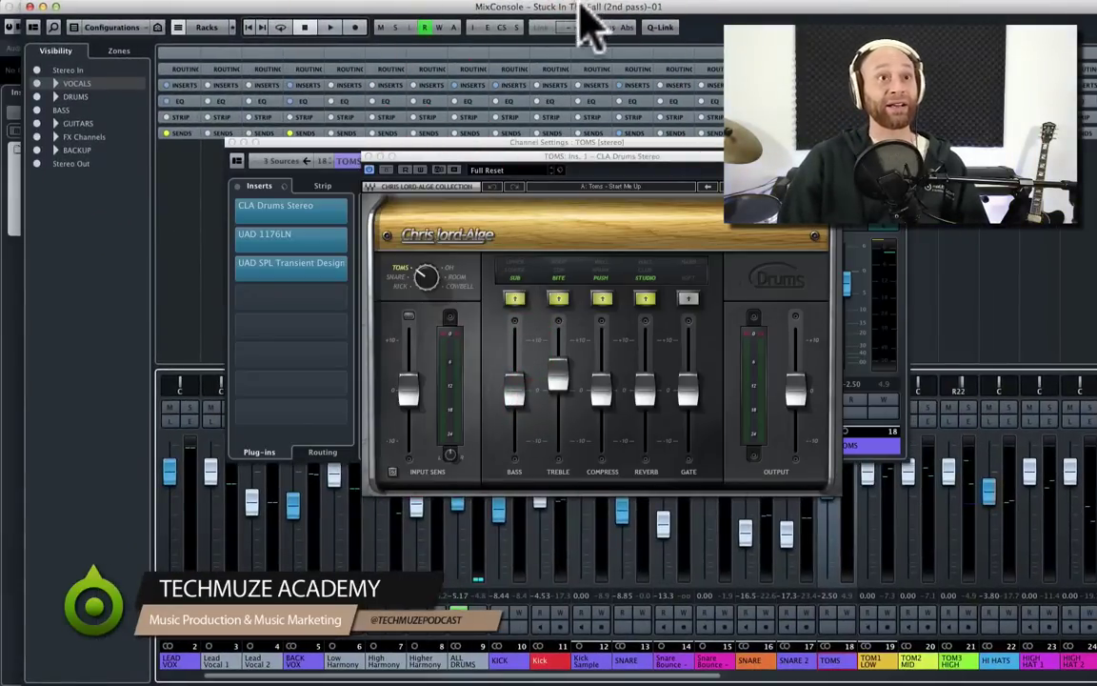
pyautogui.moveTo(583, 9); pyautogui.dragTo(560, 6)
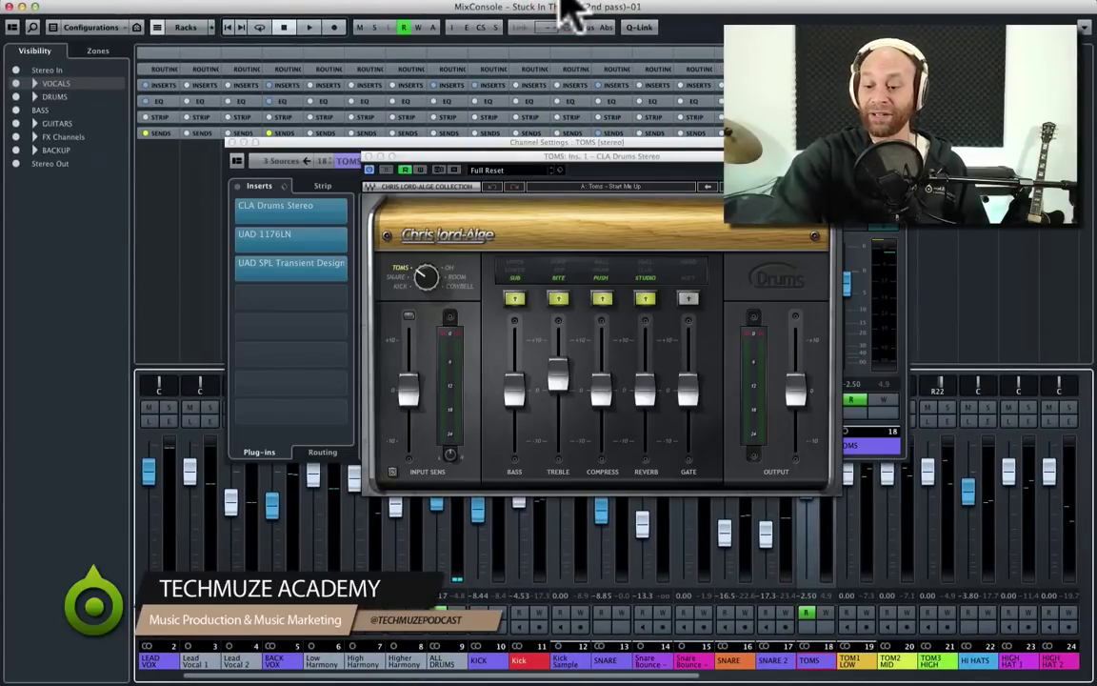
pyautogui.press('F3')
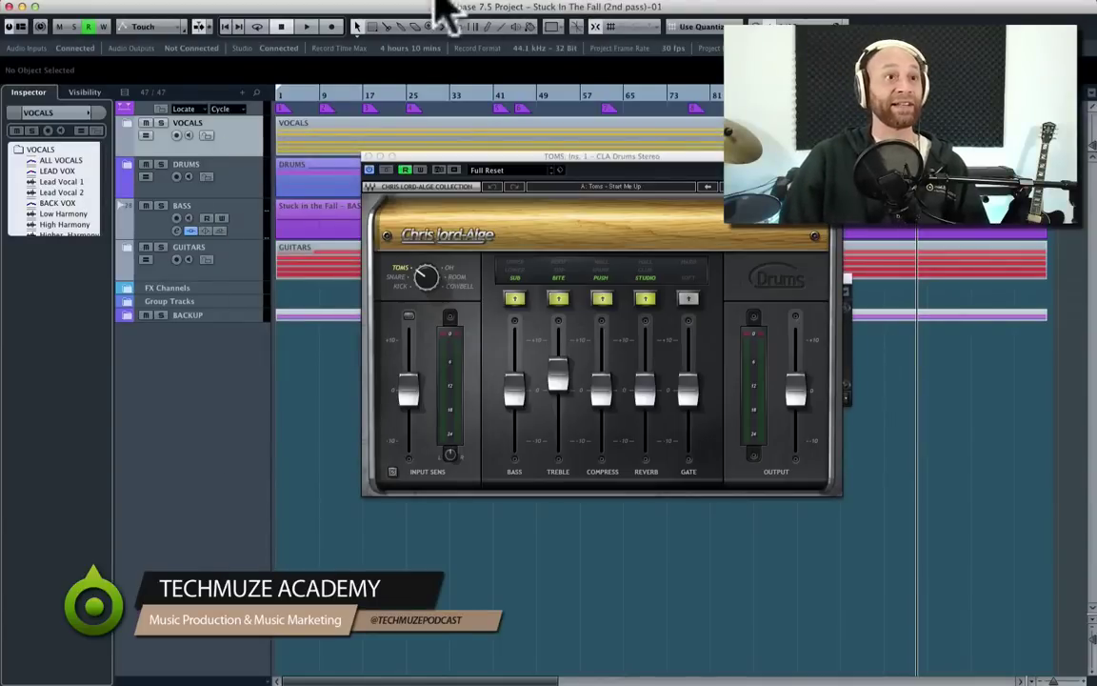
pyautogui.click(127, 164)
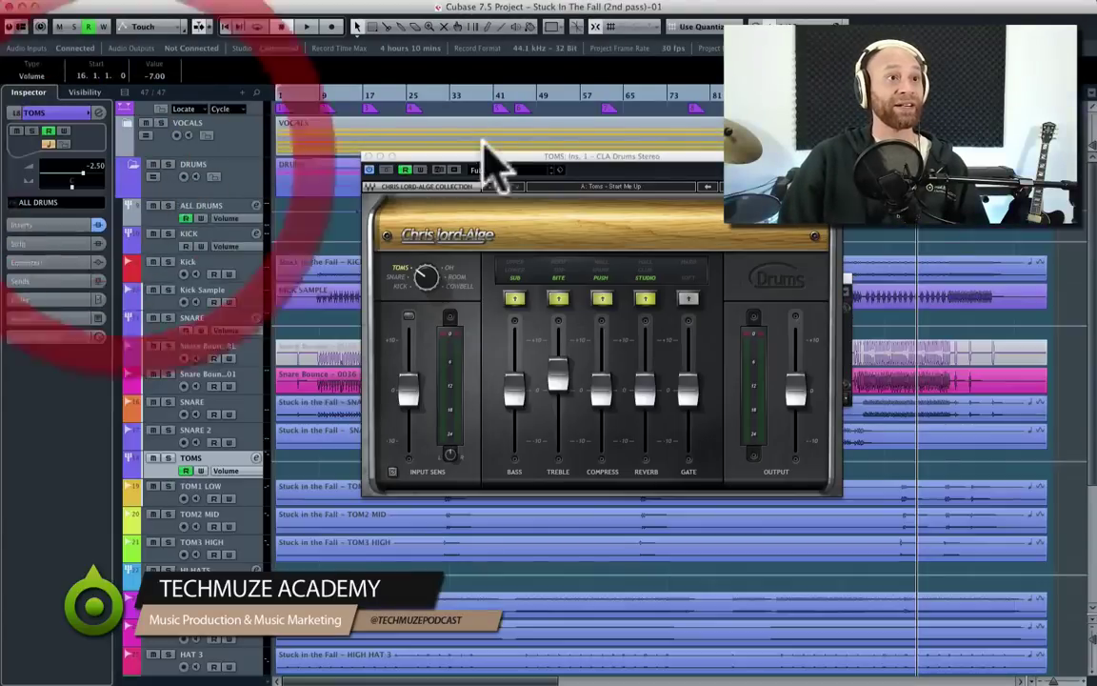
pyautogui.moveTo(724, 156); pyautogui.dragTo(471, 136)
# - Set a playback loop over the tom fill around bar 115 and play it in the full mix
pyautogui.click(671, 286)
pyautogui.click(388, 278)
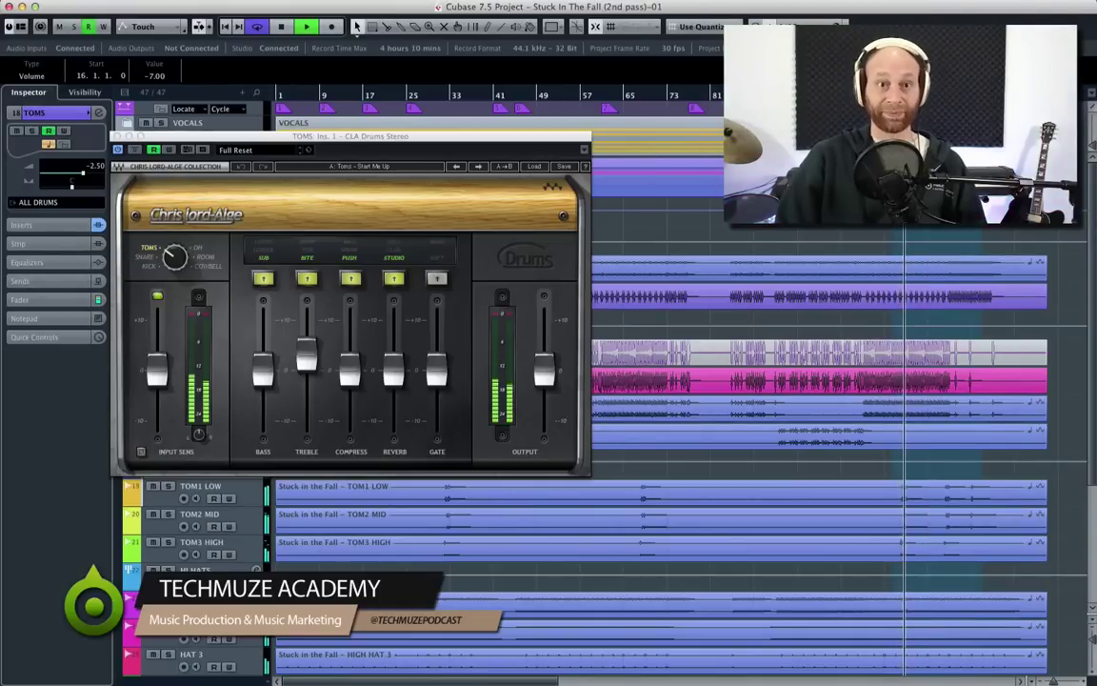
pyautogui.press('space')
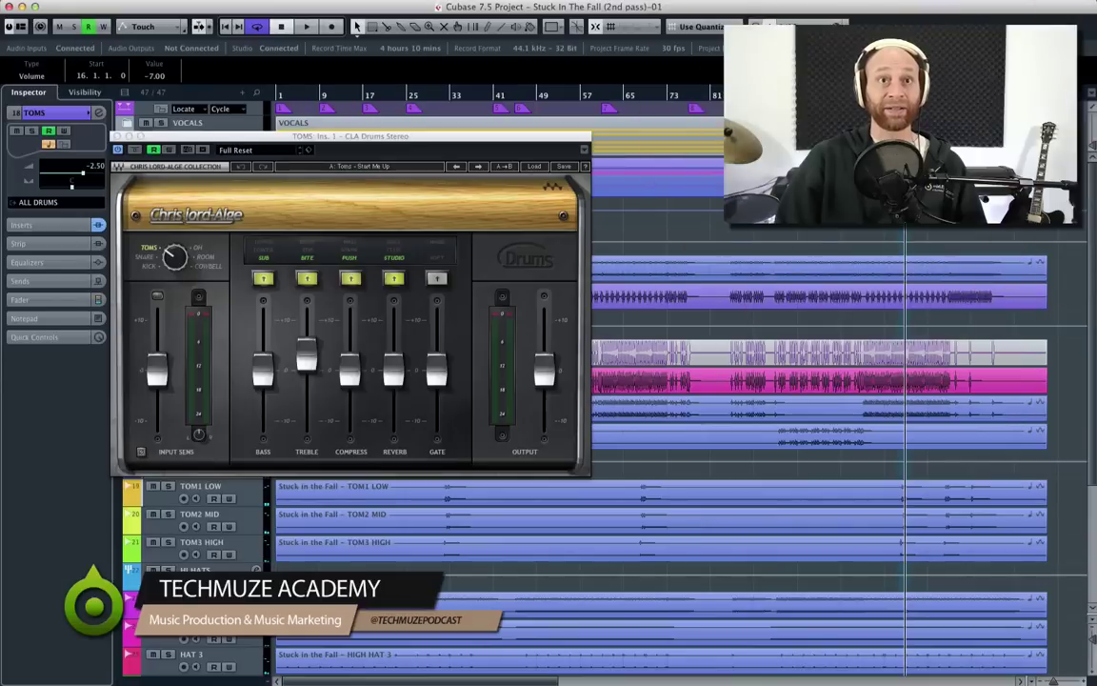
pyautogui.press('h')
pyautogui.press('h')
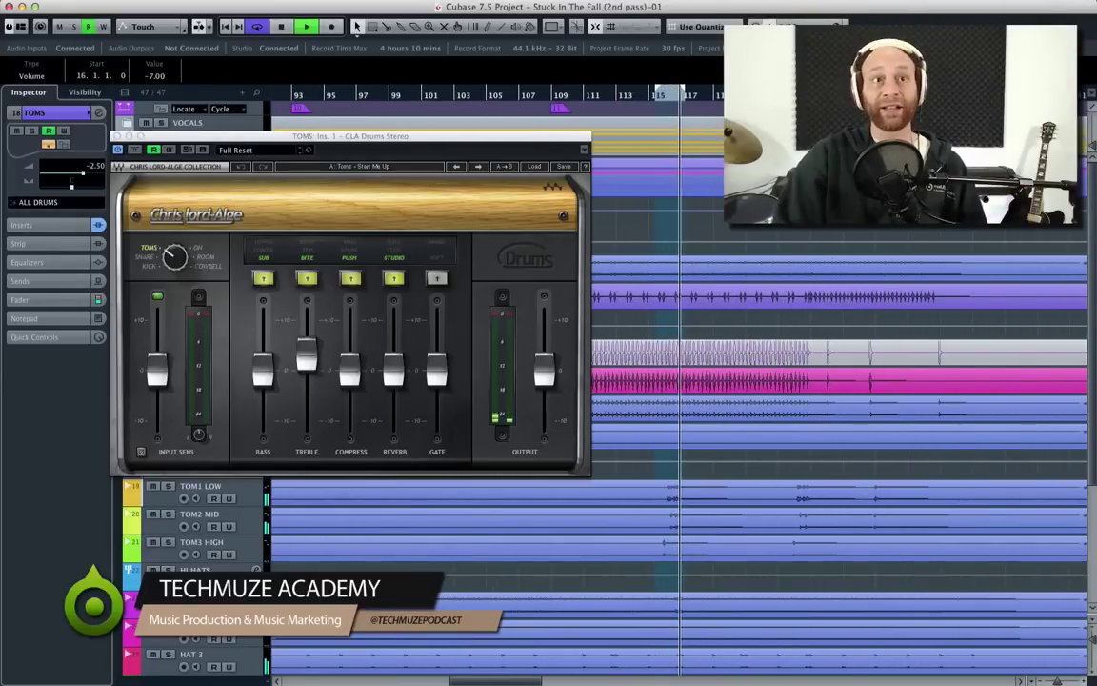
pyautogui.press('space')
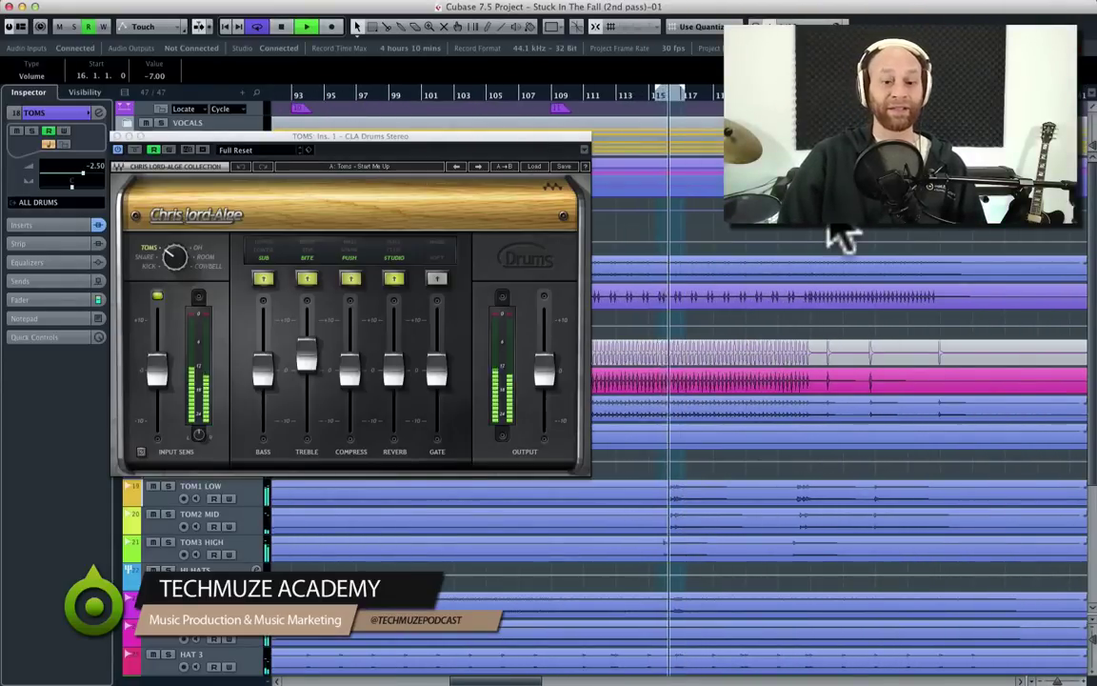
# - Solo the TOMS channel and compare the looped fill with CLA Drums bypassed and active, leaving it active
pyautogui.press('s')
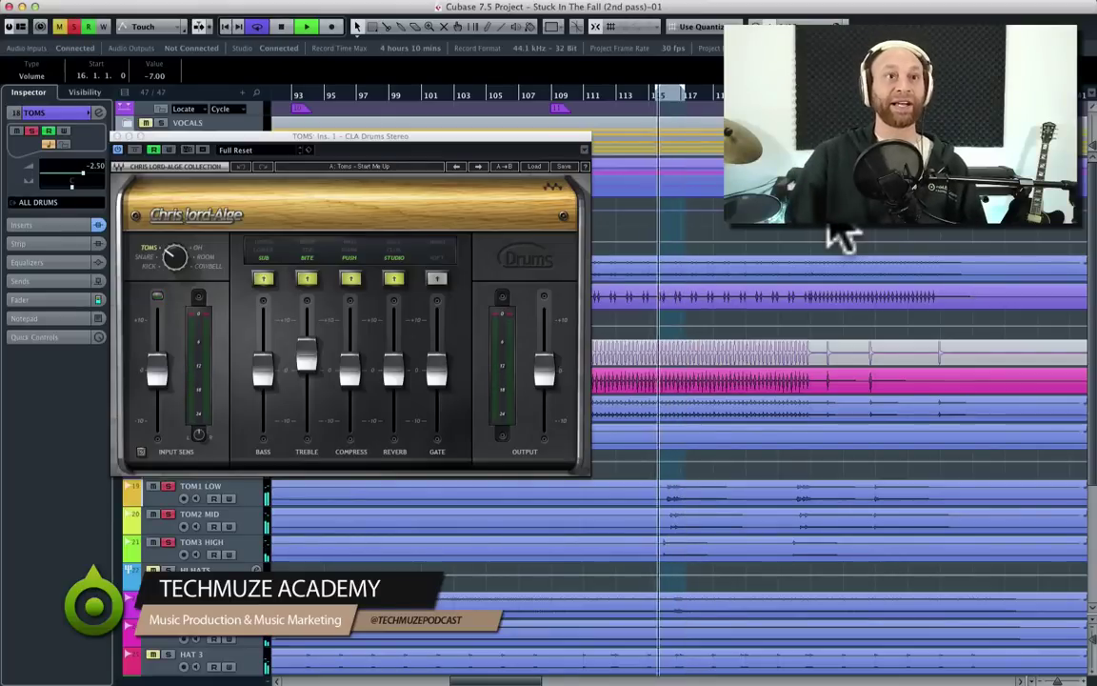
pyautogui.moveTo(488, 143); pyautogui.dragTo(724, 203)
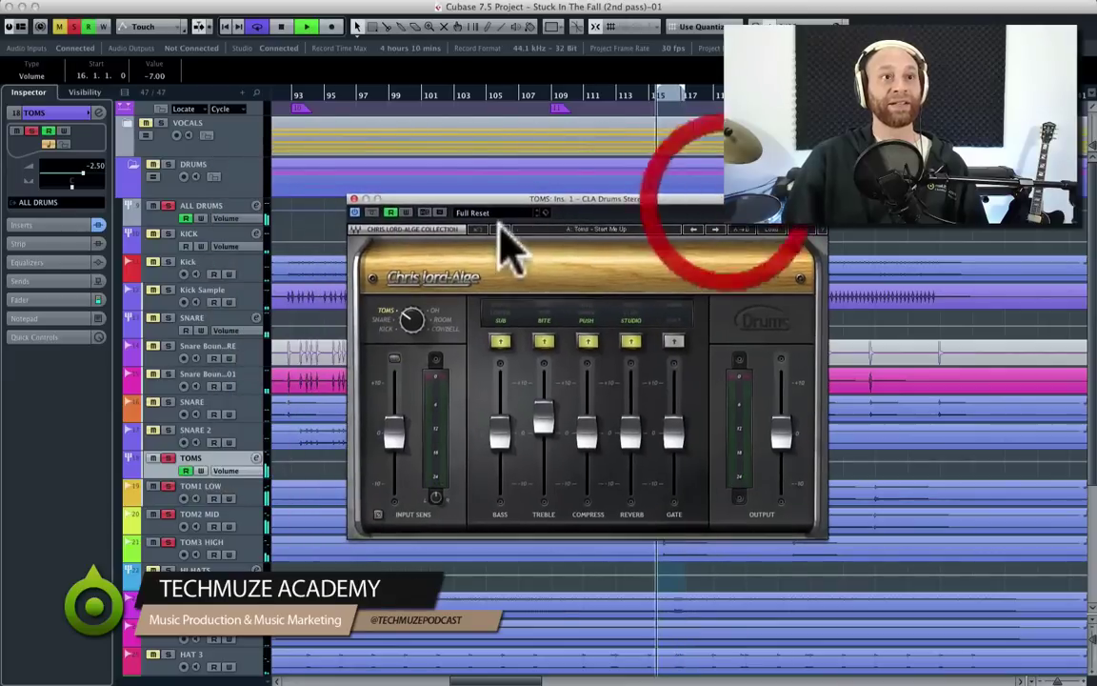
pyautogui.click(373, 213)
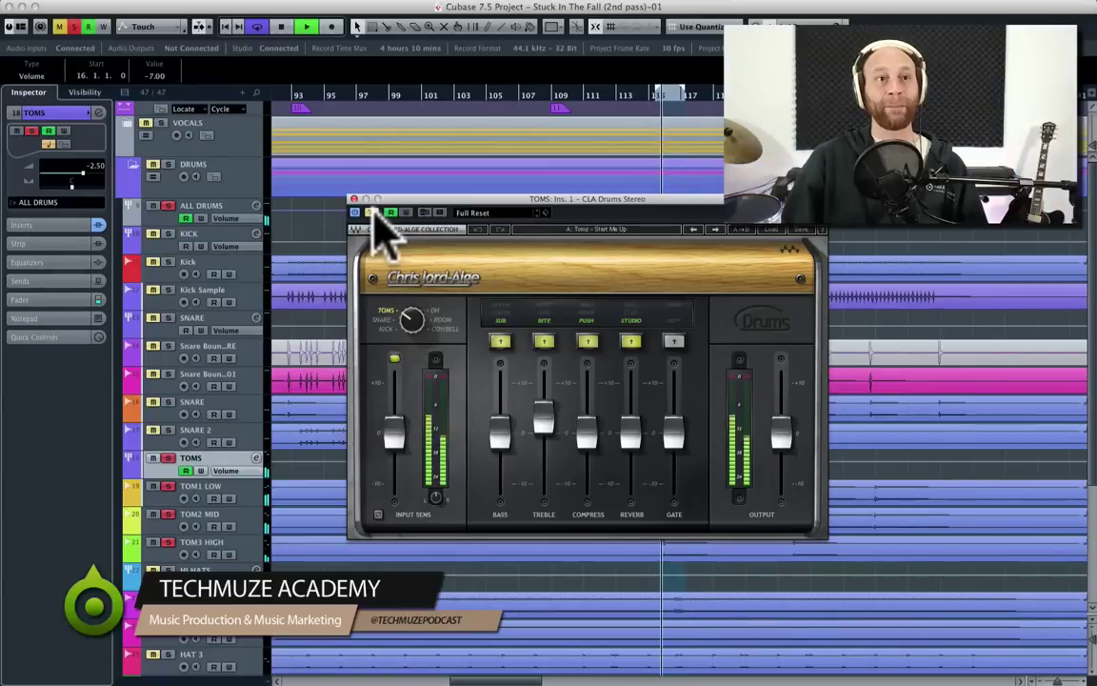
pyautogui.click(373, 213)
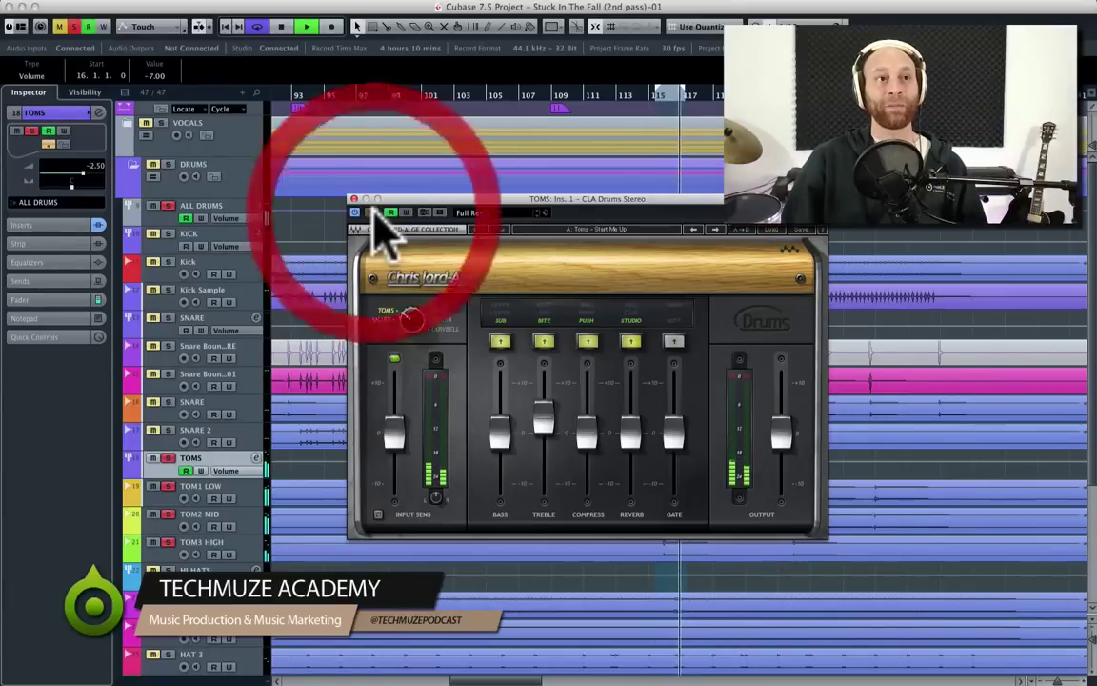
# - Open the TOMS channel settings, put away the CLA Drums window and open the UAD 1176LN plug-in over the equalizer
pyautogui.press('e')
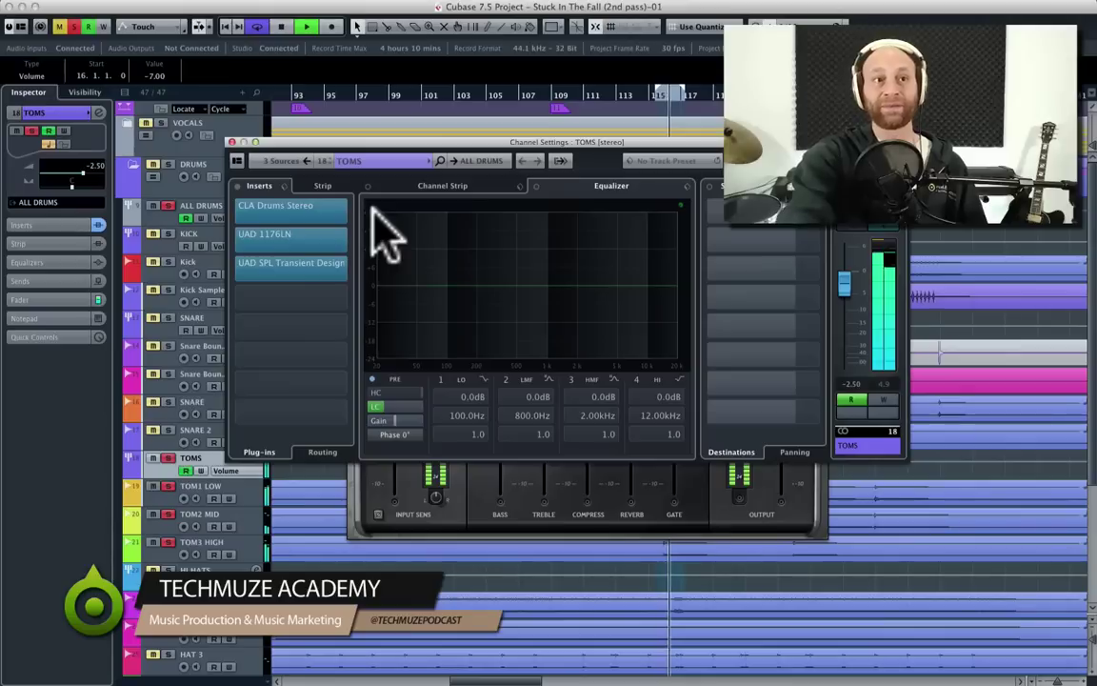
pyautogui.click(396, 467)
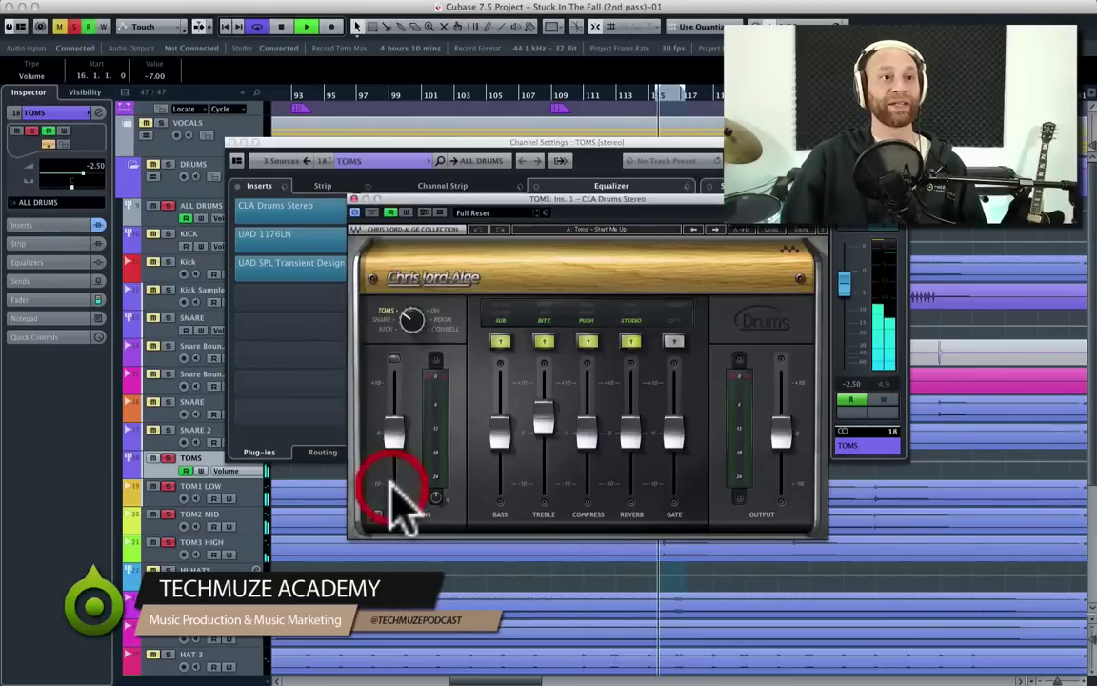
pyautogui.moveTo(405, 215); pyautogui.dragTo(449, 203)
pyautogui.click(406, 205)
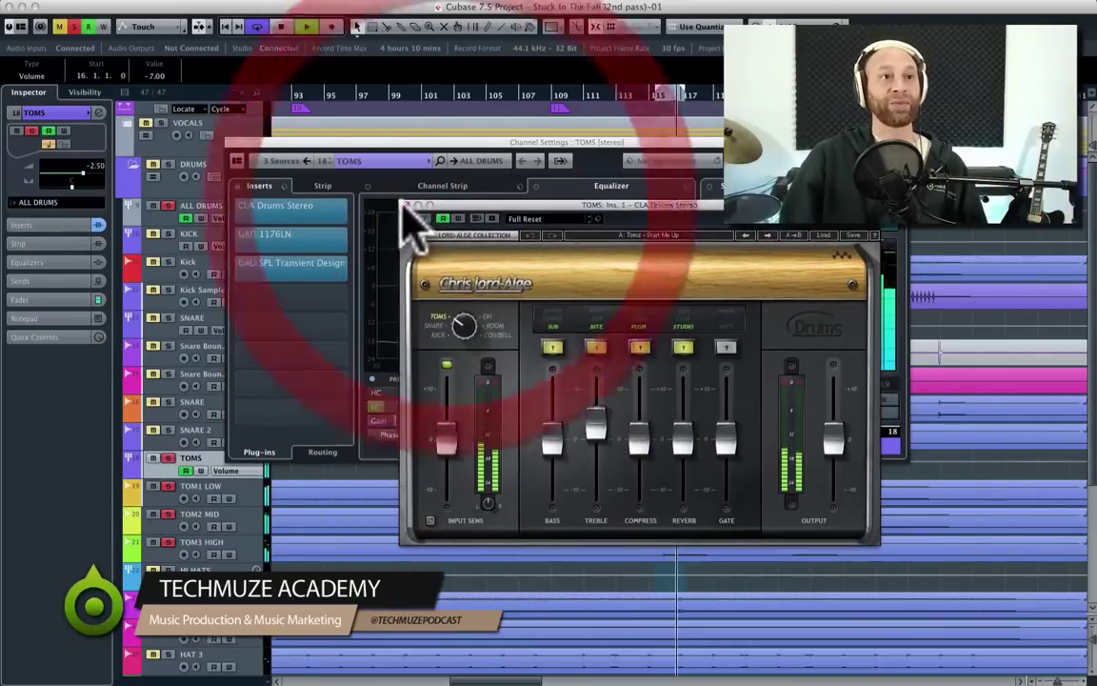
pyautogui.click(299, 236)
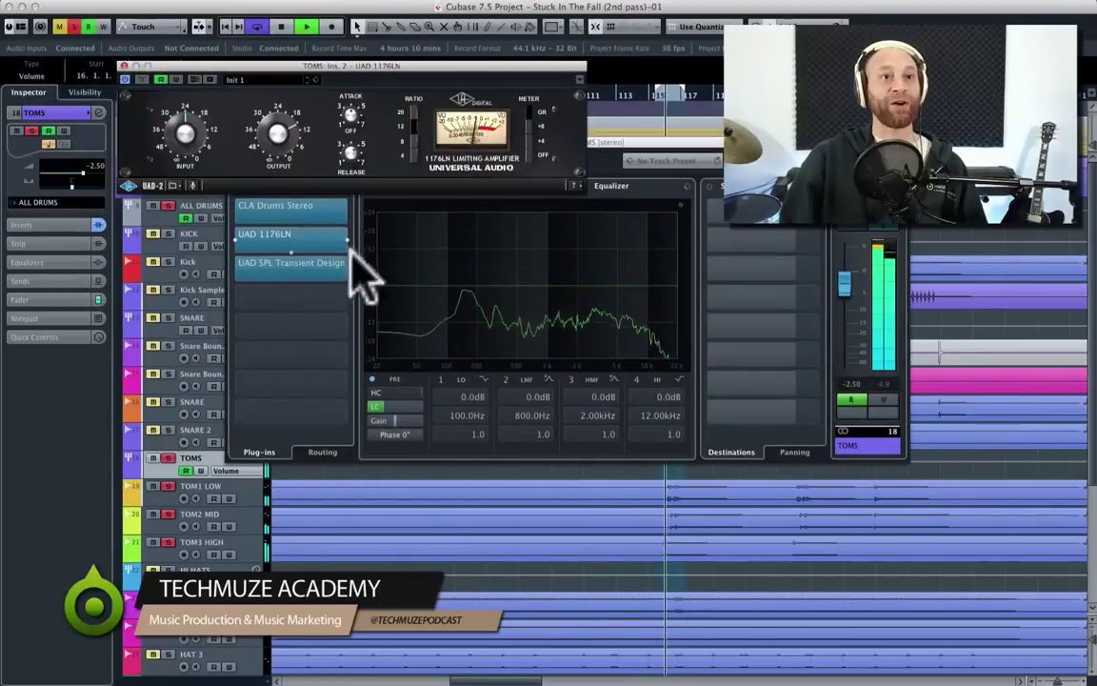
pyautogui.moveTo(391, 70); pyautogui.dragTo(587, 273)
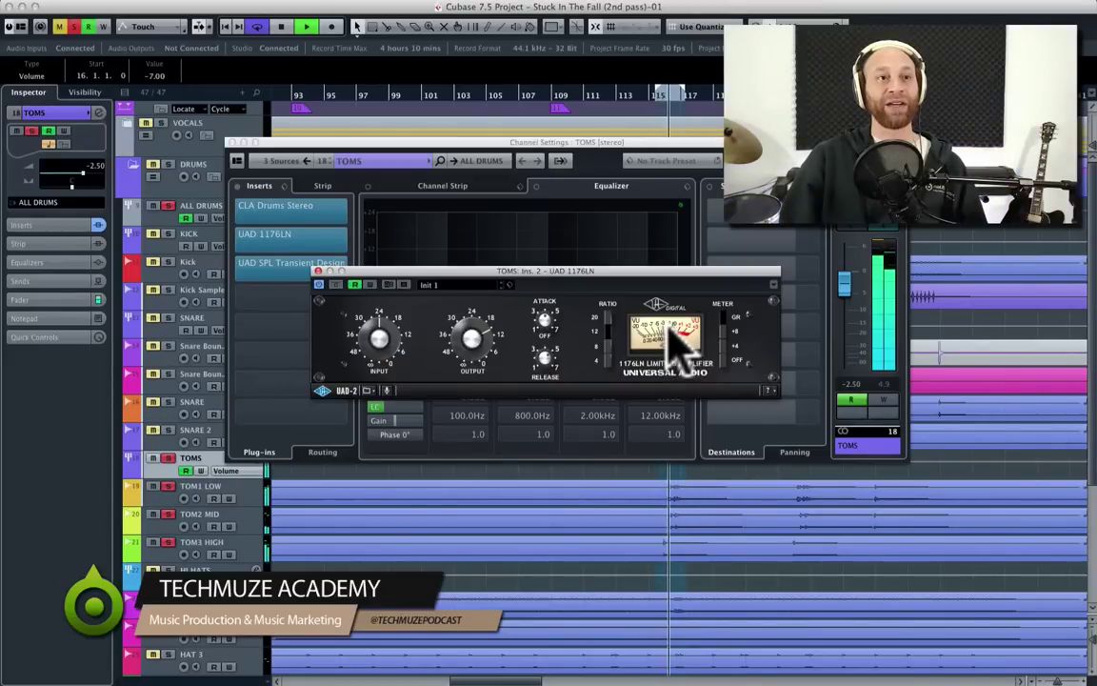
# - Compare the looped tom fill with the UAD 1176LN bypassed and active, leave it active and close its window
pyautogui.click(333, 284)
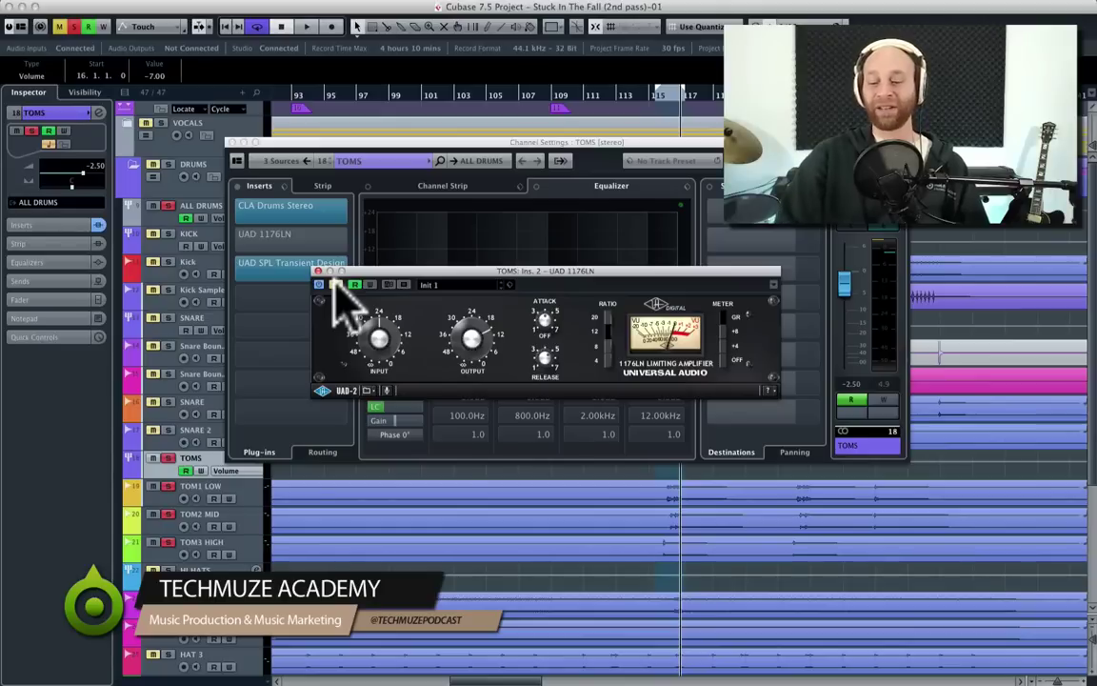
pyautogui.press('space')
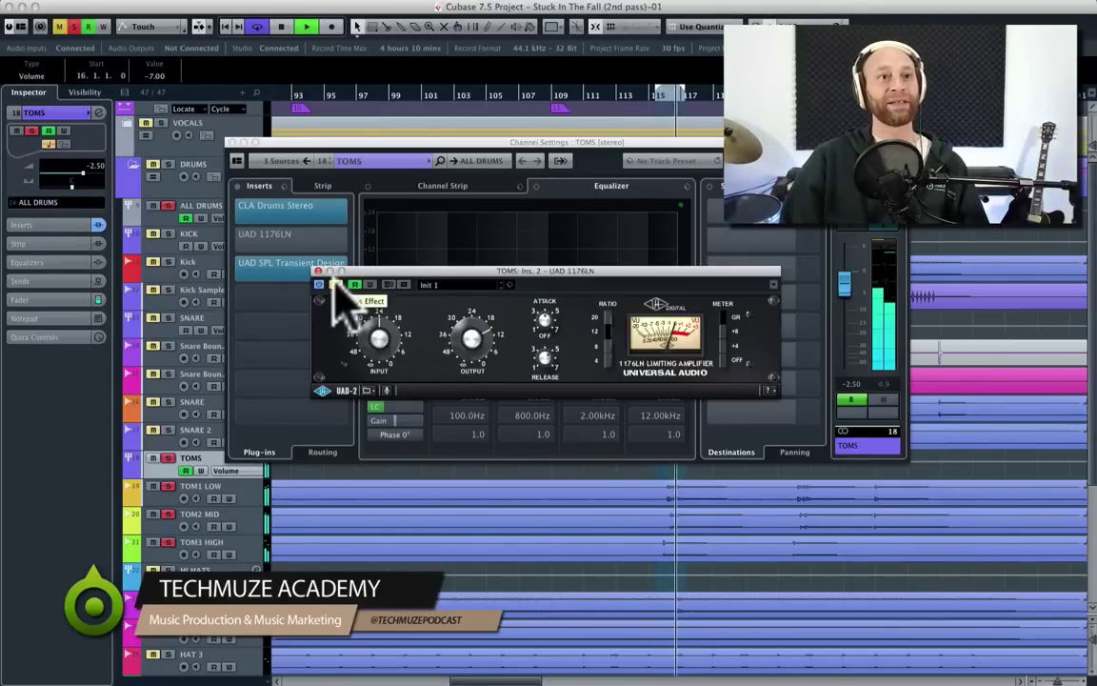
pyautogui.click(334, 284)
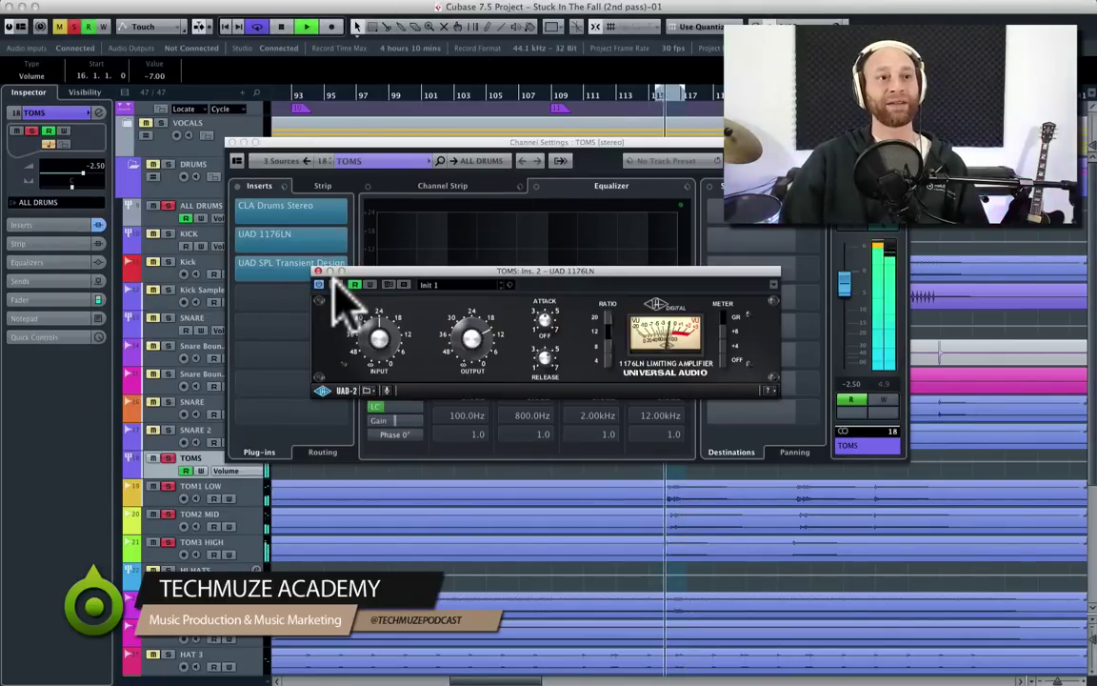
pyautogui.moveTo(364, 274); pyautogui.dragTo(373, 277)
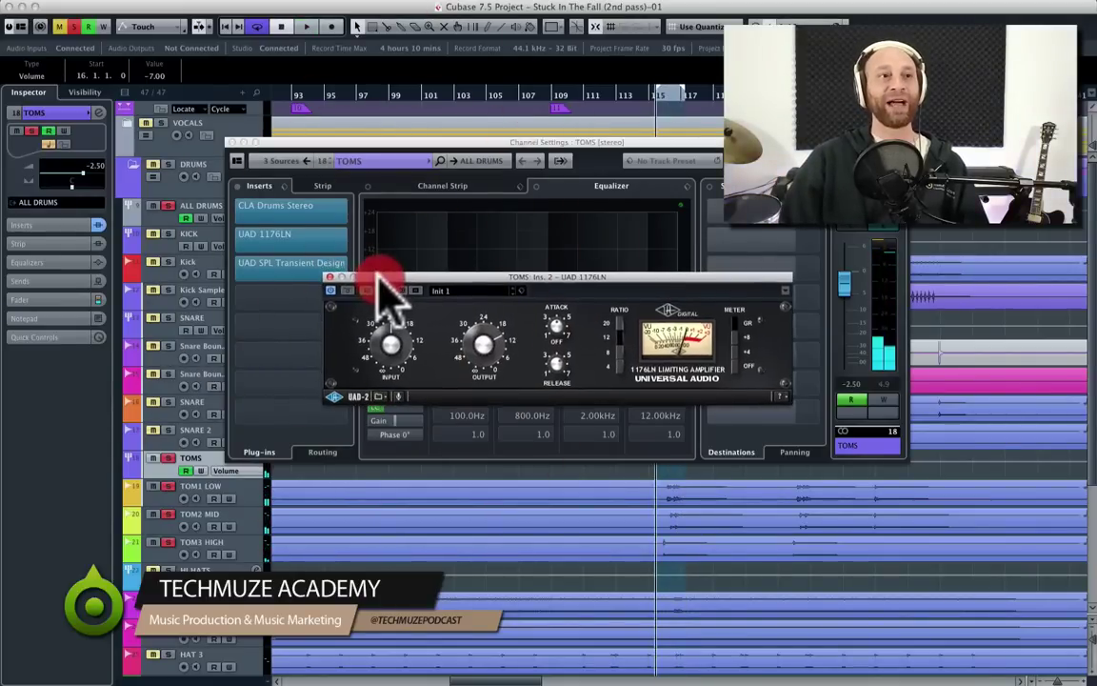
pyautogui.click(328, 276)
pyautogui.click(327, 274)
# - Open the UAD SPL Transient Designer on TOMS, compare the looped fill with it bypassed and active, leave it active and close it
pyautogui.click(286, 272)
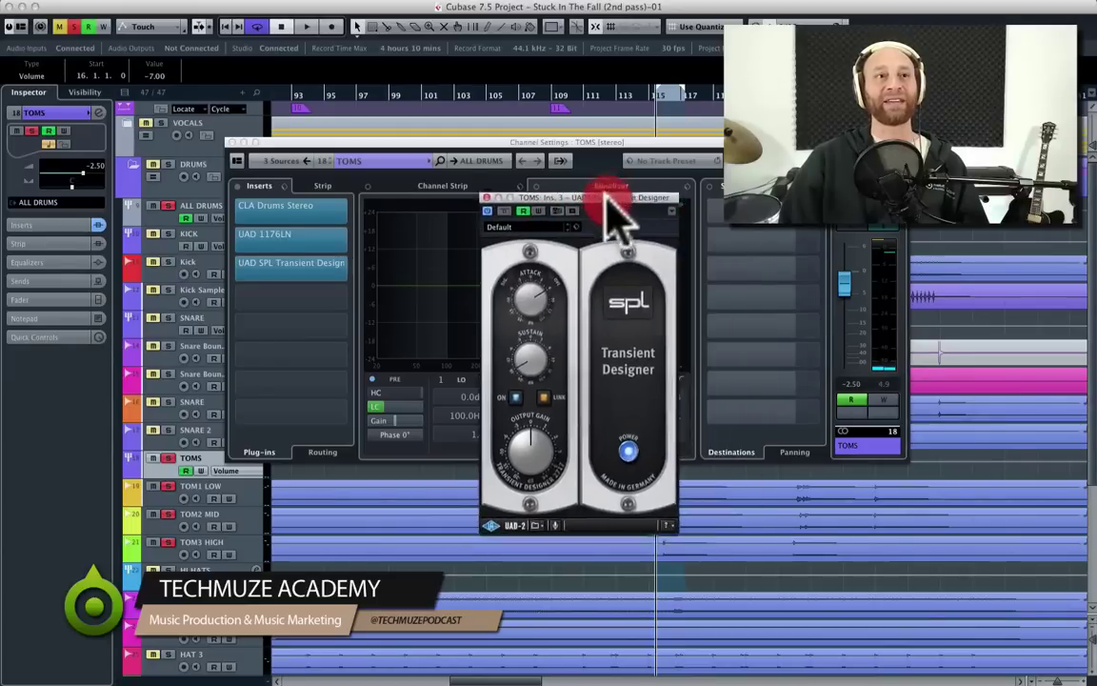
pyautogui.click(598, 205)
pyautogui.click(562, 209)
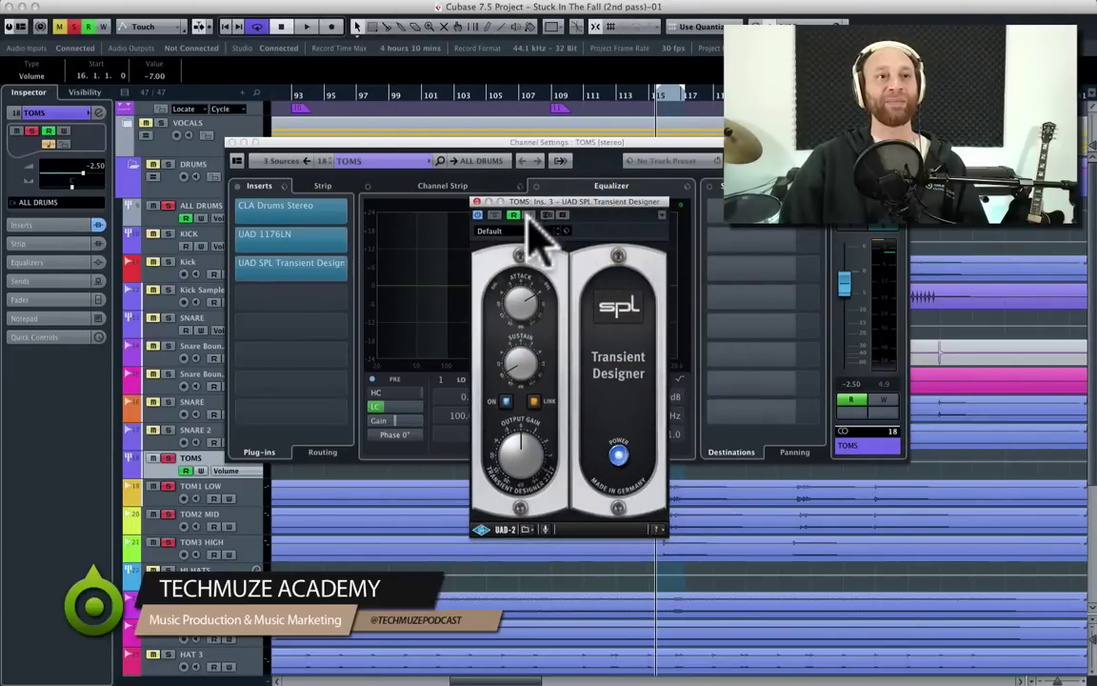
pyautogui.click(494, 216)
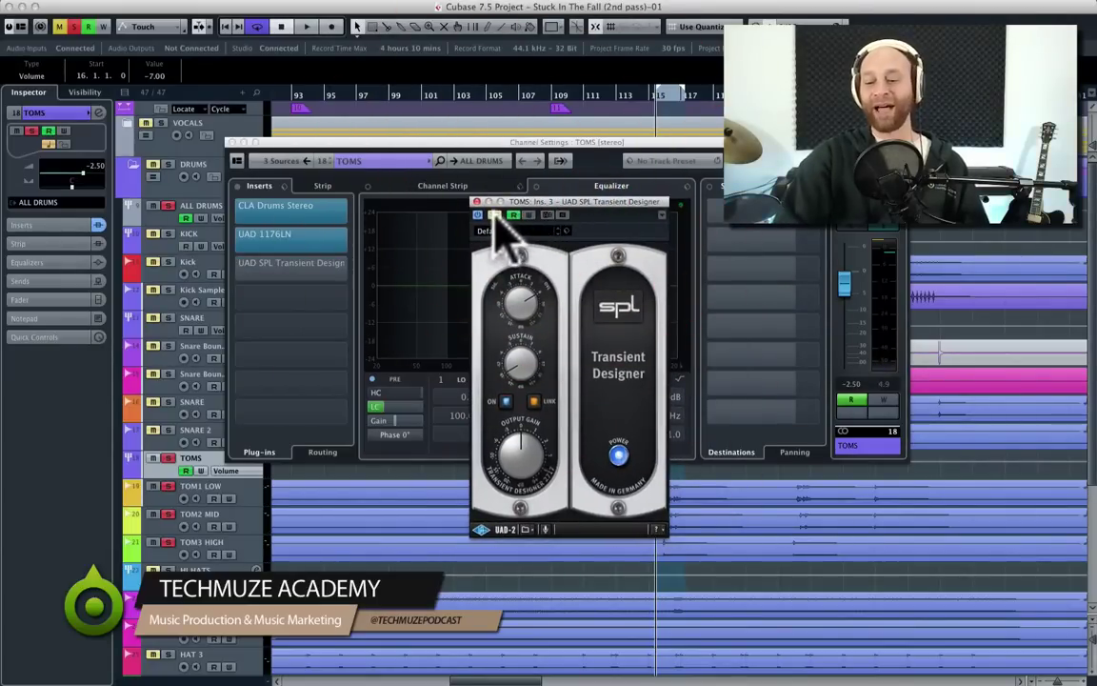
pyautogui.press('space')
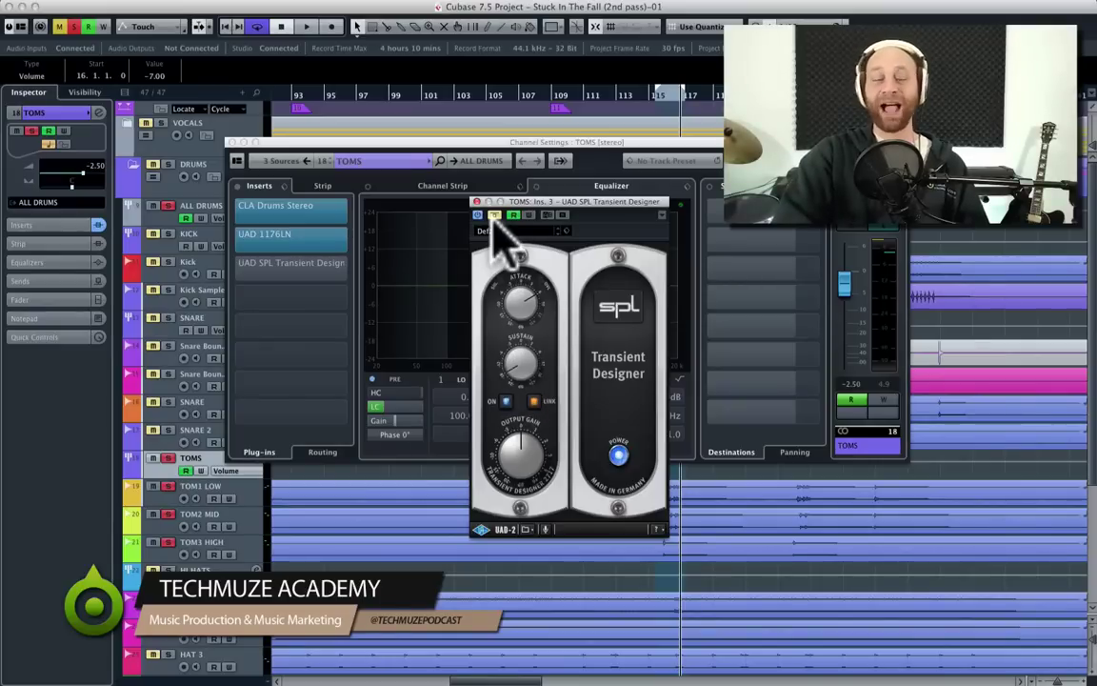
pyautogui.press('space')
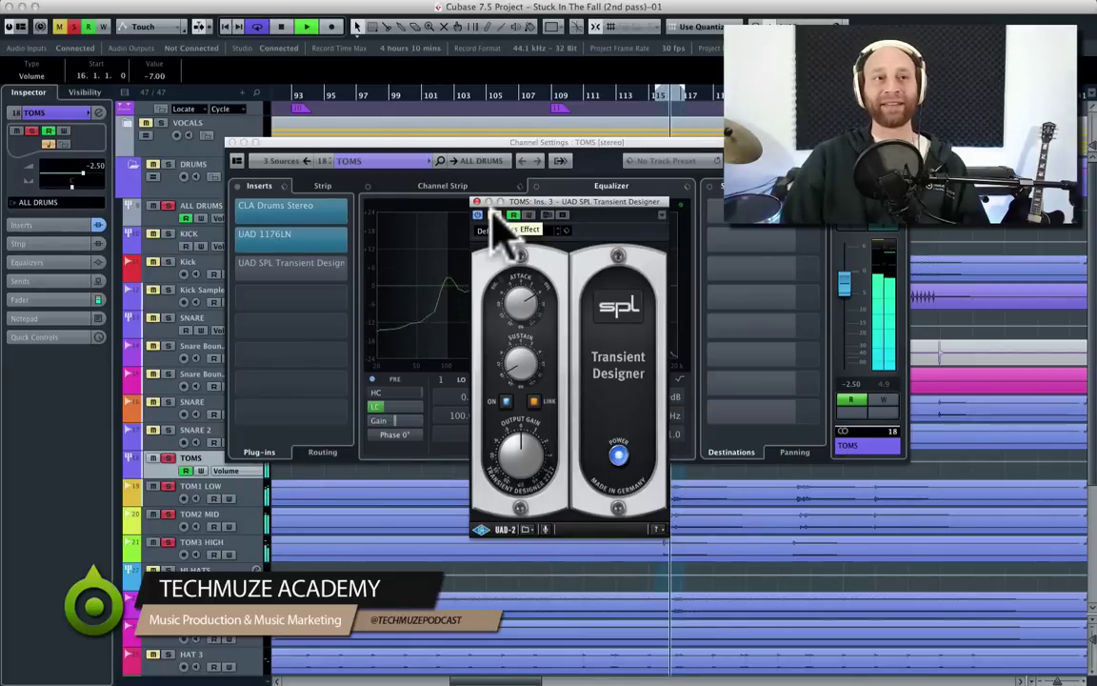
pyautogui.click(494, 221)
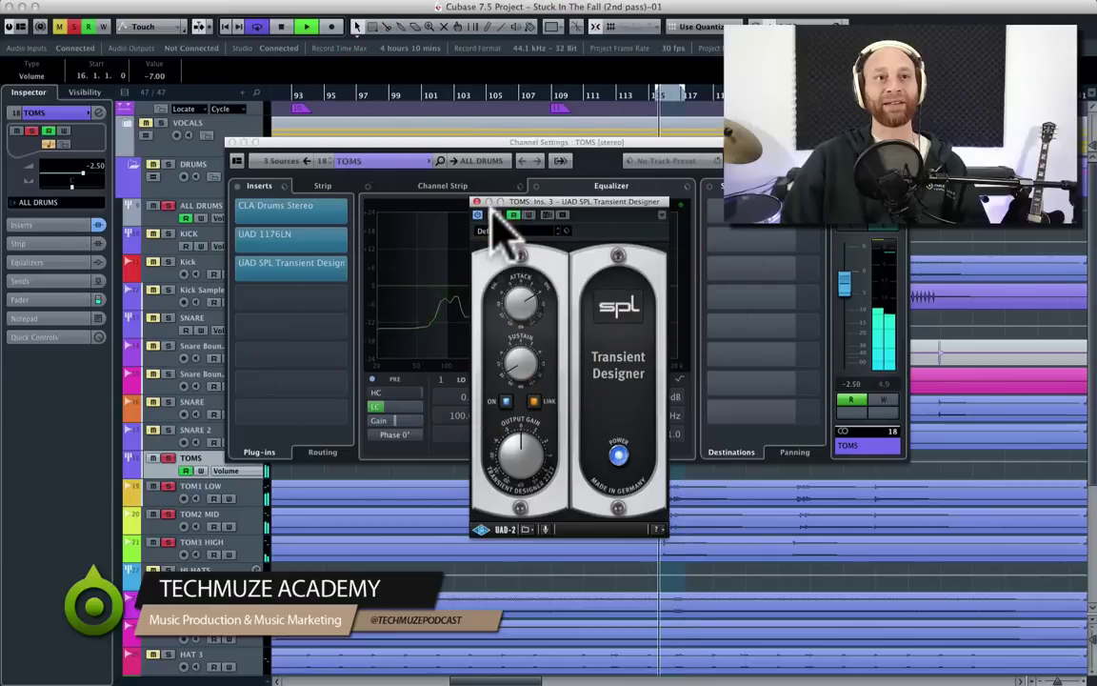
pyautogui.moveTo(519, 202); pyautogui.dragTo(514, 197)
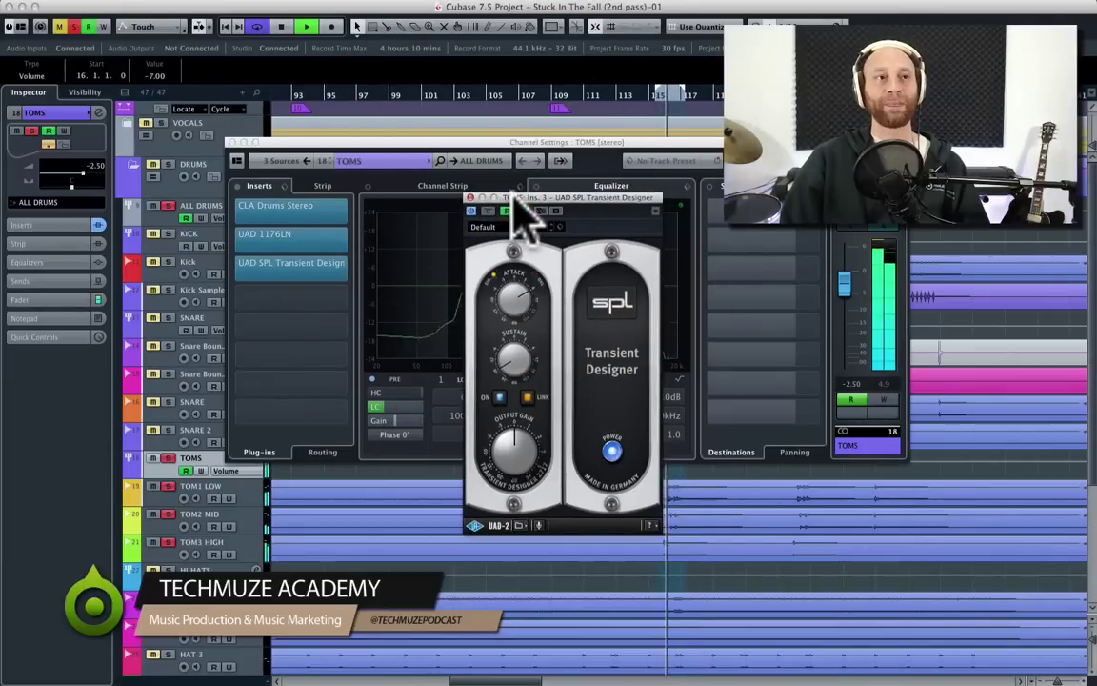
pyautogui.click(470, 197)
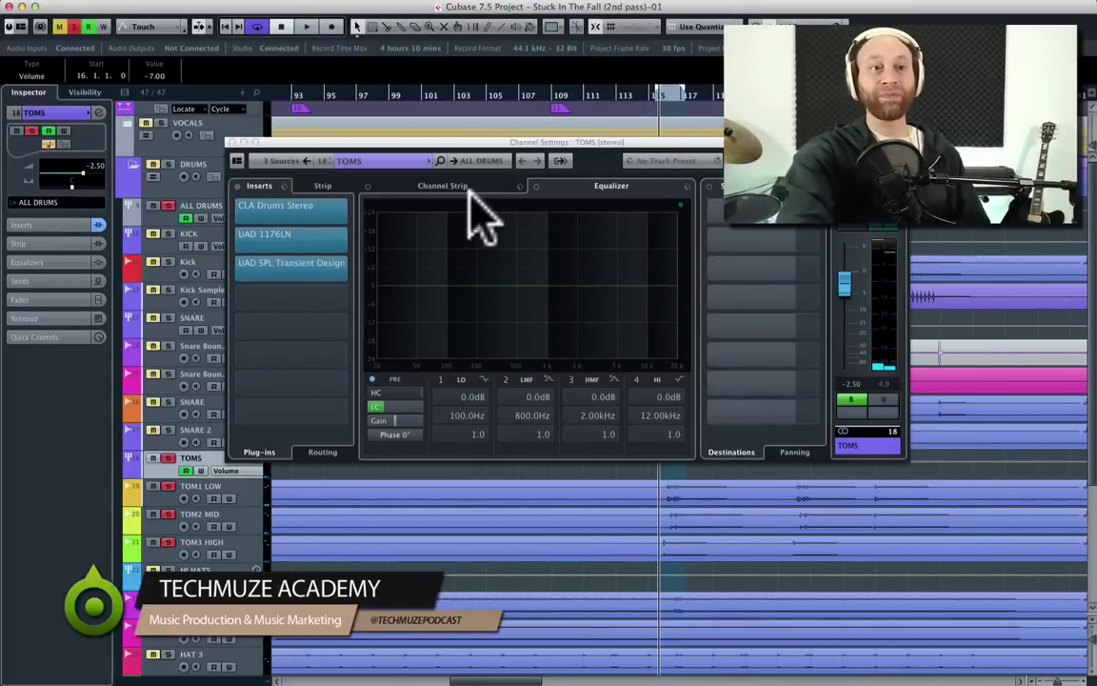
# - Clear the TOMS solo and switch the channel settings to the HI HATS channel
pyautogui.click(585, 124)
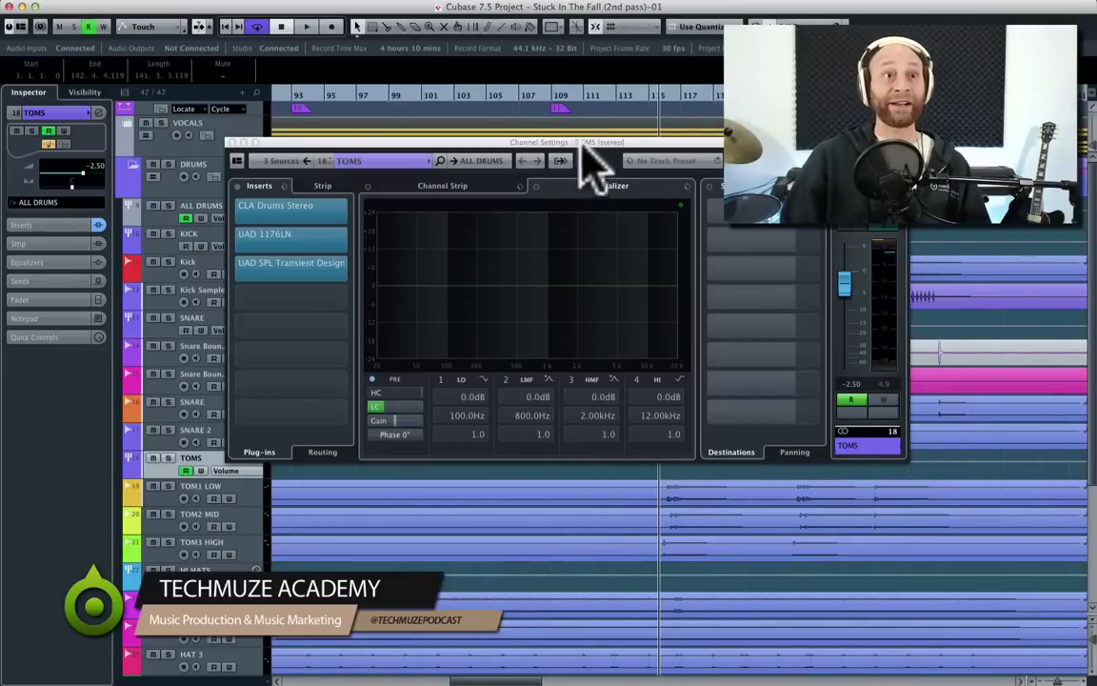
pyautogui.click(581, 145)
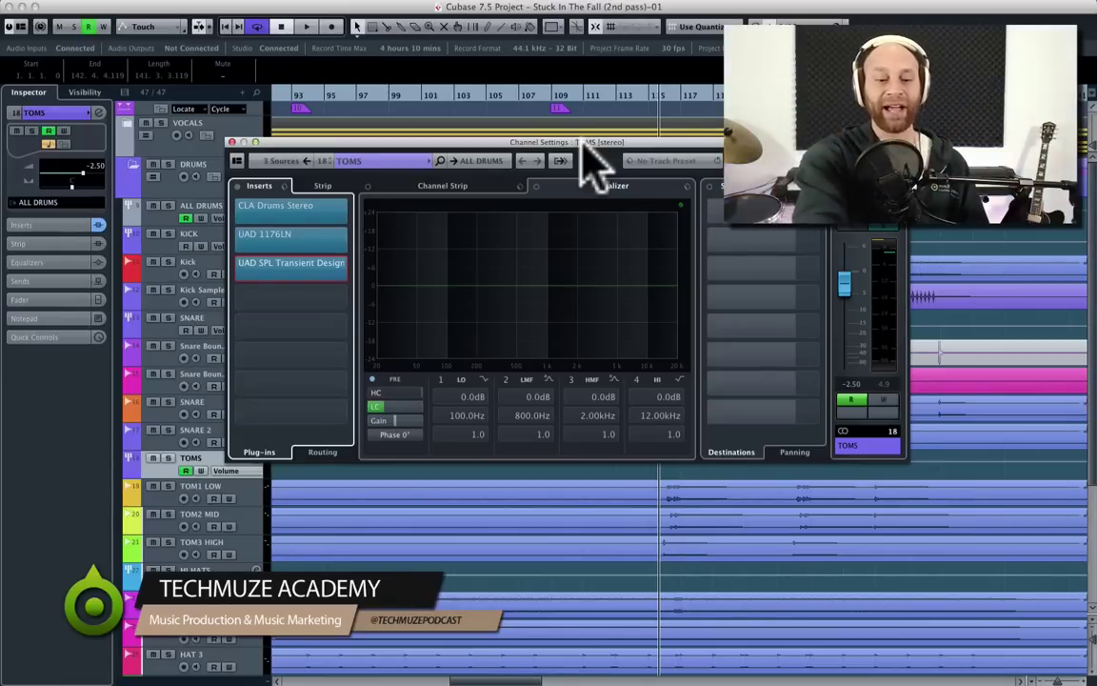
pyautogui.press('Down')
pyautogui.press('Down')
pyautogui.press('Down')
pyautogui.press('Down')
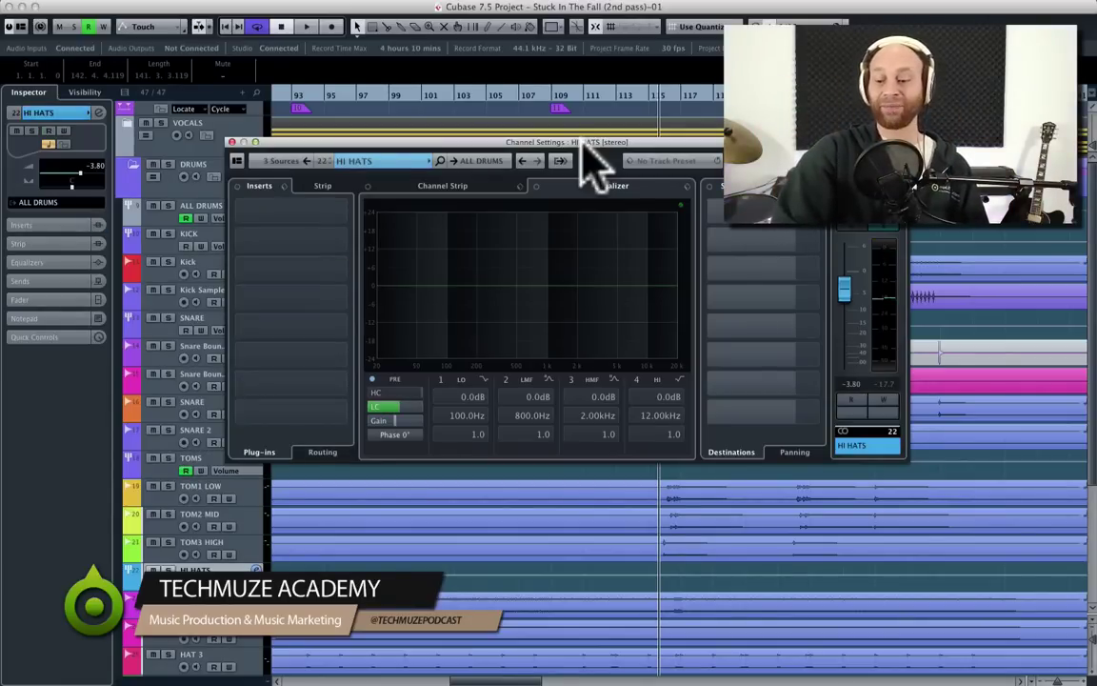
# - Play the song, solo HI HATS and compare it with the low-cut filter off and on, leaving it on
pyautogui.press('space')
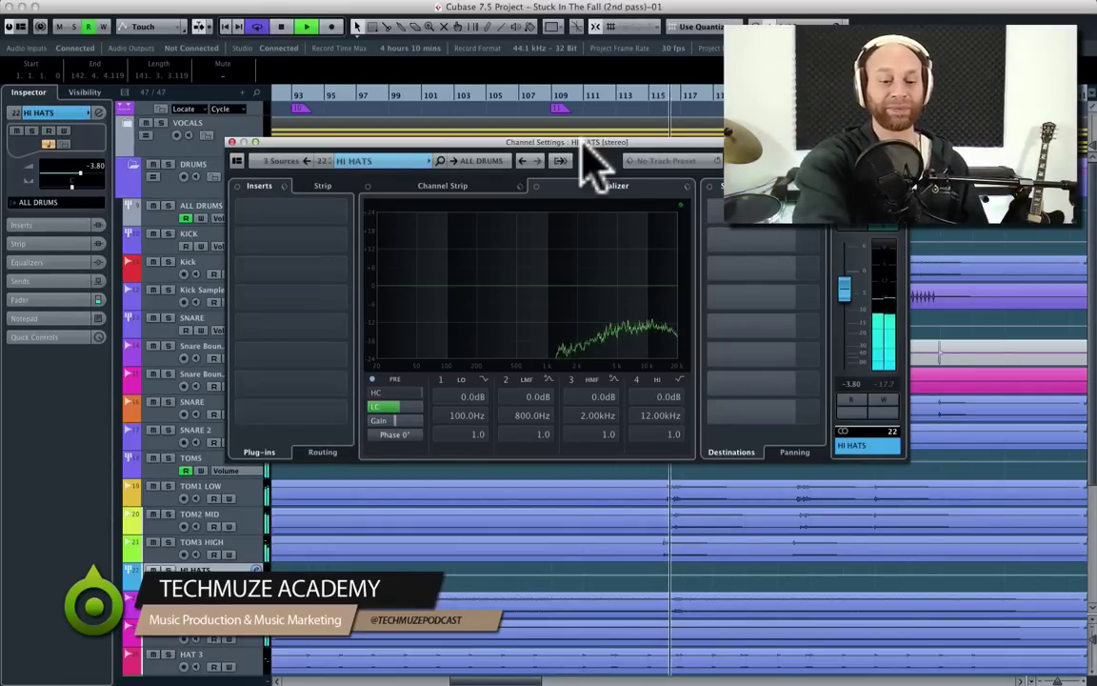
pyautogui.press('s')
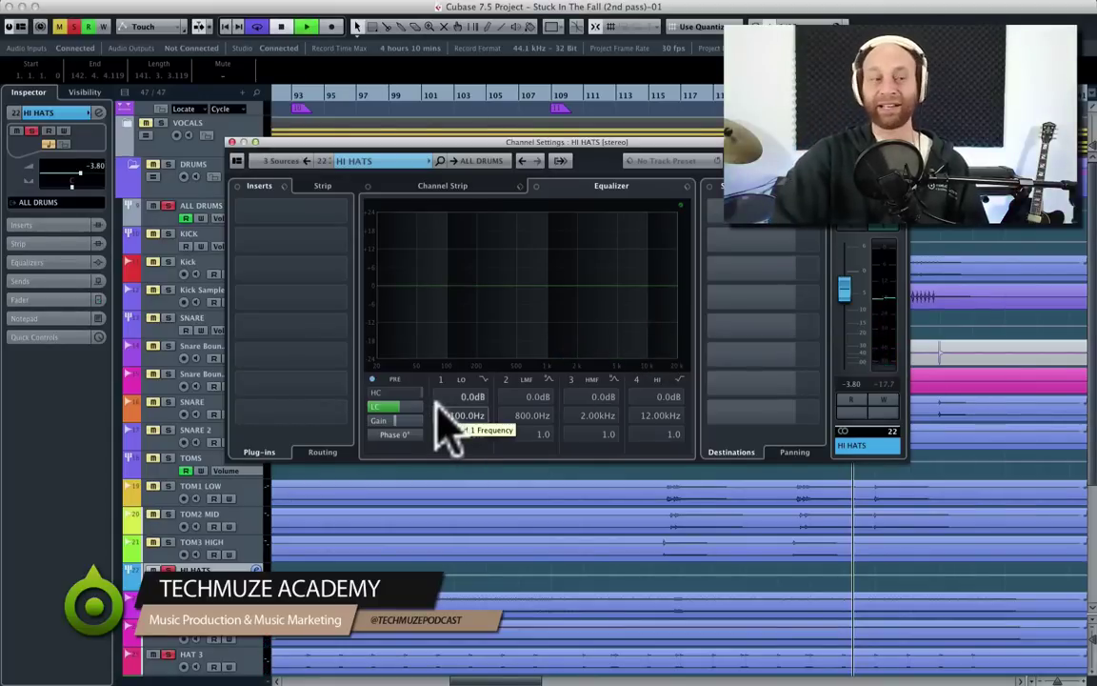
pyautogui.press('space')
pyautogui.click(369, 404)
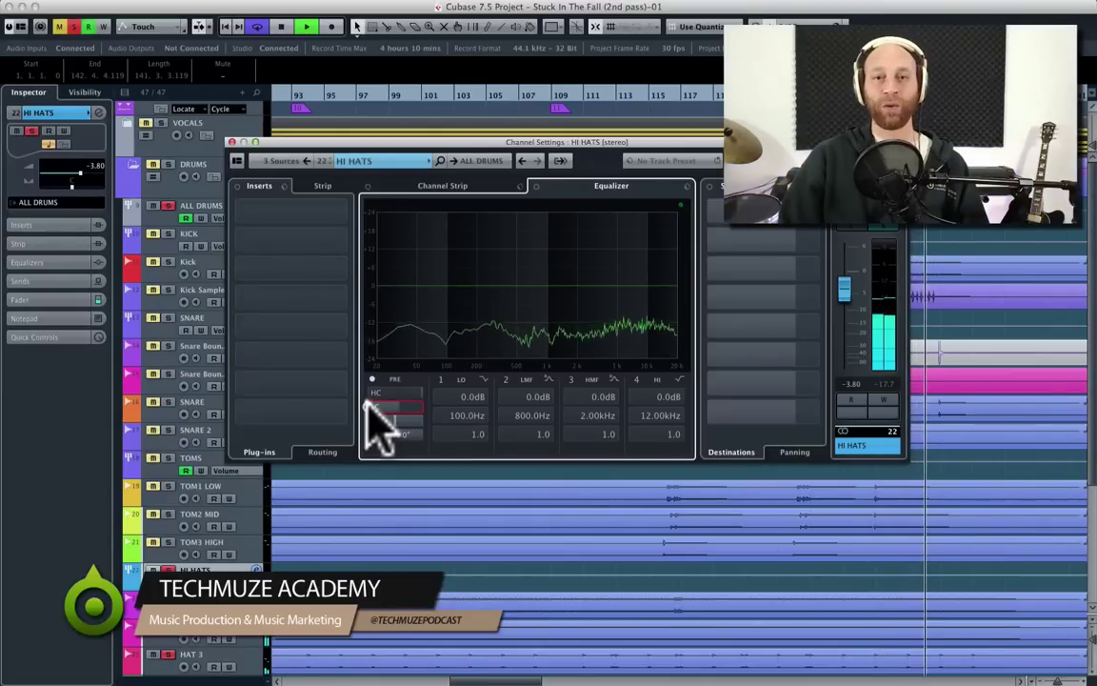
pyautogui.click(372, 407)
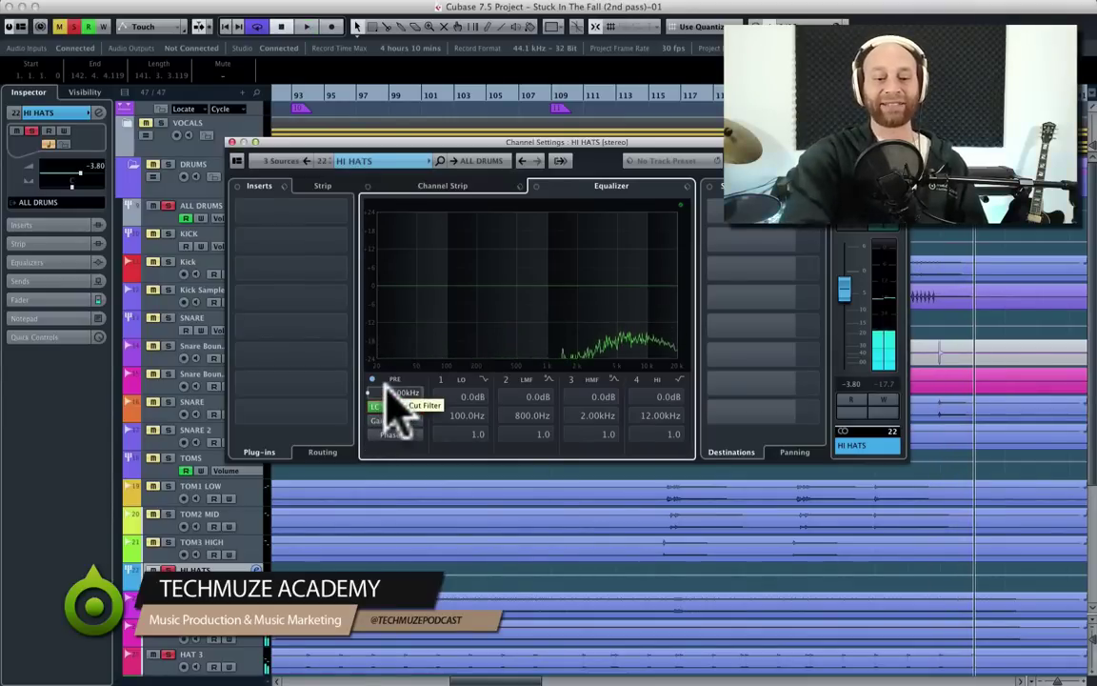
# - Check the channel settings of the HIGH HAT 2 and HAT 3 tracks, then return to HI HATS
pyautogui.press('Down')
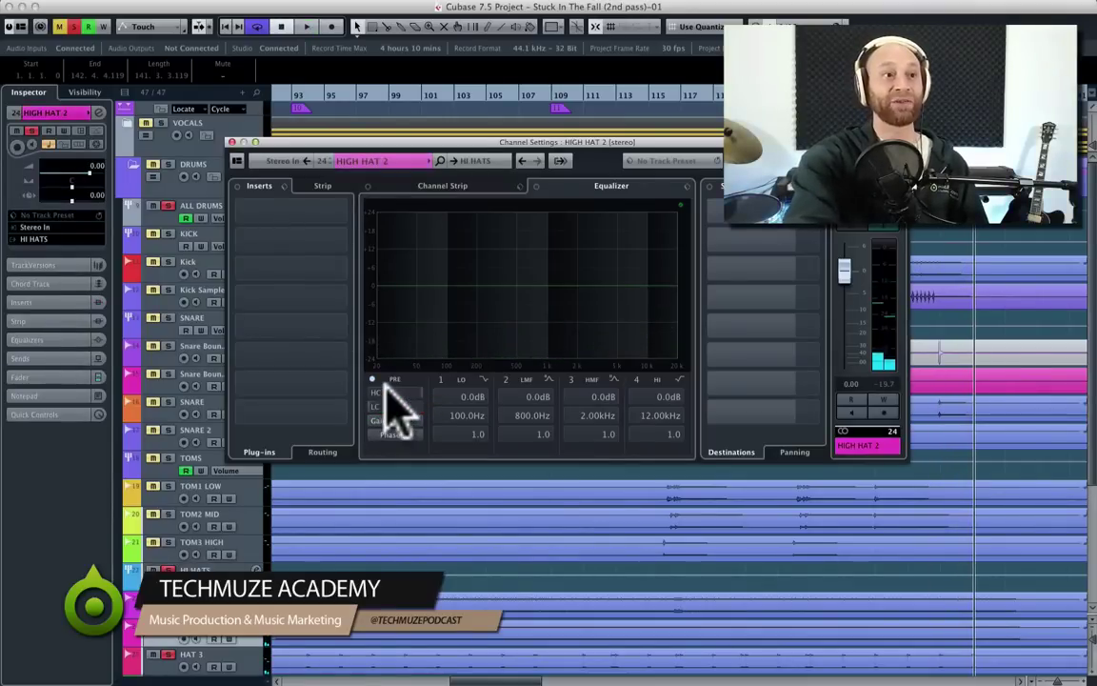
pyautogui.press('Down')
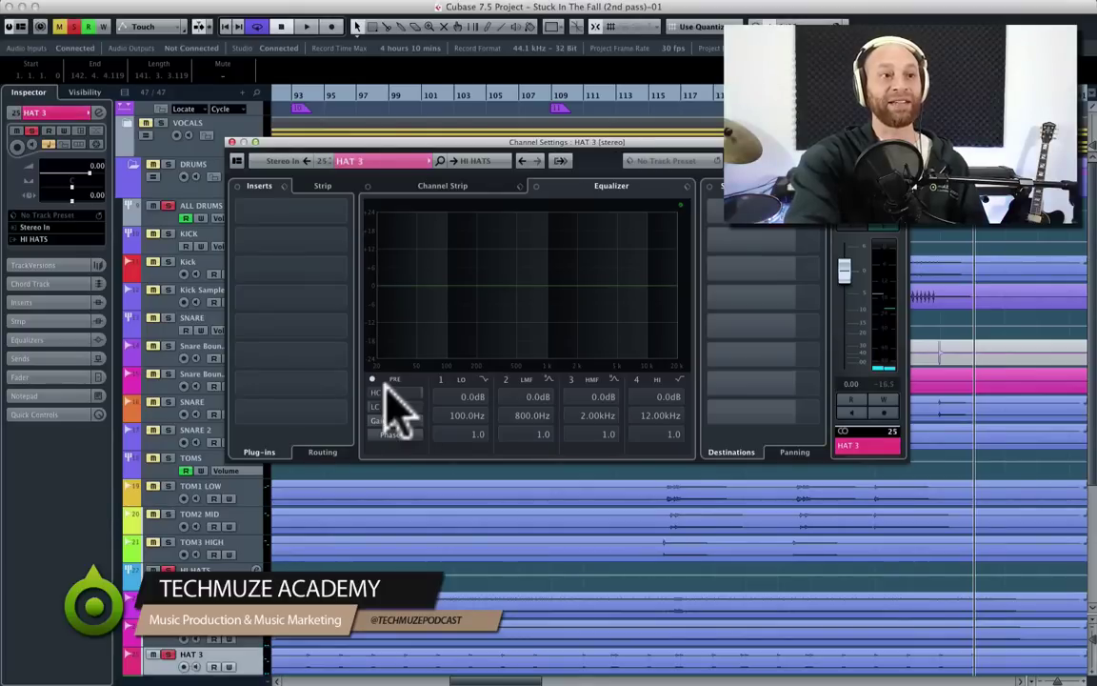
pyautogui.press('Up')
pyautogui.press('Up')
pyautogui.press('Up')
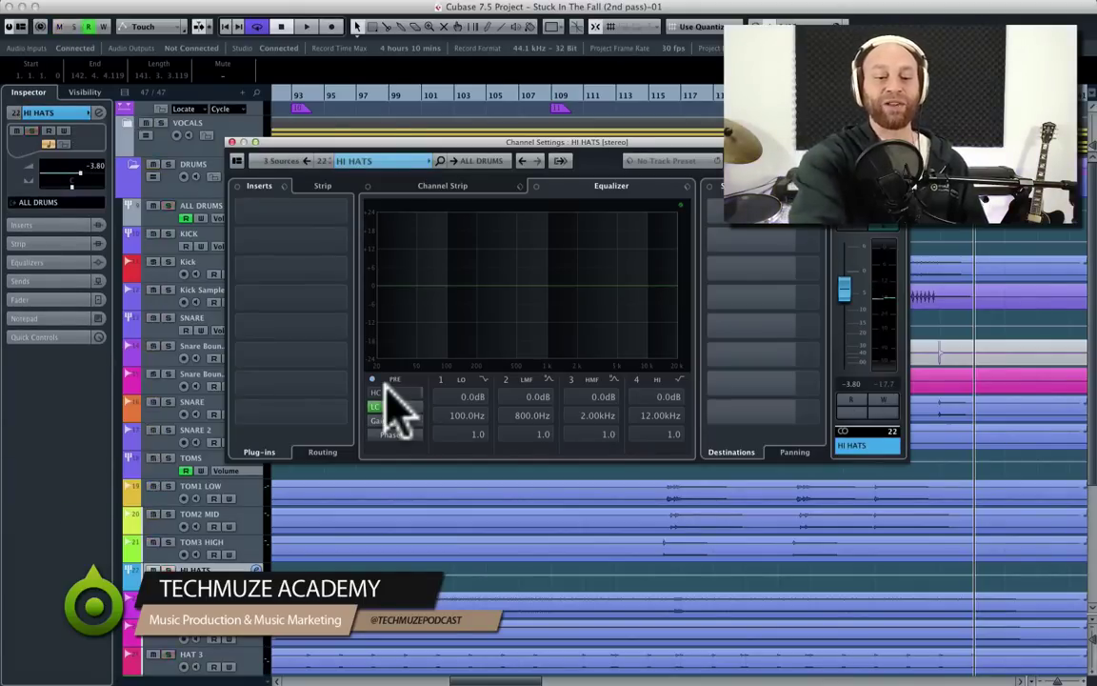
# - Switch the channel settings to the RIDE track, solo it and play an earlier passage around bar 94
pyautogui.press('Down')
pyautogui.press('Down')
pyautogui.press('Down')
pyautogui.press('Down')
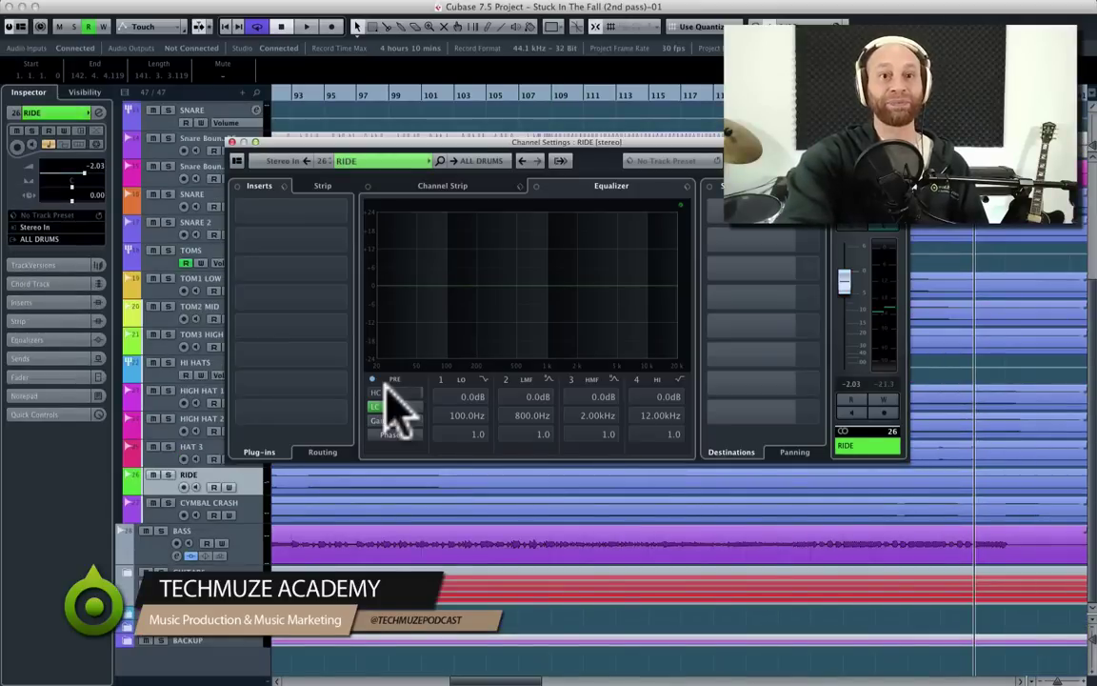
pyautogui.press('s')
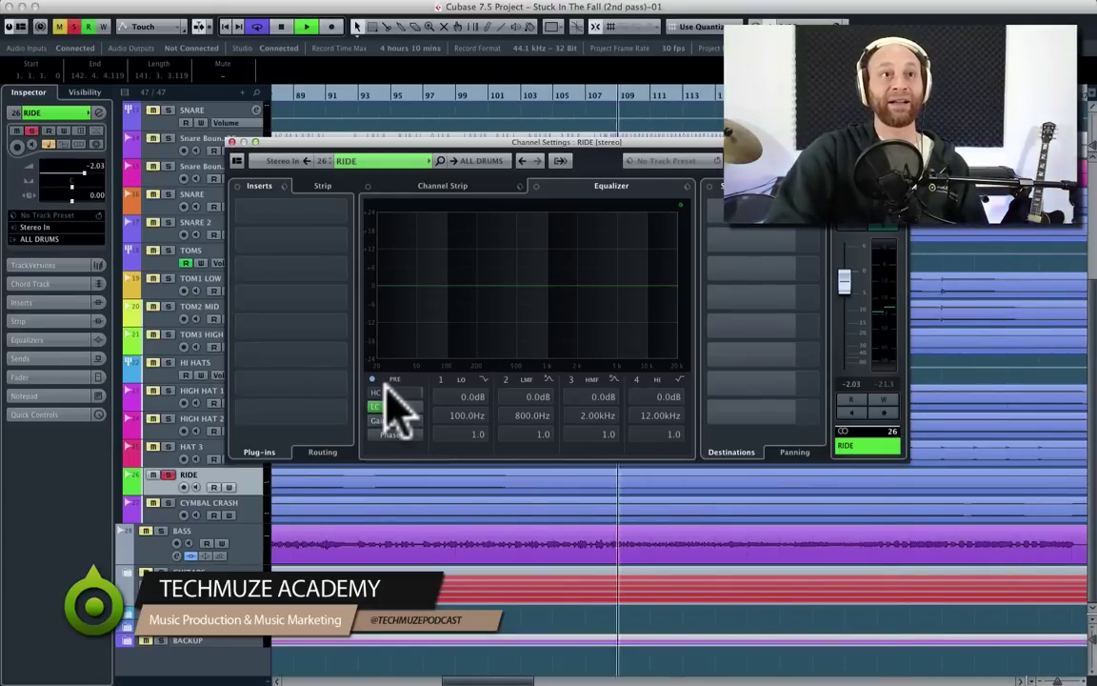
pyautogui.press('e')
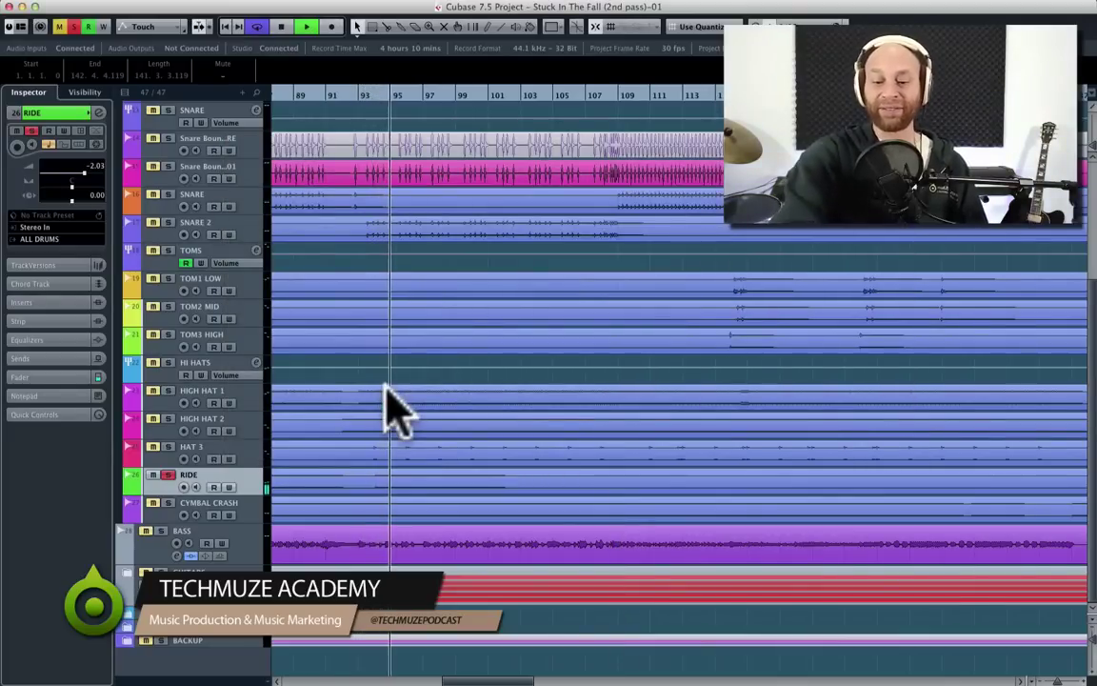
pyautogui.press('e')
# - Compare the soloed RIDE with its low-cut filter off and on, leave it on, stop playback and clear the solo
pyautogui.moveTo(385, 407)
pyautogui.mouseDown()
pyautogui.moveTo(382, 490)
pyautogui.moveTo(416, 391)
pyautogui.moveTo(388, 410)
pyautogui.mouseUp()
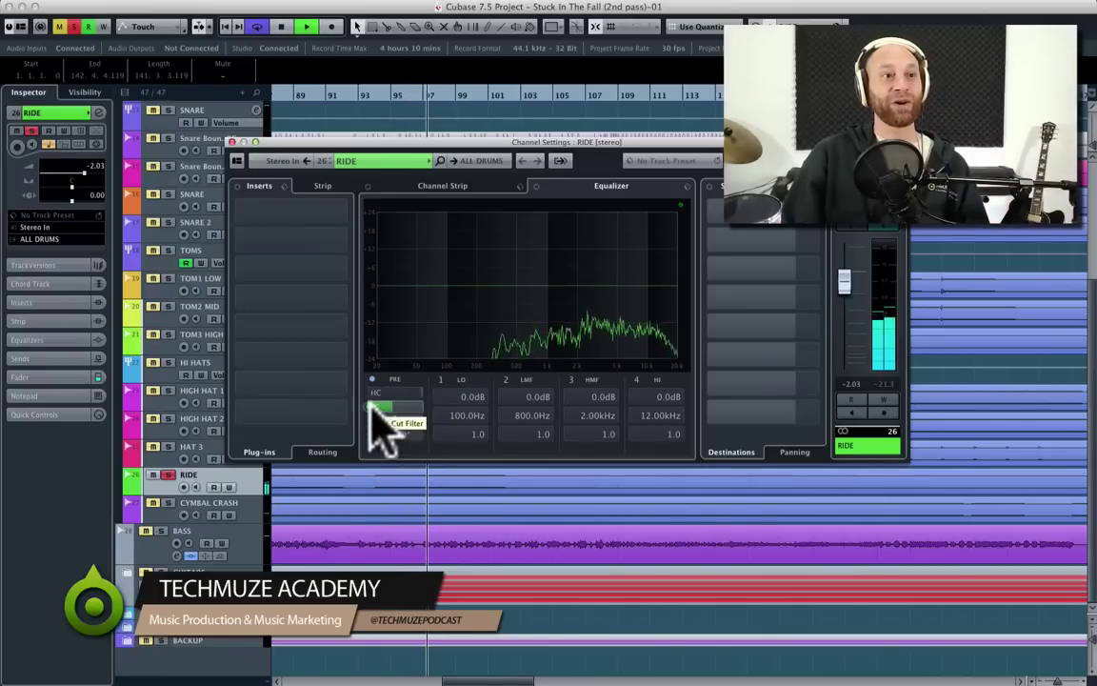
pyautogui.click(367, 408)
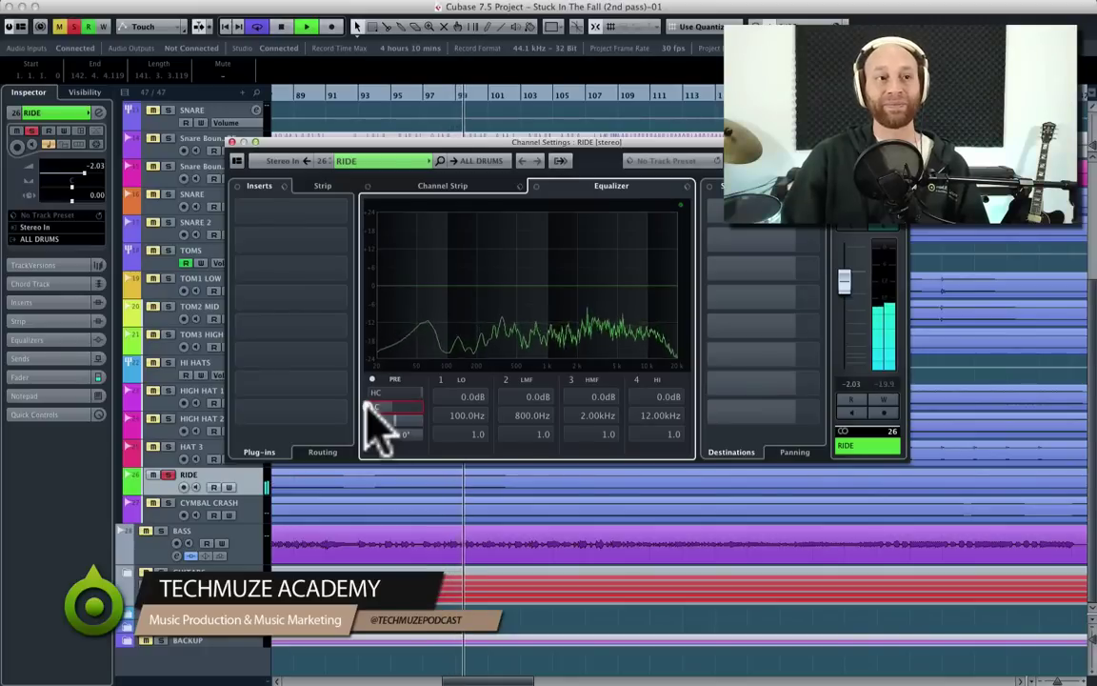
pyautogui.click(369, 407)
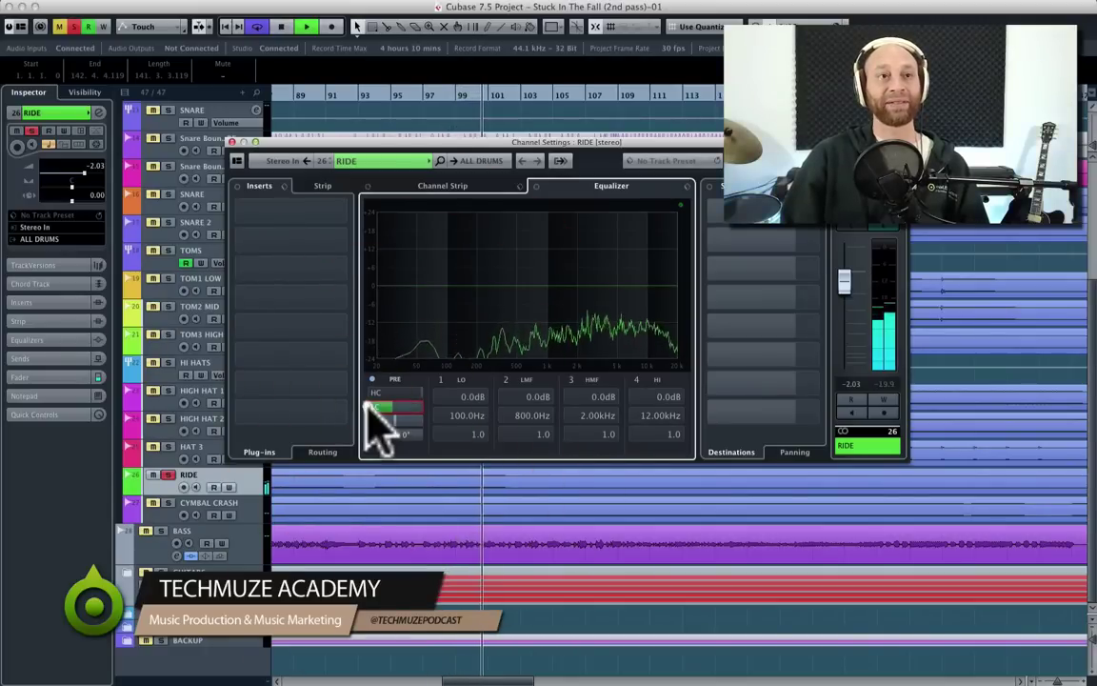
pyautogui.moveTo(542, 143); pyautogui.dragTo(567, 180)
pyautogui.press('space')
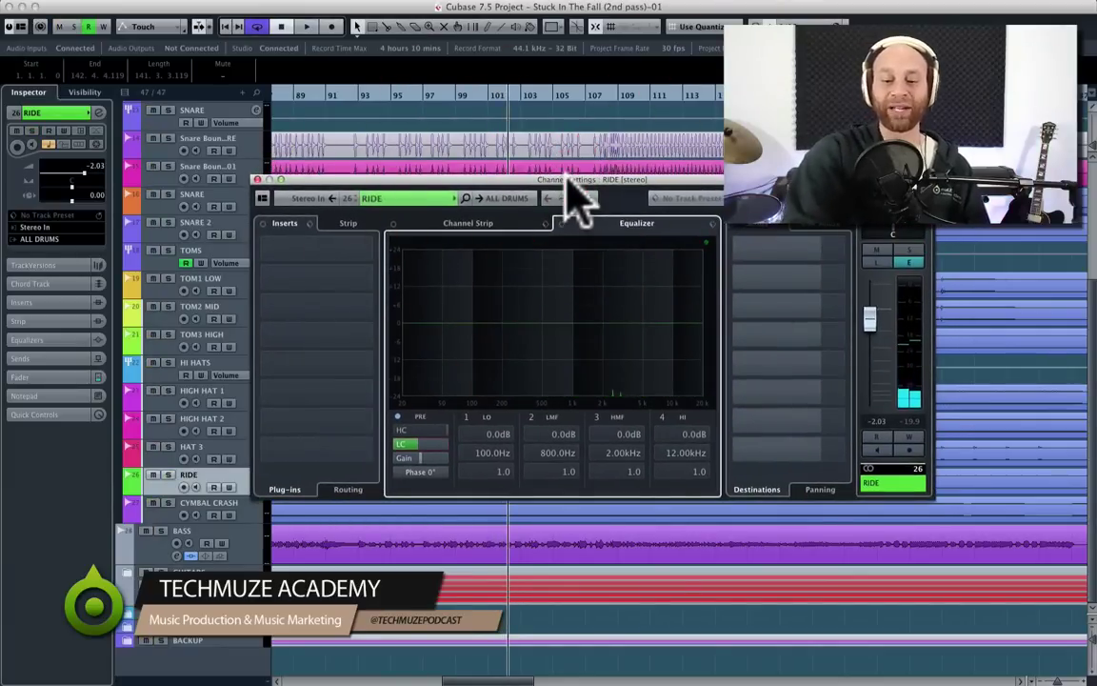
# - Switch the channel settings to CYMBAL CRASH, listen to it soloed, then stop playback and clear the solo
pyautogui.press('Down')
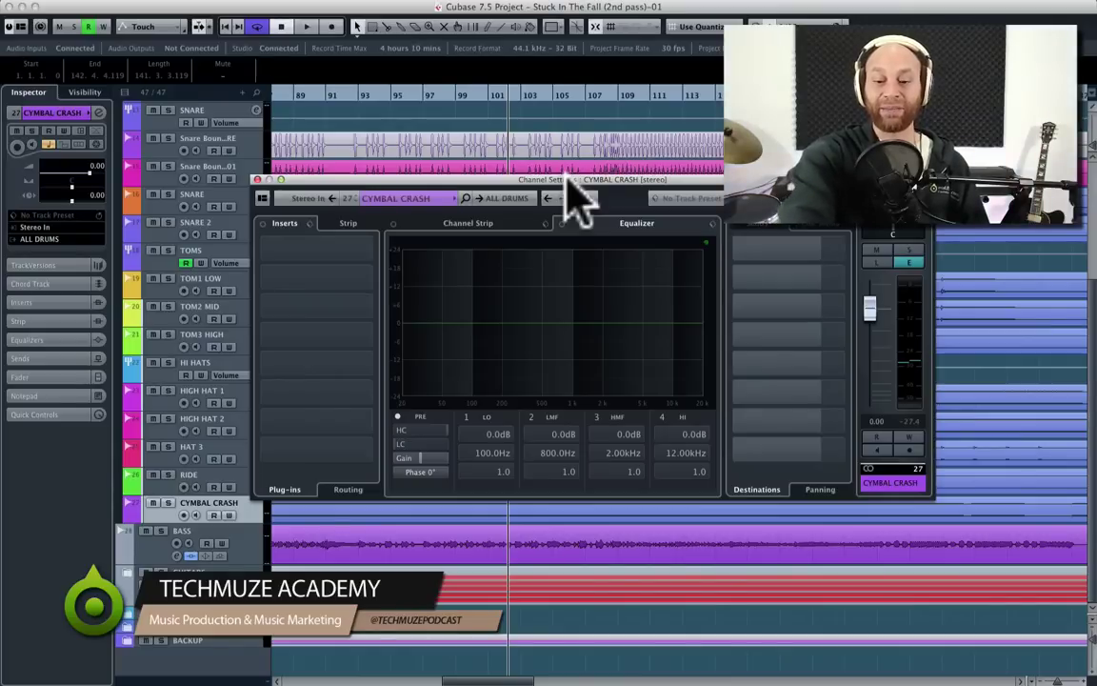
pyautogui.press('s')
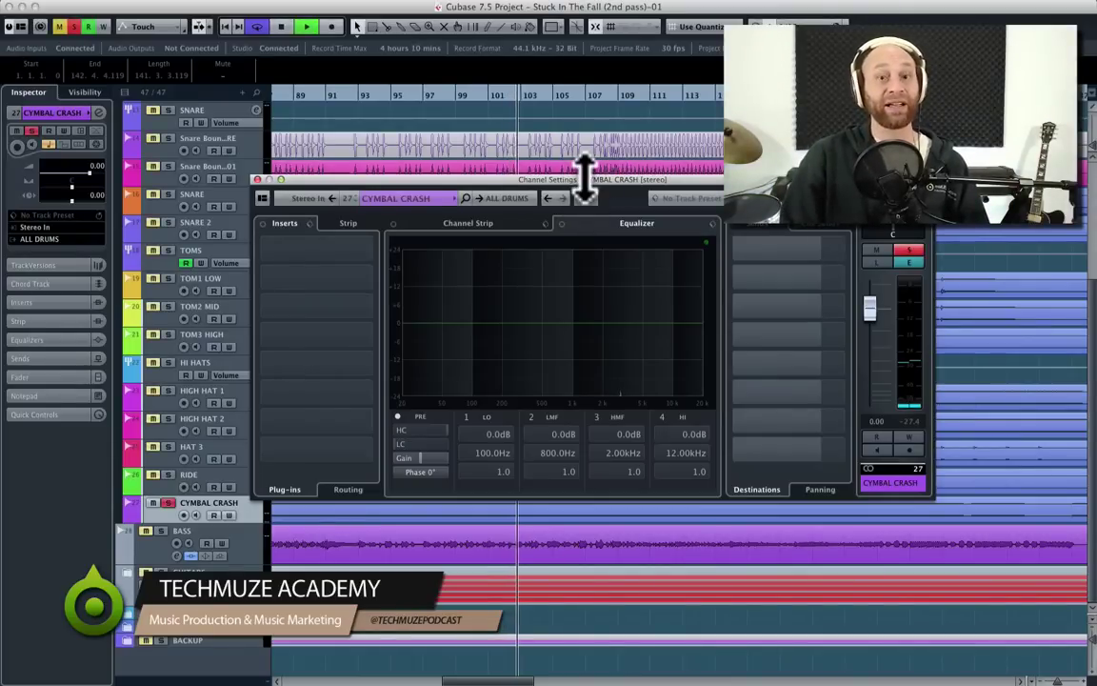
pyautogui.press('e')
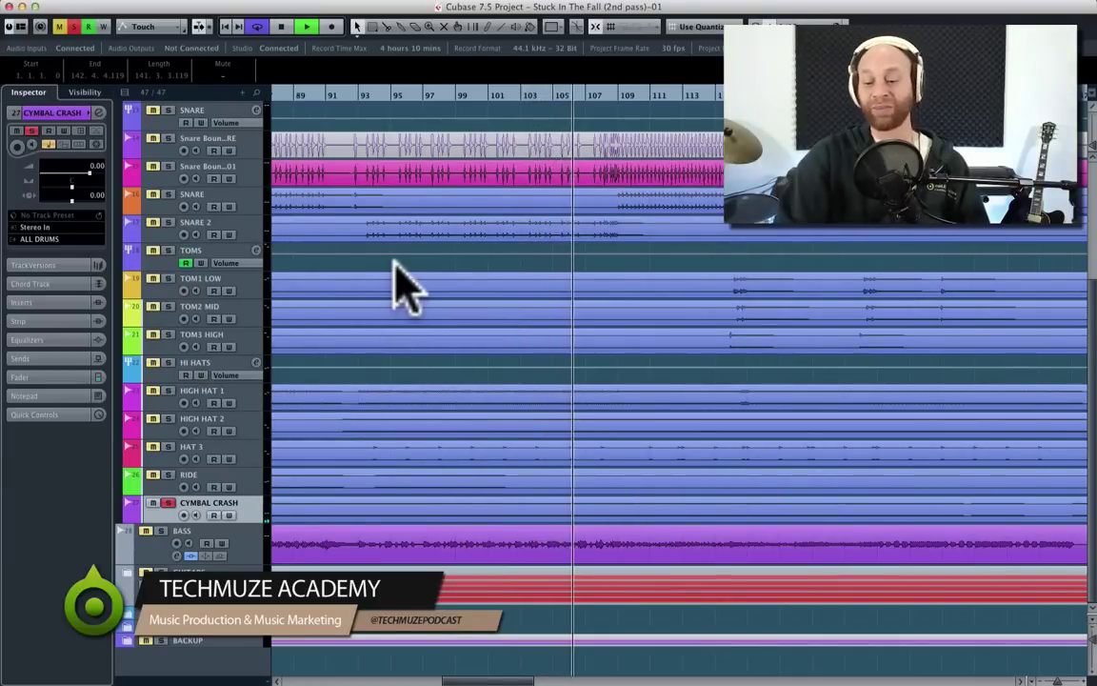
pyautogui.press('space')
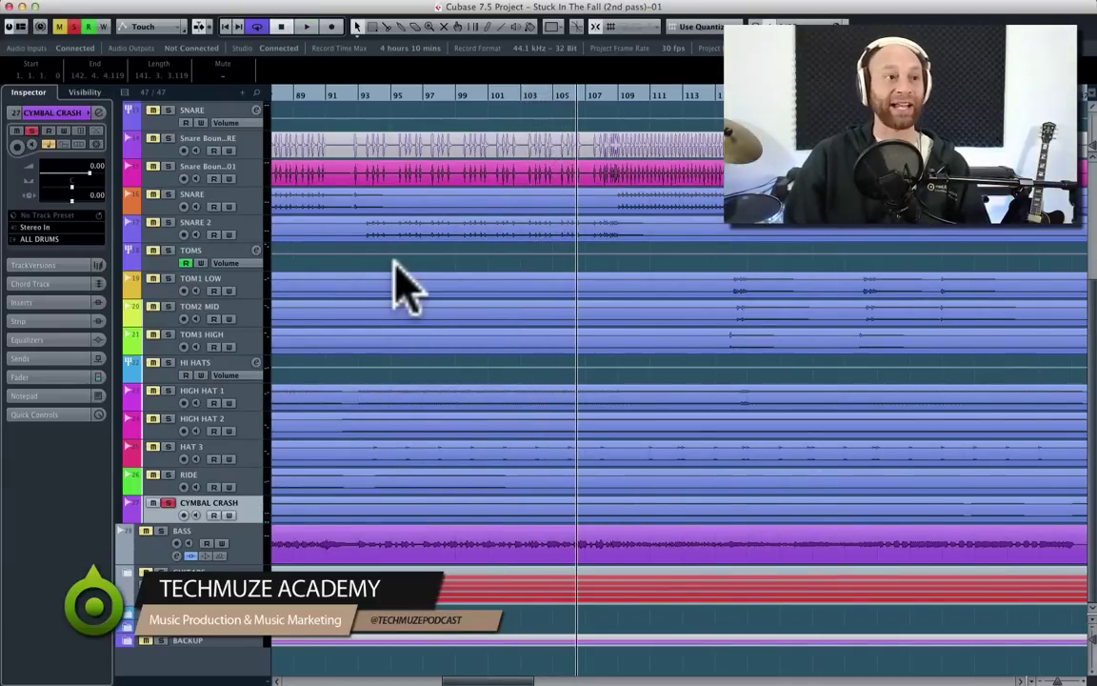
pyautogui.click(168, 502)
# - Reopen the channel settings, switch them to the BASS track and open its CLA Bass Mono/Stereo insert
pyautogui.click(211, 512)
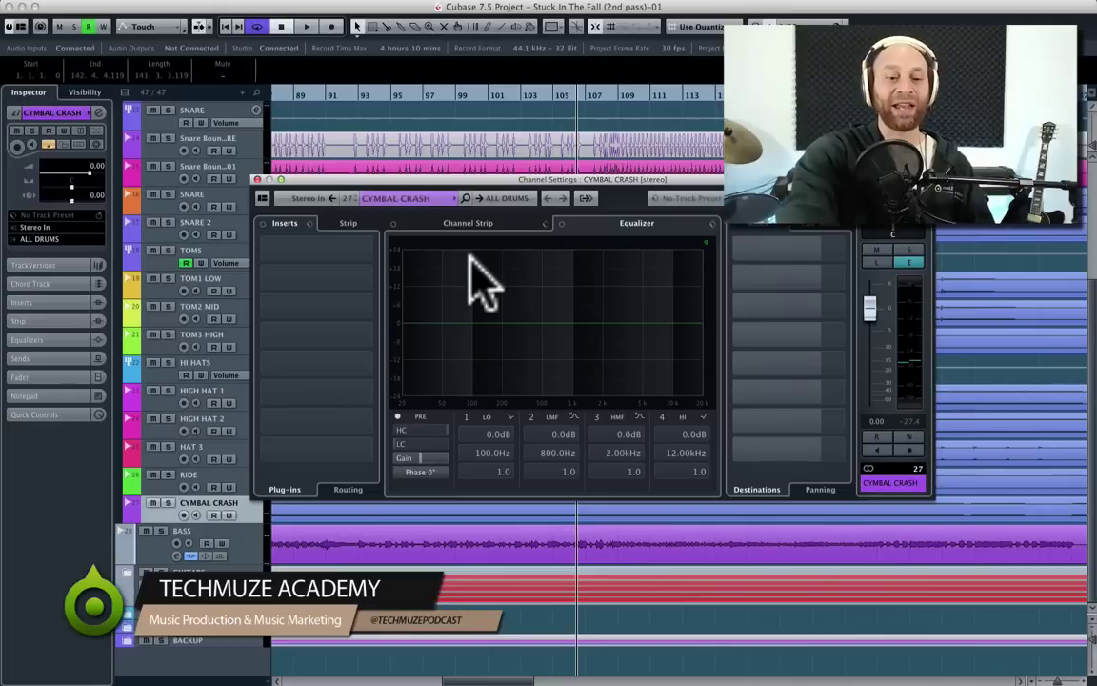
pyautogui.press('Down')
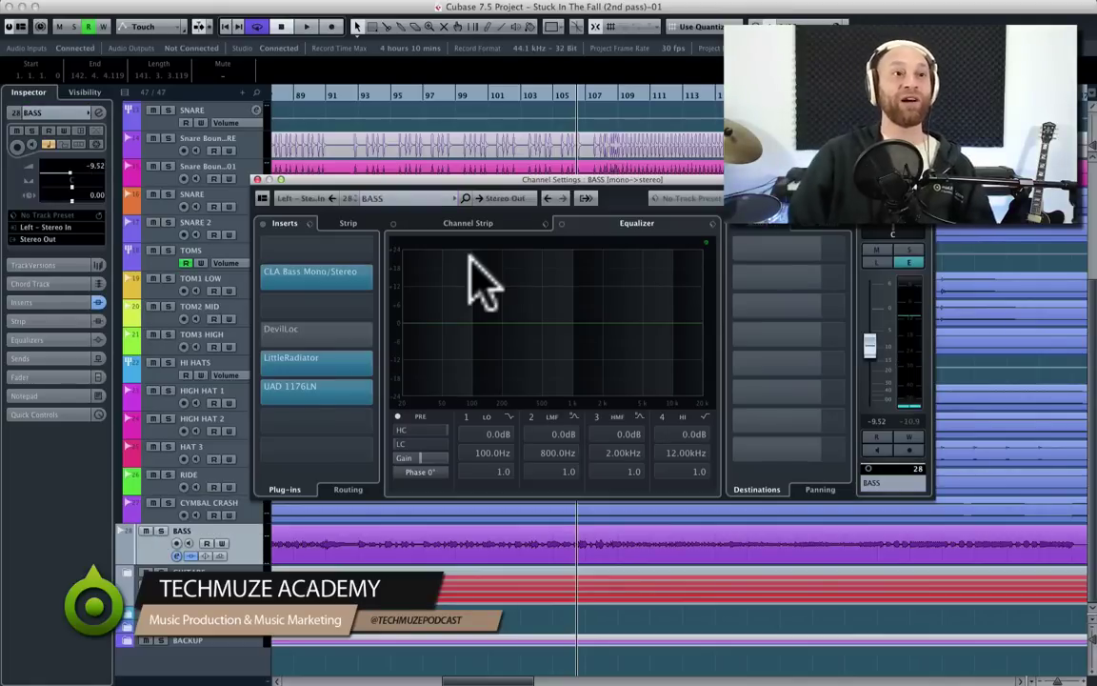
pyautogui.moveTo(396, 180); pyautogui.dragTo(391, 181)
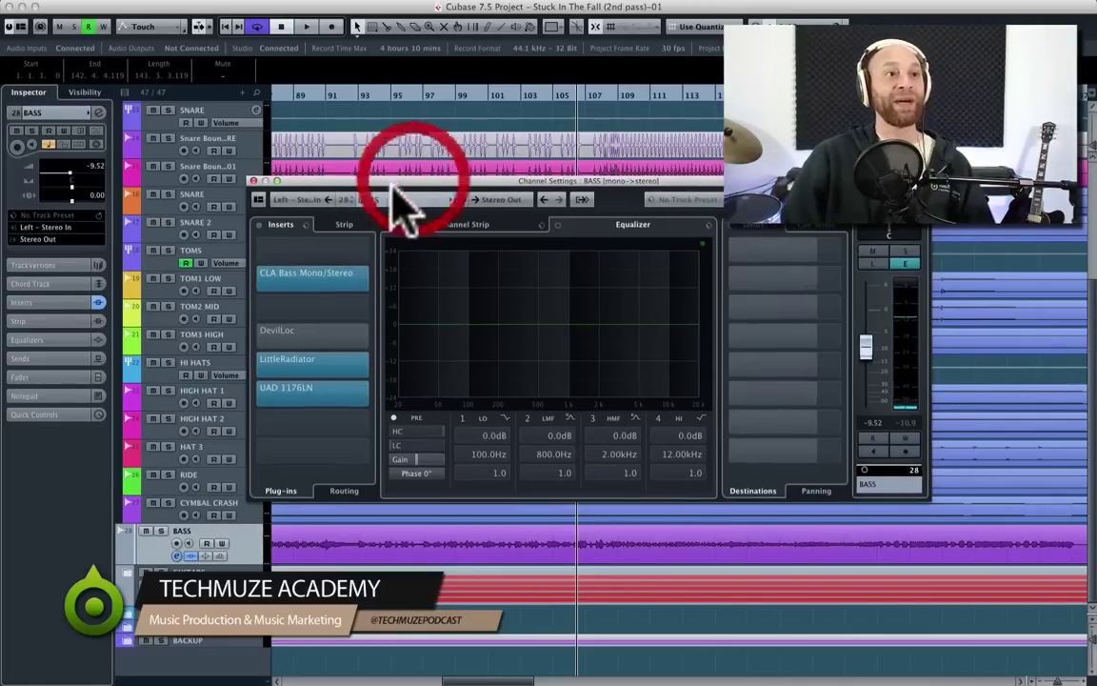
pyautogui.click(320, 281)
pyautogui.moveTo(419, 77); pyautogui.dragTo(614, 116)
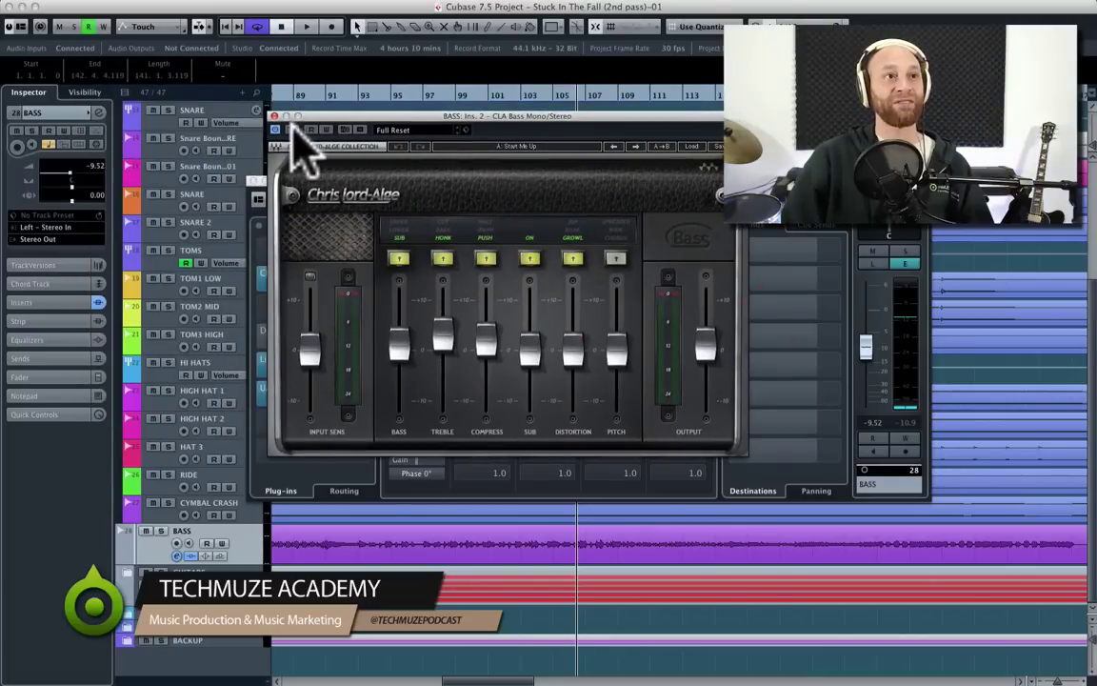
# - Solo BASS, play it with CLA Bass Mono/Stereo bypassed and active, leave the plug-in active and close it
pyautogui.press('s')
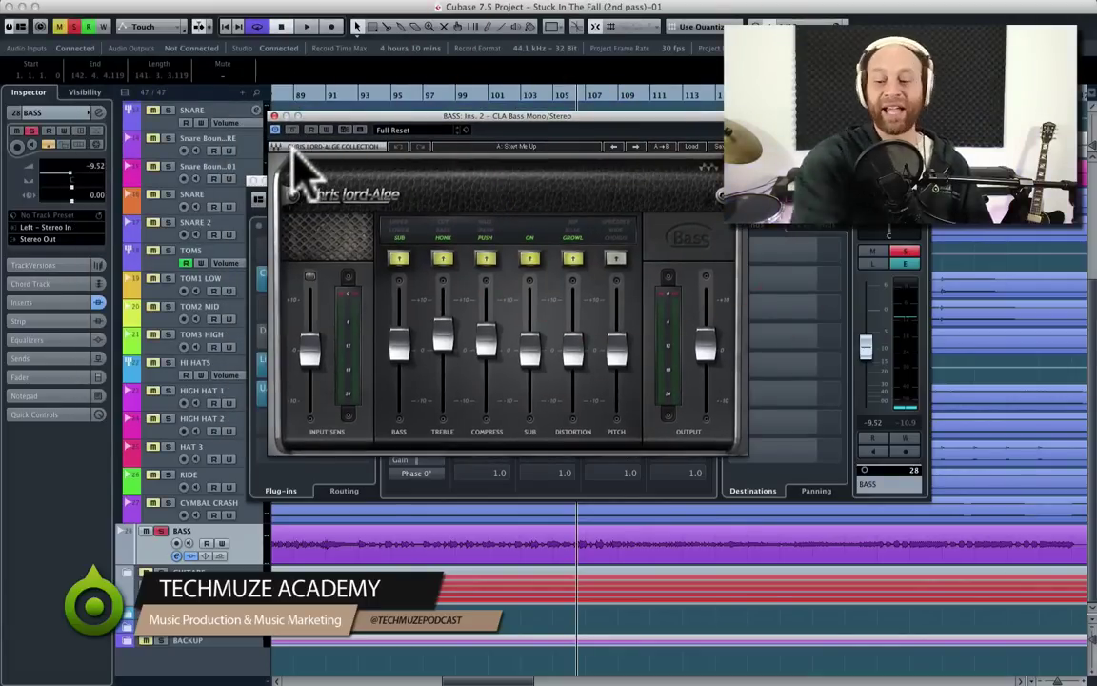
pyautogui.click(294, 127)
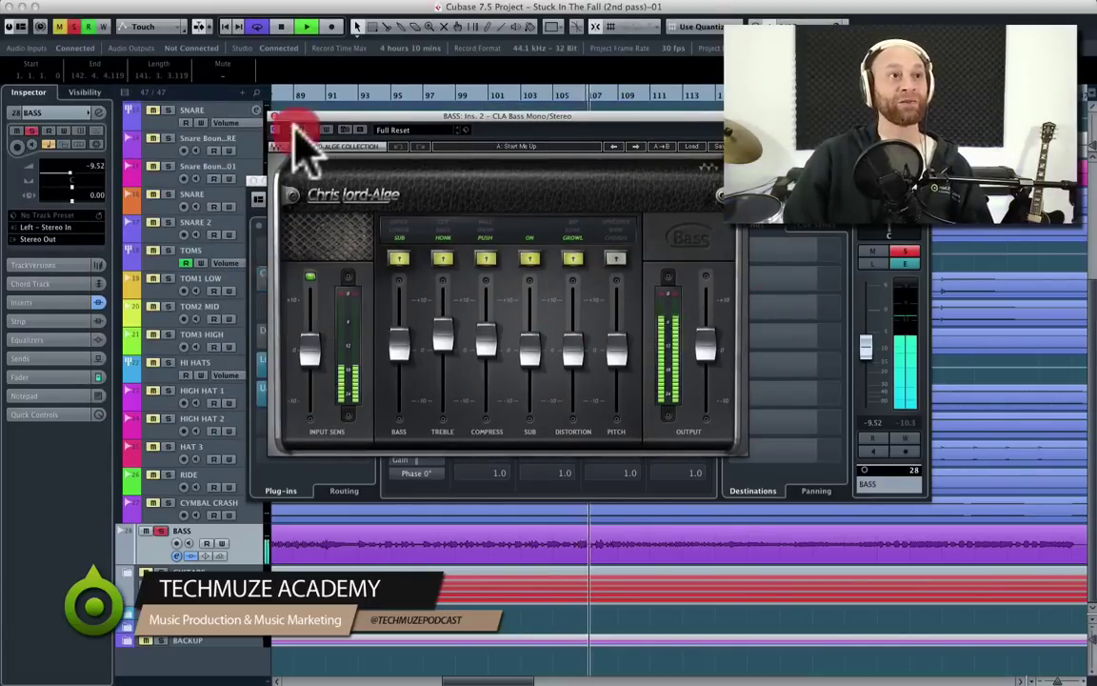
pyautogui.moveTo(362, 145); pyautogui.dragTo(440, 150)
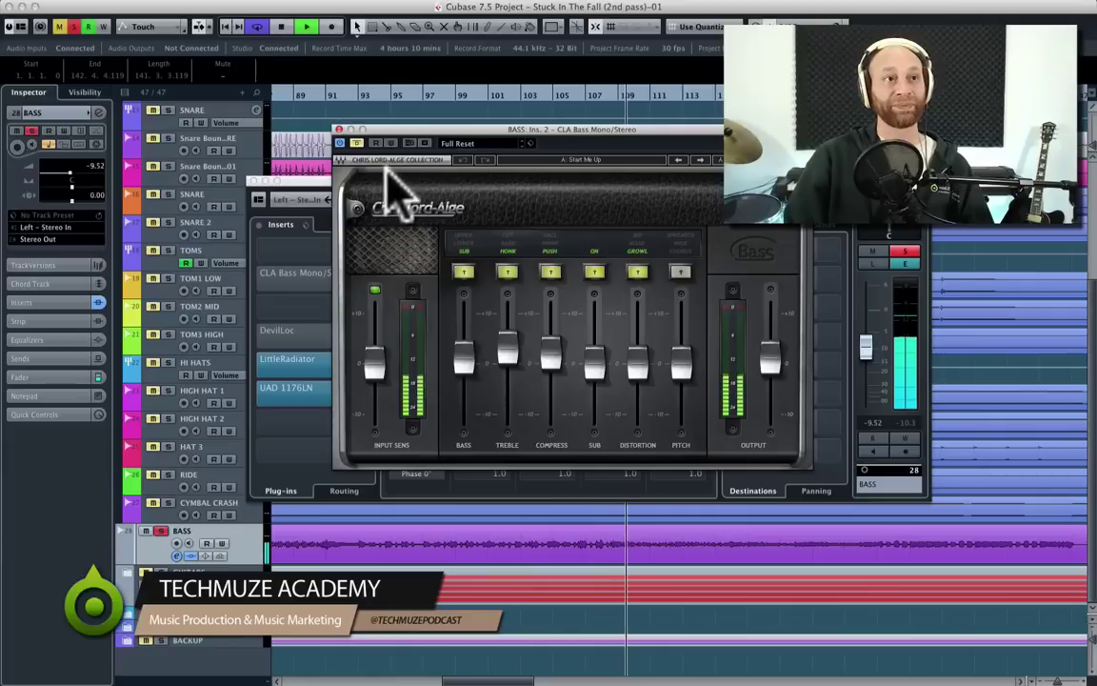
pyautogui.click(358, 143)
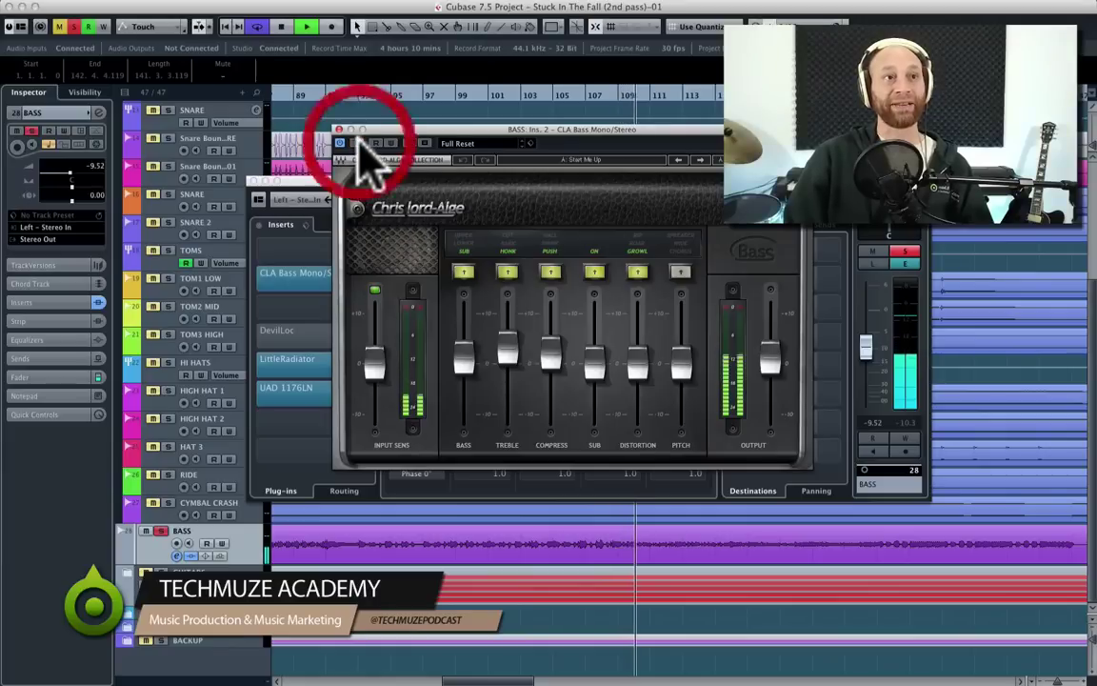
pyautogui.click(451, 135)
pyautogui.moveTo(449, 135); pyautogui.dragTo(448, 133)
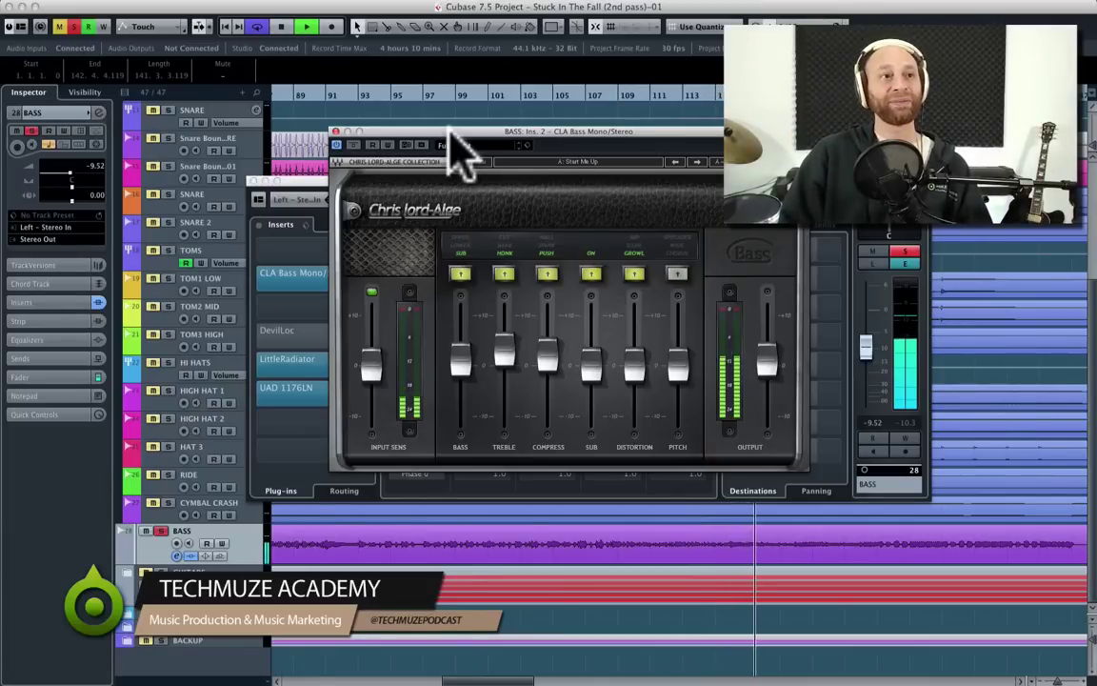
pyautogui.click(335, 131)
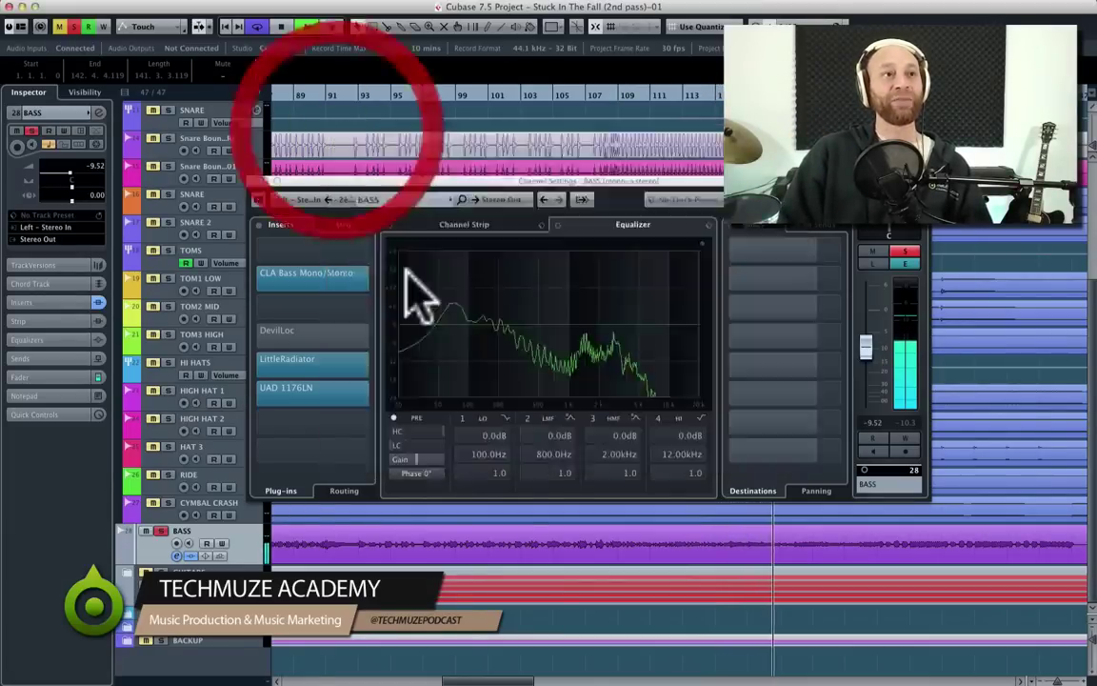
# - Open the LittleRadiator insert on BASS and compare the soloed bass with the plug-in bypassed and active
pyautogui.click(333, 370)
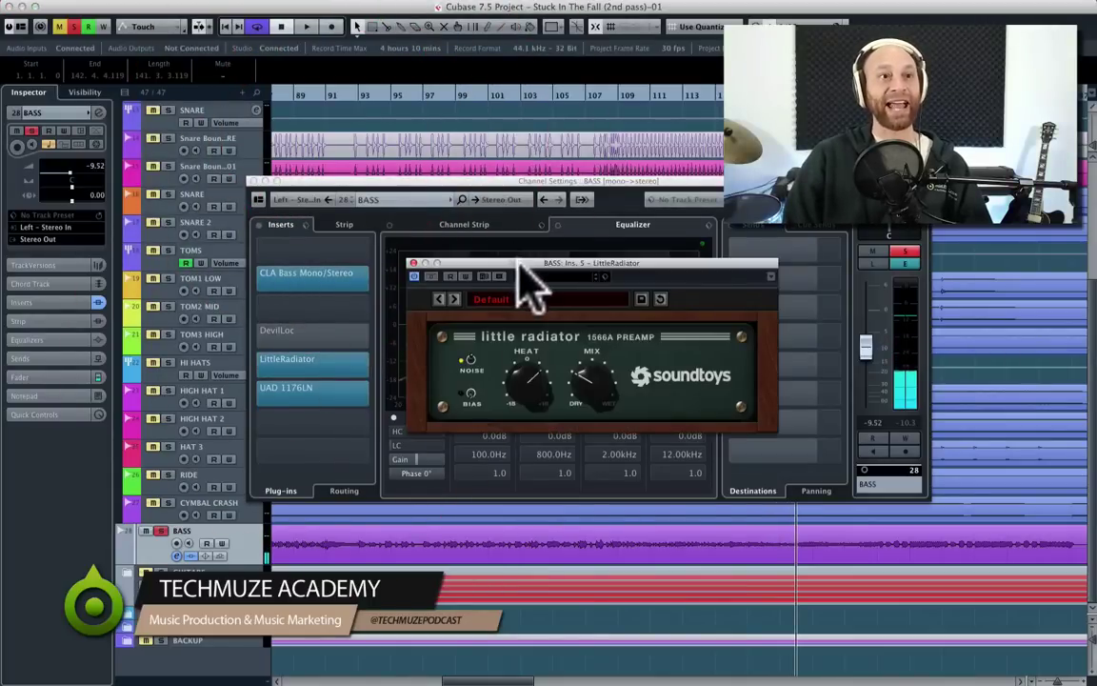
pyautogui.moveTo(514, 263); pyautogui.dragTo(501, 259)
pyautogui.click(417, 273)
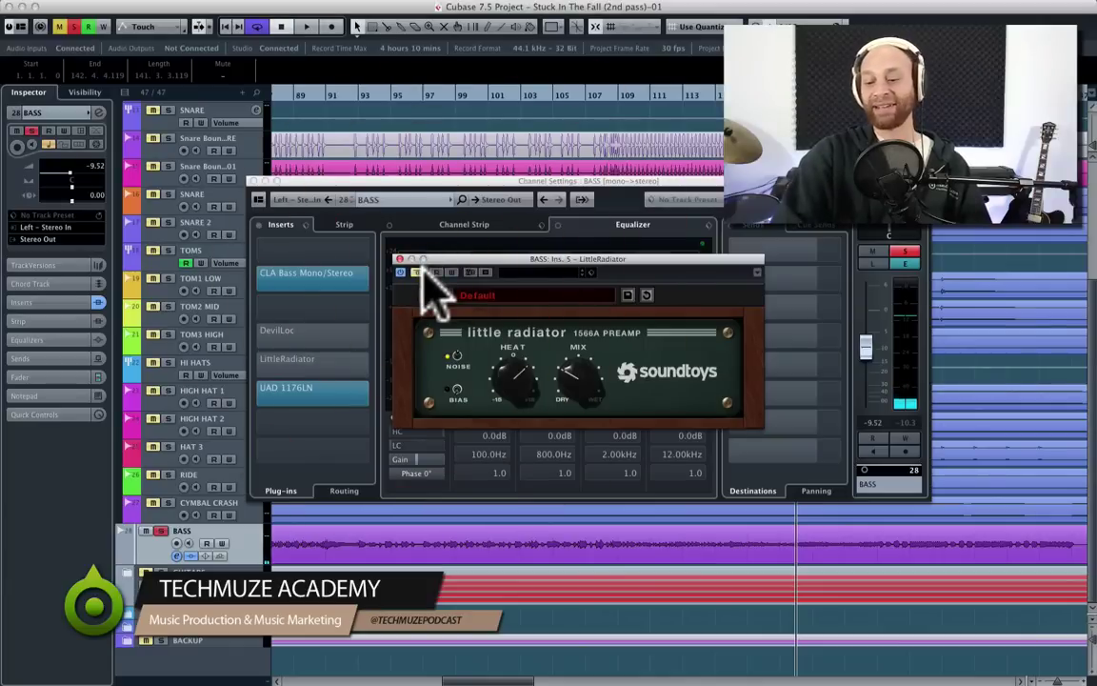
pyautogui.press('space')
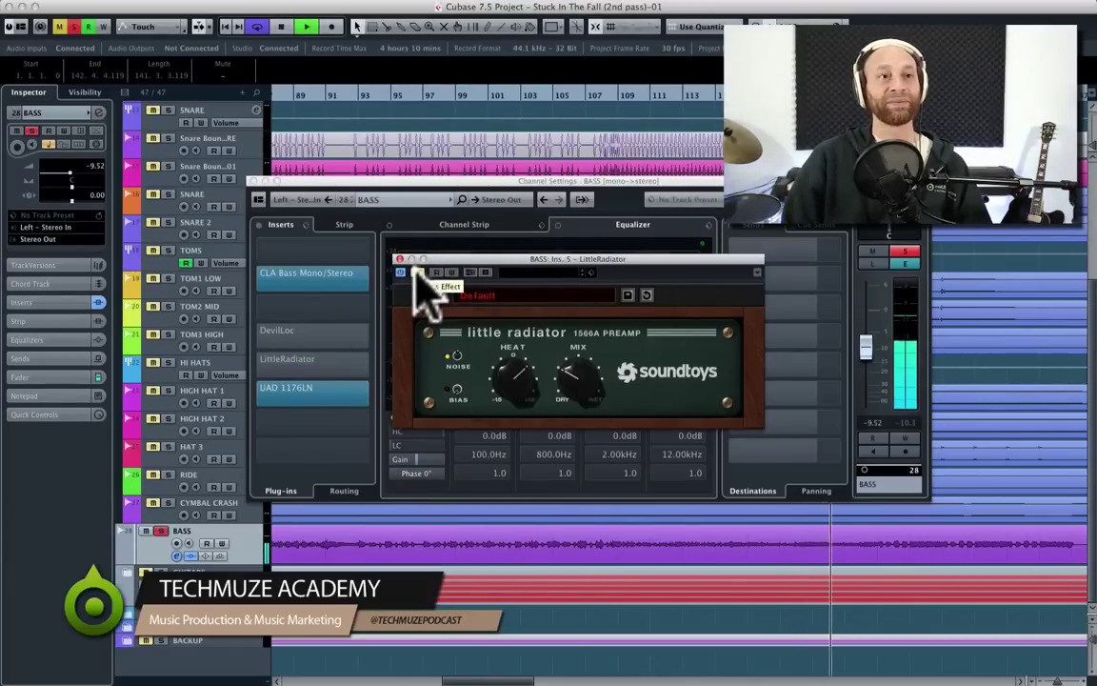
pyautogui.click(416, 273)
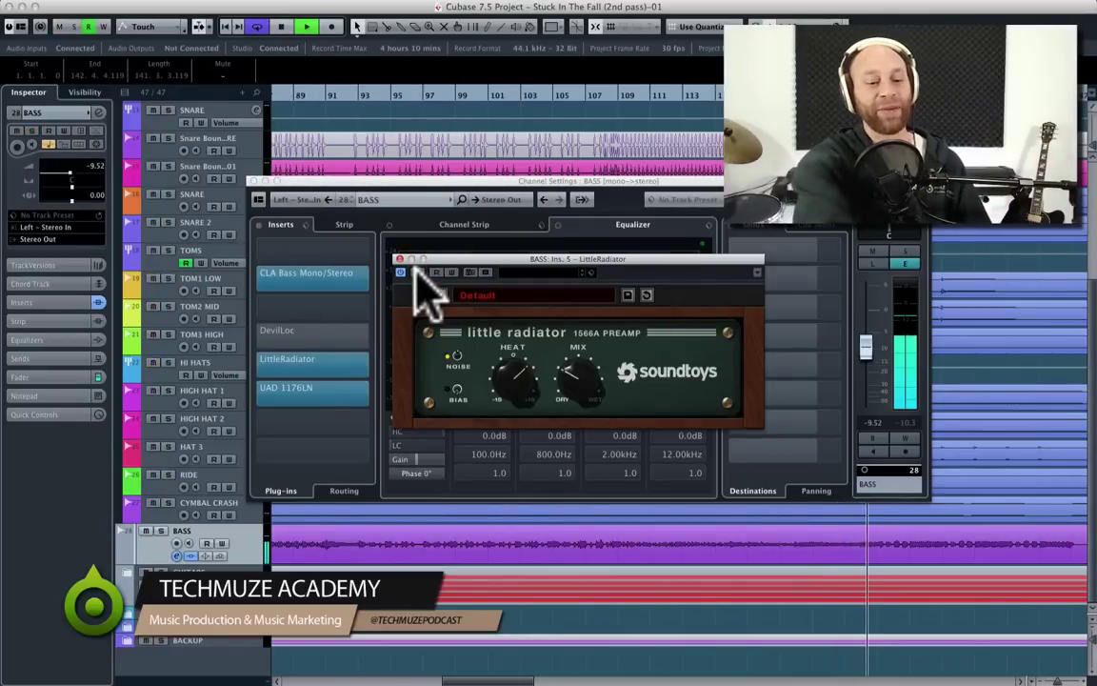
# - Clear the BASS solo, compare LittleRadiator bypassed and active in the full mix, leave it active and close it
pyautogui.press('s')
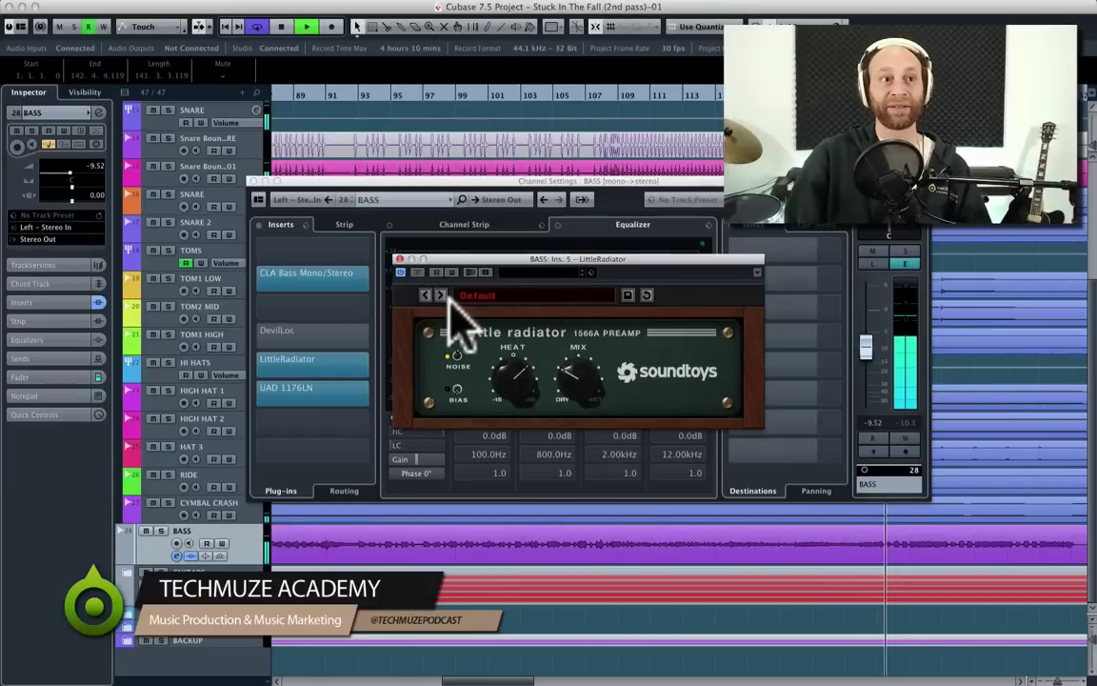
pyautogui.click(417, 274)
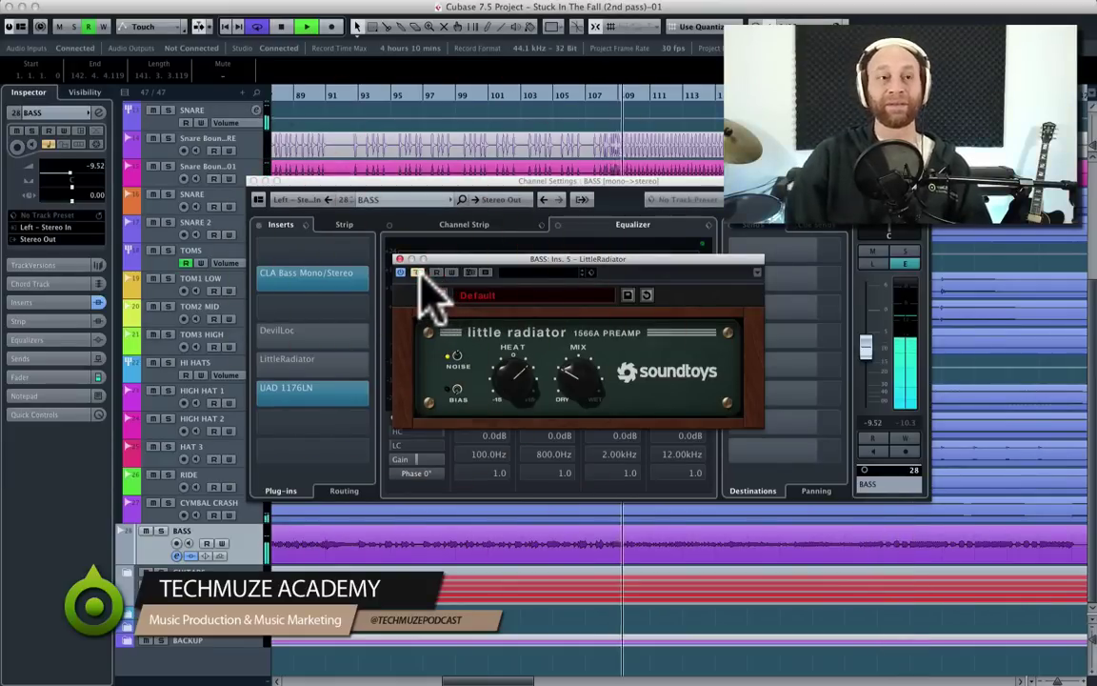
pyautogui.click(420, 274)
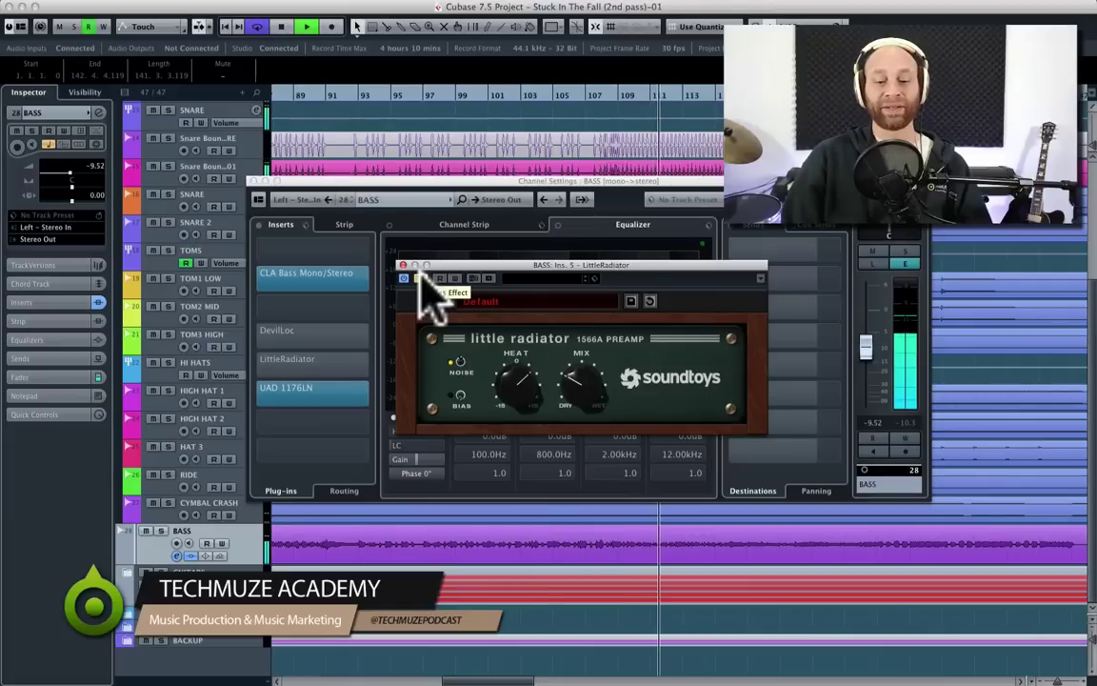
pyautogui.click(420, 276)
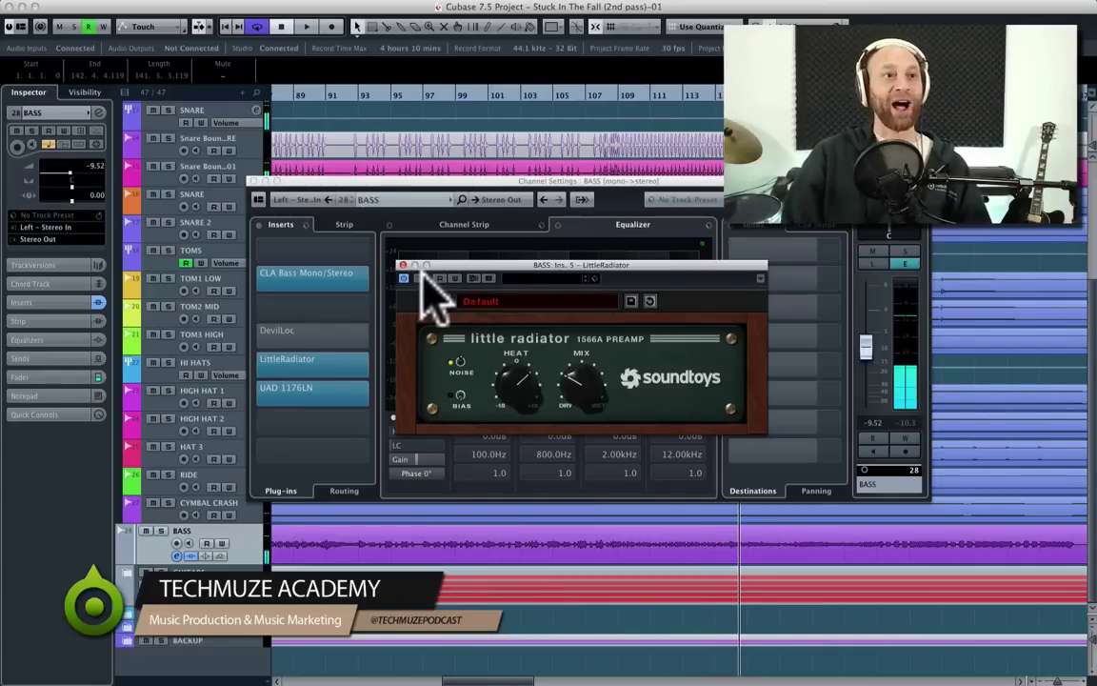
pyautogui.moveTo(449, 265); pyautogui.dragTo(418, 263)
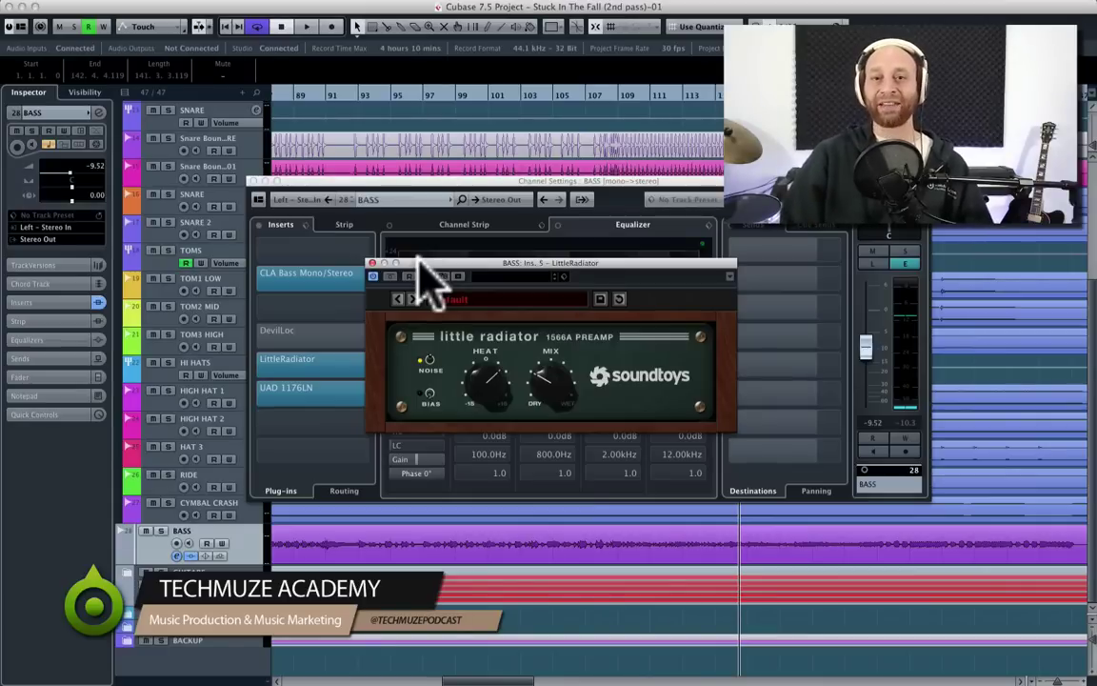
pyautogui.moveTo(419, 259); pyautogui.dragTo(413, 253)
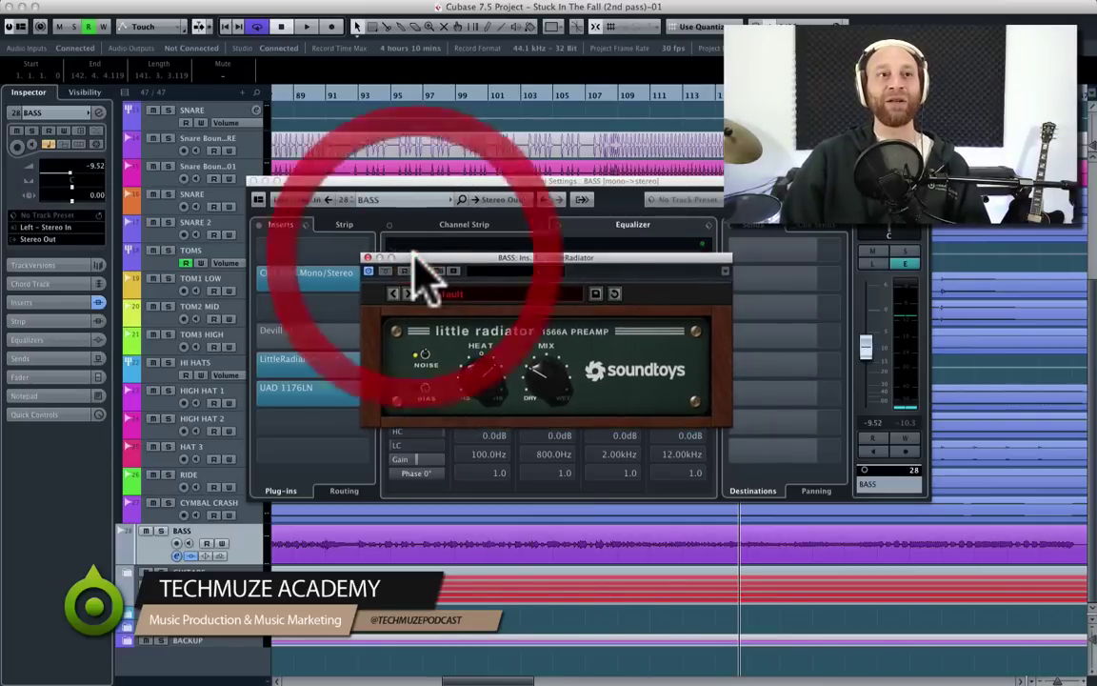
pyautogui.click(411, 254)
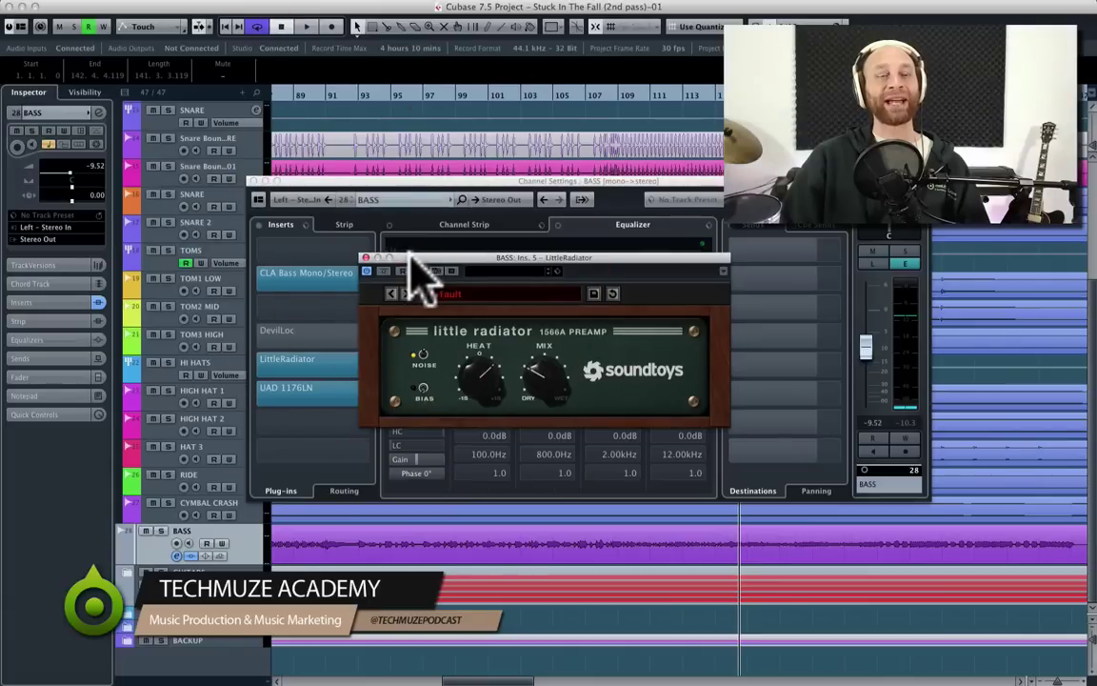
pyautogui.click(412, 254)
pyautogui.click(370, 257)
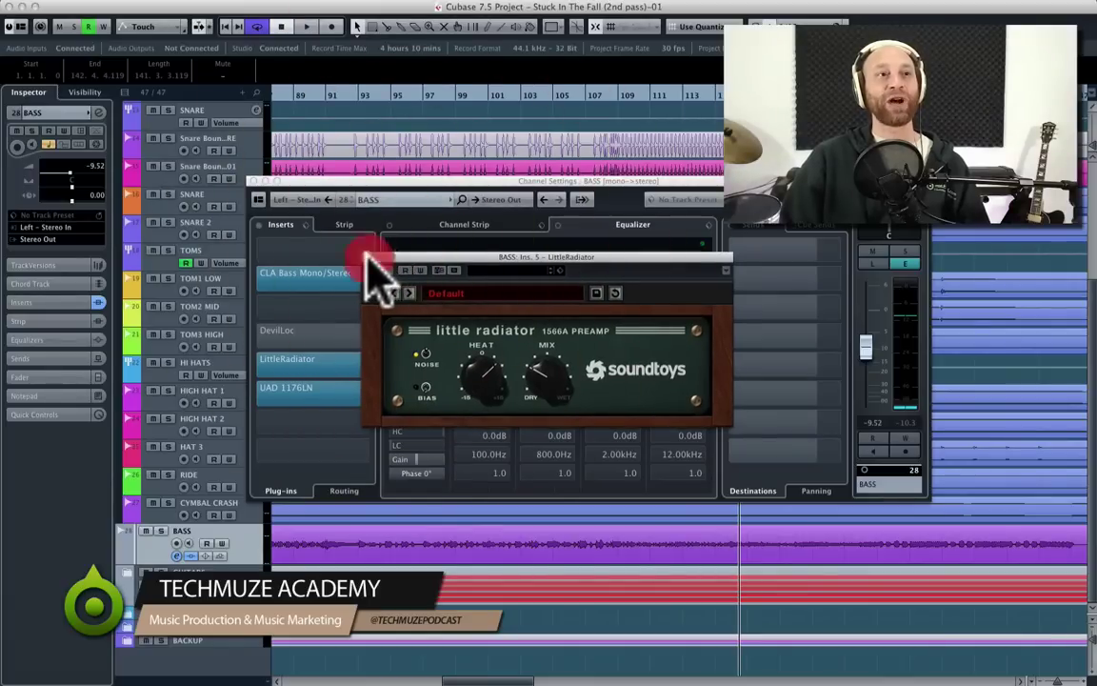
pyautogui.click(377, 180)
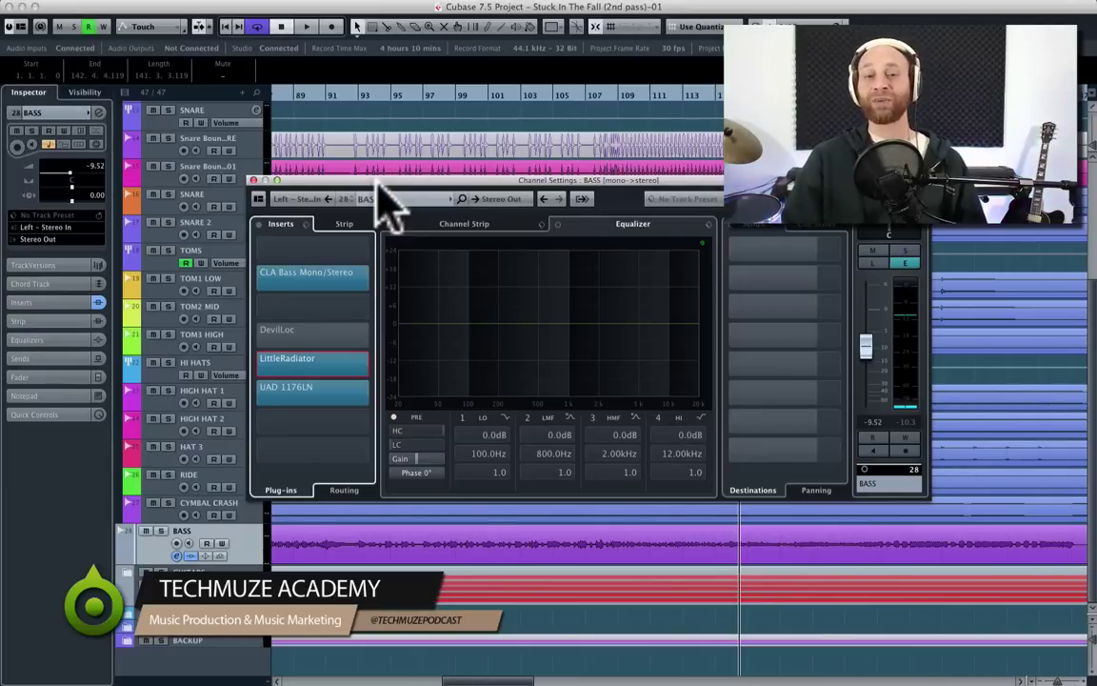
# - Reopen LittleRadiator on BASS, replay the full mix with it bypassed and active, then stop playback and close the plug-in
pyautogui.click(288, 364)
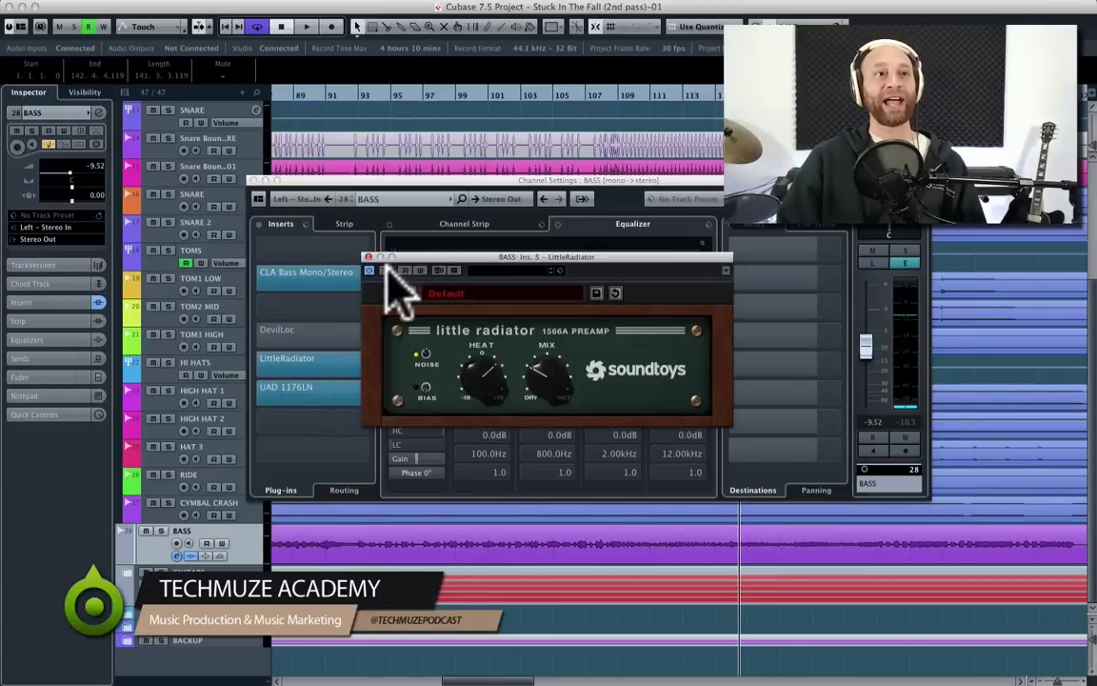
pyautogui.press('space')
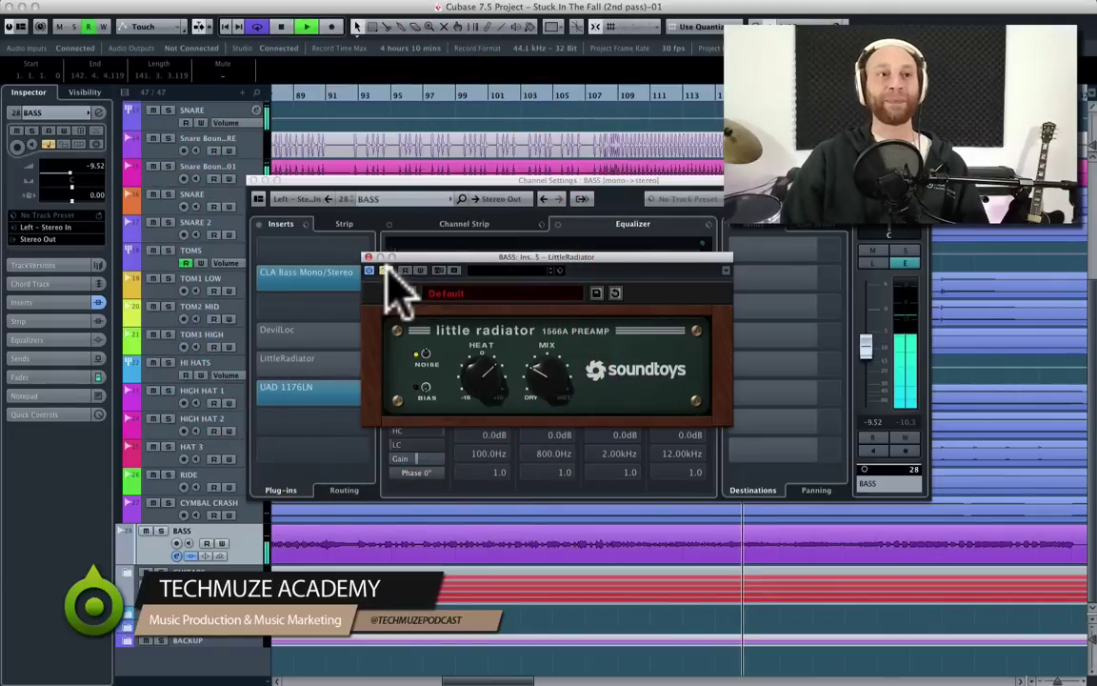
pyautogui.click(386, 270)
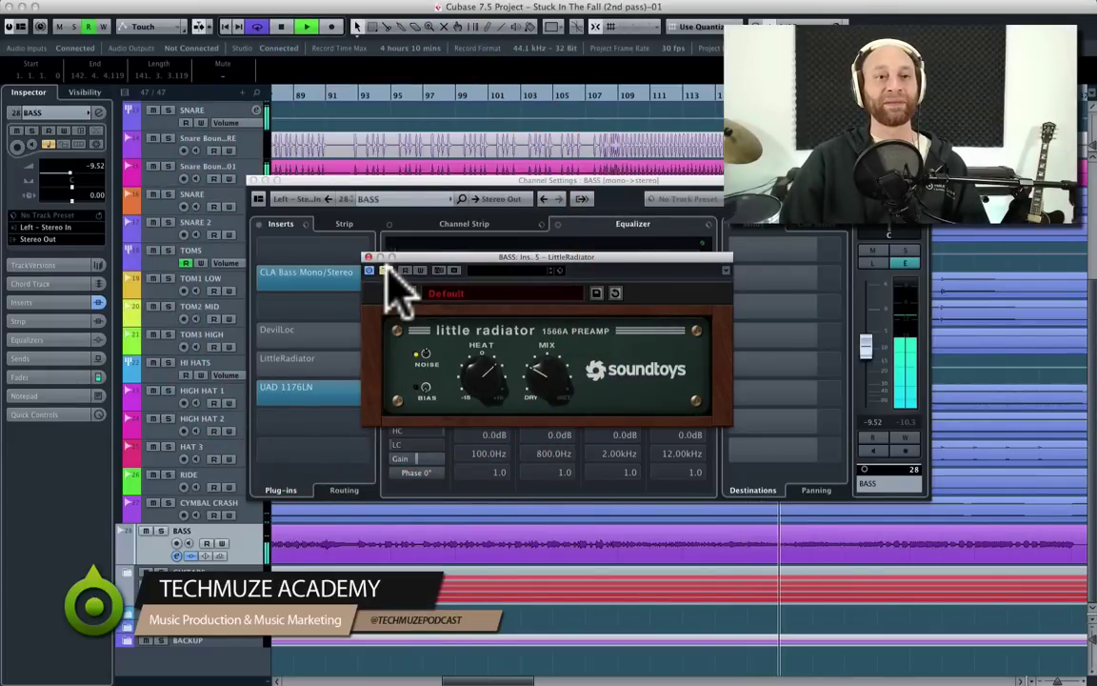
pyautogui.click(384, 270)
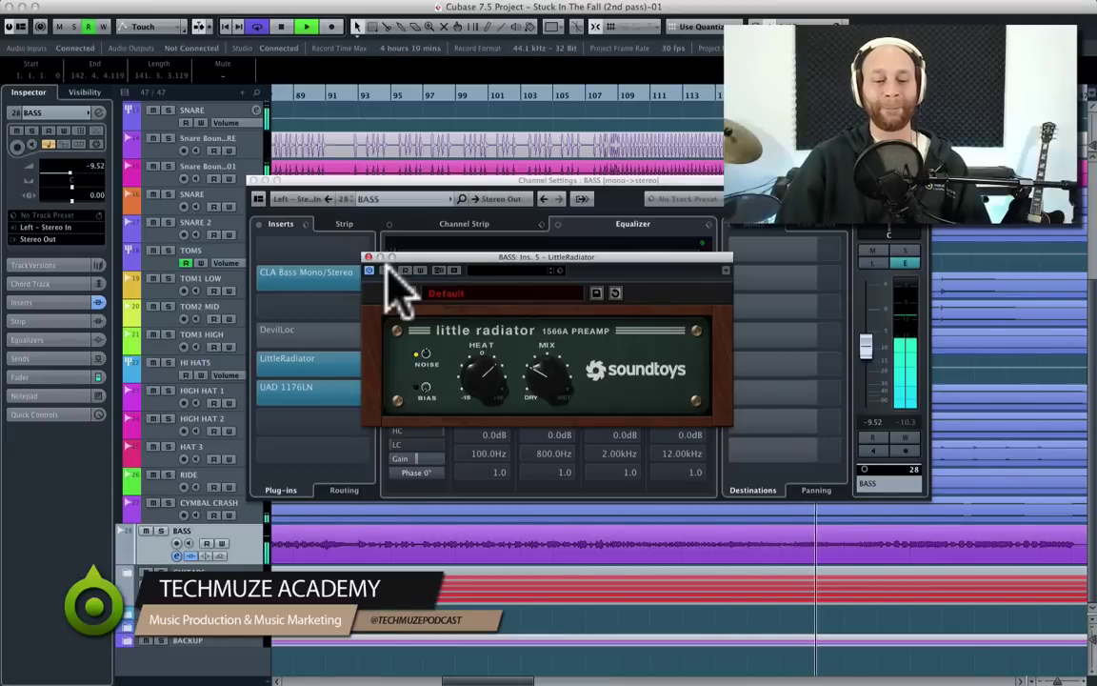
pyautogui.press('space')
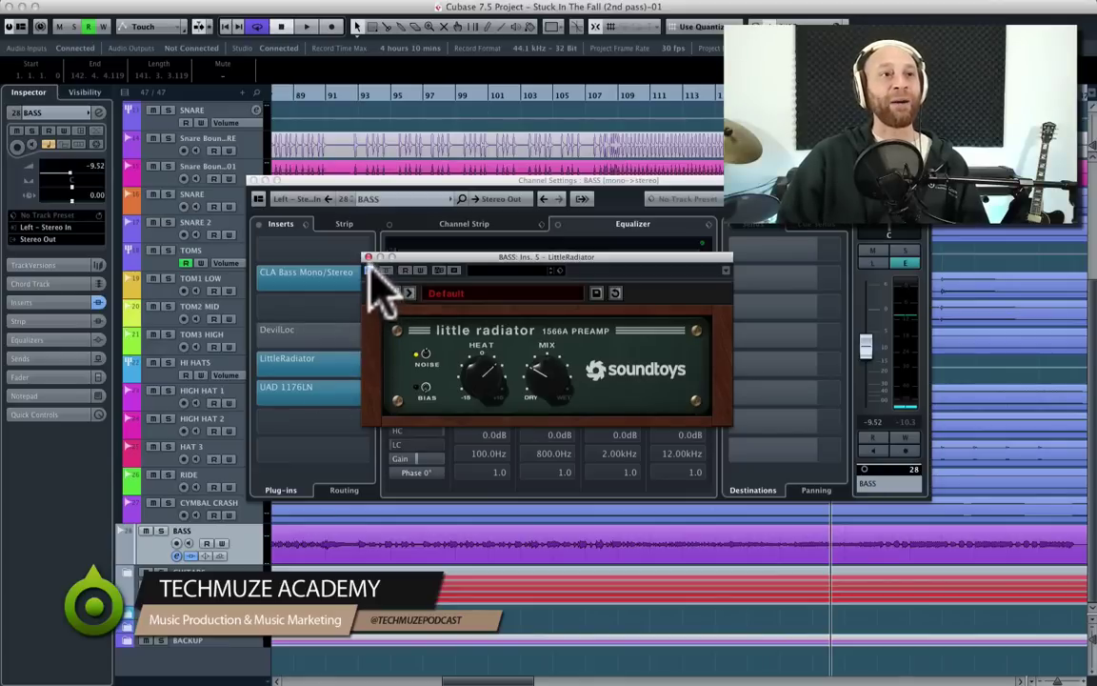
pyautogui.click(369, 257)
# - Open the UAD 1176LN insert on BASS and play the full mix with the plug-in bypassed and active
pyautogui.click(301, 398)
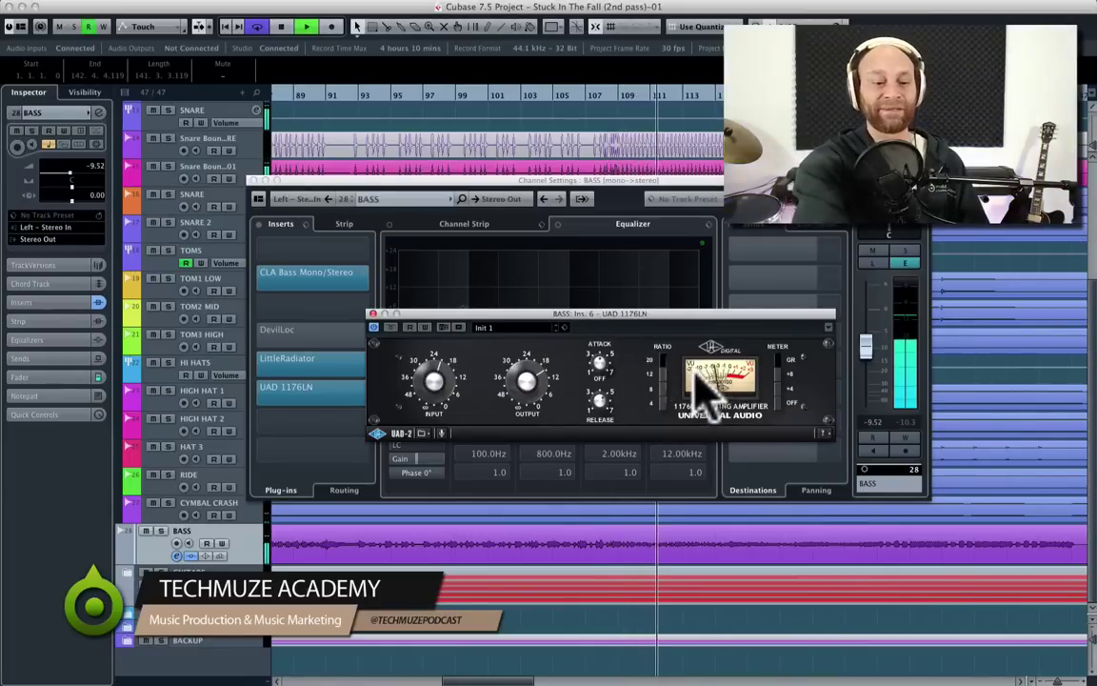
pyautogui.click(392, 326)
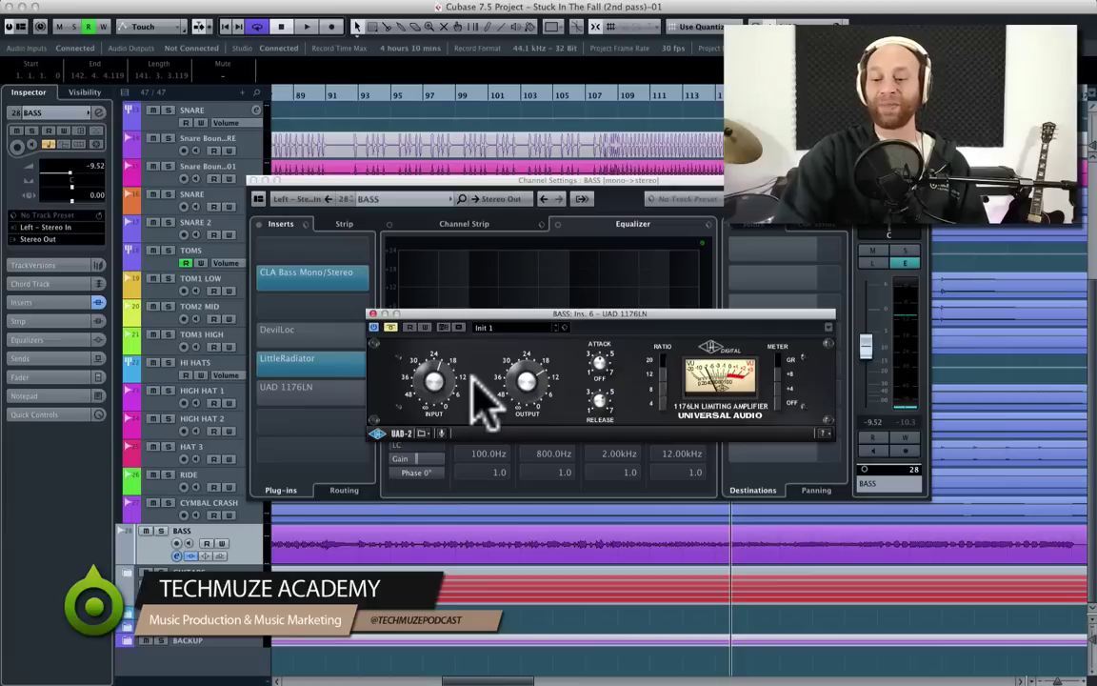
pyautogui.press('space')
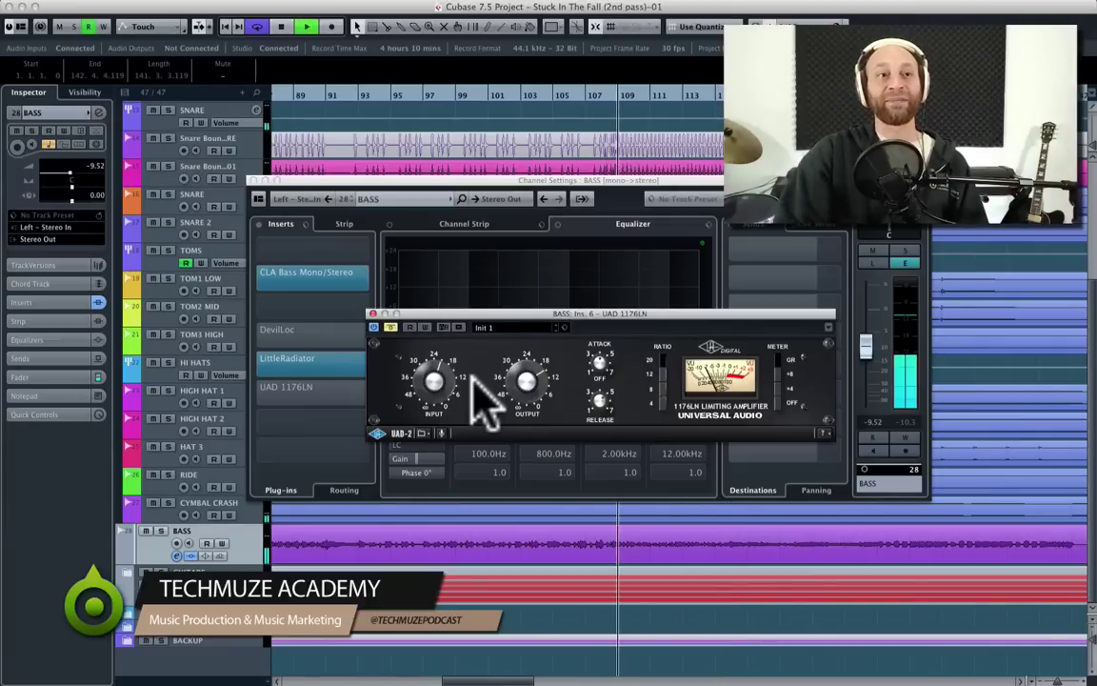
pyautogui.click(390, 327)
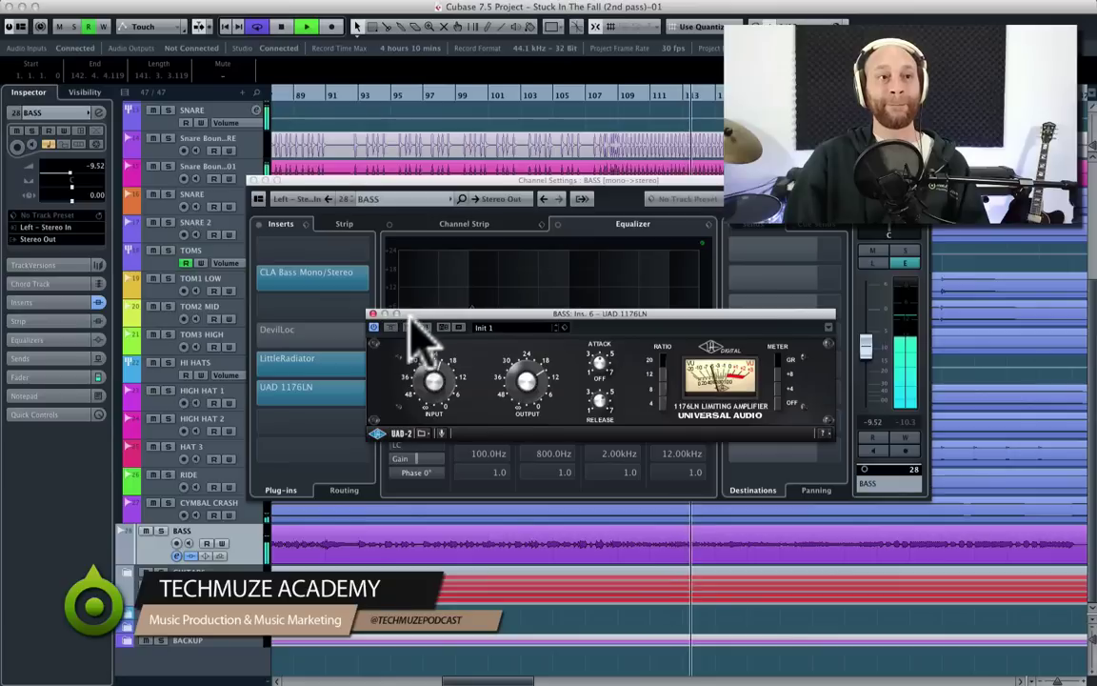
pyautogui.moveTo(416, 317); pyautogui.dragTo(400, 320)
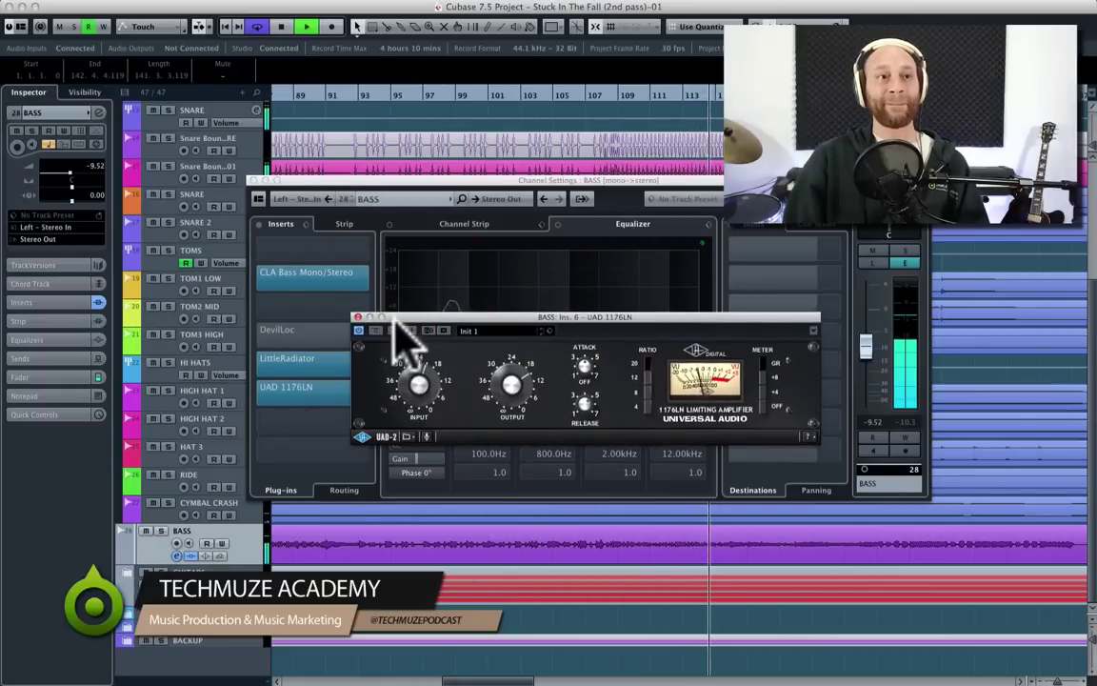
# - Solo BASS, compare it with UAD 1176LN bypassed and active, leave the plug-in active, close it and clear the solo
pyautogui.press('s')
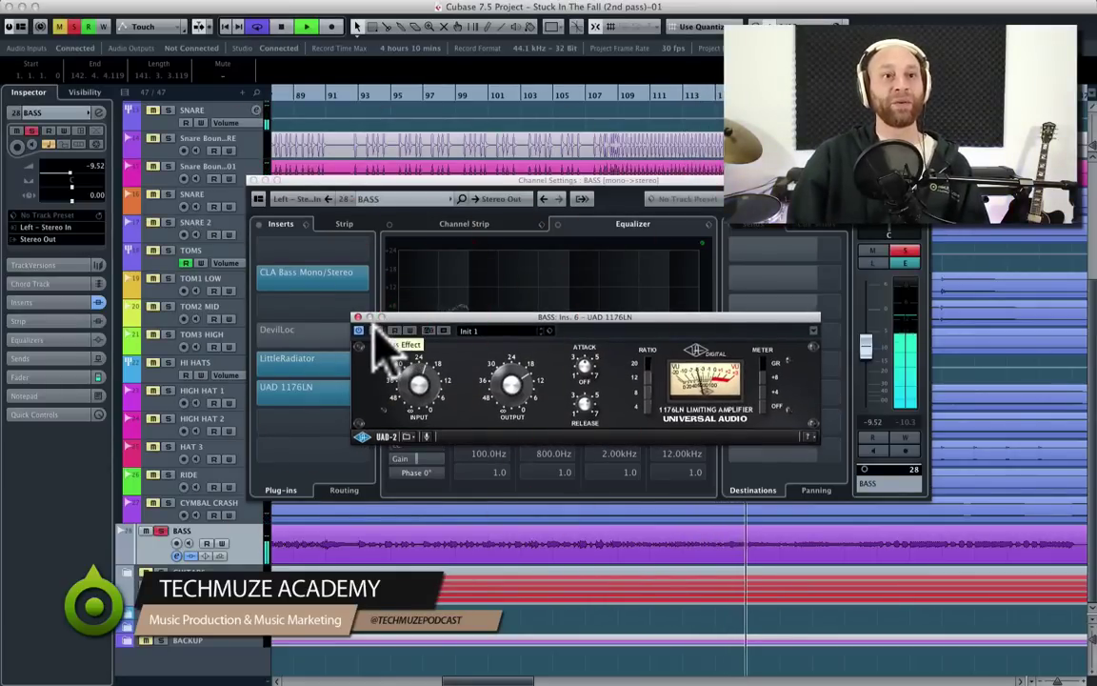
pyautogui.click(374, 328)
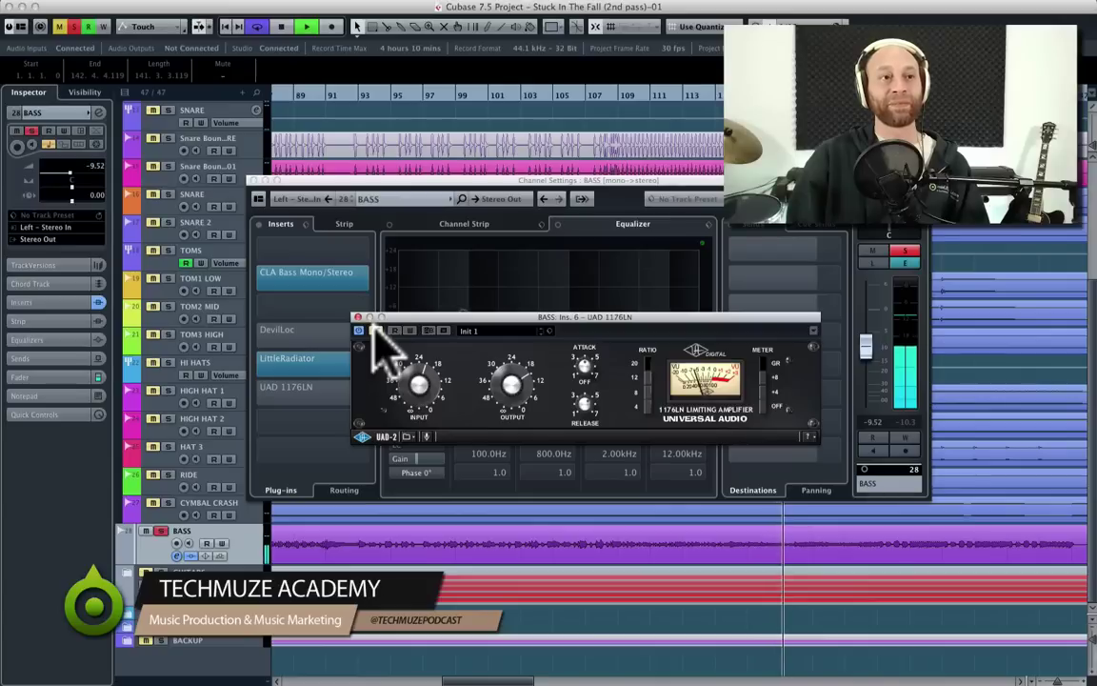
pyautogui.click(375, 328)
pyautogui.click(412, 315)
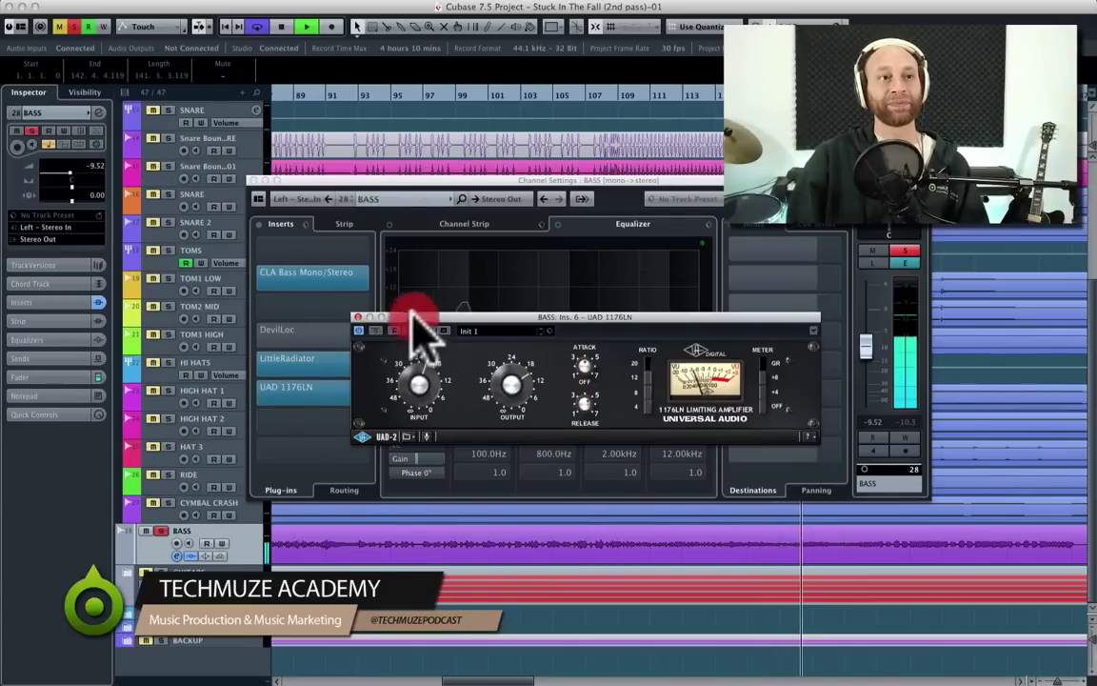
pyautogui.moveTo(410, 315); pyautogui.dragTo(394, 293)
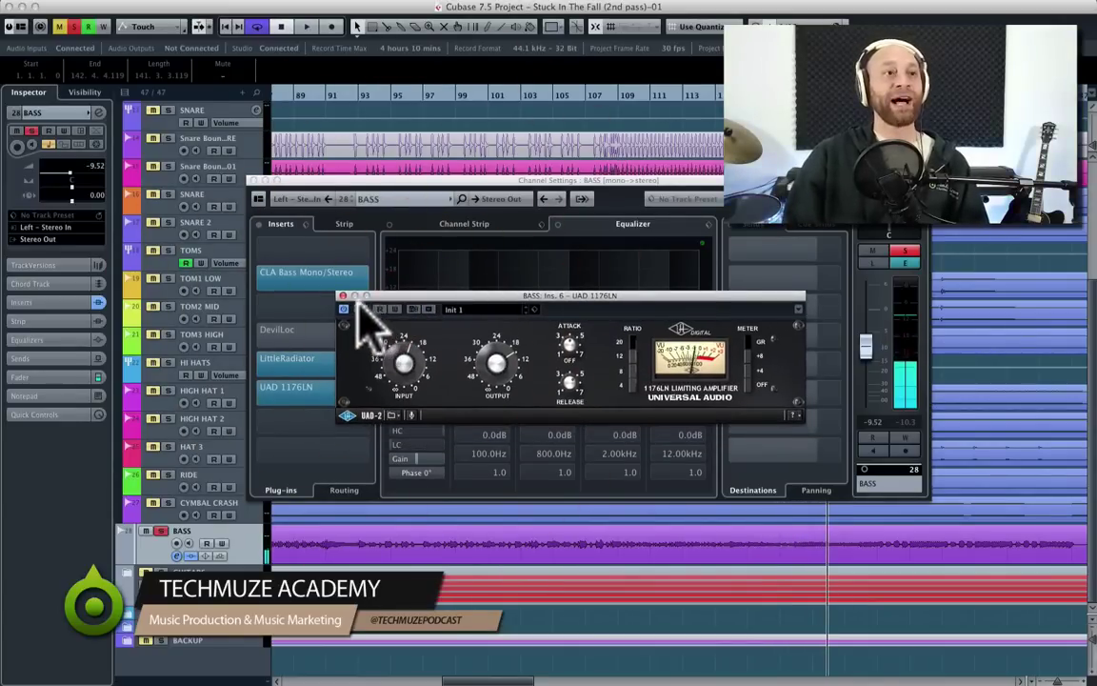
pyautogui.click(341, 296)
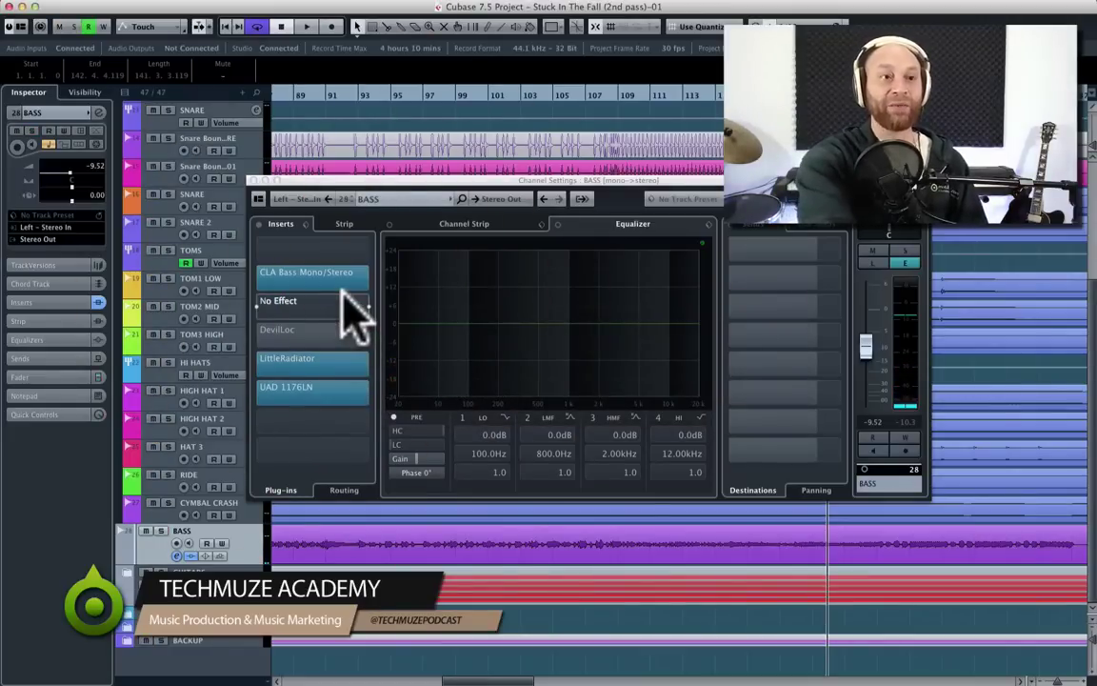
# - Show the ALL GUITARS group in the channel settings, solo it and start playback
pyautogui.press('Down')
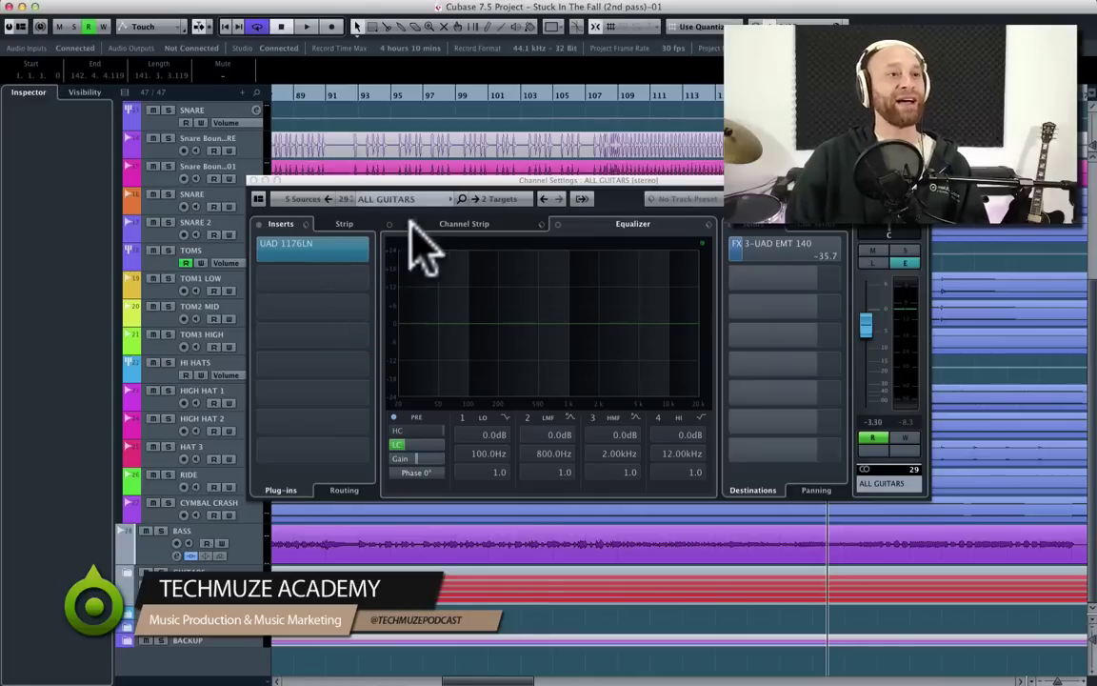
pyautogui.moveTo(411, 184); pyautogui.dragTo(433, 188)
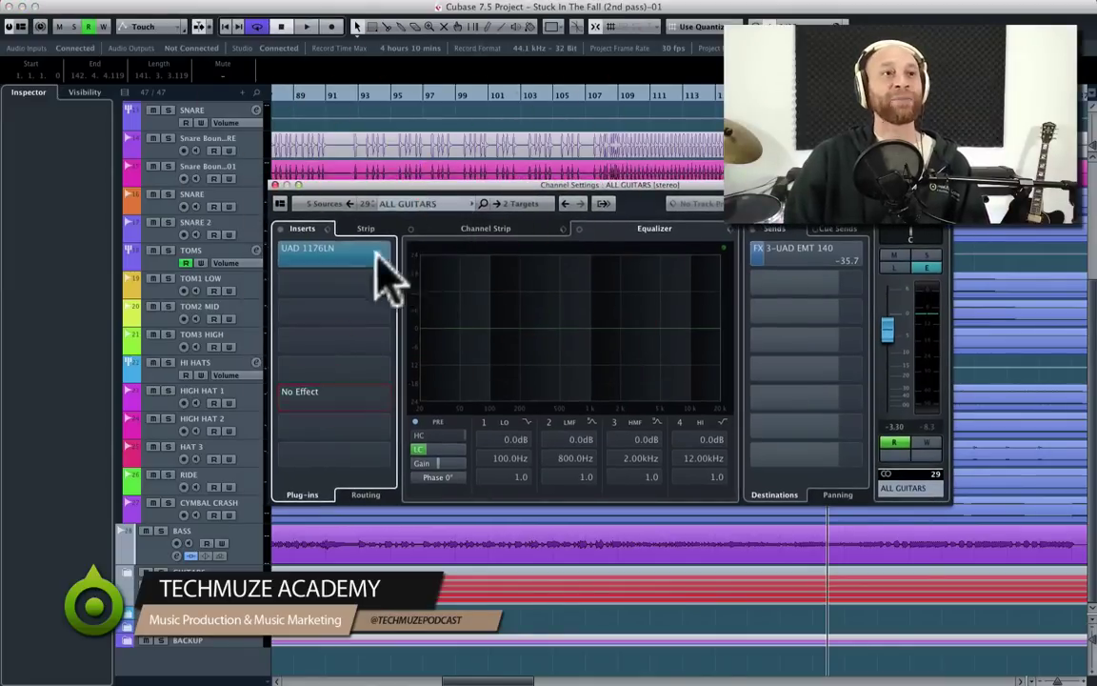
pyautogui.press('s')
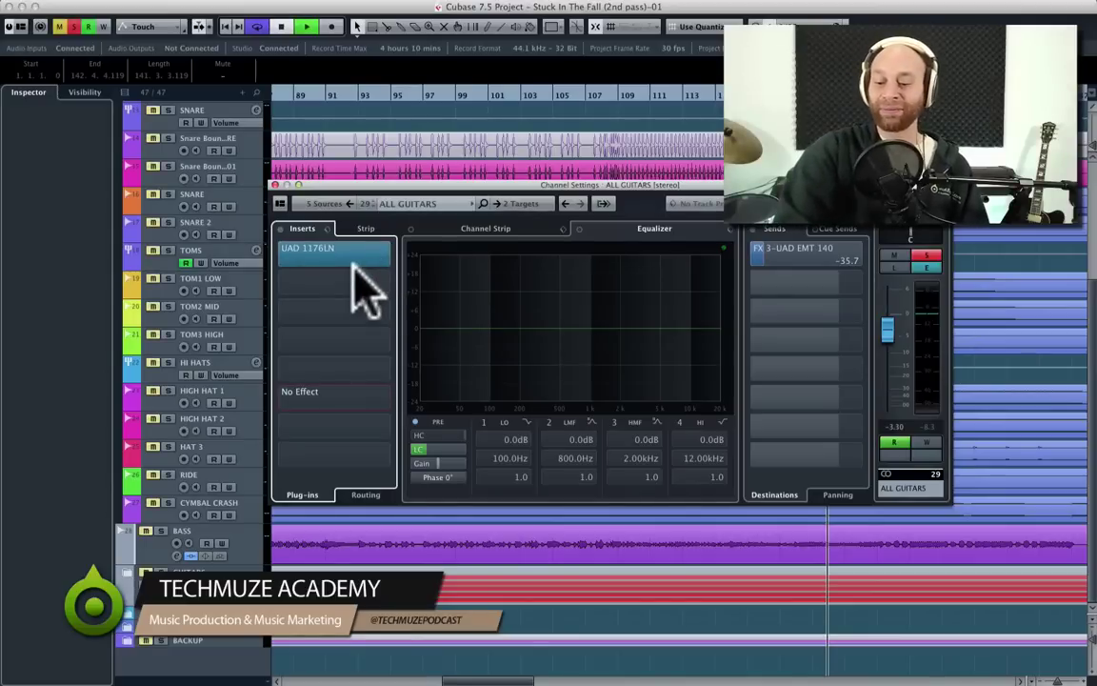
pyautogui.press('space')
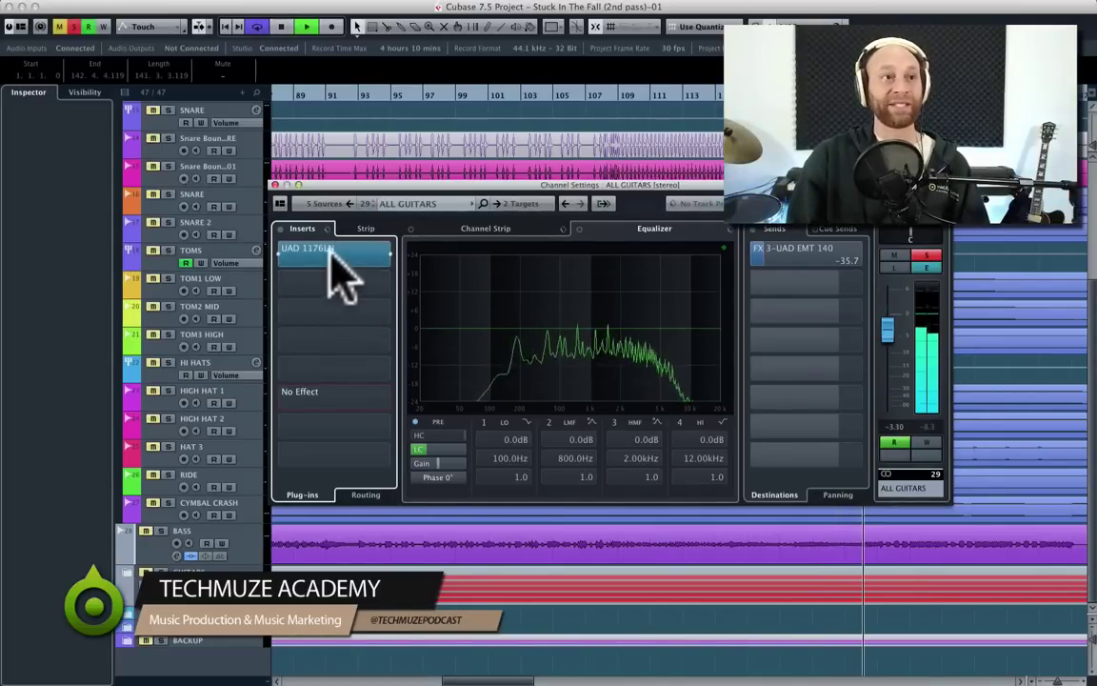
# - Open UAD 1176LN on ALL GUITARS, compare the soloed guitars with it bypassed and active, leave it active and close it
pyautogui.click(339, 269)
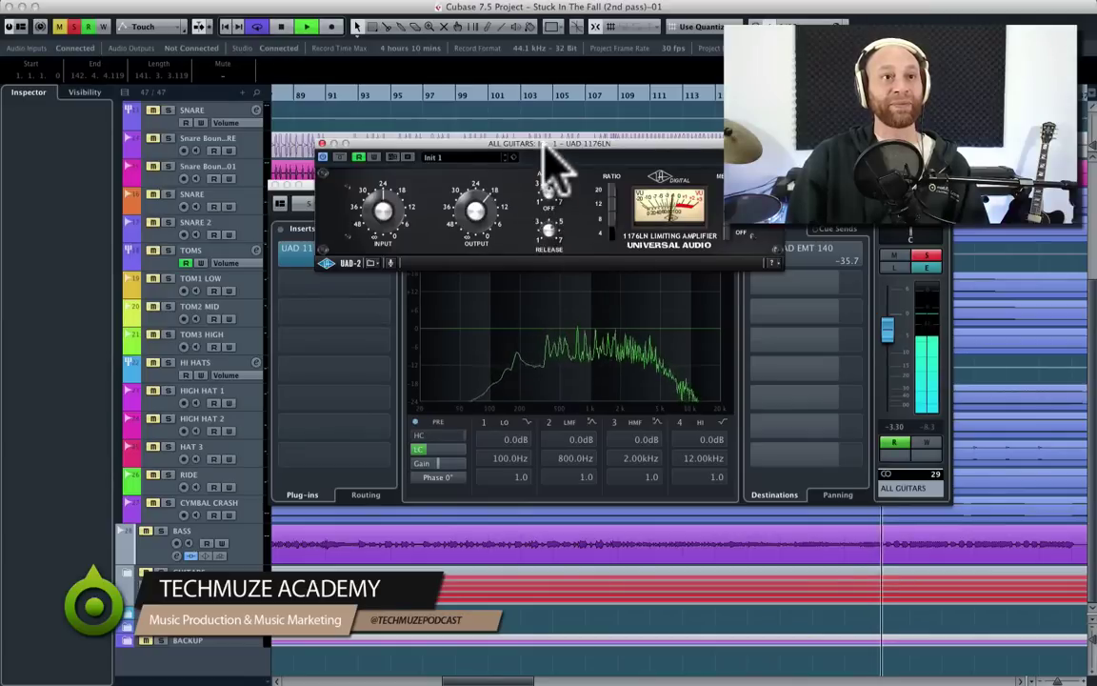
pyautogui.moveTo(555, 172); pyautogui.dragTo(583, 259)
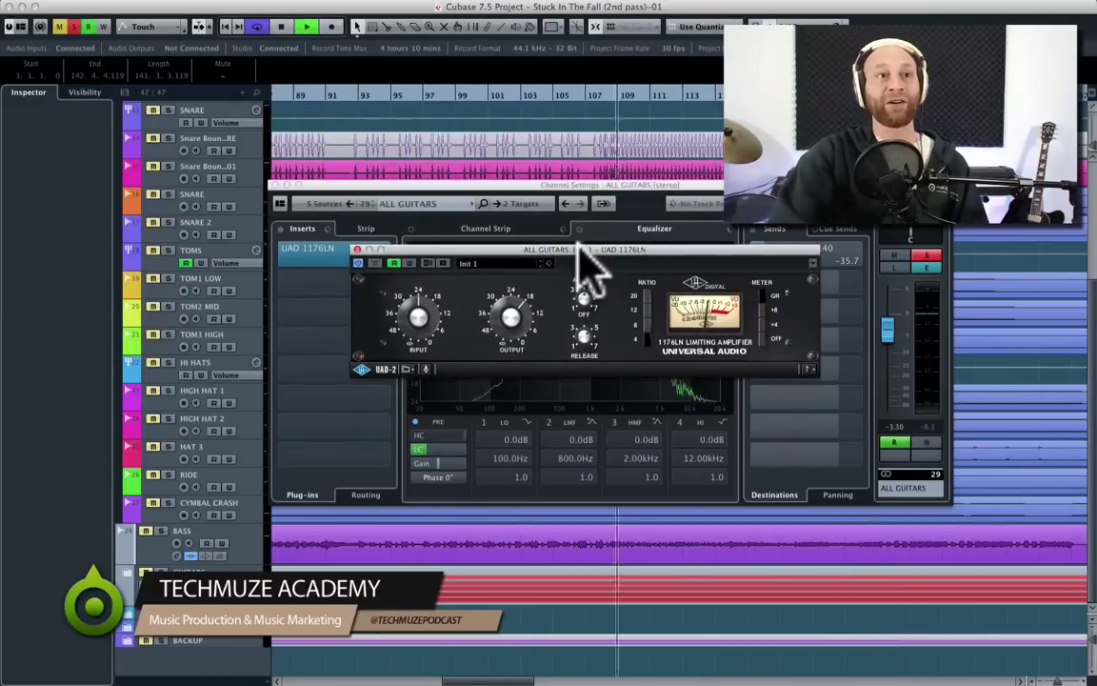
pyautogui.moveTo(578, 244); pyautogui.dragTo(582, 276)
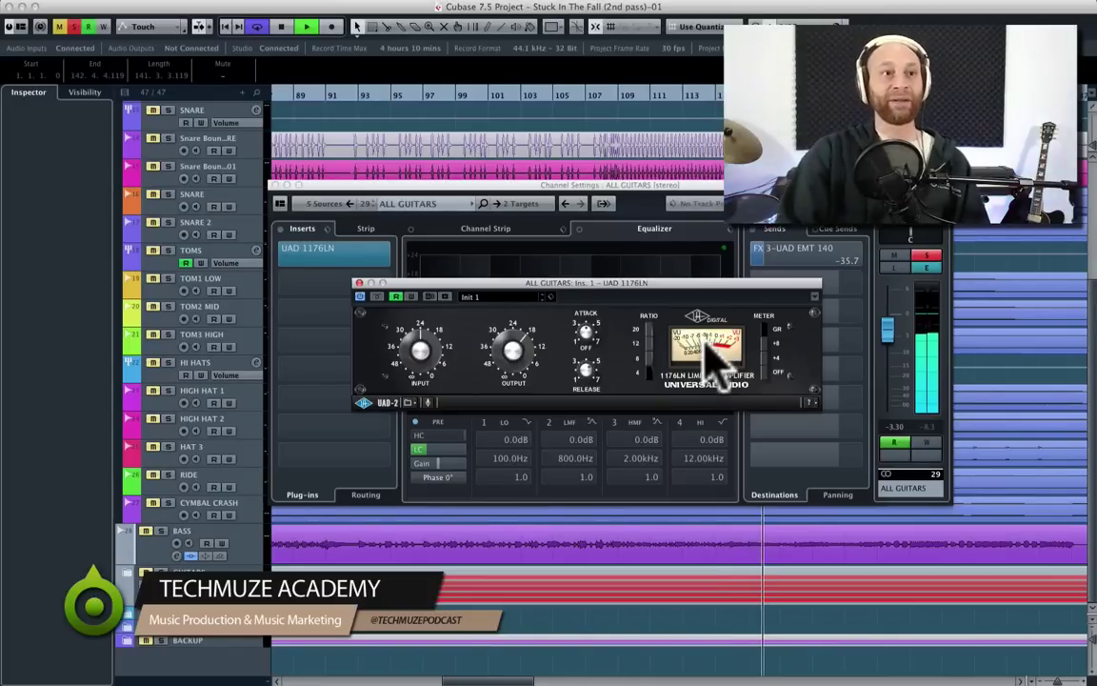
pyautogui.click(376, 296)
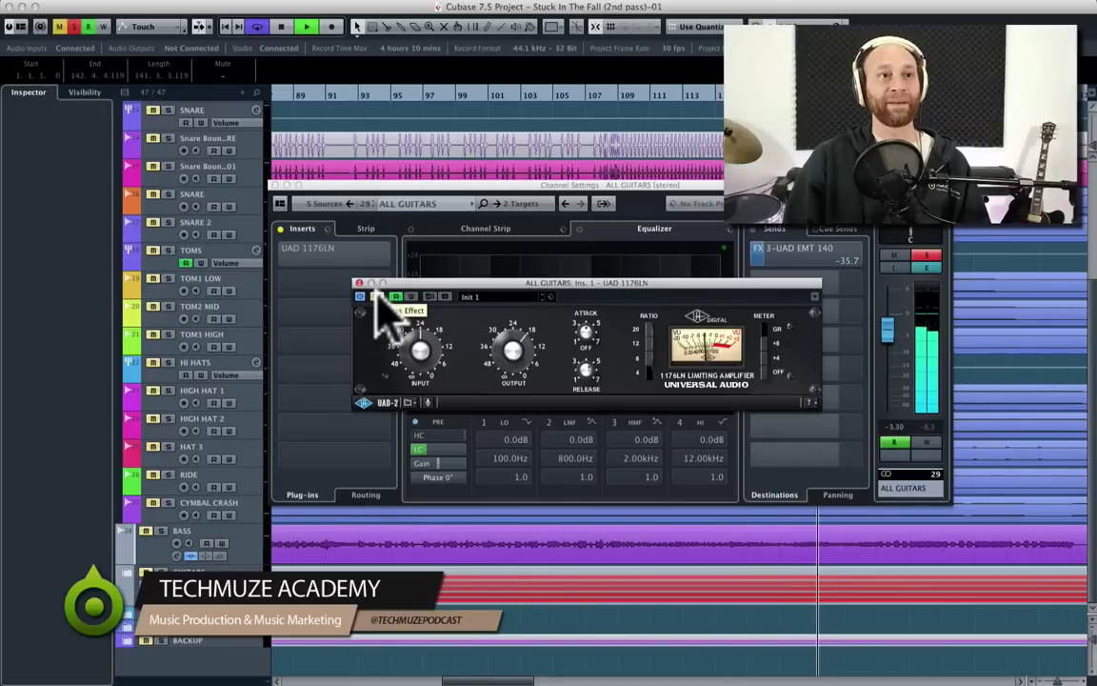
pyautogui.click(376, 295)
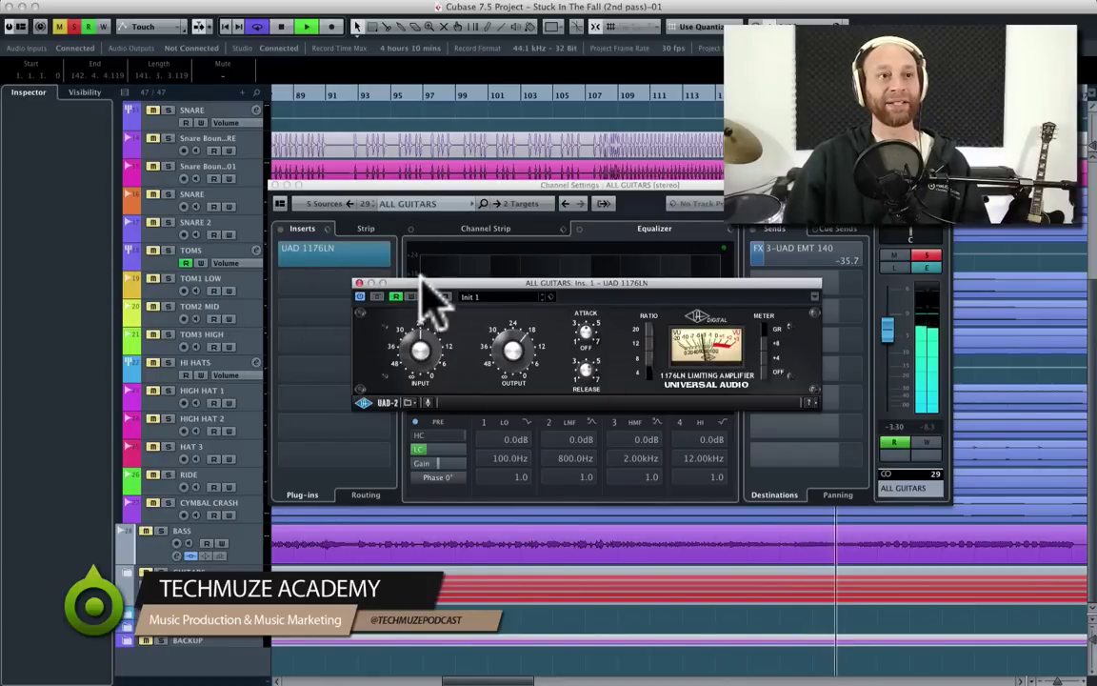
pyautogui.moveTo(420, 278); pyautogui.dragTo(414, 277)
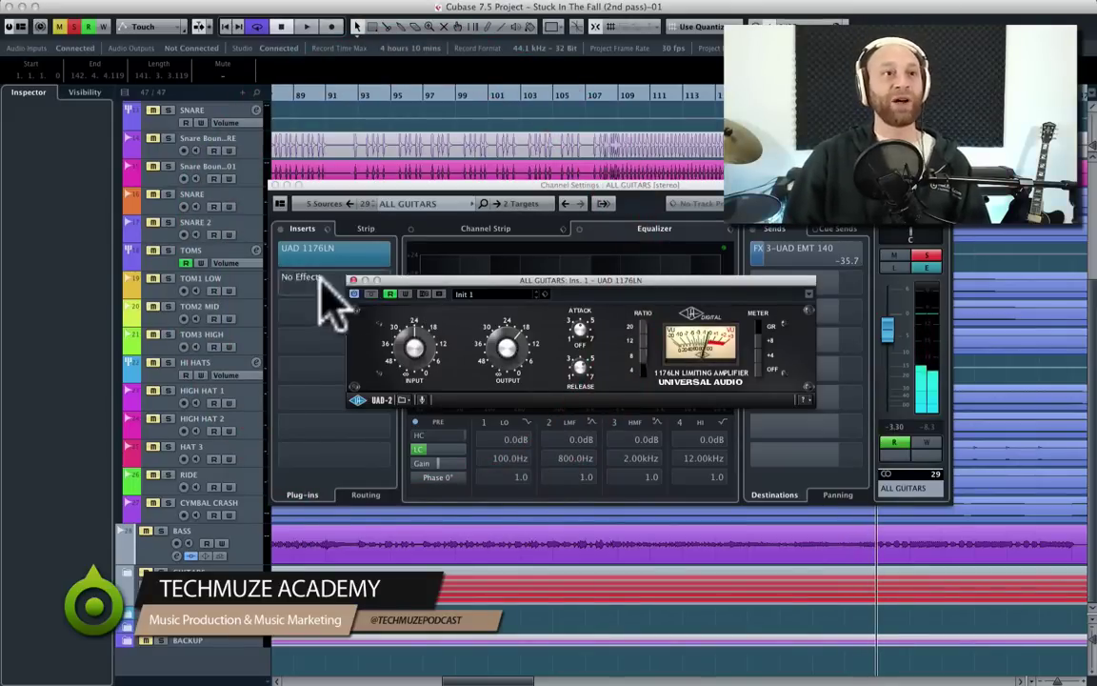
pyautogui.click(353, 280)
# - Compare ALL GUITARS with its low-cut filter and its UAD EMT 140 send off and on, then clear the solo and play the full mix
pyautogui.click(417, 449)
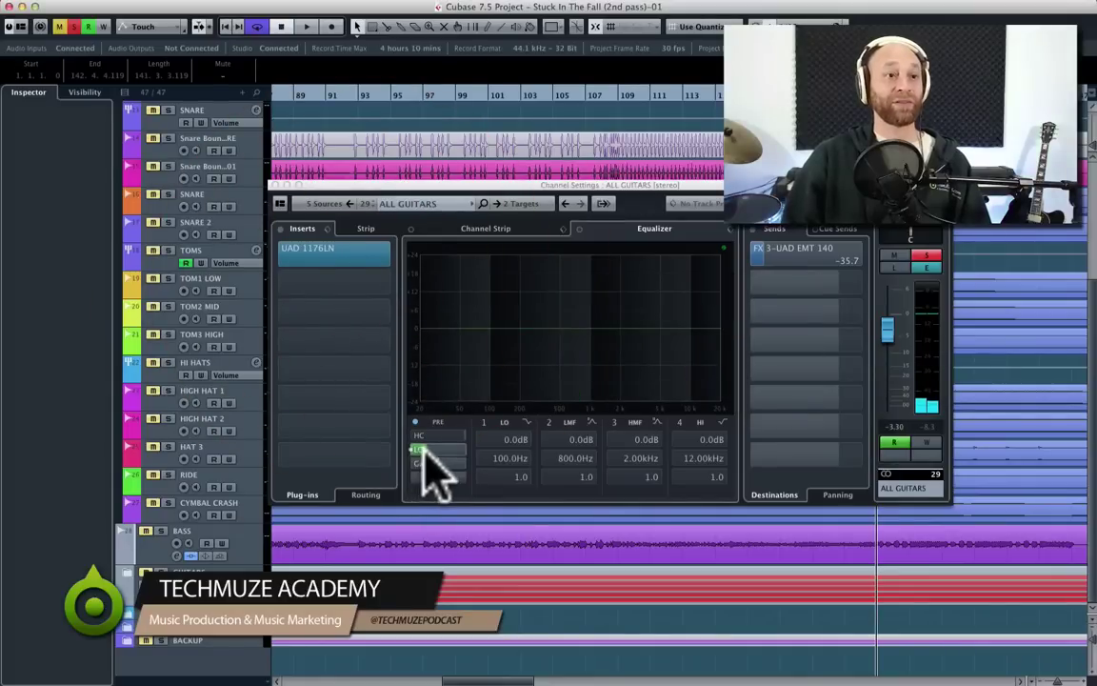
pyautogui.click(427, 449)
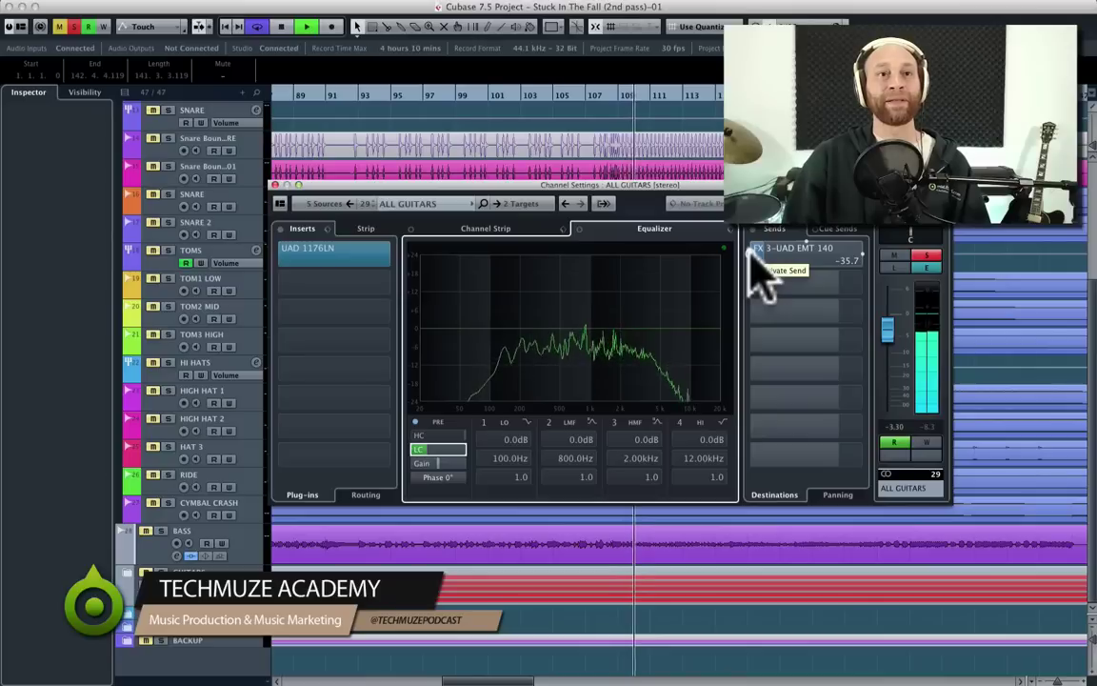
pyautogui.click(751, 254)
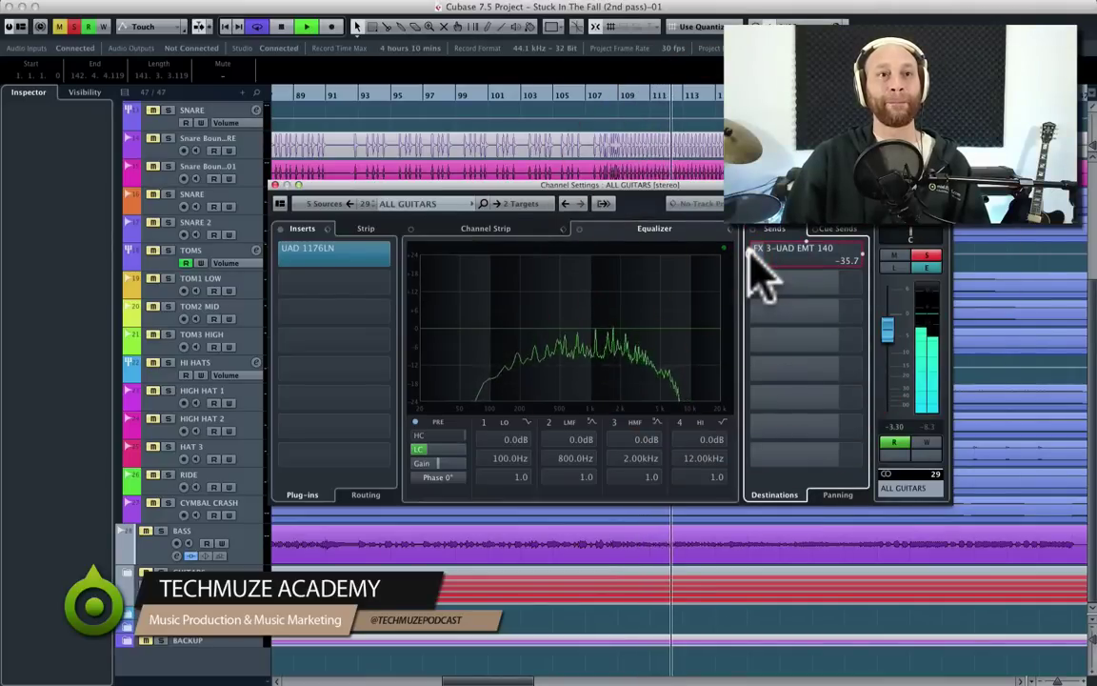
pyautogui.click(749, 252)
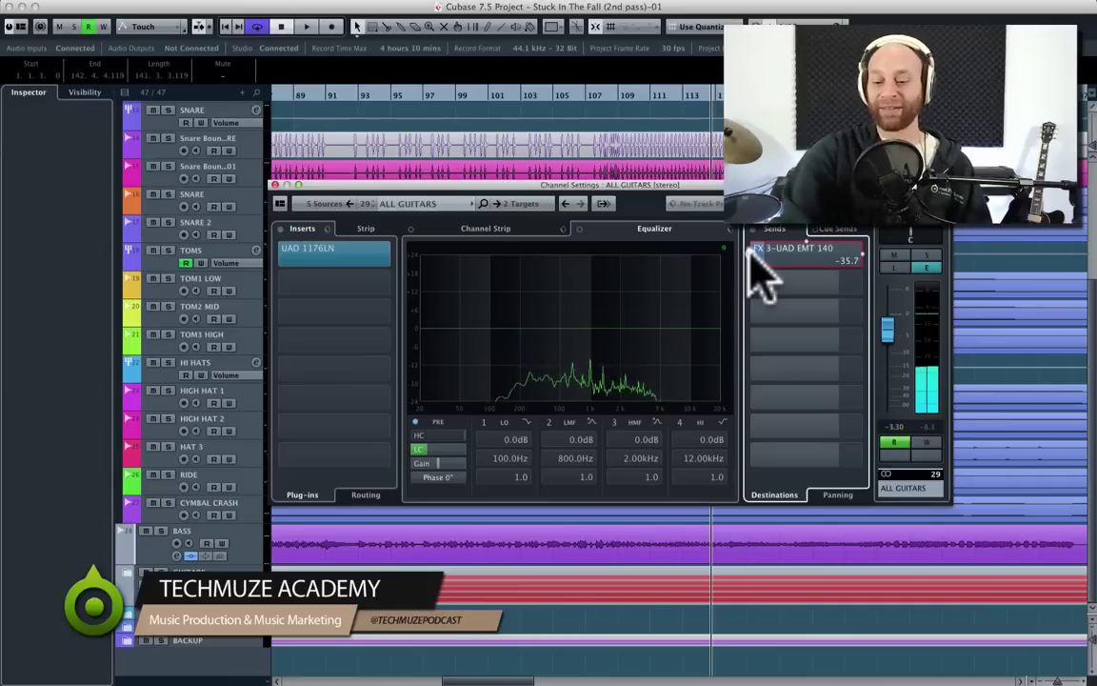
pyautogui.press('space')
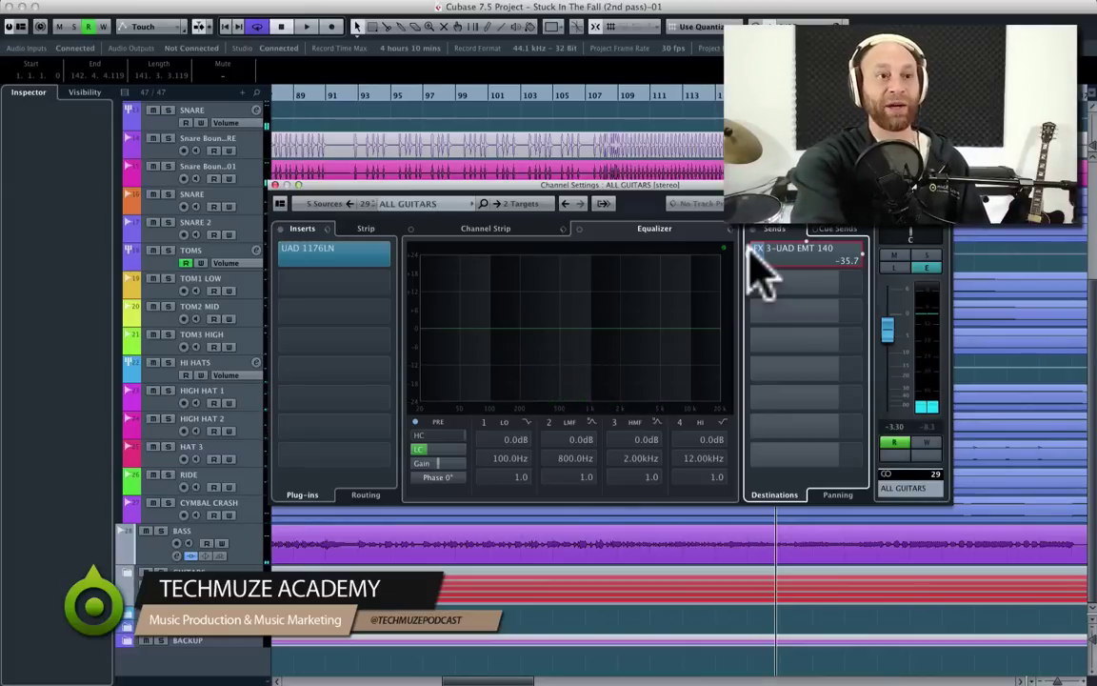
# - Browse the individual guitar channels' settings, return to Dream Guitar, solo it and start playback
pyautogui.press('Down')
pyautogui.press('Down')
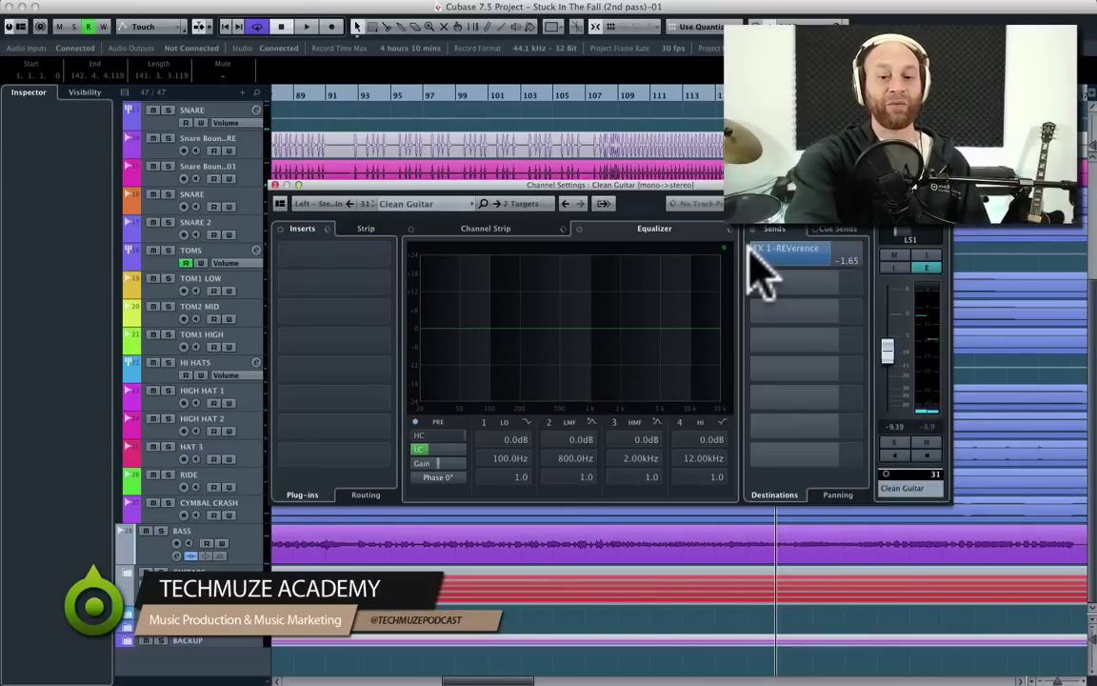
pyautogui.press('Down')
pyautogui.press('Down')
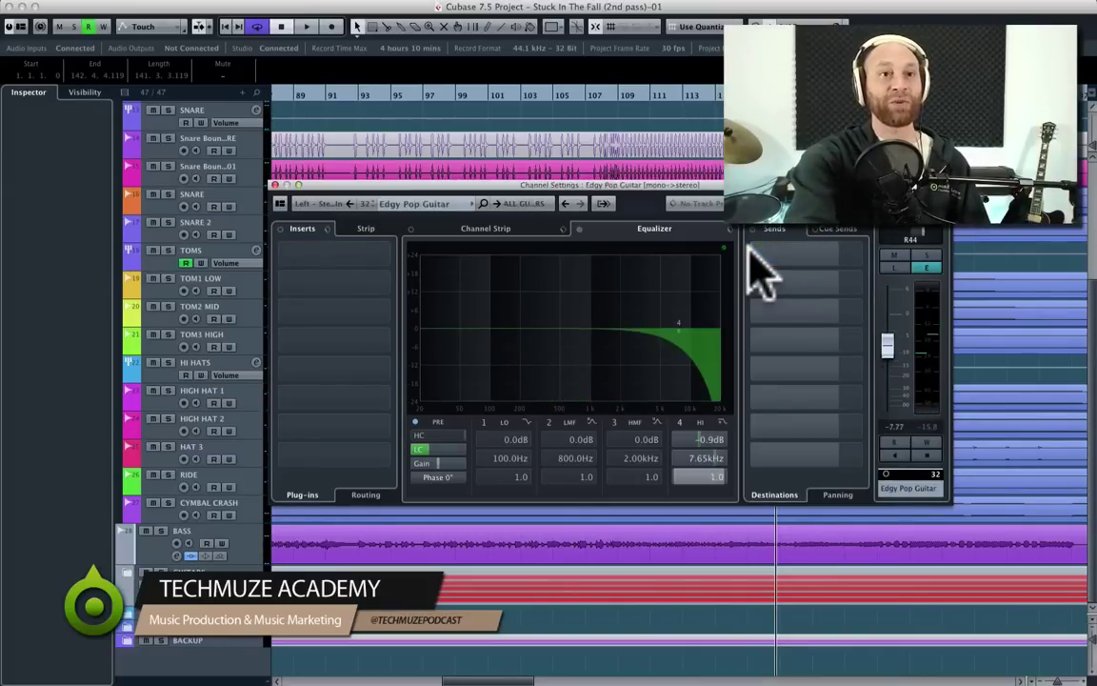
pyautogui.press('Up')
pyautogui.press('Up')
pyautogui.press('Up')
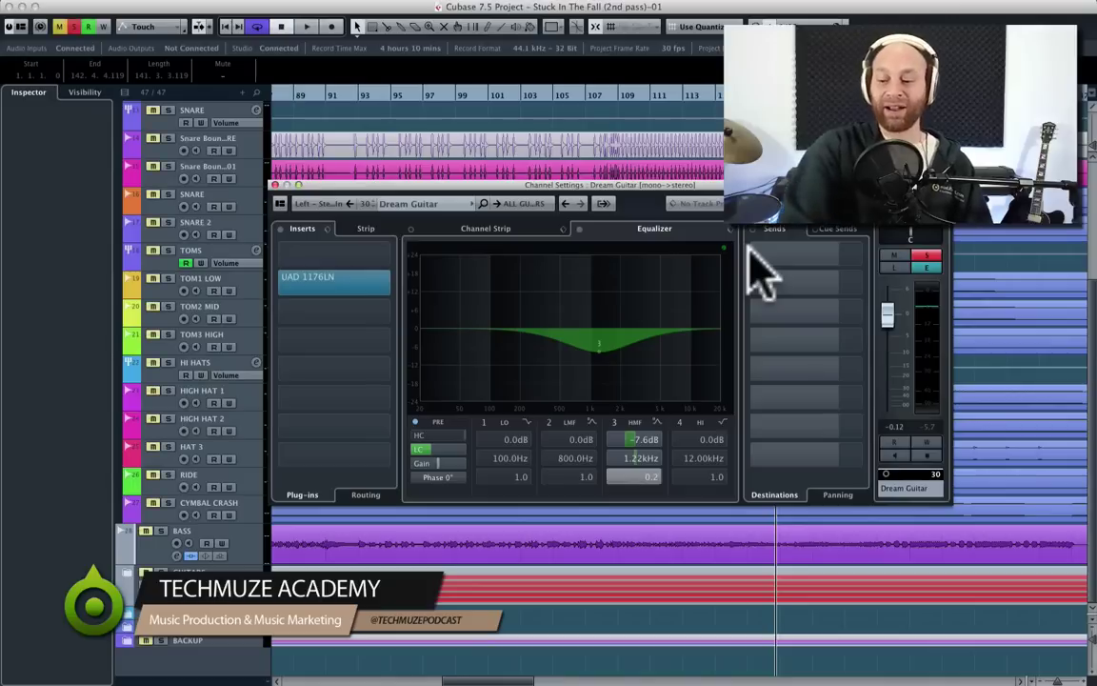
pyautogui.press('space')
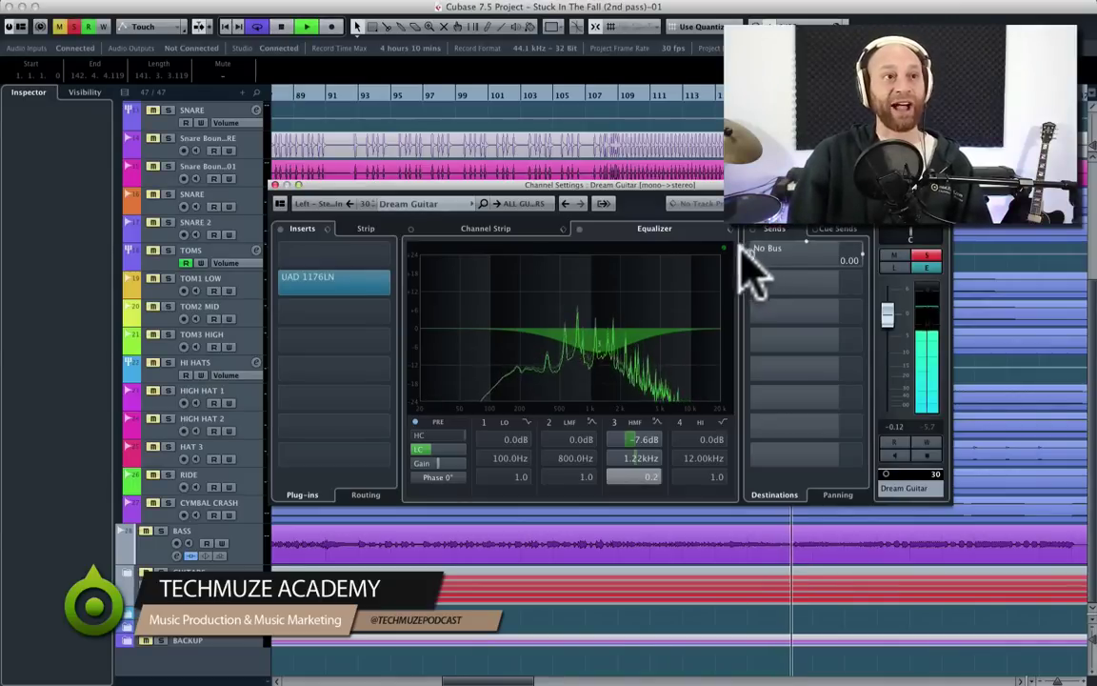
# - Compare the soloed Dream Guitar with its low-cut filter off and on, leaving the filter on
pyautogui.click(484, 422)
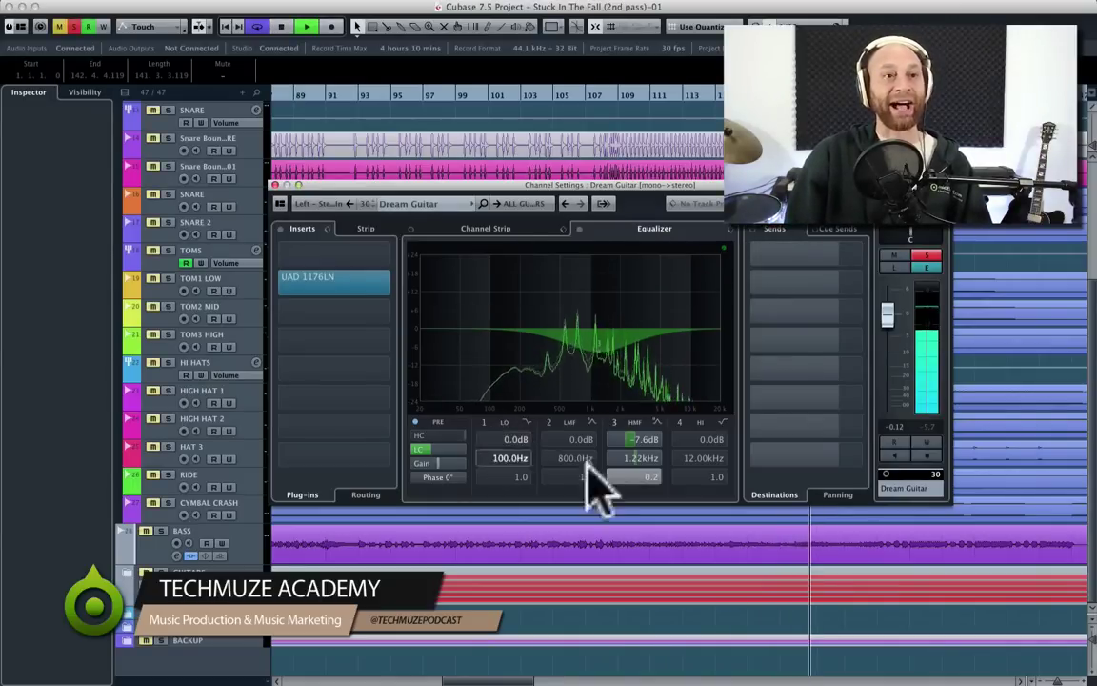
pyautogui.click(413, 449)
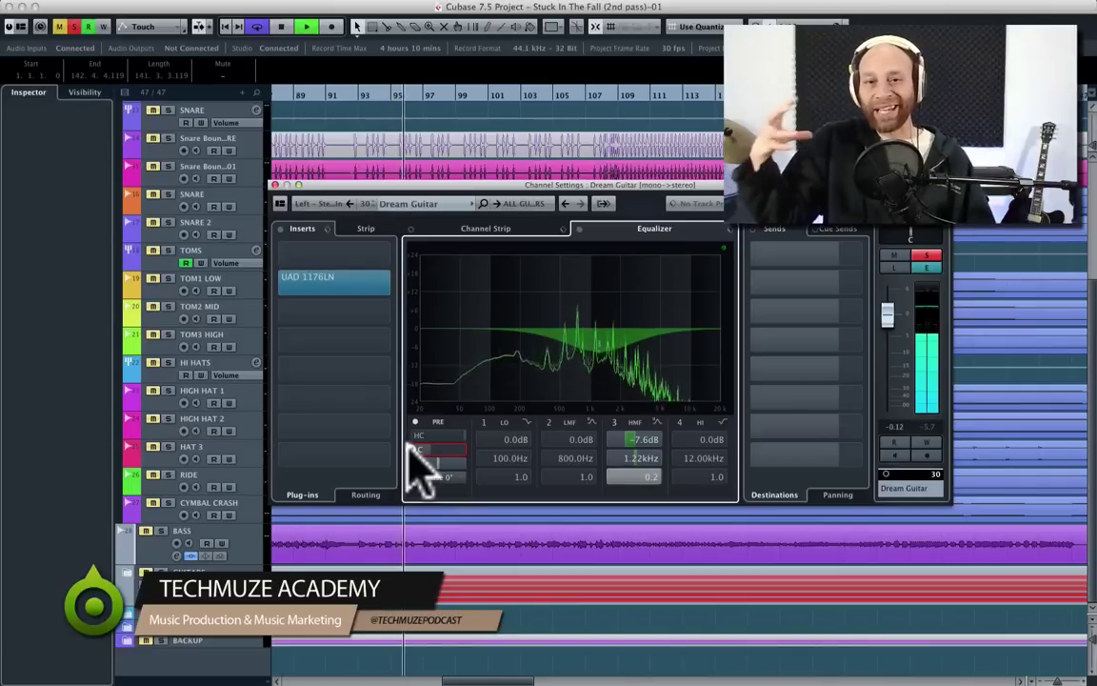
pyautogui.click(411, 449)
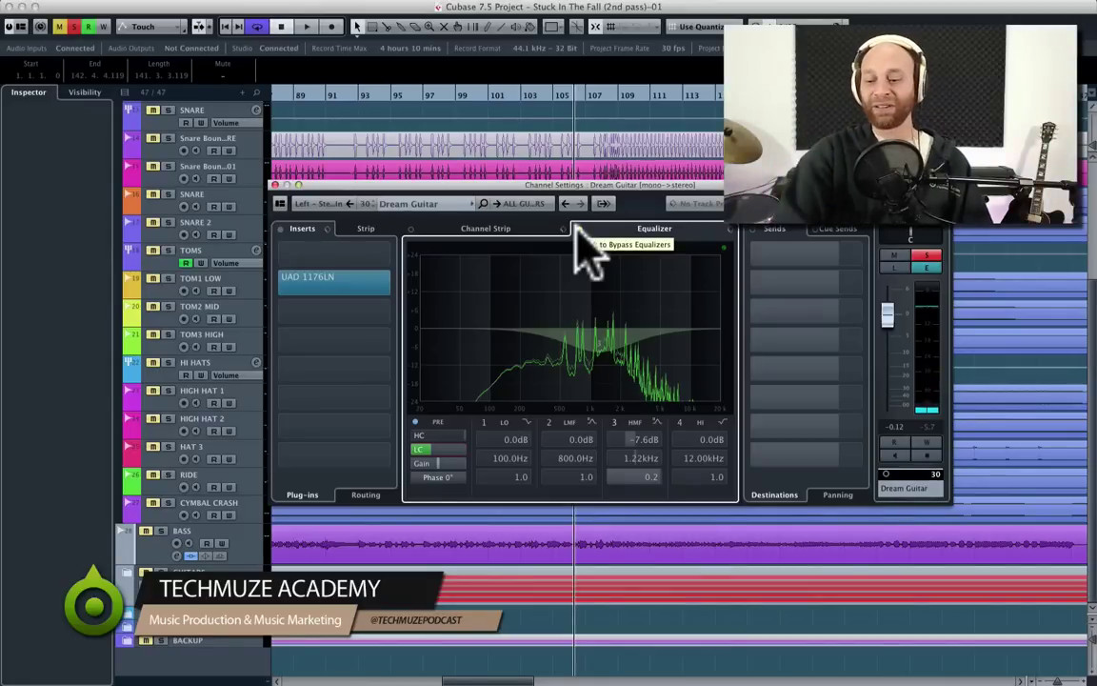
# - Compare Dream Guitar with its EQ bypassed and active, soloed and in the full mix, leaving the EQ active
pyautogui.press('space')
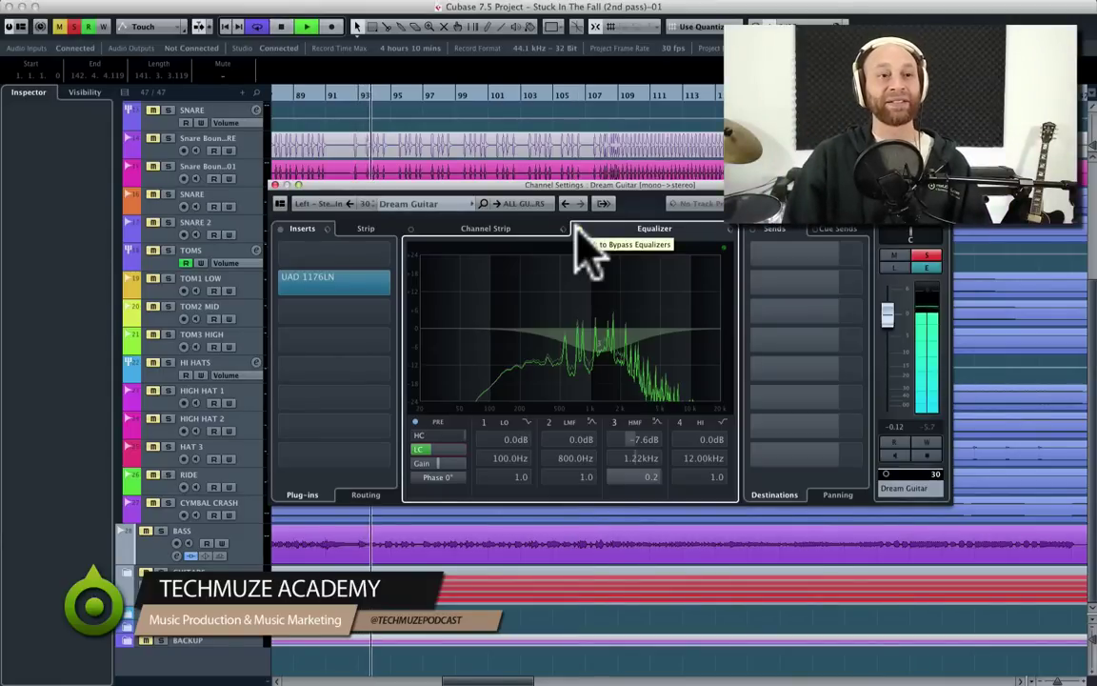
pyautogui.click(575, 229)
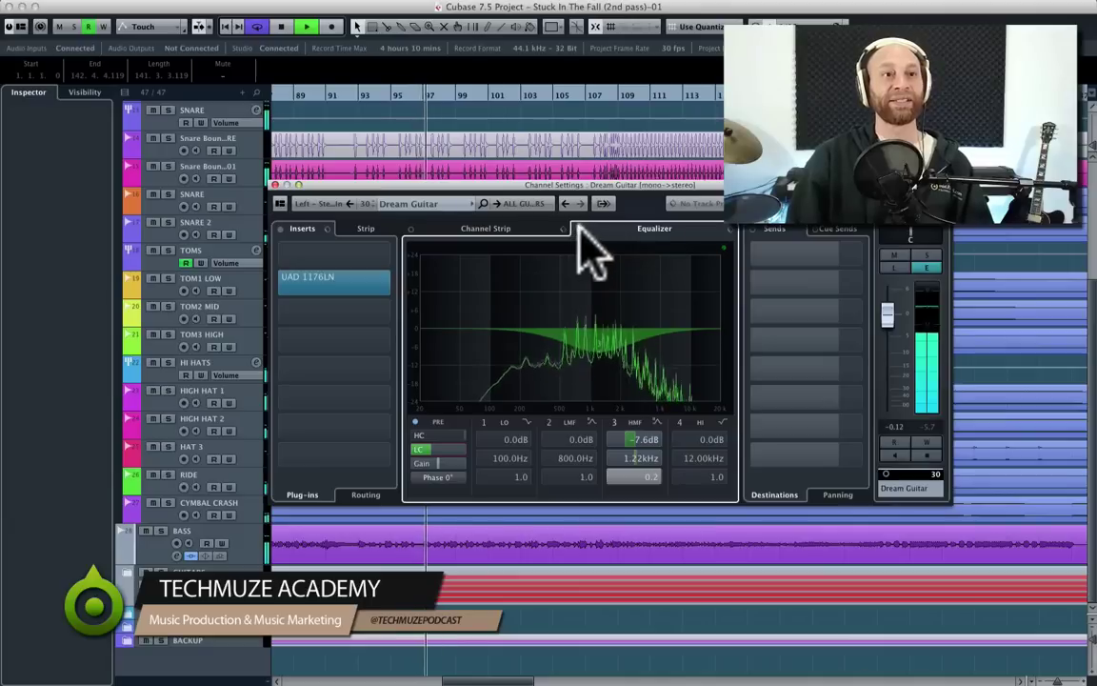
pyautogui.click(578, 229)
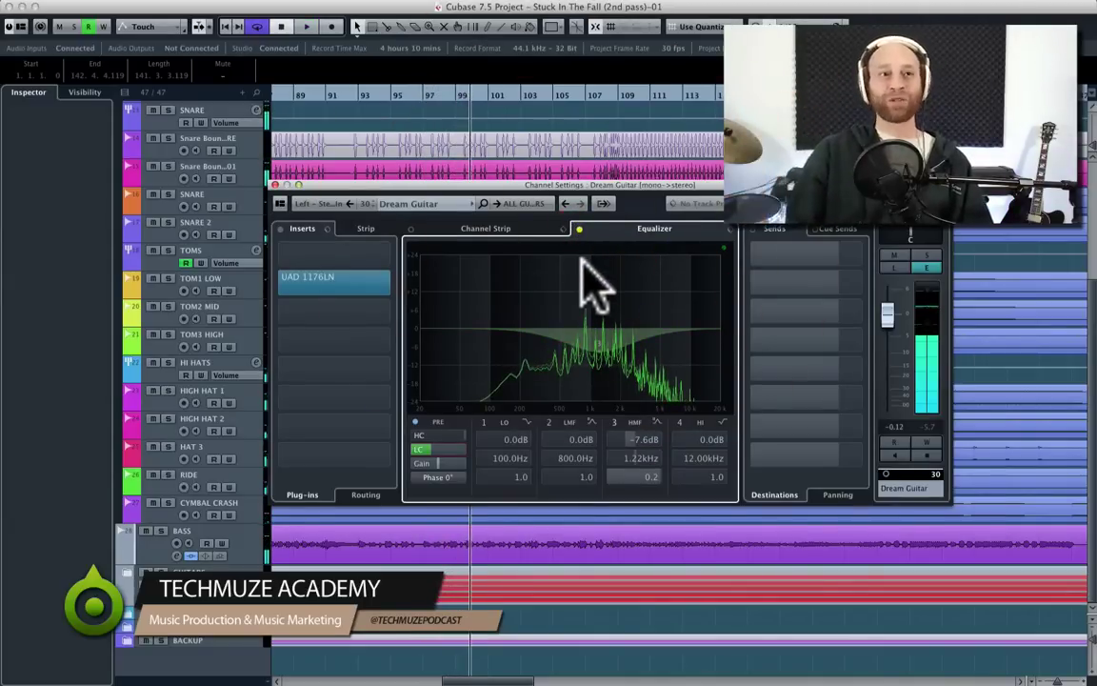
pyautogui.press('space')
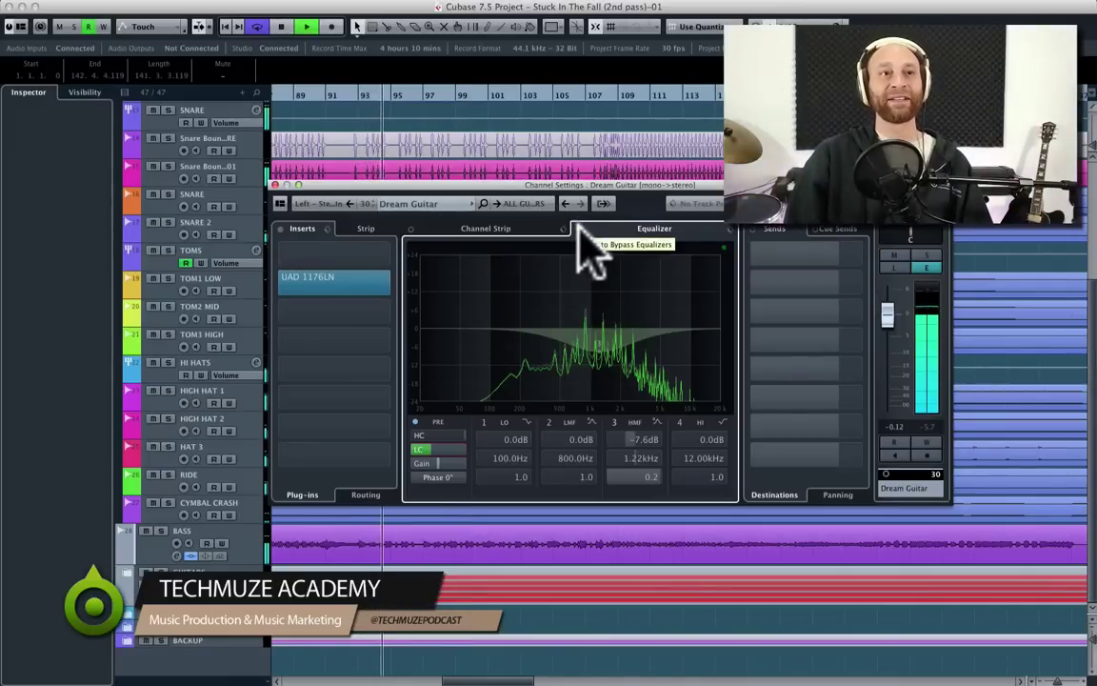
pyautogui.click(578, 230)
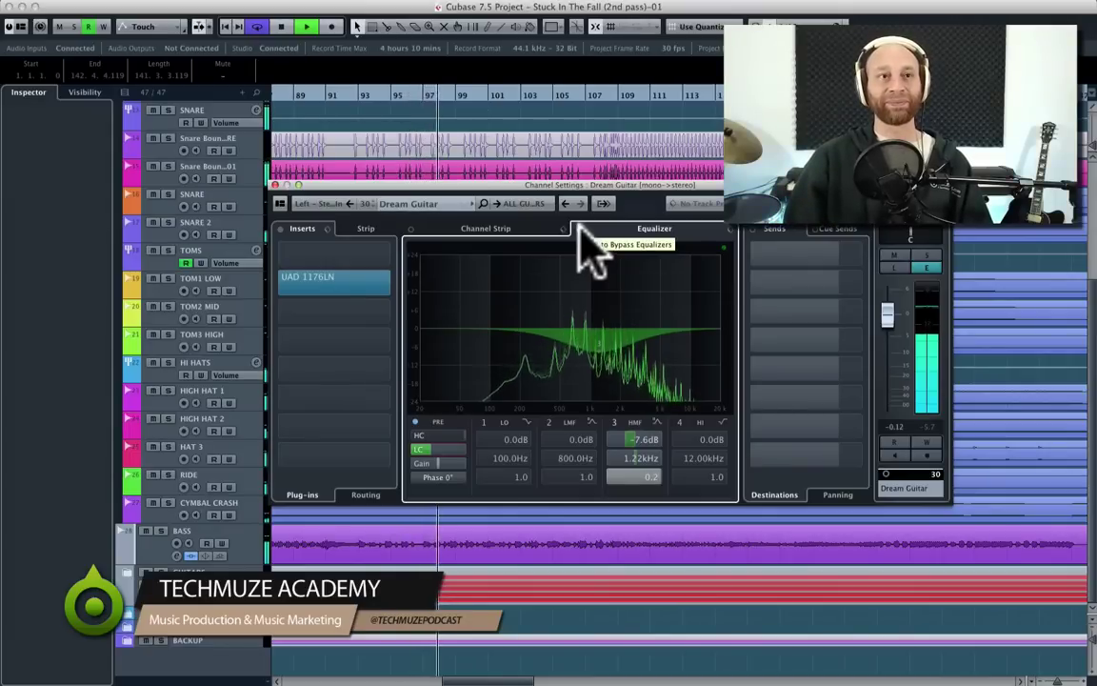
# - Open UAD 1176LN on Dream Guitar, compare the full mix with it bypassed and active, leave it active and close it
pyautogui.click(343, 294)
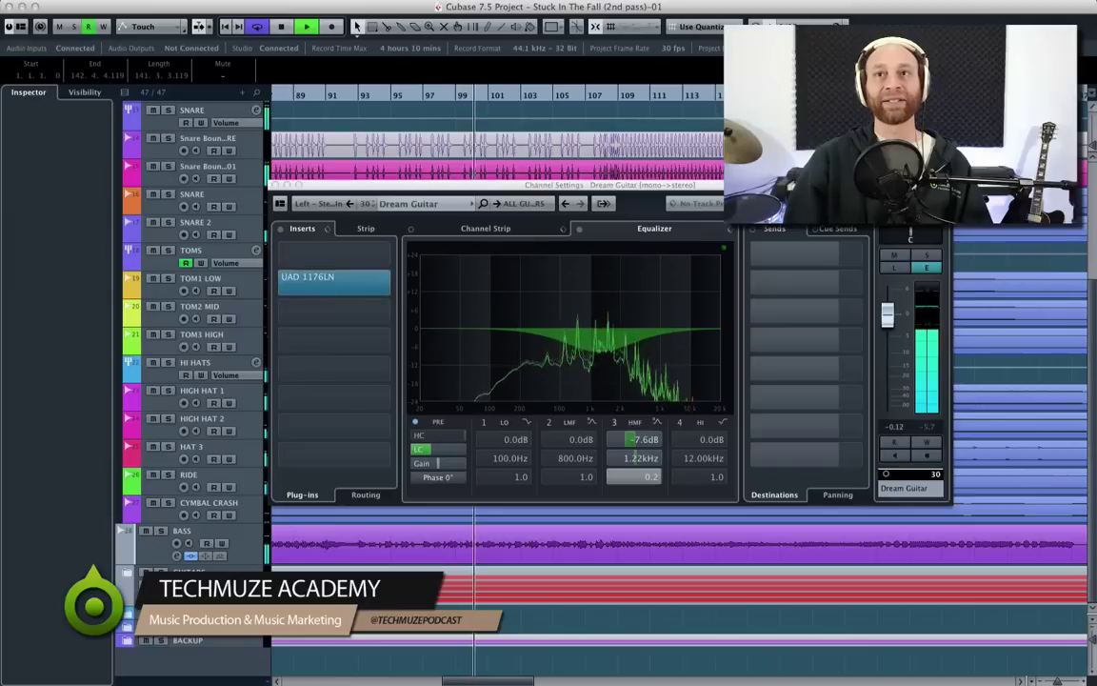
pyautogui.click(627, 255)
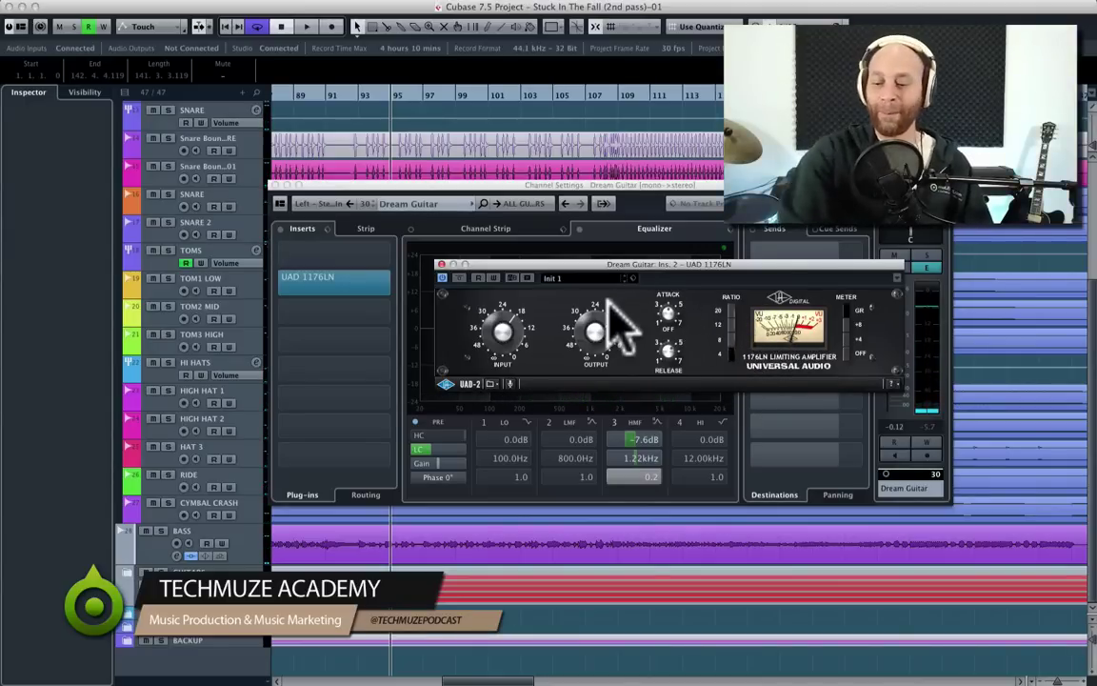
pyautogui.press('space')
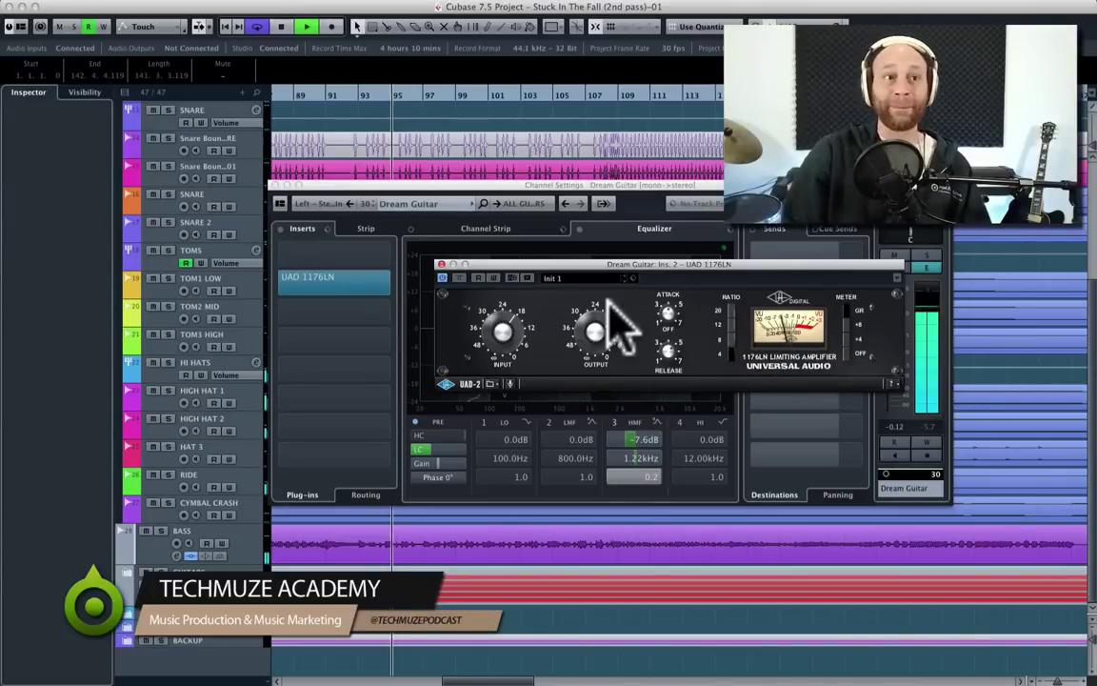
pyautogui.click(459, 279)
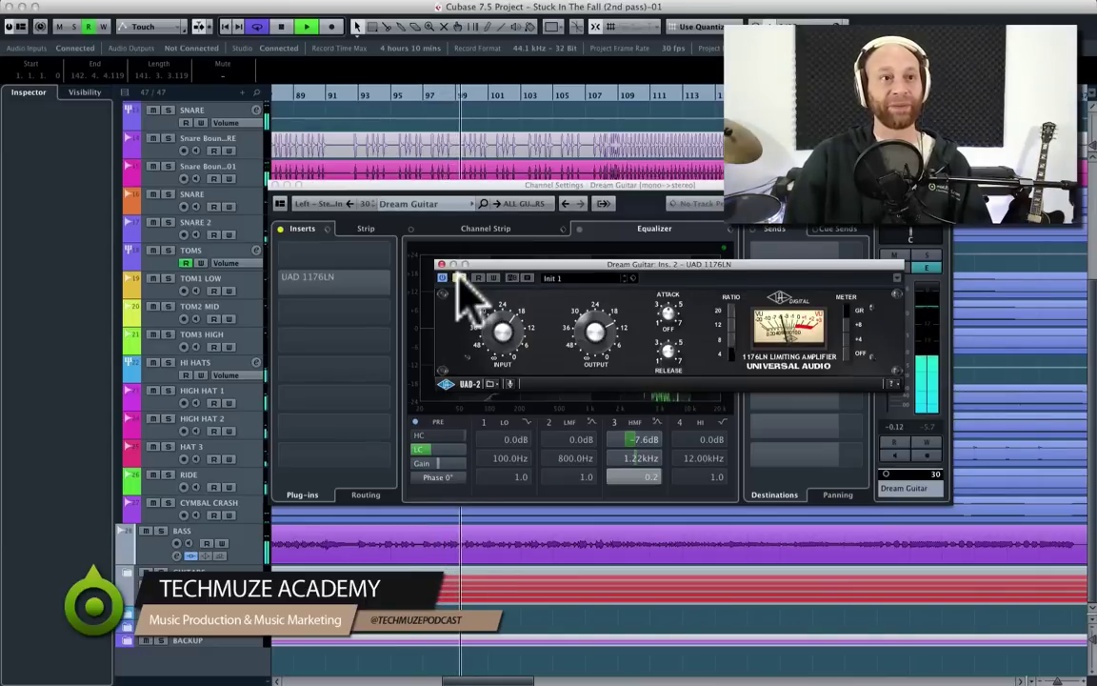
pyautogui.click(458, 278)
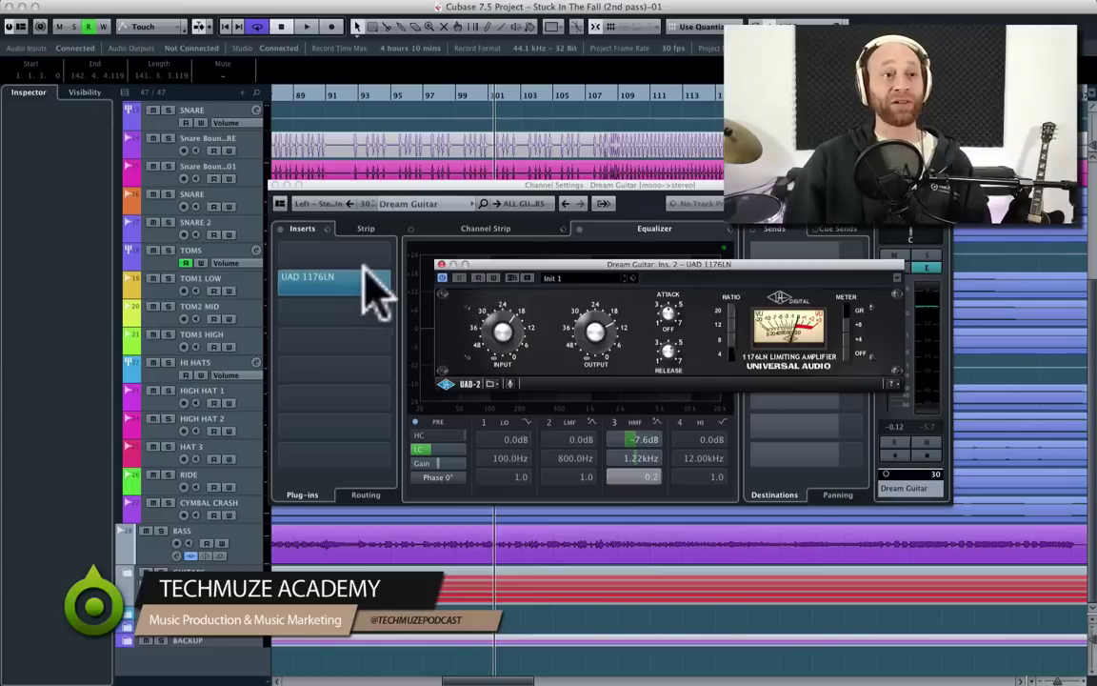
pyautogui.click(441, 263)
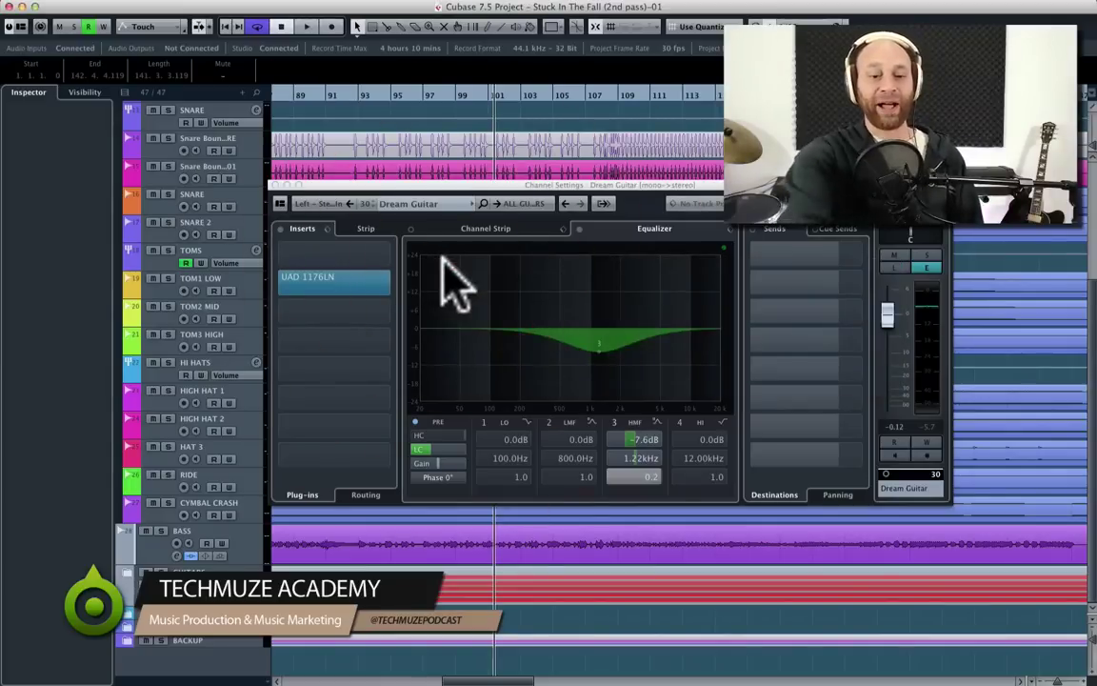
# - Switch to Clean Guitar, solo it and compare its playback with the low-cut filter off and on, leaving the filter on
pyautogui.press('Down')
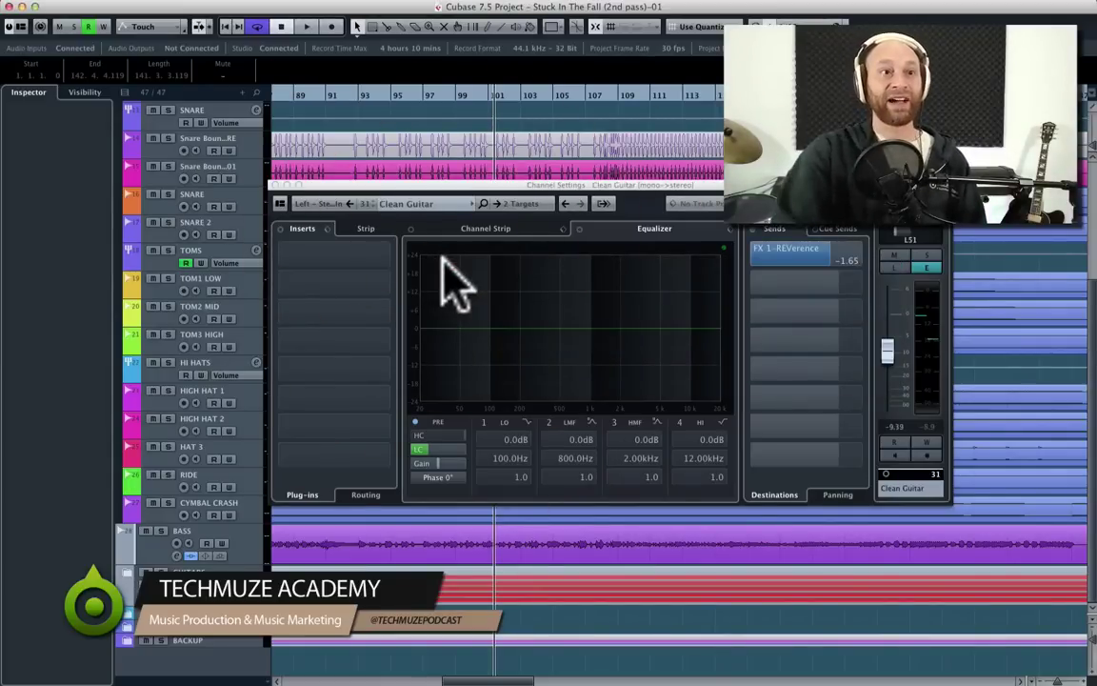
pyautogui.press('s')
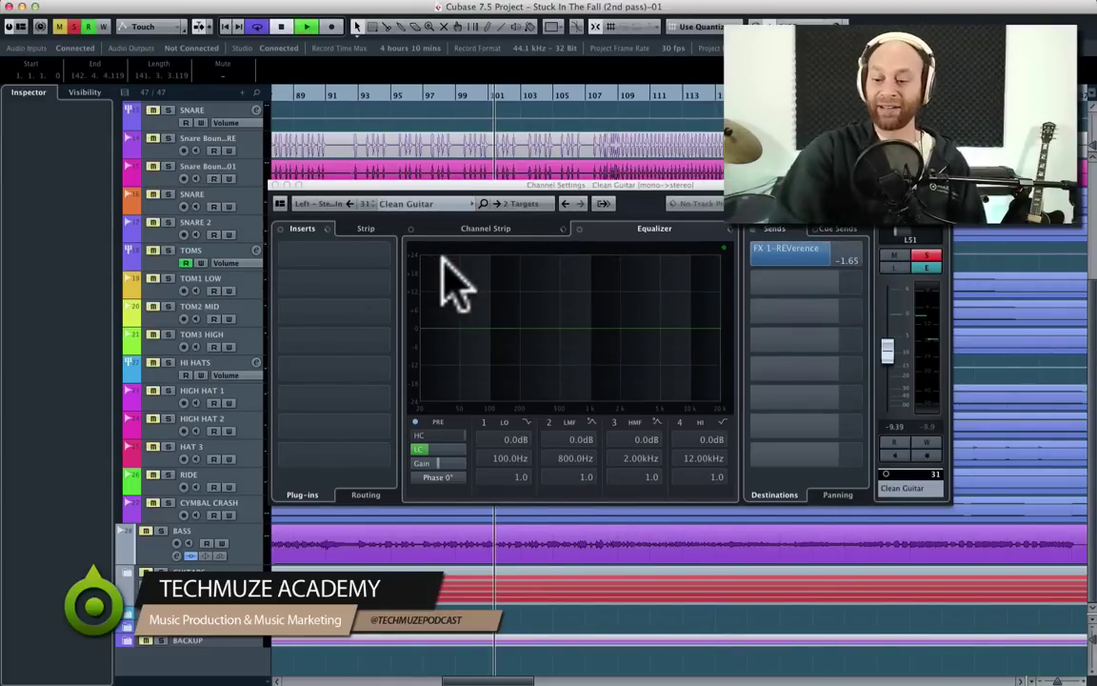
pyautogui.press('space')
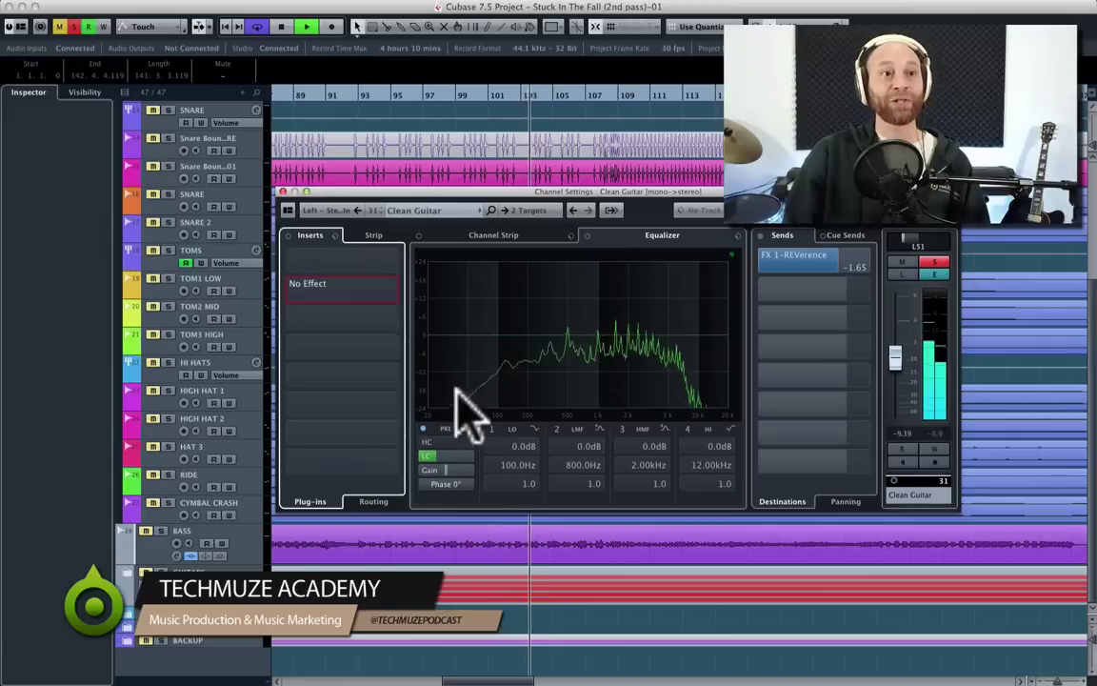
pyautogui.click(424, 455)
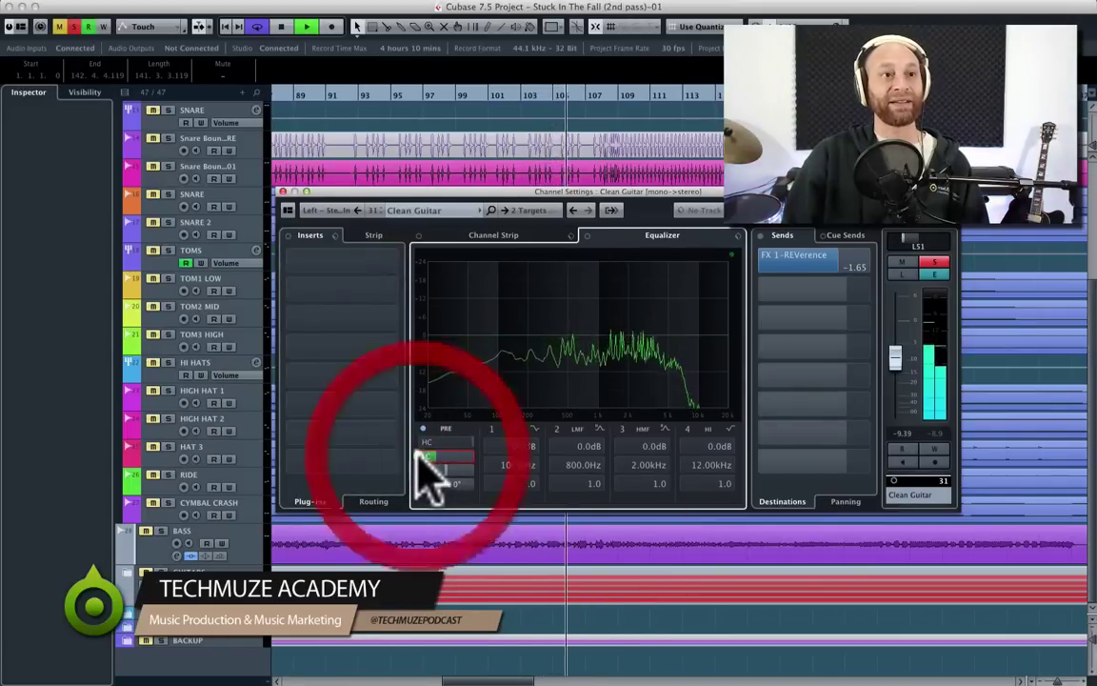
pyautogui.click(423, 455)
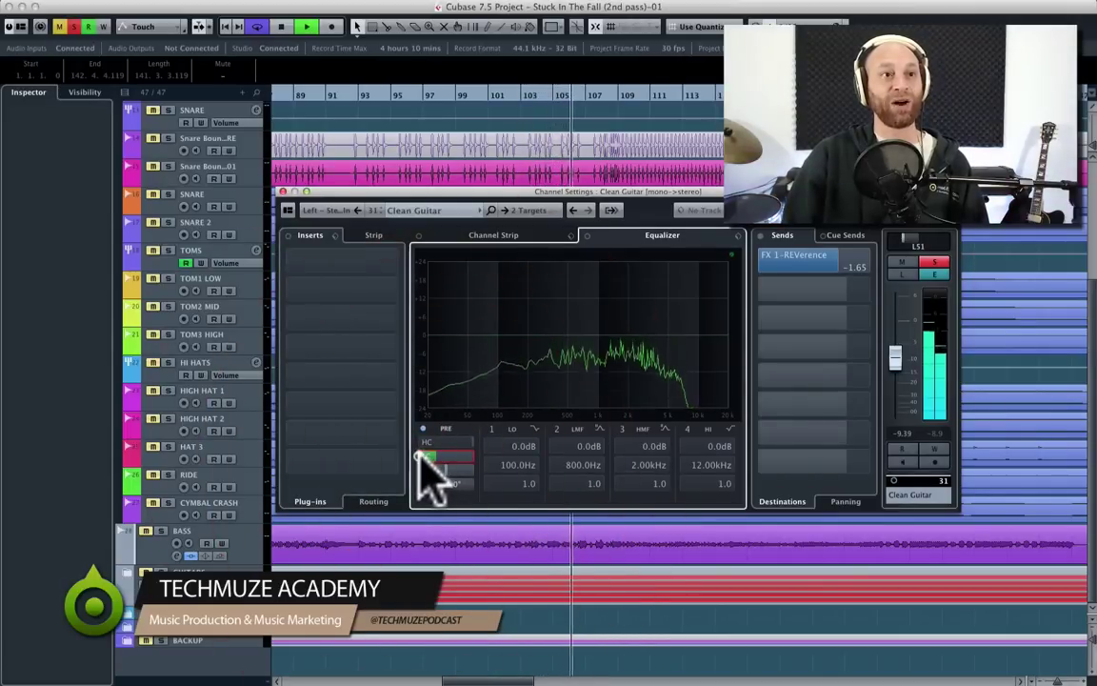
# - Compare Clean Guitar with its FX 1-REVerence send off and on, soloed and in the full mix, leaving the send on
pyautogui.click(762, 259)
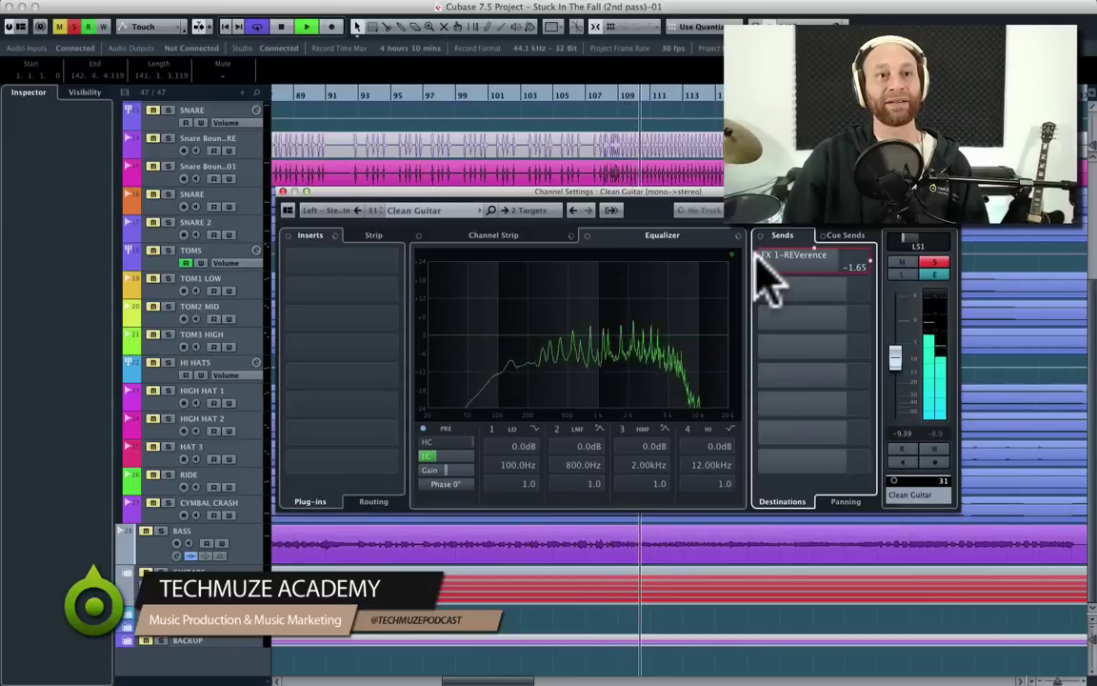
pyautogui.click(762, 259)
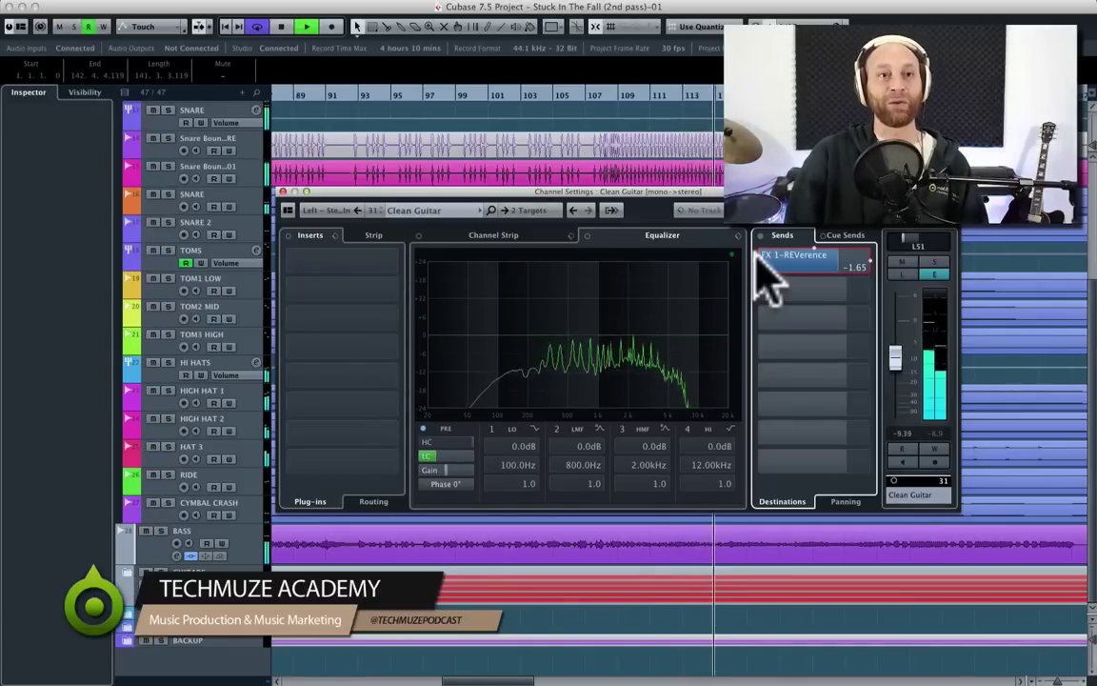
pyautogui.click(759, 269)
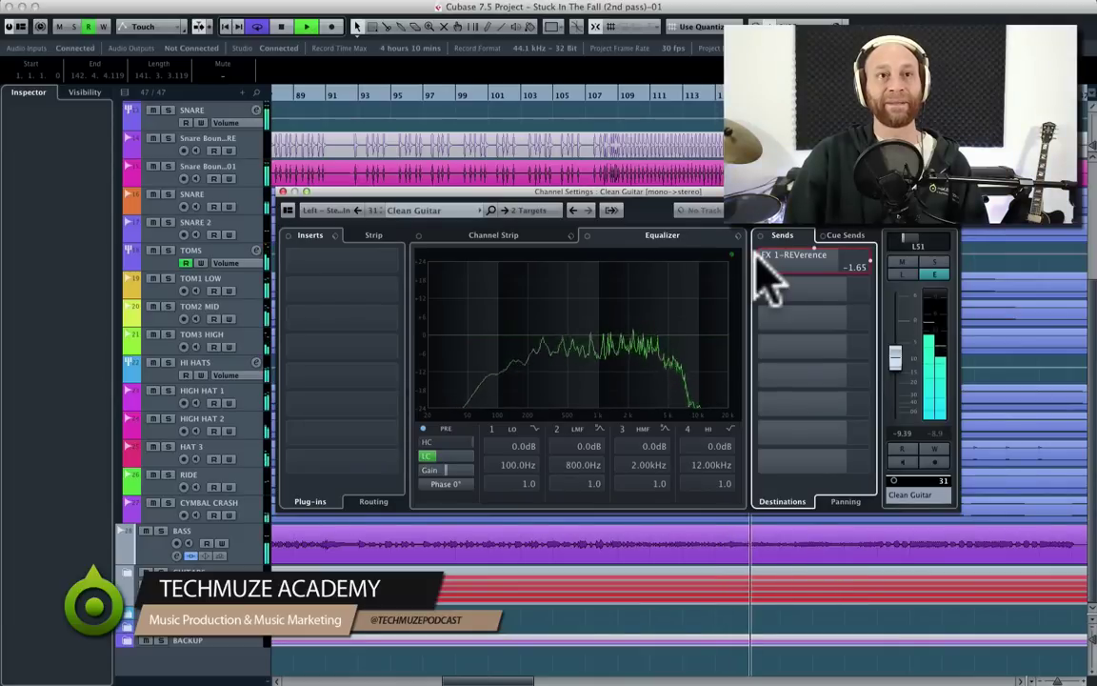
pyautogui.click(758, 257)
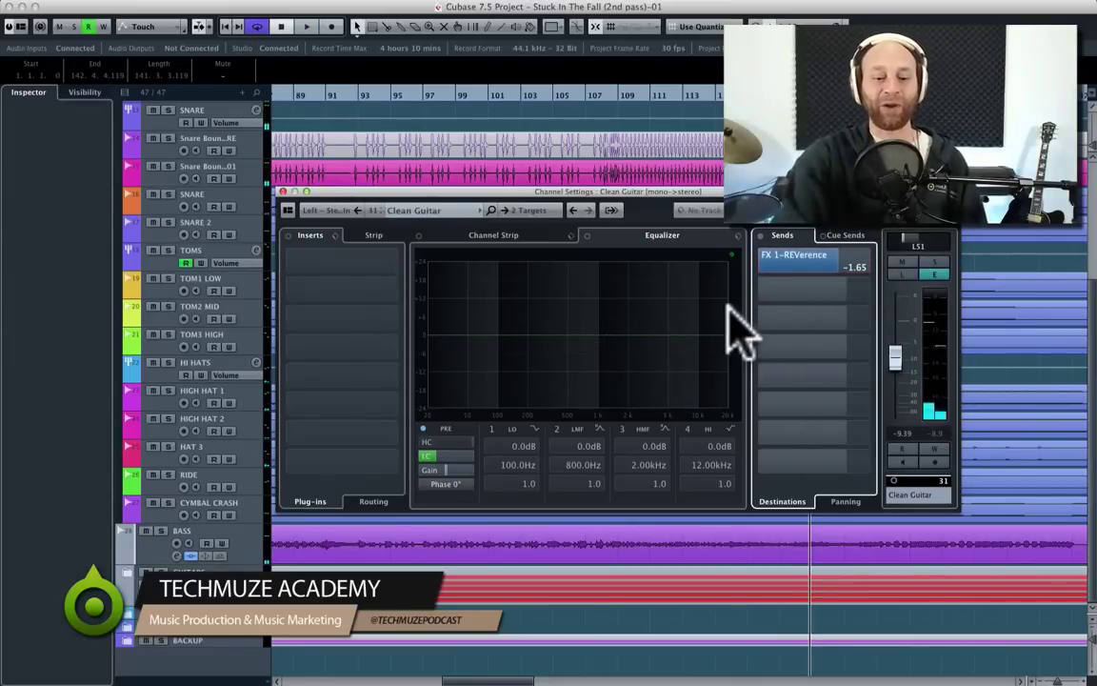
# - Switch to Edgy Pop Guitar, review its filter and EQ settings, and play it soloed
pyautogui.press('Down')
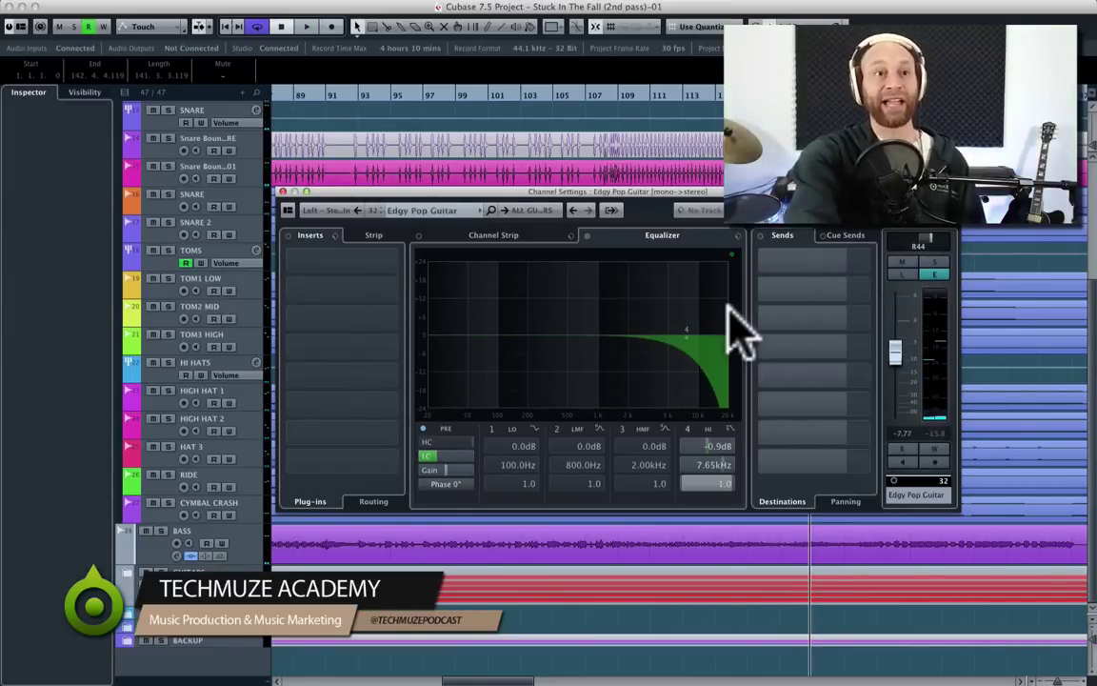
pyautogui.click(625, 185)
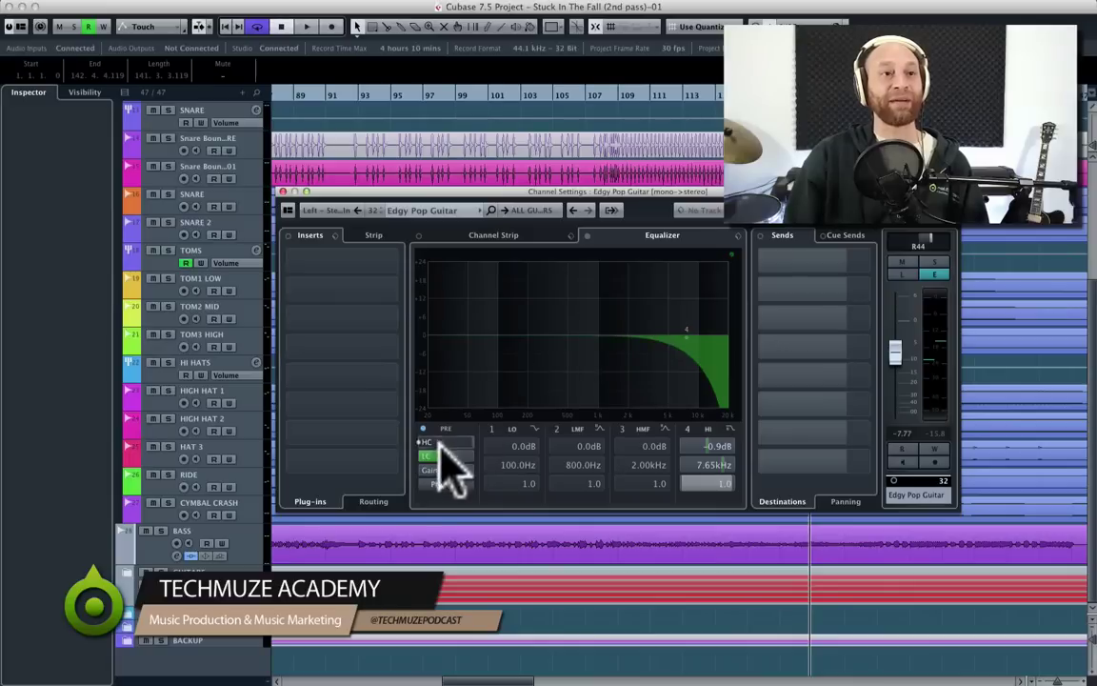
pyautogui.moveTo(435, 458)
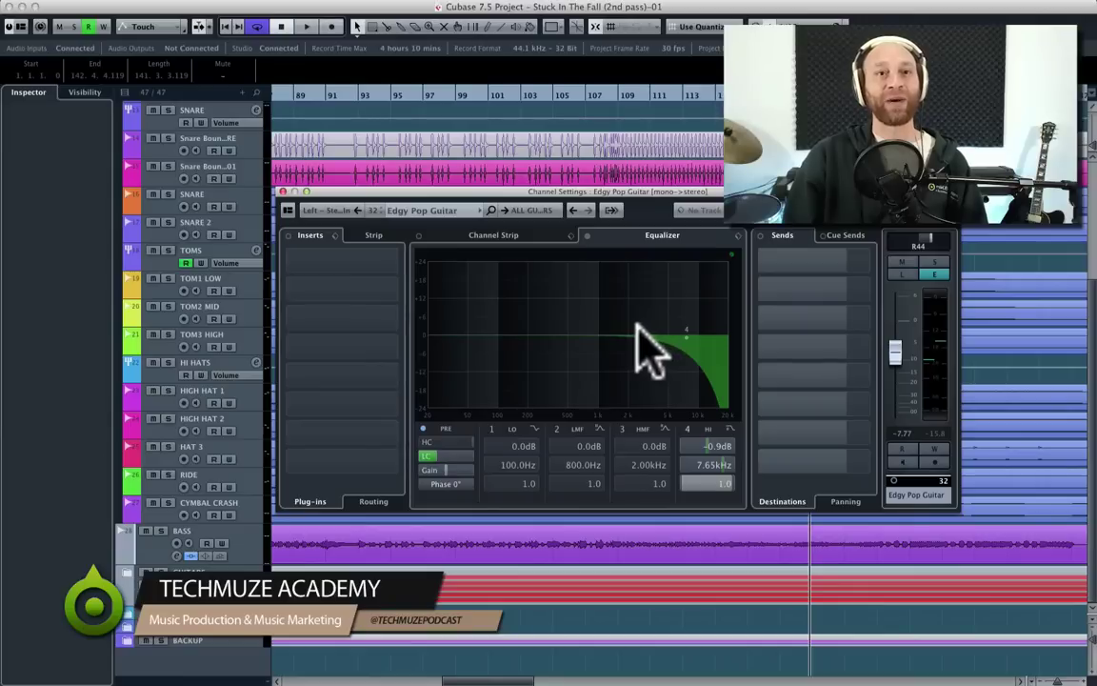
pyautogui.press('s')
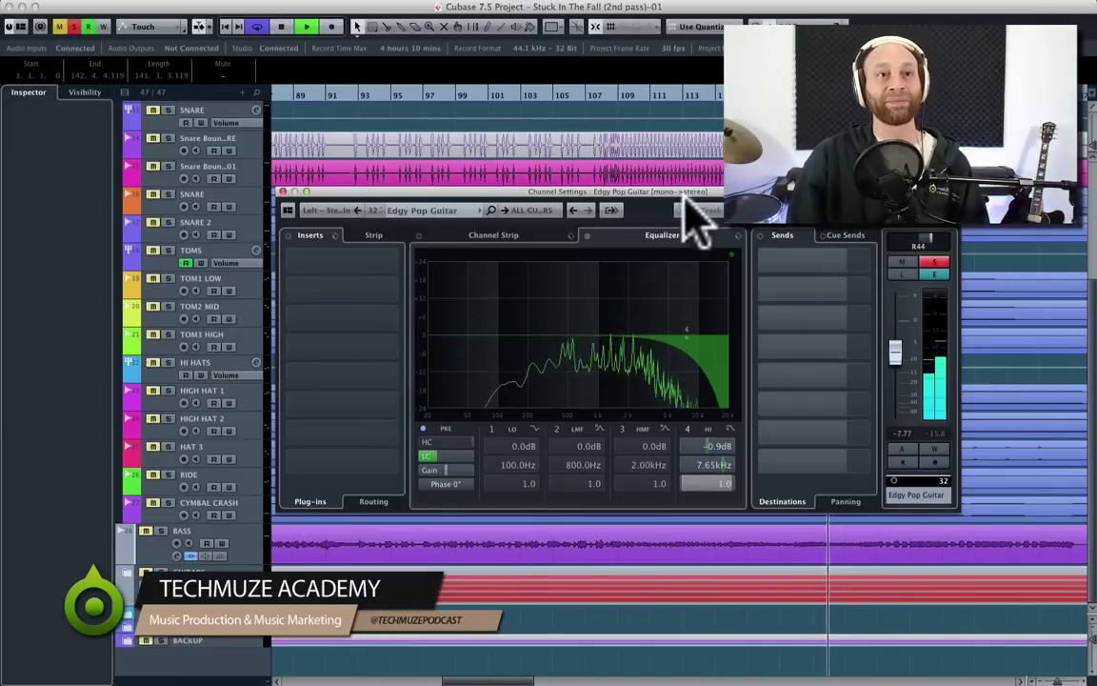
pyautogui.moveTo(685, 198); pyautogui.dragTo(674, 197)
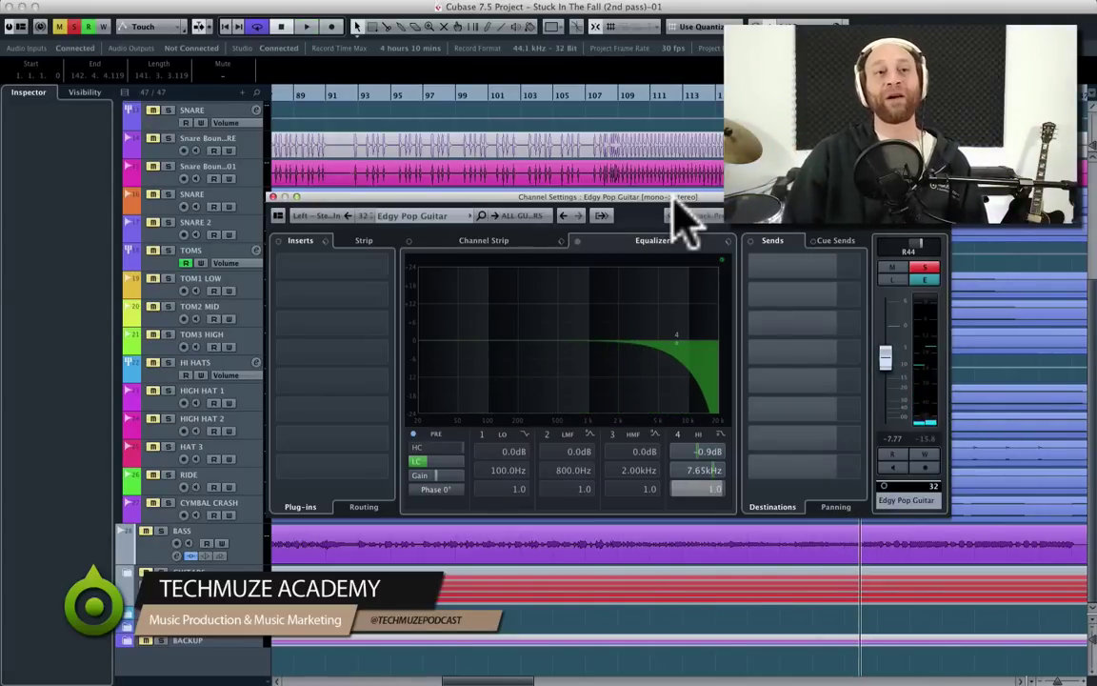
pyautogui.moveTo(672, 198); pyautogui.dragTo(702, 184)
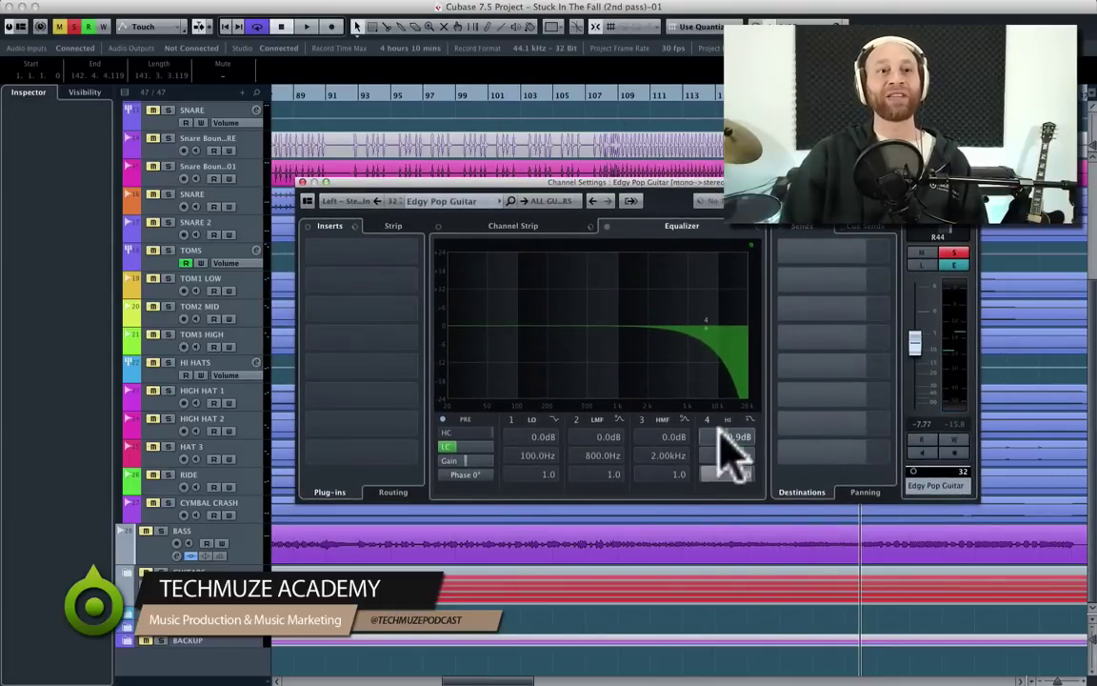
# - Compare the soloed Edgy Pop Guitar with its EQ bypassed and active, leave the EQ active, clear the solo and play the full mix
pyautogui.click(605, 226)
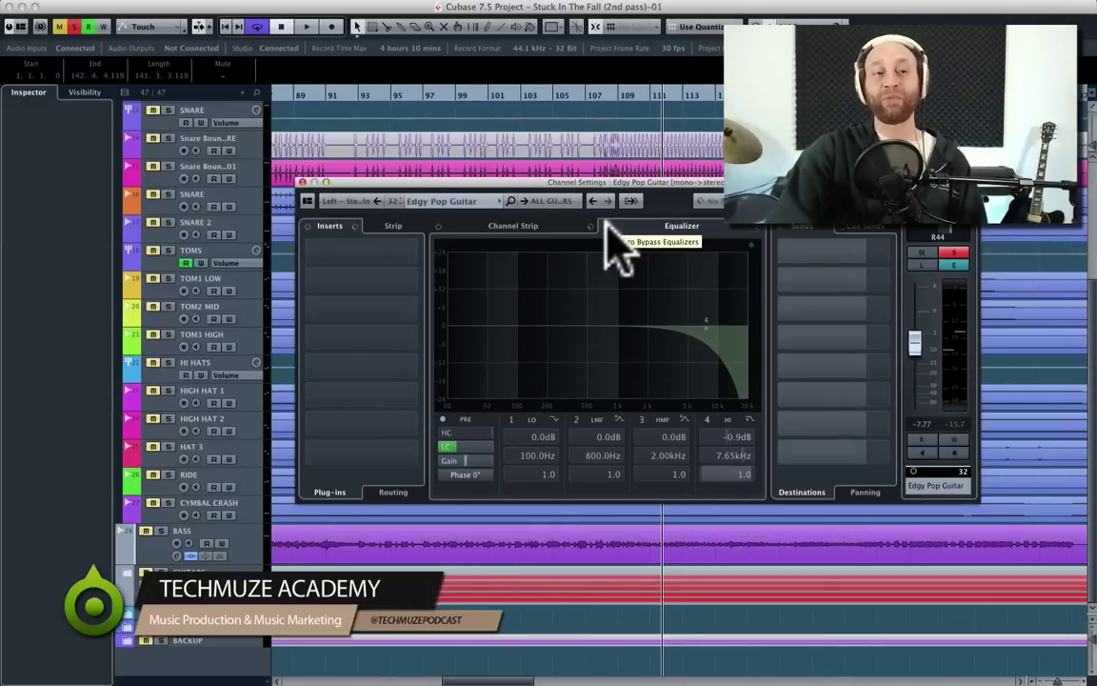
pyautogui.press('KP_Subtract')
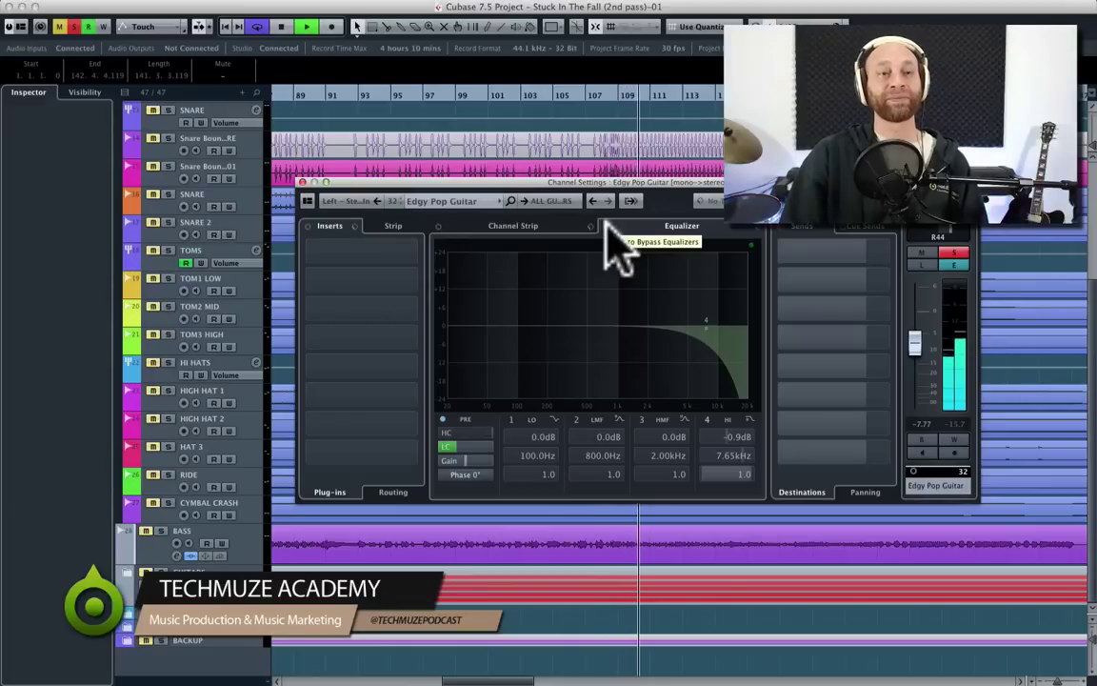
pyautogui.click(607, 227)
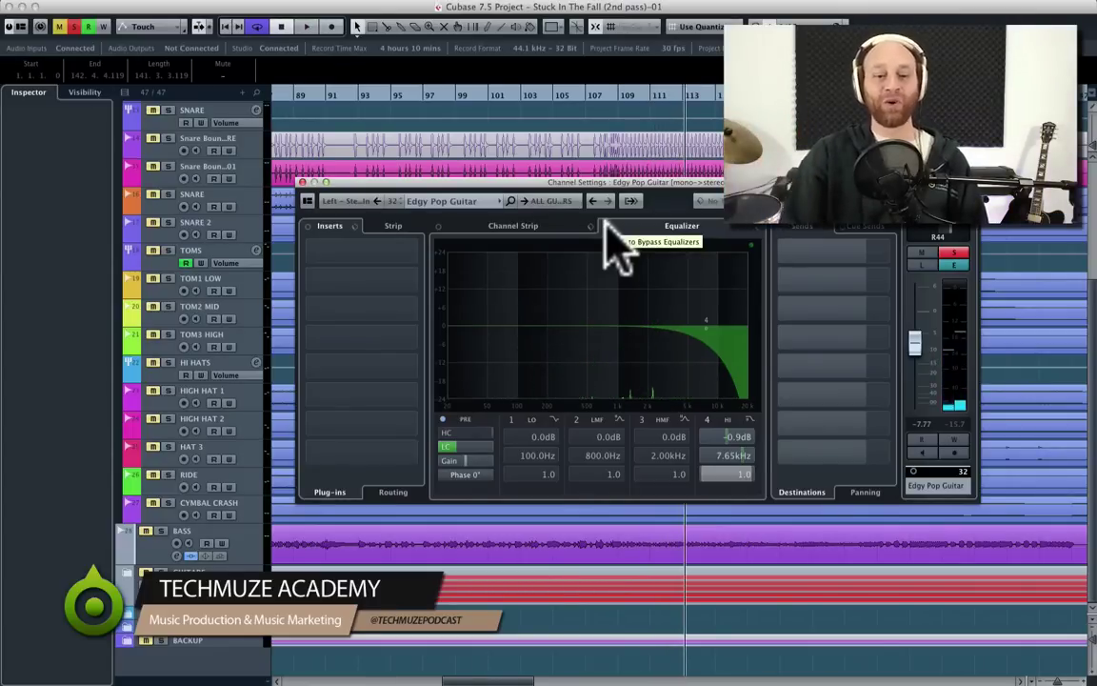
pyautogui.press('s')
pyautogui.press('space')
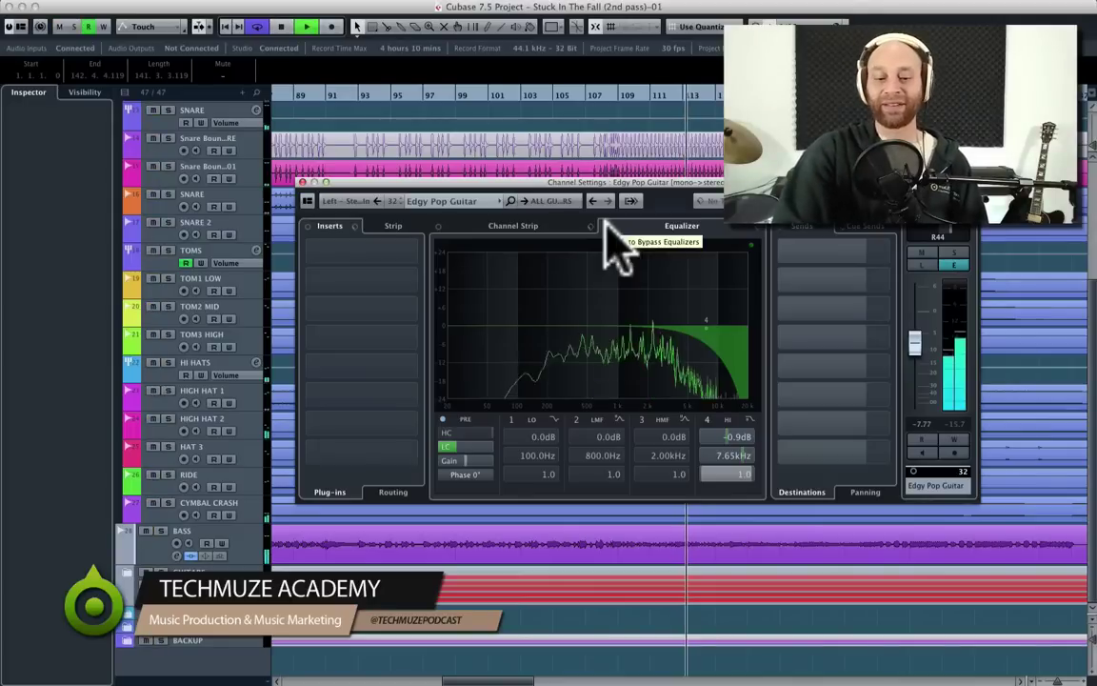
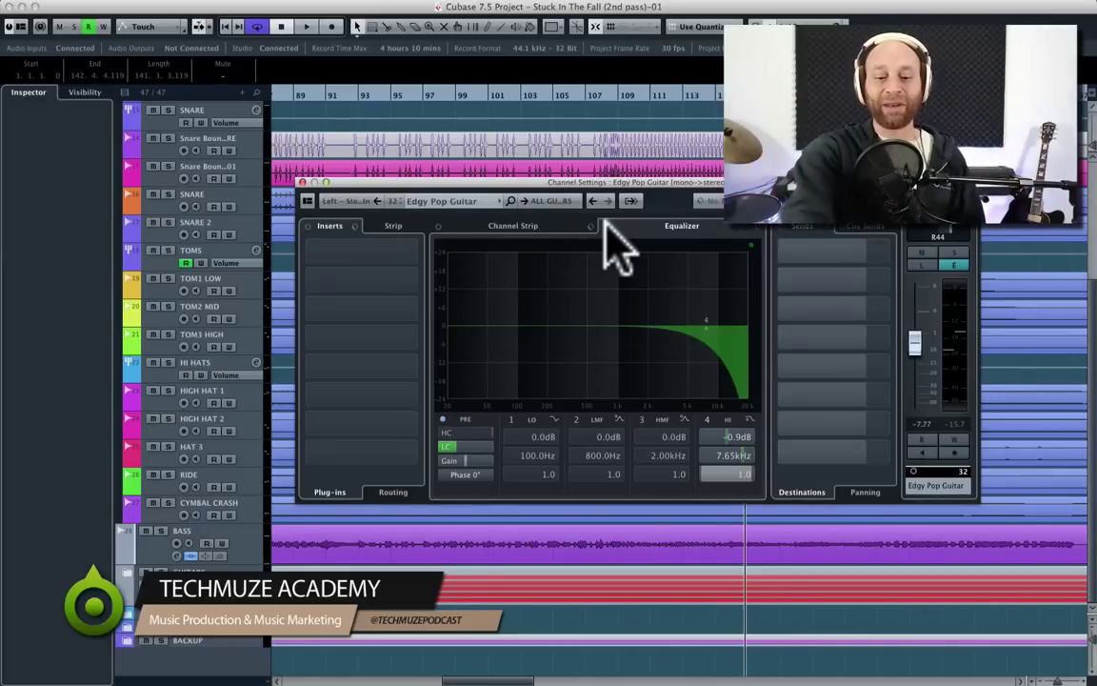
# - Switch to Funk Chorus and play it soloed, then collapse the DRUMS folder and expand the GUITARS folder
pyautogui.press('Down')
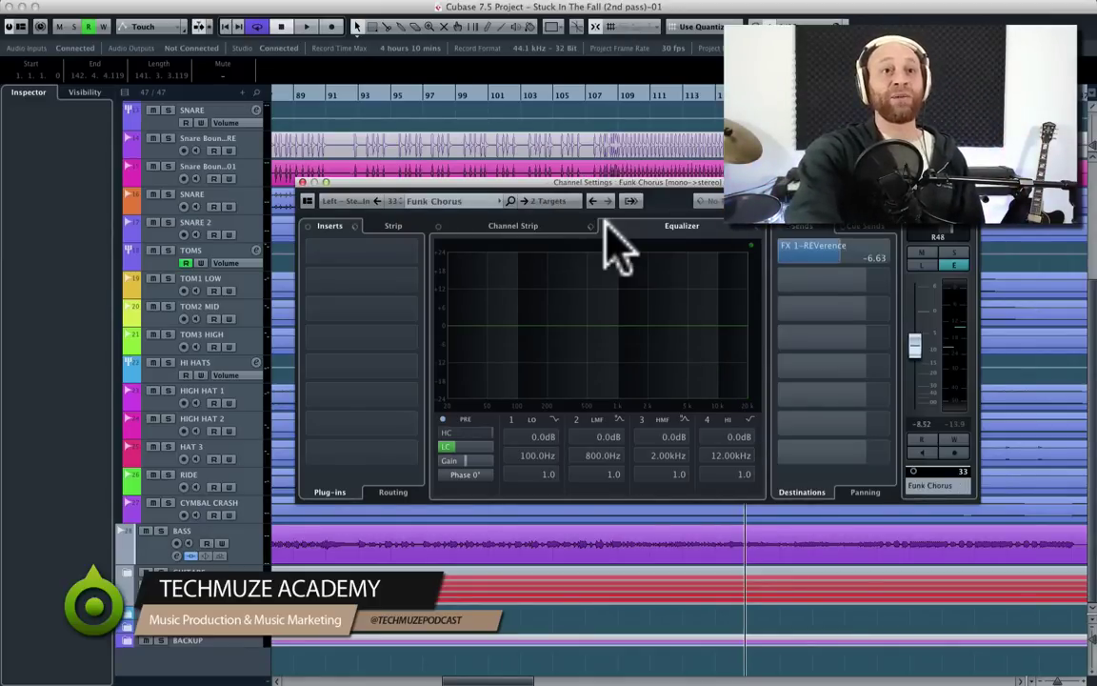
pyautogui.press('s')
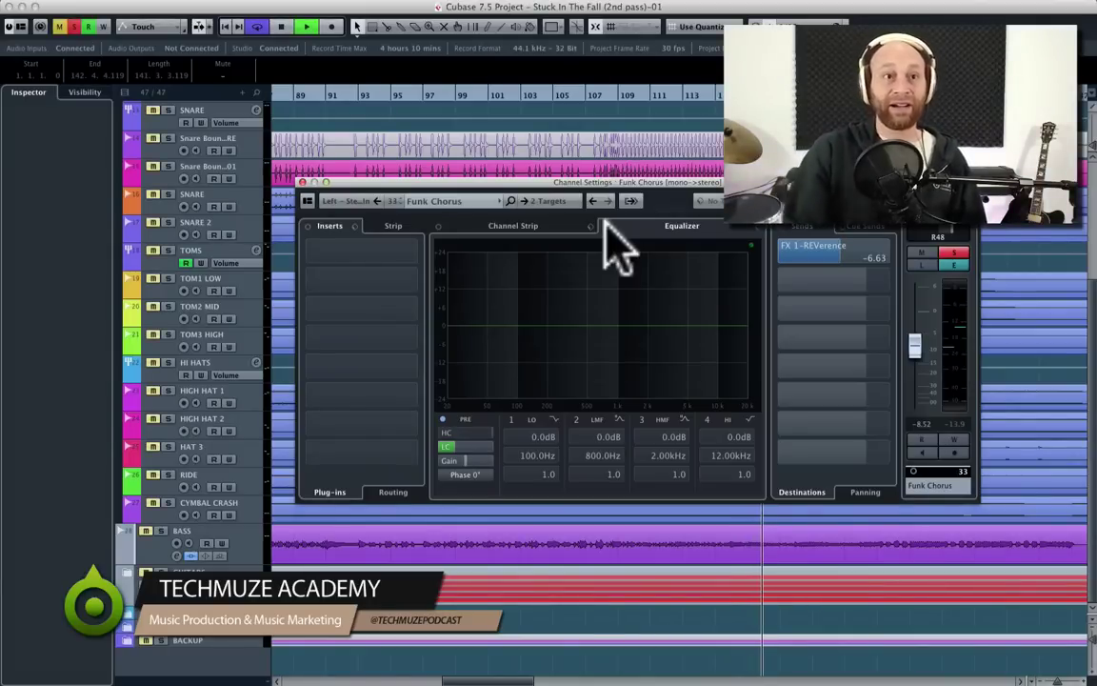
pyautogui.press('e')
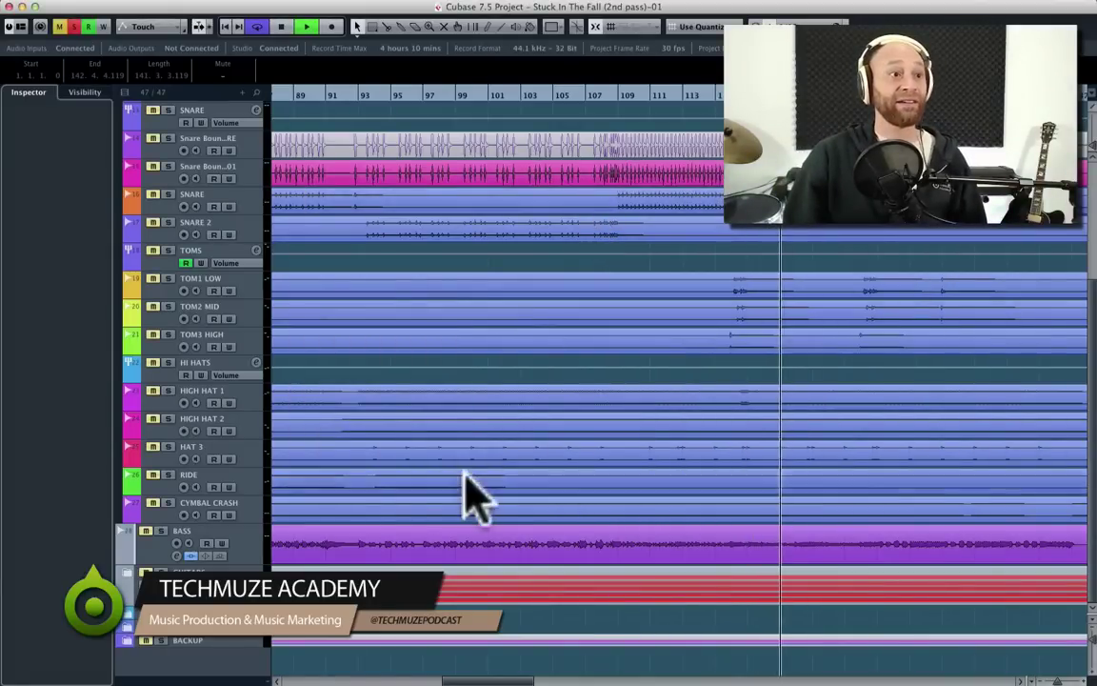
pyautogui.scroll(10, 228, 453)
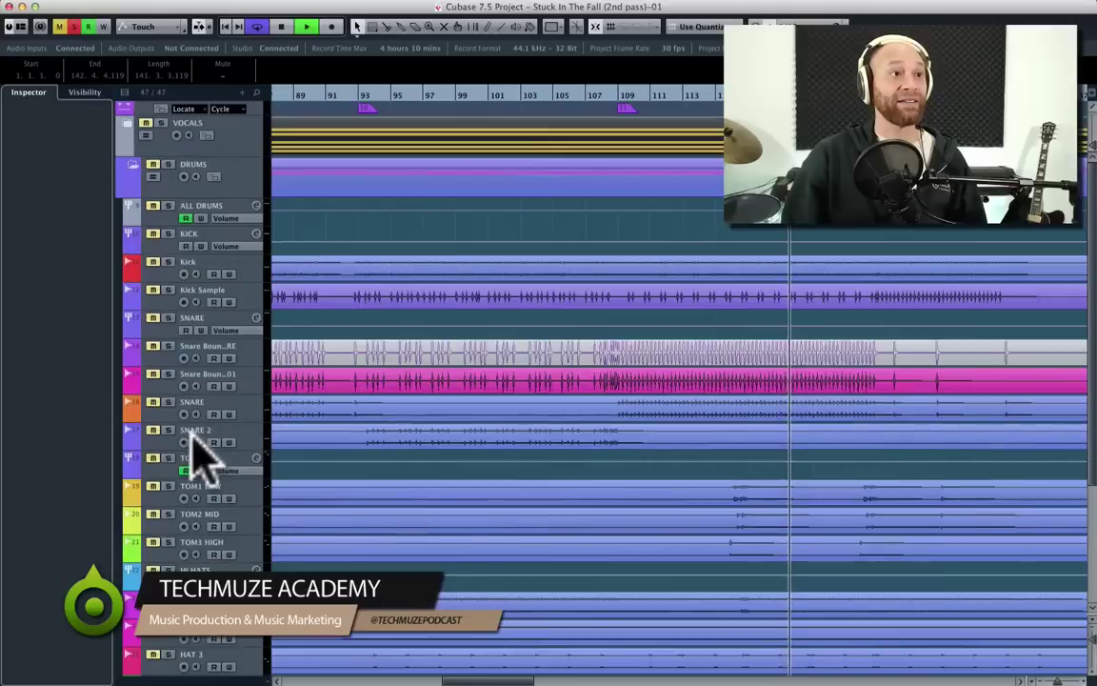
pyautogui.click(142, 176)
pyautogui.click(127, 247)
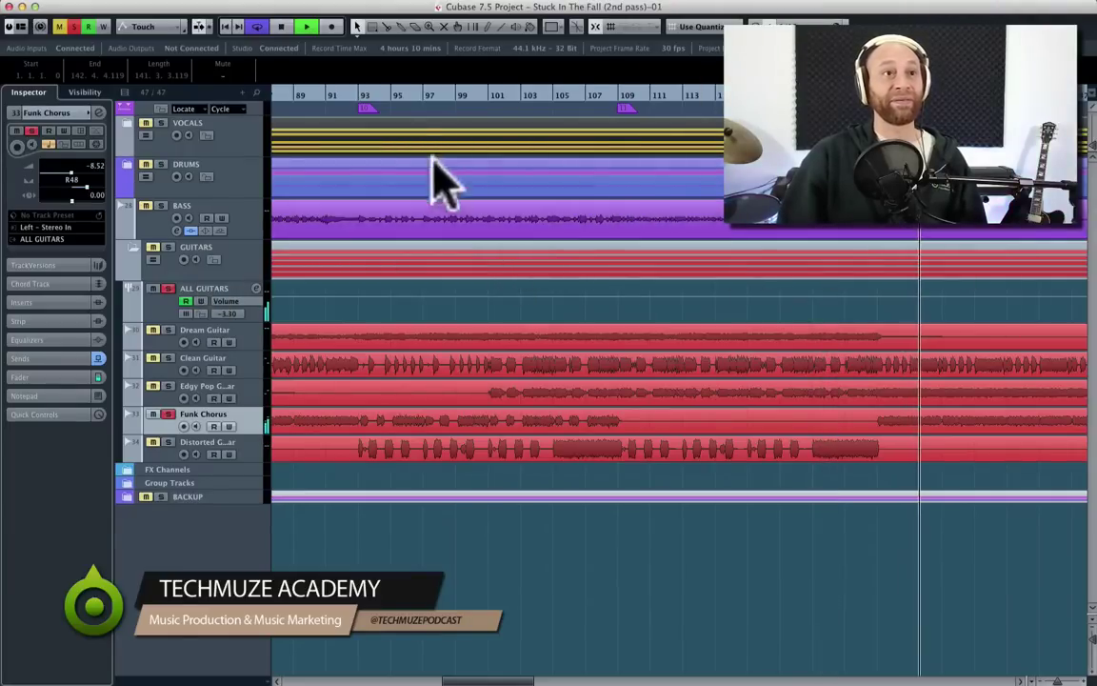
# - Open the Funk Chorus channel settings and compare its soloed playback with the FX 1-REVerence send off and on, leaving the send on
pyautogui.press('e')
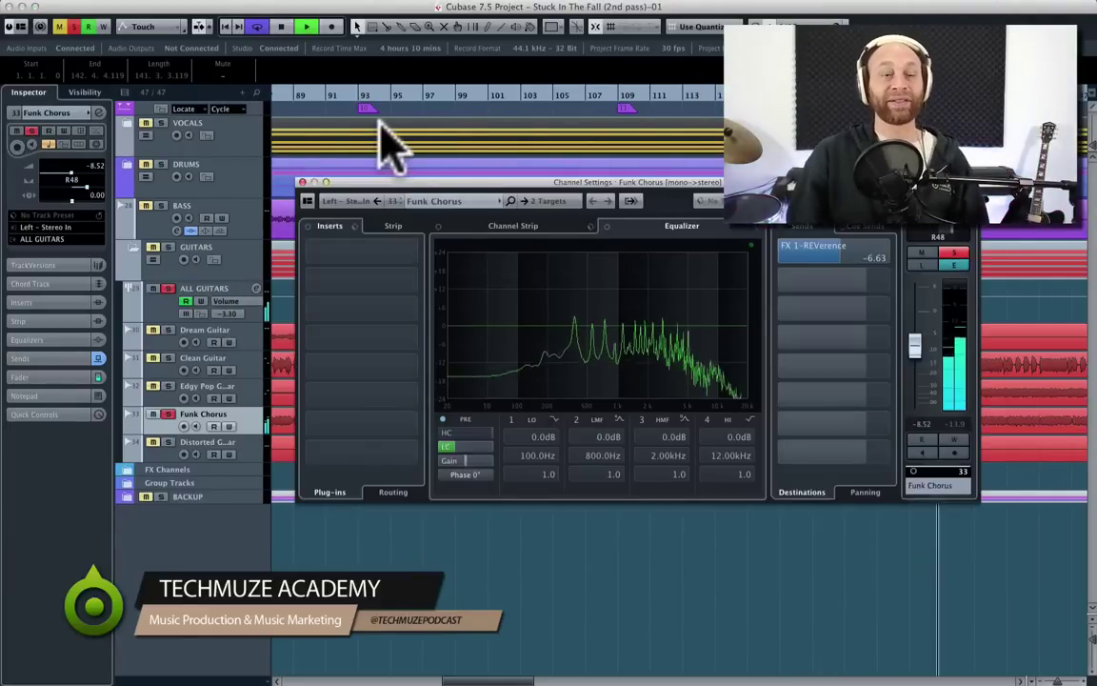
pyautogui.moveTo(468, 186); pyautogui.dragTo(468, 175)
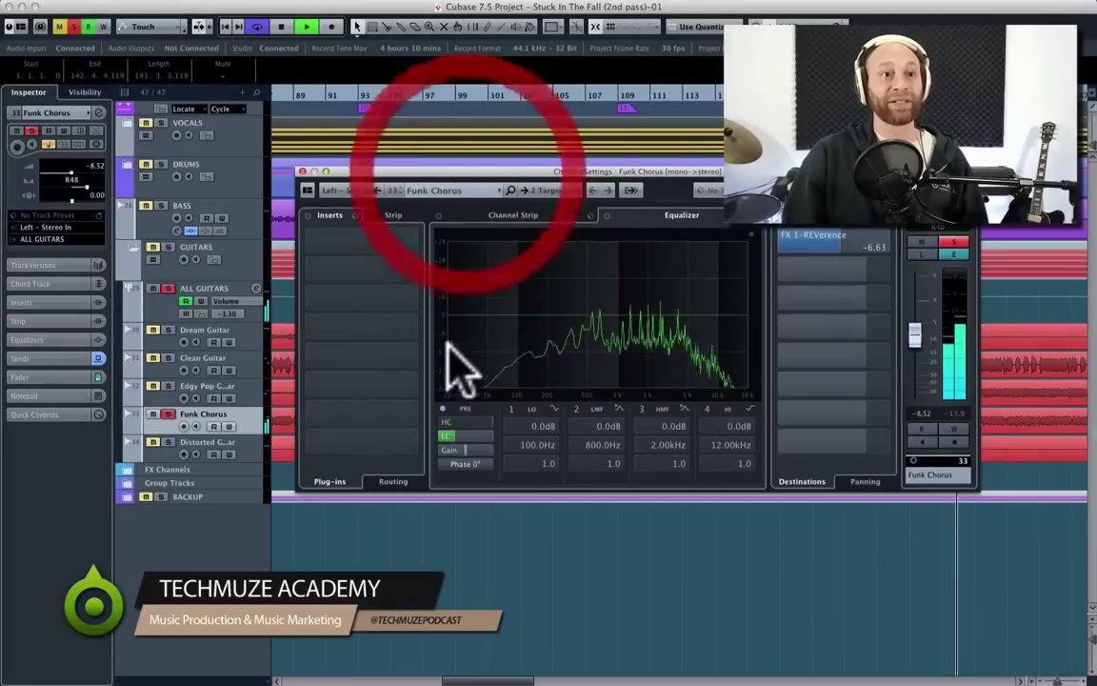
pyautogui.click(776, 240)
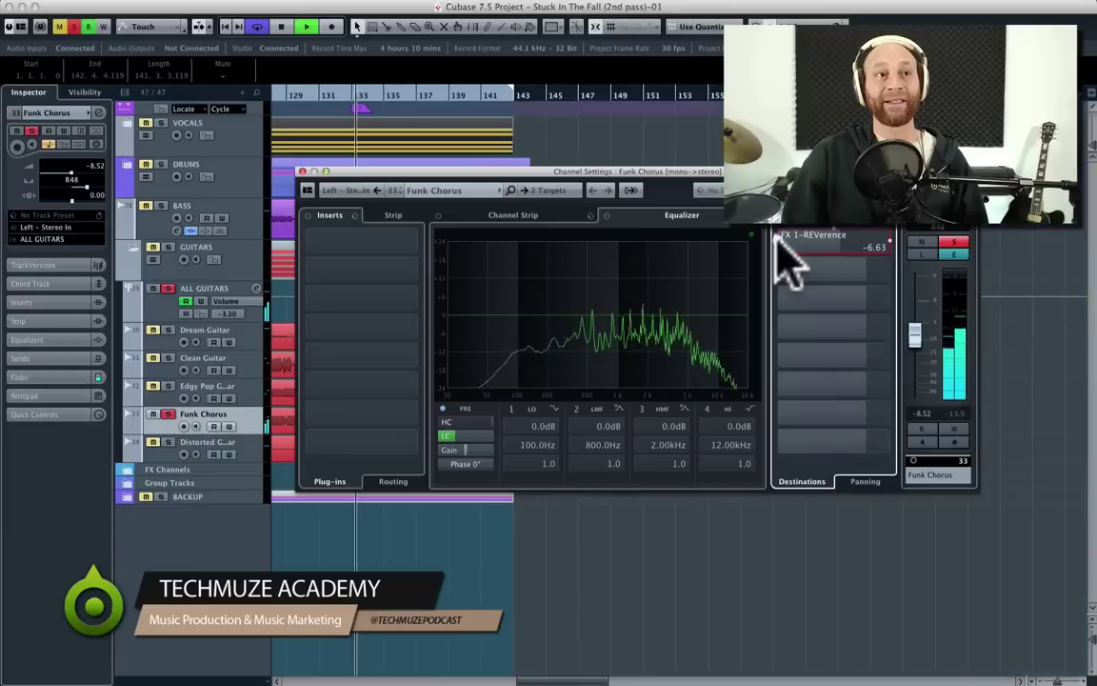
pyautogui.click(777, 242)
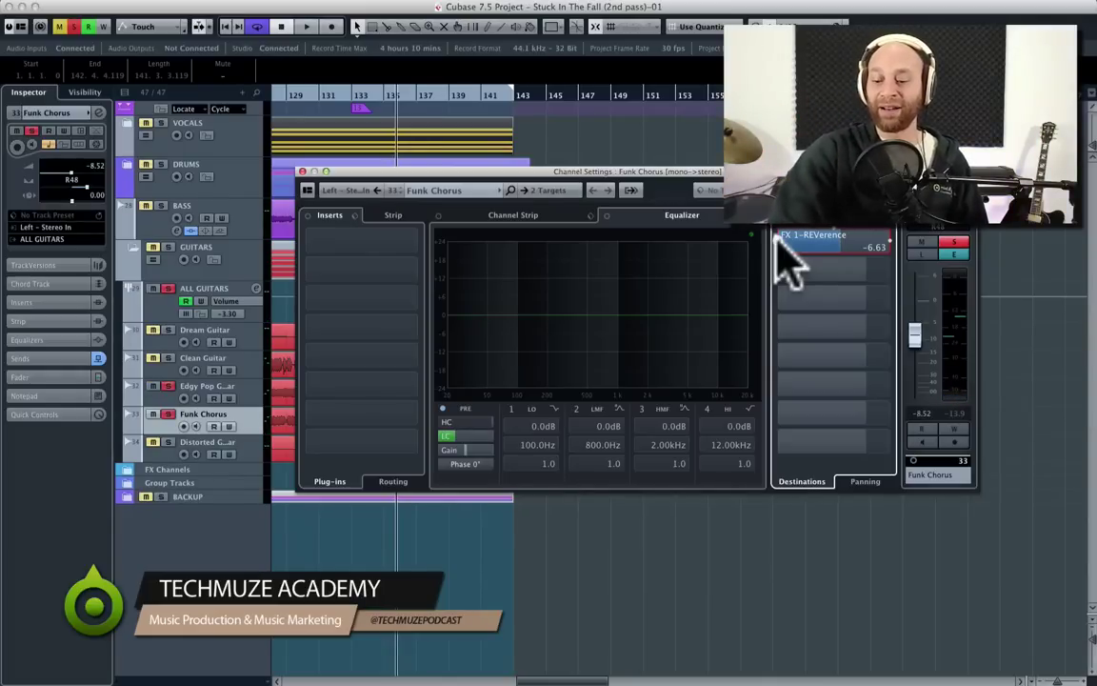
# - Play Funk Chorus together with the soloed Edgy Pop Guitar and compare the sound with Funk Chorus muted and unmuted
pyautogui.press('space')
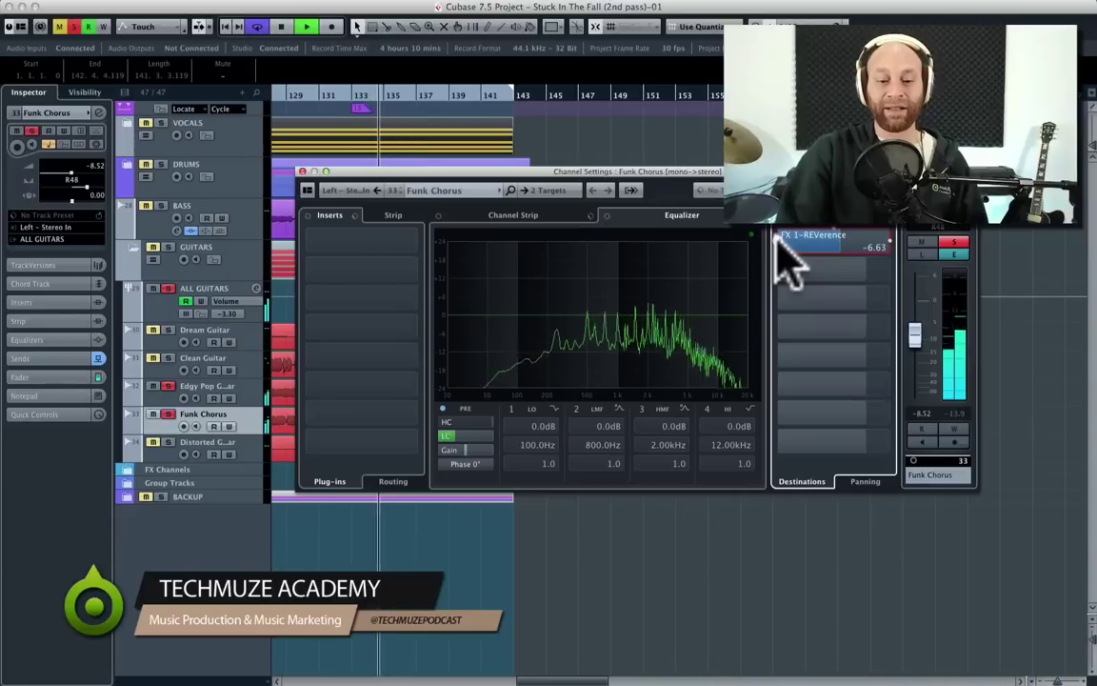
pyautogui.press('s')
pyautogui.press('m')
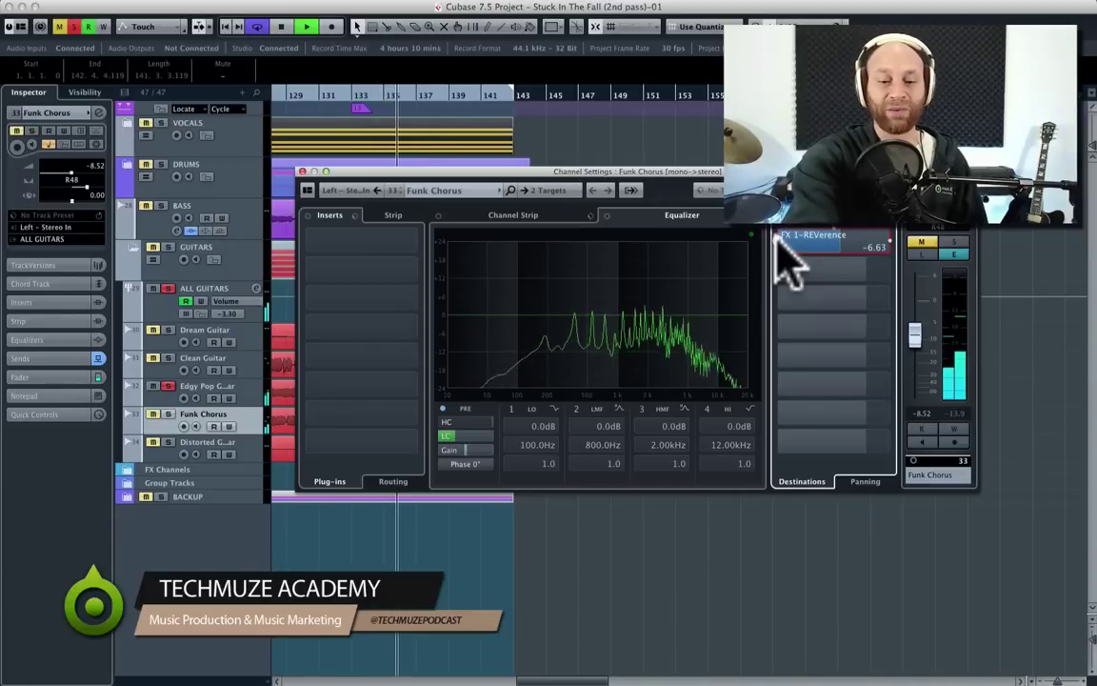
pyautogui.press('m')
pyautogui.press('s')
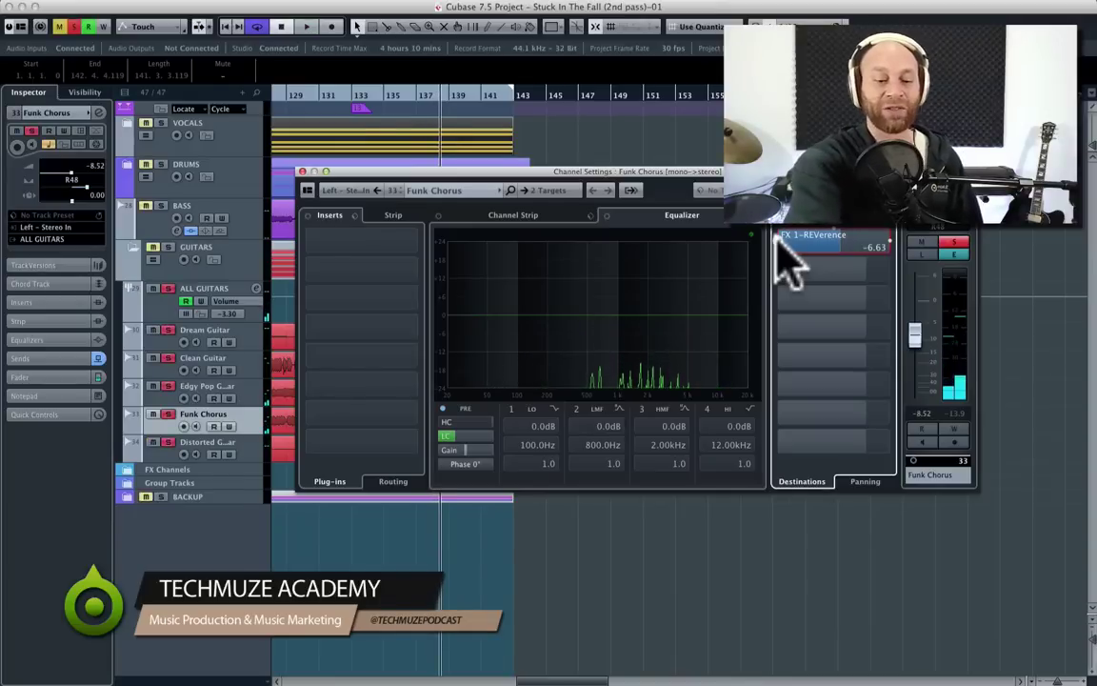
# - Play all the guitars soloed together, jumping back to earlier markers in the song, and stop
pyautogui.press('space')
pyautogui.press('space')
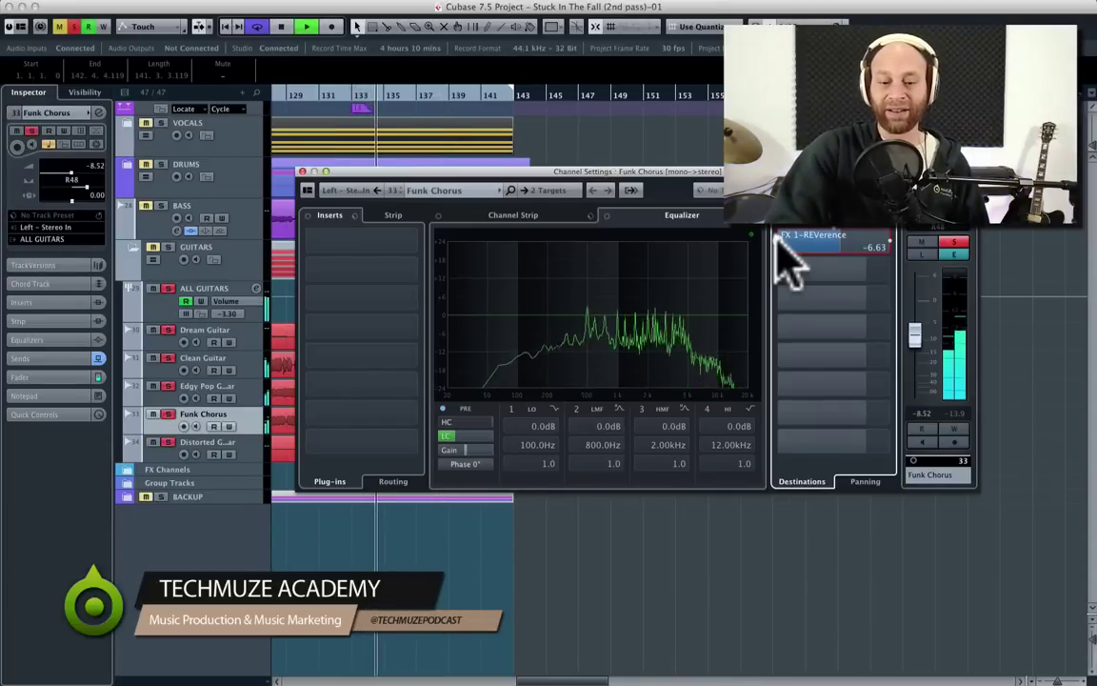
pyautogui.press('KP_1')
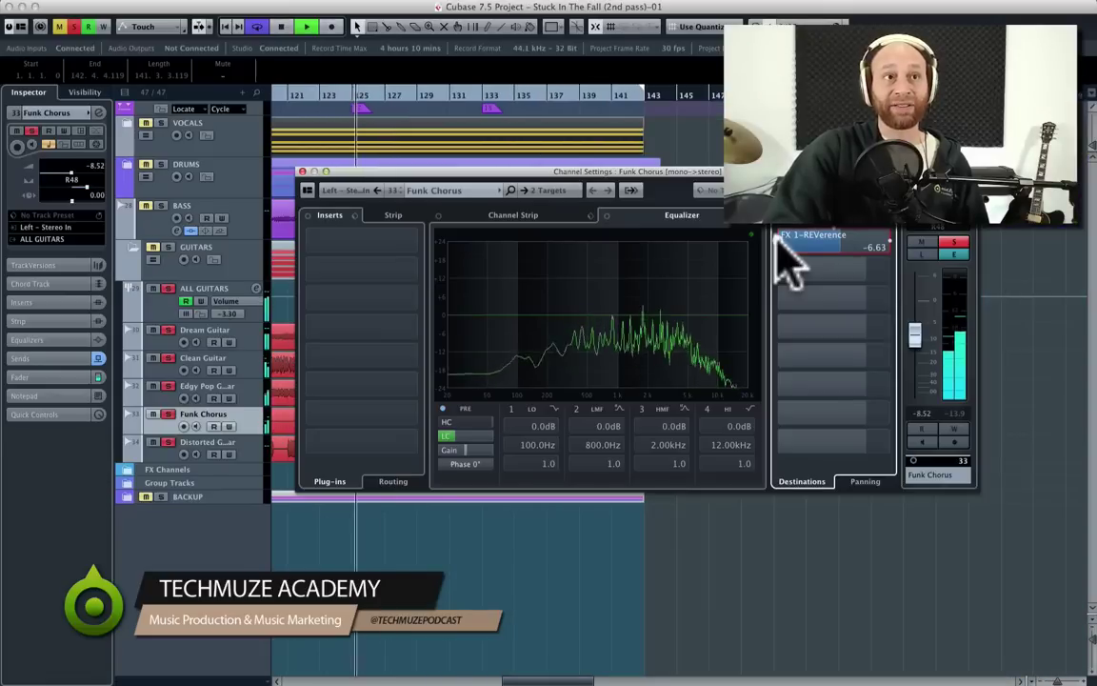
pyautogui.hotkey('shift', 'b')
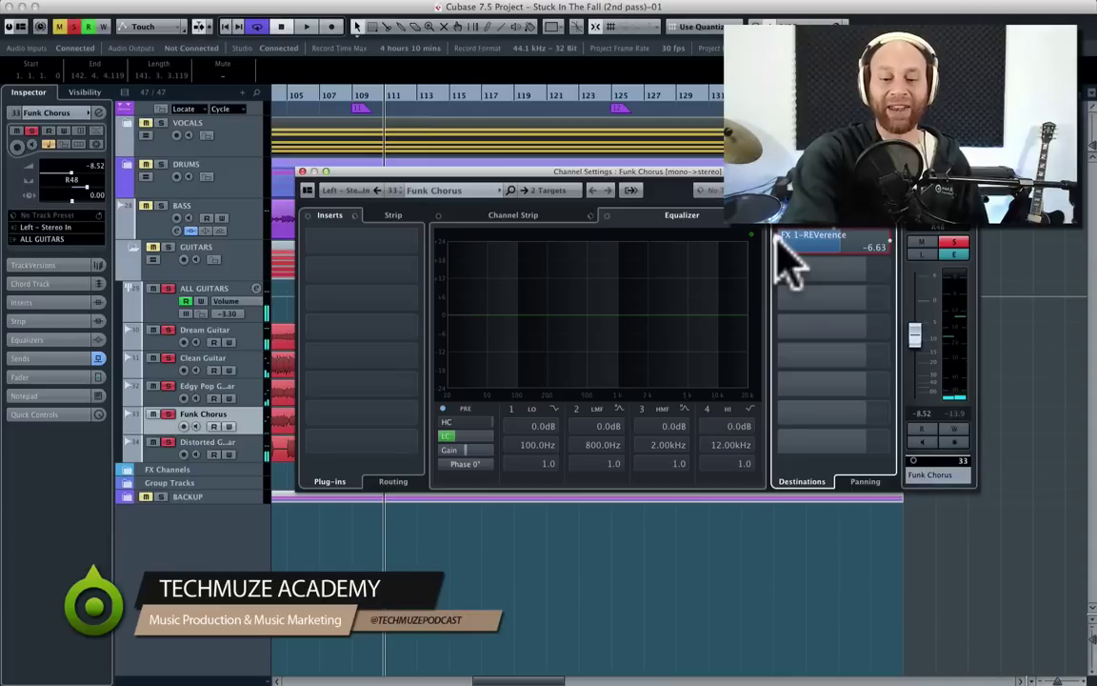
# - Switch to Distorted Guitar, play it soloed and review its low-cut filter and sends
pyautogui.press('Down')
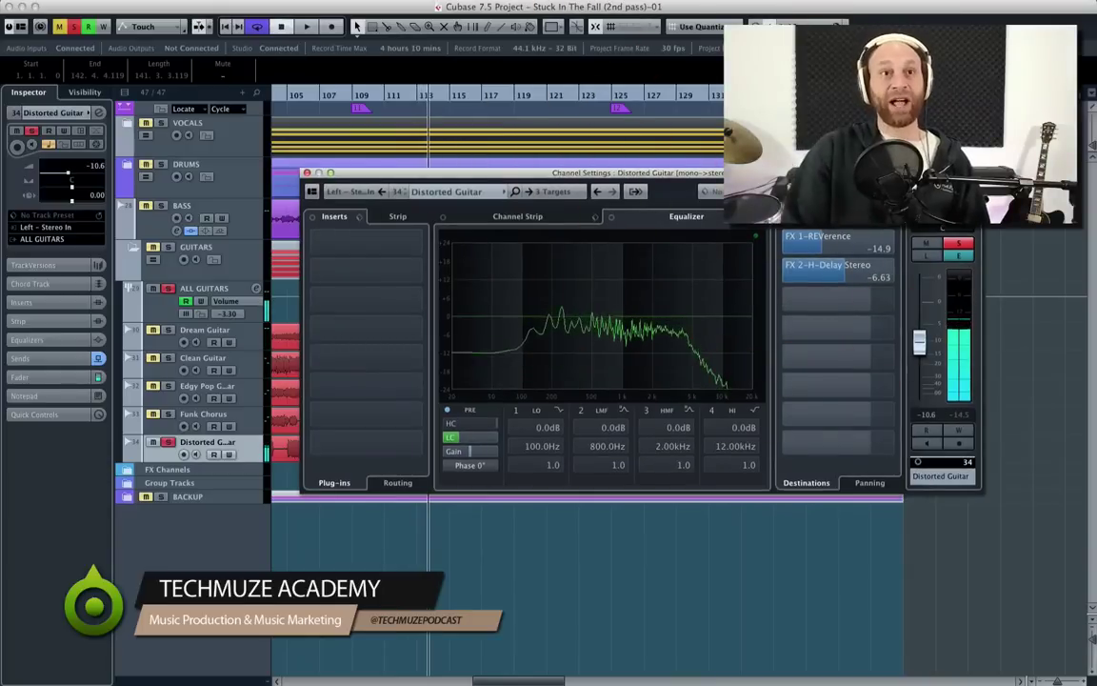
pyautogui.press('space')
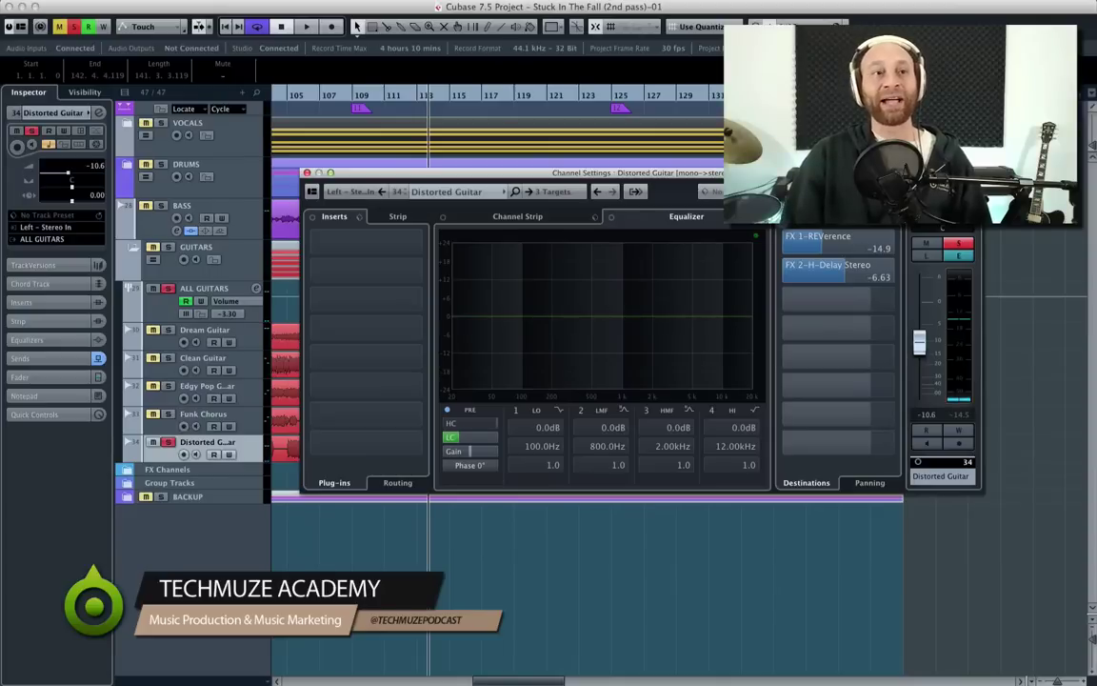
pyautogui.moveTo(459, 436)
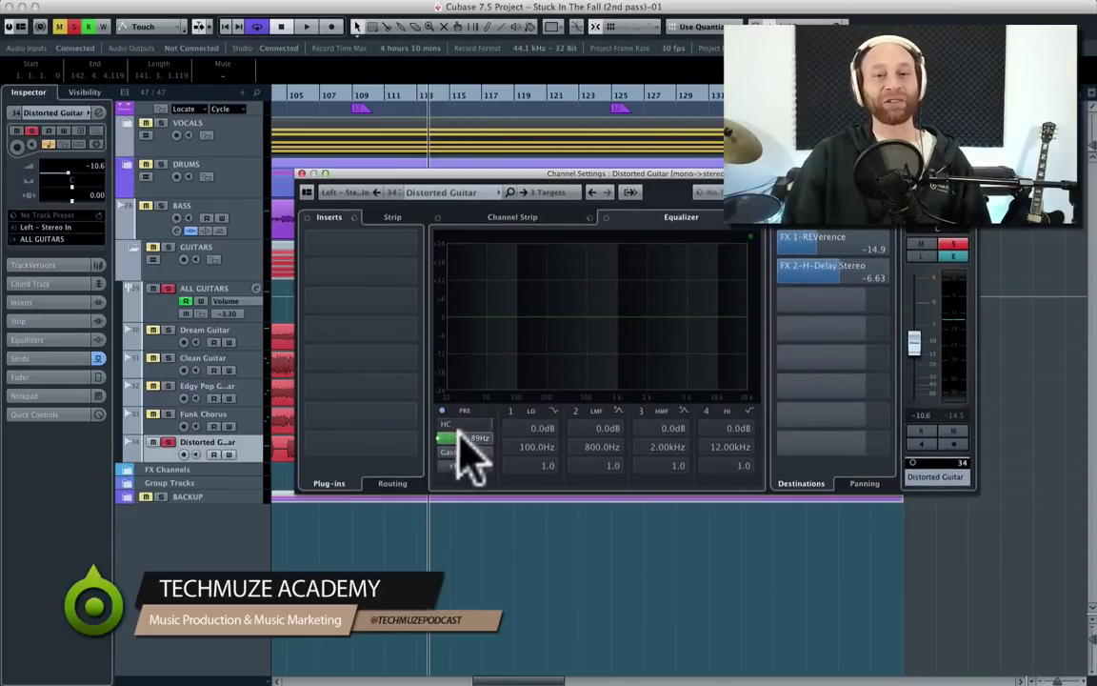
pyautogui.moveTo(670, 172); pyautogui.dragTo(718, 227)
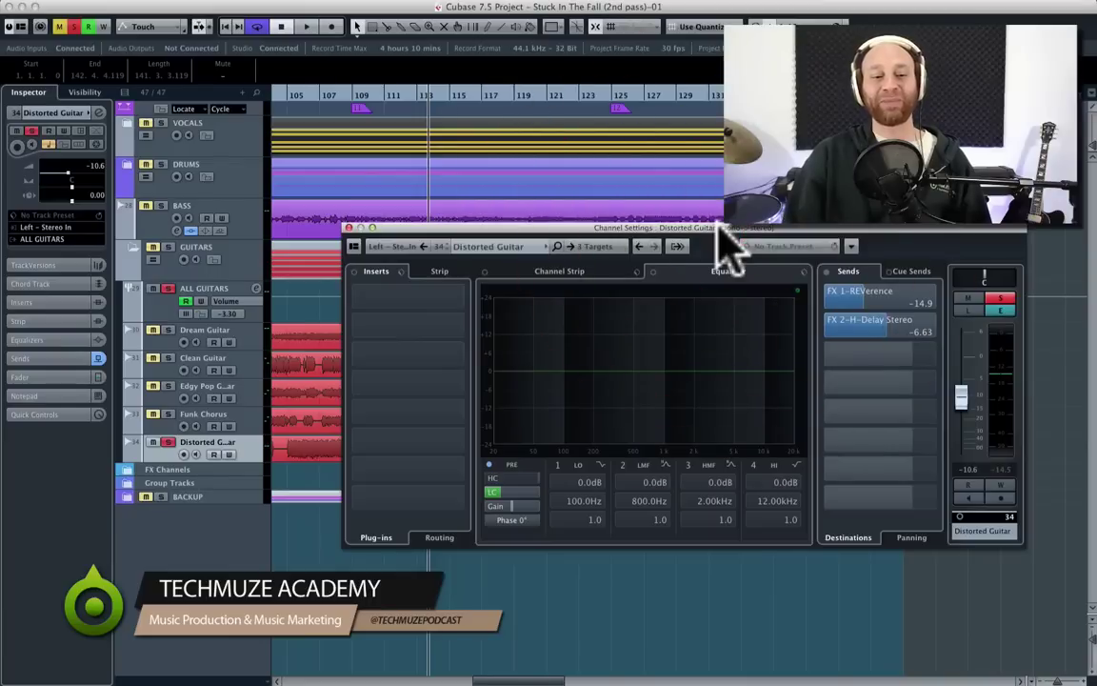
# - Play all the guitars soloed with the bass, clear the solos and listen to the full mix
pyautogui.press('space')
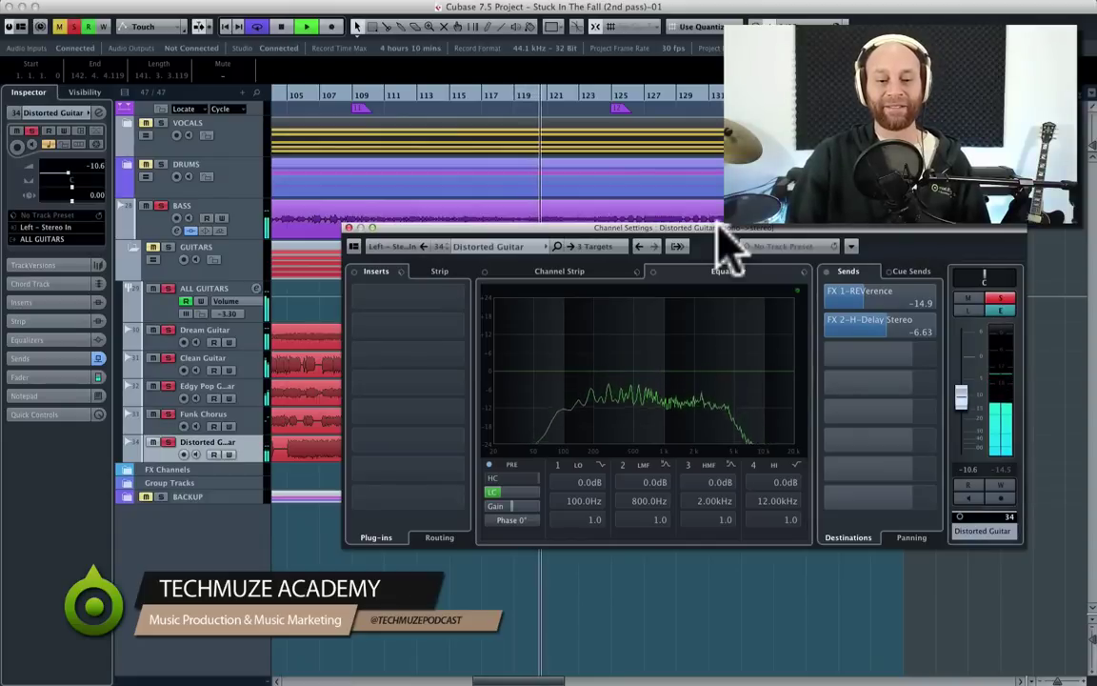
pyautogui.moveTo(719, 243); pyautogui.dragTo(721, 201)
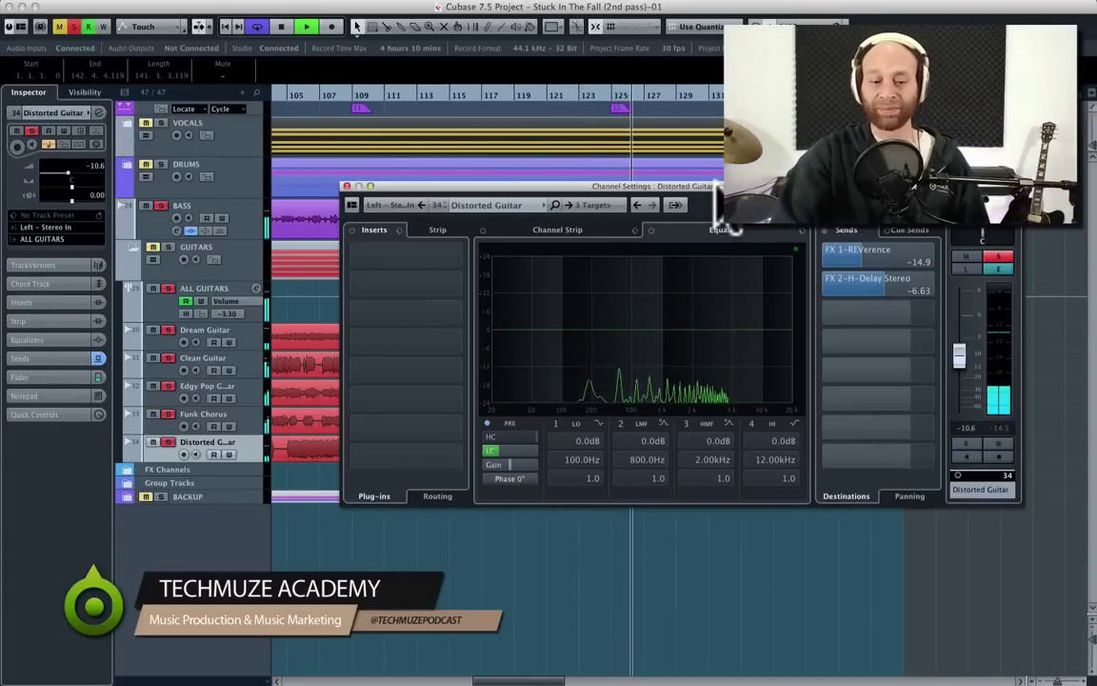
pyautogui.press('s')
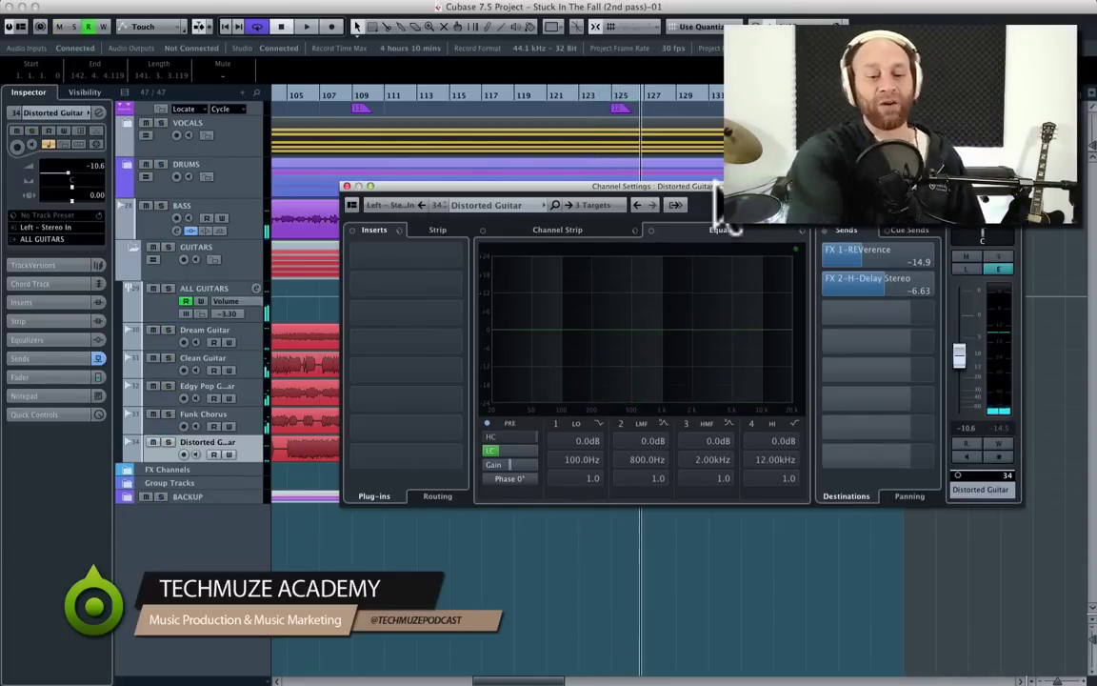
pyautogui.press('space')
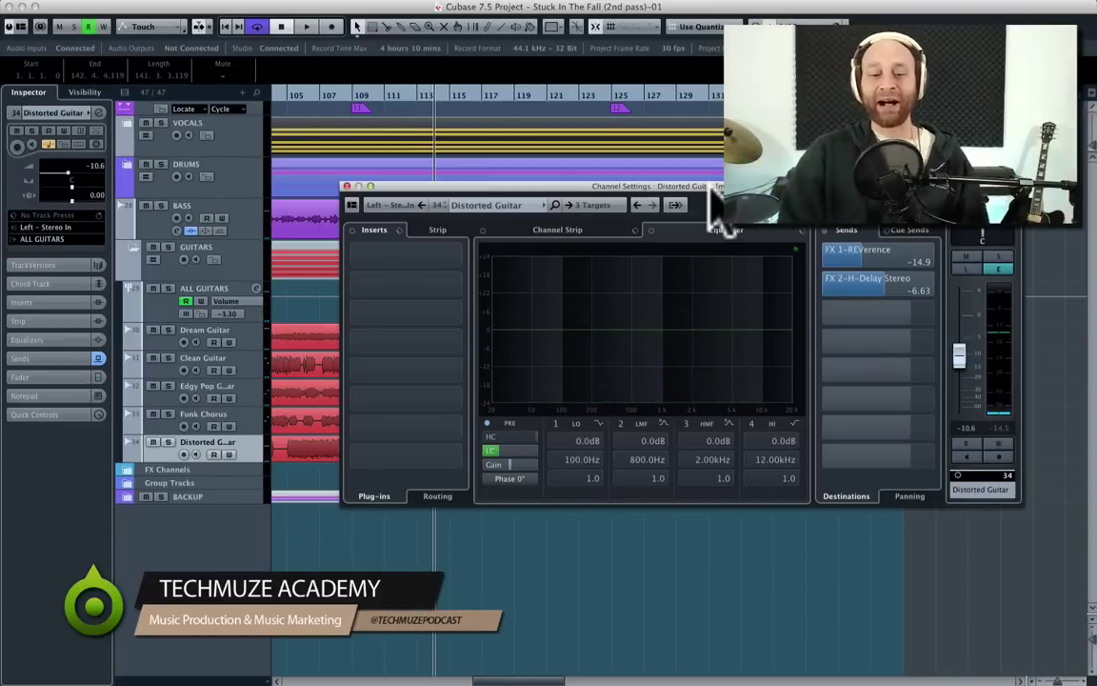
# - Switch the channel settings to FX 1-REVerence and review its REVerence insert and low-cut filter
pyautogui.click(717, 203)
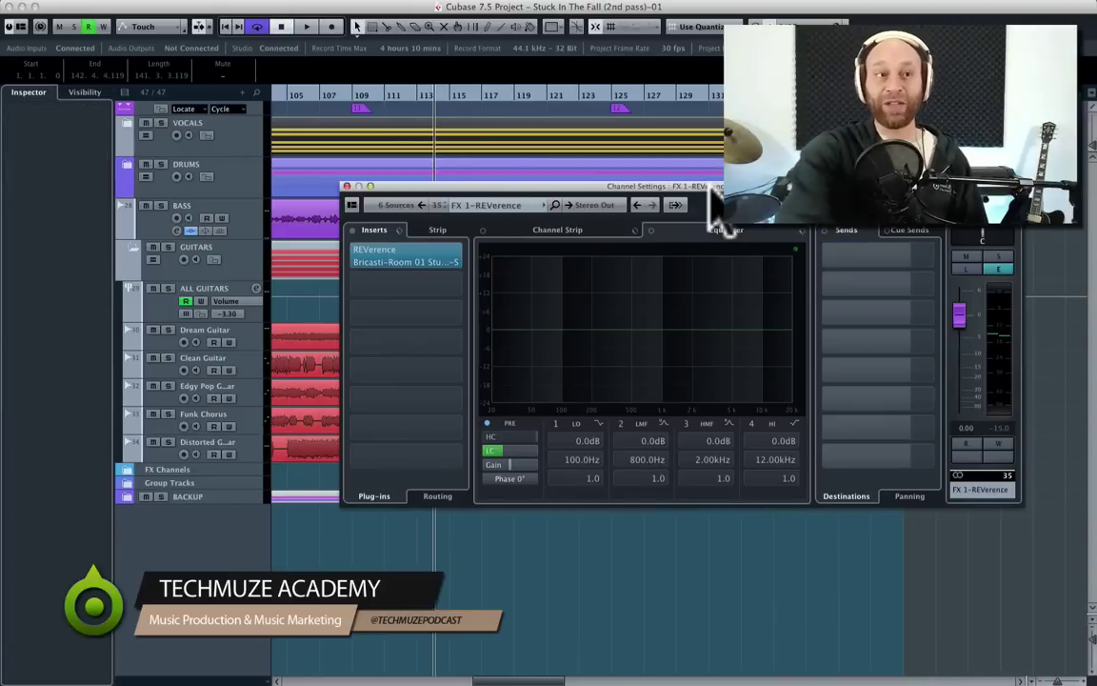
pyautogui.moveTo(688, 190); pyautogui.dragTo(660, 187)
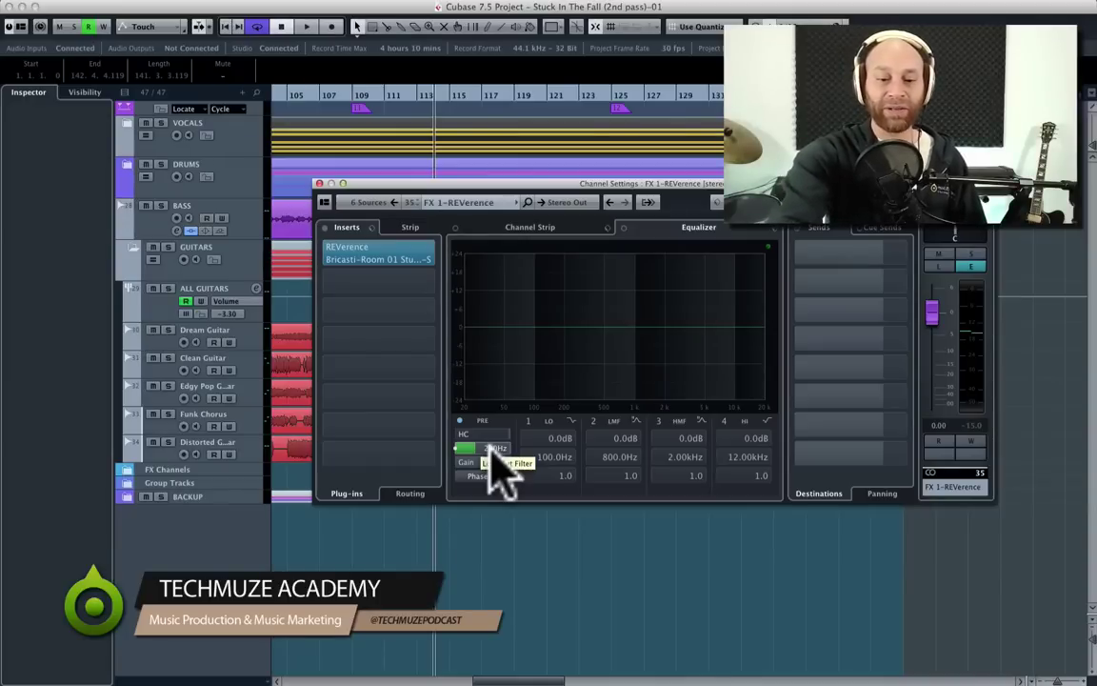
pyautogui.press('Down')
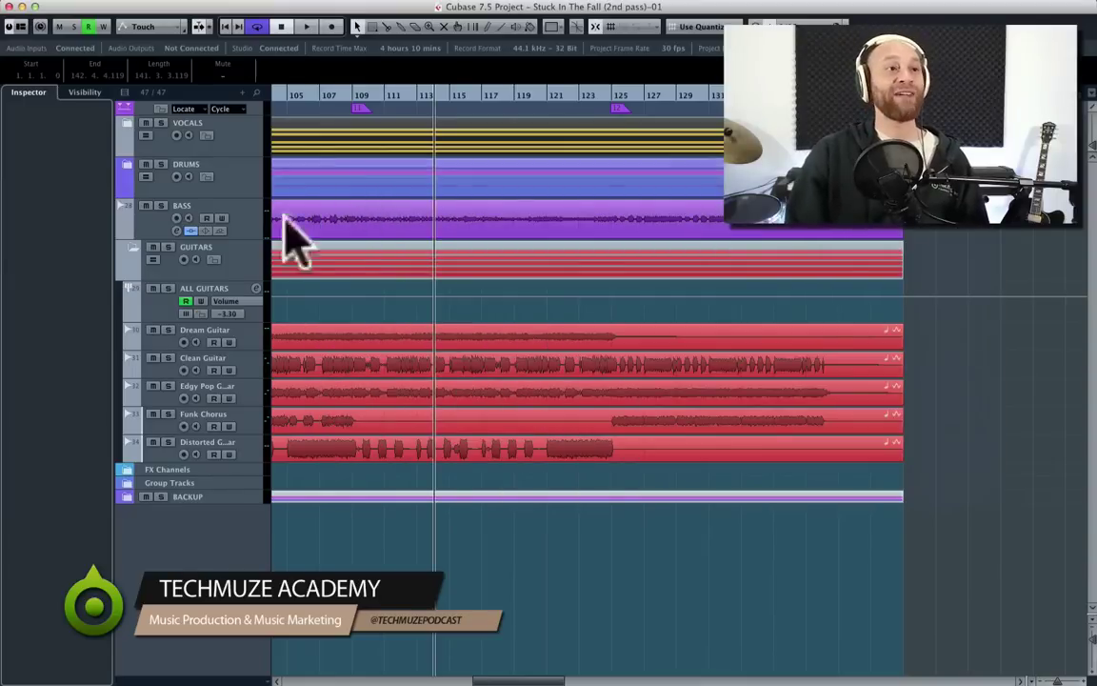
# - Collapse the GUITARS folder, expand the DRUMS folder to look over its tracks and collapse it again
pyautogui.click(130, 249)
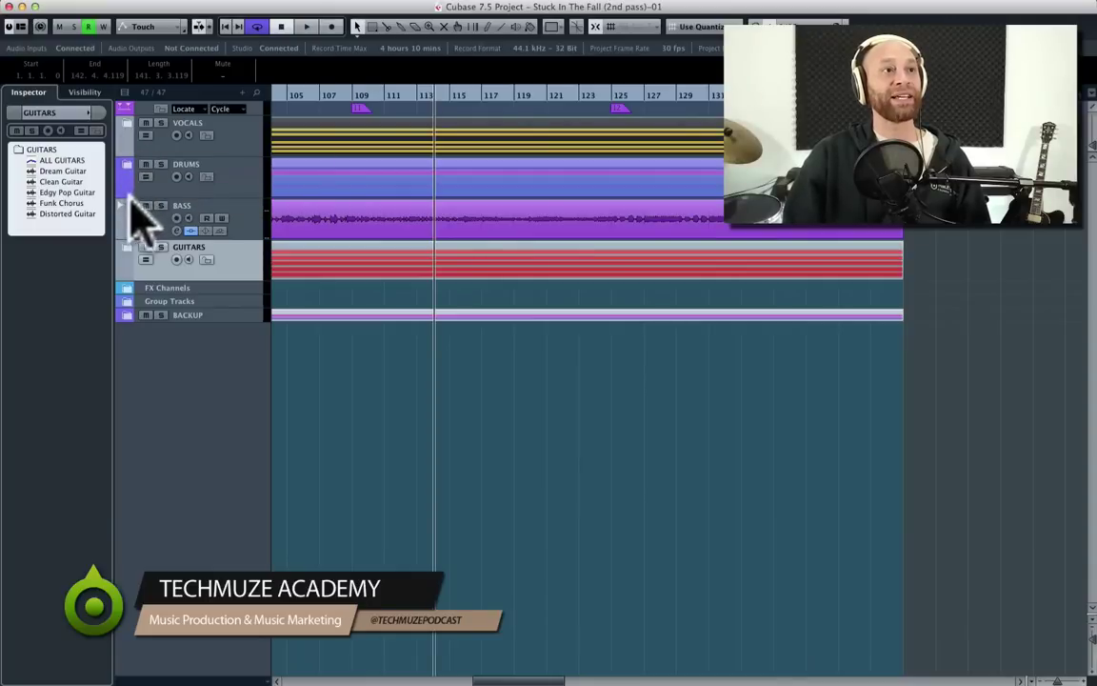
pyautogui.click(127, 249)
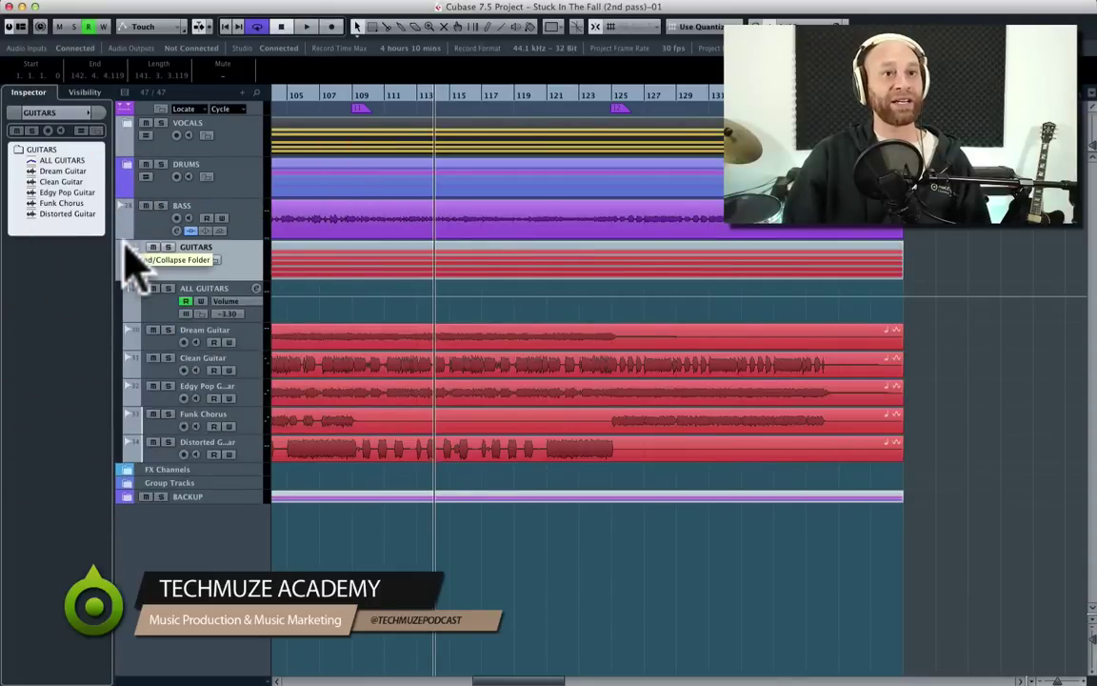
pyautogui.click(126, 250)
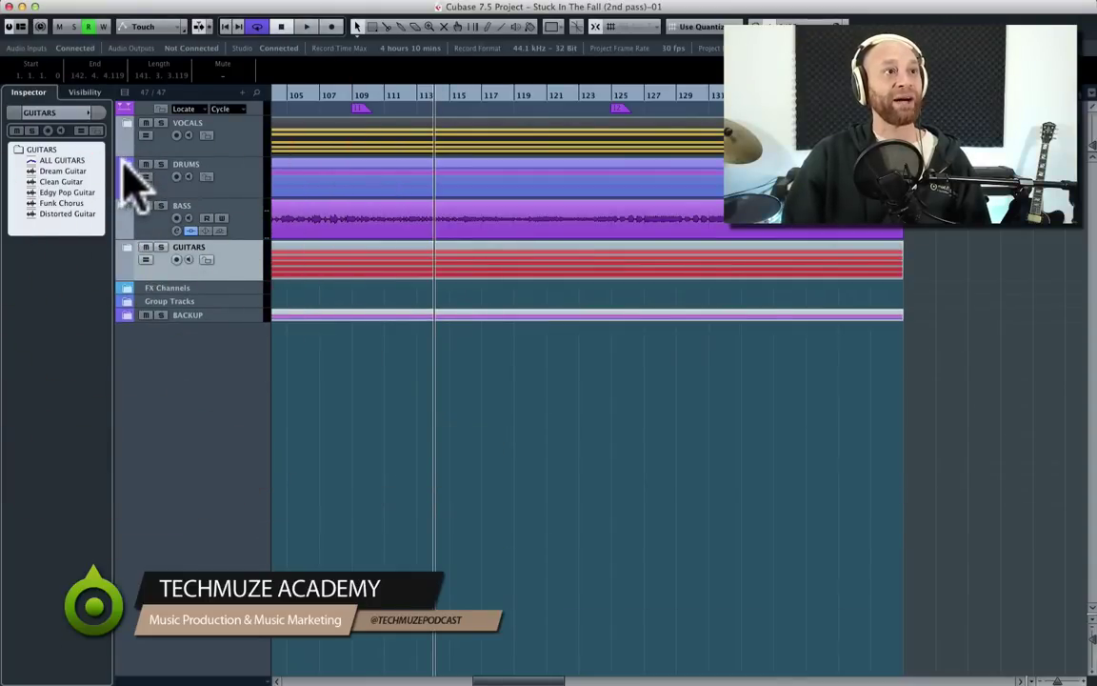
pyautogui.click(127, 165)
pyautogui.scroll(-3, 477, 356)
pyautogui.scroll(3, 477, 356)
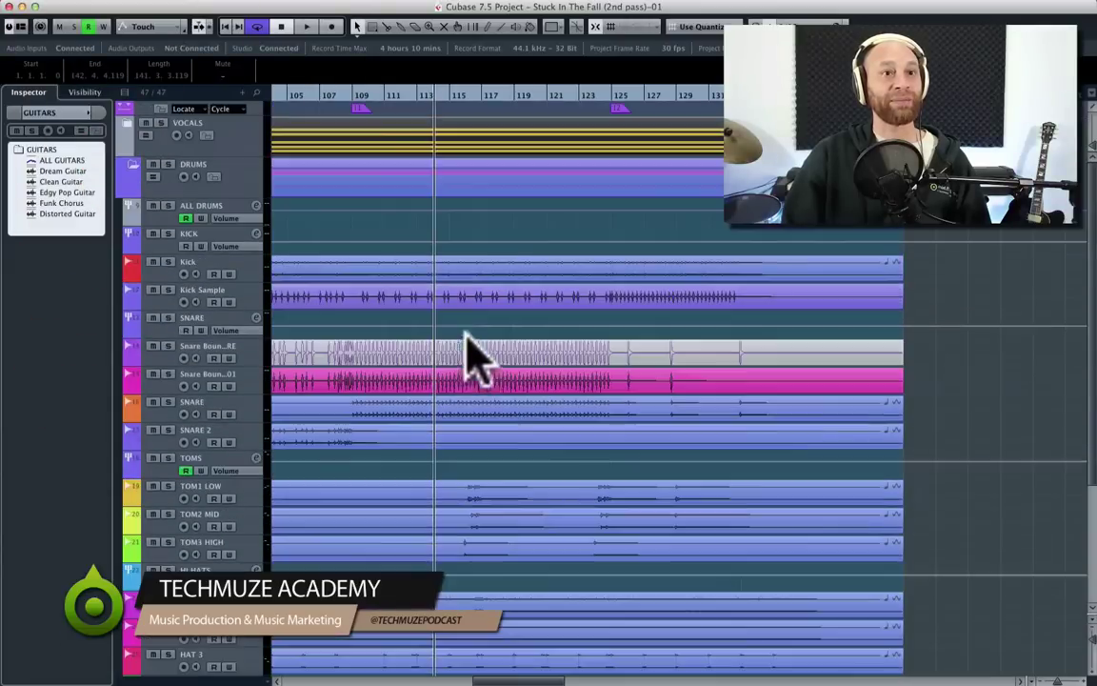
pyautogui.click(133, 167)
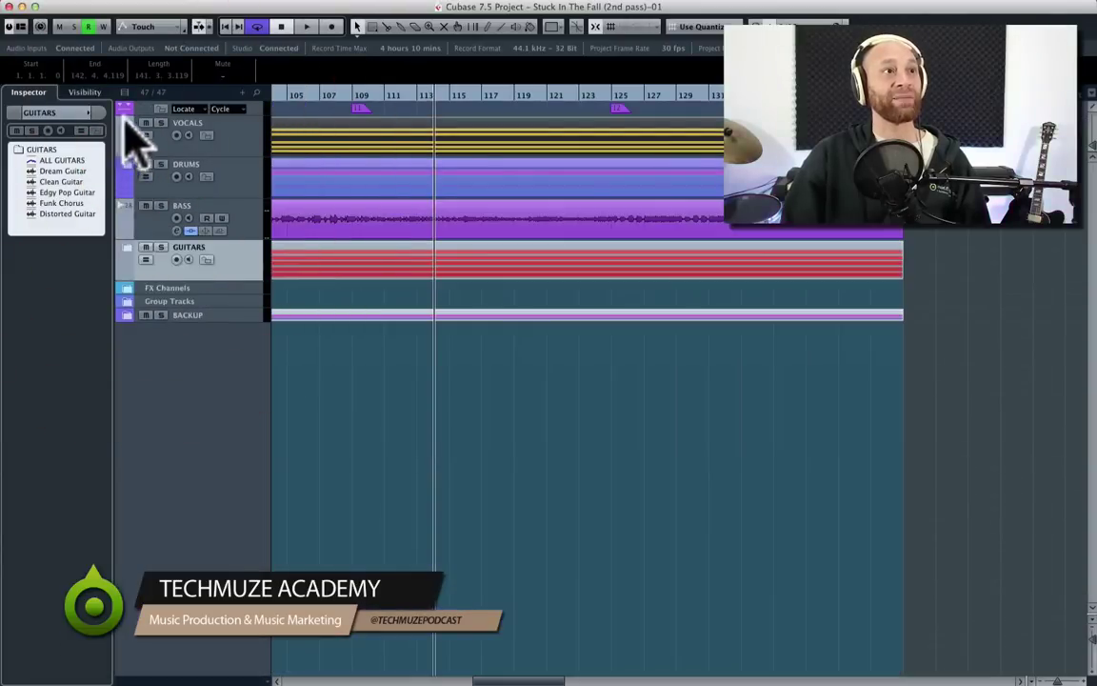
# - Expand the VOCALS folder, fit the whole song in view and increase the track heights
pyautogui.click(129, 126)
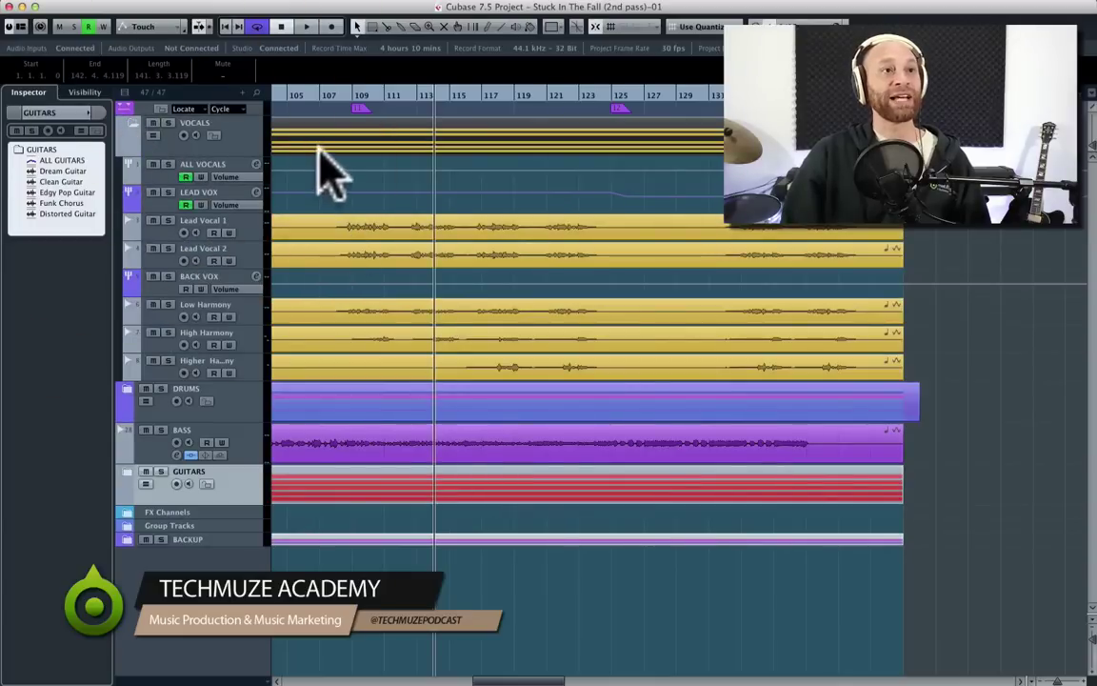
pyautogui.hotkey('shift', 'f')
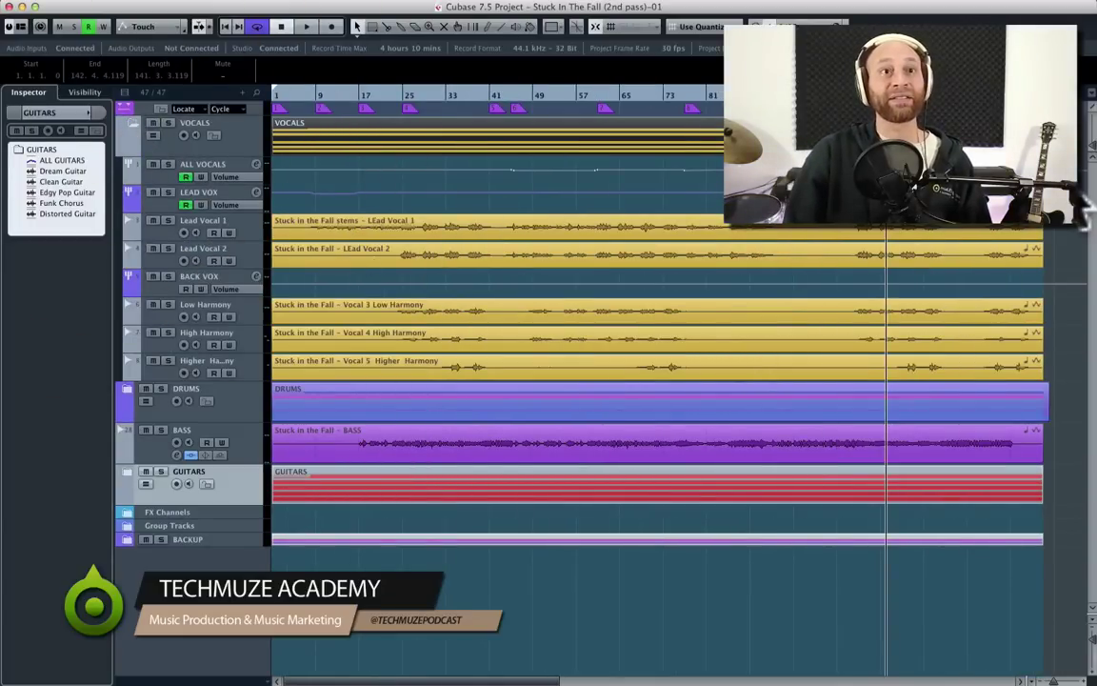
pyautogui.click(1086, 183)
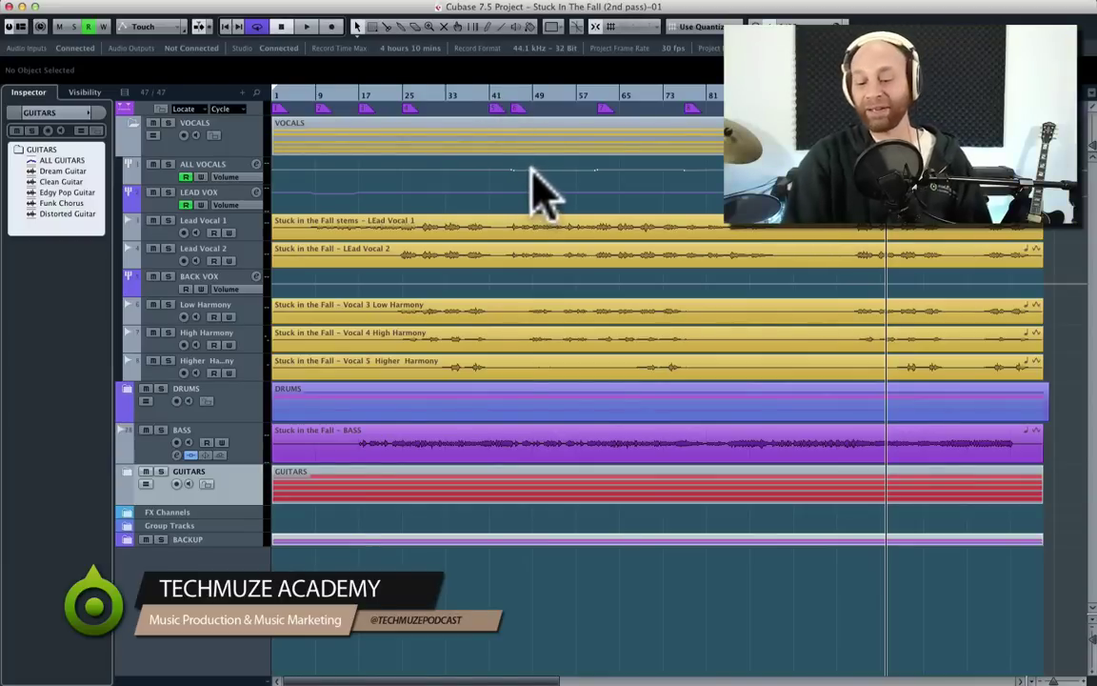
pyautogui.hotkey('shift', 'h')
pyautogui.hotkey('shift', 'h')
pyautogui.scroll(6, 543, 195)
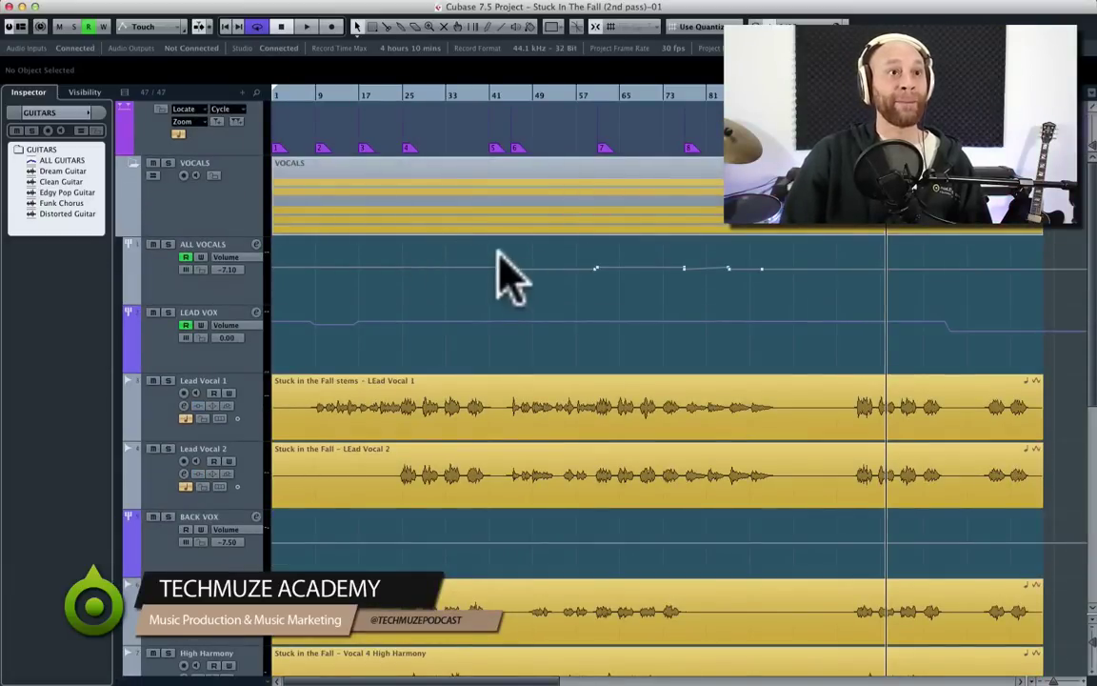
# - Play the song from around bar 40 to hear the ALL VOCALS volume automation near bar 44
pyautogui.click(485, 94)
pyautogui.press('space')
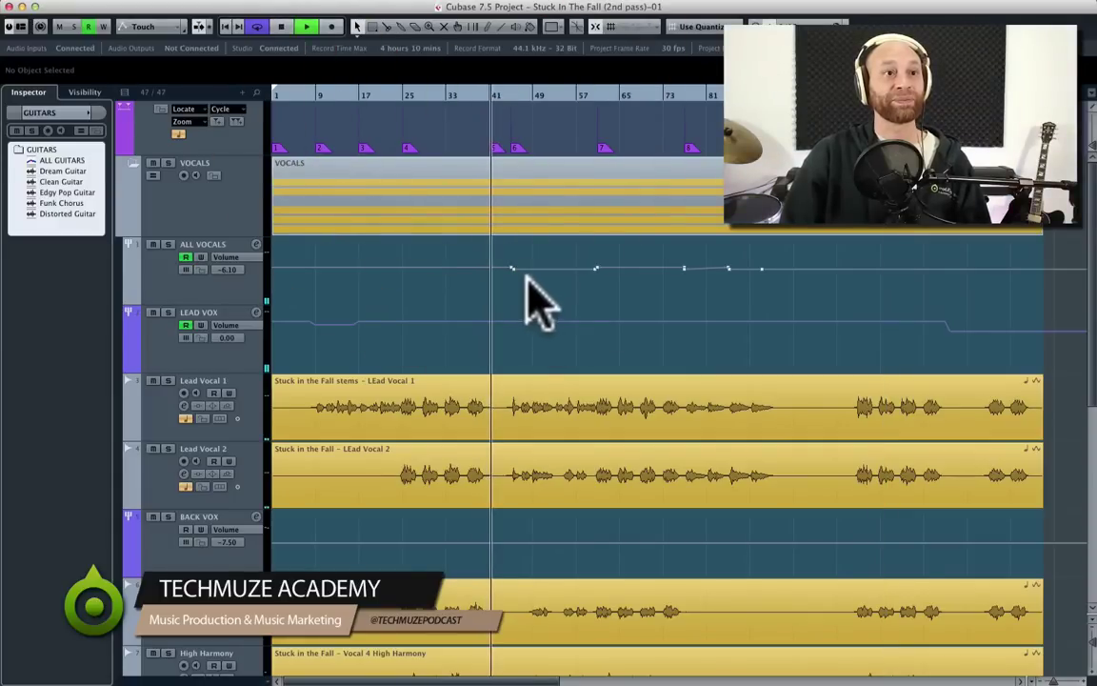
pyautogui.click(466, 95)
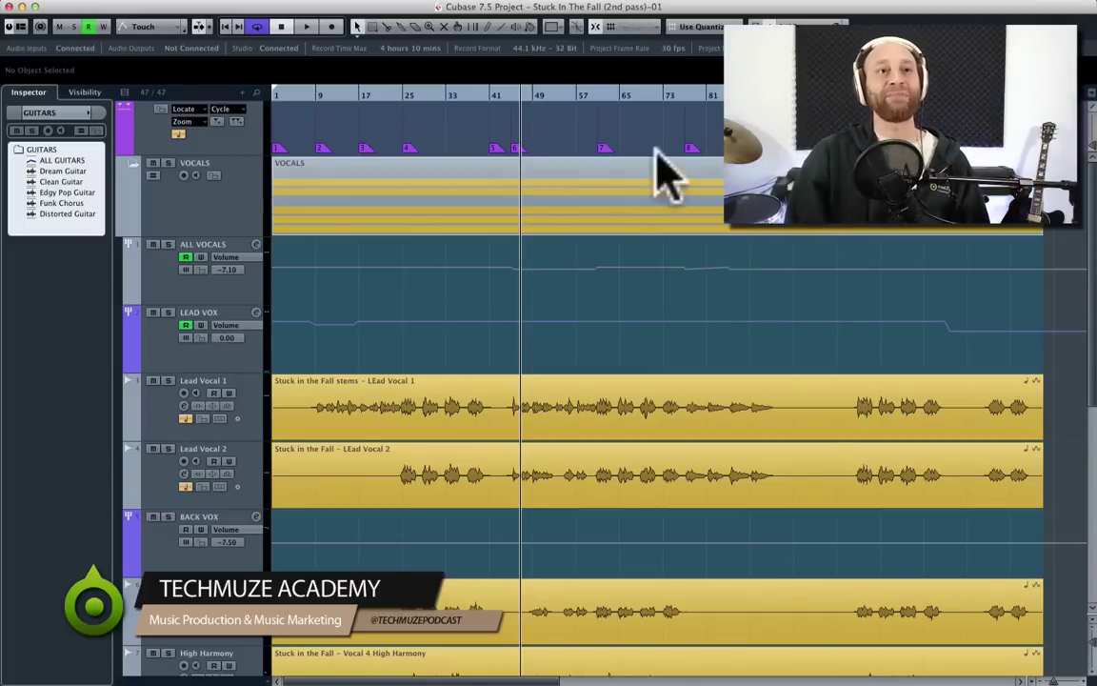
# - Play the mix from around bars 62 and 76 to check the ALL VOCALS volume automation changes there
pyautogui.click(611, 95)
pyautogui.press('space')
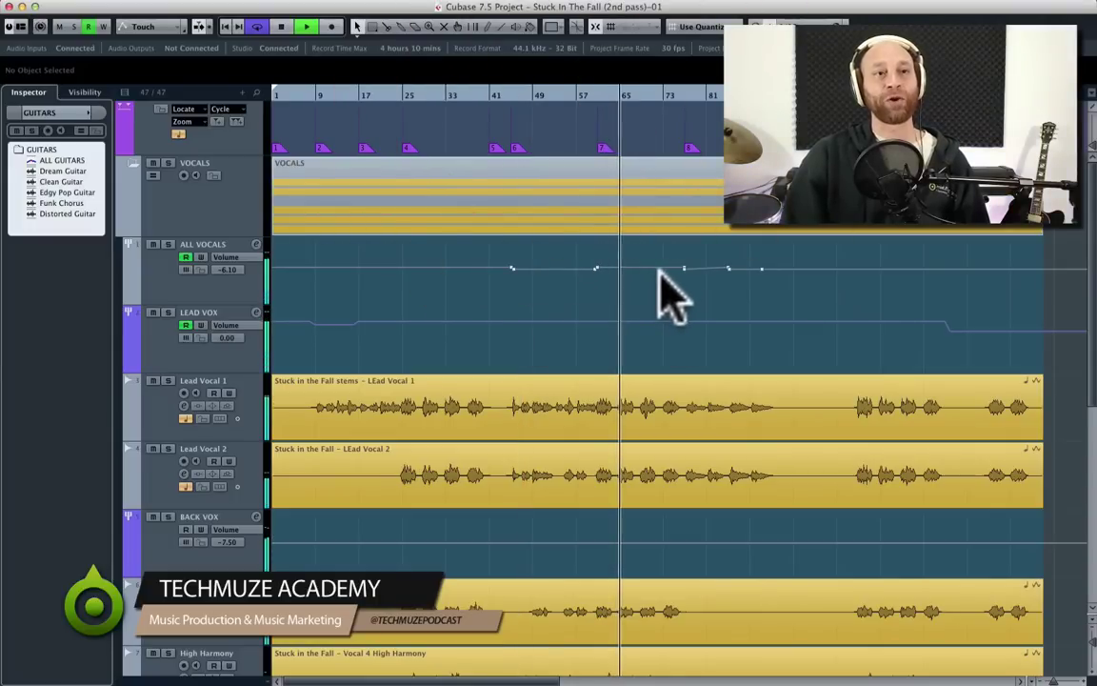
pyautogui.click(680, 95)
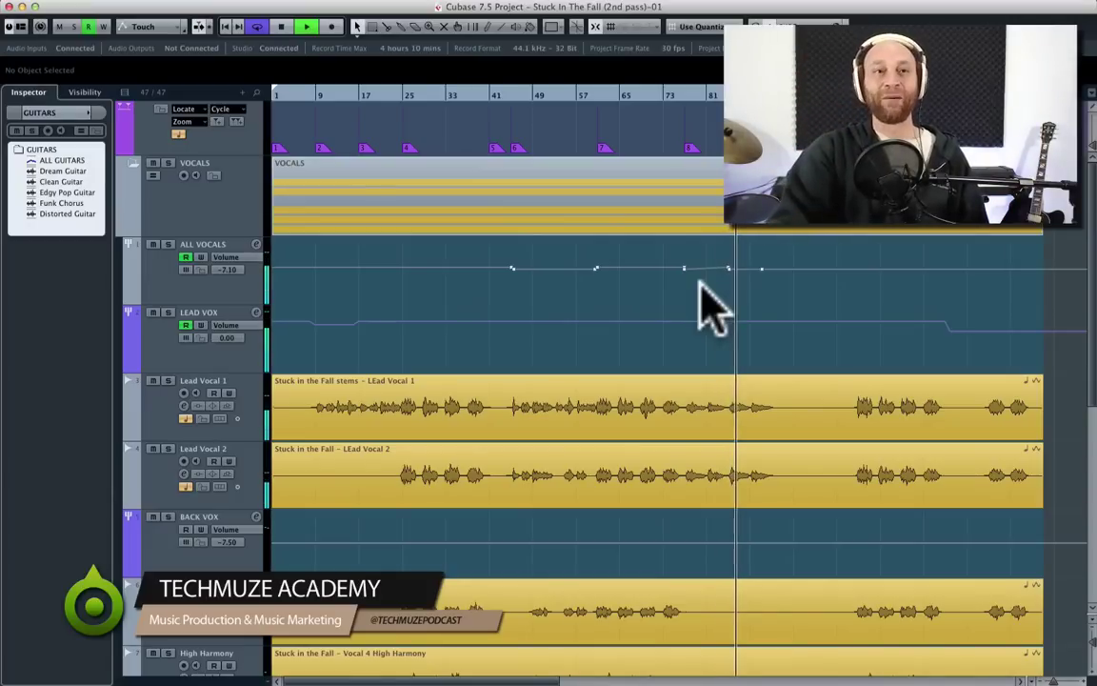
pyautogui.press('space')
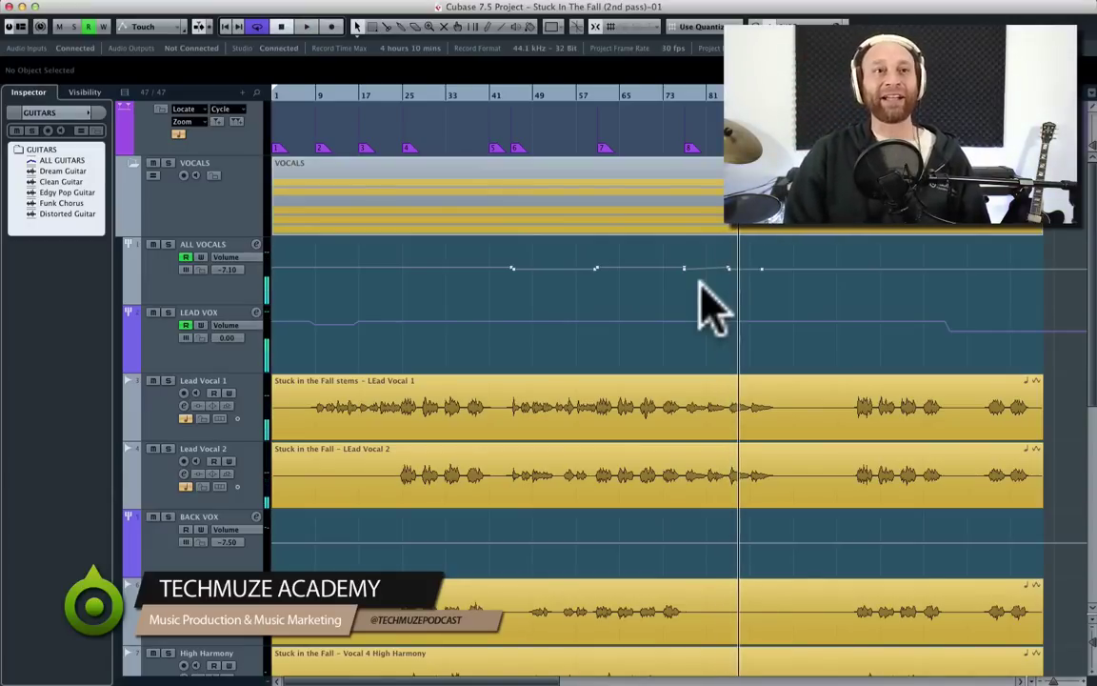
pyautogui.click(685, 95)
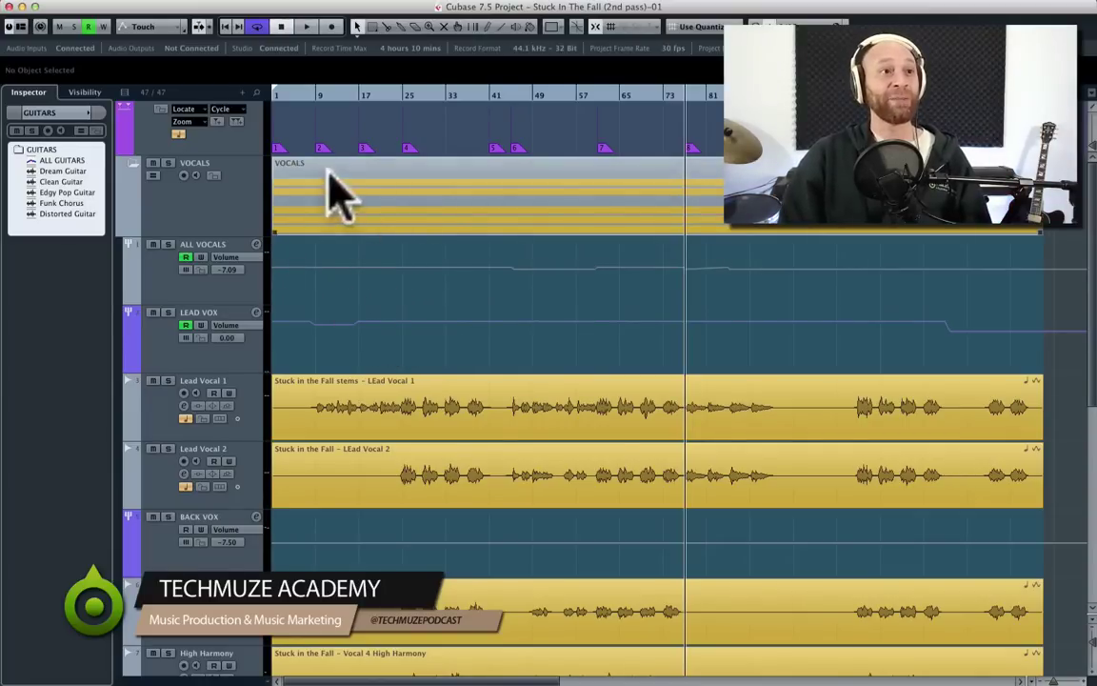
# - Play from around bar 9 into the section at marker 3 to hear the LEAD VOX volume automation
pyautogui.click(315, 92)
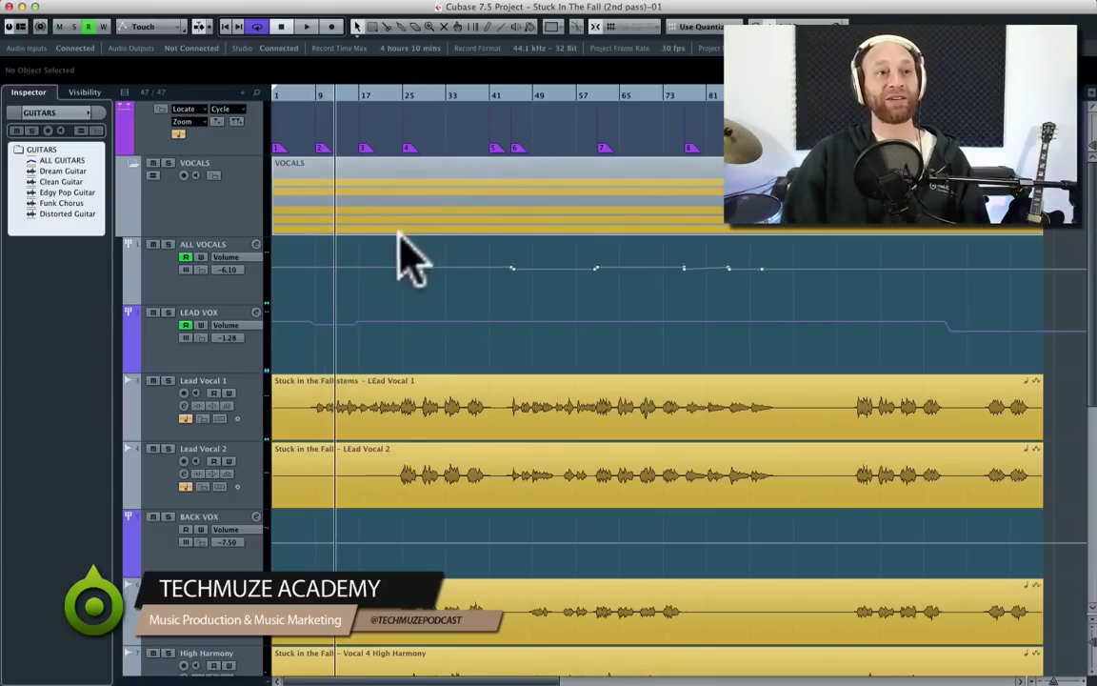
pyautogui.press('space')
pyautogui.click(366, 148)
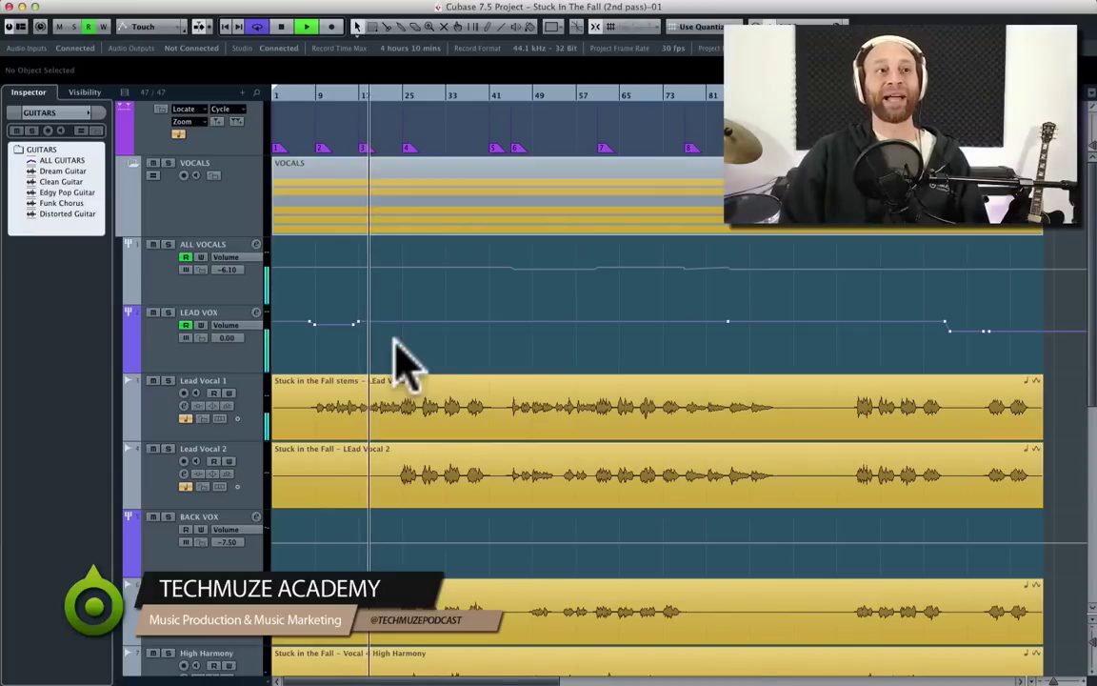
# - Review the LEAD VOX fader automation in its channel settings during playback, close them and move the playhead near the song's end
pyautogui.click(231, 356)
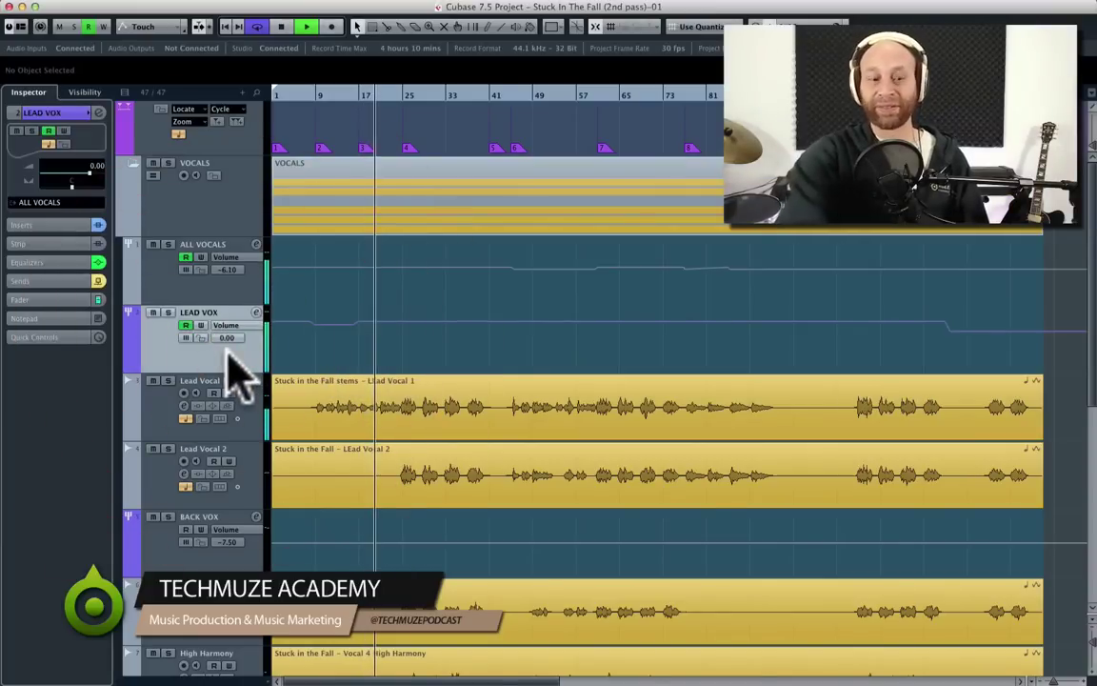
pyautogui.press('space')
pyautogui.press('e')
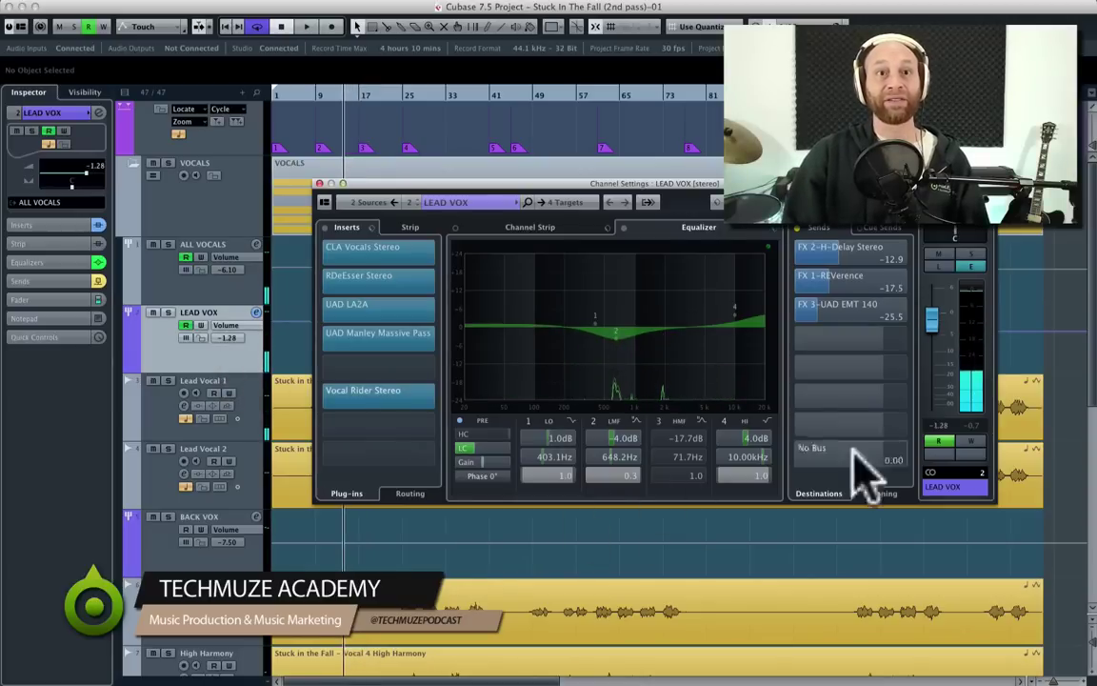
pyautogui.press('space')
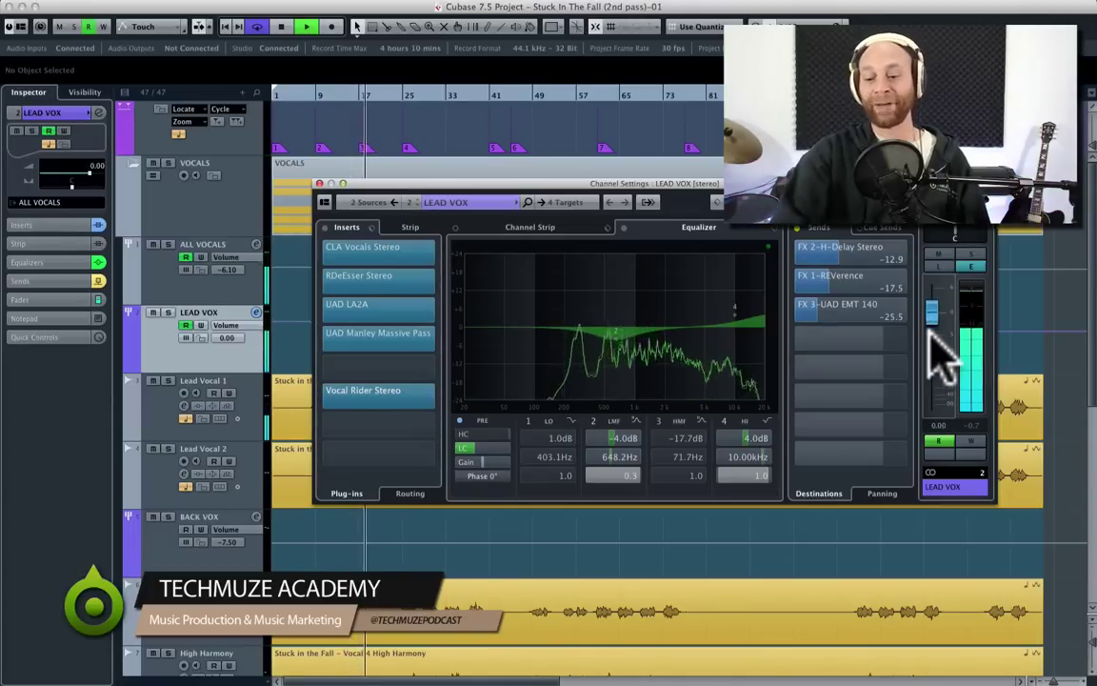
pyautogui.press('space')
pyautogui.press('Escape')
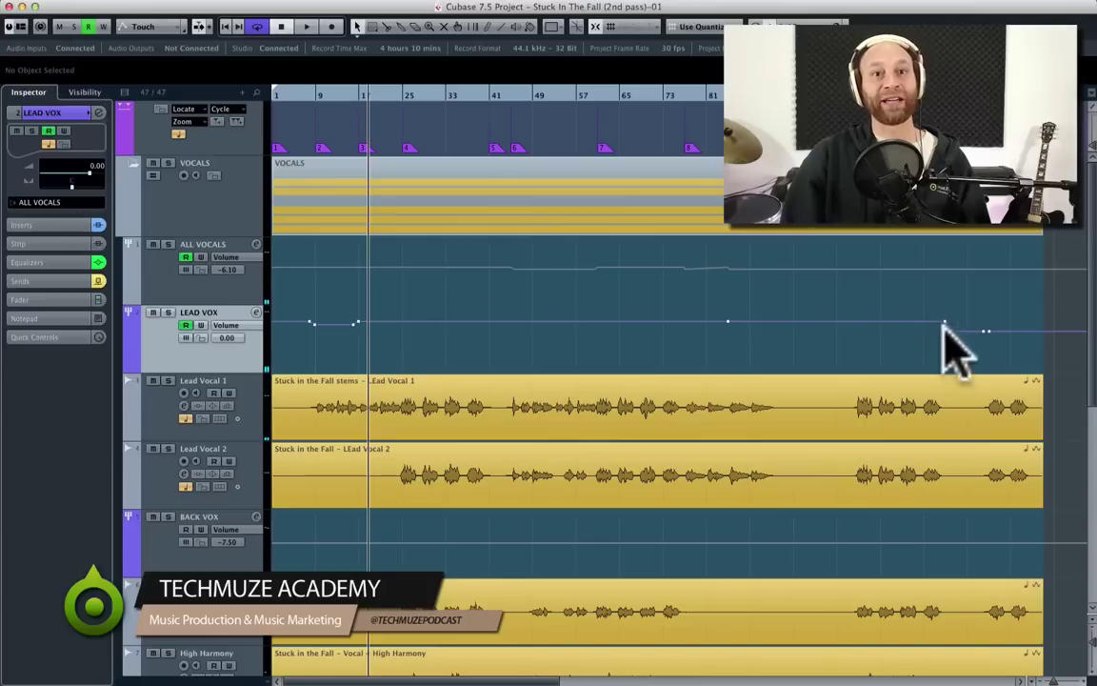
pyautogui.click(938, 255)
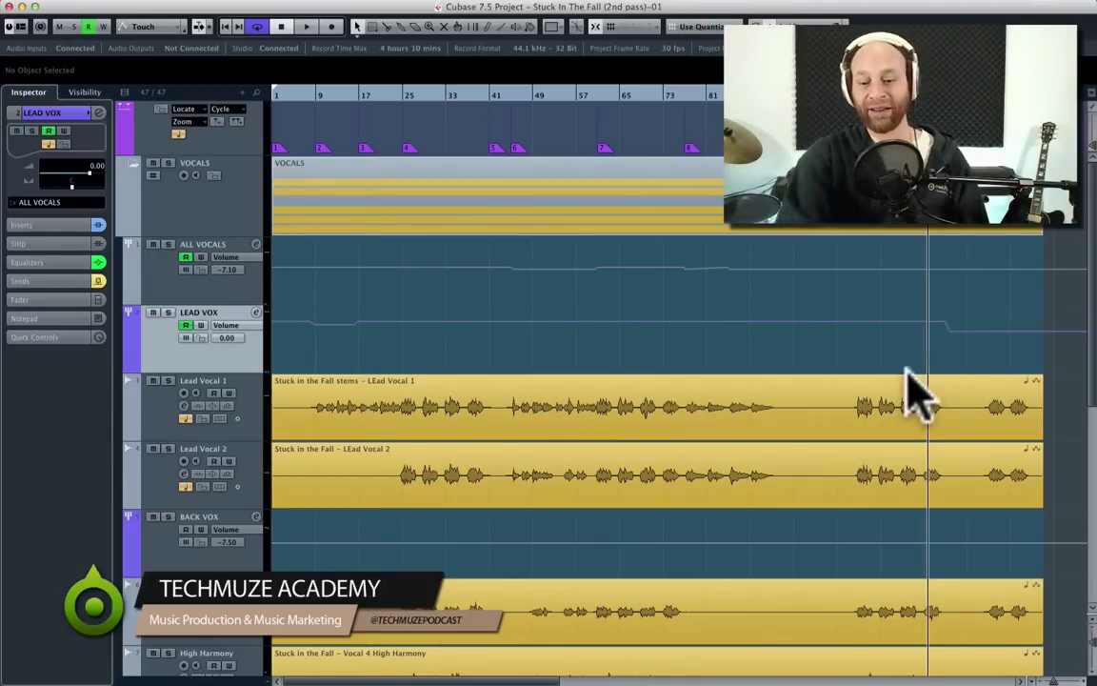
# - Start playback with the ALL VOCALS channel settings over the MixConsole and switch them to the Stereo Out channel
pyautogui.press('e')
pyautogui.moveTo(857, 183); pyautogui.dragTo(768, 196)
pyautogui.press('space')
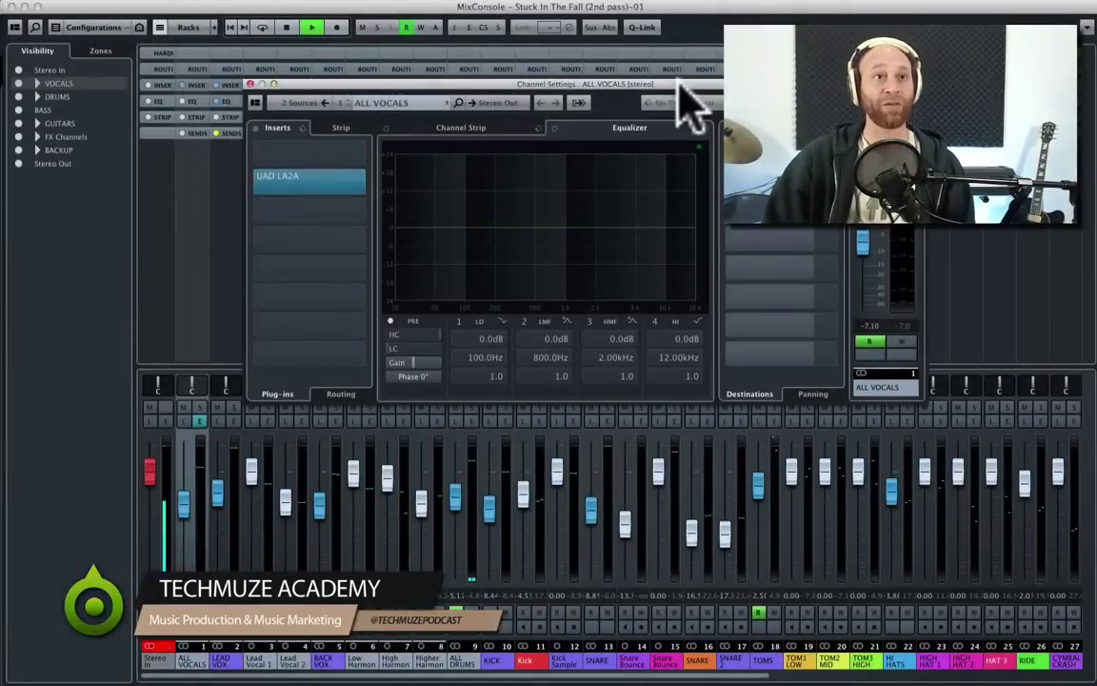
pyautogui.moveTo(679, 85); pyautogui.dragTo(688, 91)
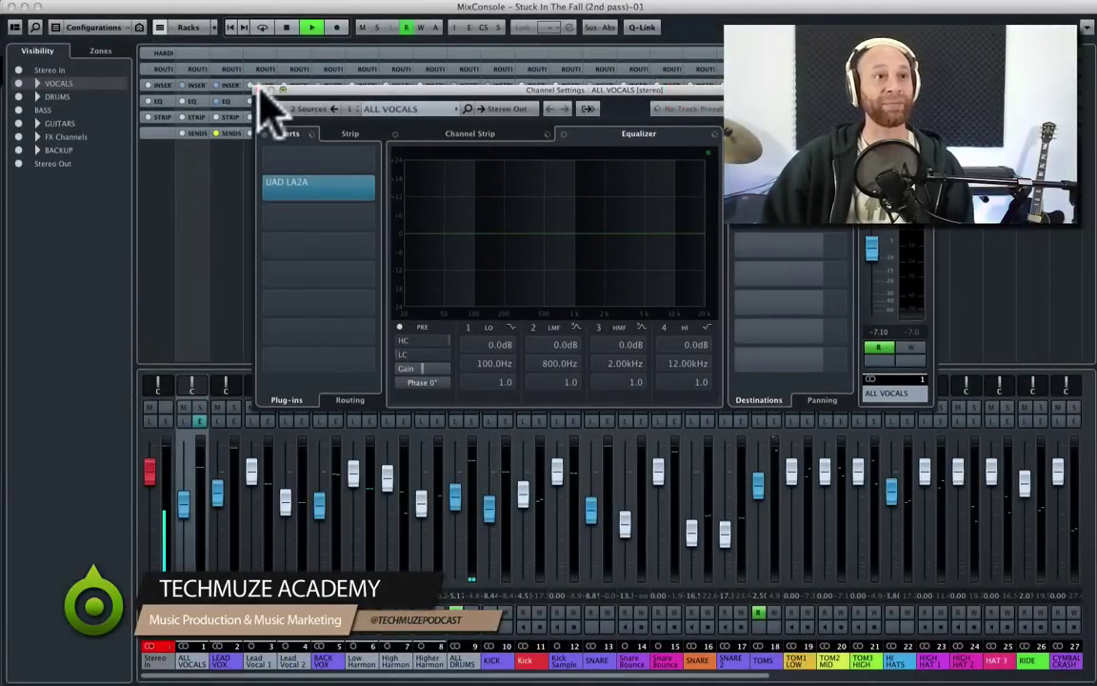
pyautogui.click(1021, 674)
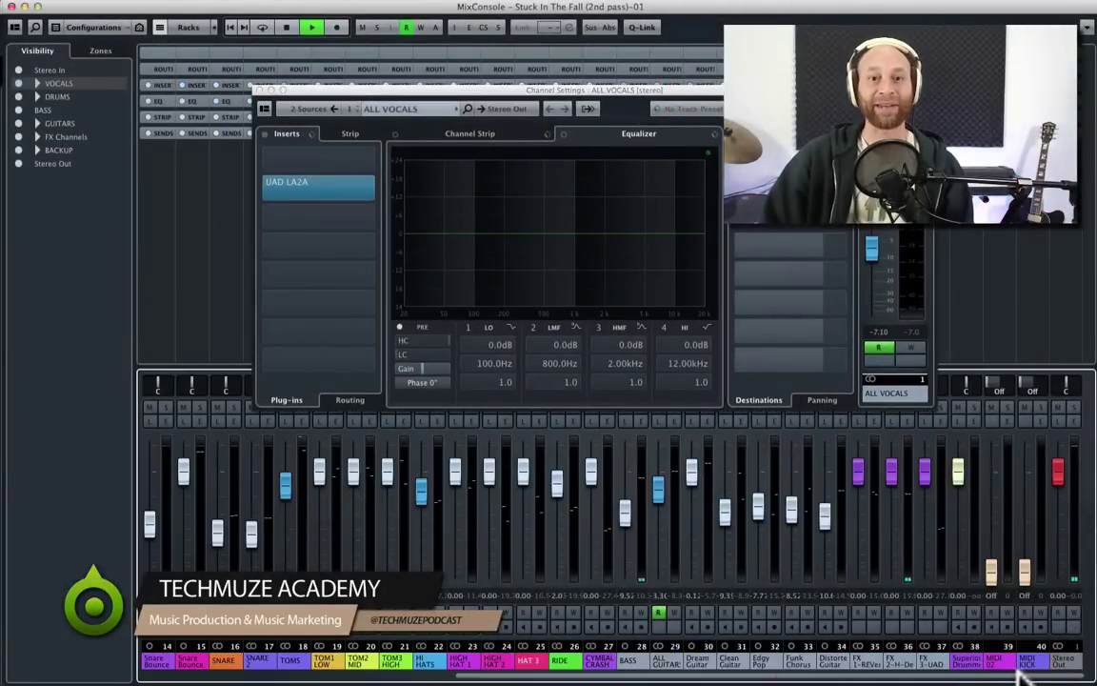
pyautogui.click(1065, 662)
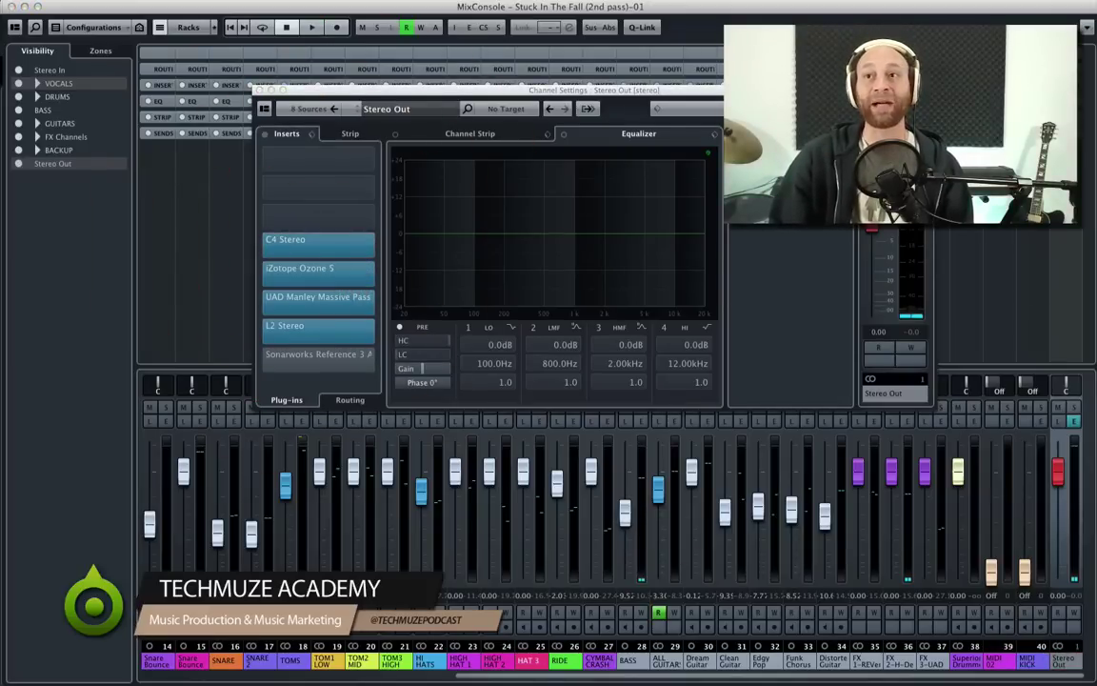
# - Examine the C4 Stereo insert on Stereo Out, compare the mix with it bypassed and active, and close it
pyautogui.moveTo(625, 207); pyautogui.dragTo(544, 177)
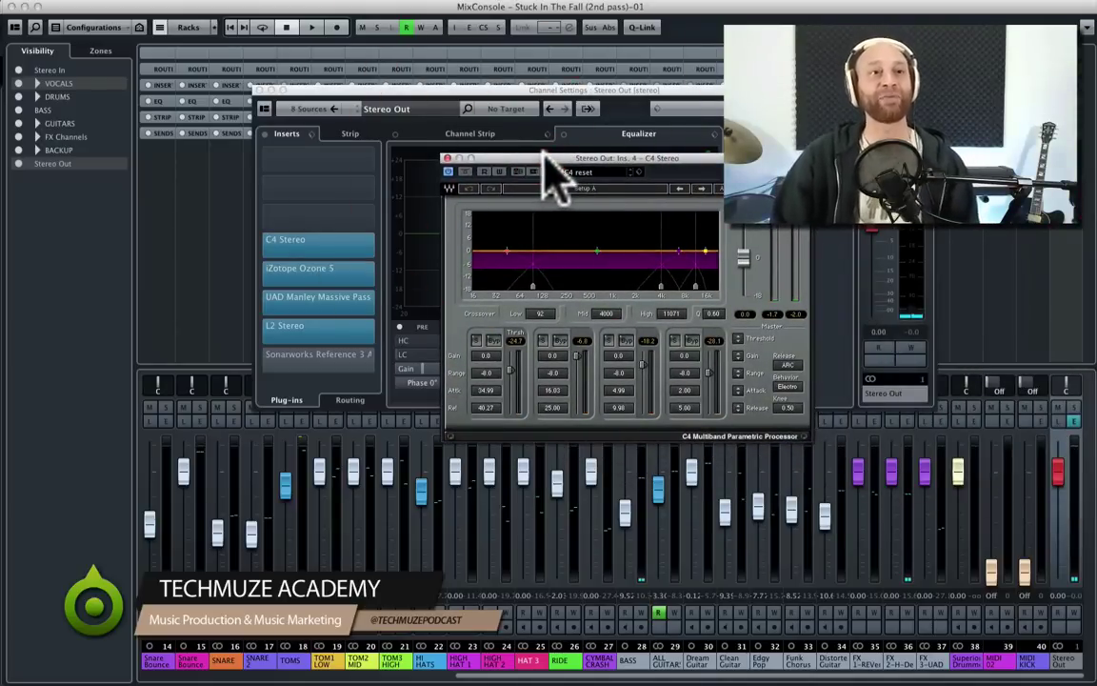
pyautogui.moveTo(545, 156); pyautogui.dragTo(464, 158)
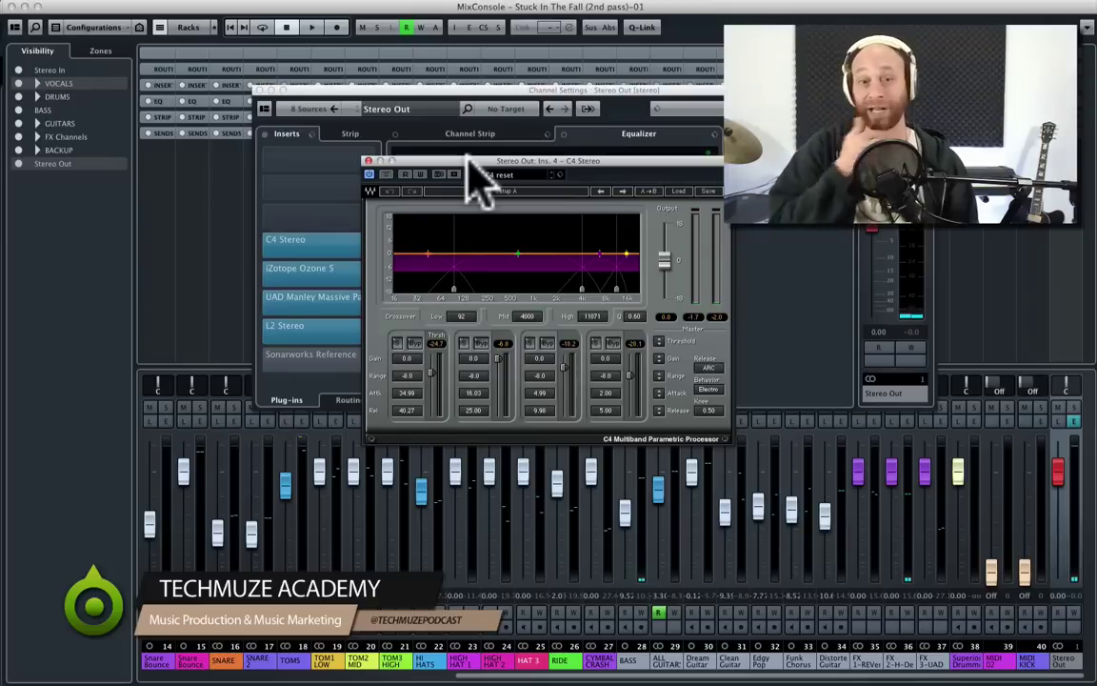
pyautogui.moveTo(467, 160); pyautogui.dragTo(472, 158)
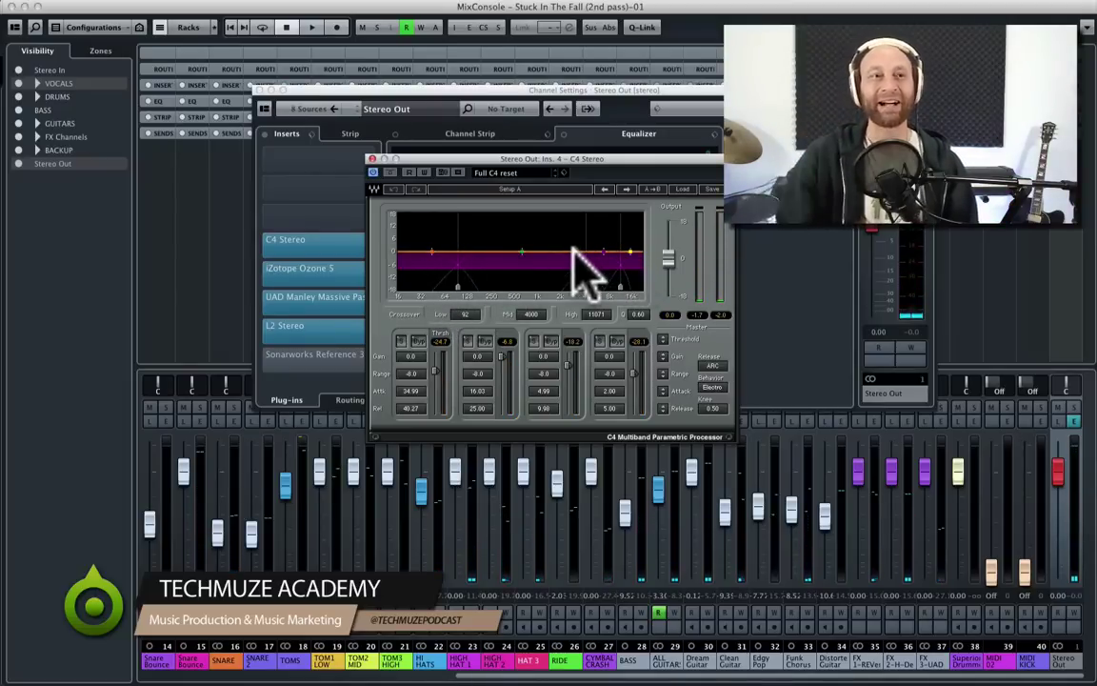
pyautogui.click(386, 174)
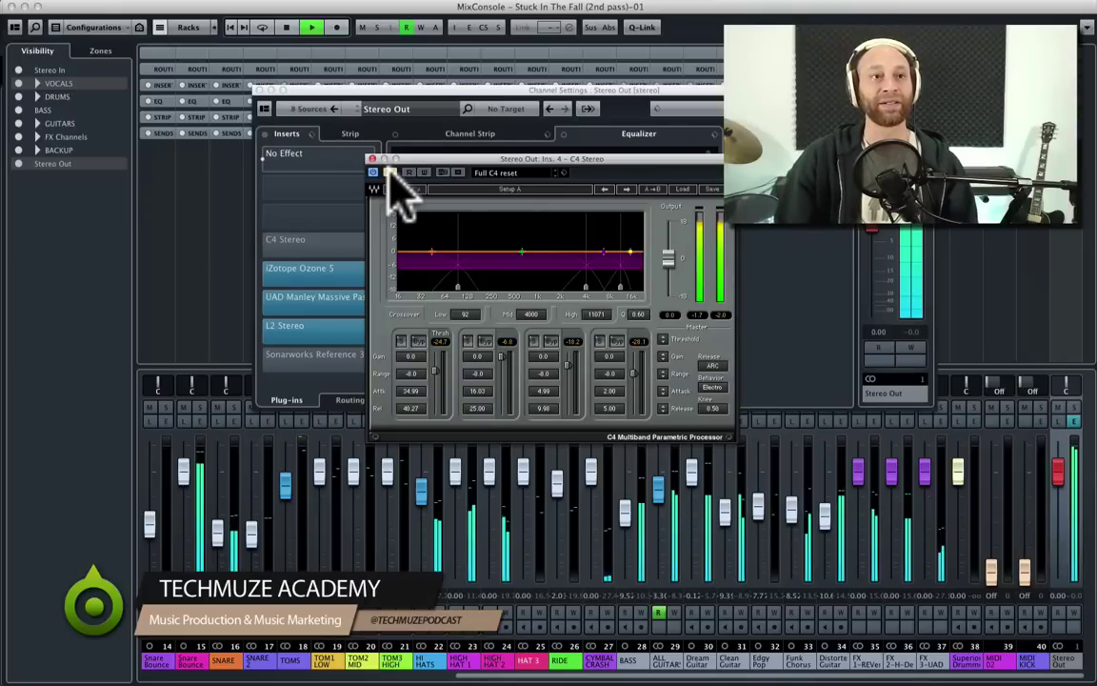
pyautogui.click(385, 175)
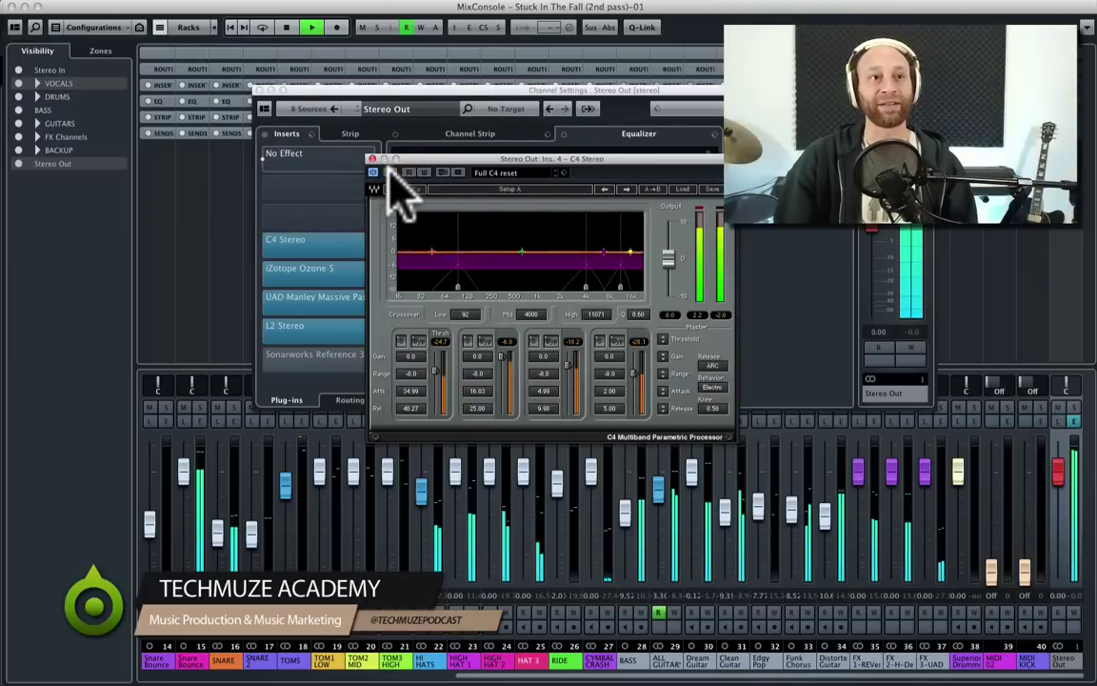
pyautogui.moveTo(421, 159); pyautogui.dragTo(472, 140)
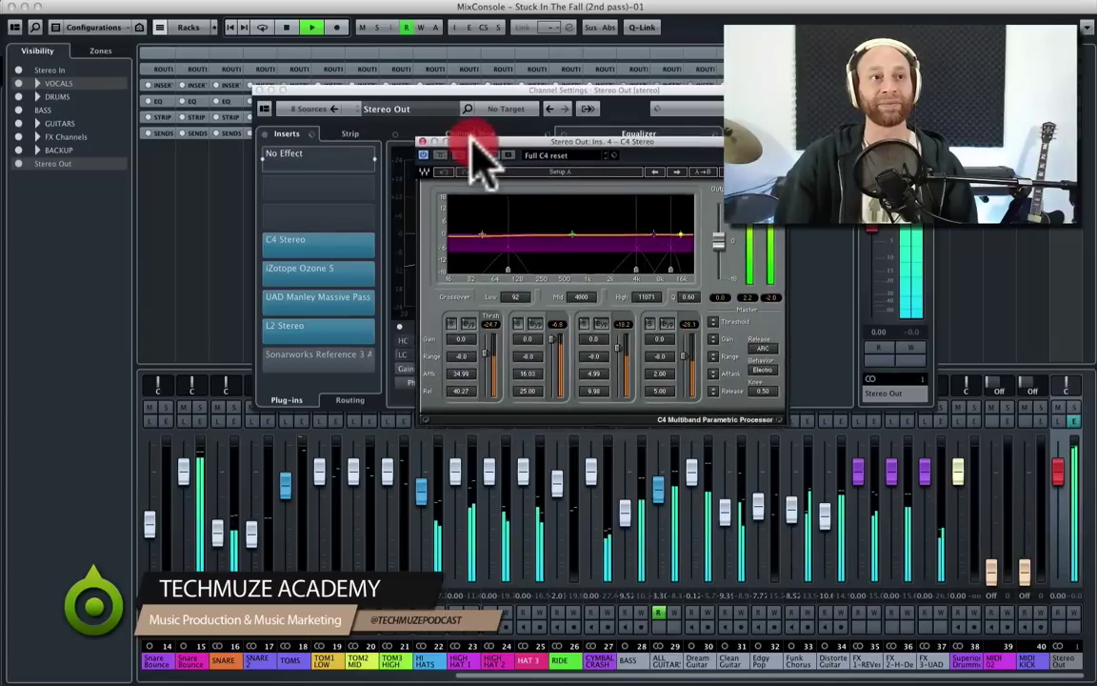
pyautogui.click(422, 141)
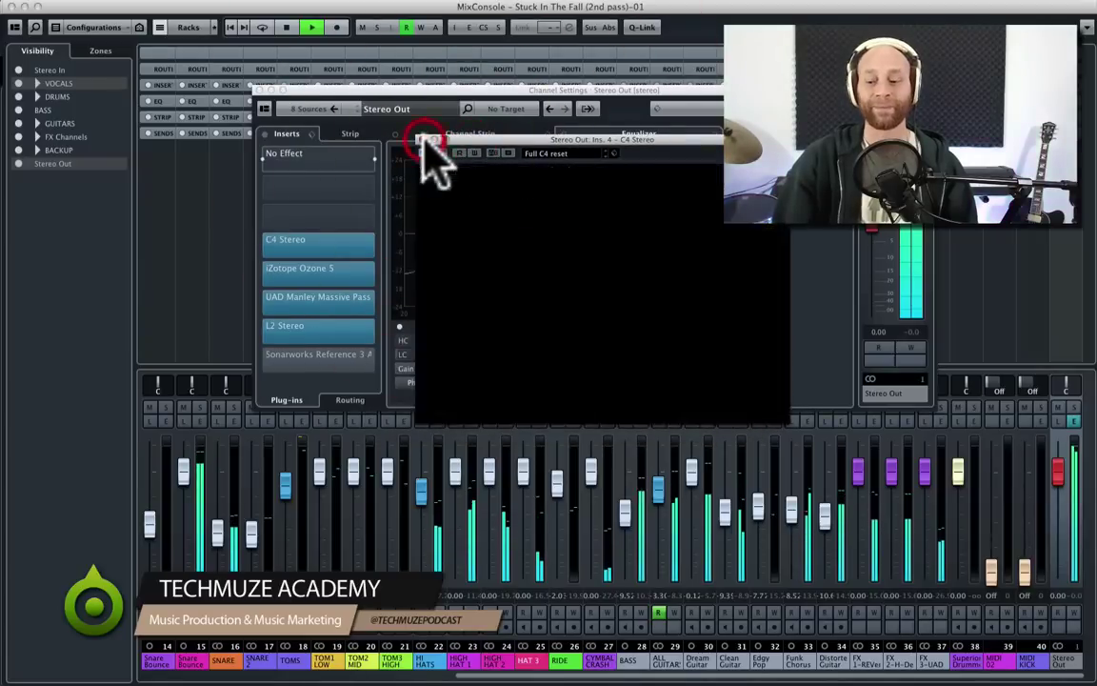
pyautogui.press('space')
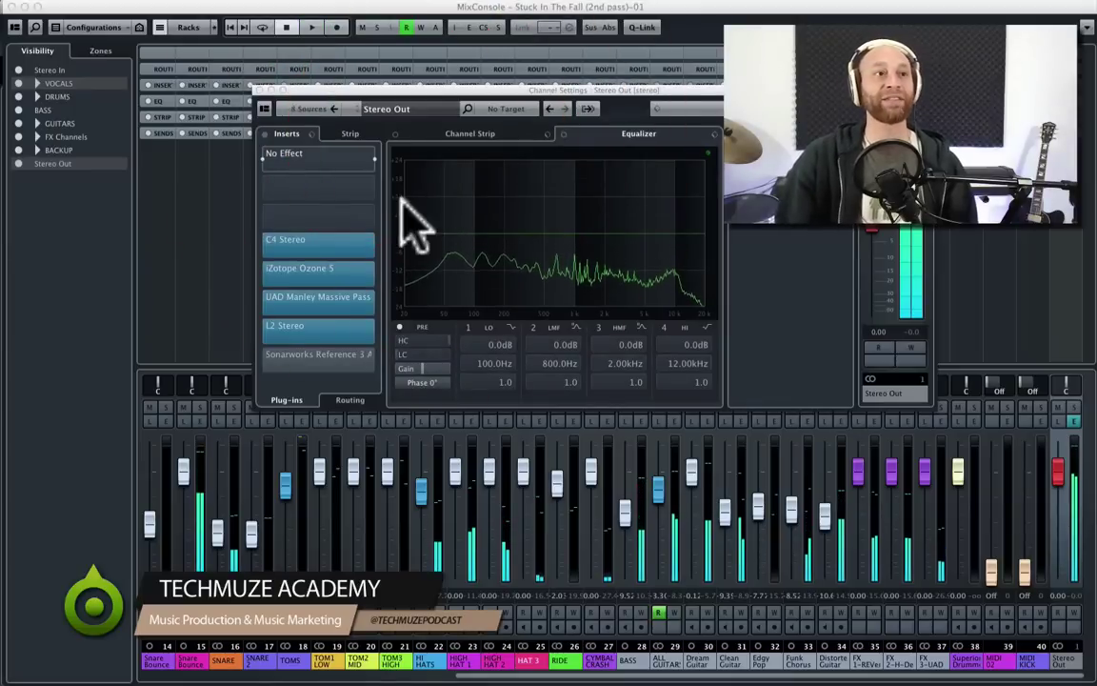
# - Open iZotope Ozone 5 on Stereo Out, dismiss the preset manager and review its Equalizer, Harmonic Exciter, Dynamics, Stereo Imaging and Maximizer modules
pyautogui.click(309, 272)
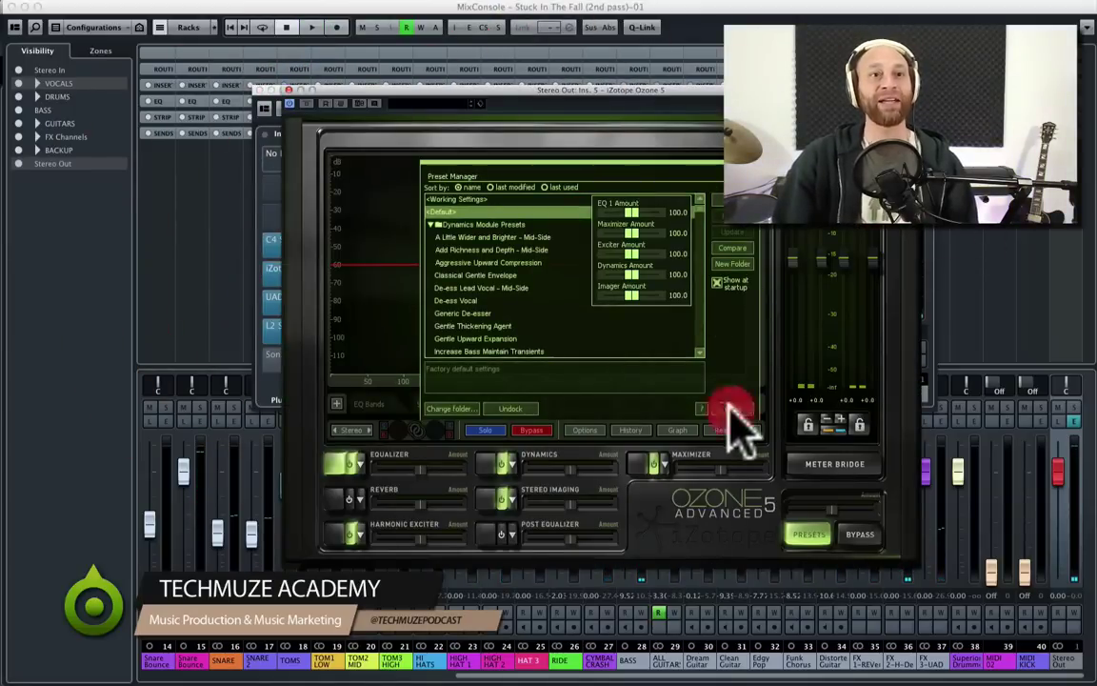
pyautogui.click(727, 409)
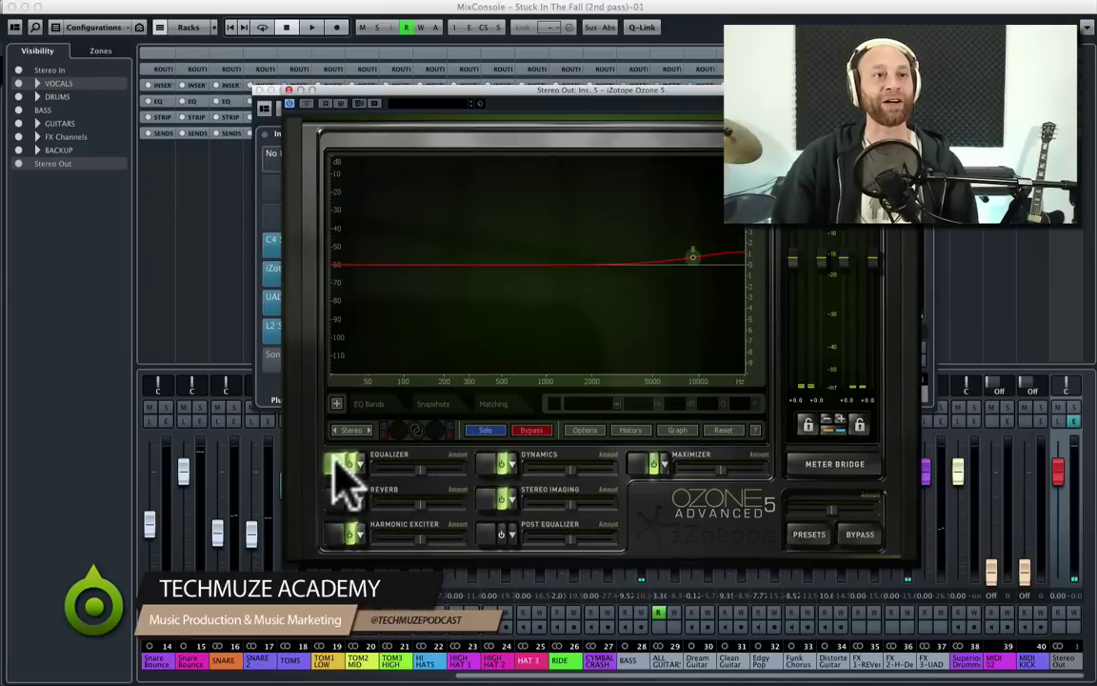
pyautogui.click(346, 529)
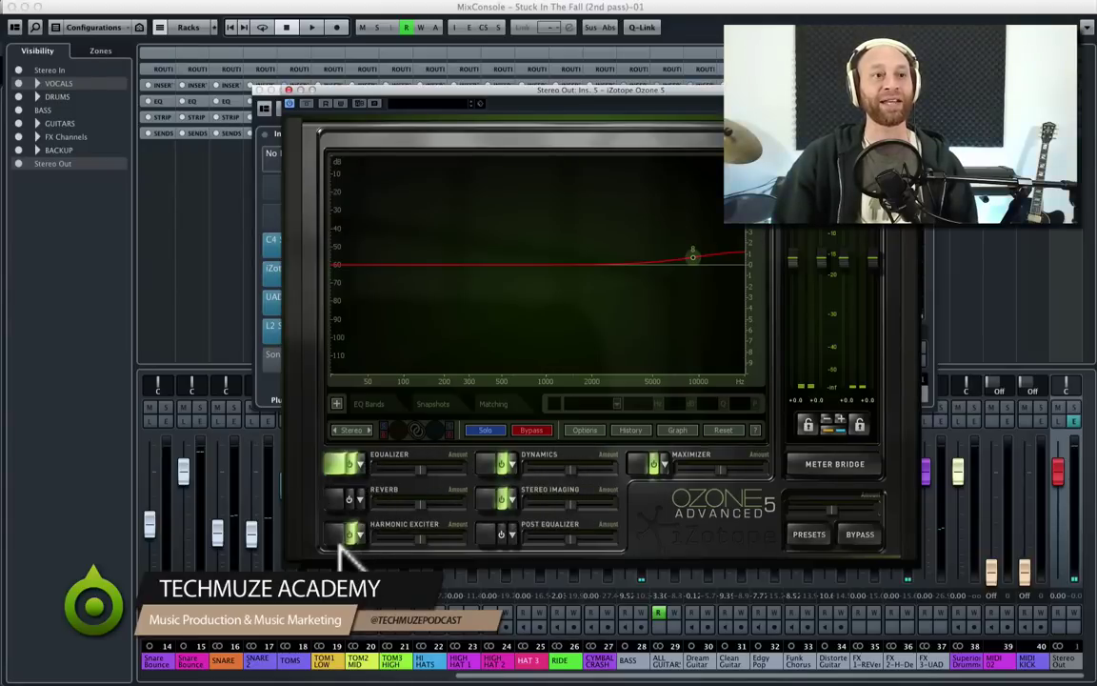
pyautogui.click(339, 534)
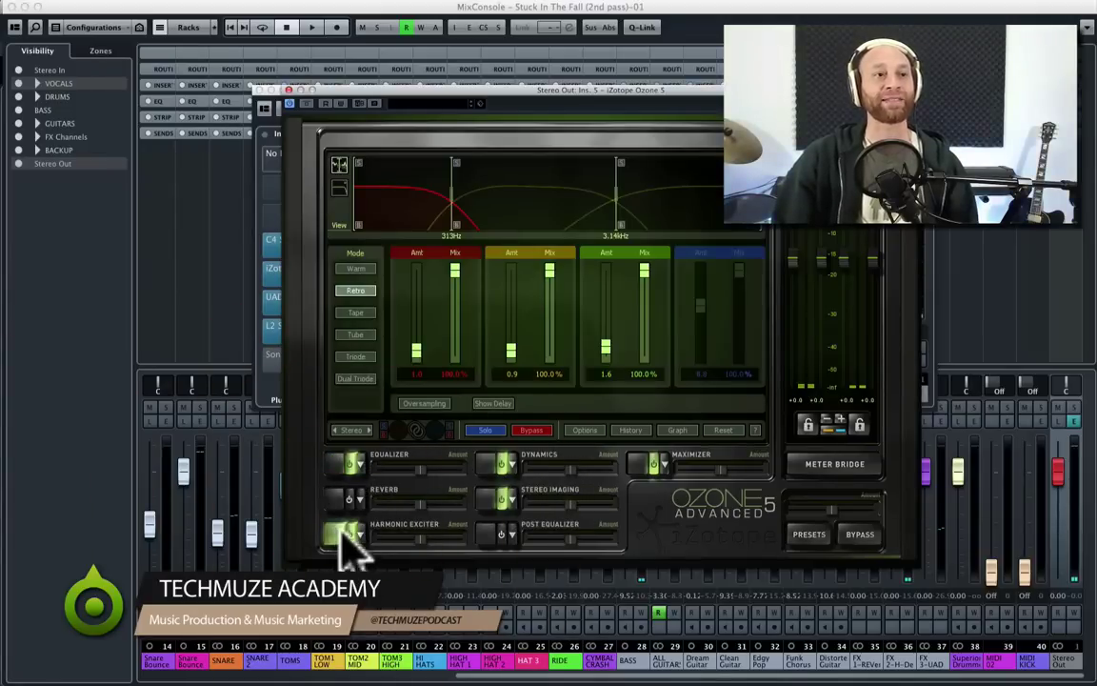
pyautogui.click(491, 464)
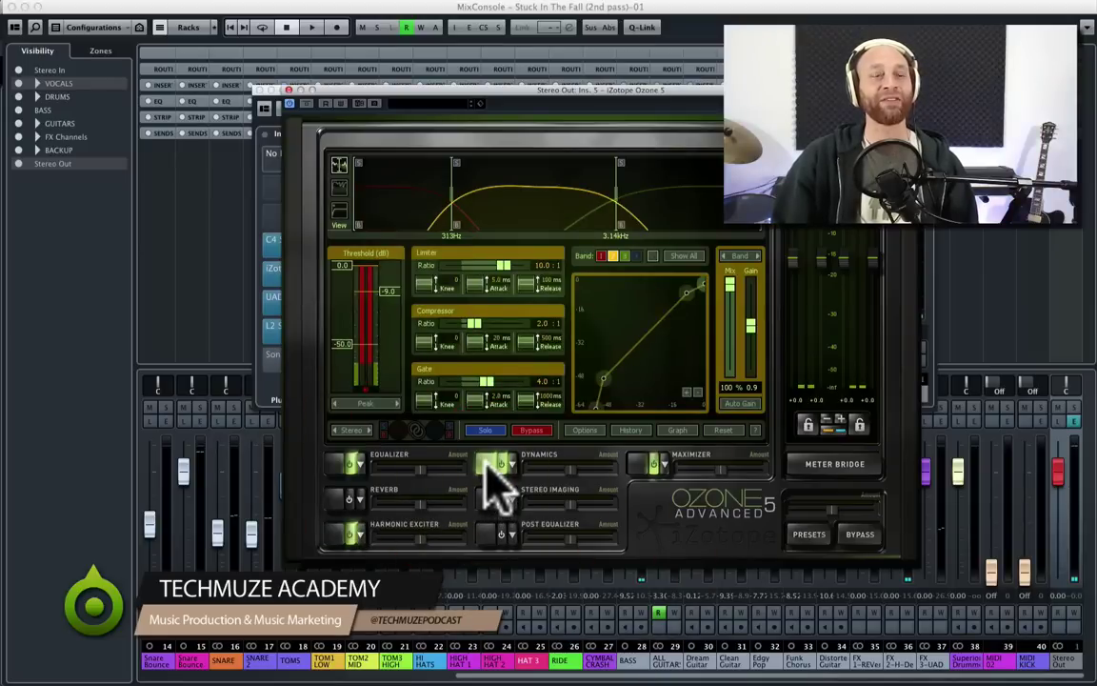
pyautogui.click(492, 503)
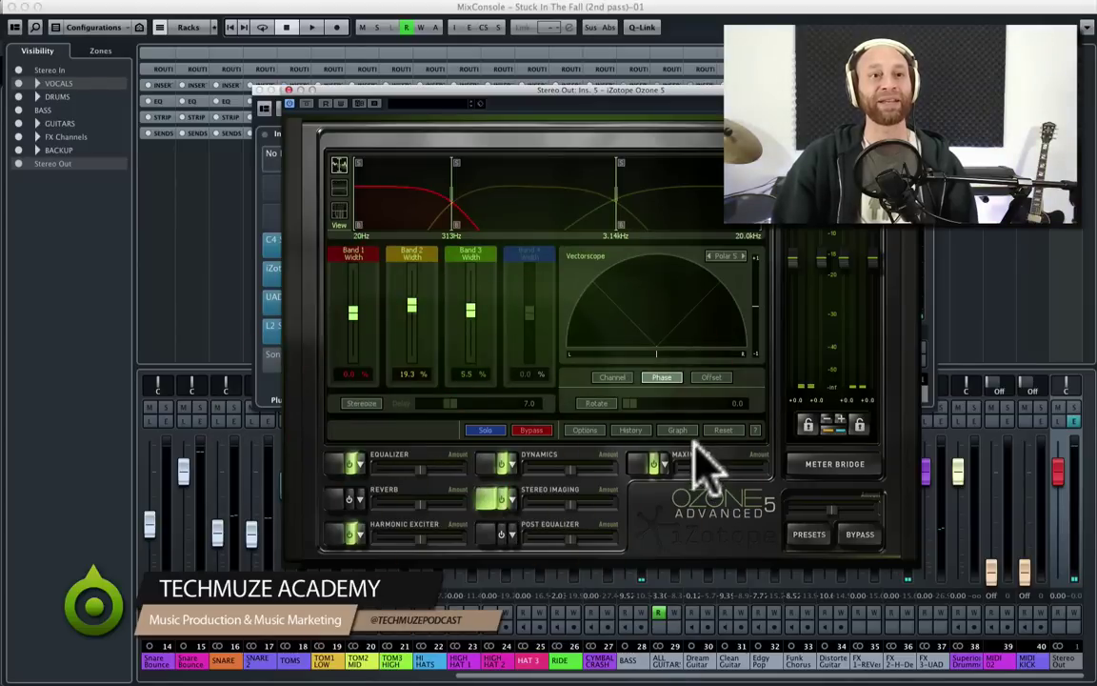
pyautogui.click(646, 469)
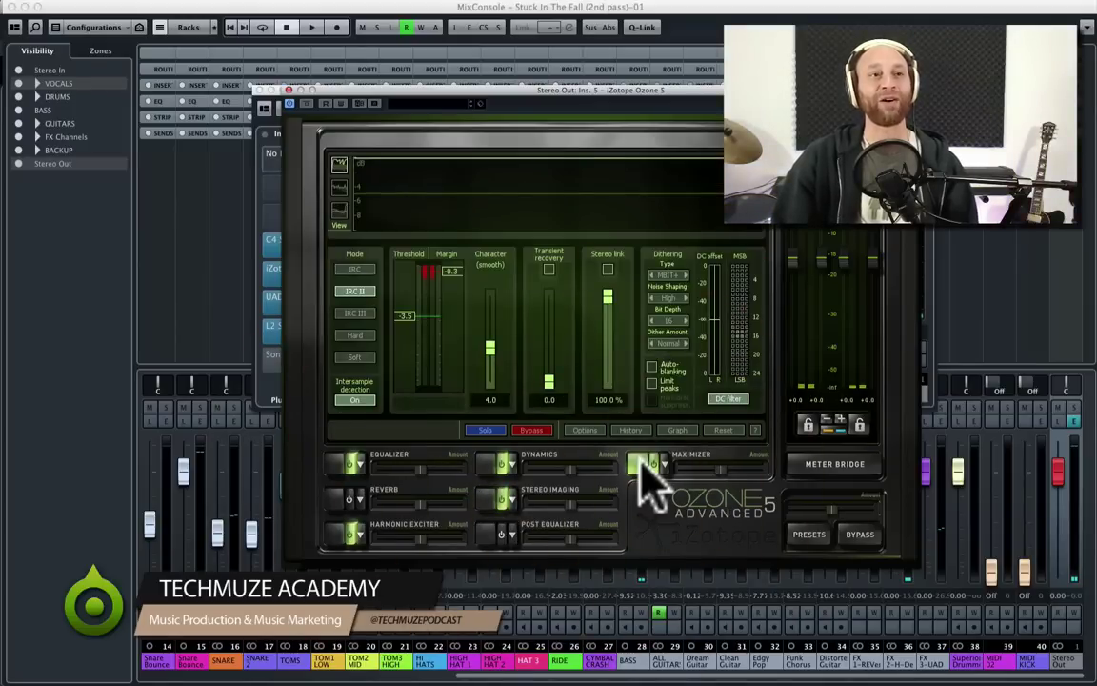
# - Compare the mix with iZotope Ozone 5 bypassed and active during playback and move its window clear of the inserts
pyautogui.click(307, 102)
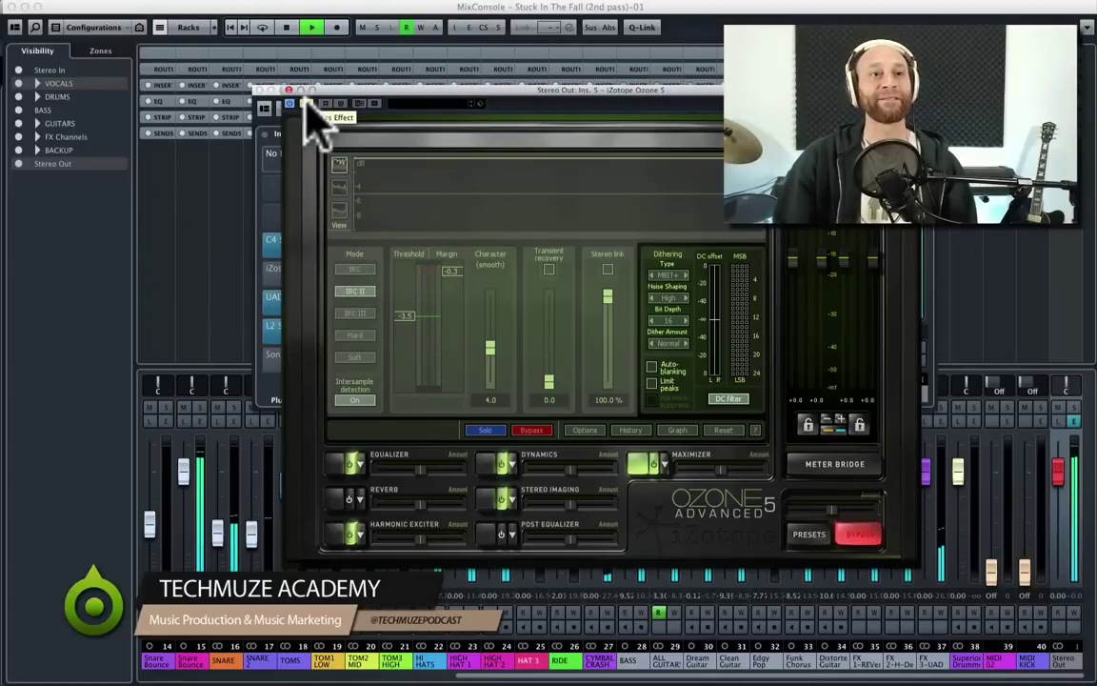
pyautogui.click(307, 105)
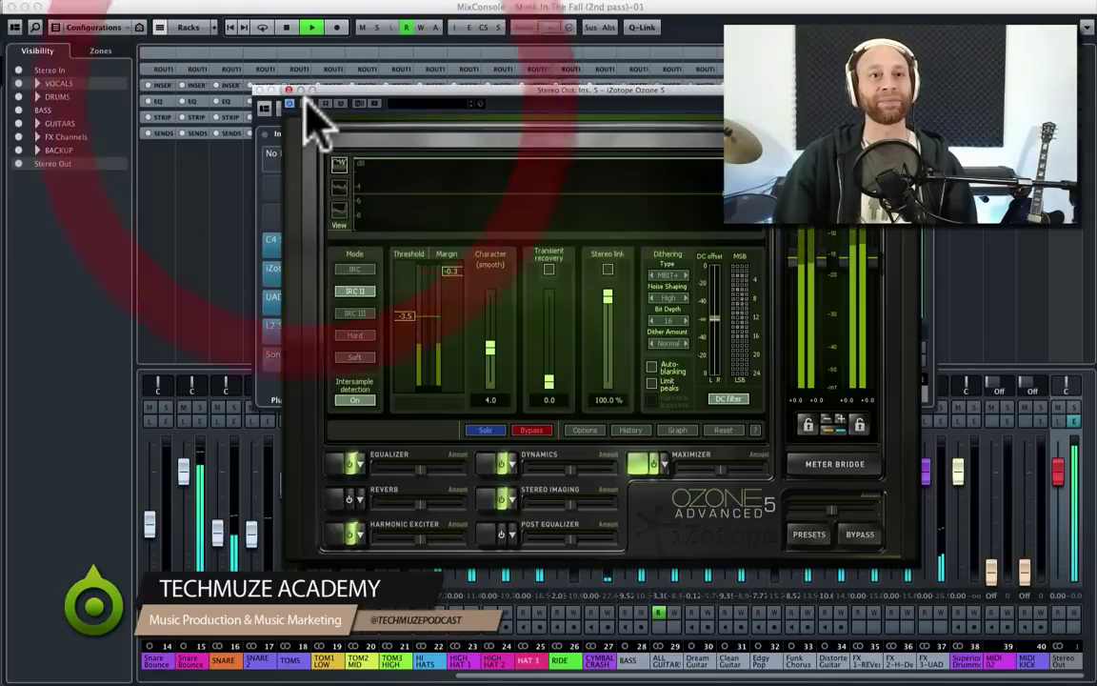
pyautogui.moveTo(347, 92); pyautogui.dragTo(389, 55)
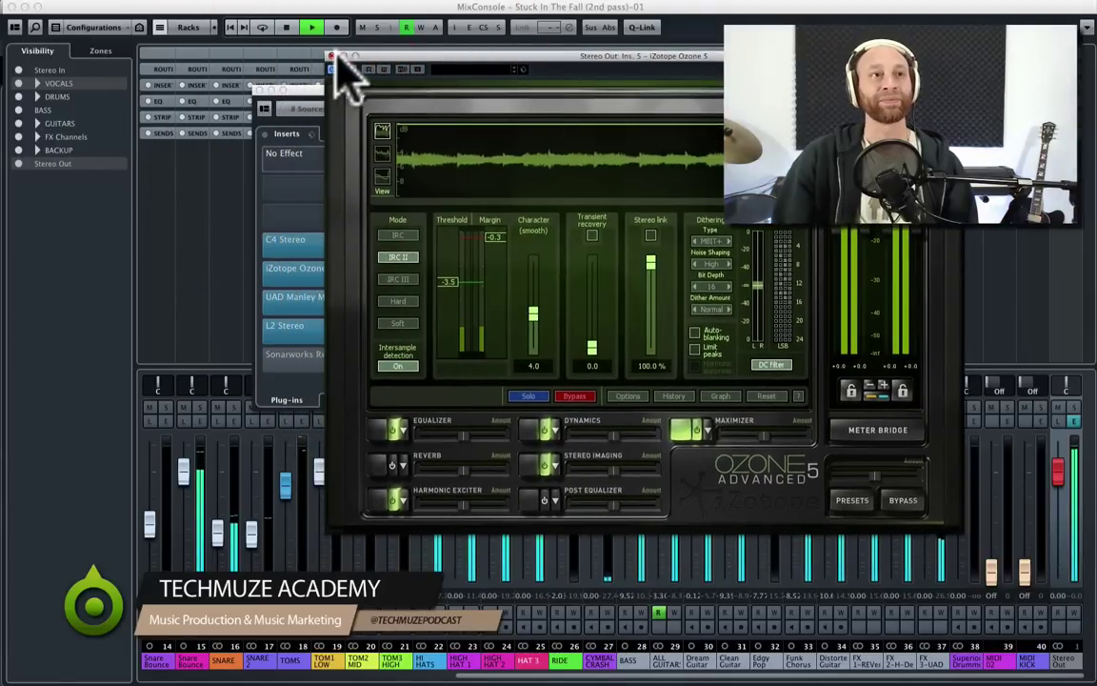
# - Close iZotope Ozone 5, compare the mix with its Stereo Out insert bypassed and active, and stop playback
pyautogui.click(334, 58)
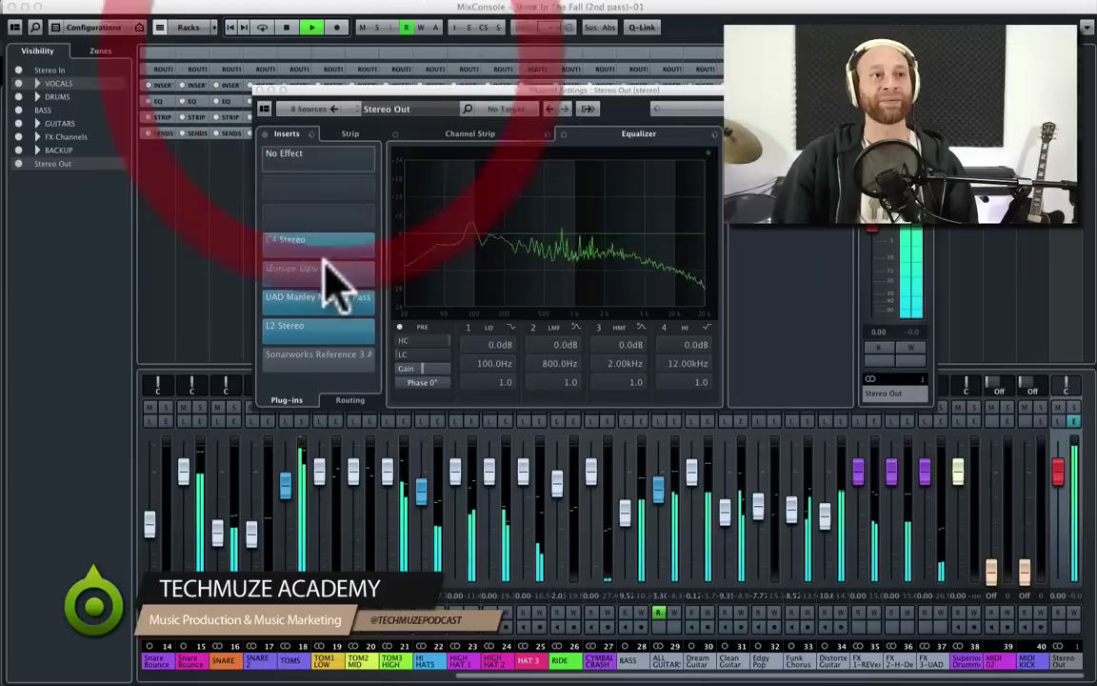
pyautogui.click(263, 274)
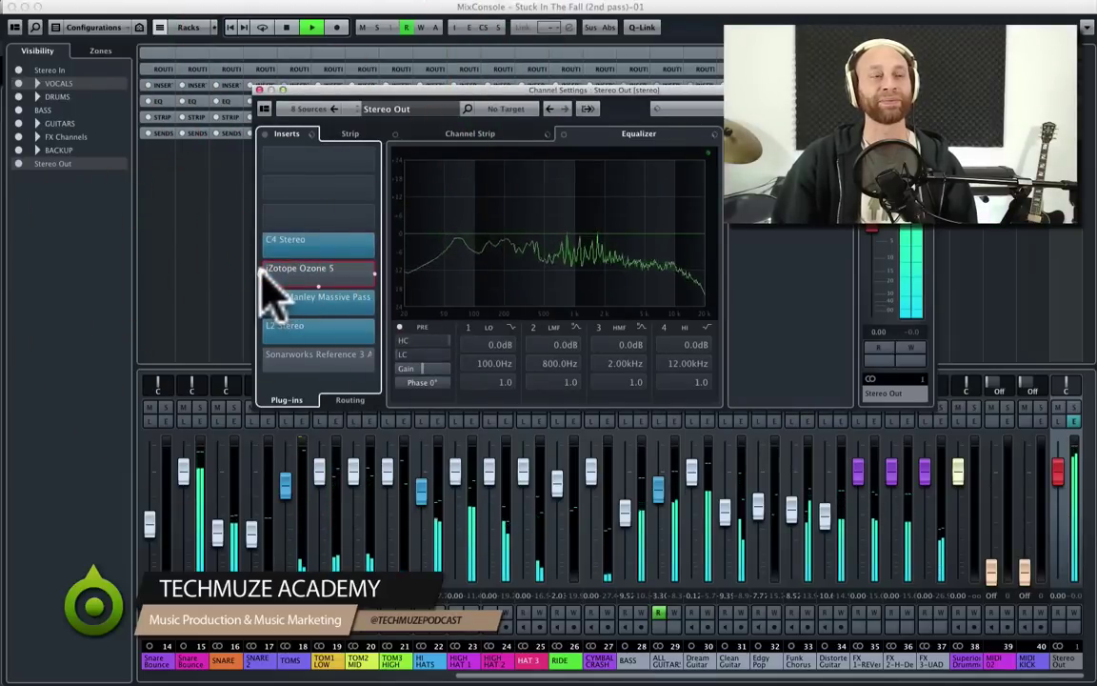
pyautogui.click(261, 271)
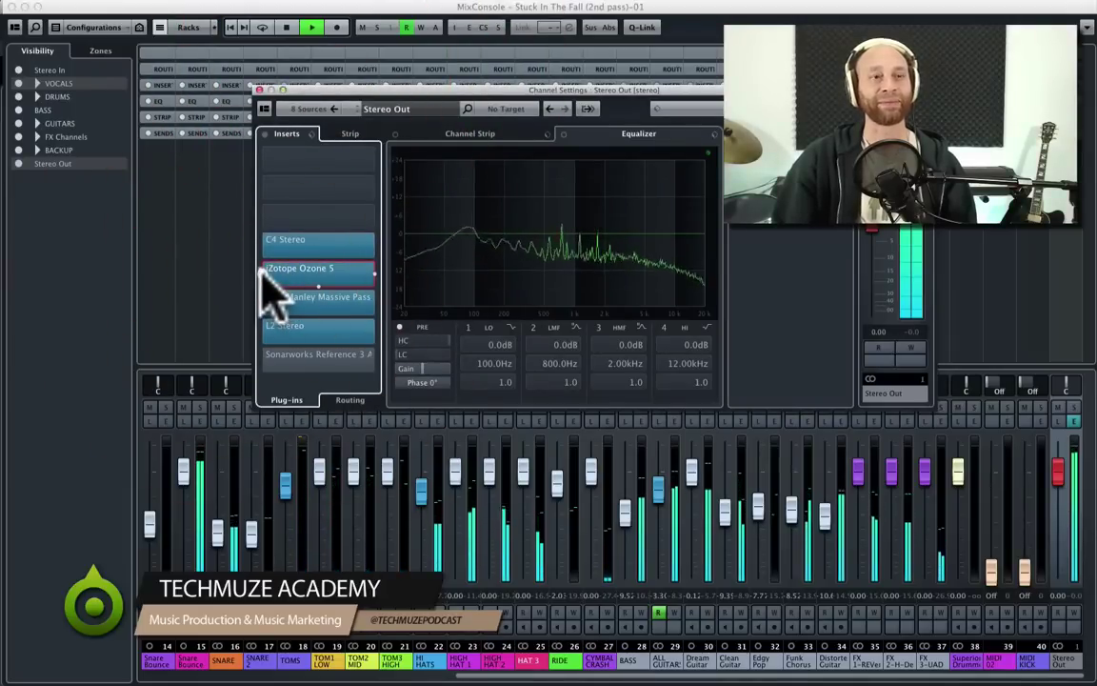
pyautogui.press('space')
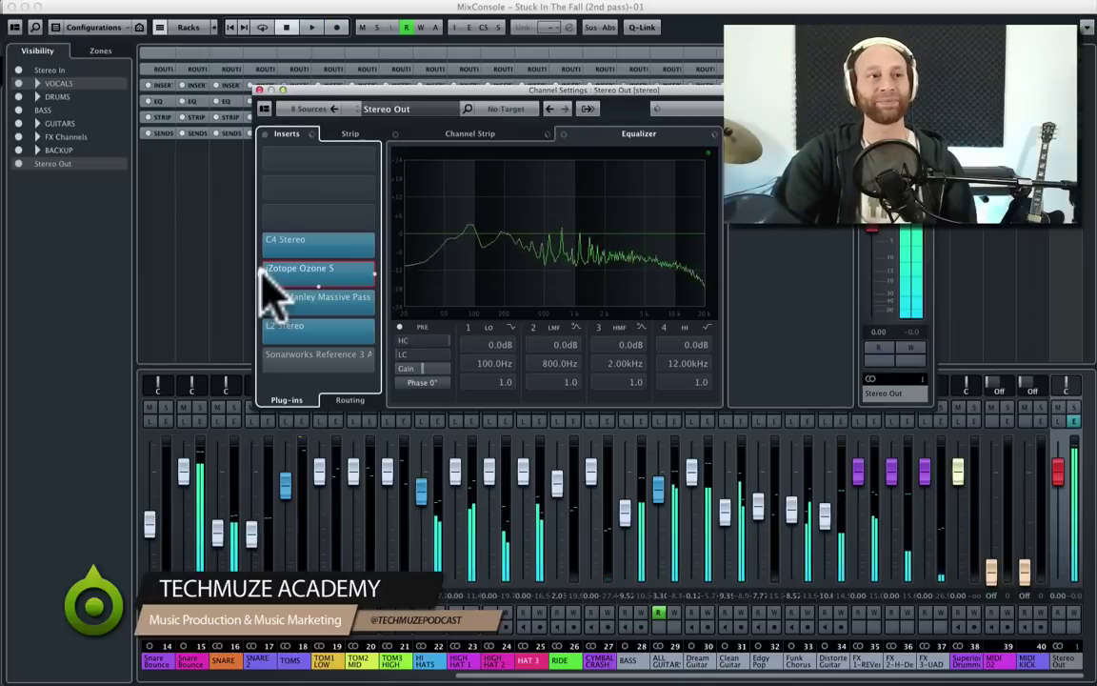
# - Open UAD Manley Massive Passive on Stereo Out, compare the mix with it bypassed and active, then stop playback and close the plug-in
pyautogui.click(292, 297)
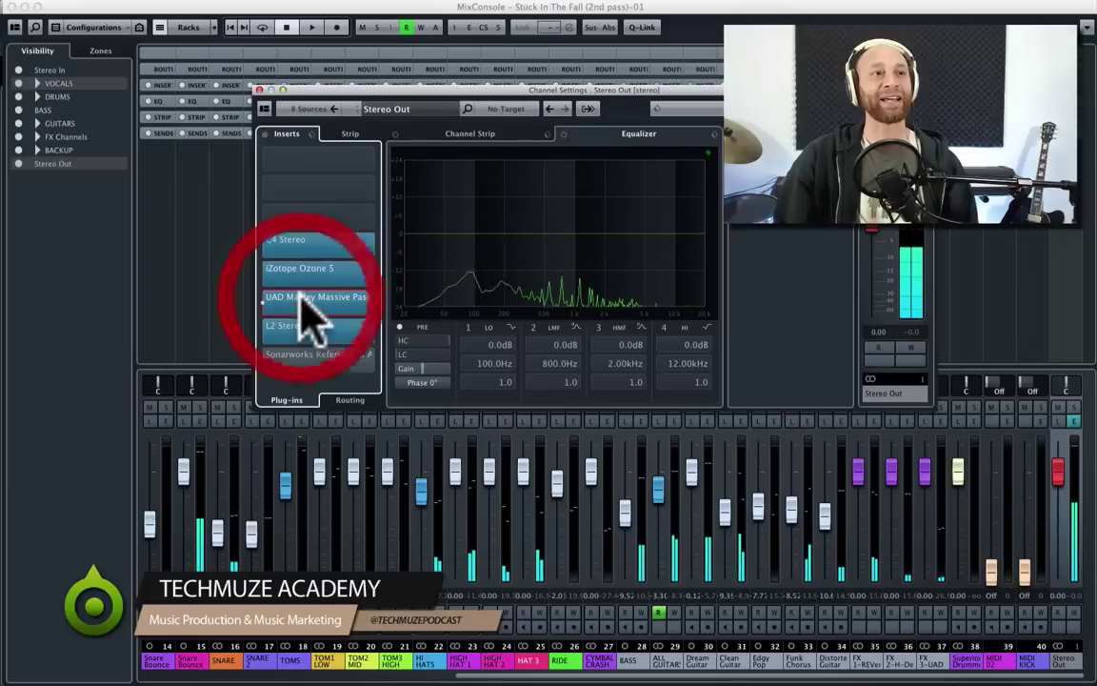
pyautogui.moveTo(509, 281); pyautogui.dragTo(422, 250)
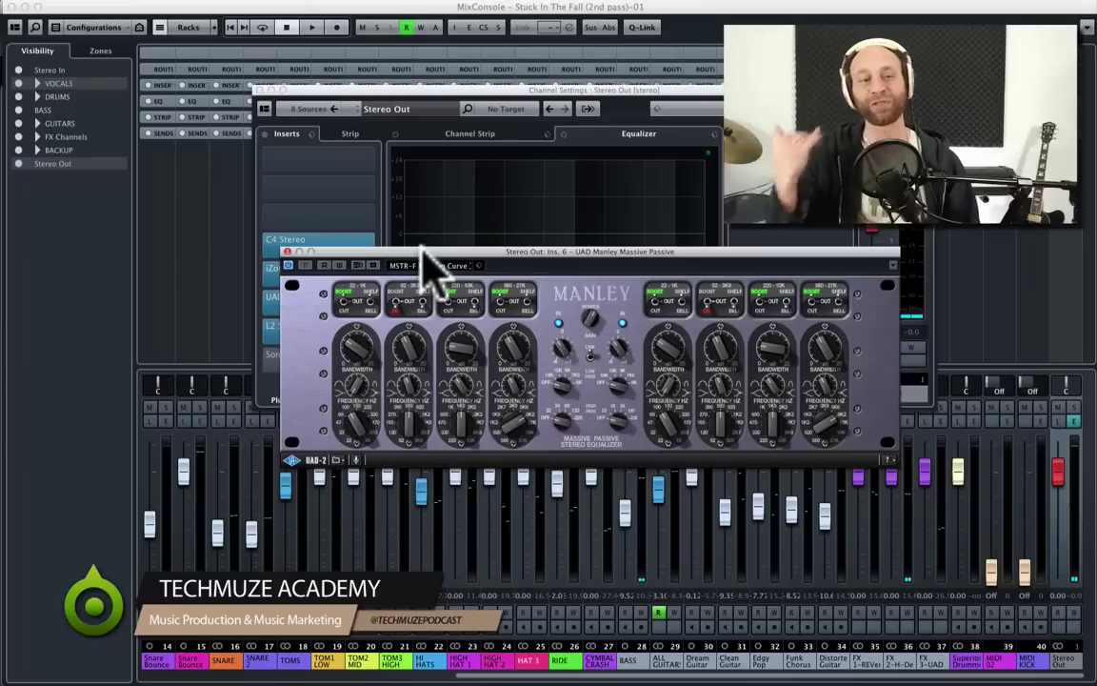
pyautogui.moveTo(423, 248); pyautogui.dragTo(434, 246)
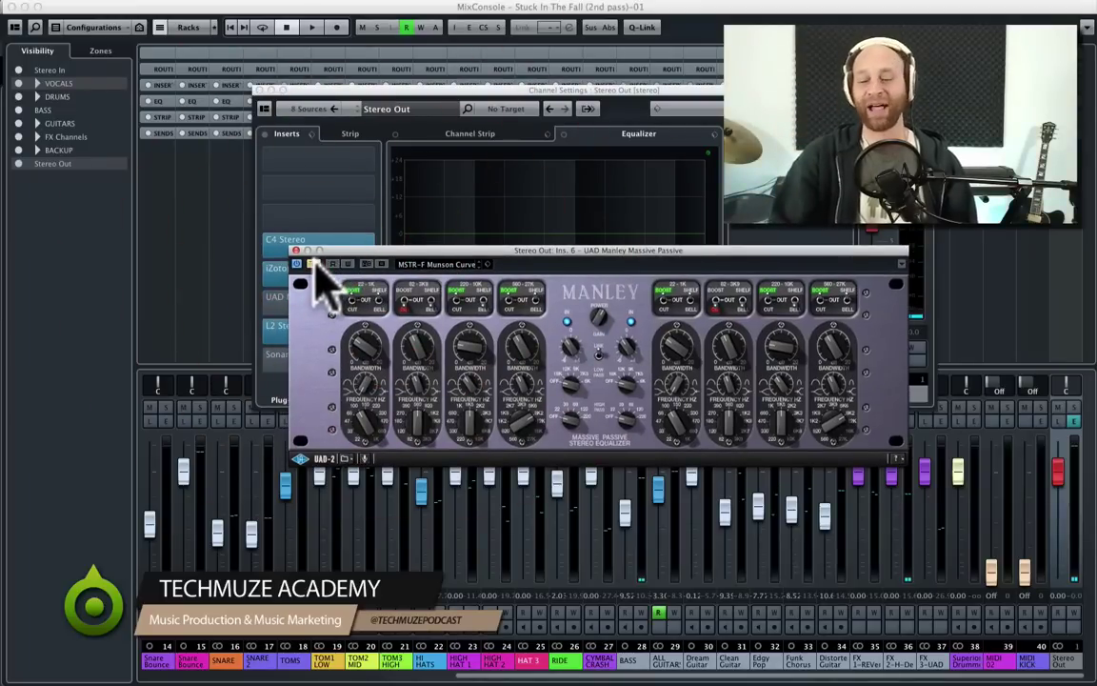
pyautogui.press('space')
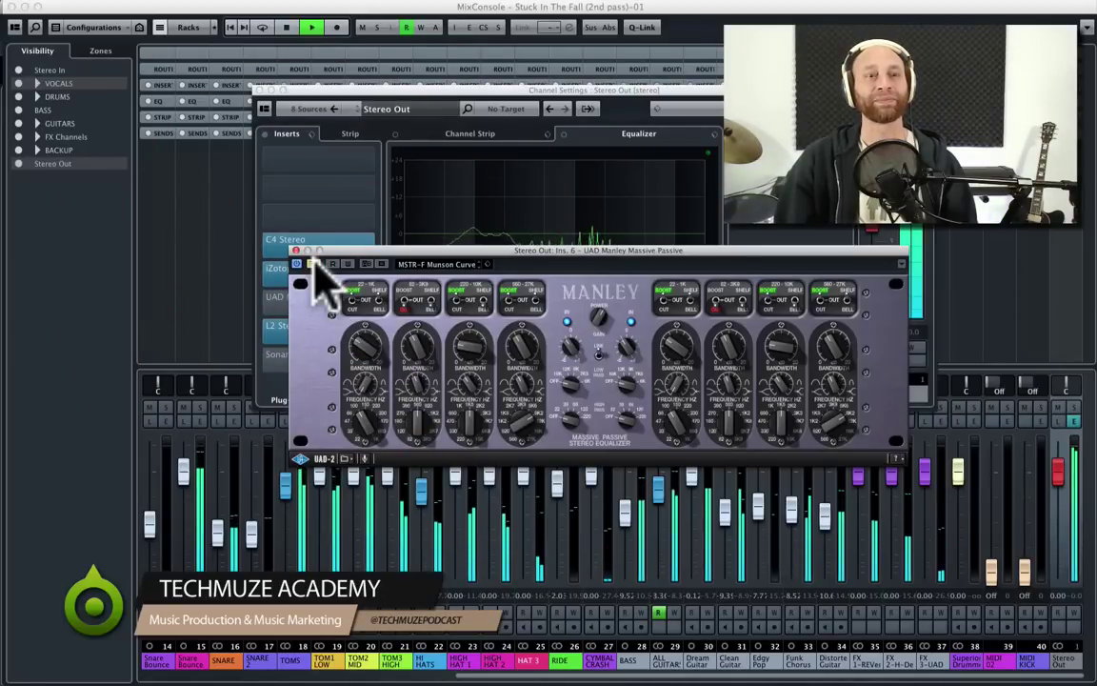
pyautogui.moveTo(314, 262); pyautogui.dragTo(348, 228)
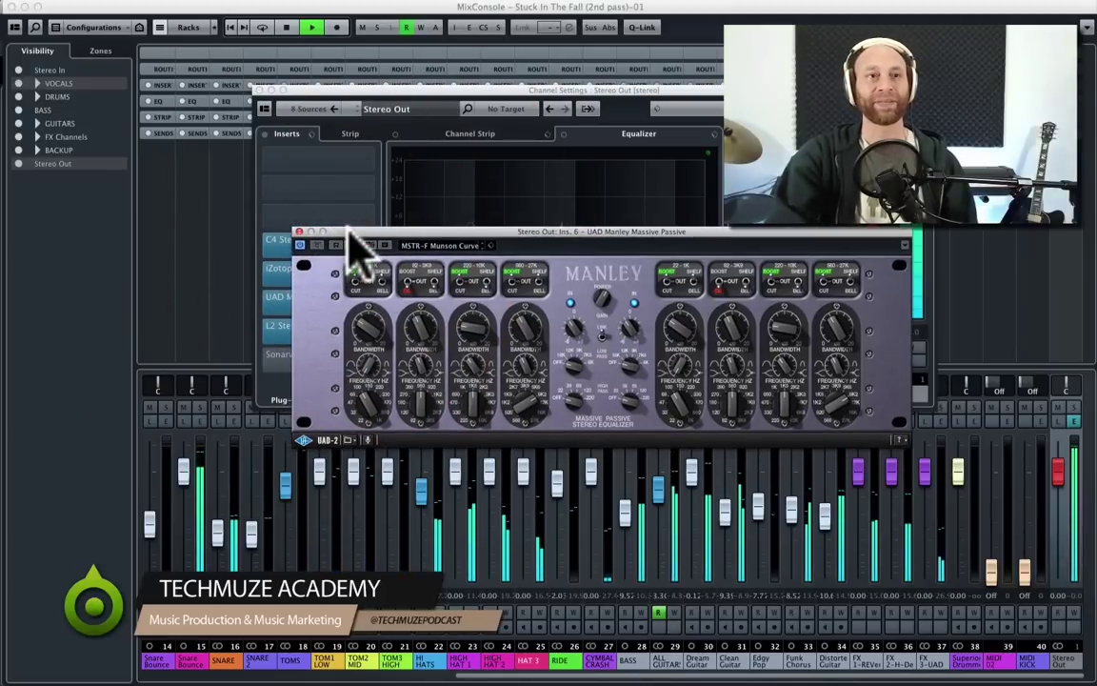
pyautogui.press('space')
pyautogui.moveTo(355, 245); pyautogui.dragTo(314, 267)
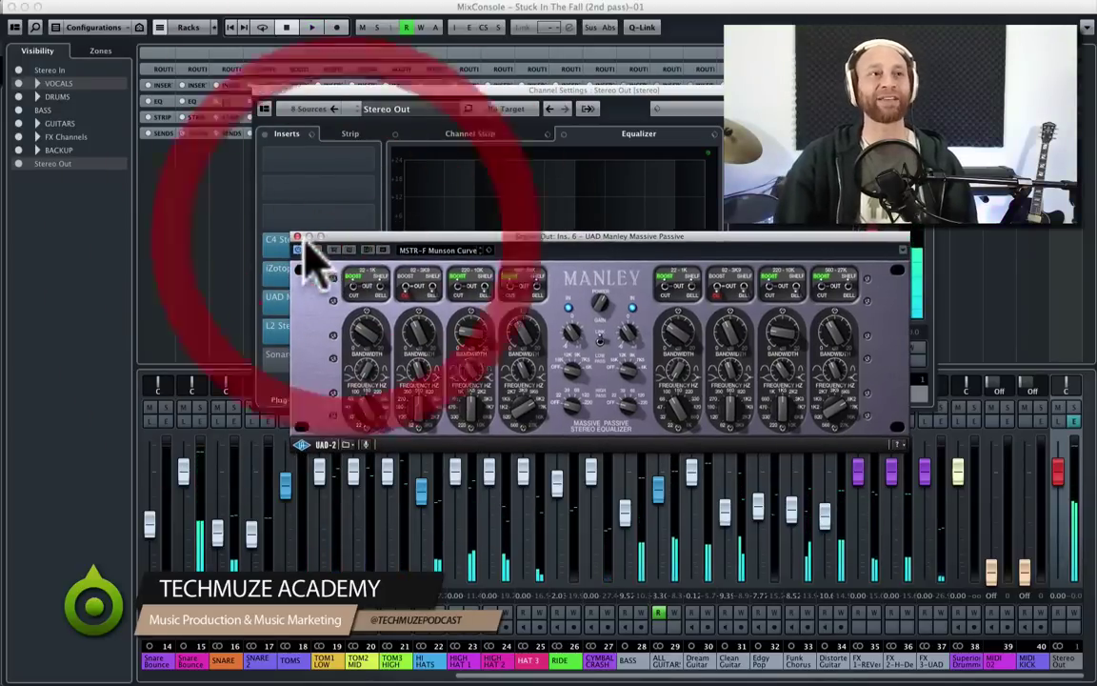
pyautogui.click(297, 238)
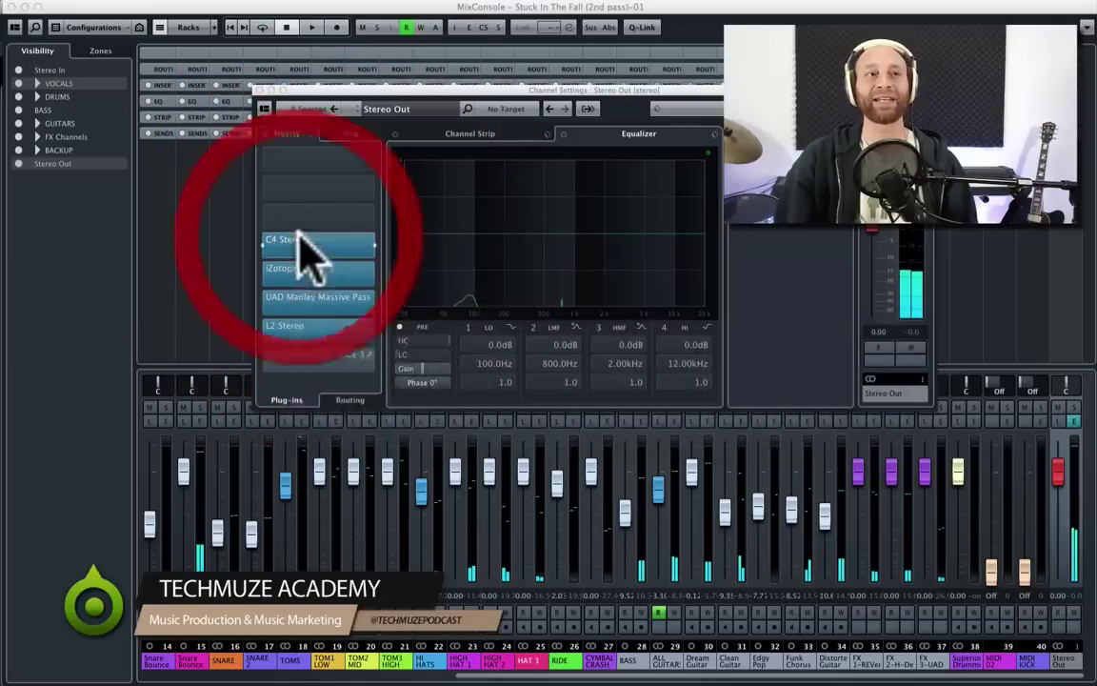
# - Open L2 Stereo on Stereo Out, examine its attenuation during playback, compare the mix with it bypassed and active, and stop playback
pyautogui.click(317, 328)
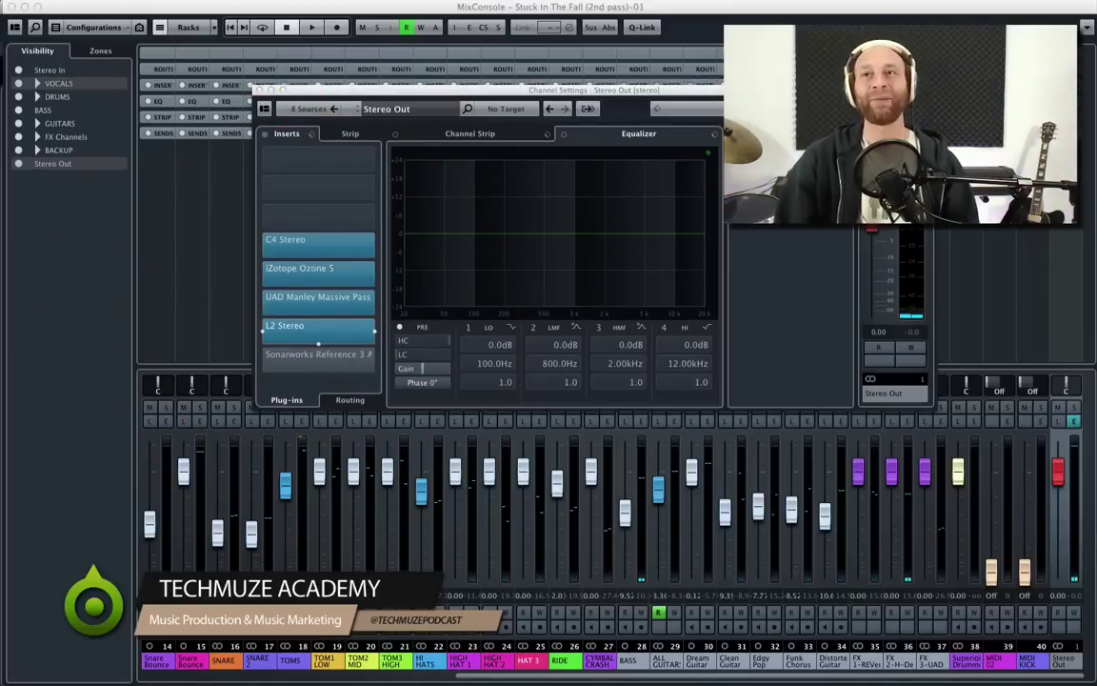
pyautogui.moveTo(522, 164); pyautogui.dragTo(544, 180)
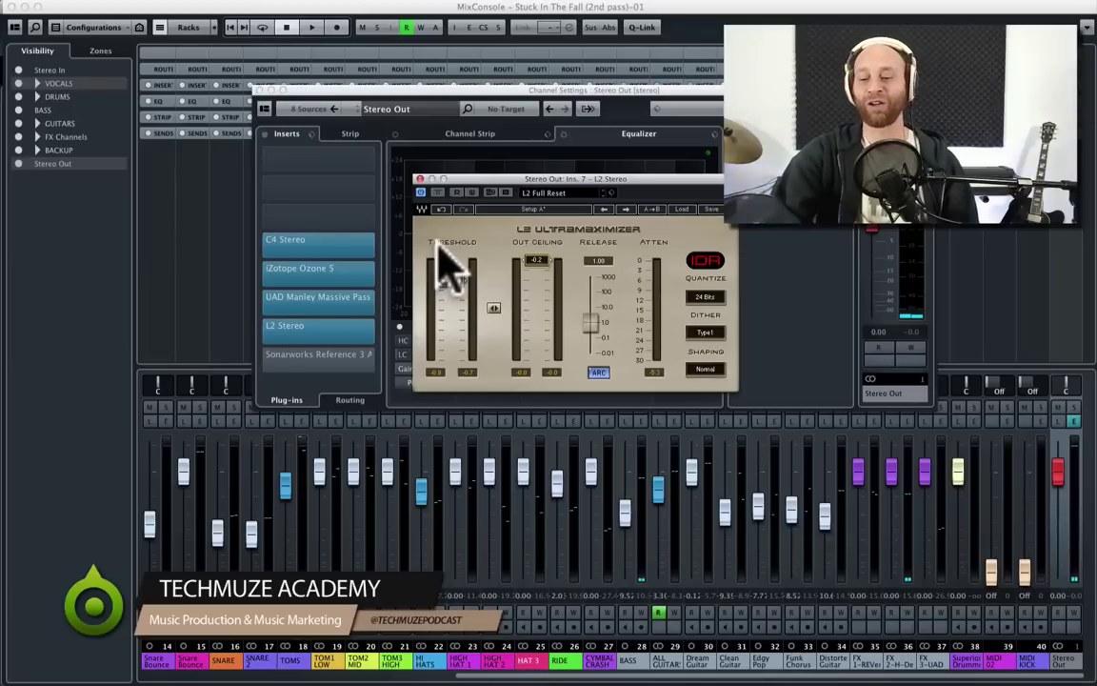
pyautogui.press('space')
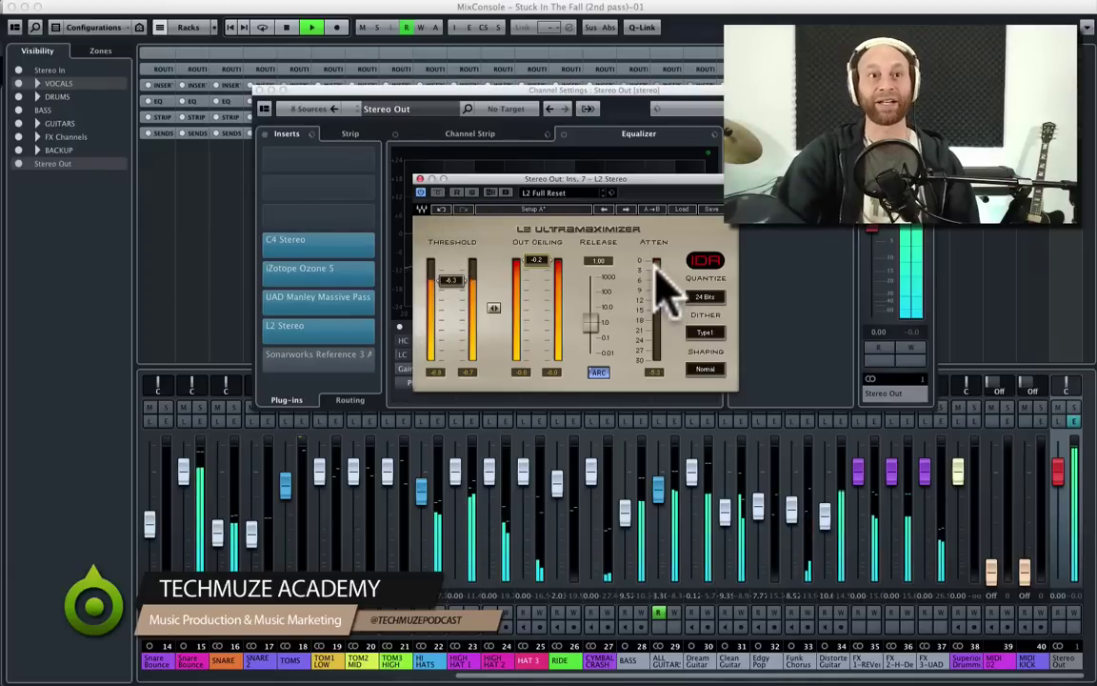
pyautogui.press('space')
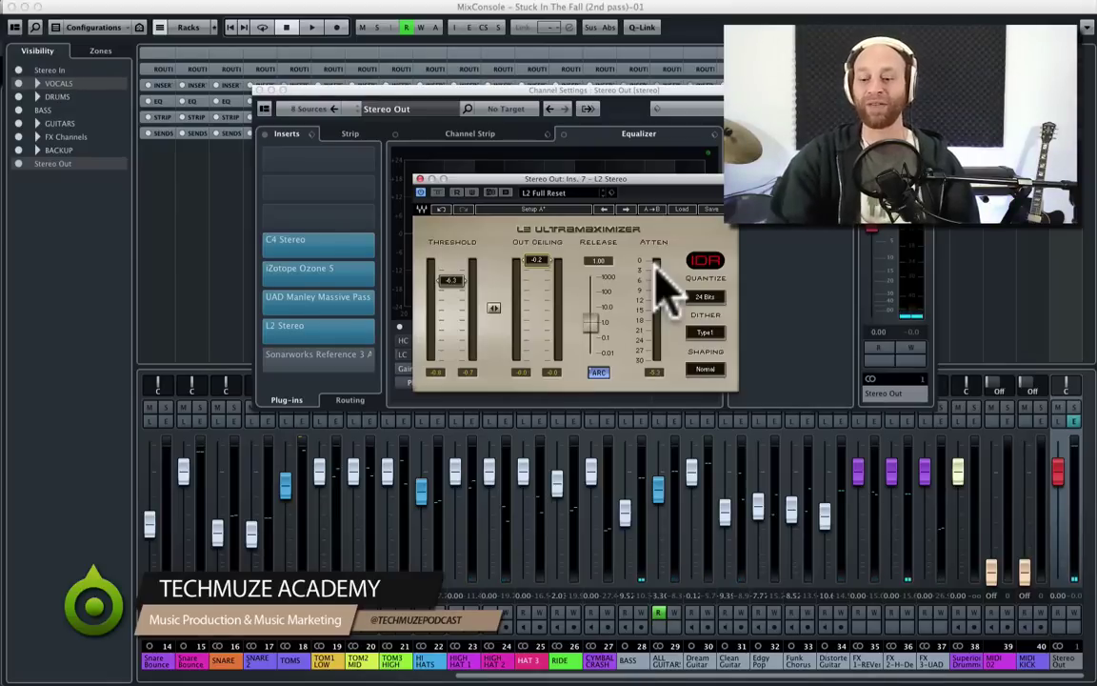
pyautogui.press('space')
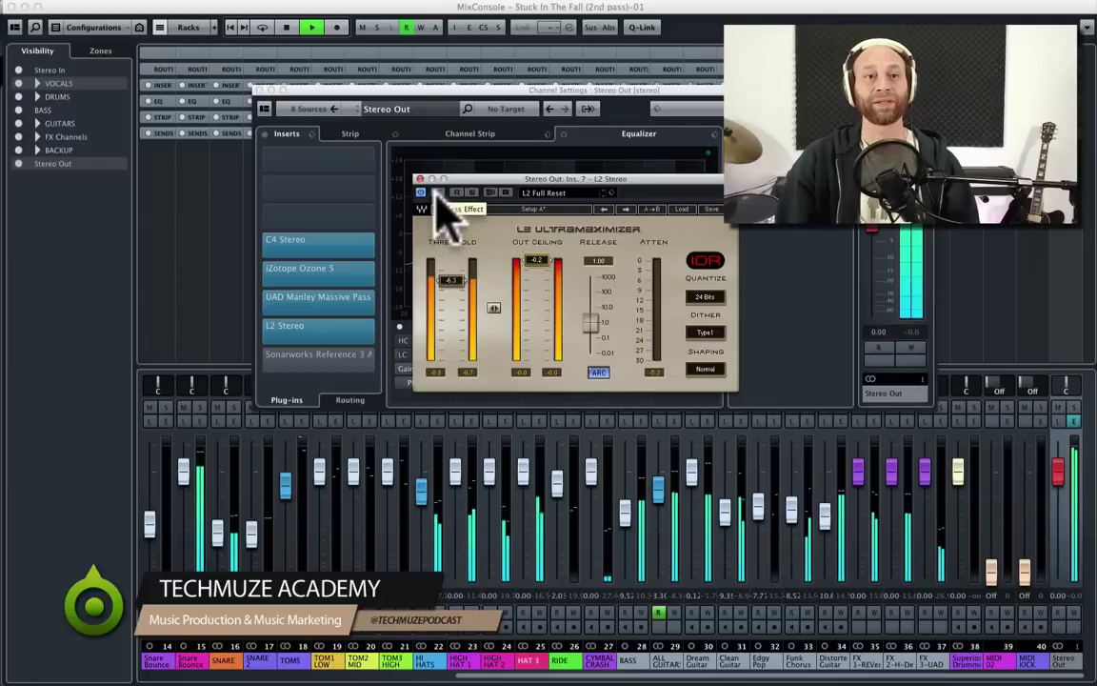
pyautogui.click(437, 194)
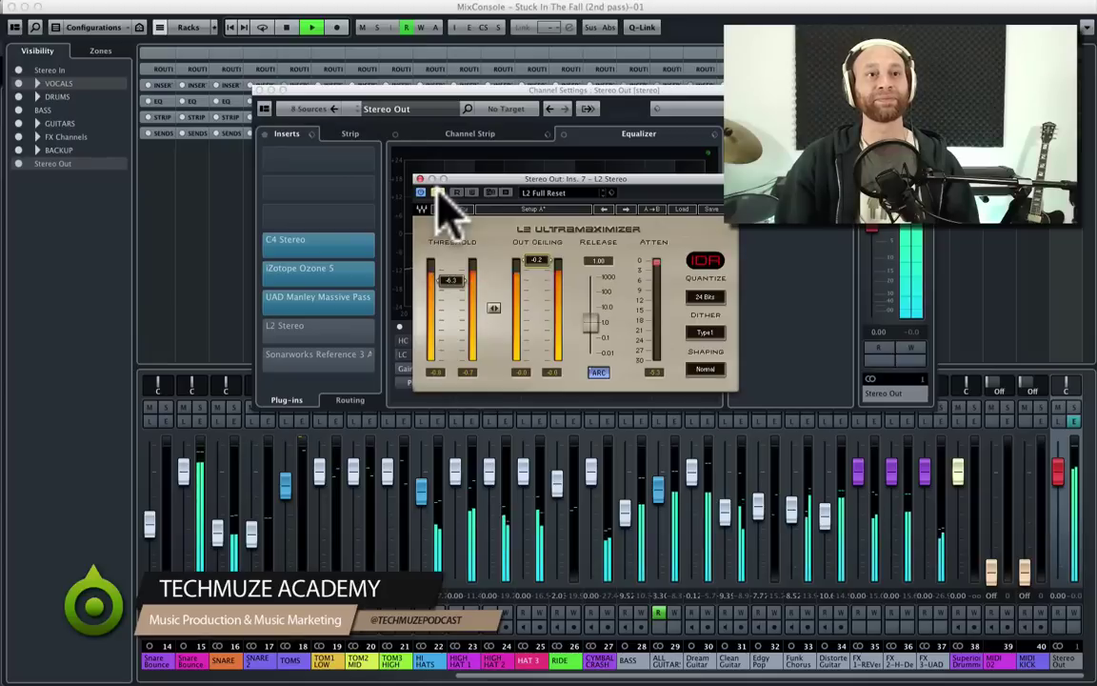
pyautogui.click(436, 193)
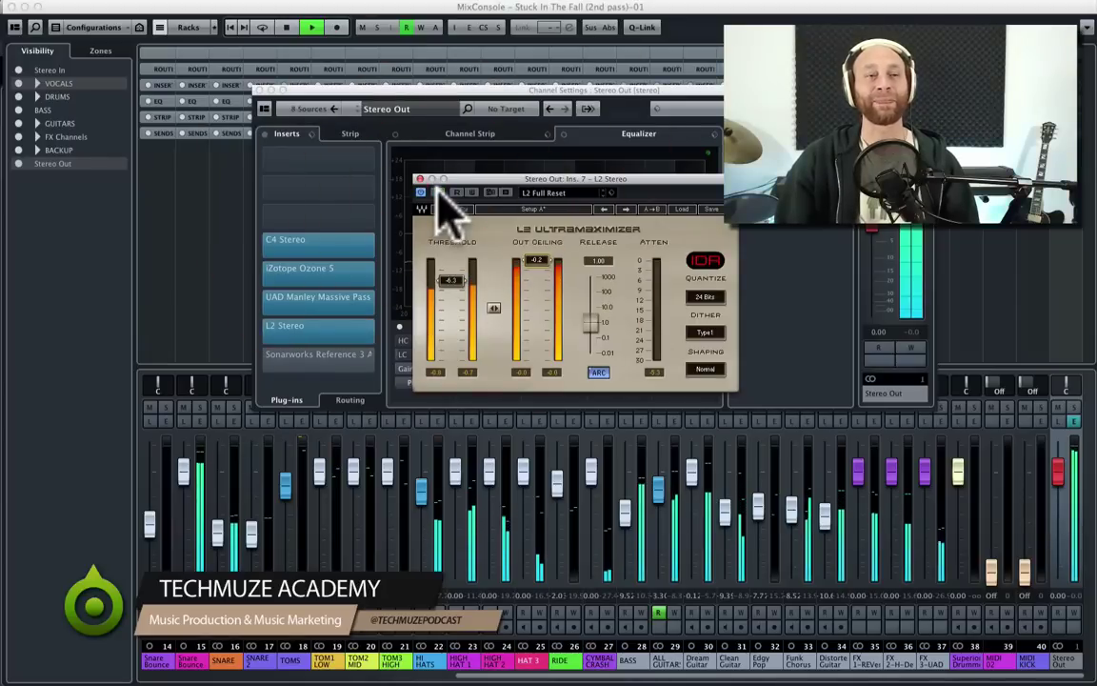
pyautogui.moveTo(471, 178); pyautogui.dragTo(444, 180)
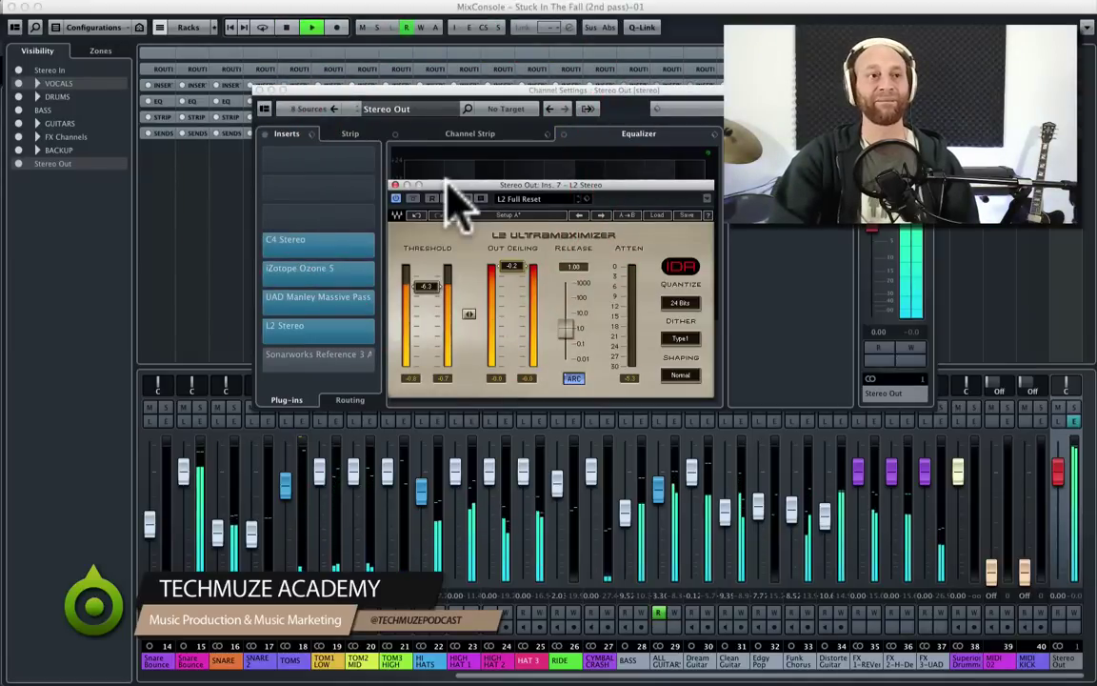
pyautogui.press('space')
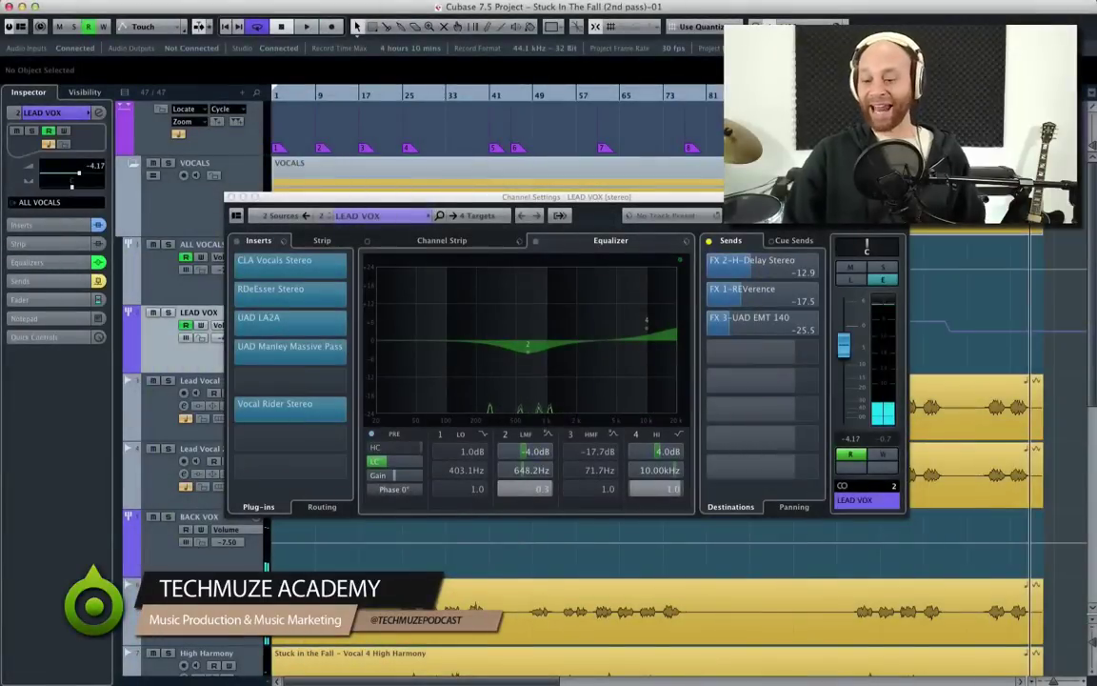
# - Close the LEAD VOX channel settings, collapse the VOCALS folder, turn off cycle mode and return the project cursor to the start
pyautogui.press('super+w')
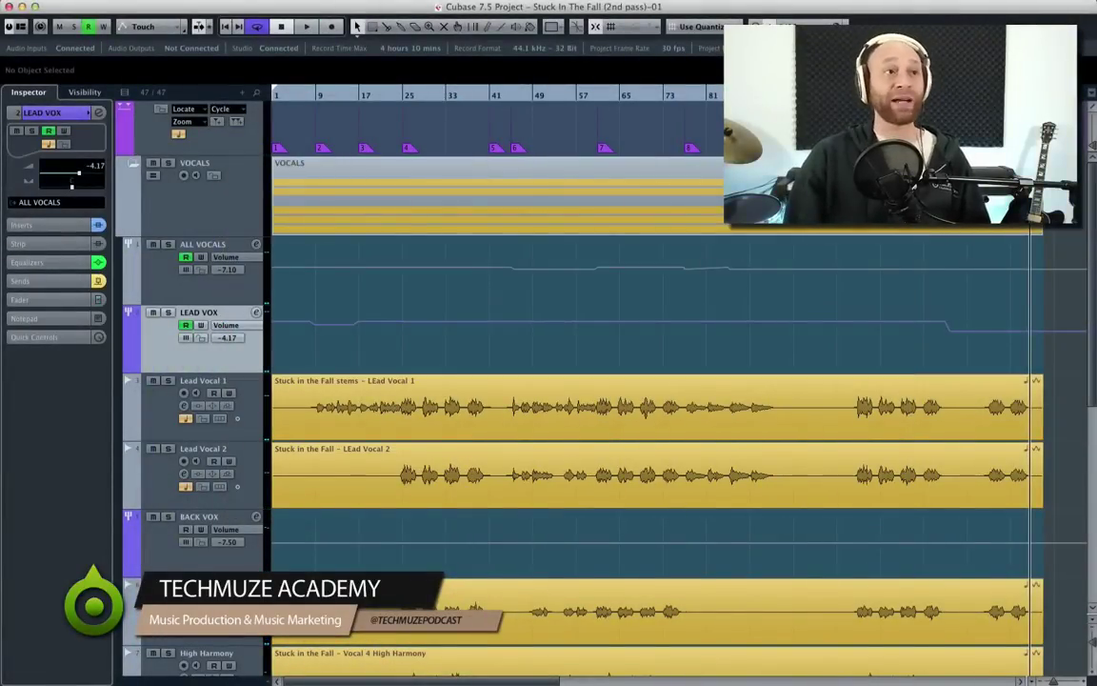
pyautogui.click(131, 162)
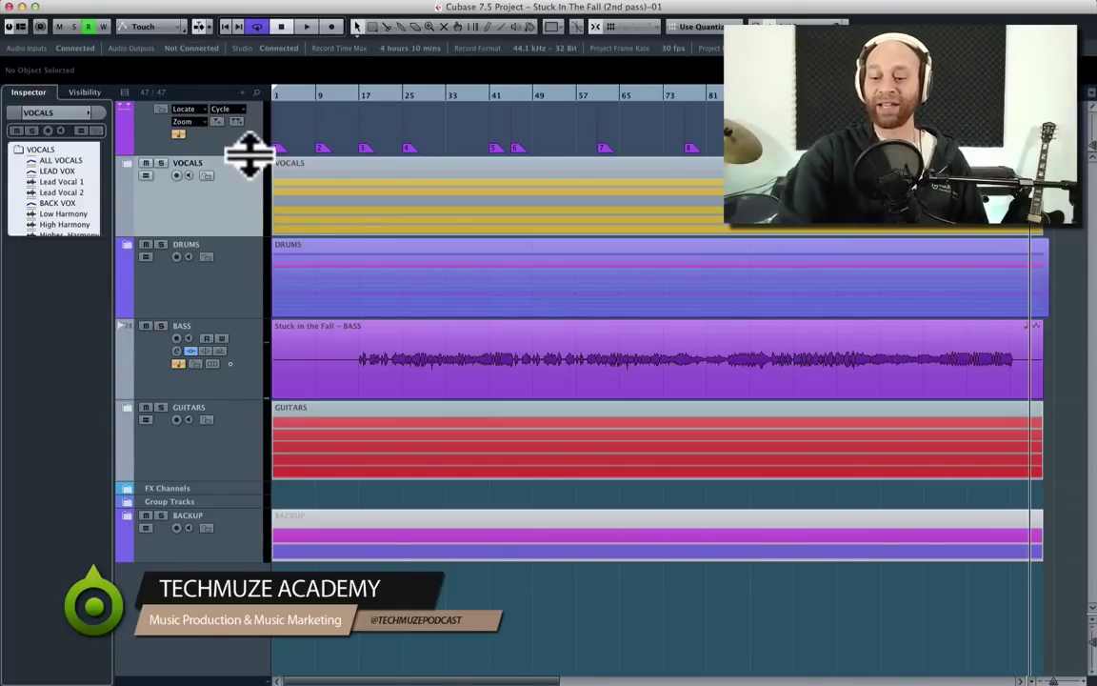
pyautogui.press('KP_Divide')
pyautogui.press('KP_Decimal')
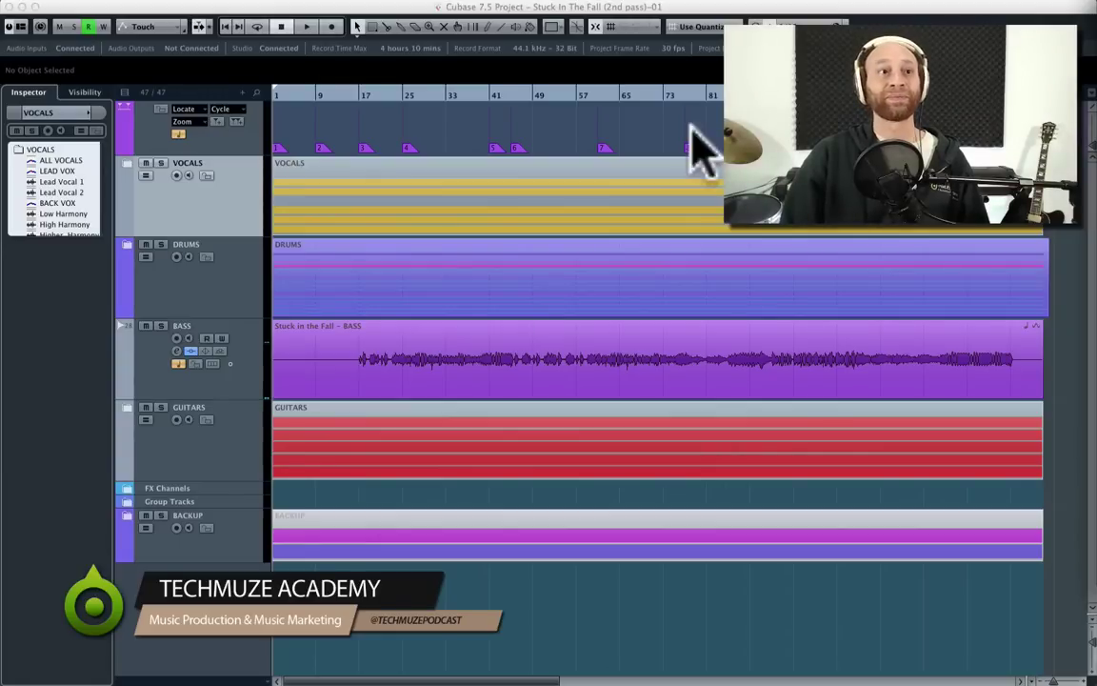
# - Play the full mix from about bar 45, near marker 6, and stop it after marker 7
pyautogui.click(514, 94)
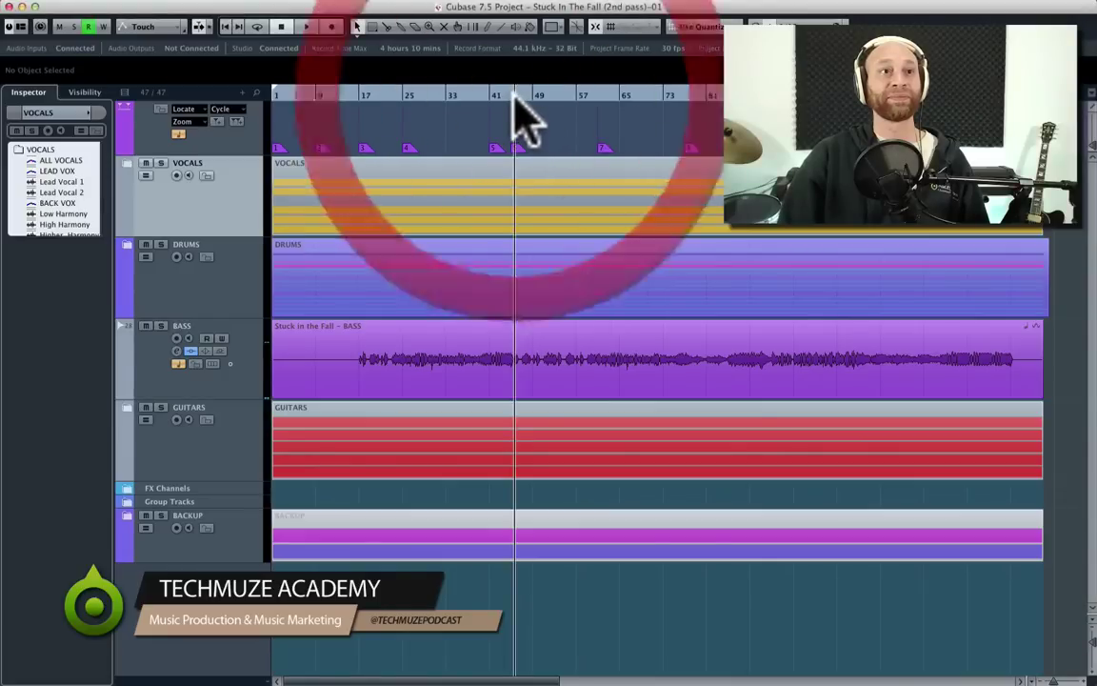
pyautogui.click(513, 94)
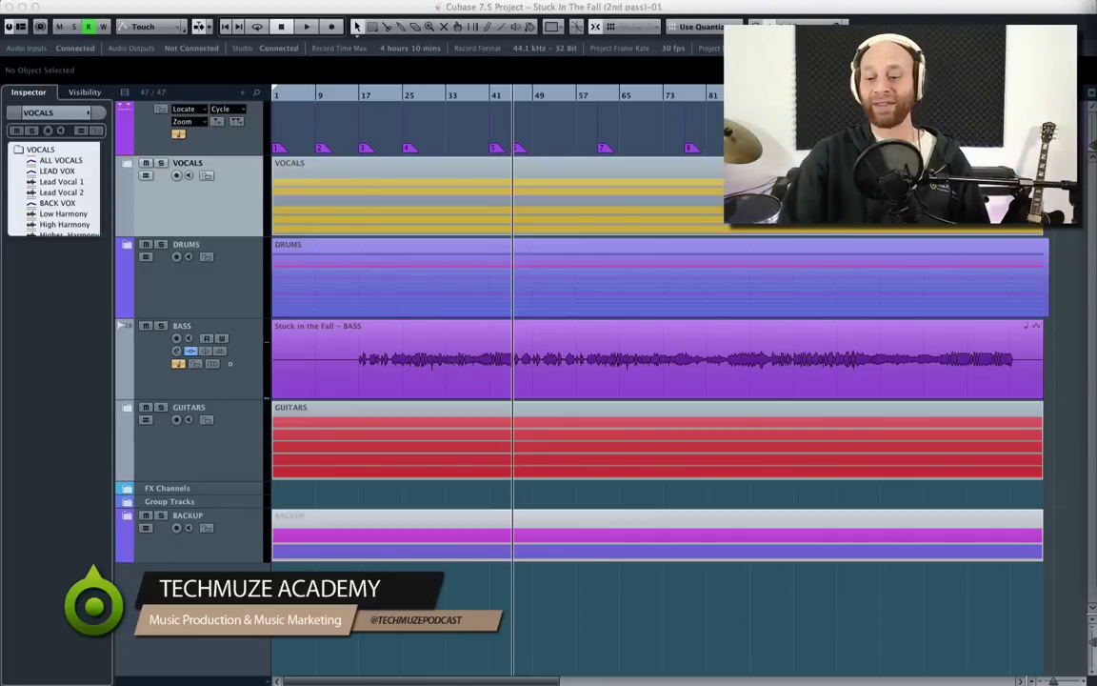
pyautogui.press('space')
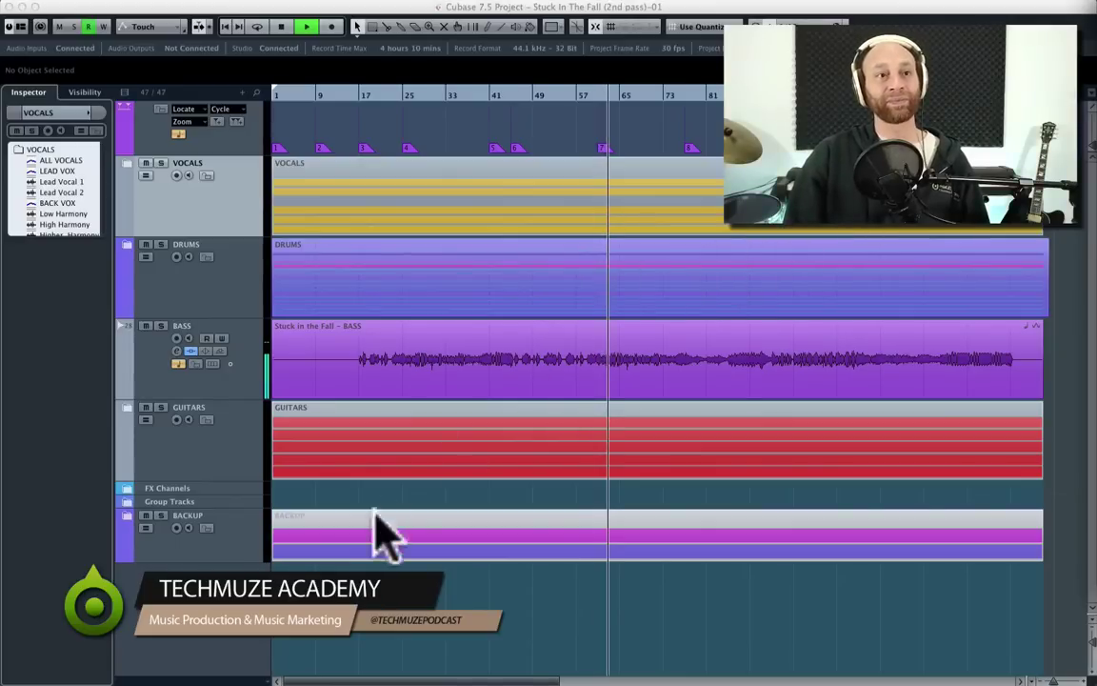
pyautogui.click(221, 640)
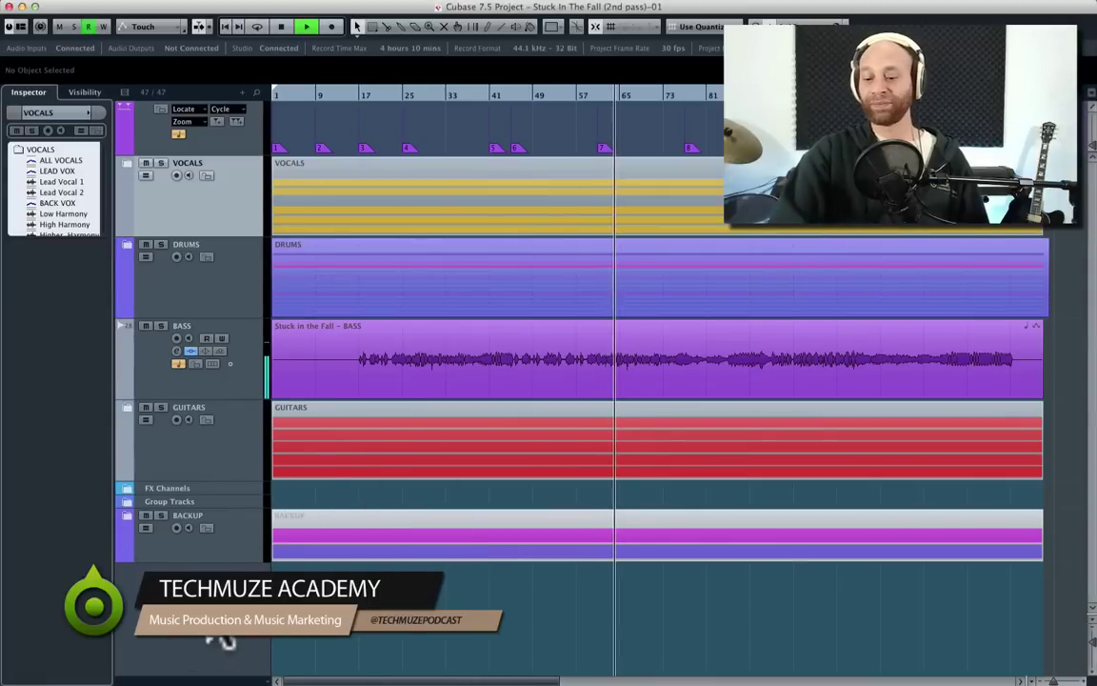
pyautogui.press('space')
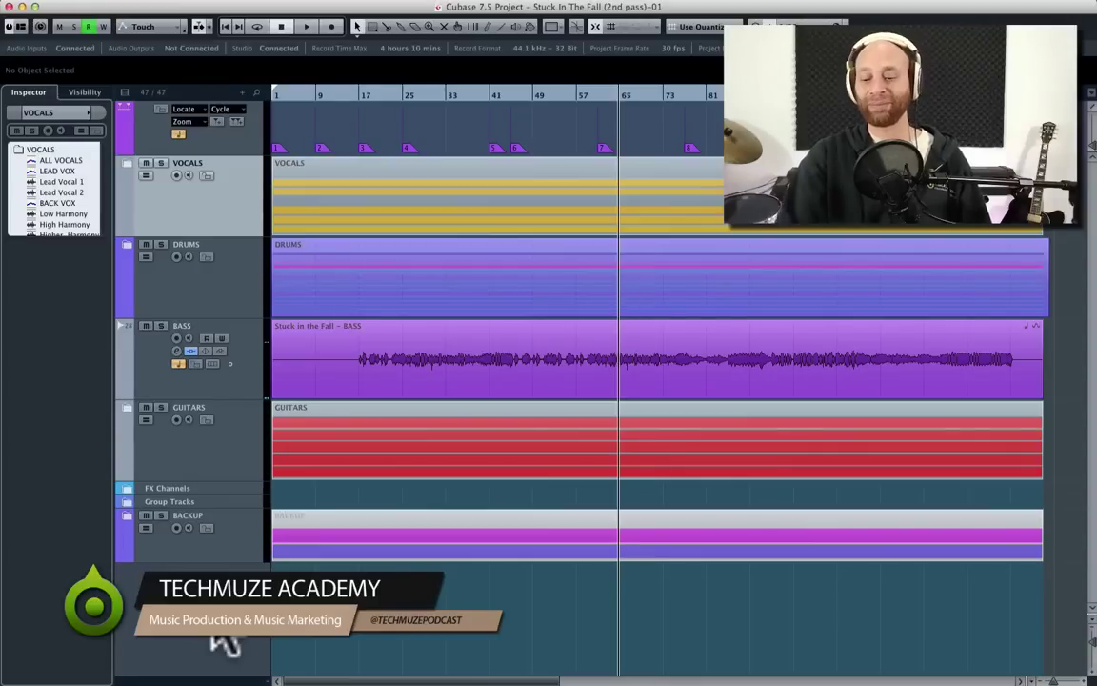
# - Play the song from the beginning with the MixConsole open and its channel strips narrowed, watching the levels through to the vocal and drum channels
pyautogui.press('Home')
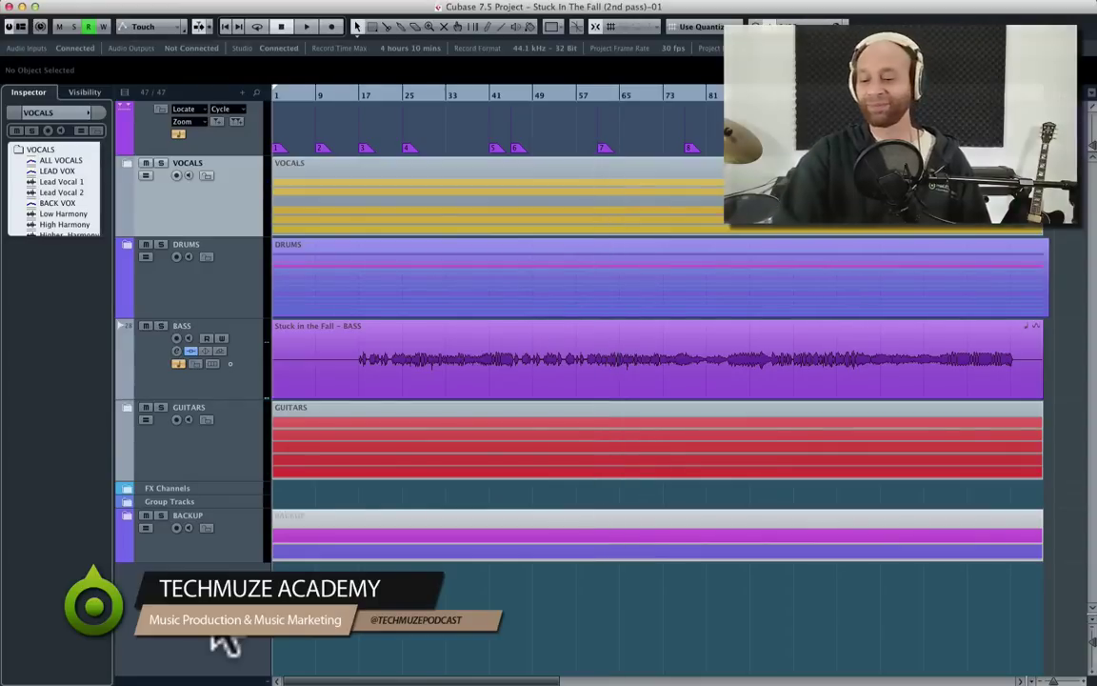
pyautogui.press('space')
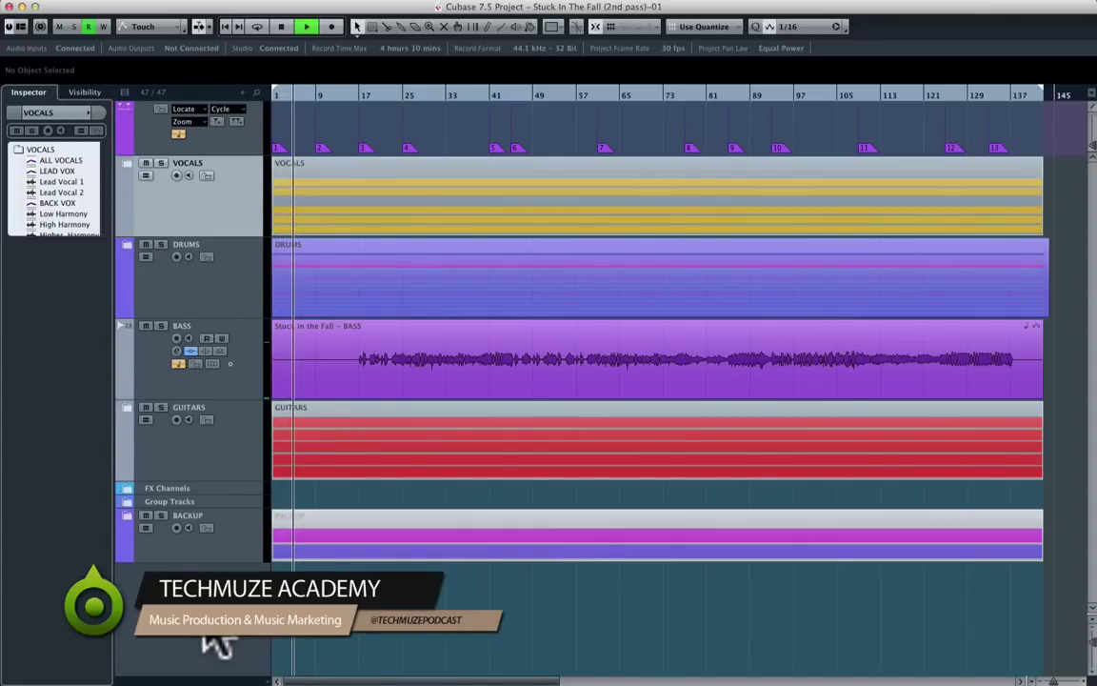
pyautogui.press('F3')
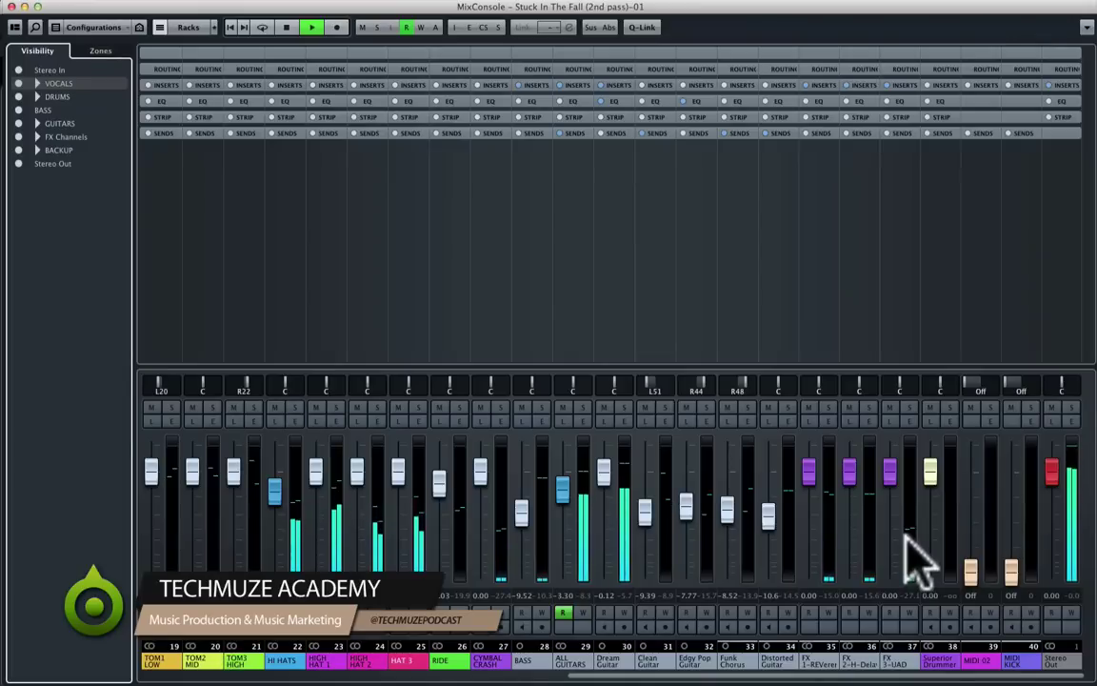
pyautogui.press('g')
pyautogui.press('g')
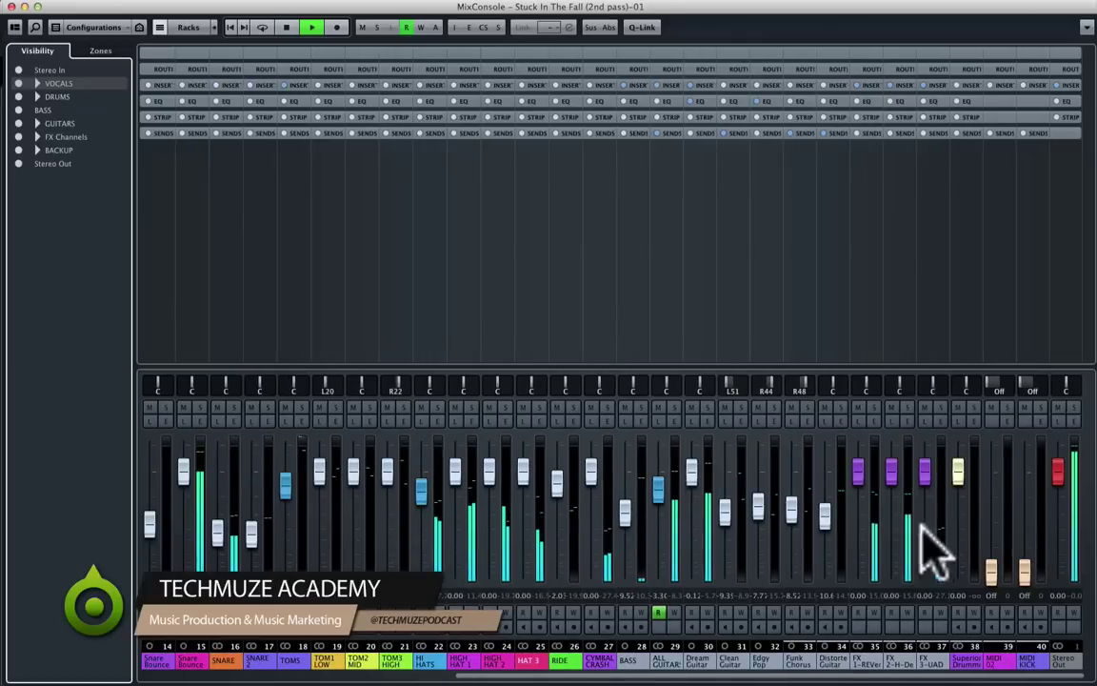
pyautogui.hscroll(-10, 390, 665)
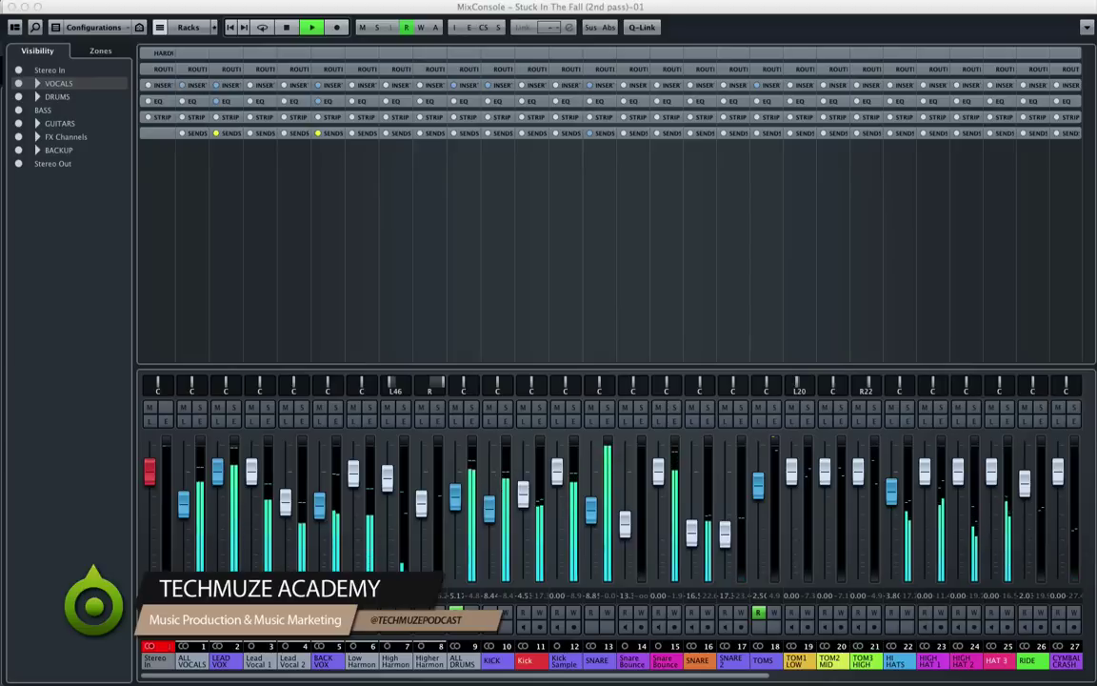
# - Open the ALL VOCALS channel settings and move the window up to uncover the MixConsole faders
pyautogui.click(191, 427)
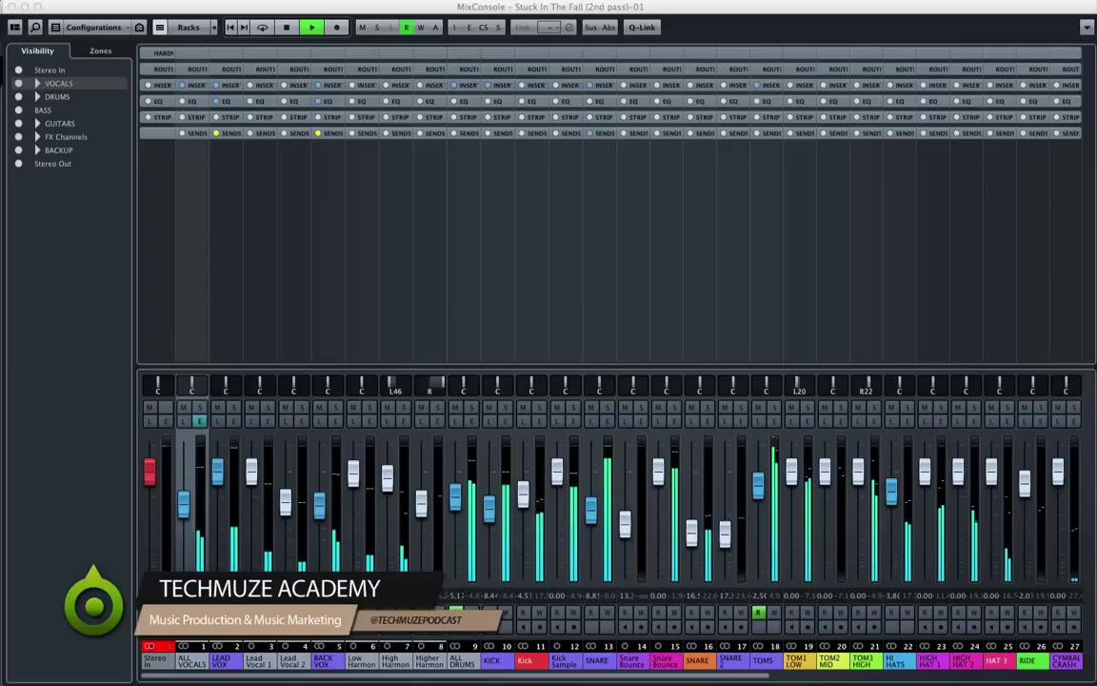
pyautogui.click(928, 33)
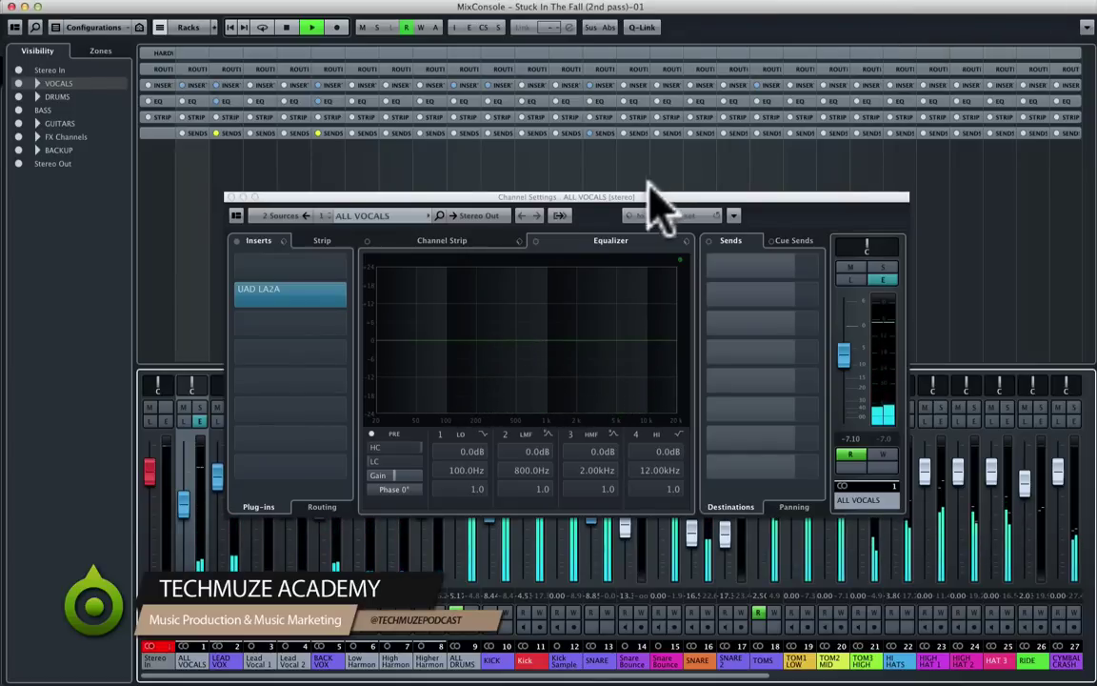
pyautogui.moveTo(647, 195); pyautogui.dragTo(662, 86)
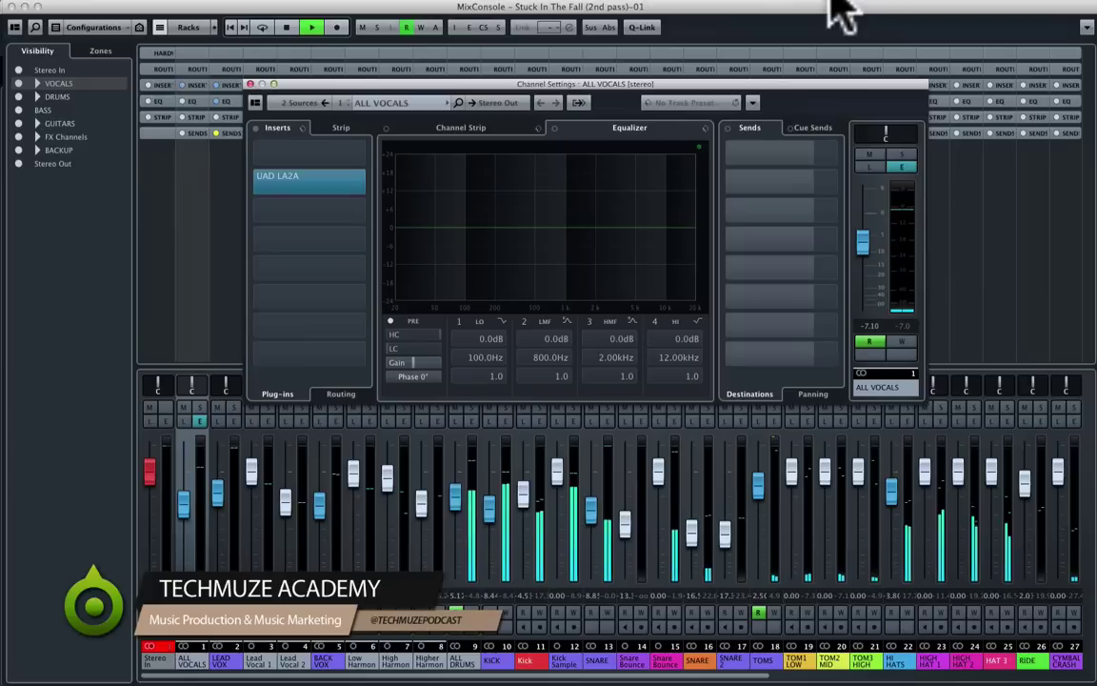